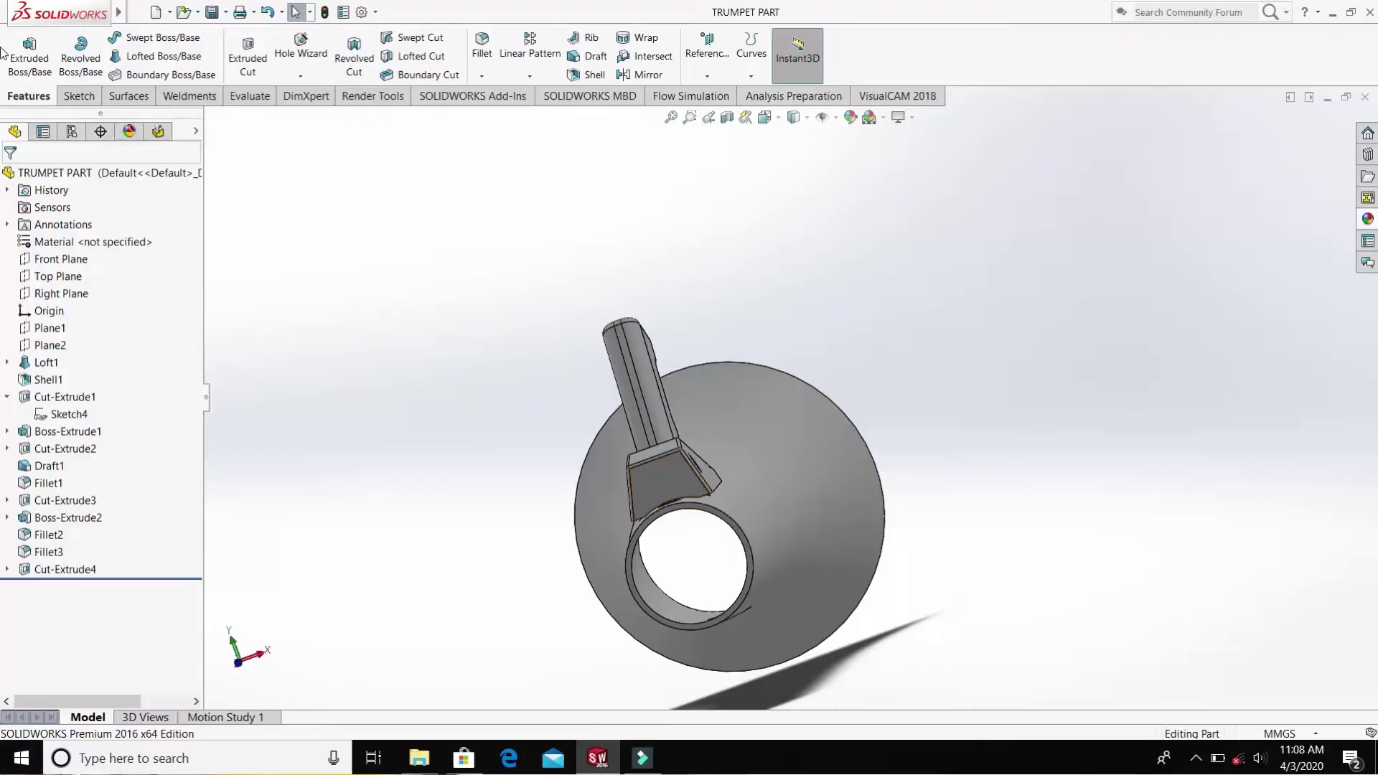
- Create a new blank part document, Part8, from the File menu
click(138, 12)
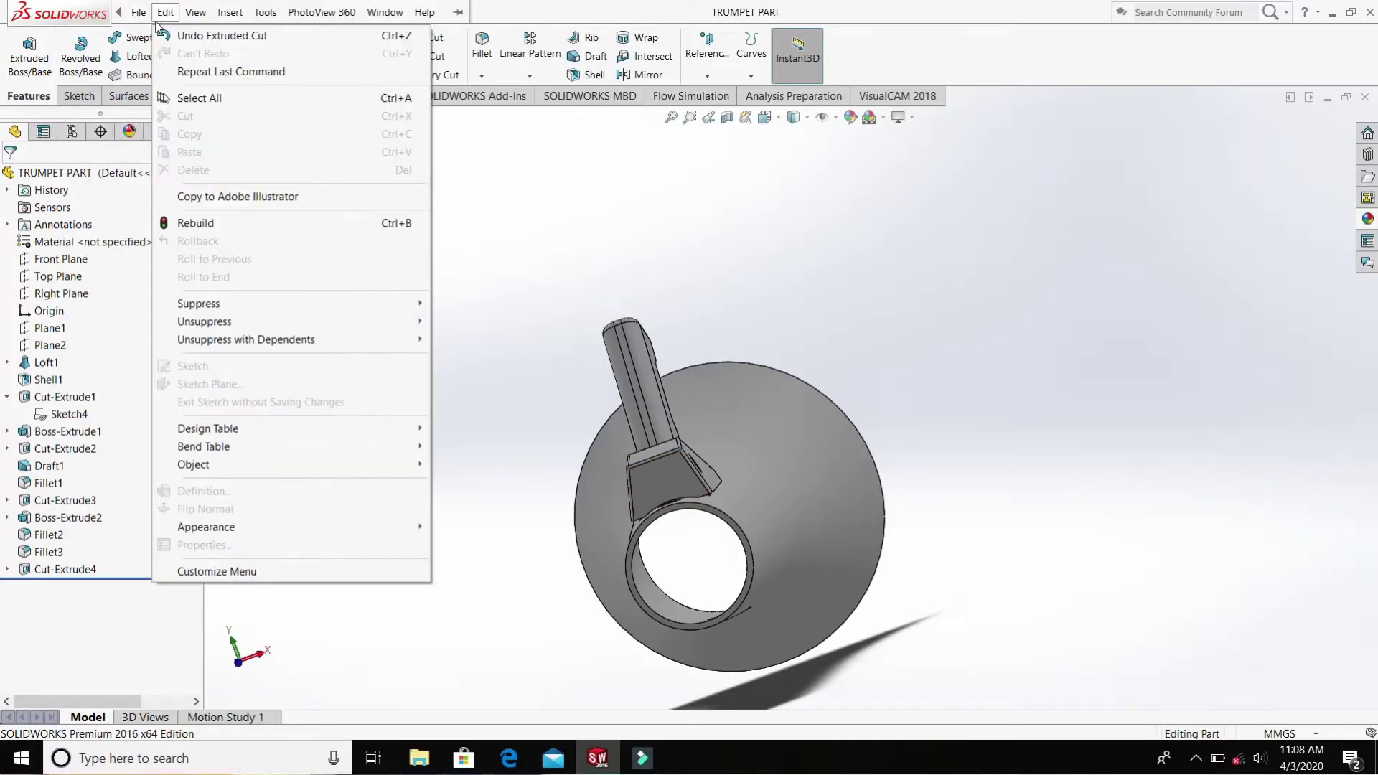
click(165, 12)
click(138, 12)
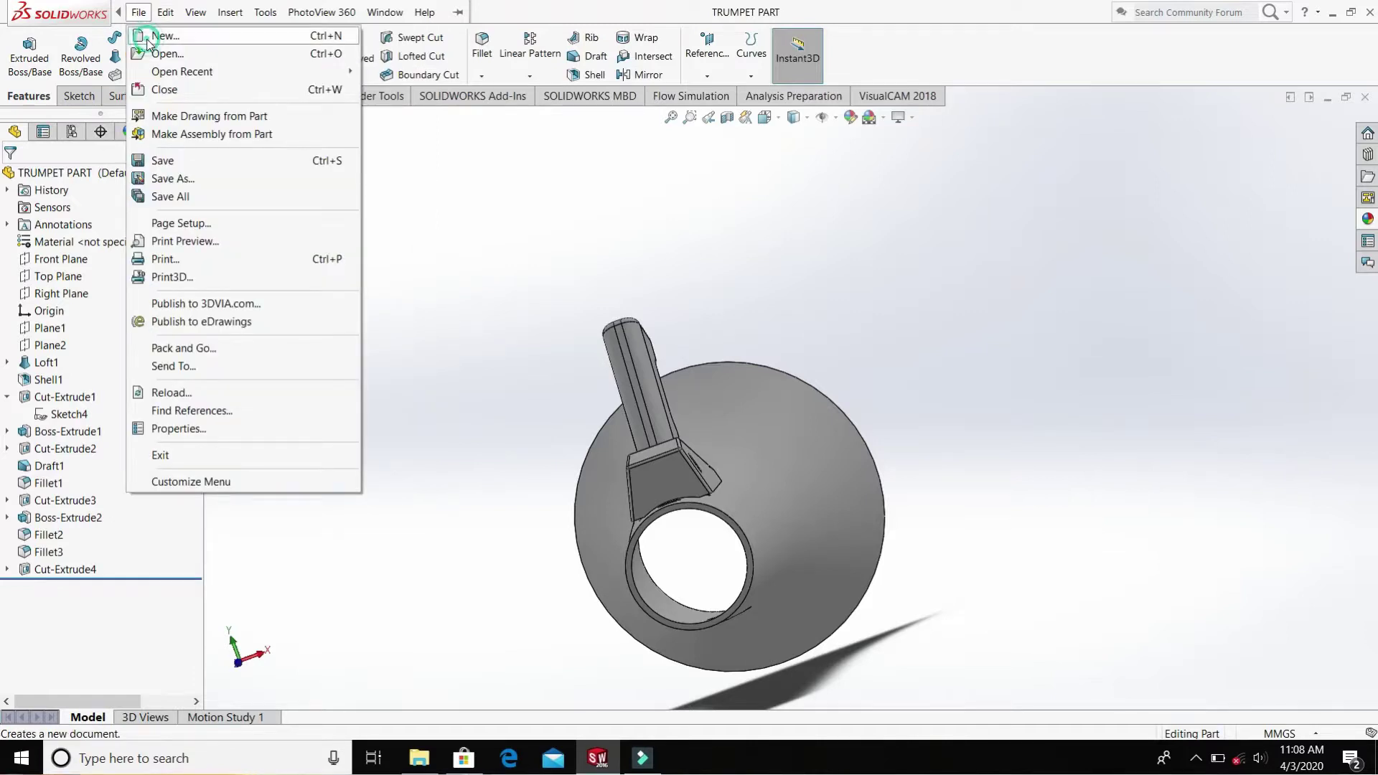
click(147, 37)
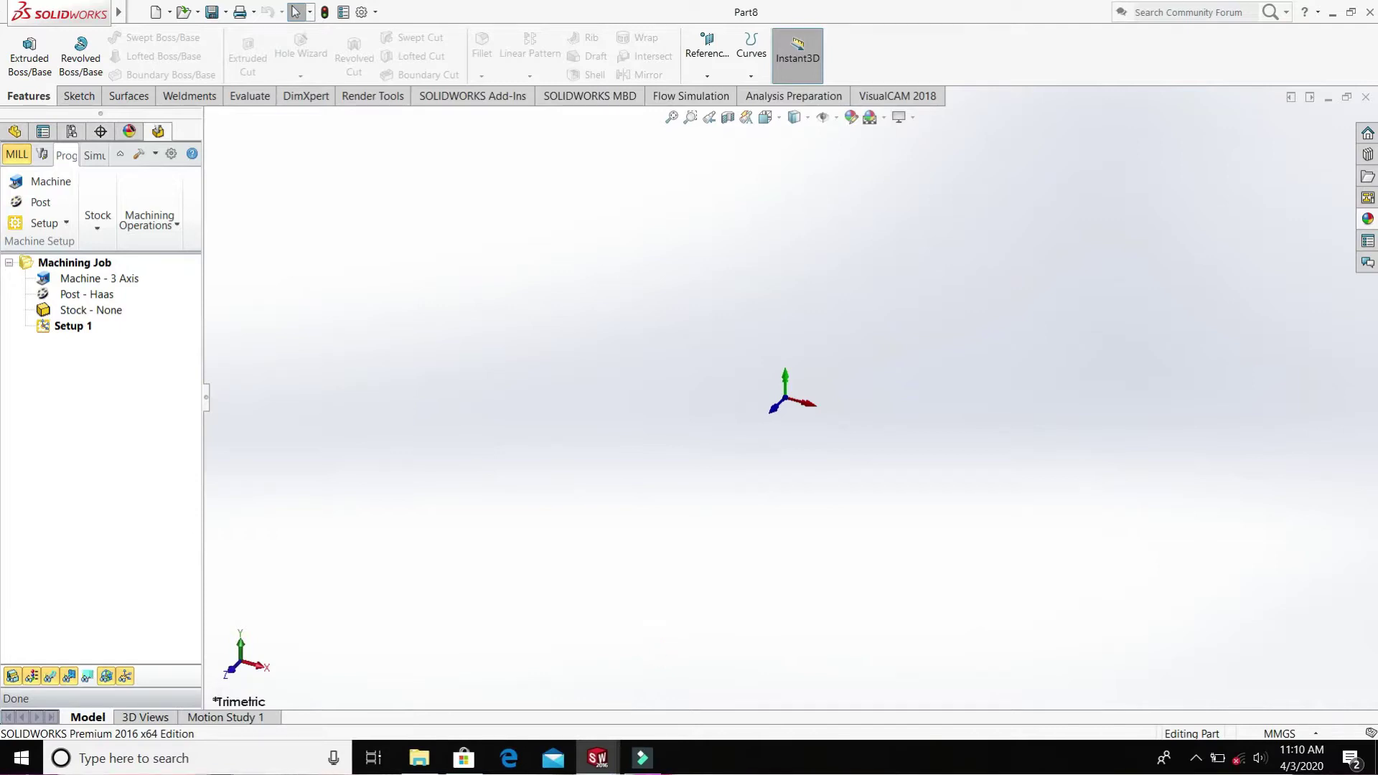
click(87, 96)
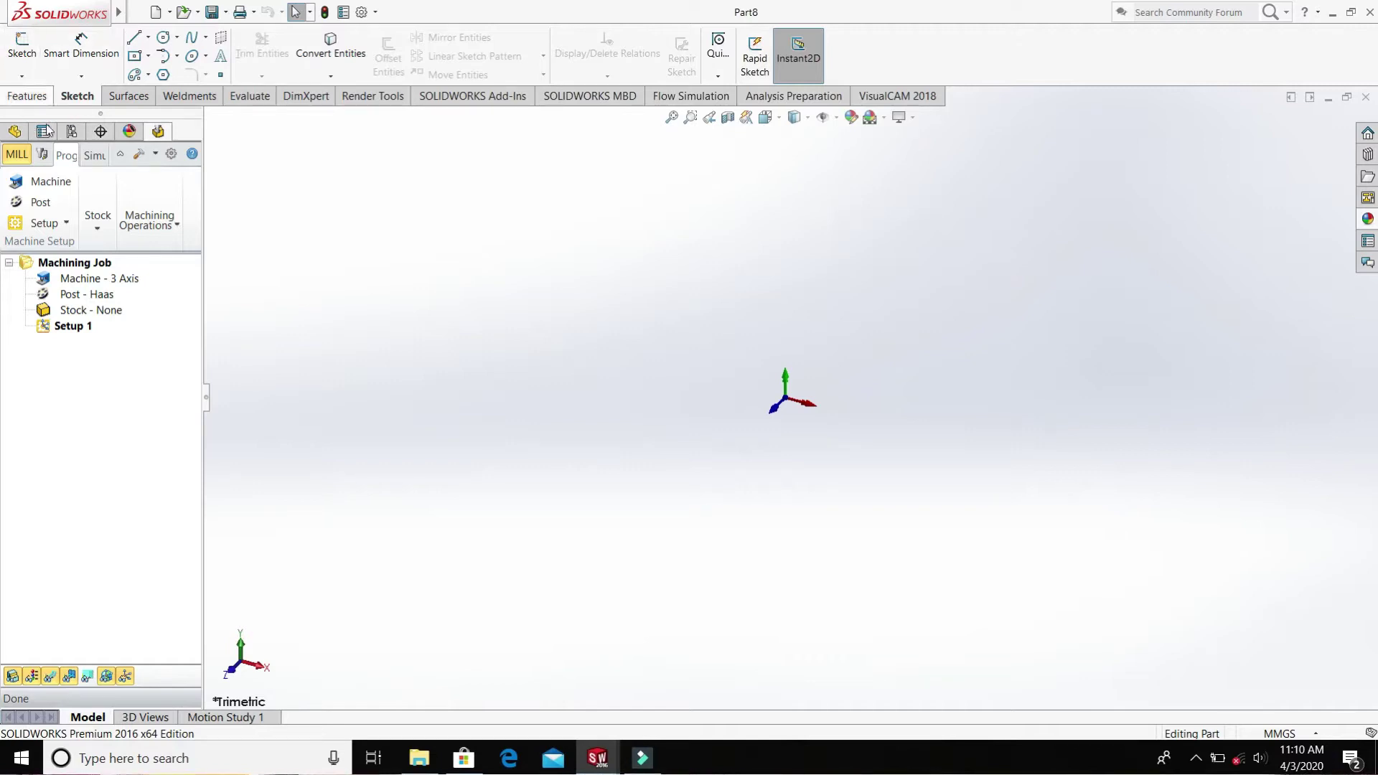
- Start a sketch on the Top Plane and draw a circle centred on the origin
click(16, 132)
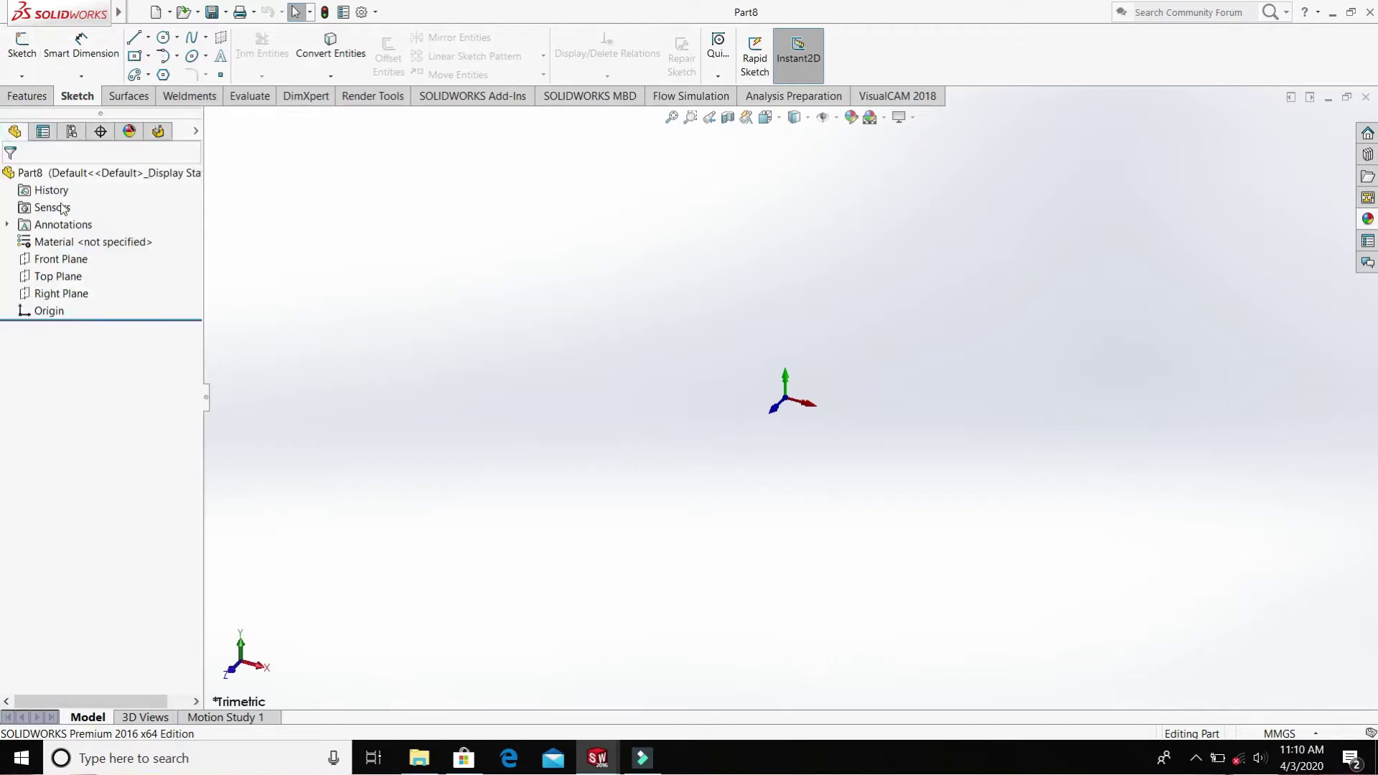
right_click(62, 274)
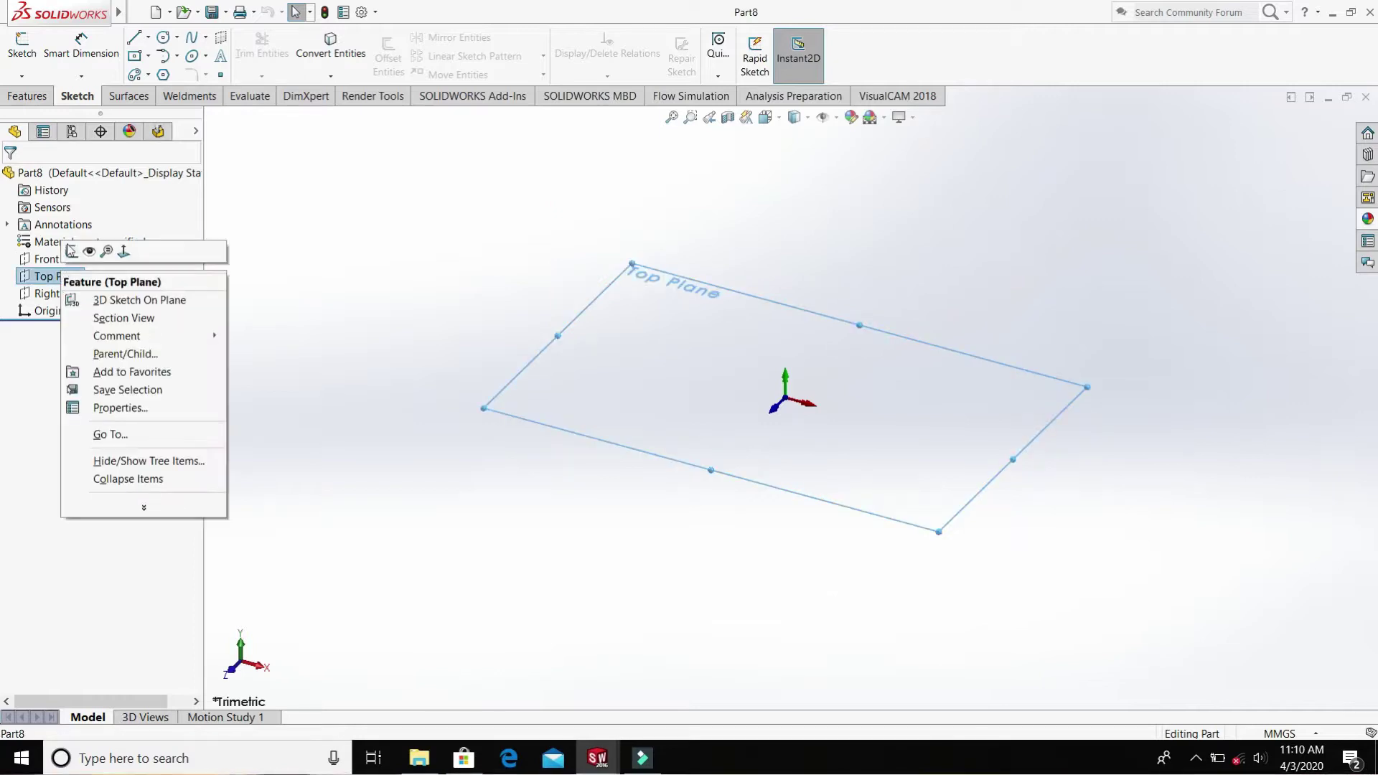
click(74, 250)
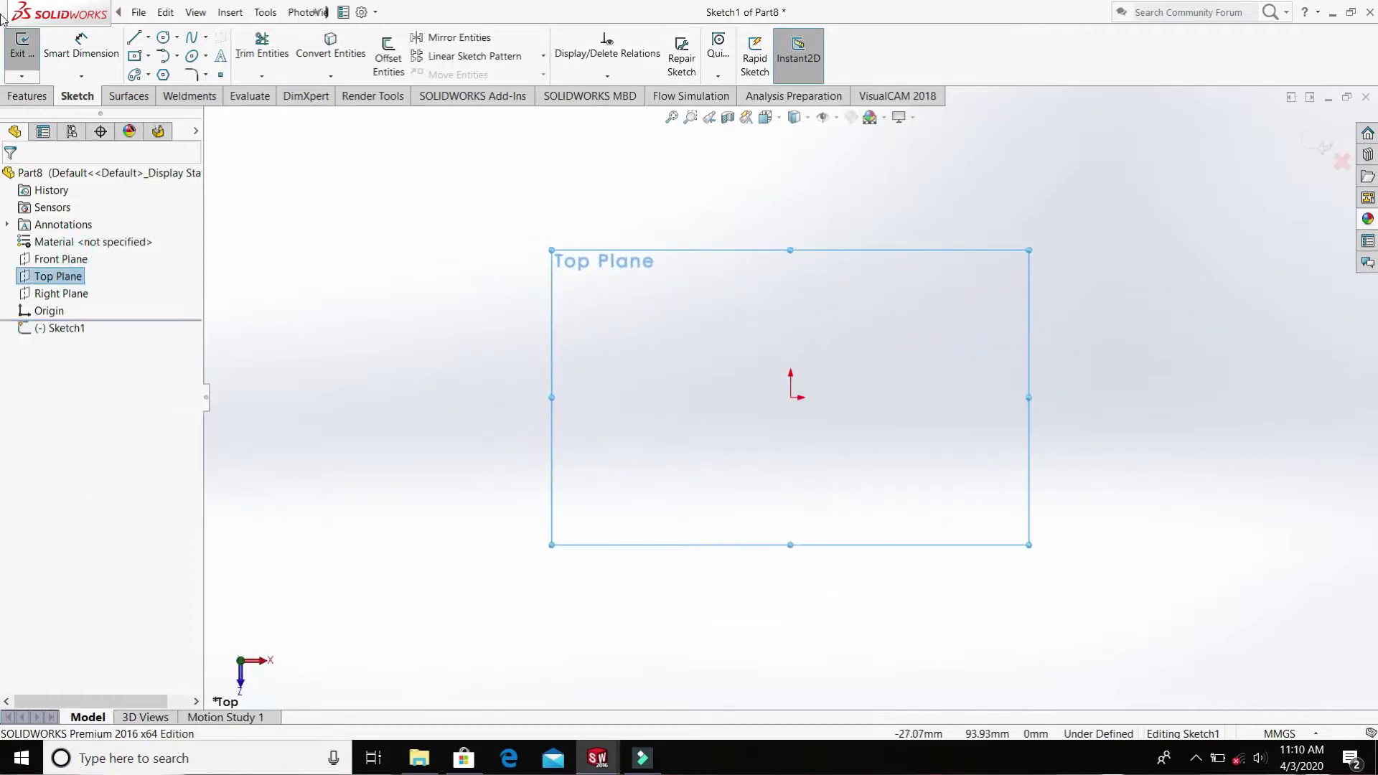
click(229, 10)
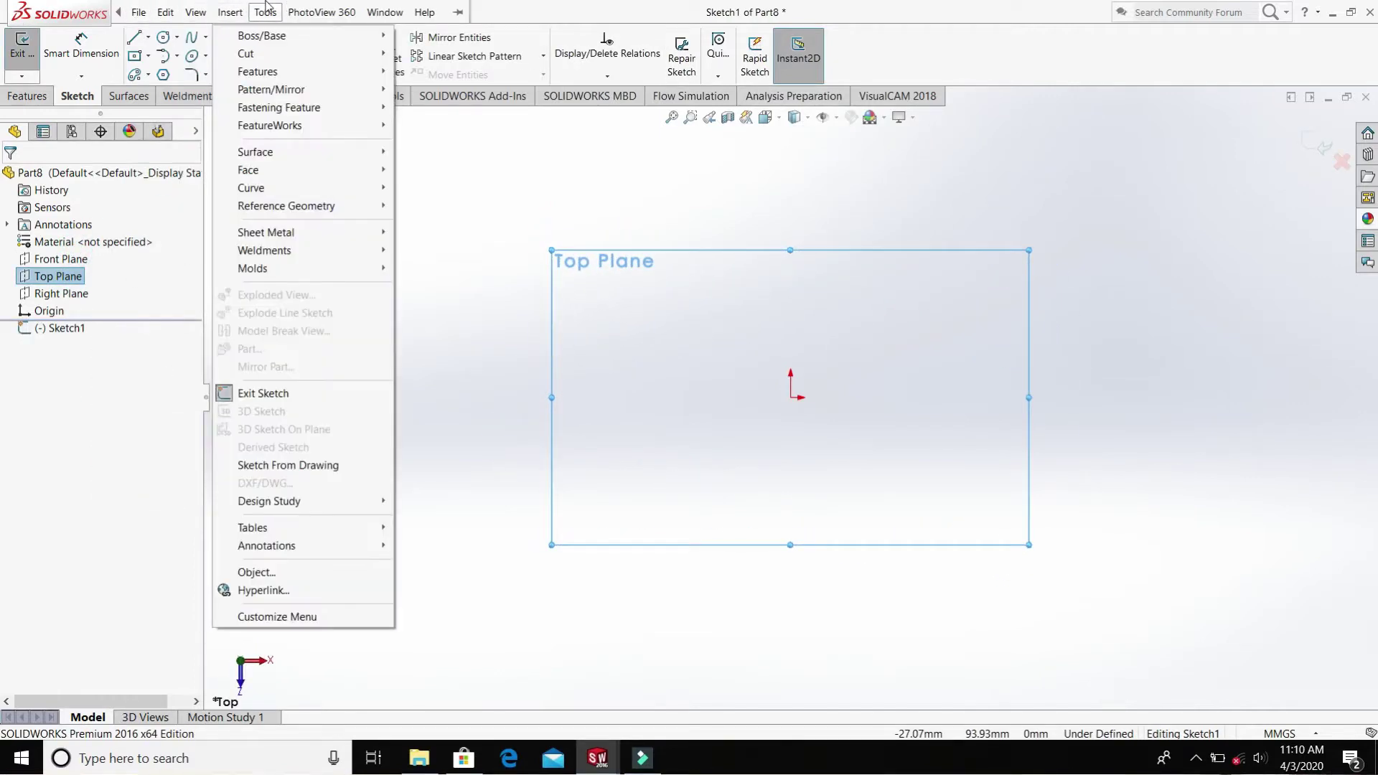
mouse_move(269, 6)
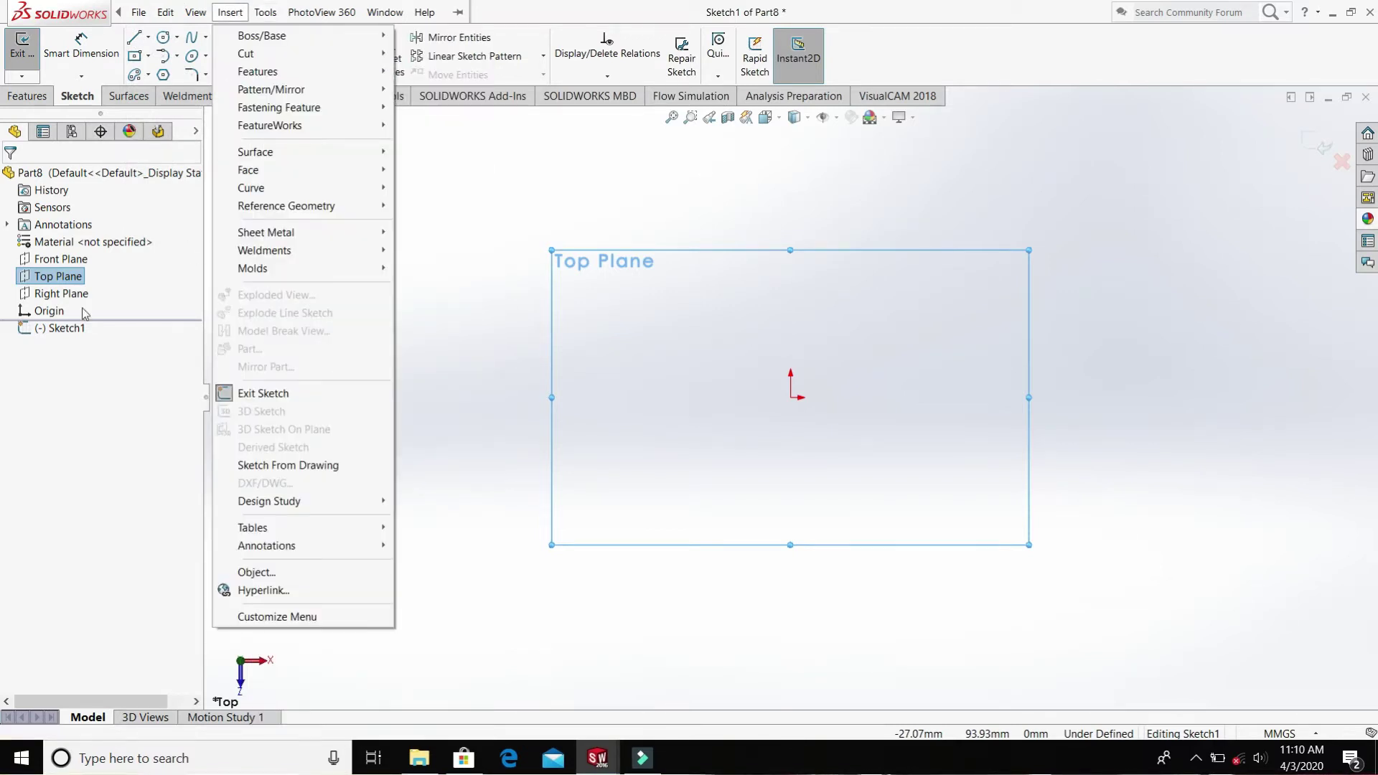
key(Escape)
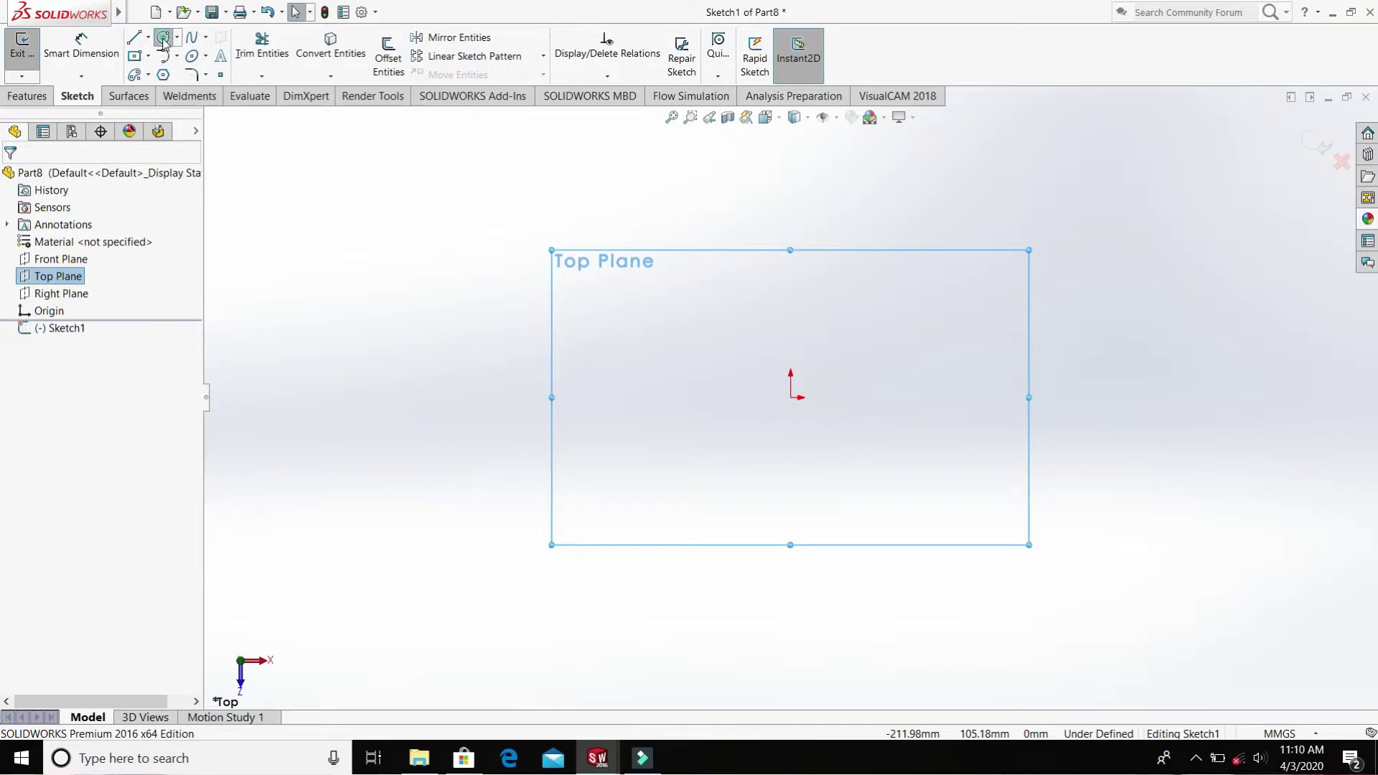
click(790, 397)
click(719, 300)
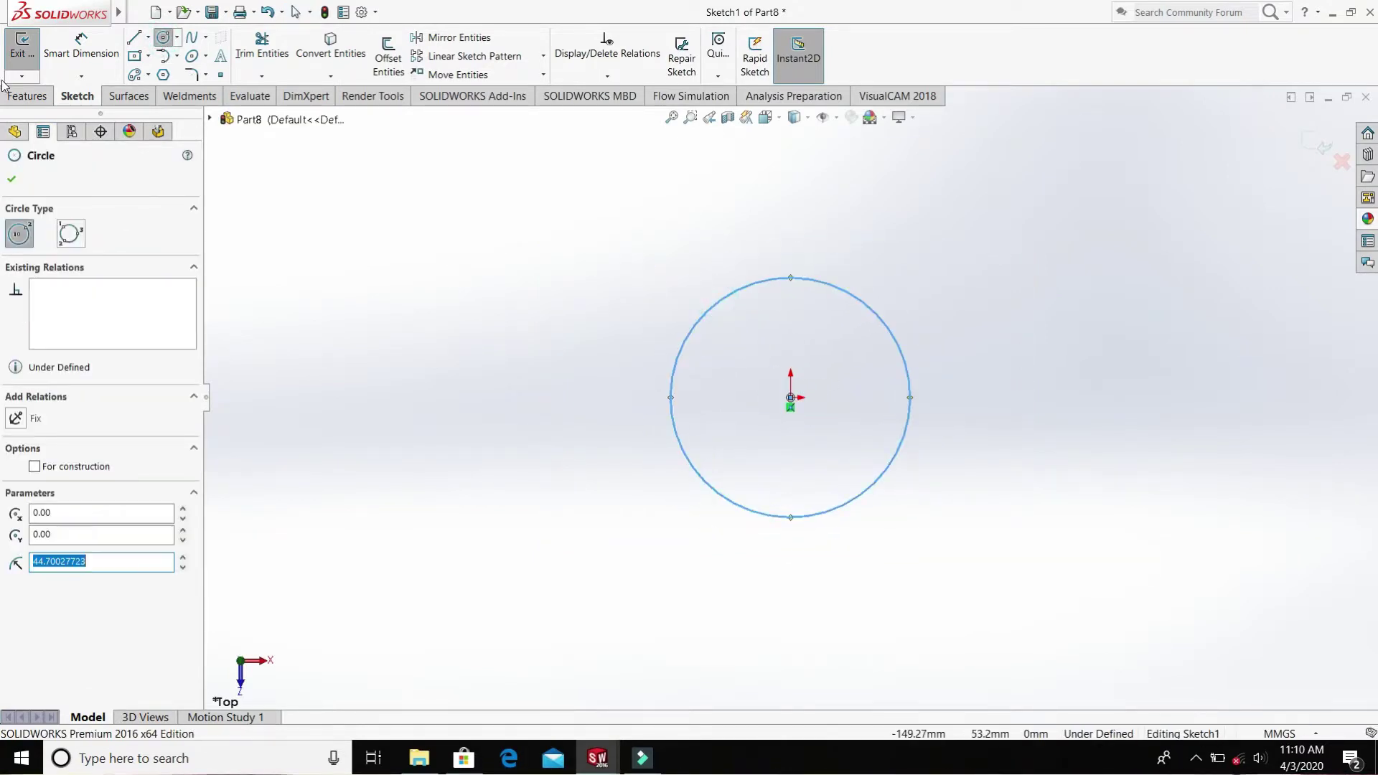
click(12, 179)
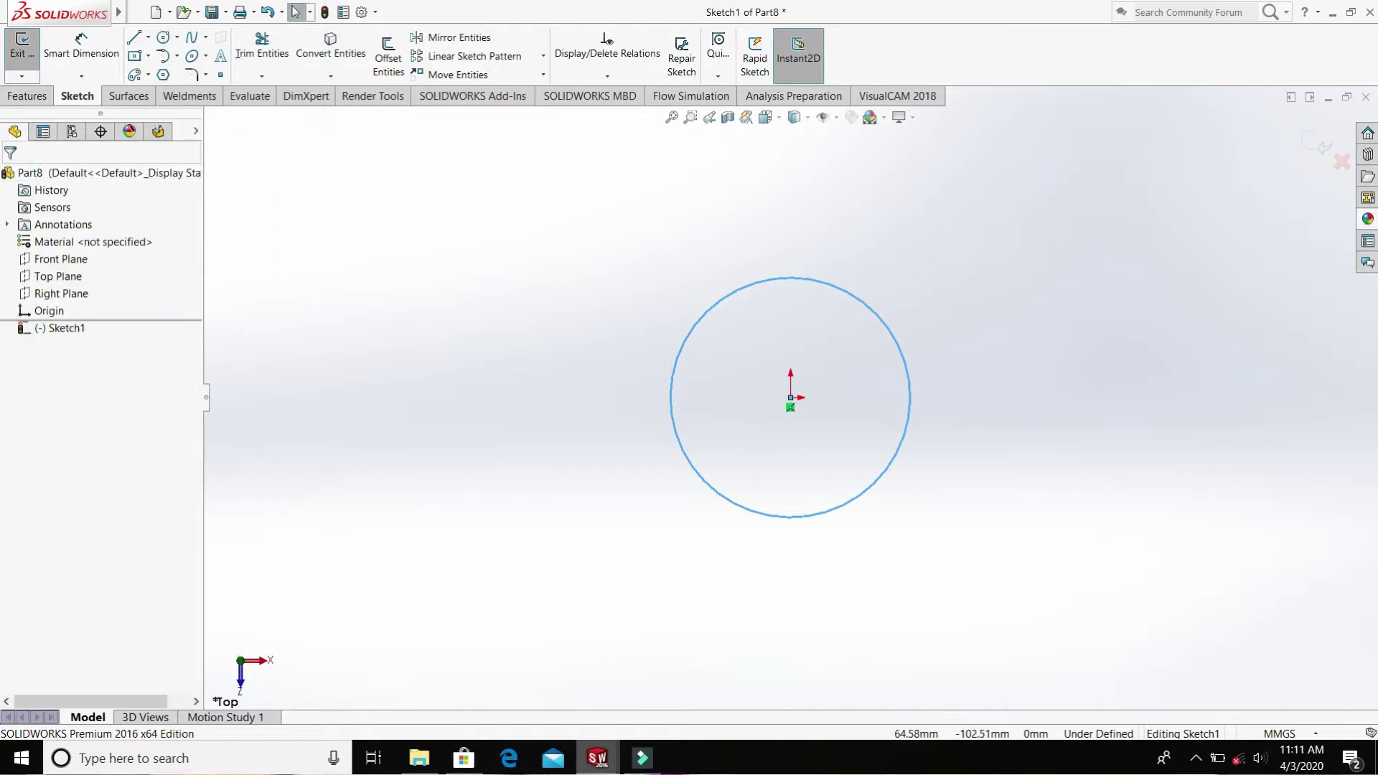
mouse_move(598, 758)
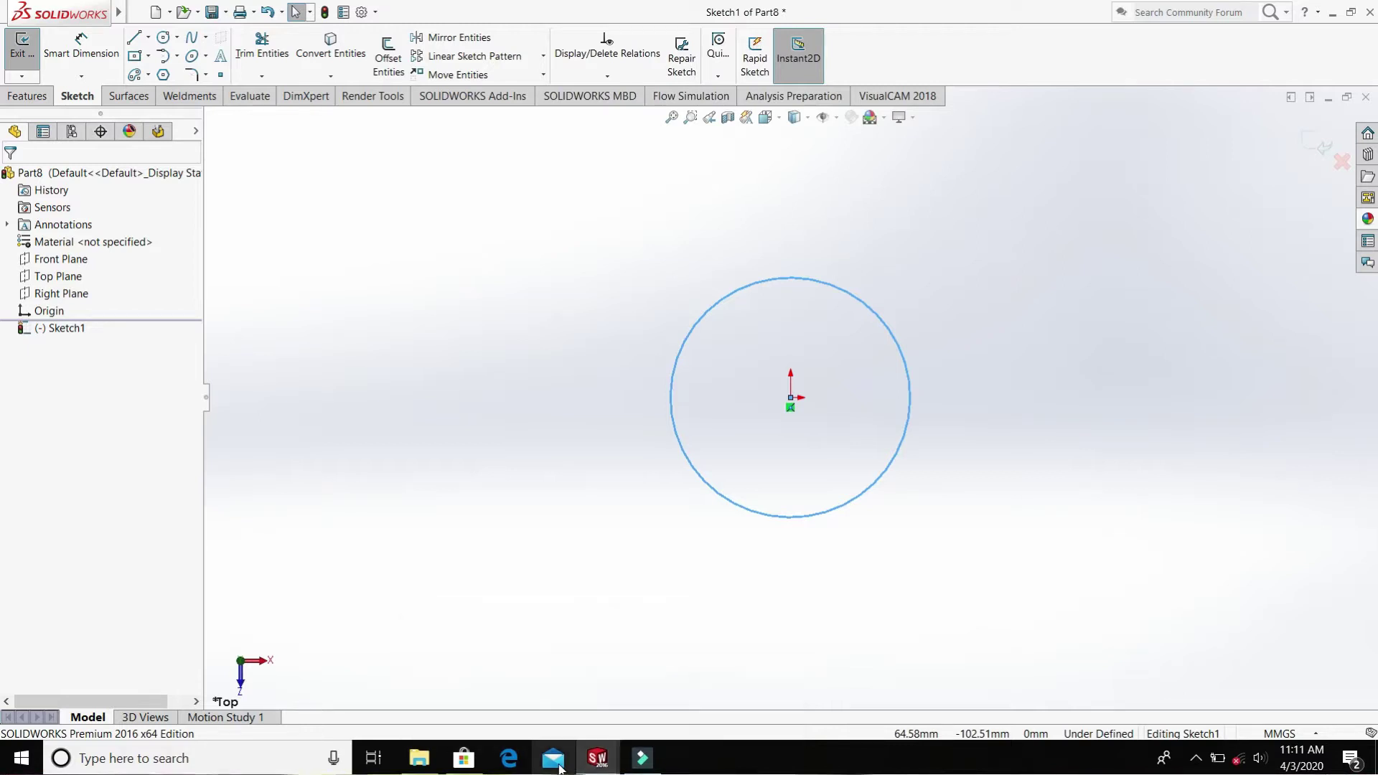
- Dimension the circle to a 78 mm diameter and exit Sketch1
click(81, 44)
click(790, 278)
click(1184, 247)
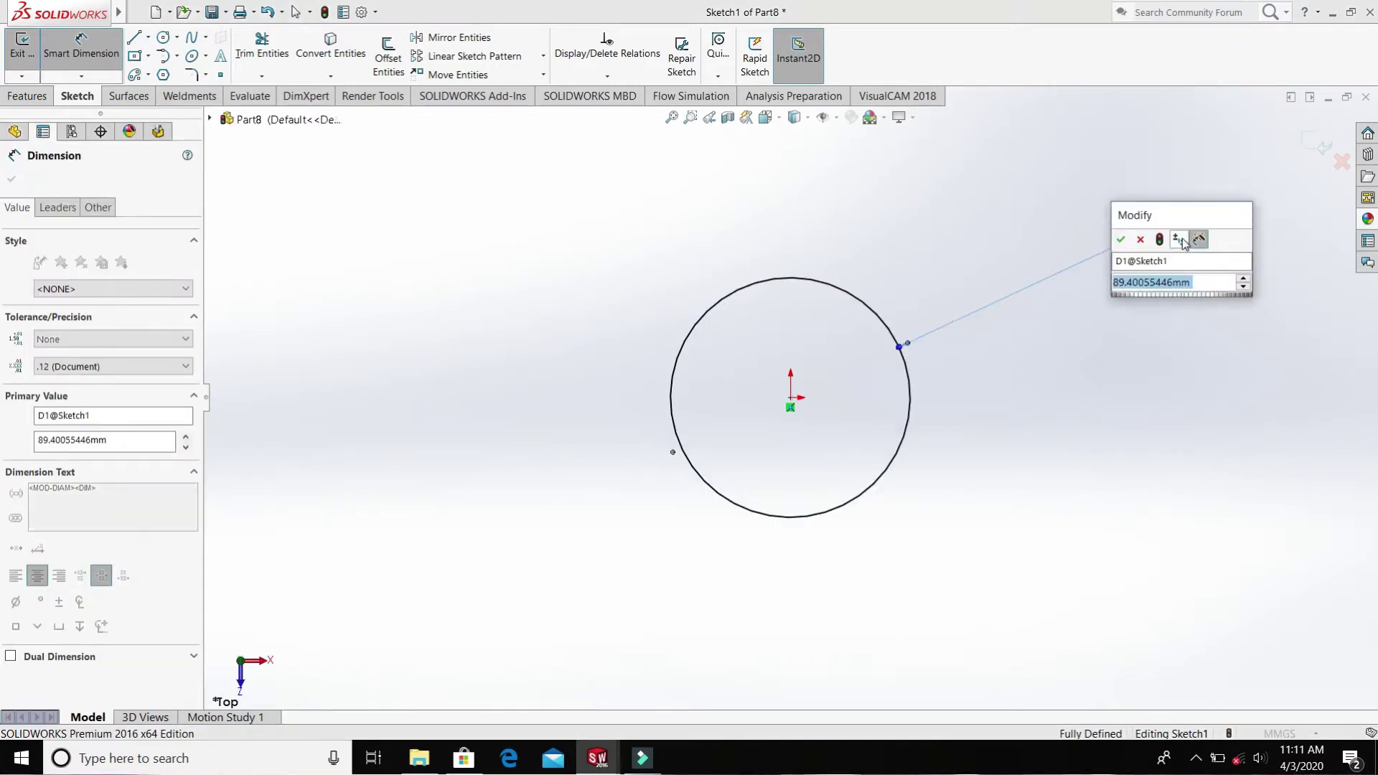
text(78)
key(Return)
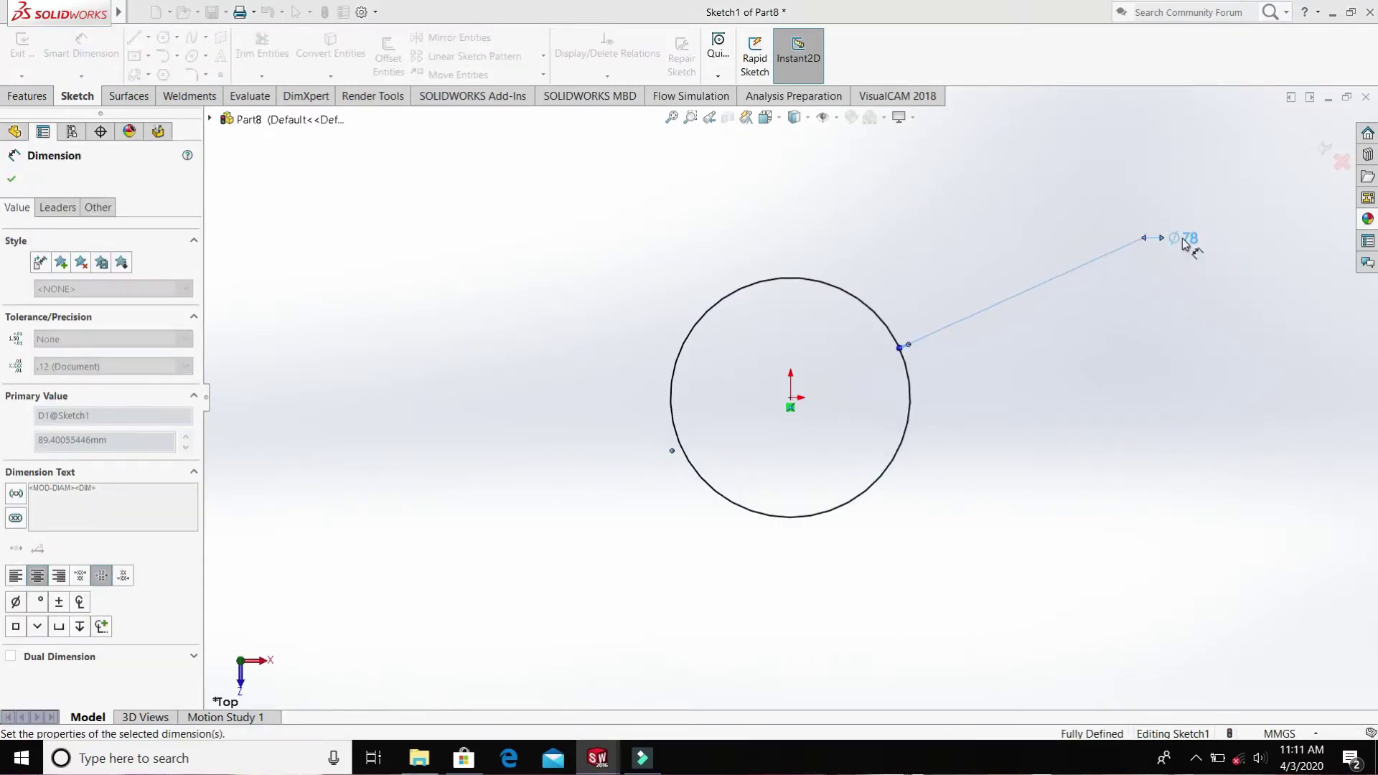
click(16, 177)
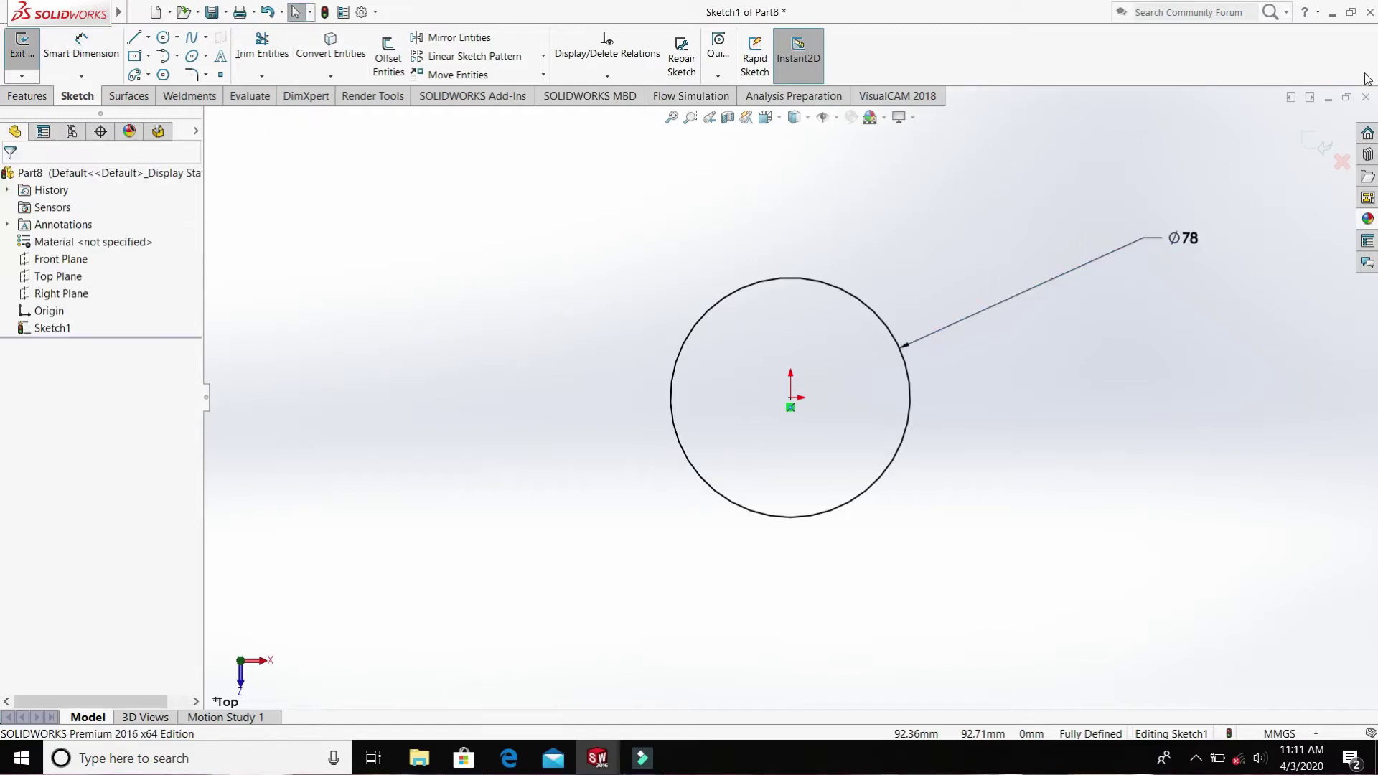
click(1320, 147)
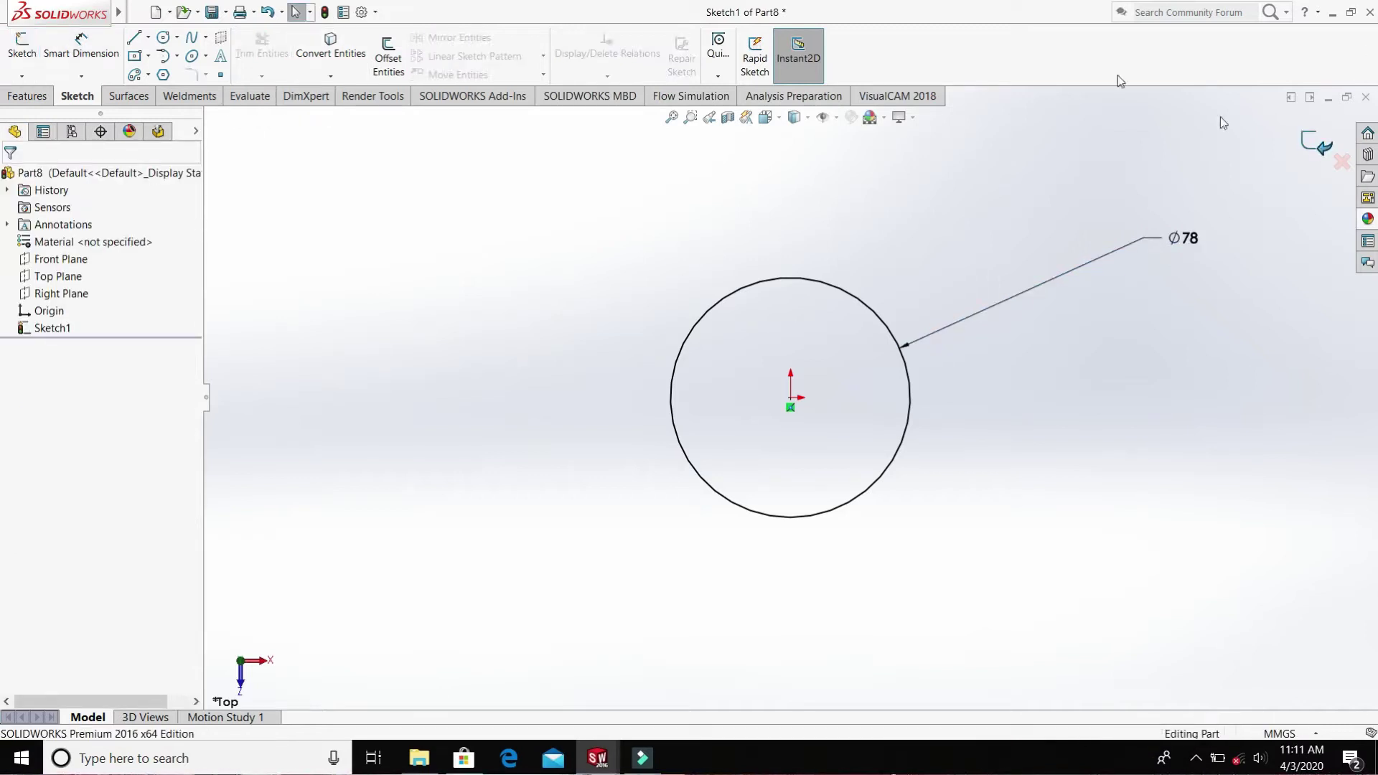
- Create reference plane Plane1 offset 41 mm from the Top Plane
click(19, 97)
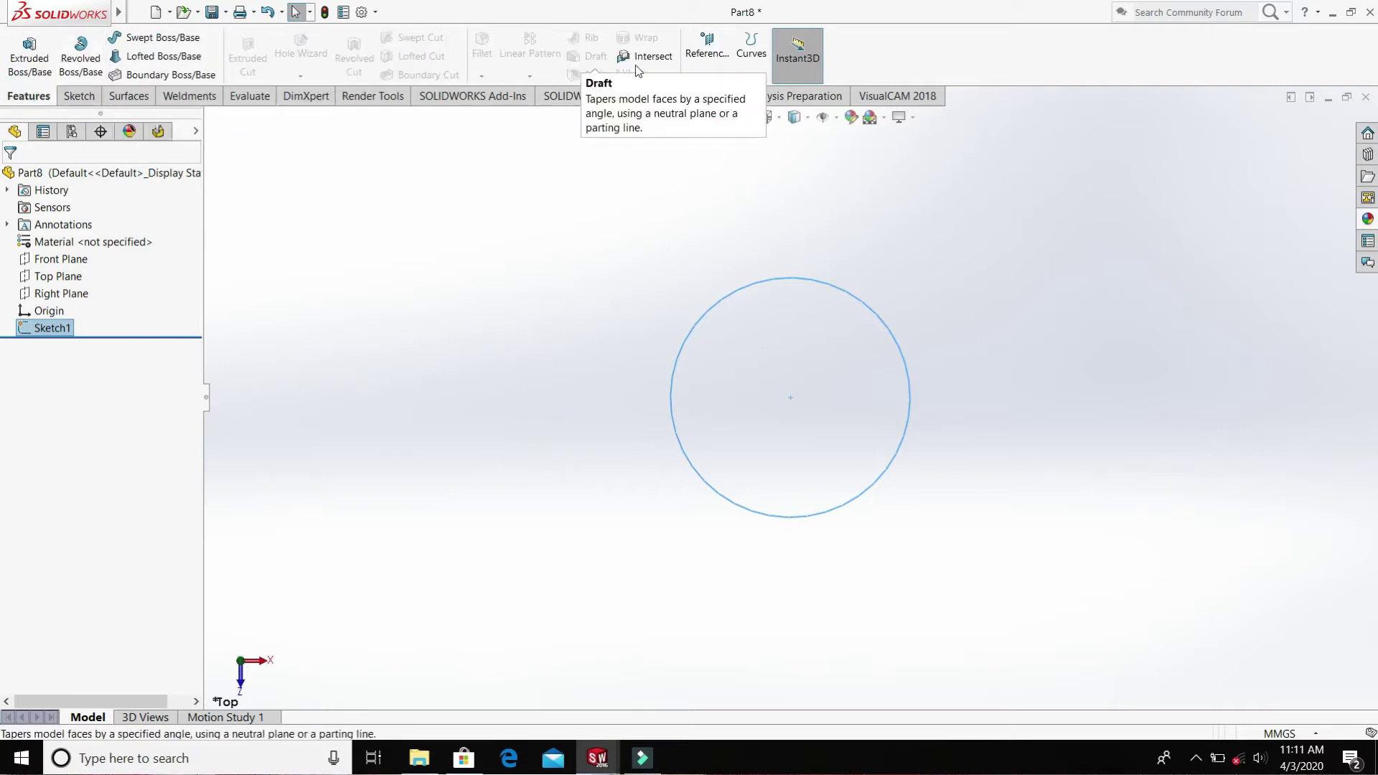
click(694, 67)
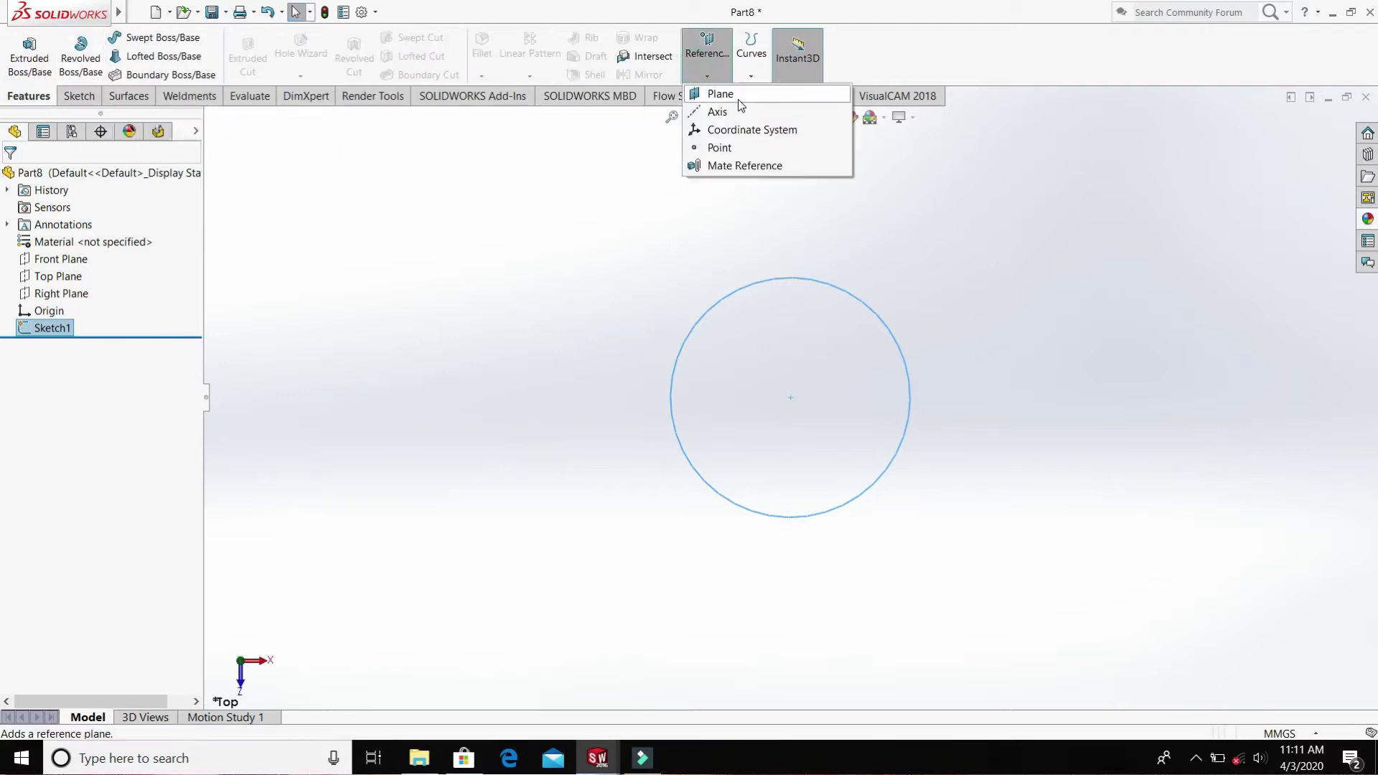
click(739, 101)
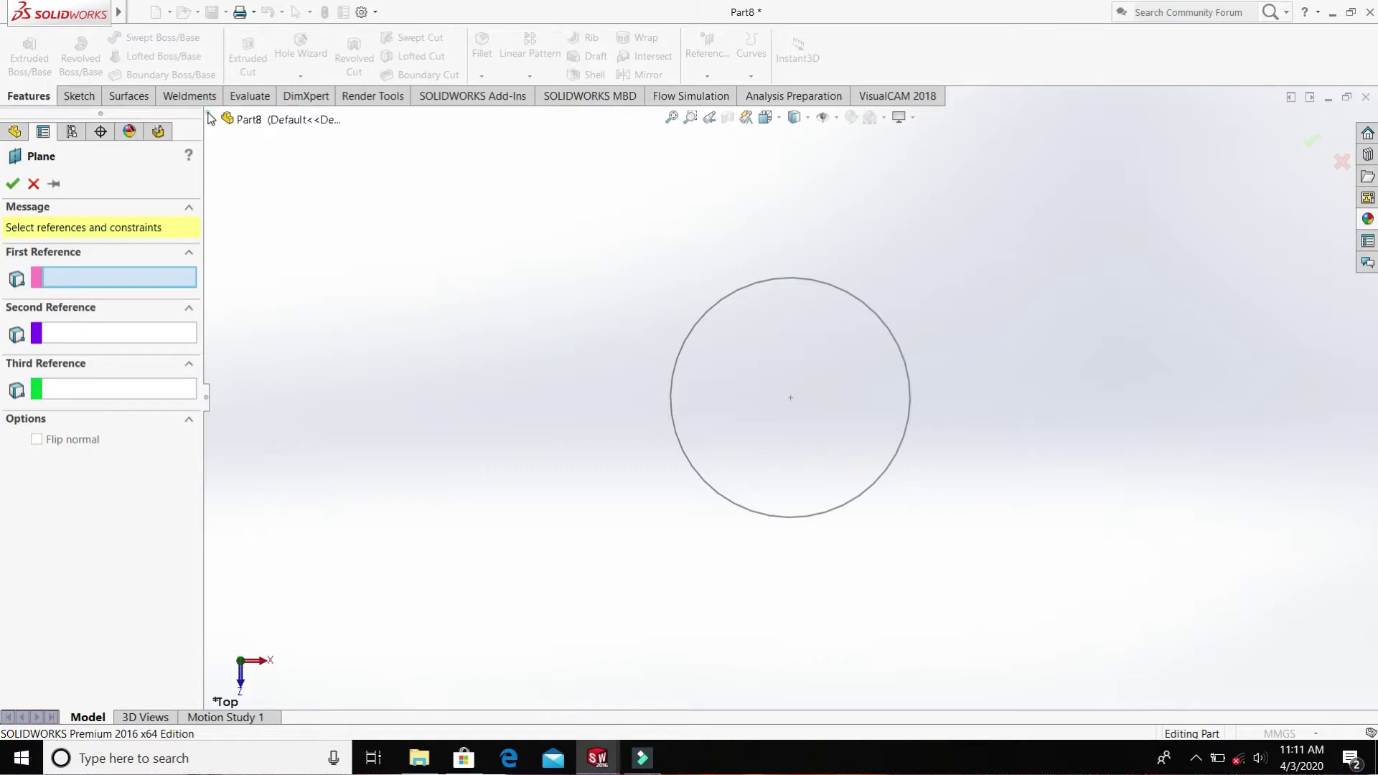
click(210, 118)
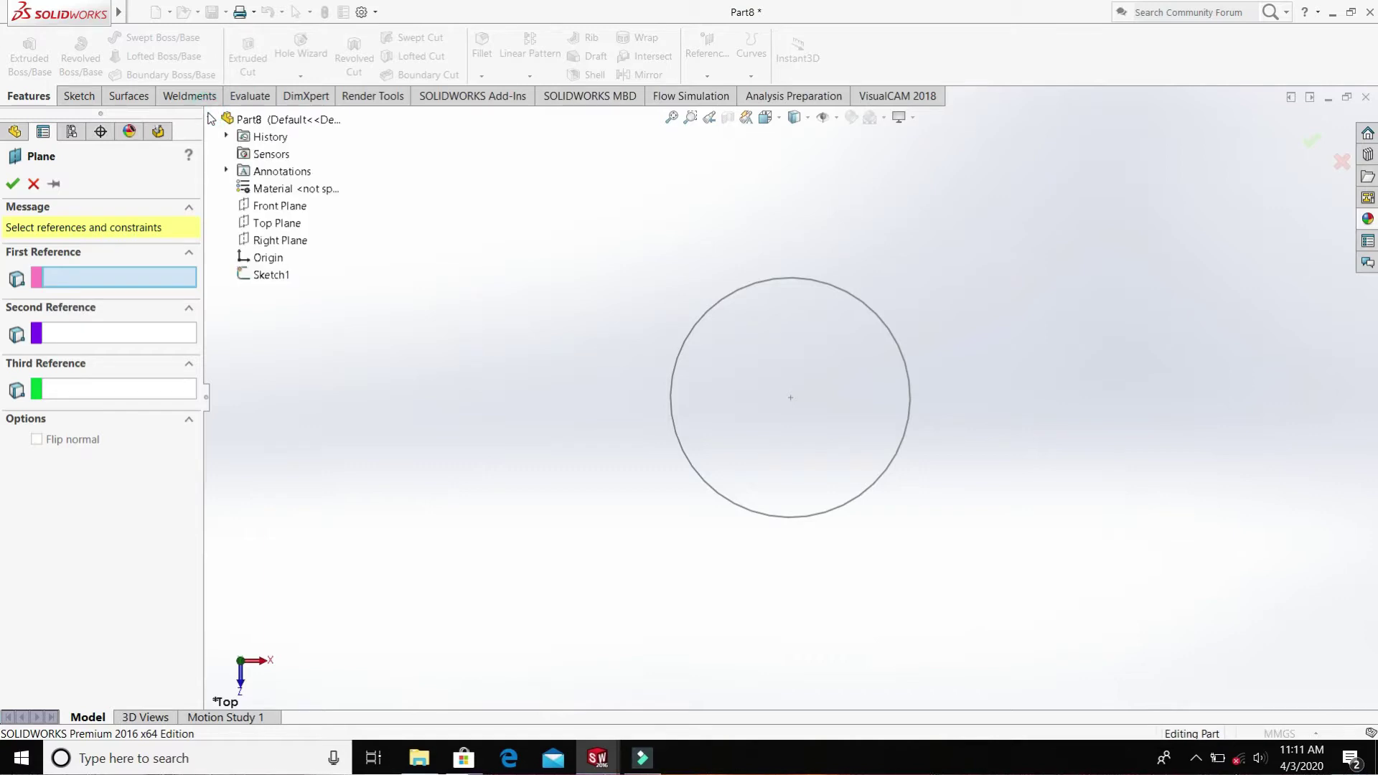
click(260, 230)
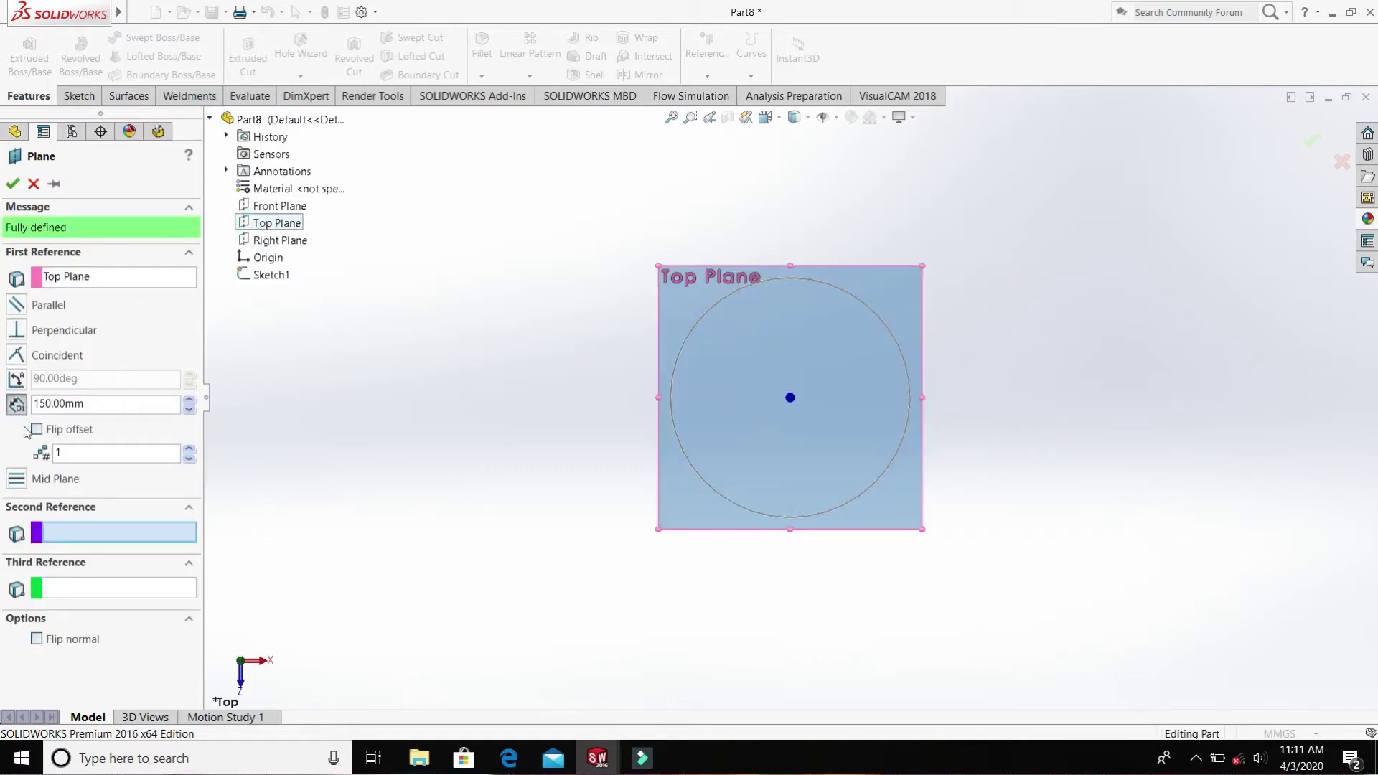
click(16, 399)
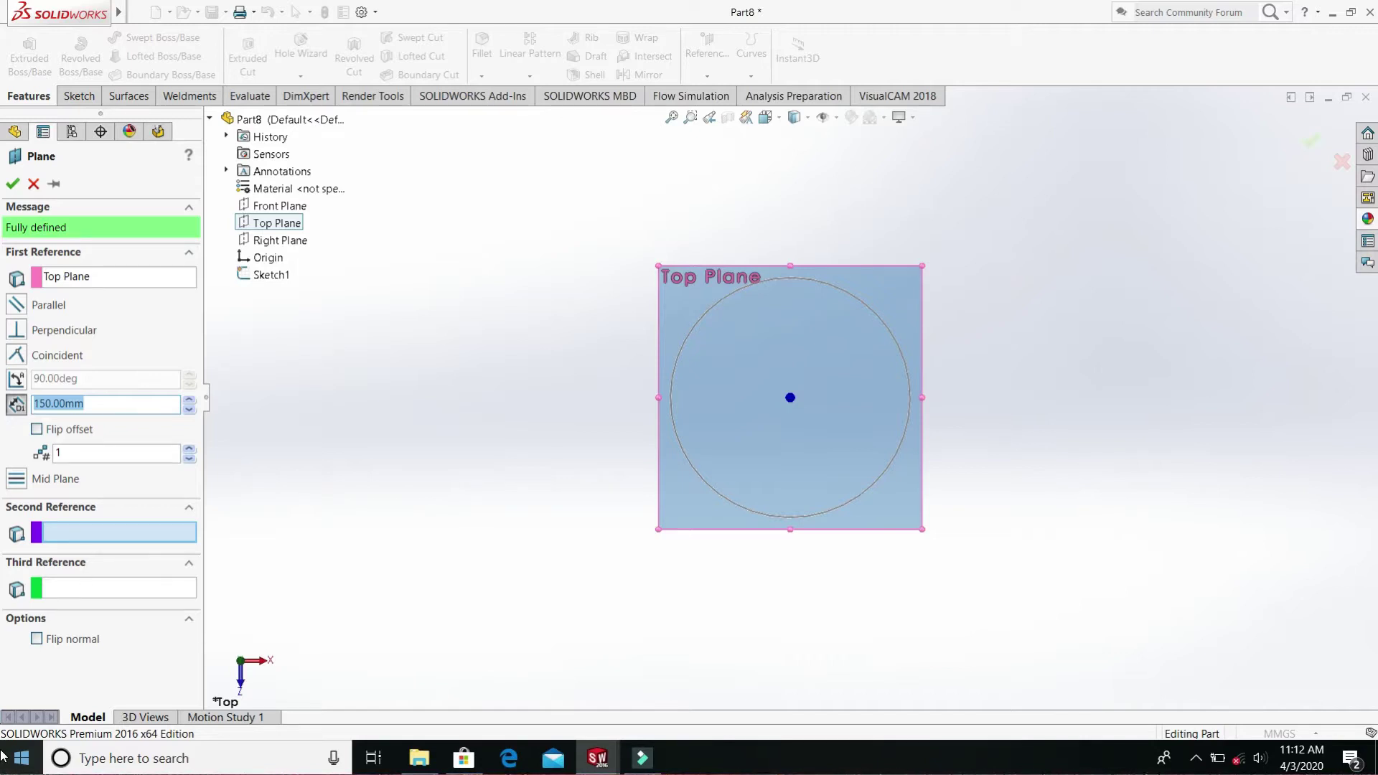
text(41)
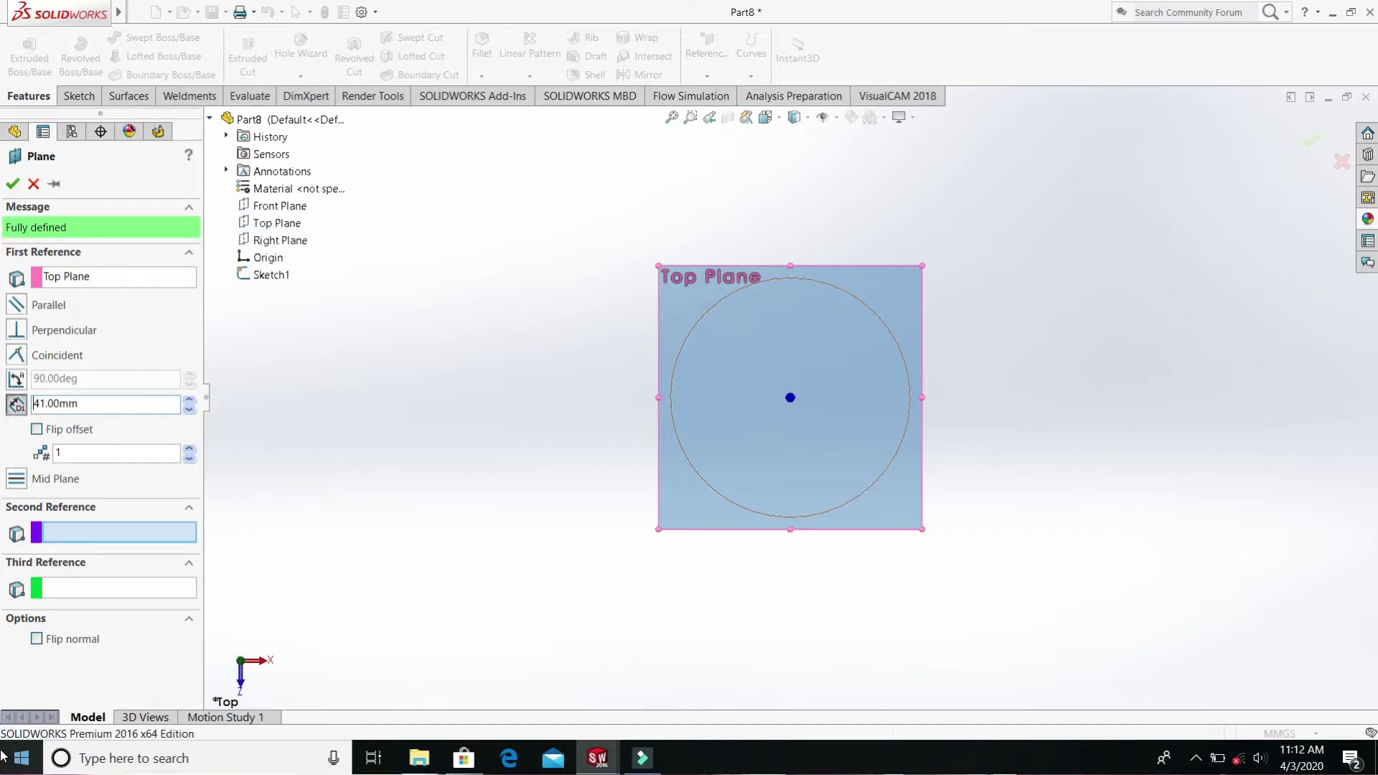
key(Return)
mouse_move(3, 15)
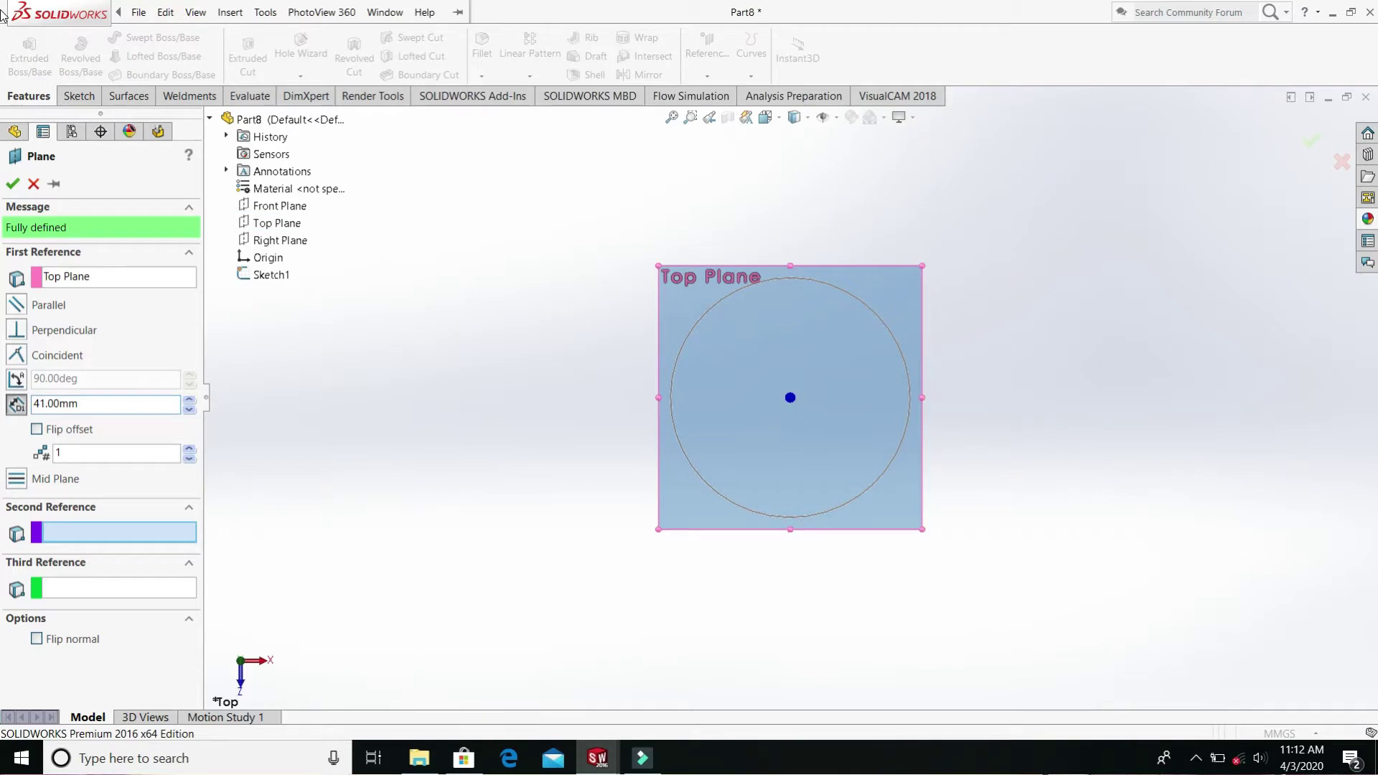
key(alt+w)
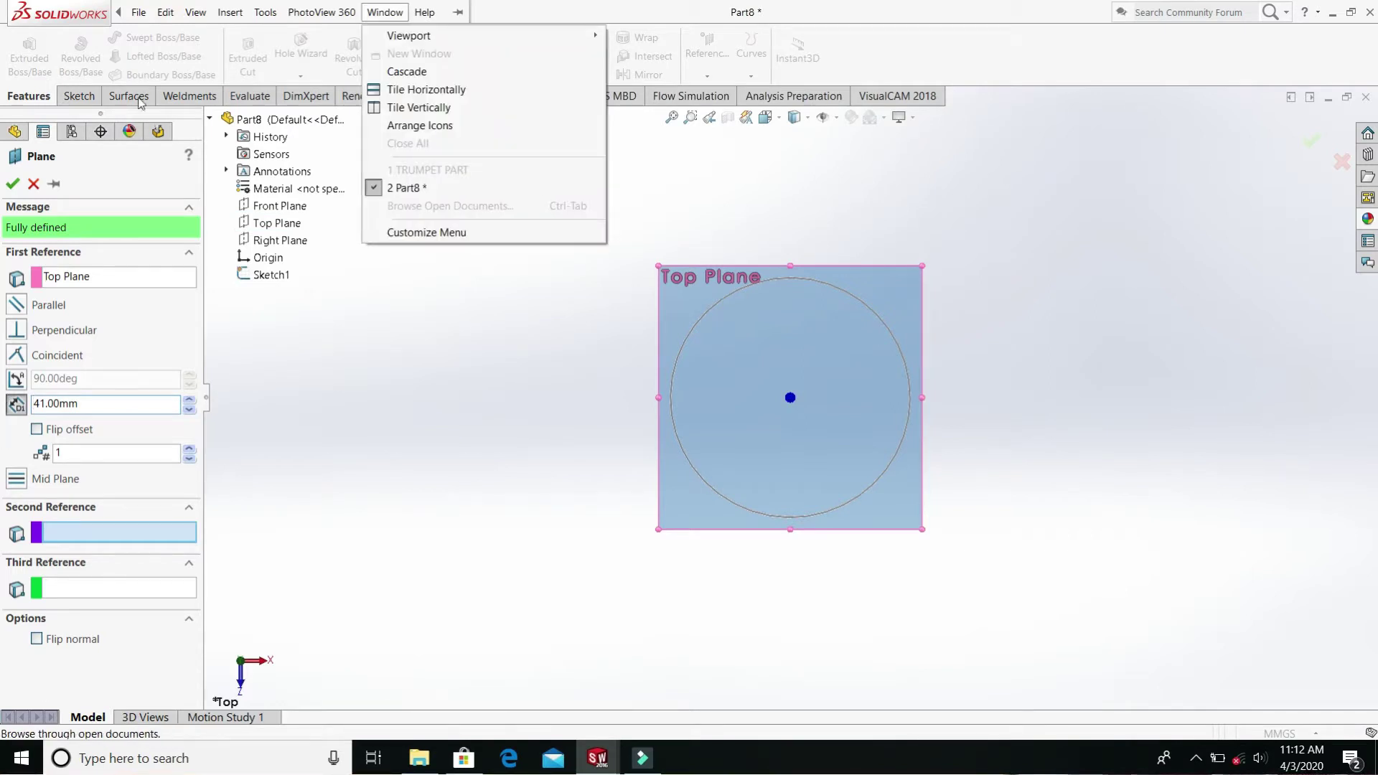
key(Escape)
click(13, 184)
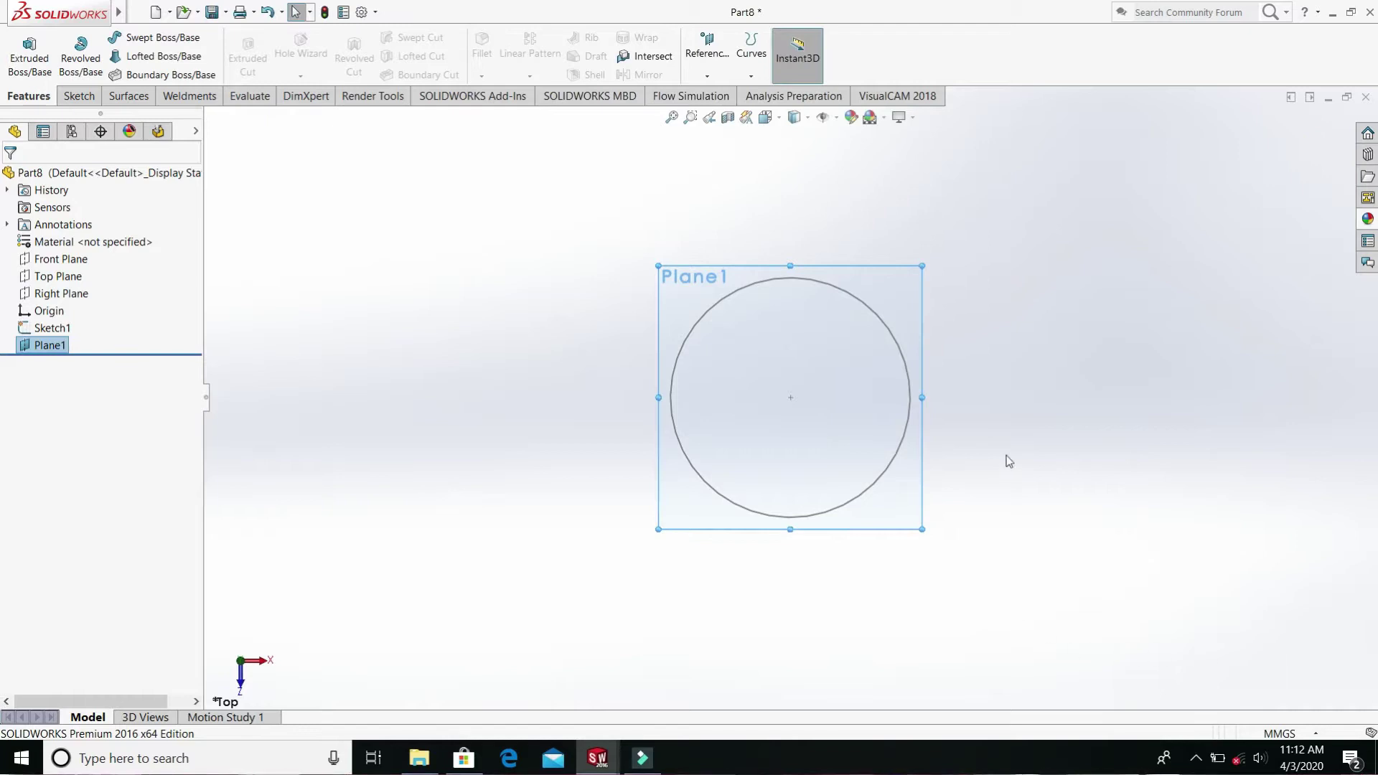
- Open a sketch on Plane1, view it Normal To, and draw a circle at the origin
middle_drag(1005, 462, 911, 465)
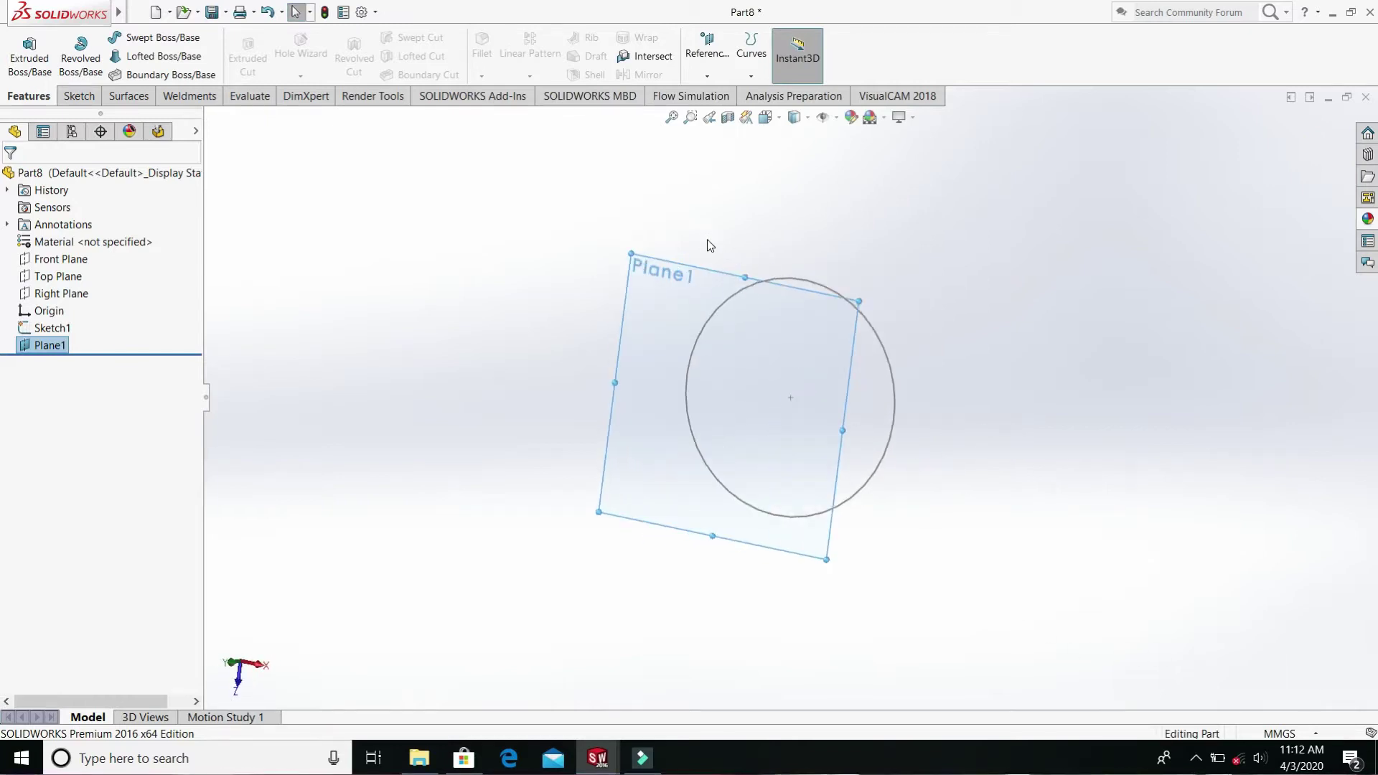
right_click(699, 278)
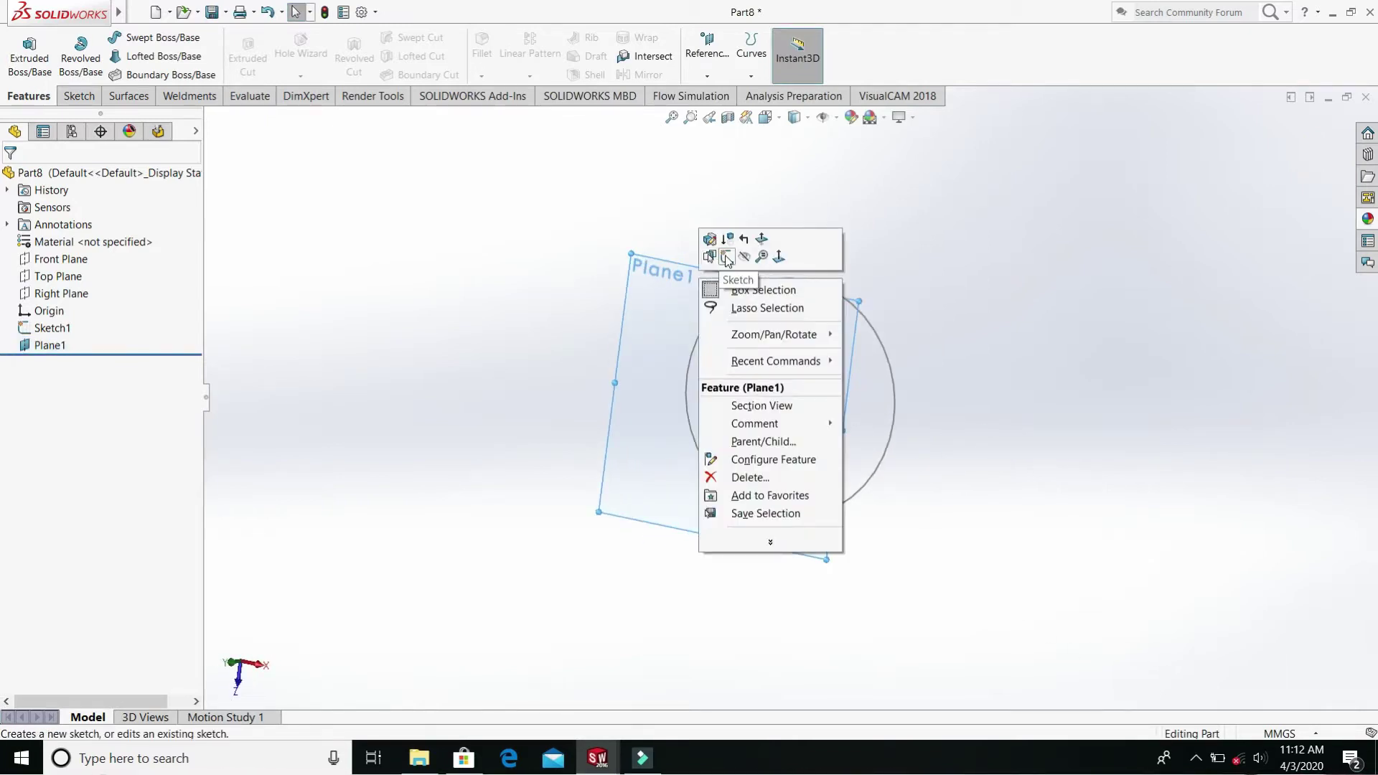
click(726, 256)
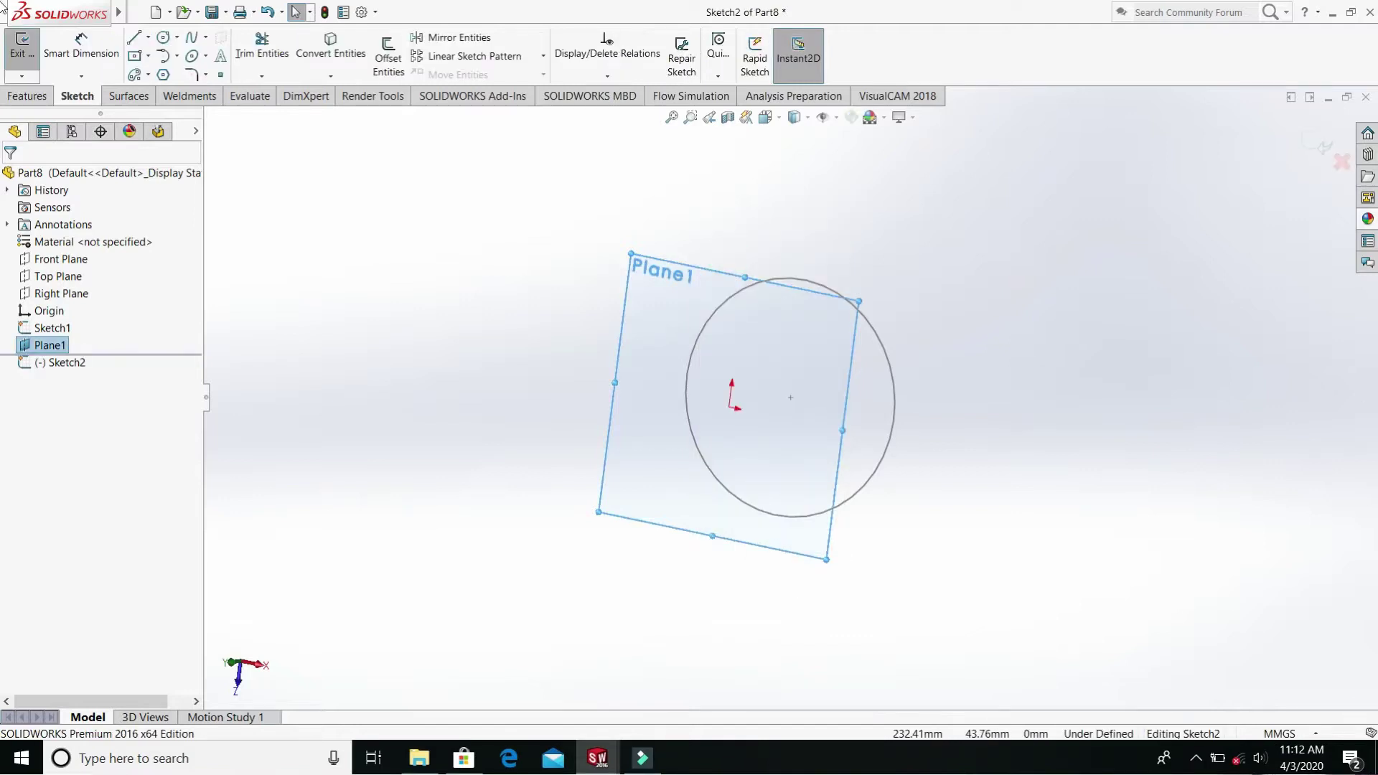
key(space)
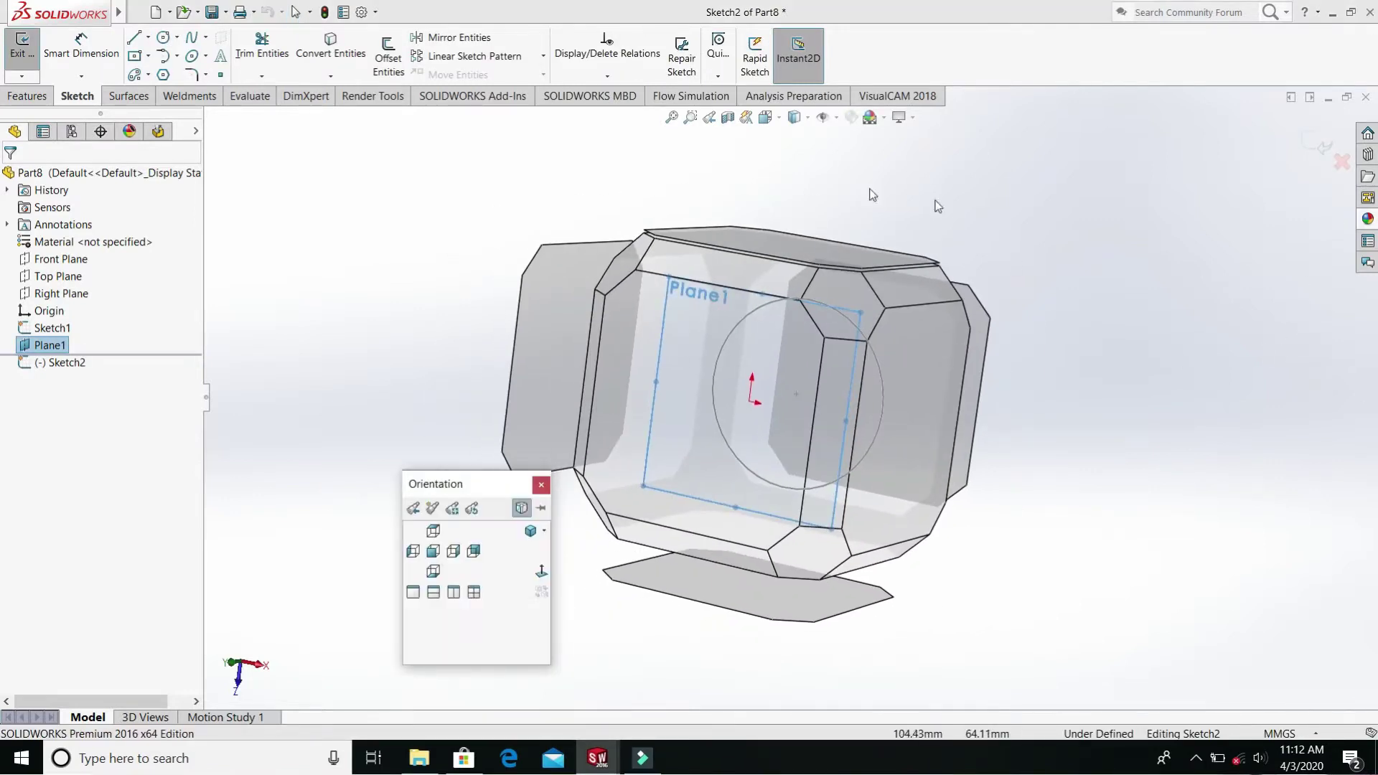
click(541, 574)
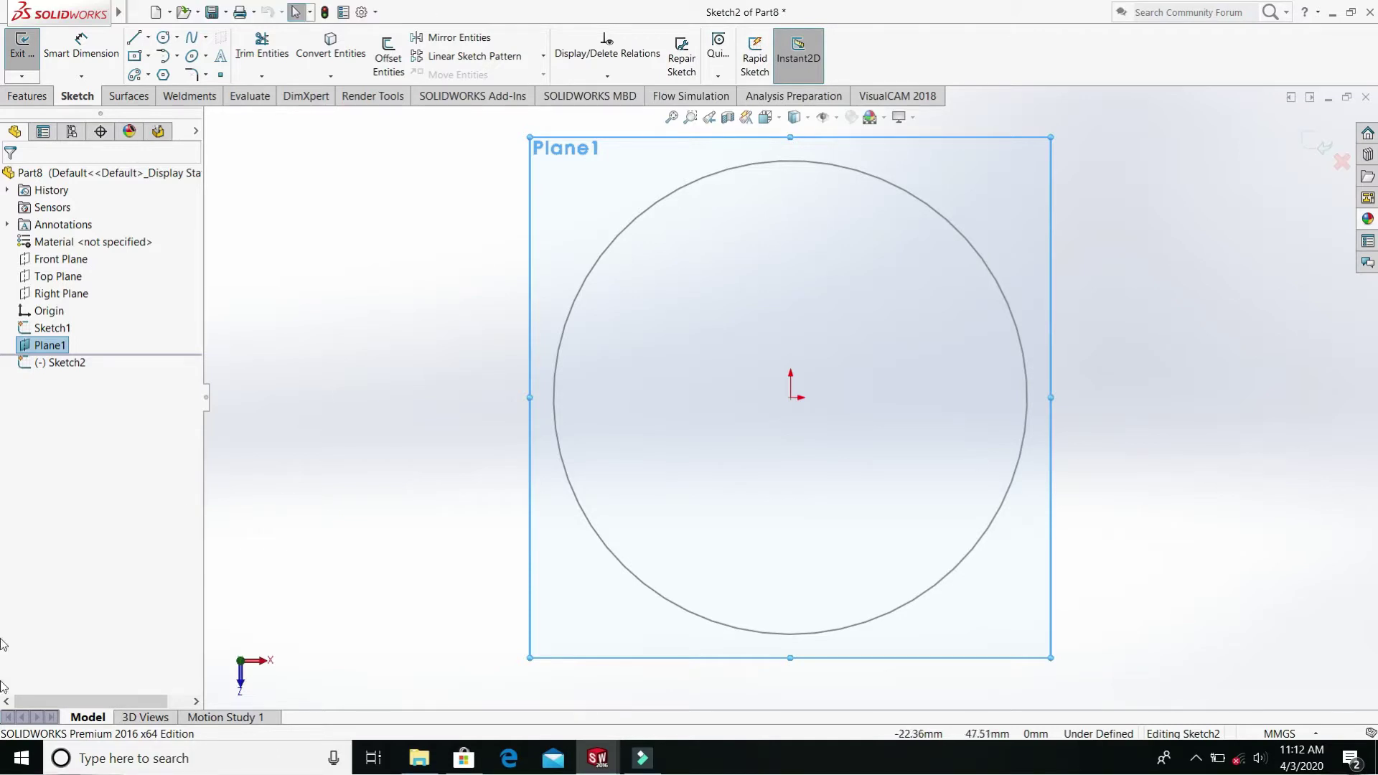
click(165, 12)
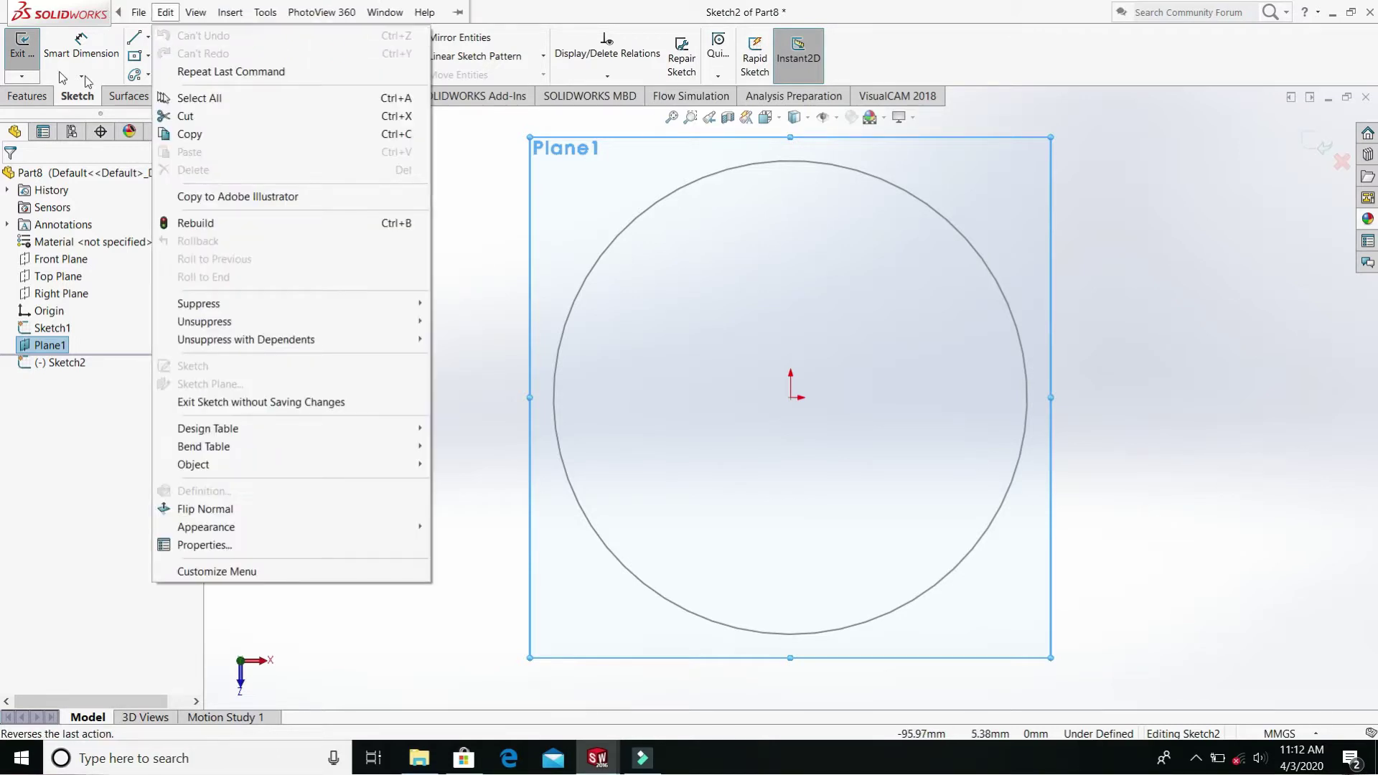
click(483, 375)
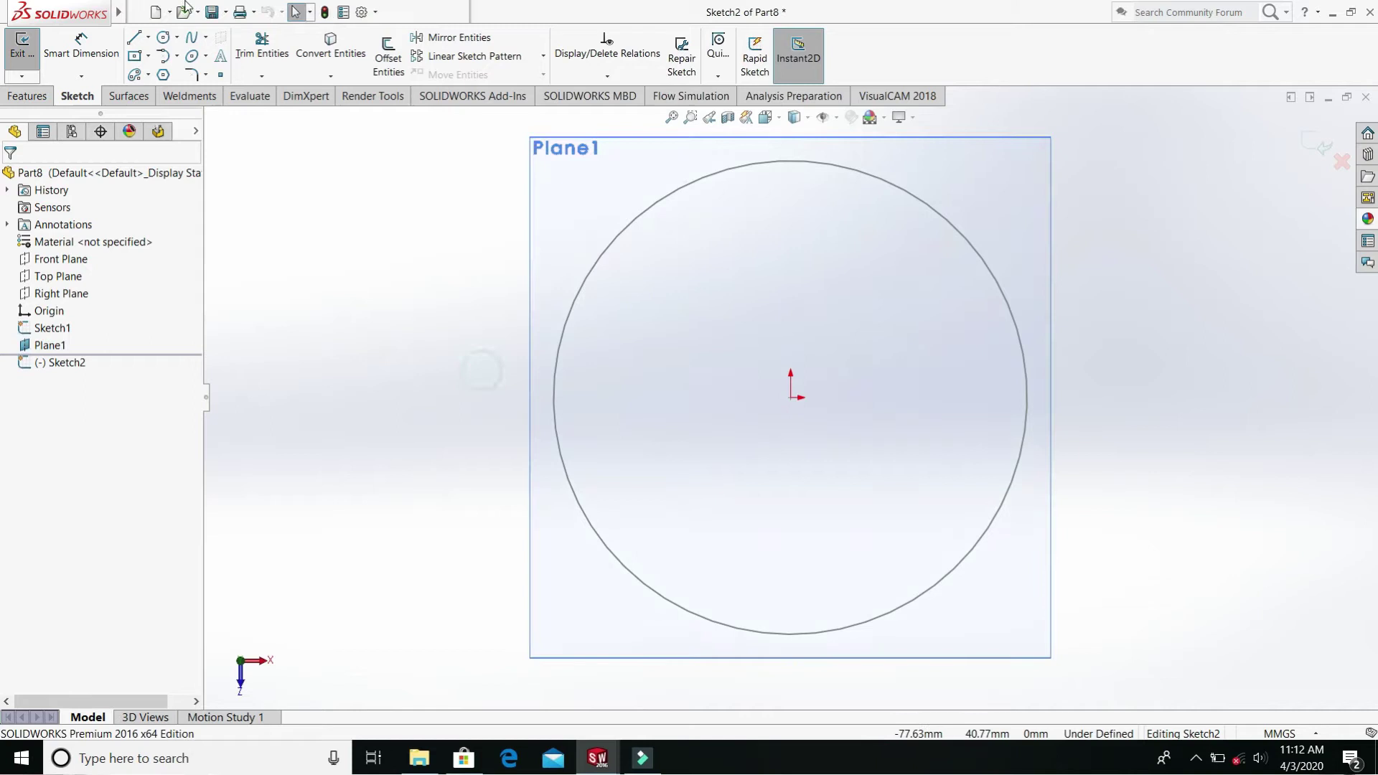
click(163, 37)
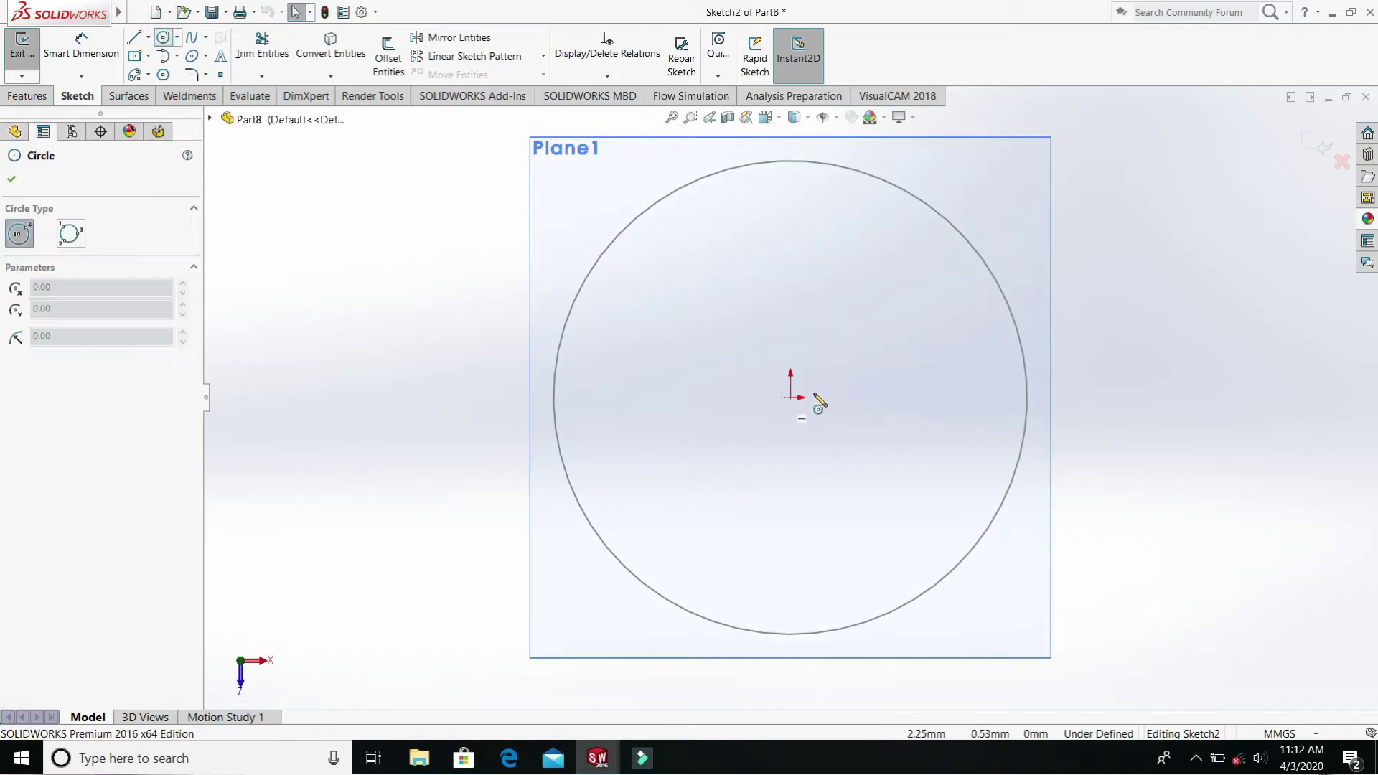
click(792, 397)
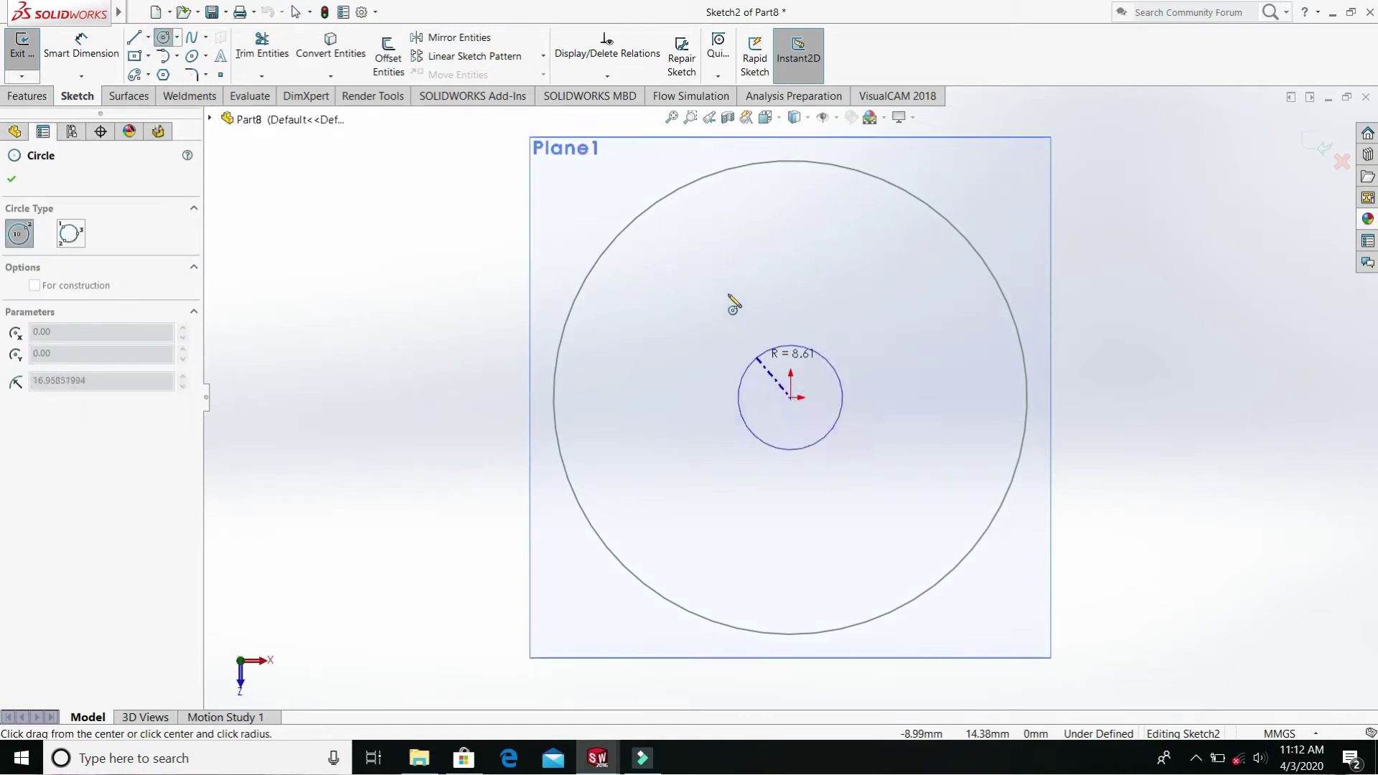
click(710, 248)
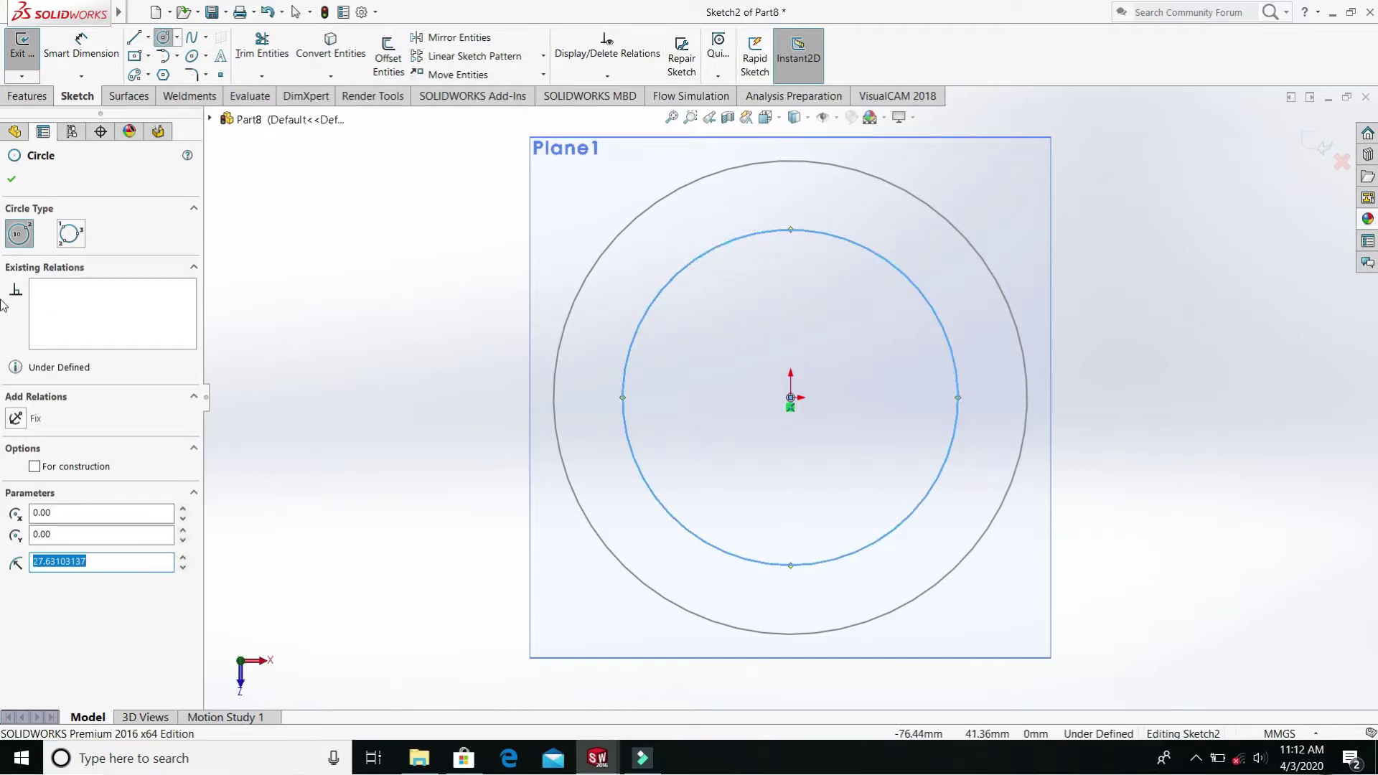
click(13, 179)
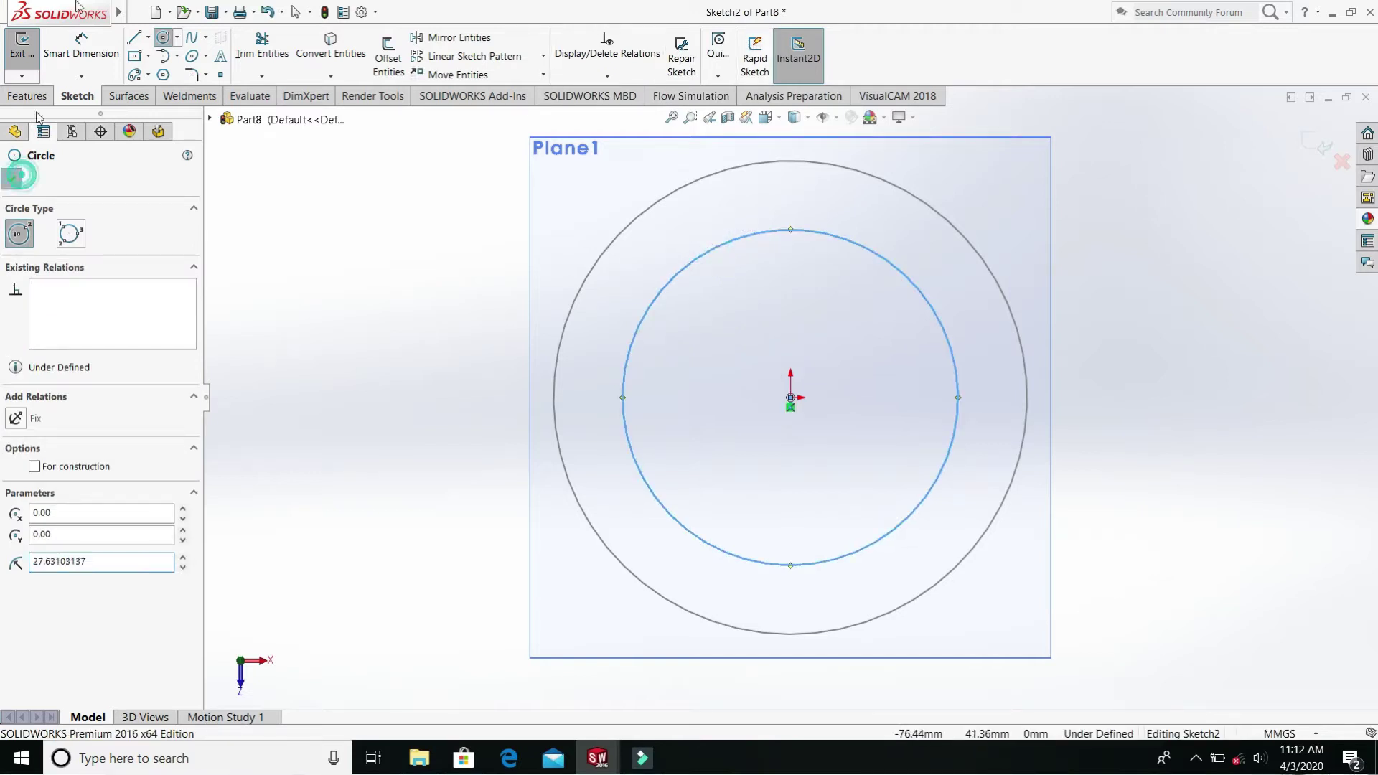
- Dimension the new circle to a 72 mm diameter
click(61, 63)
click(931, 489)
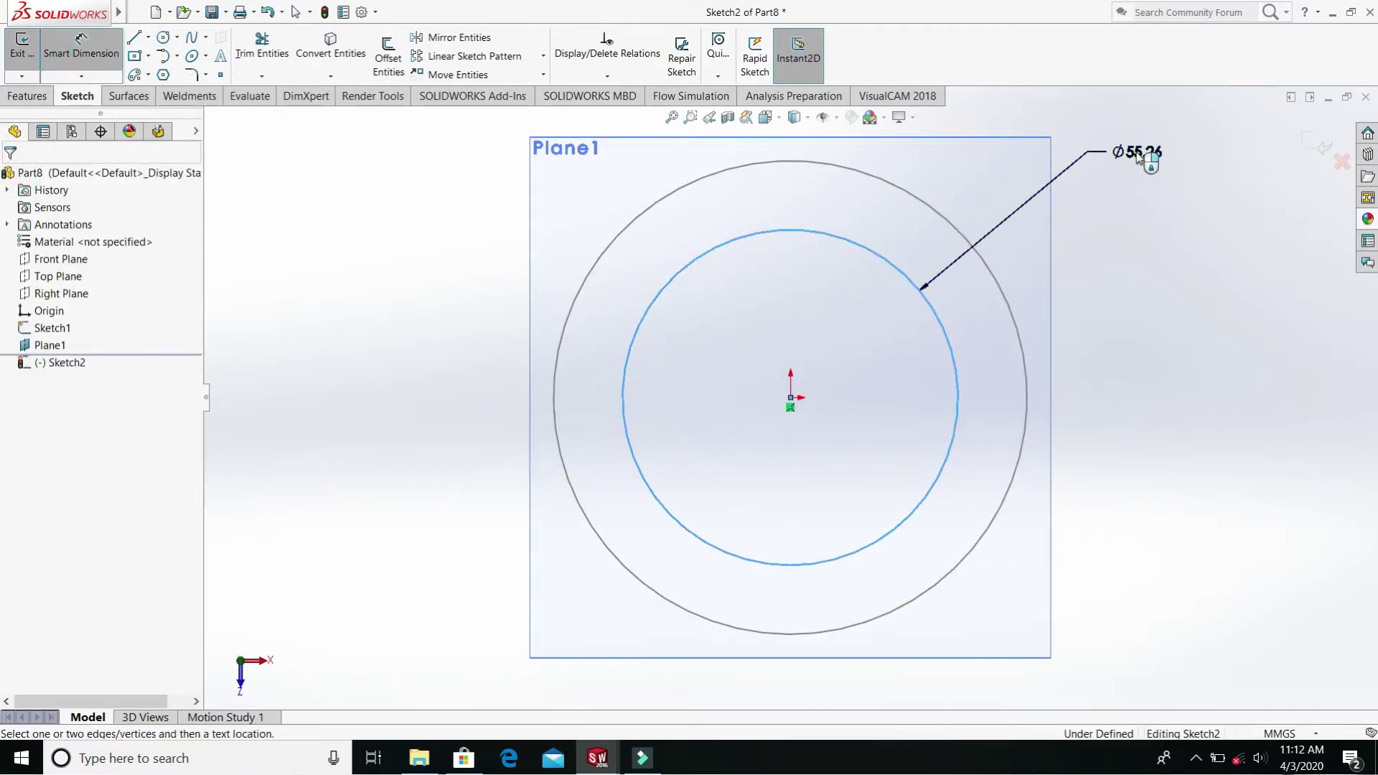
click(1138, 158)
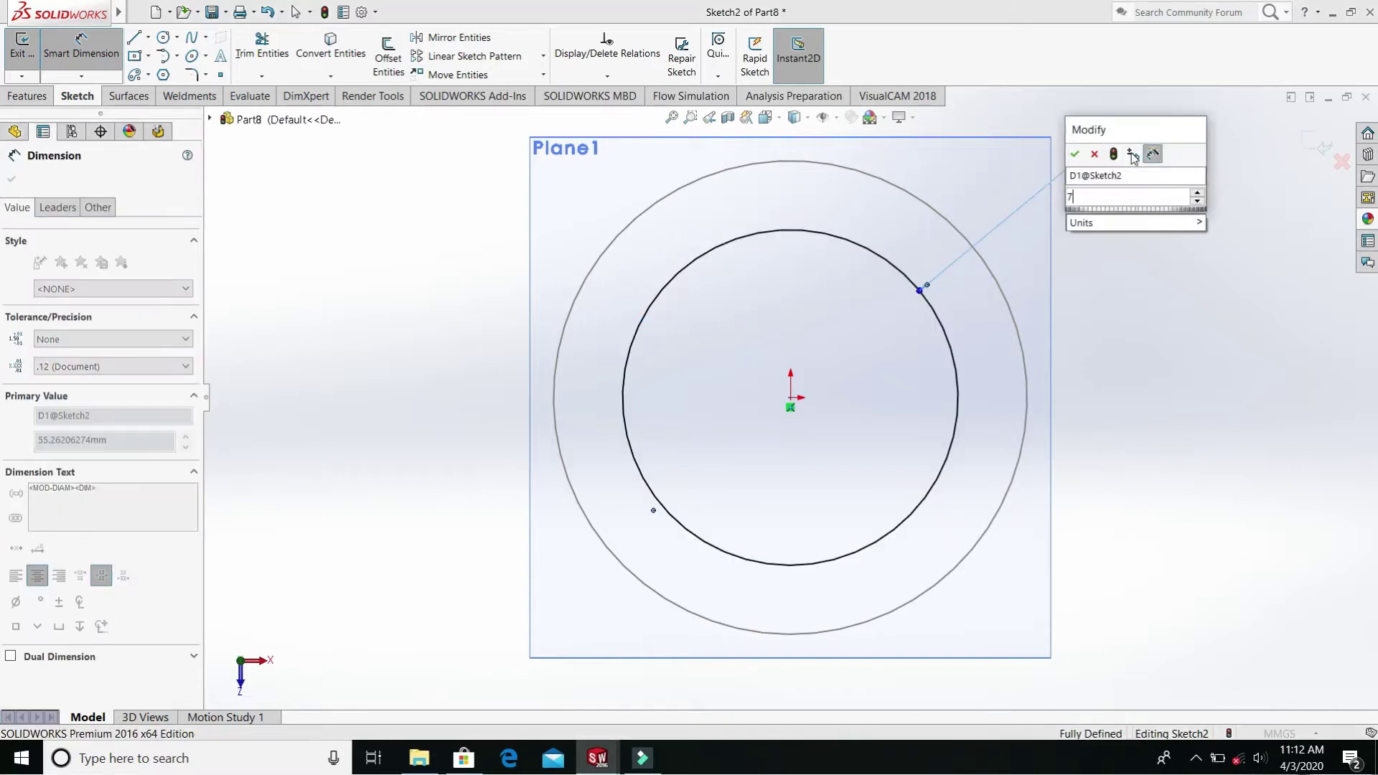
text(72)
key(Return)
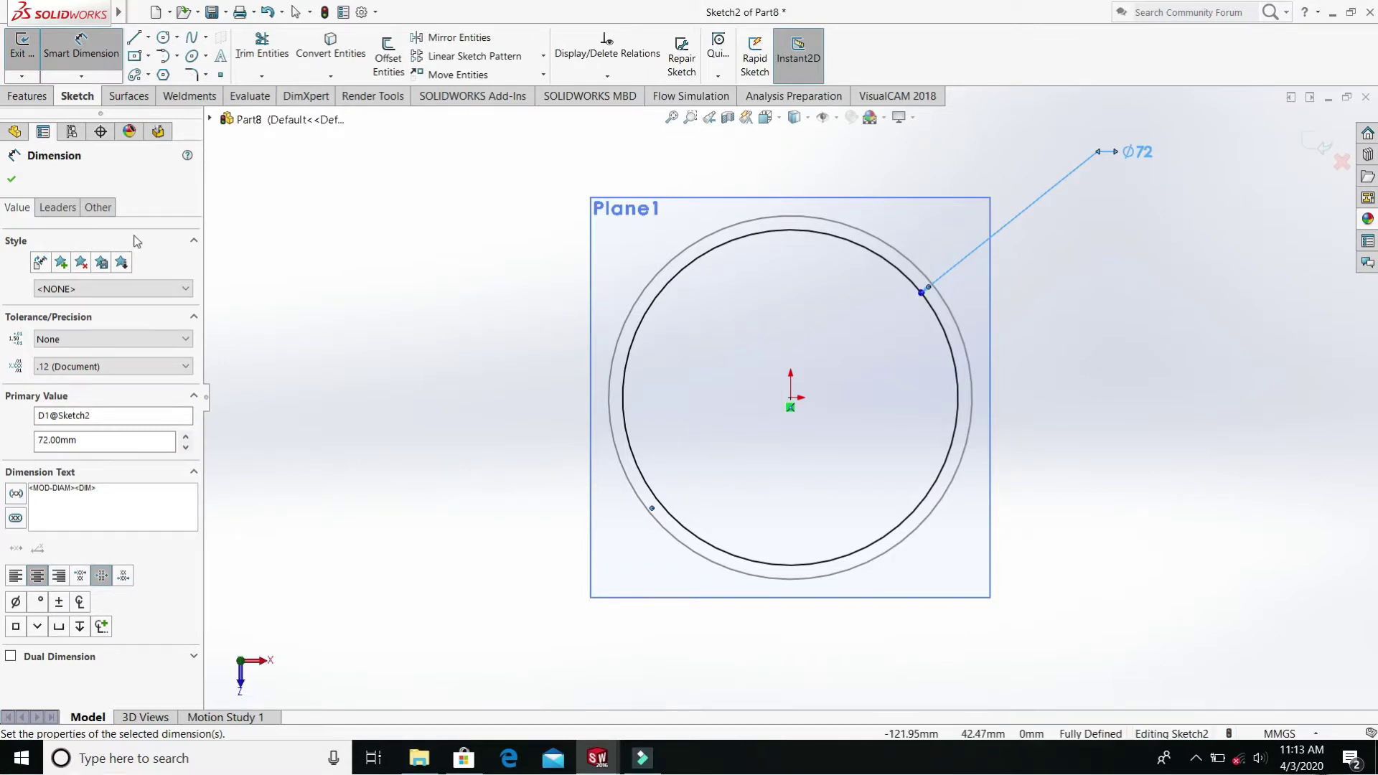
click(12, 181)
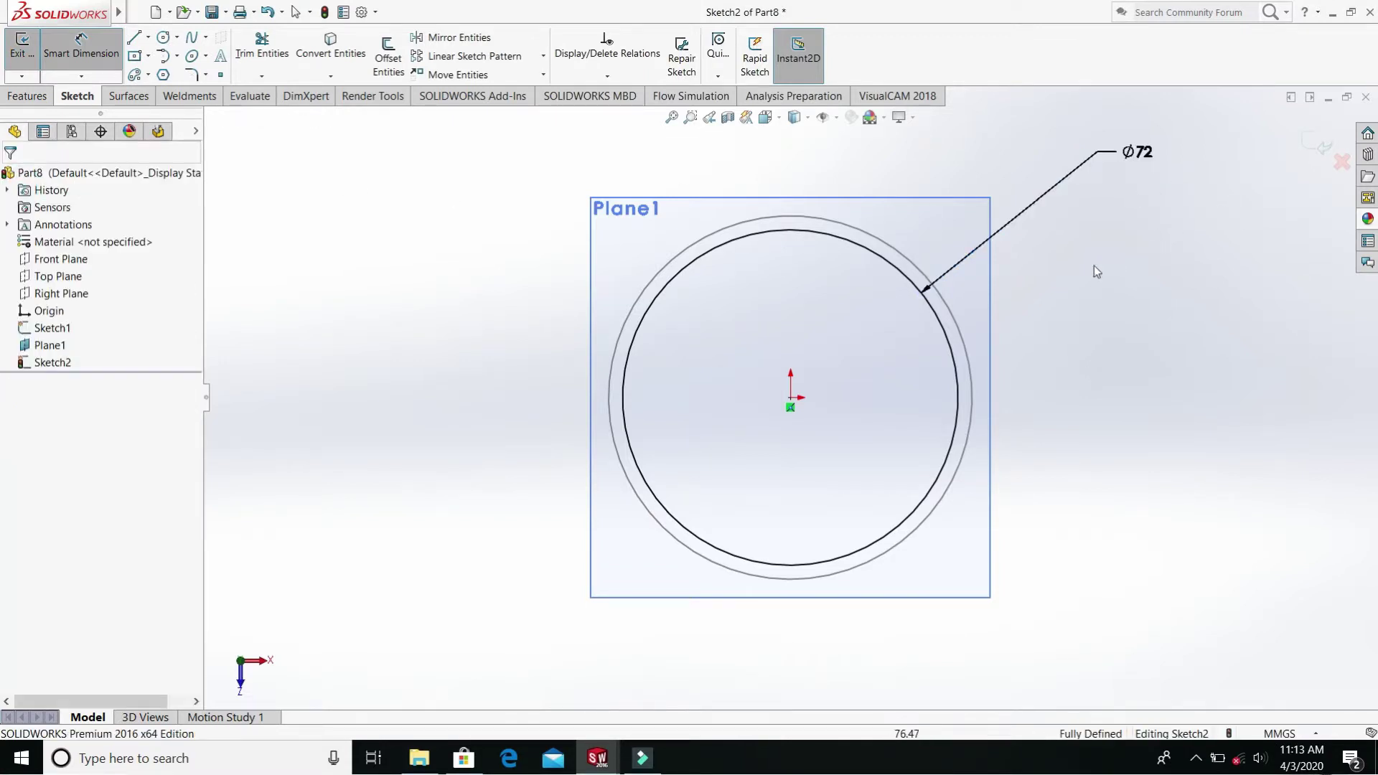
key(Escape)
- Exit the Plane1 sketch and loft between the Sketch1 and Sketch2 circles as profiles
mouse_move(1165, 314)
middle_down()
mouse_move(1234, 344)
mouse_move(1141, 384)
mouse_move(1155, 399)
middle_up()
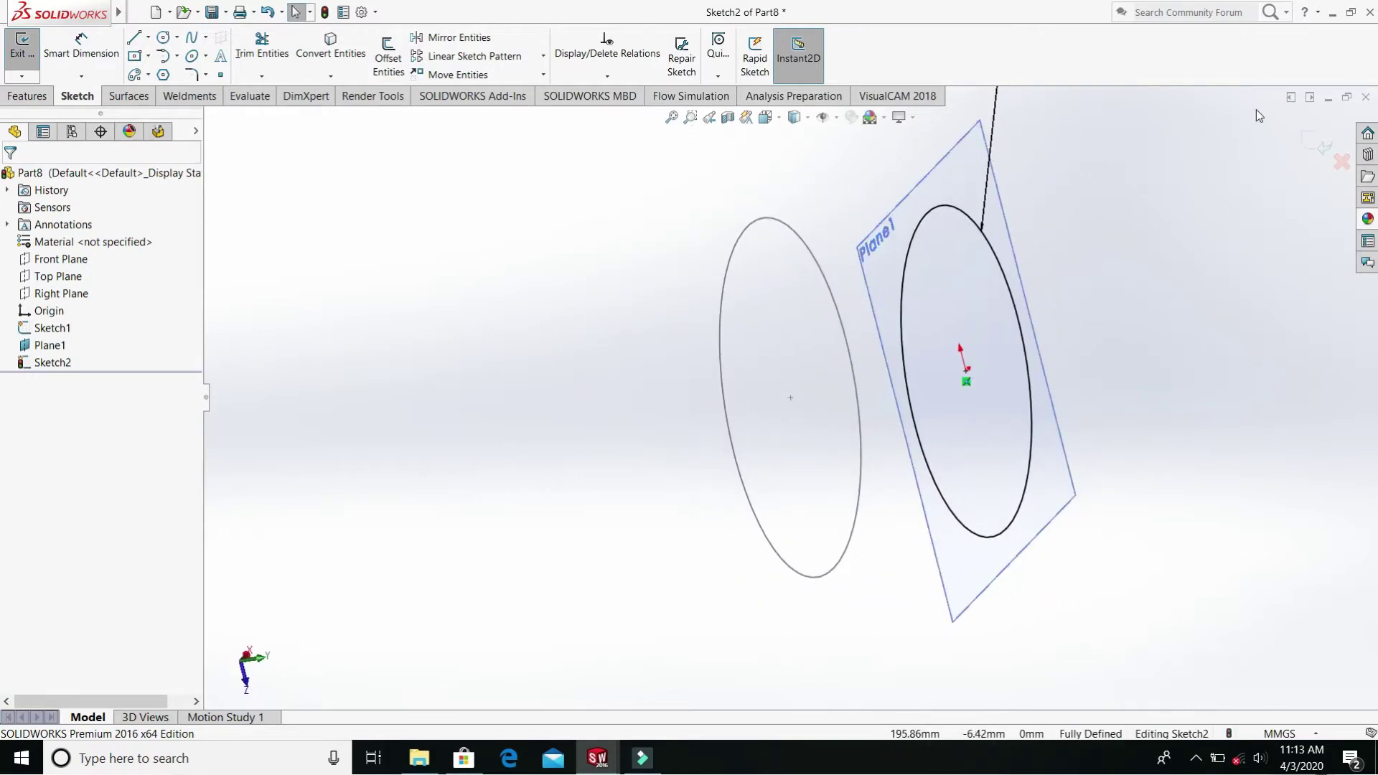
click(1304, 140)
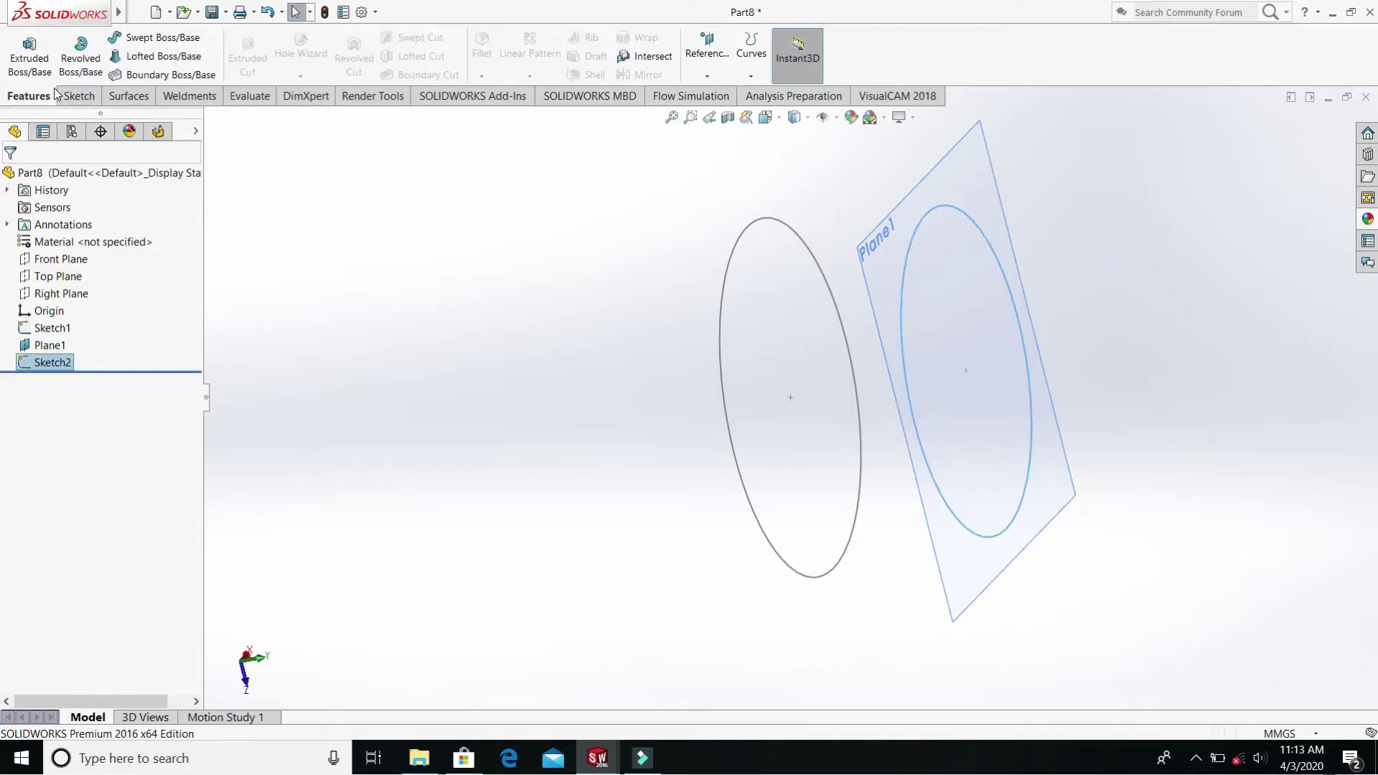
click(153, 58)
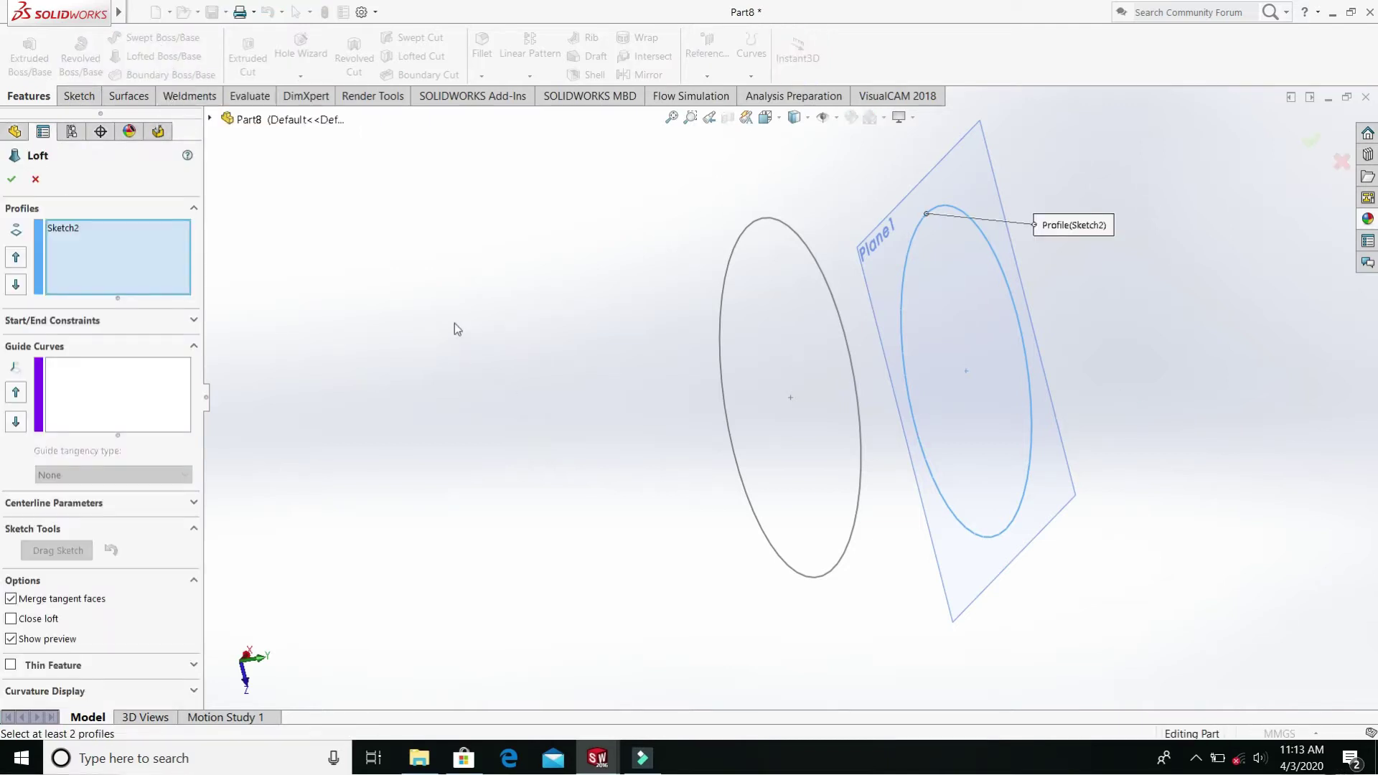
right_click(132, 262)
click(175, 277)
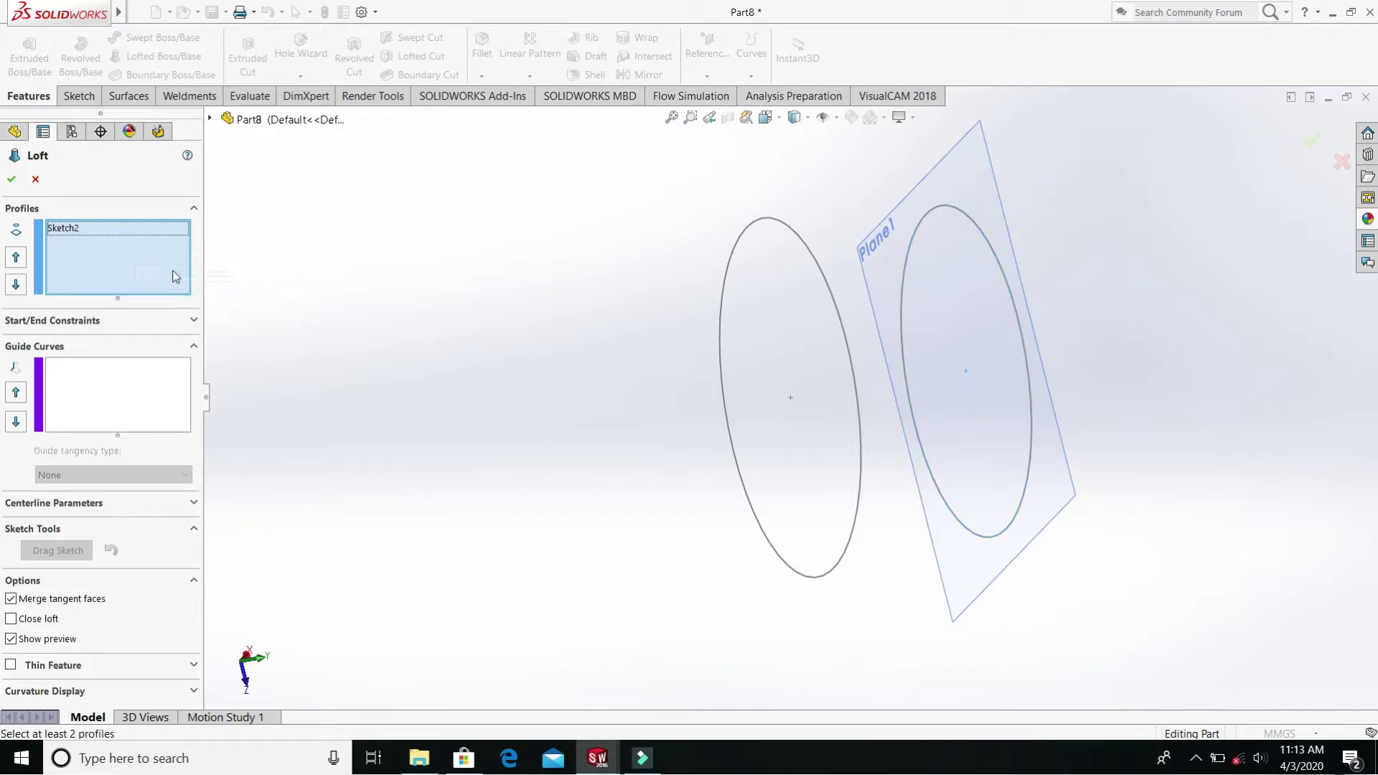
click(760, 219)
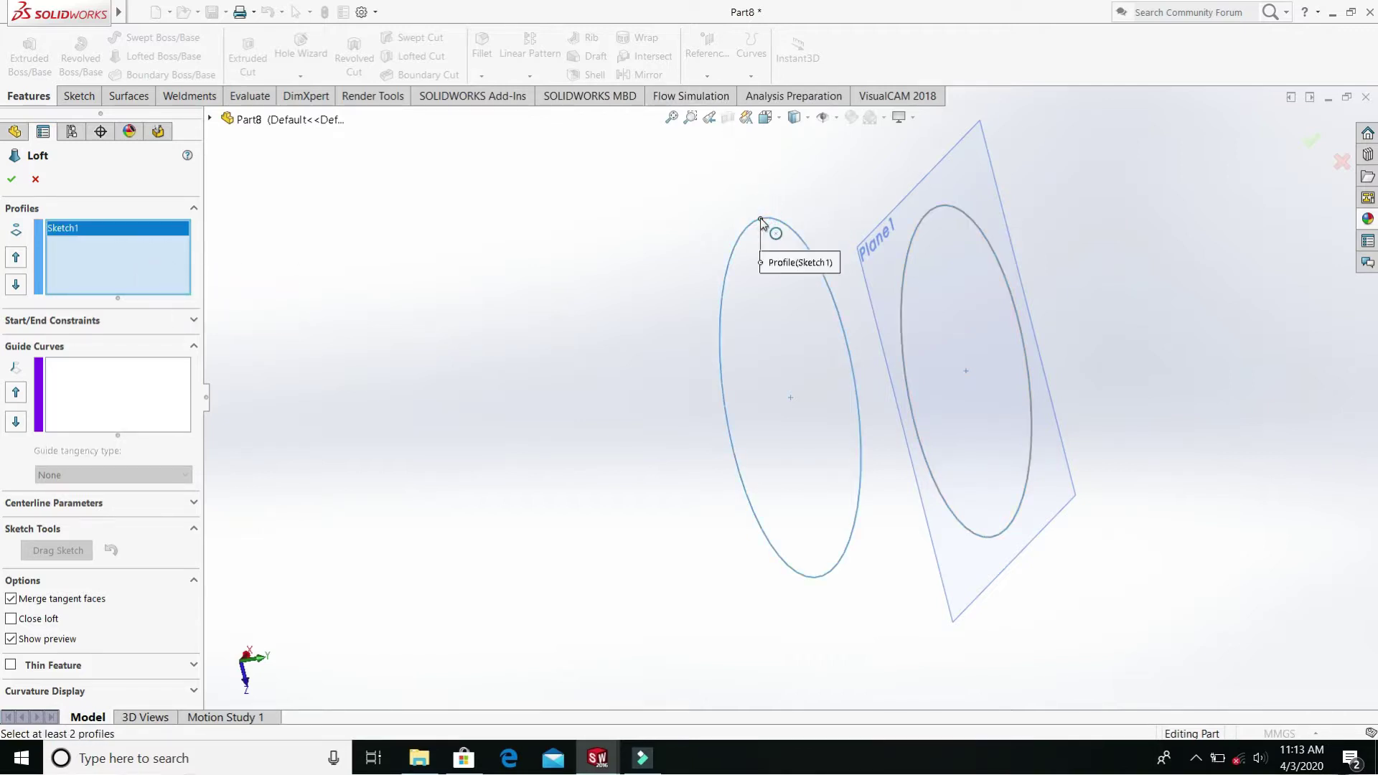
click(938, 208)
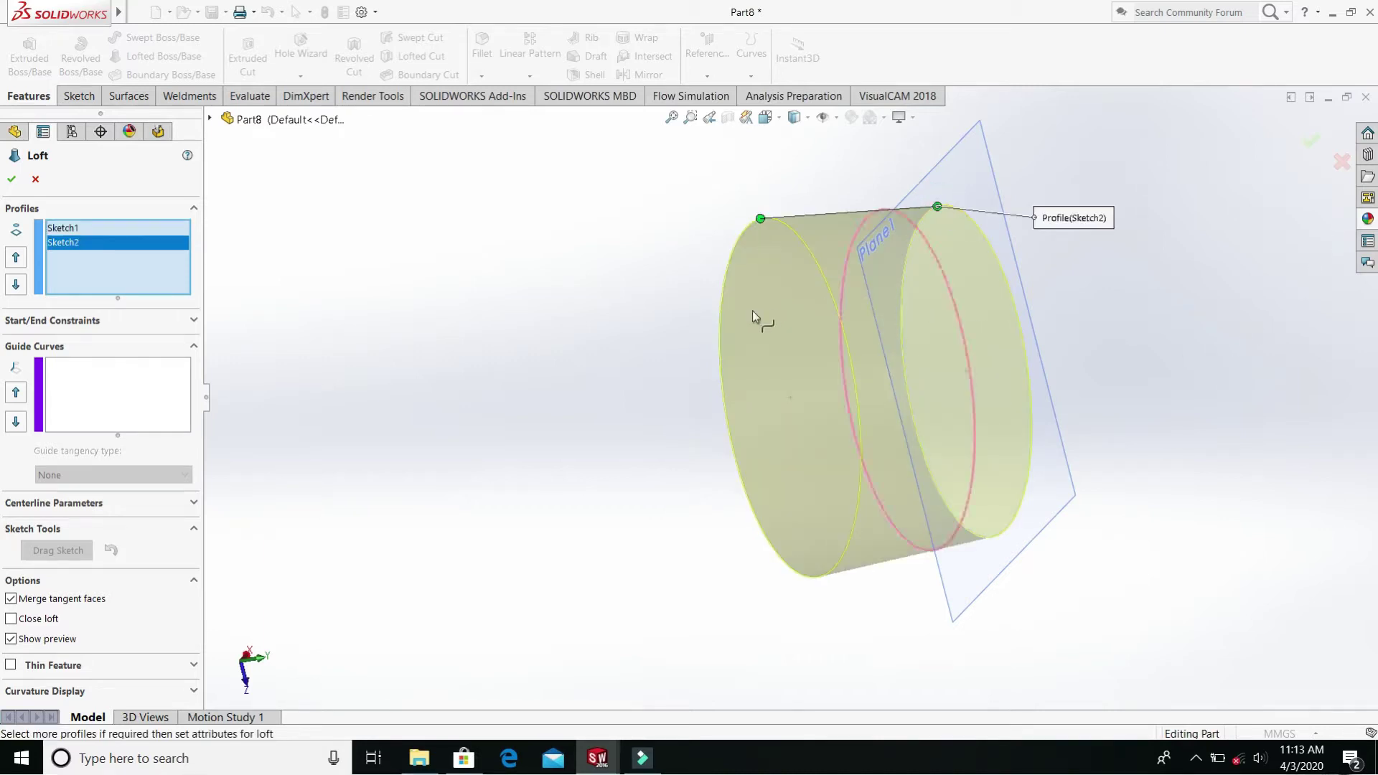
mouse_move(657, 343)
middle_down()
mouse_move(710, 295)
mouse_move(692, 181)
mouse_move(708, 292)
mouse_move(868, 421)
mouse_move(1064, 378)
mouse_move(1180, 283)
mouse_move(1220, 287)
mouse_move(965, 354)
mouse_move(677, 299)
mouse_move(652, 237)
middle_up()
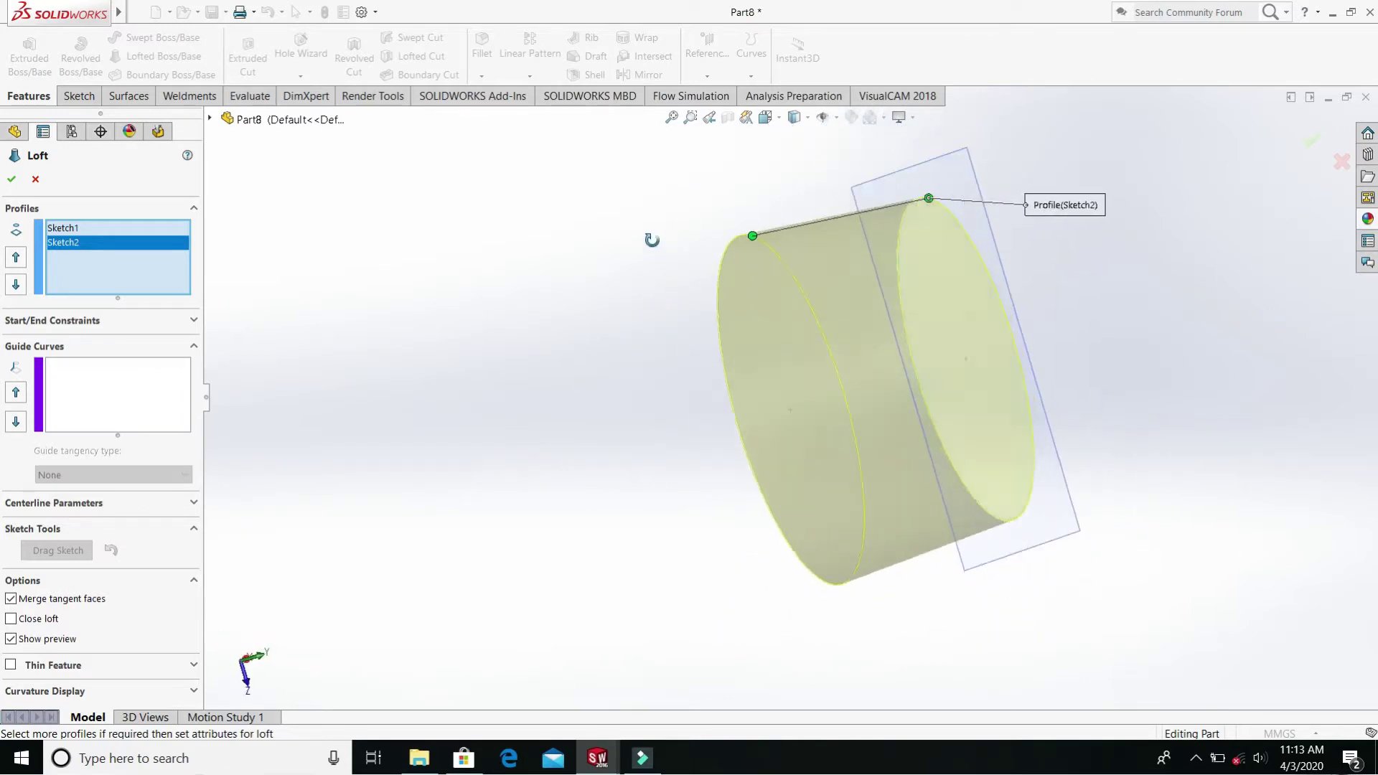
- Confirm the loft as Loft1 and orbit around the tapered body to inspect it
click(8, 180)
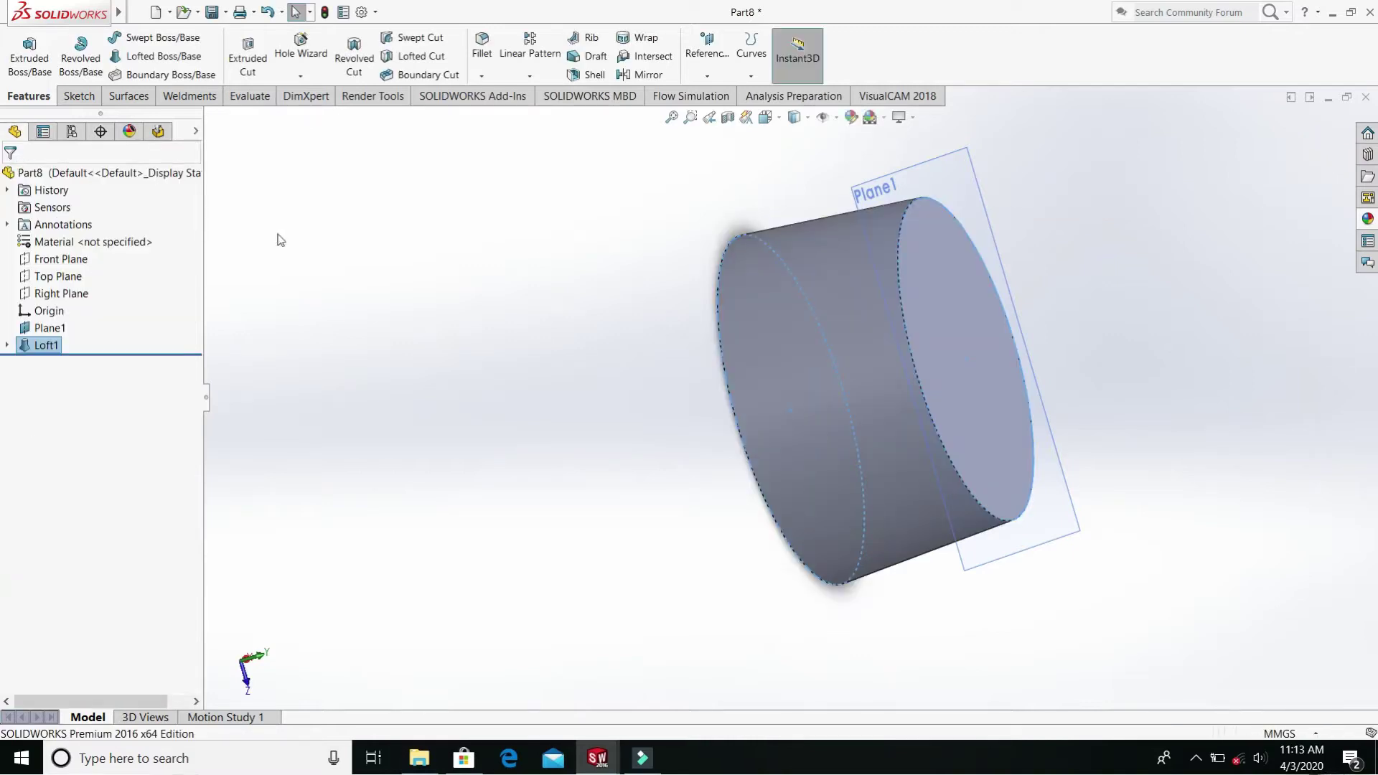
middle_drag(1083, 272, 615, 409)
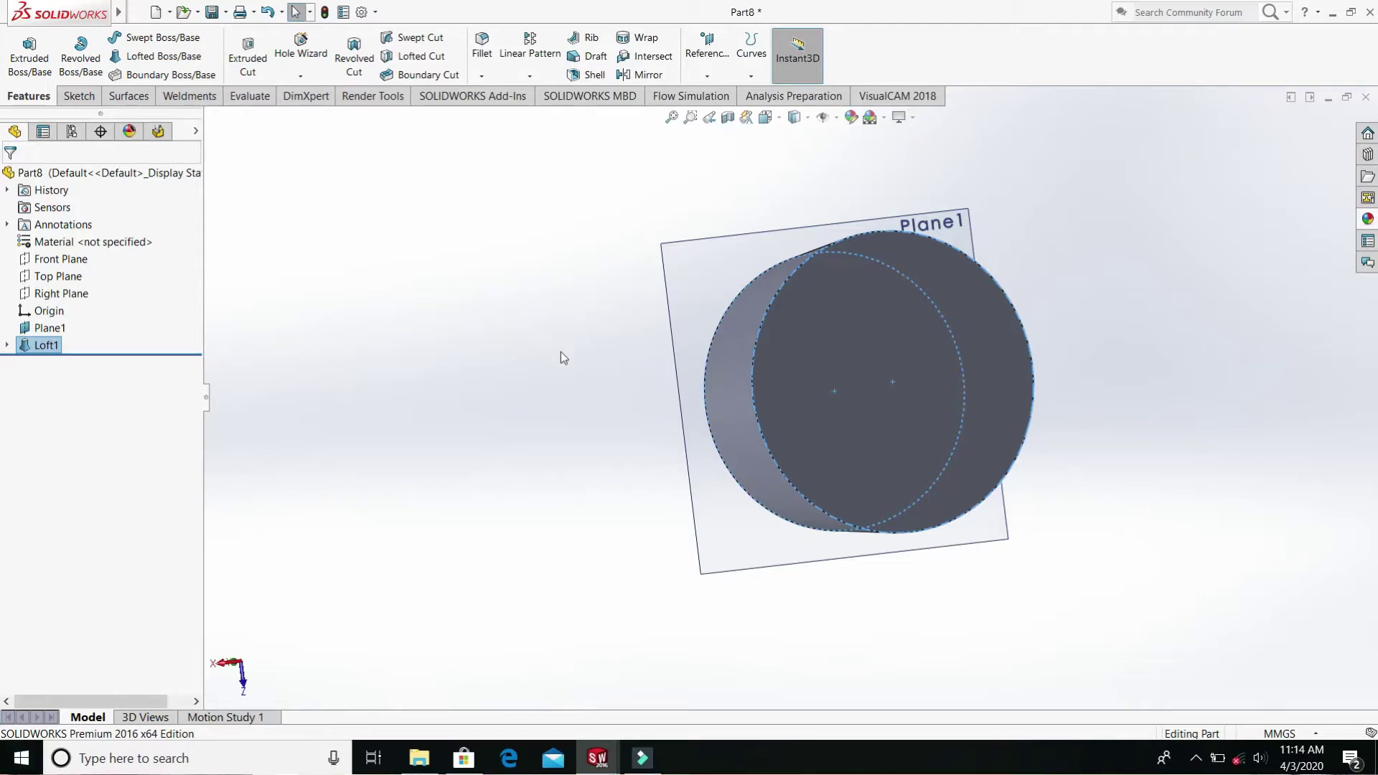
middle_drag(554, 352, 578, 396)
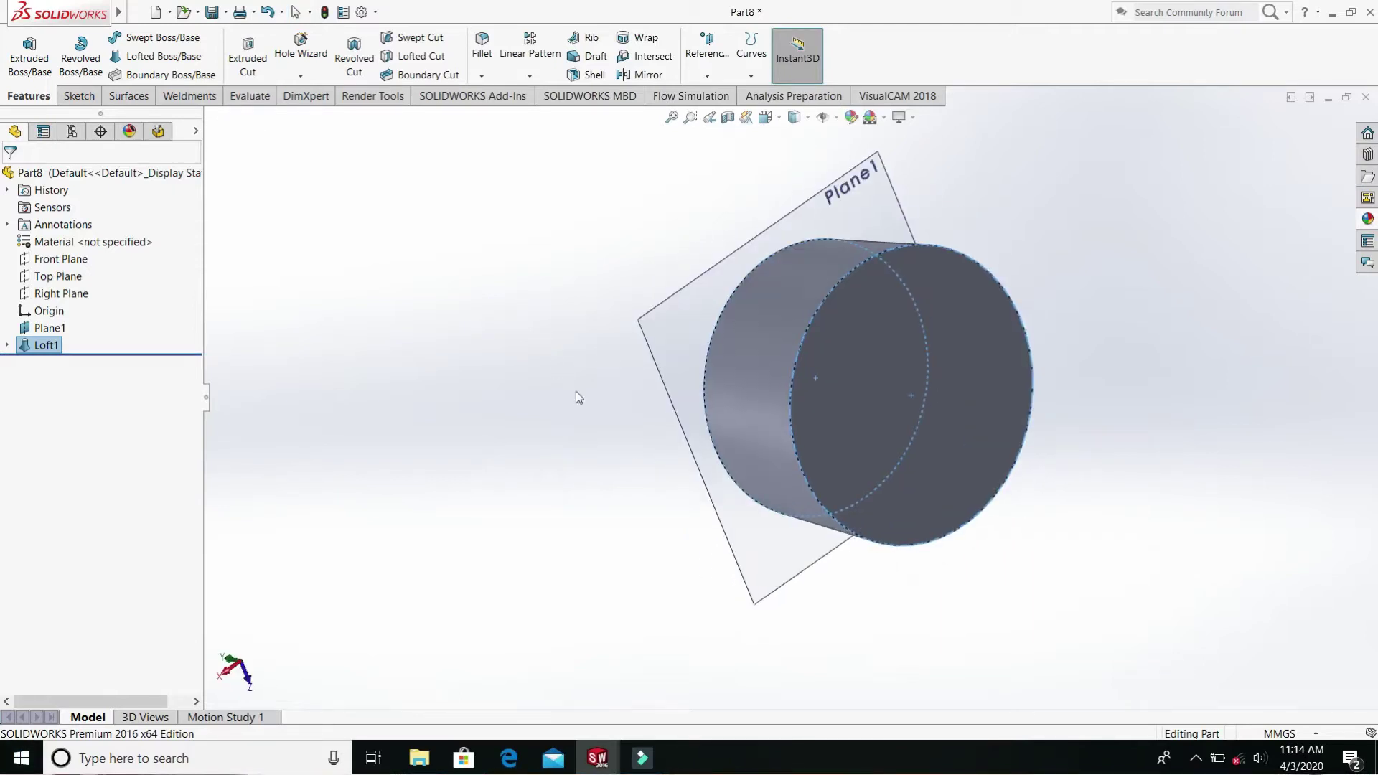
- Shell Loft1 to a 3 mm wall, removing one end face to leave it open
click(598, 76)
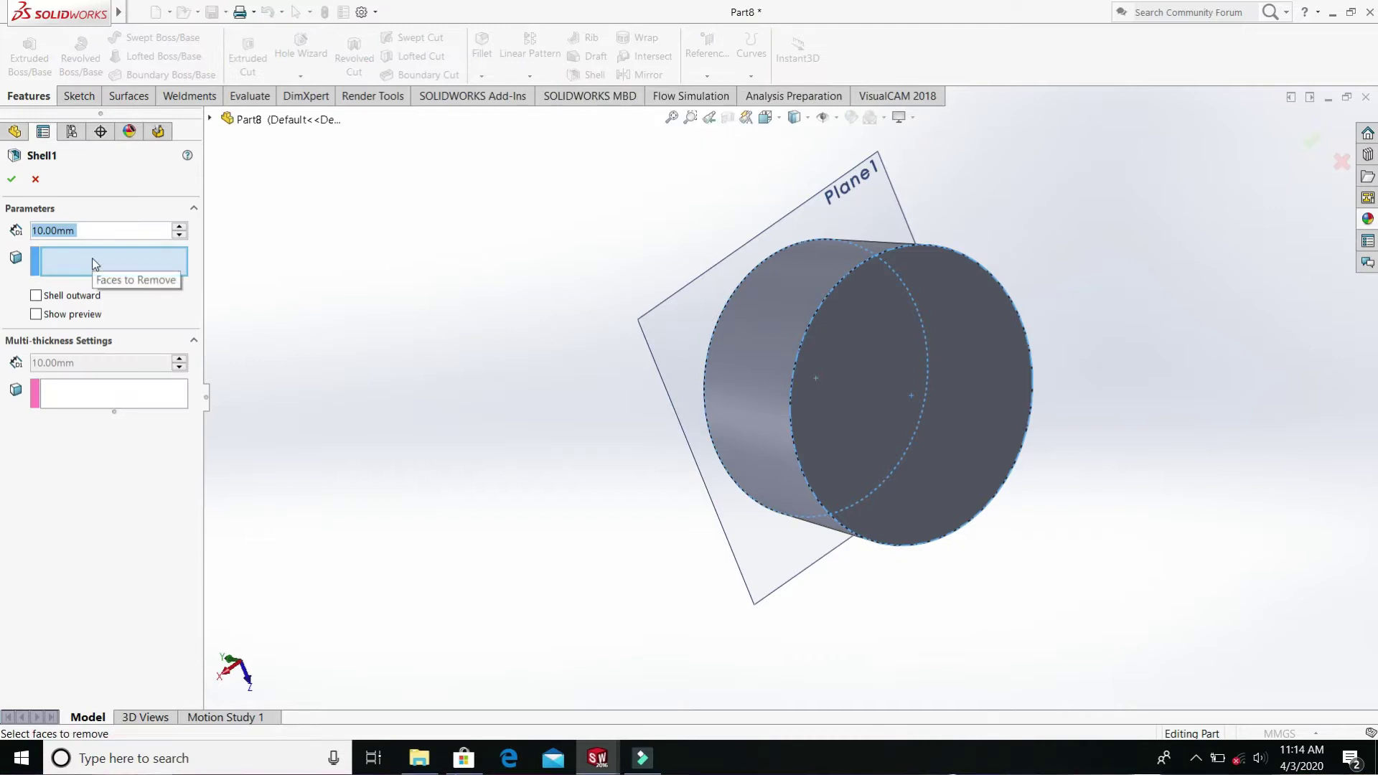
text(3)
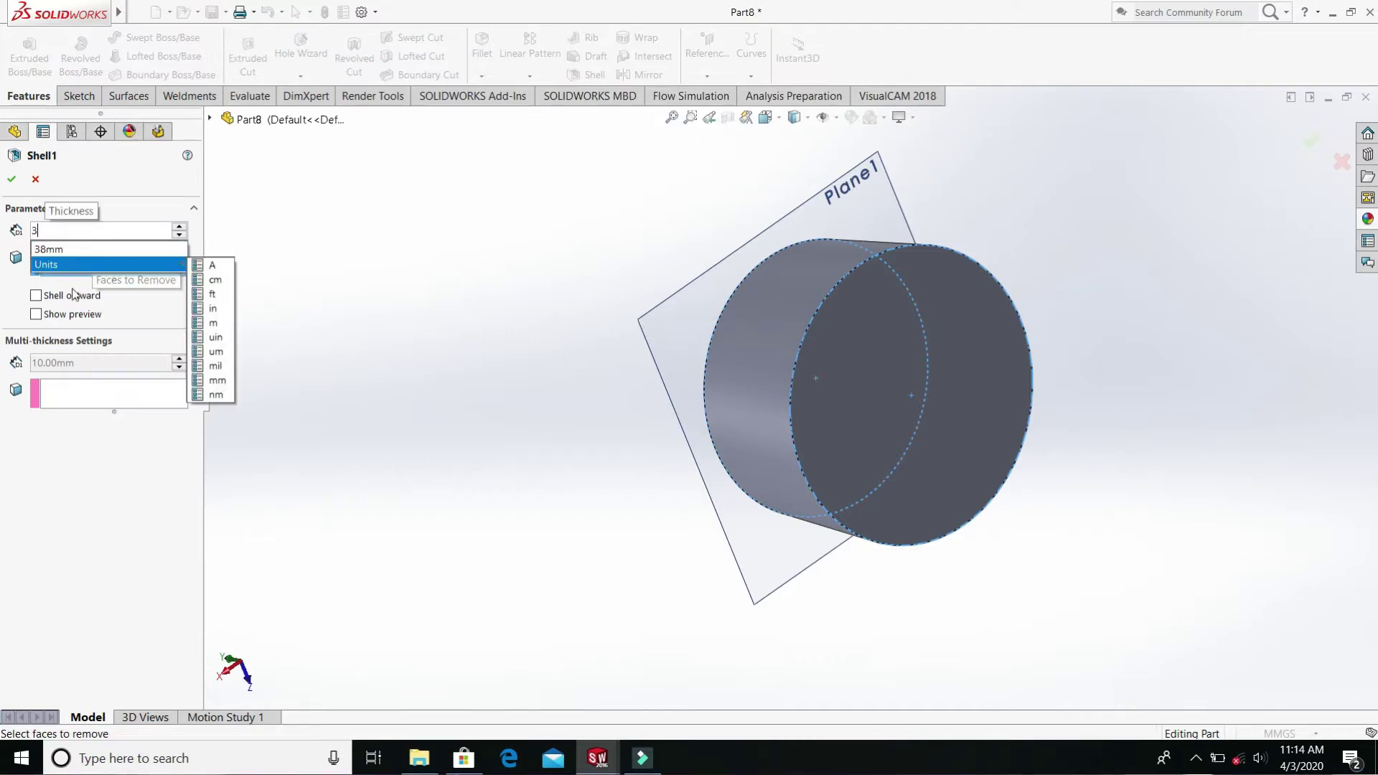
key(Return)
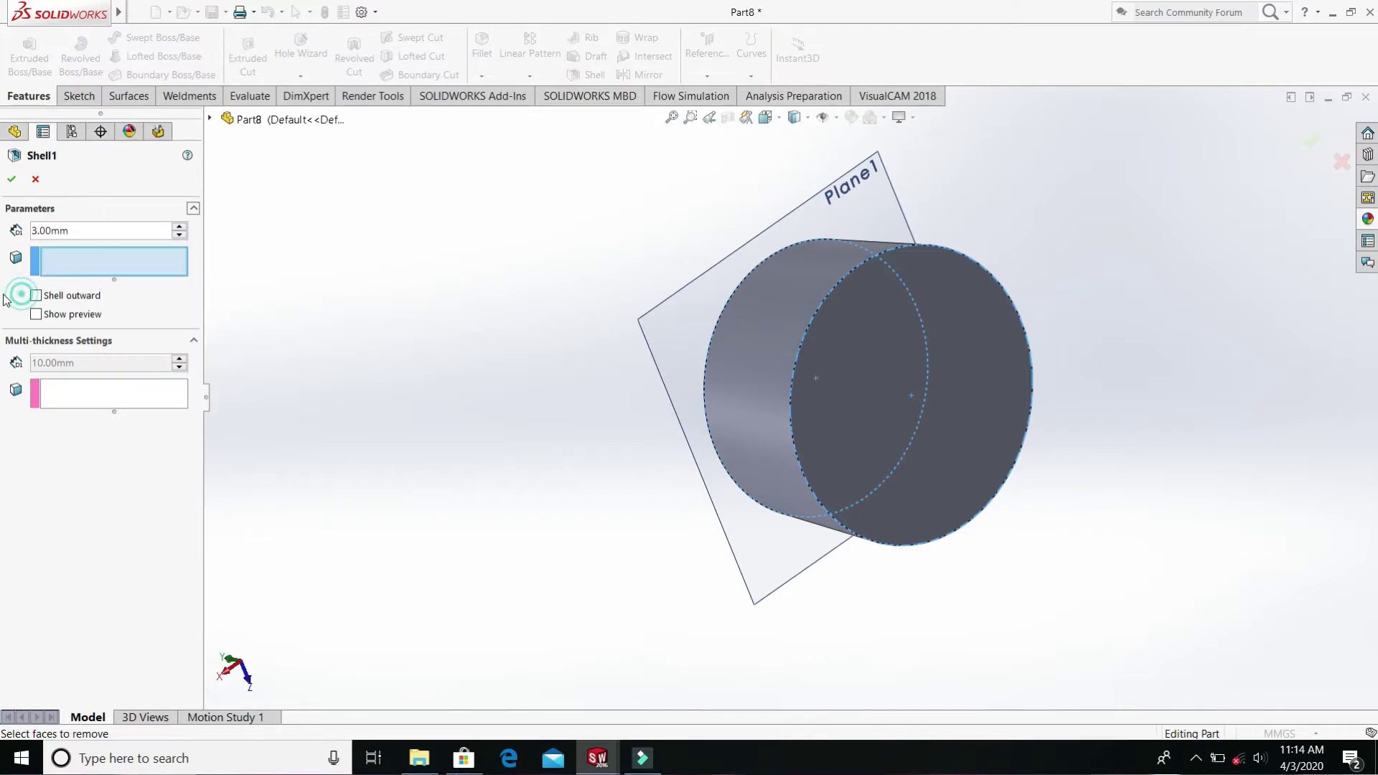
click(36, 314)
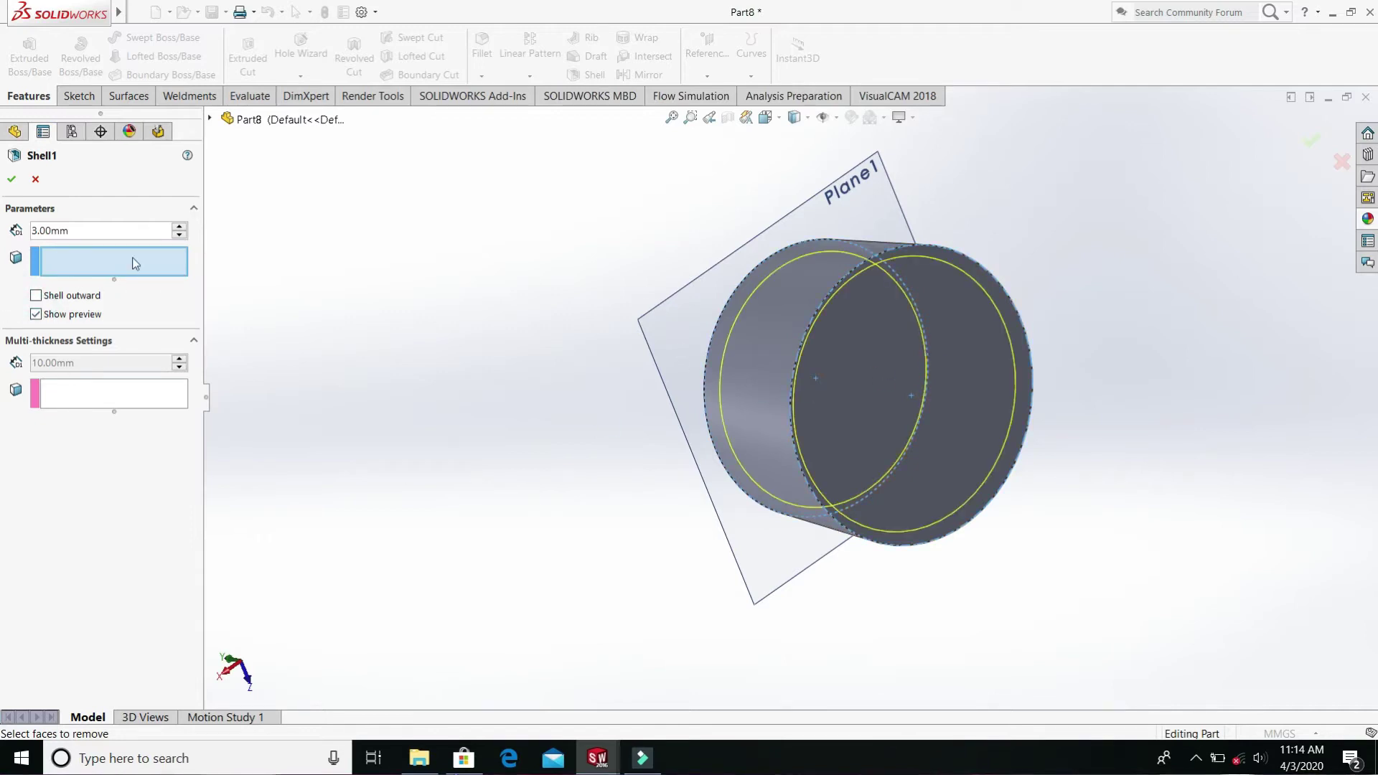
click(963, 347)
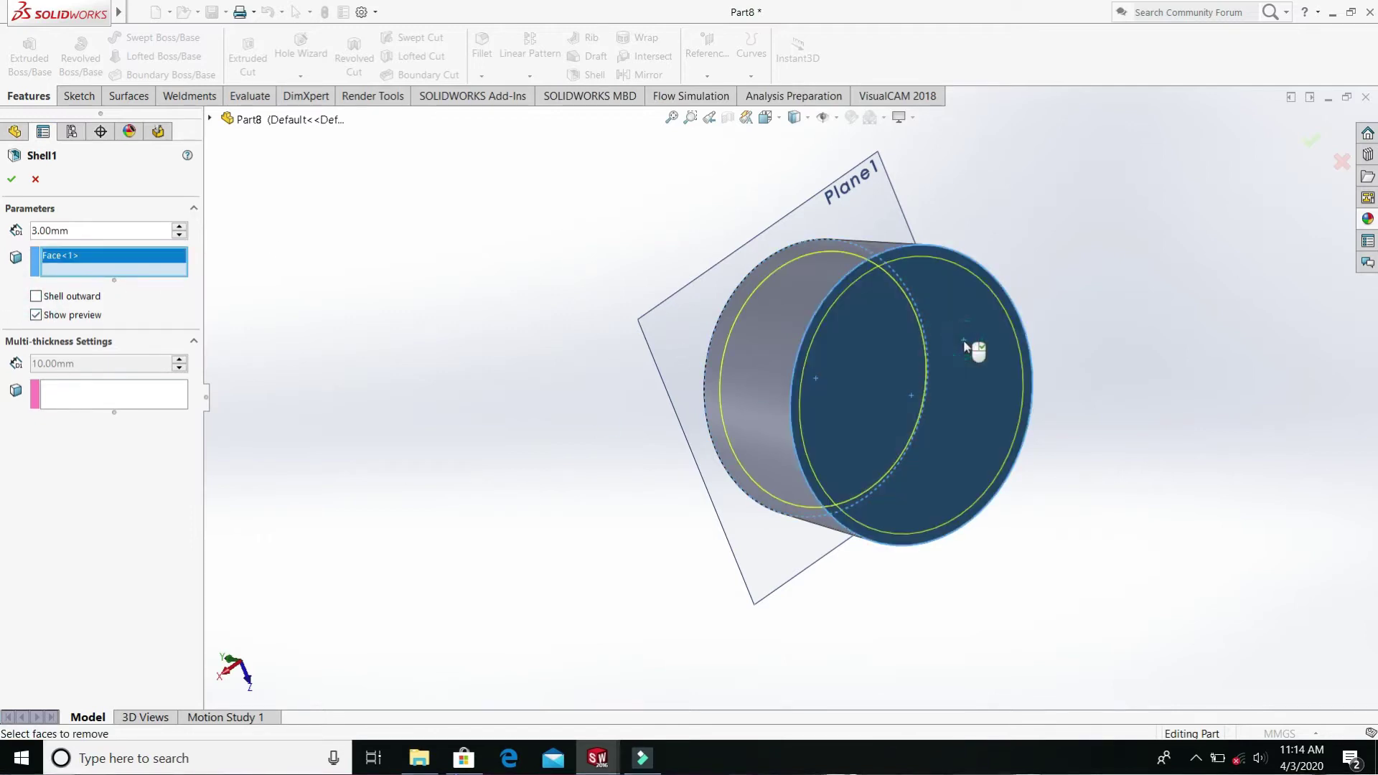
middle_drag(1006, 197, 963, 339)
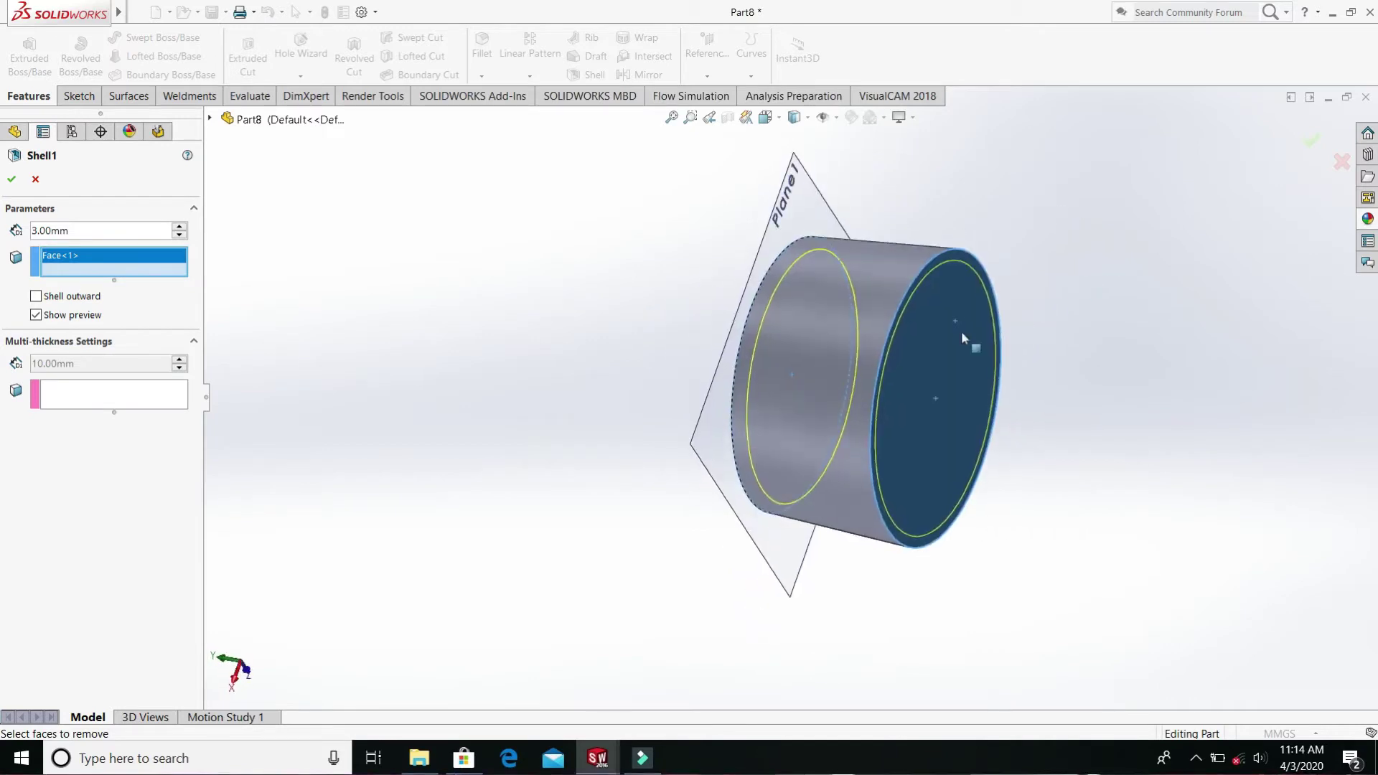
click(10, 180)
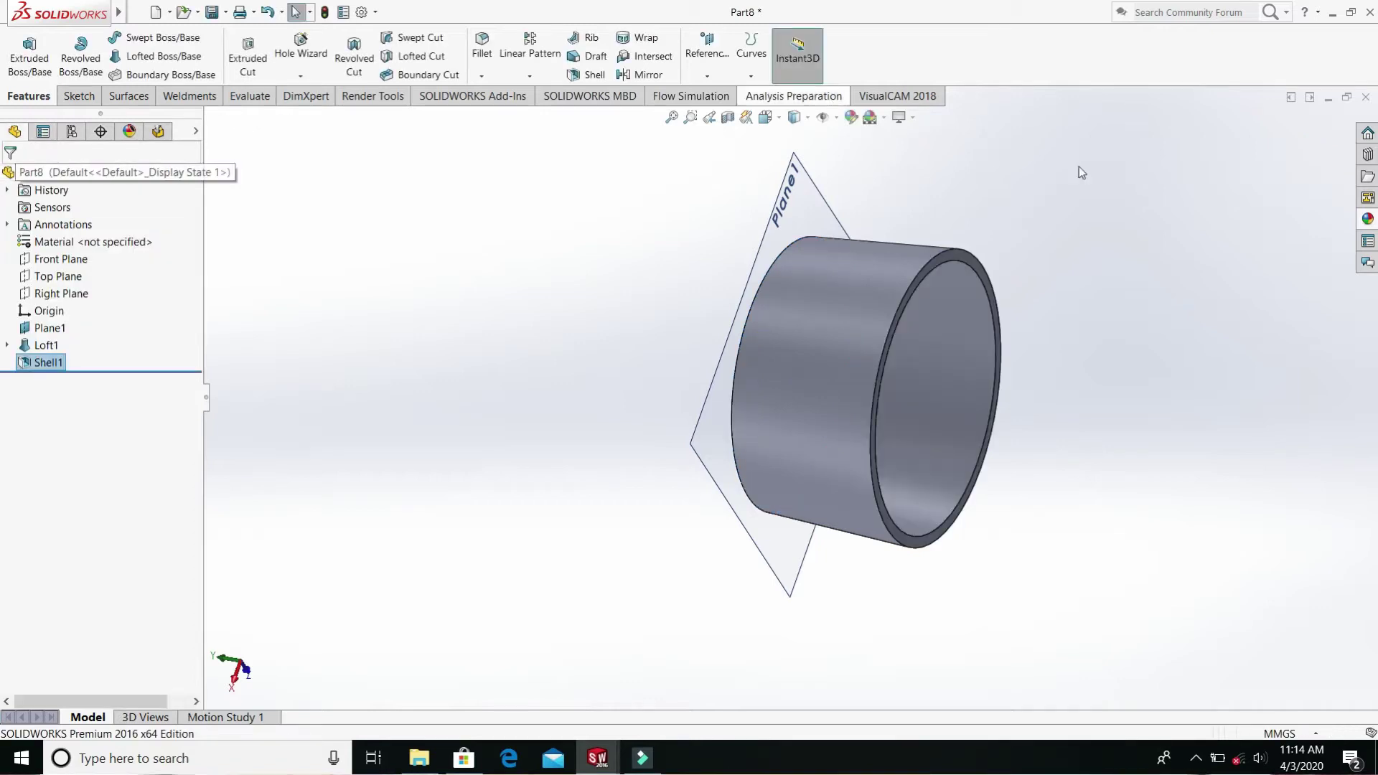
middle_drag(1066, 379, 1004, 574)
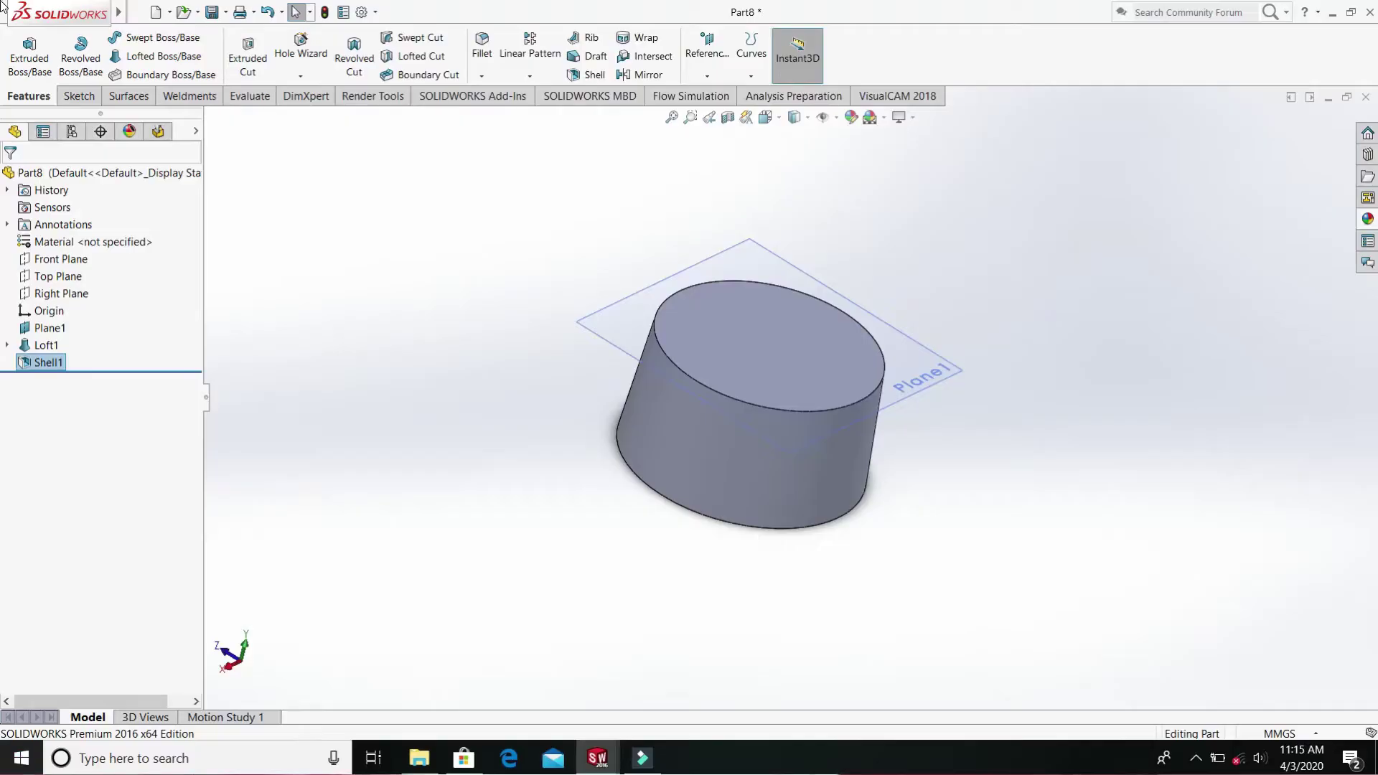
middle_drag(729, 481, 542, 454)
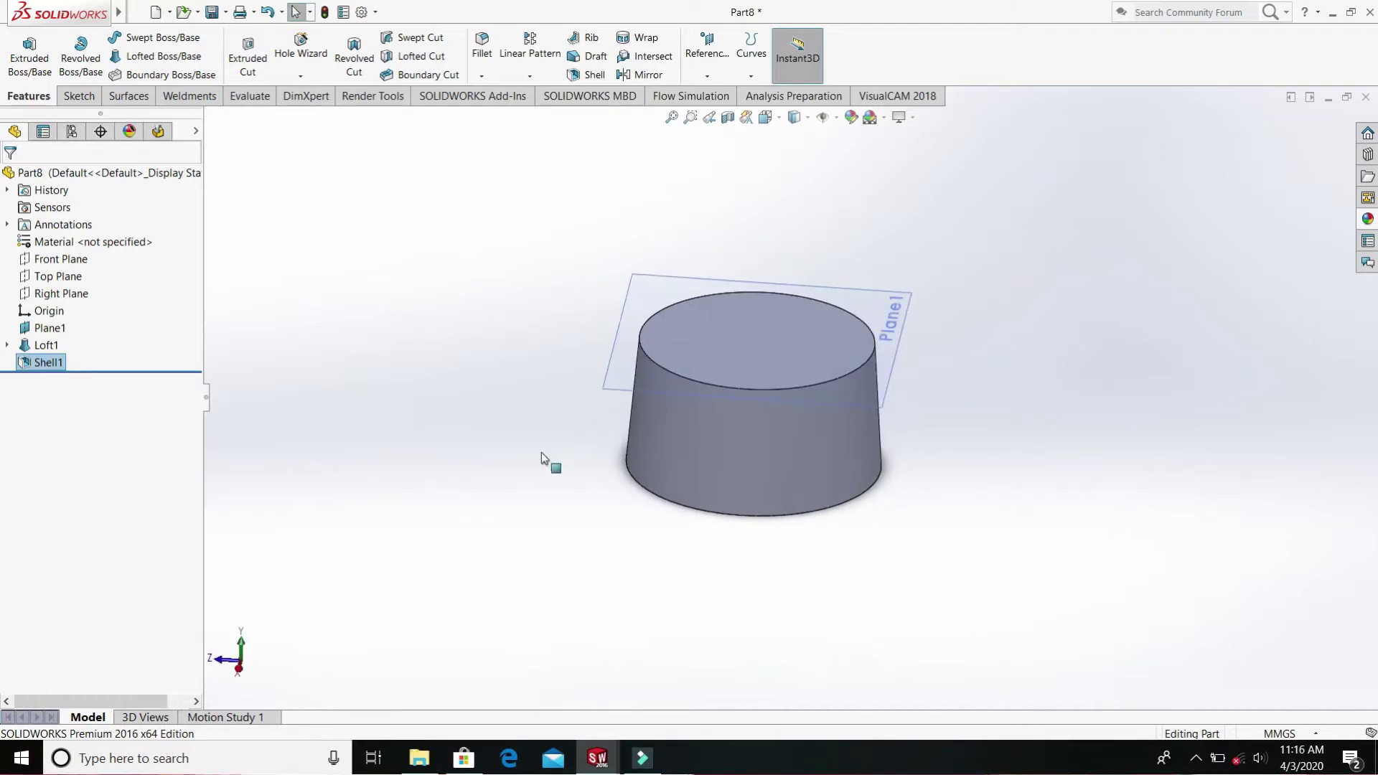
- Sketch face-on on the Right Plane and draw a vertical centerline from origin to top edge
click(53, 299)
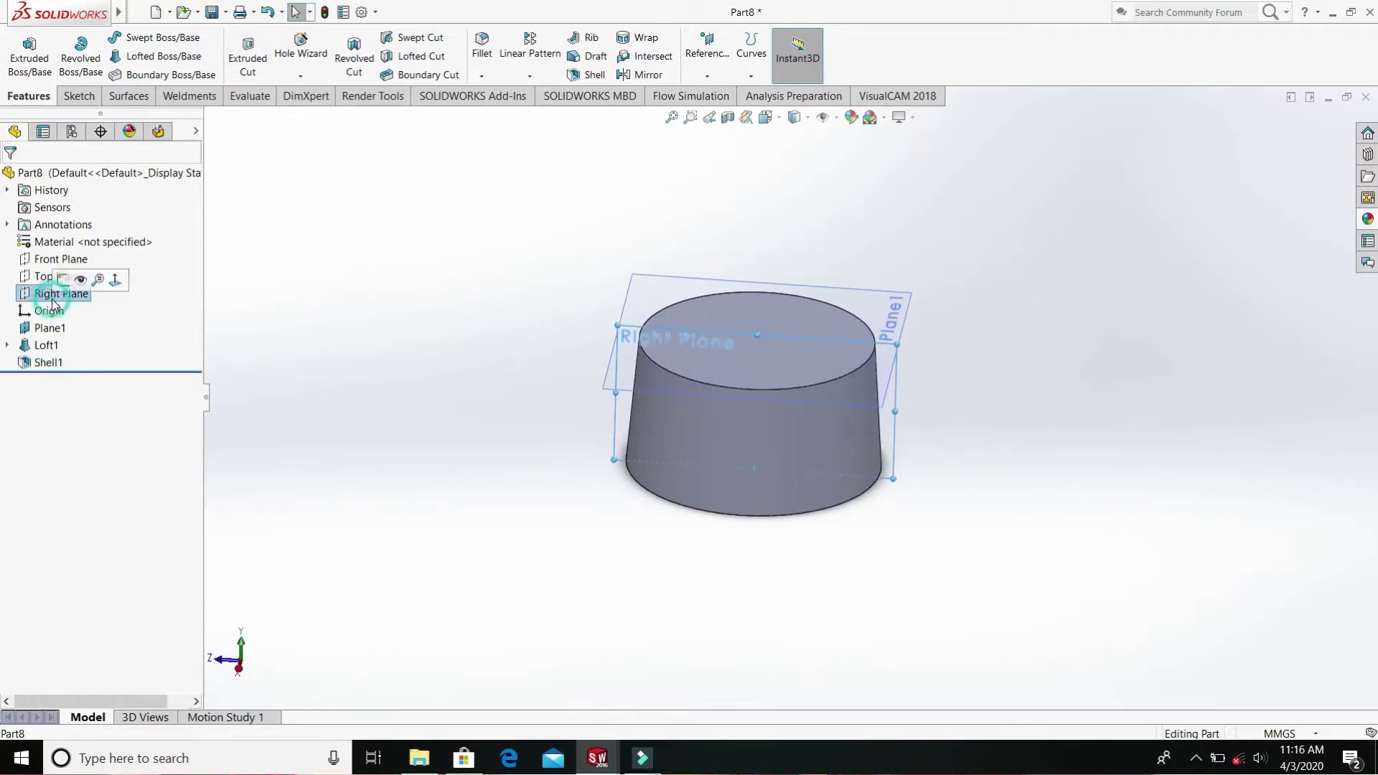
click(98, 280)
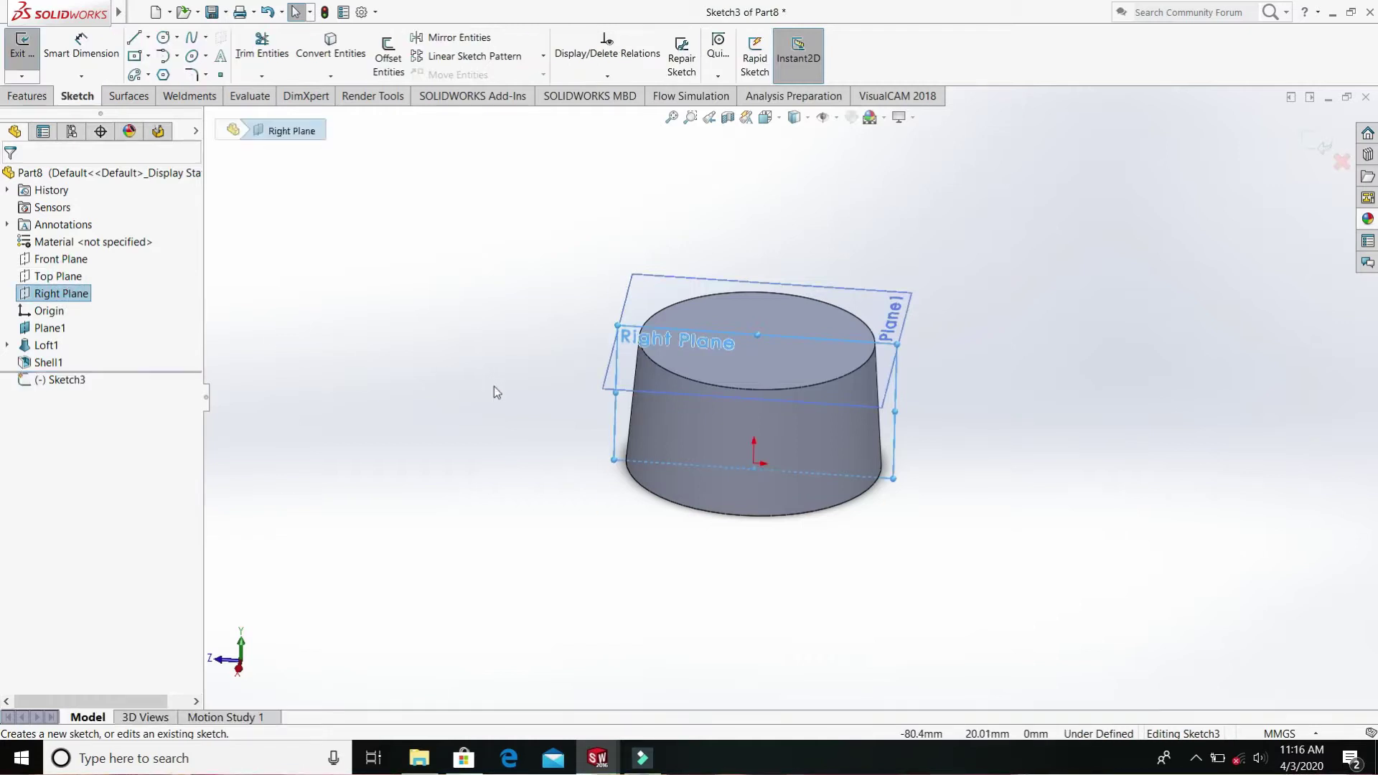
key(space)
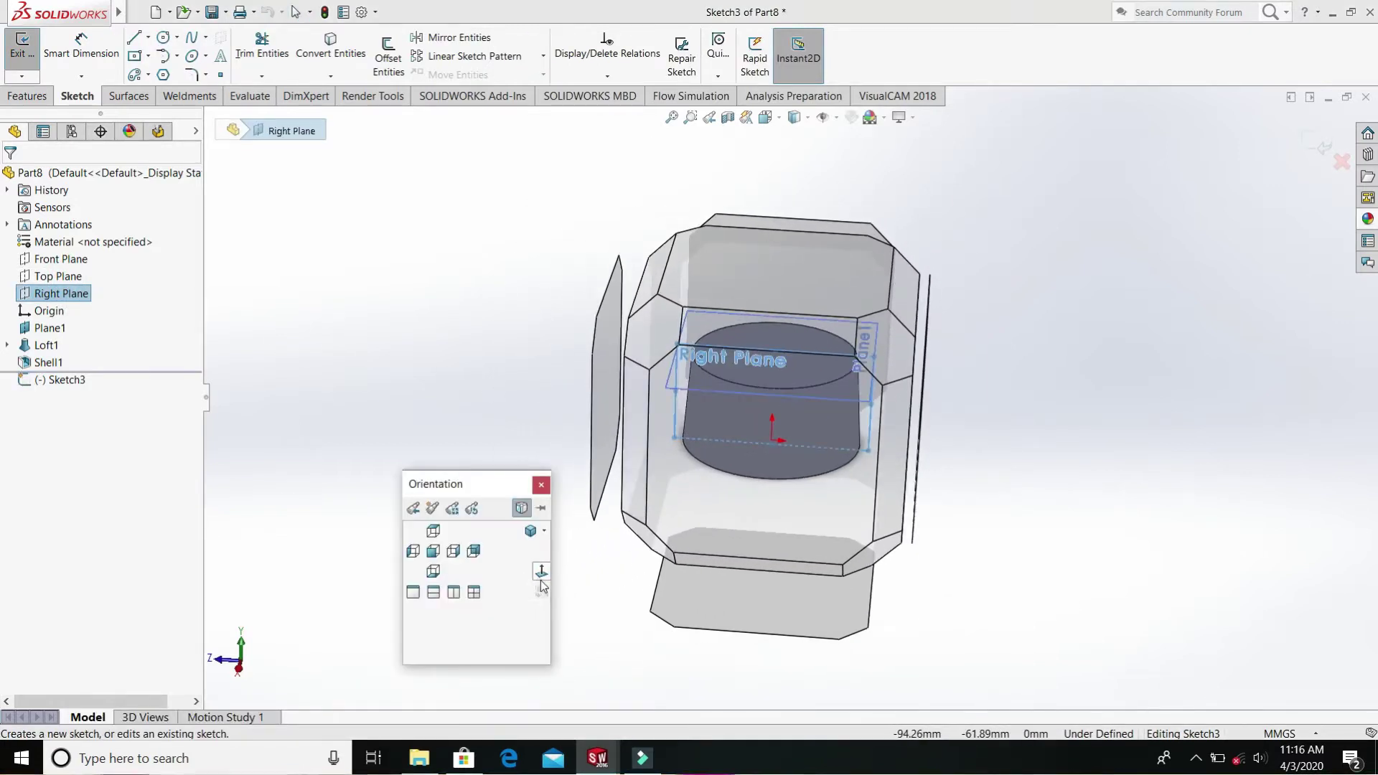
click(541, 574)
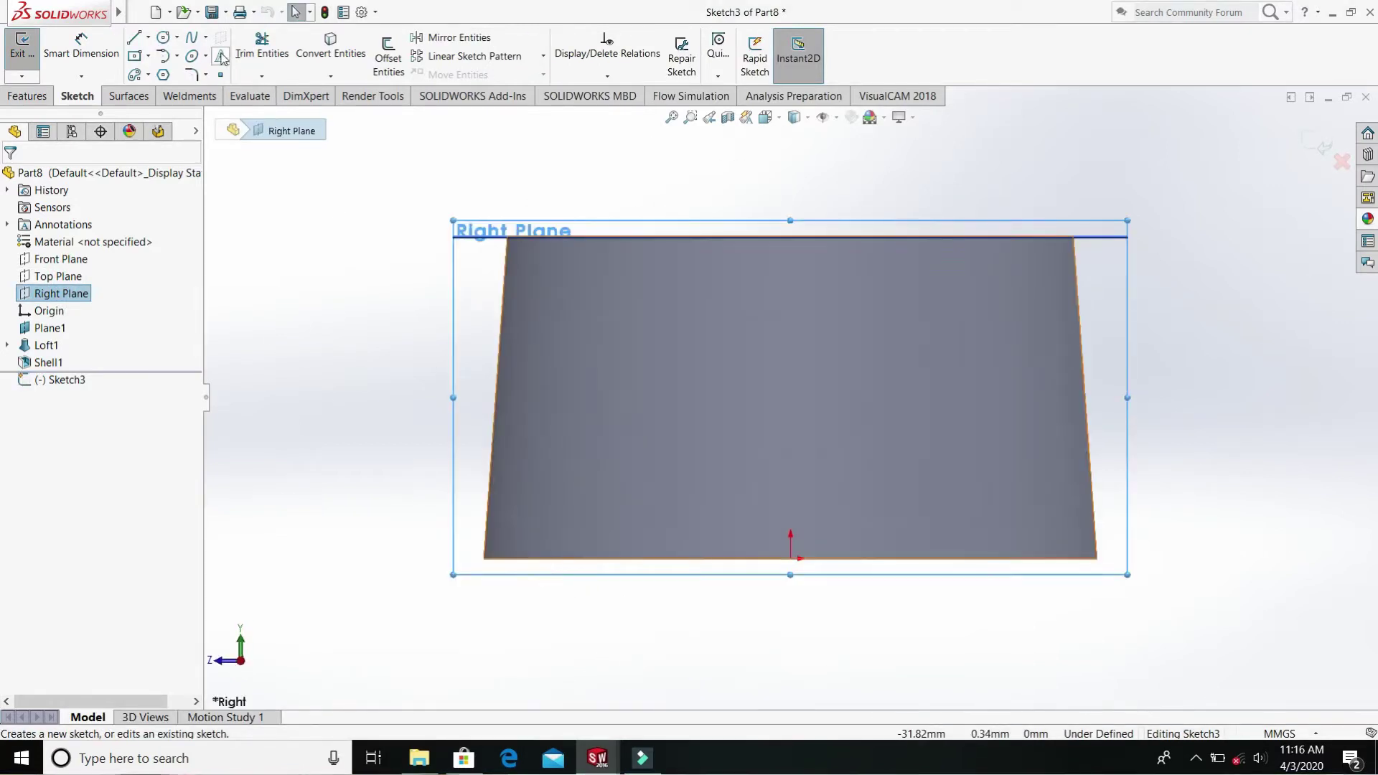
click(148, 37)
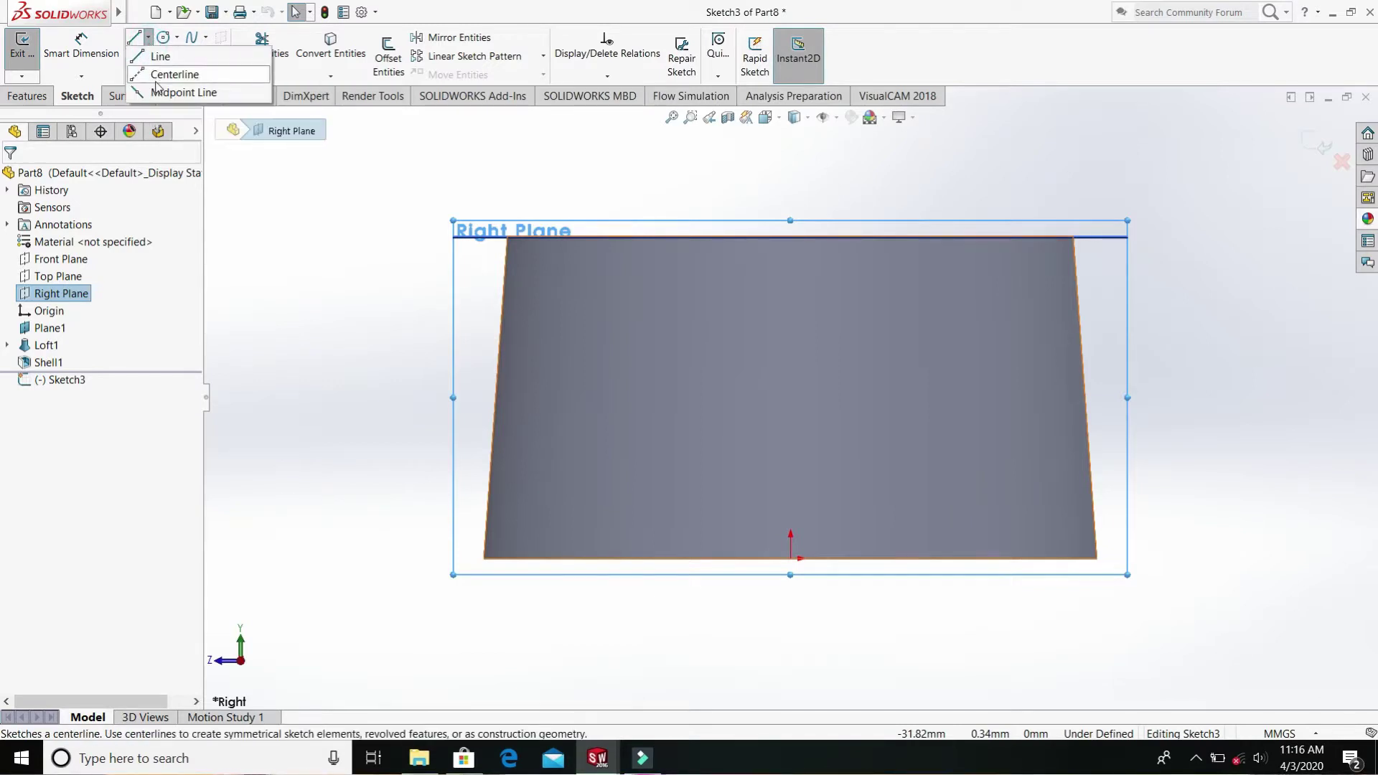
click(790, 558)
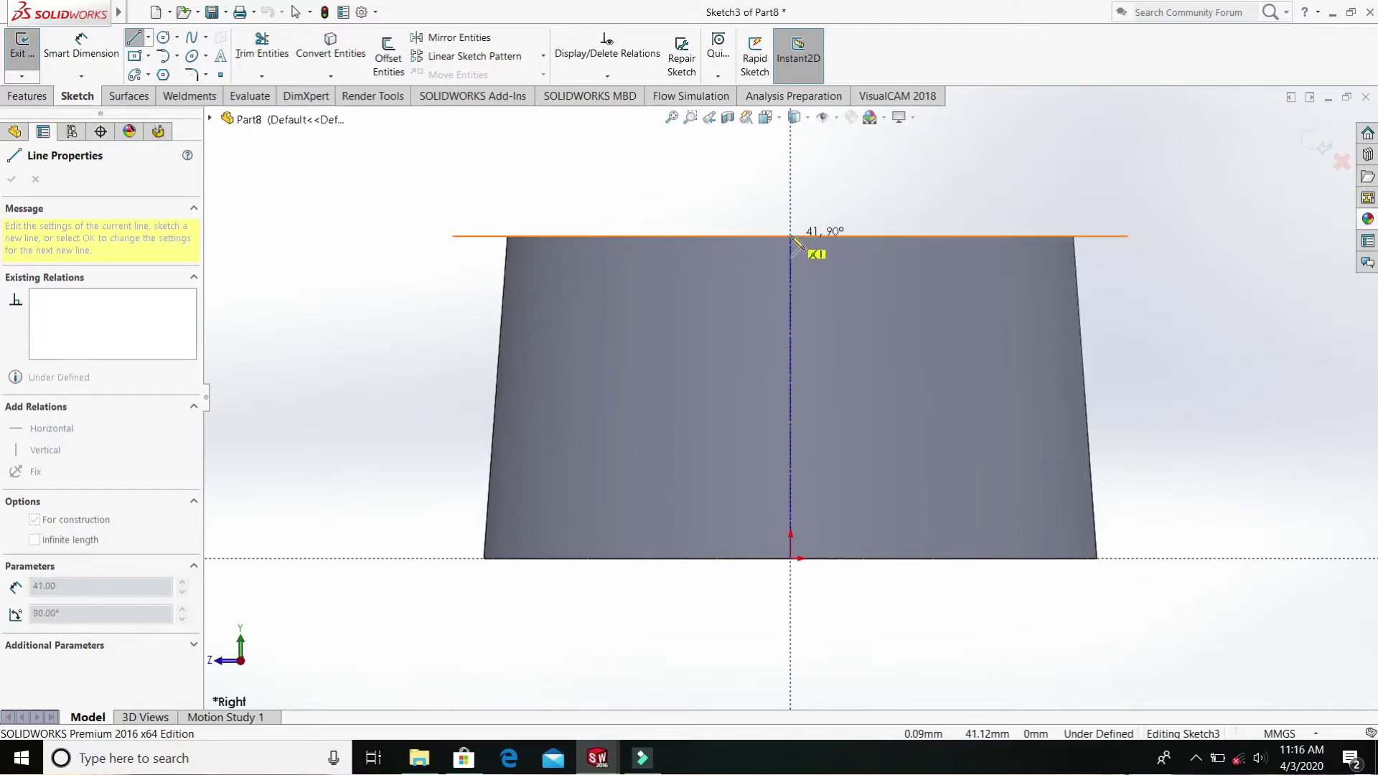
click(791, 236)
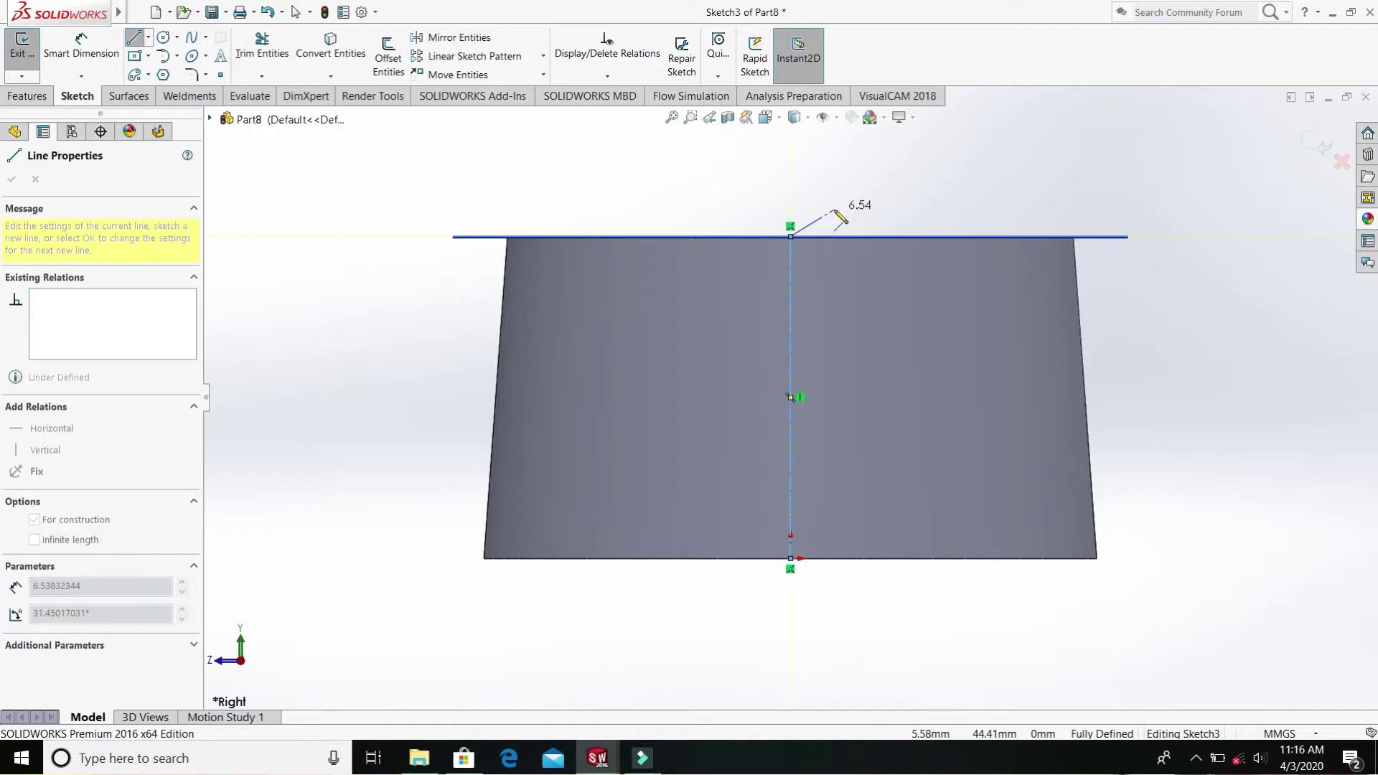
key(Escape)
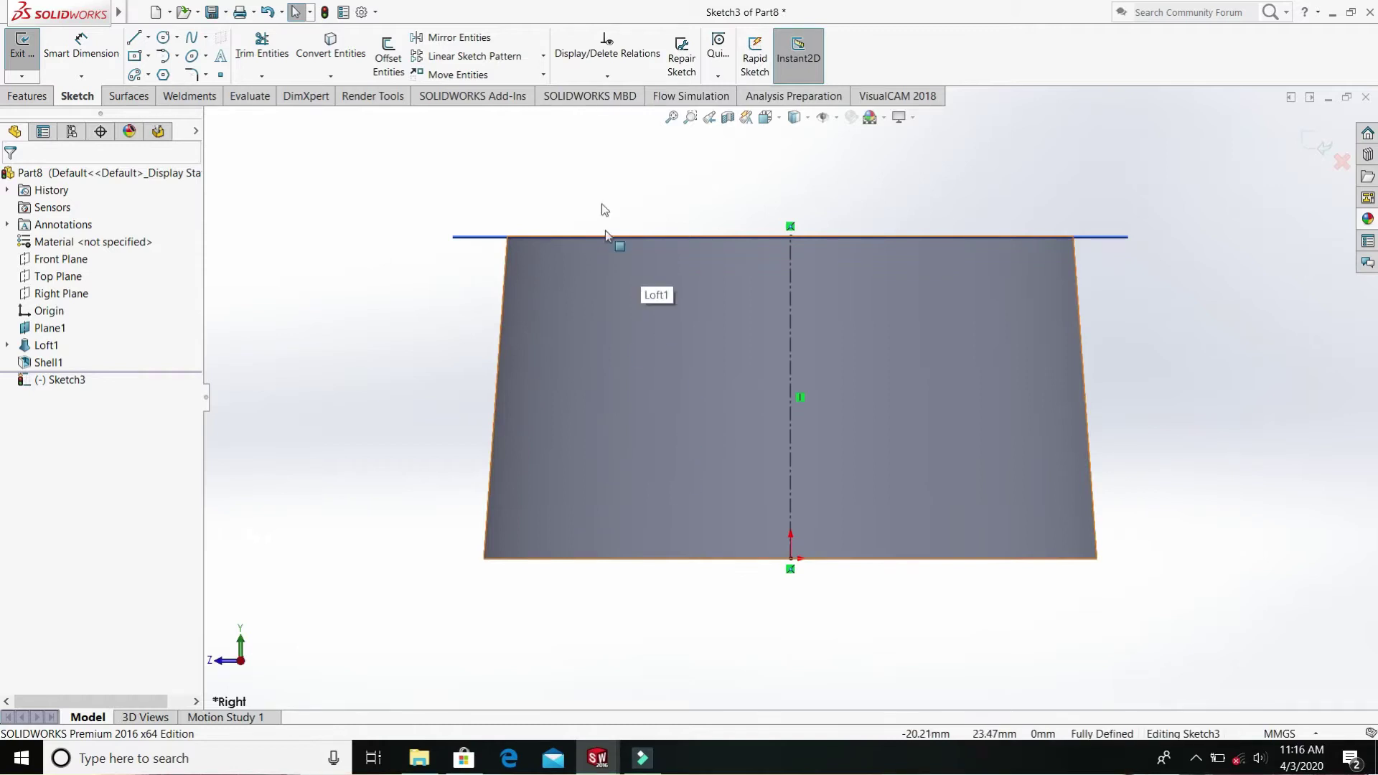
- Draw two vertical centerlines left of centre, starting below the bottom edge
click(147, 37)
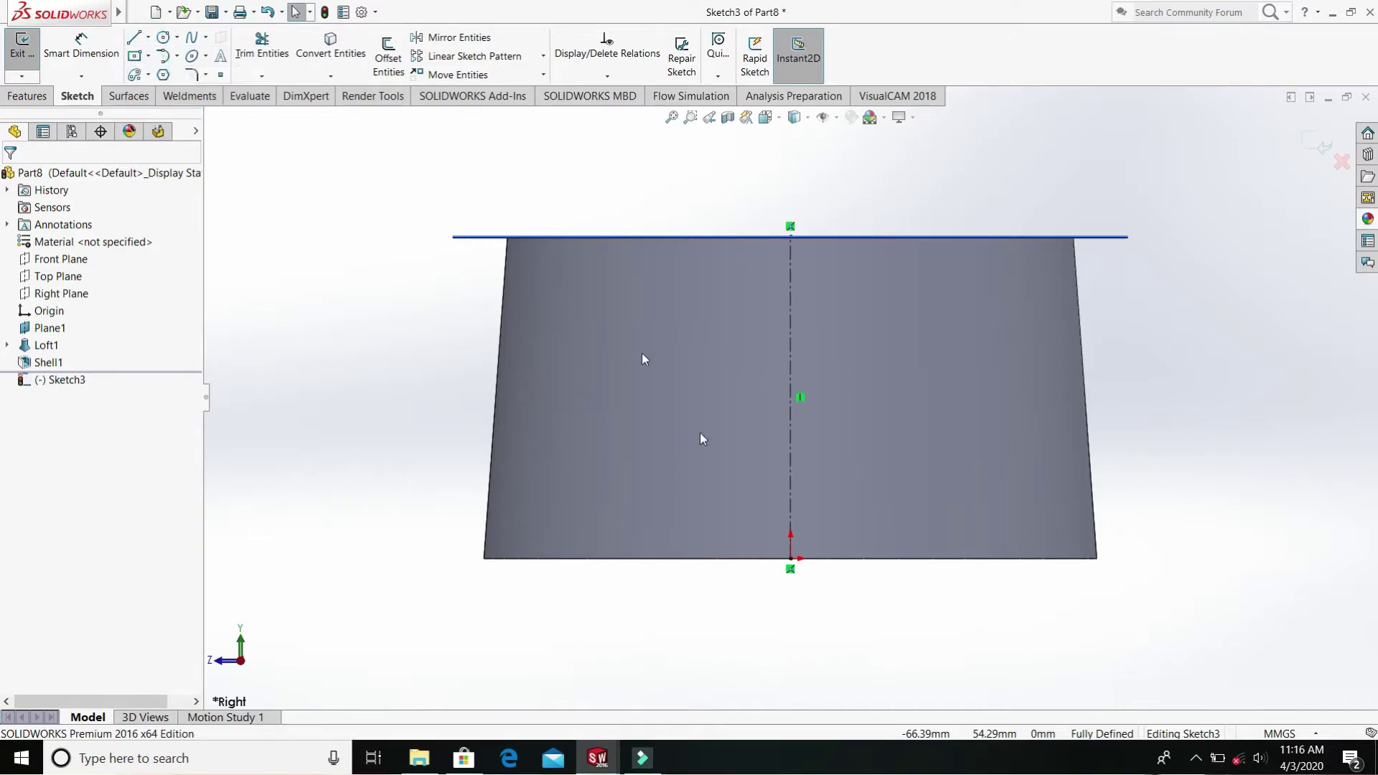
click(616, 637)
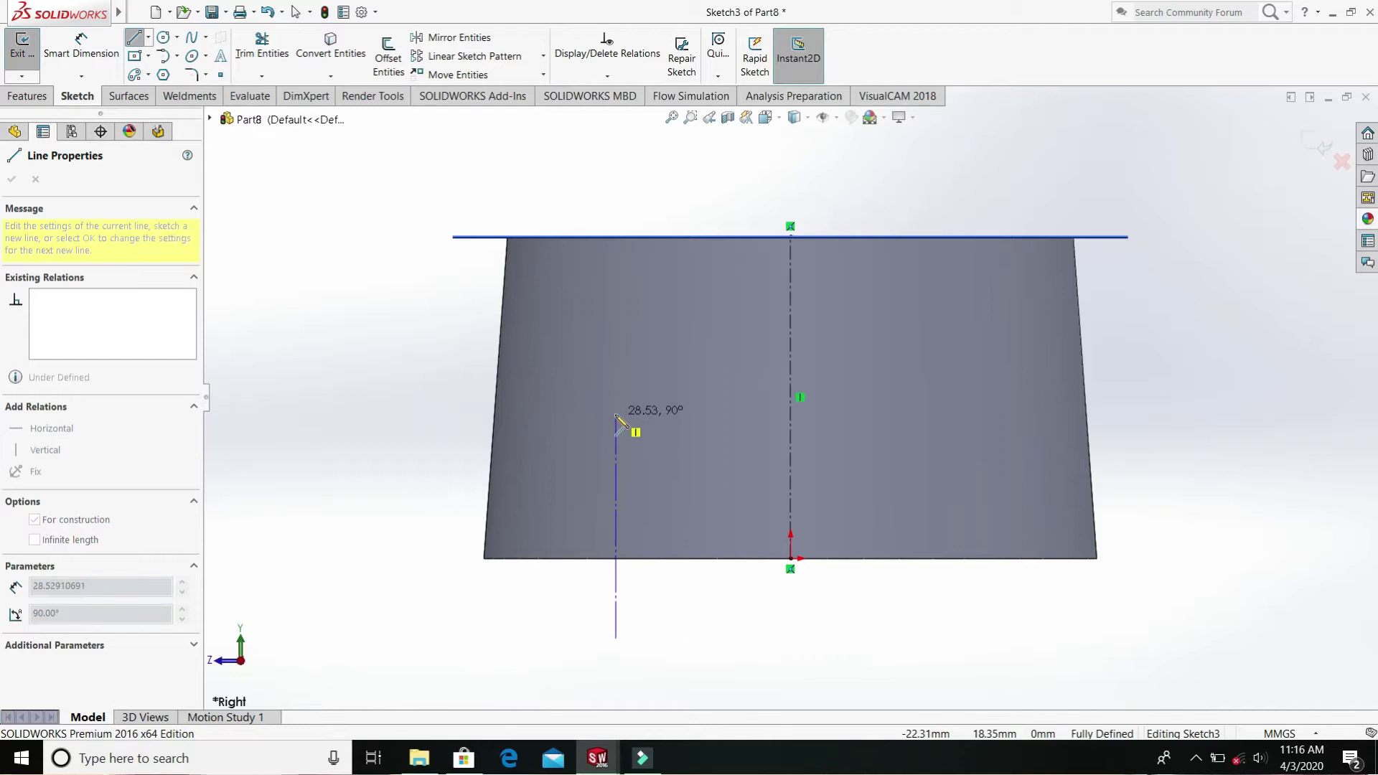
click(616, 414)
double_click(621, 418)
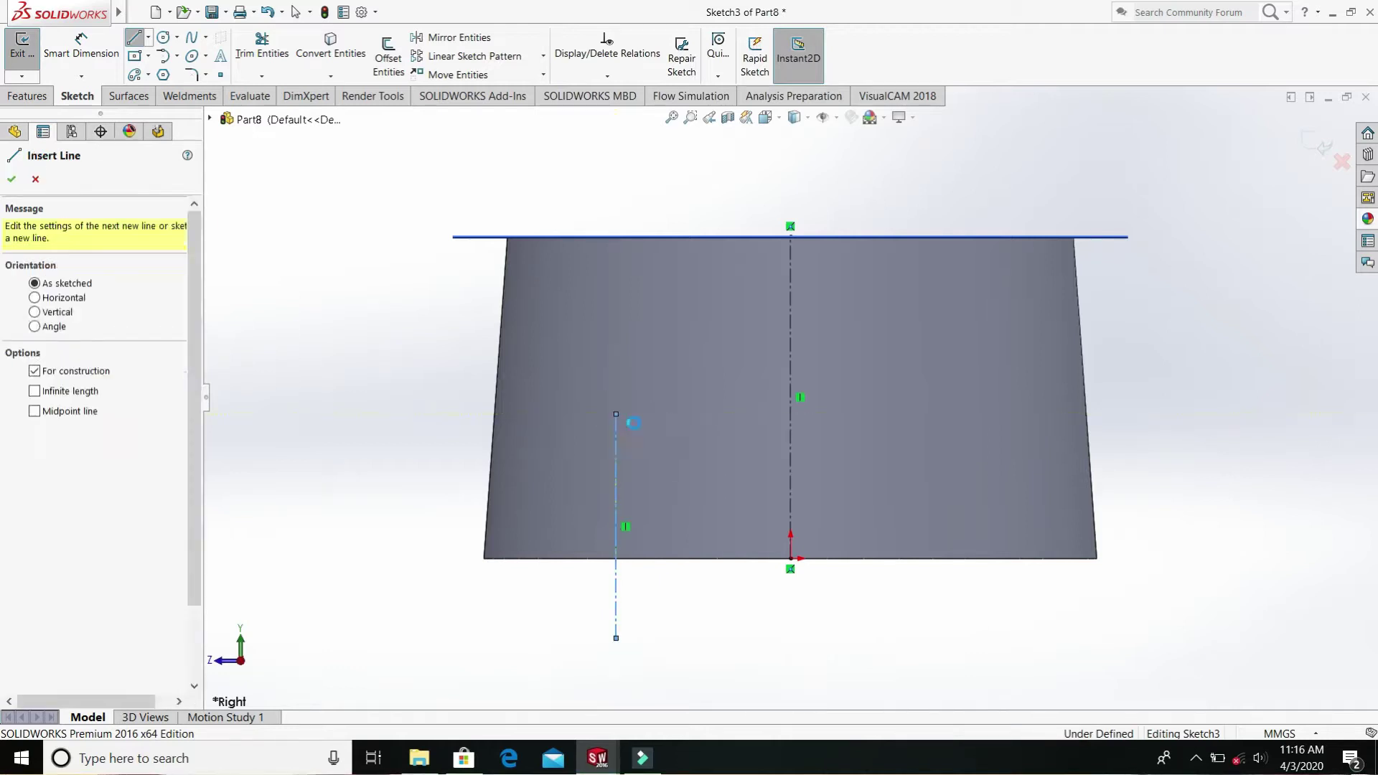
key(Escape)
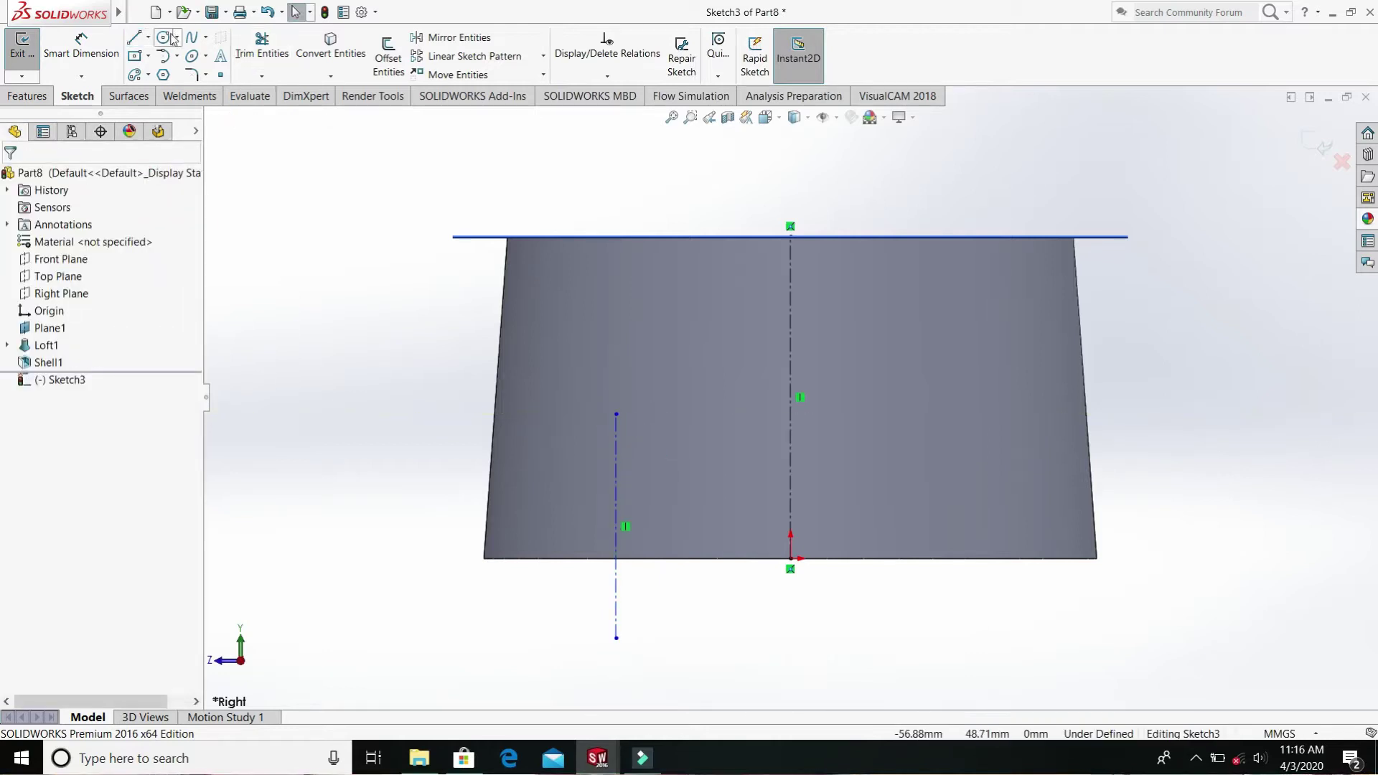
click(147, 36)
click(157, 75)
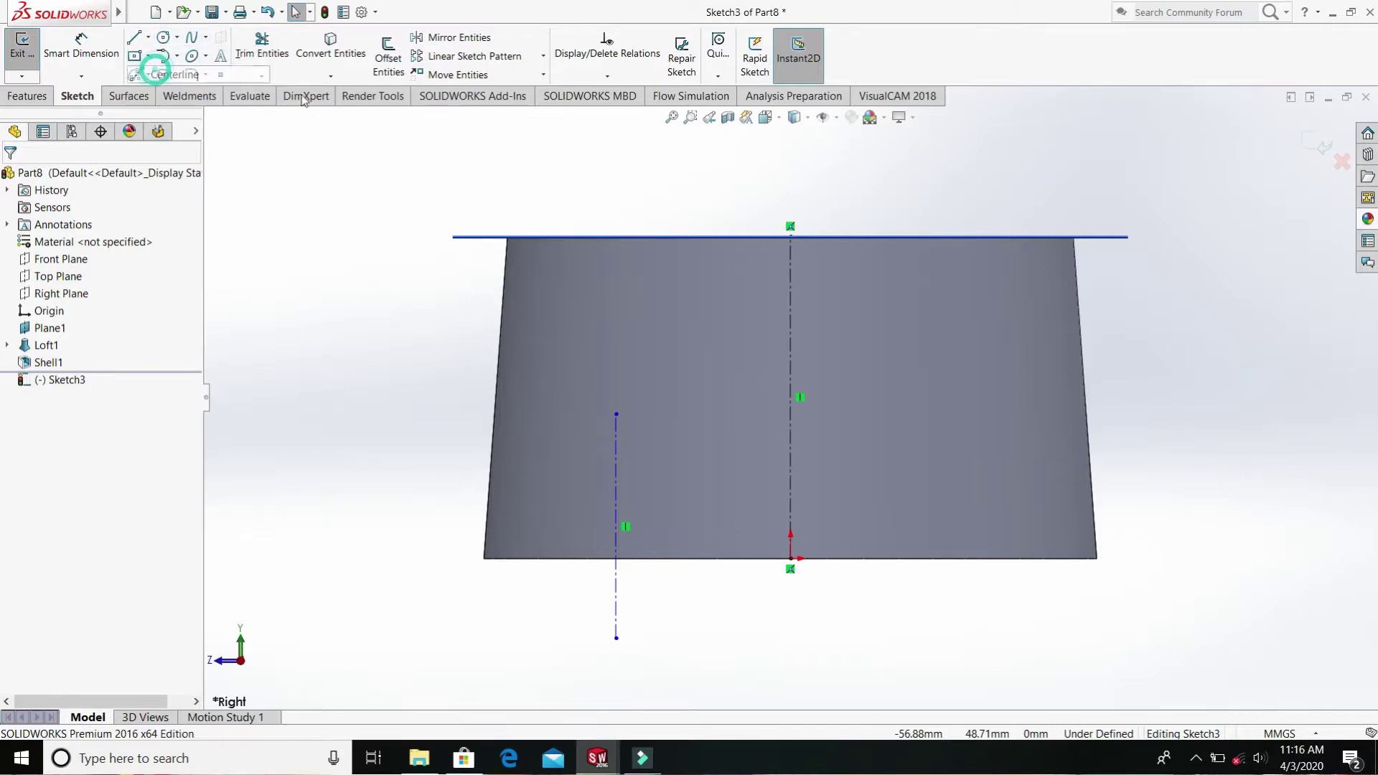
click(690, 626)
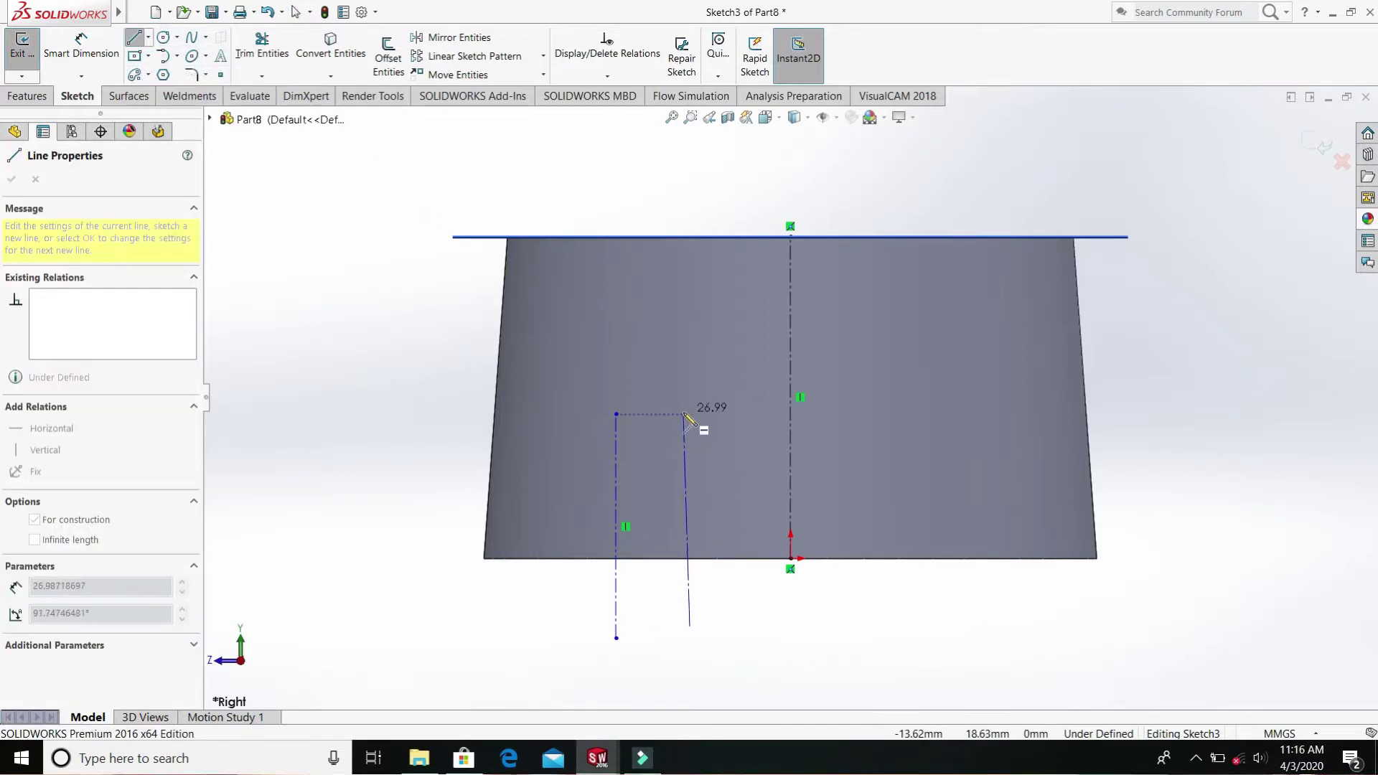
click(689, 414)
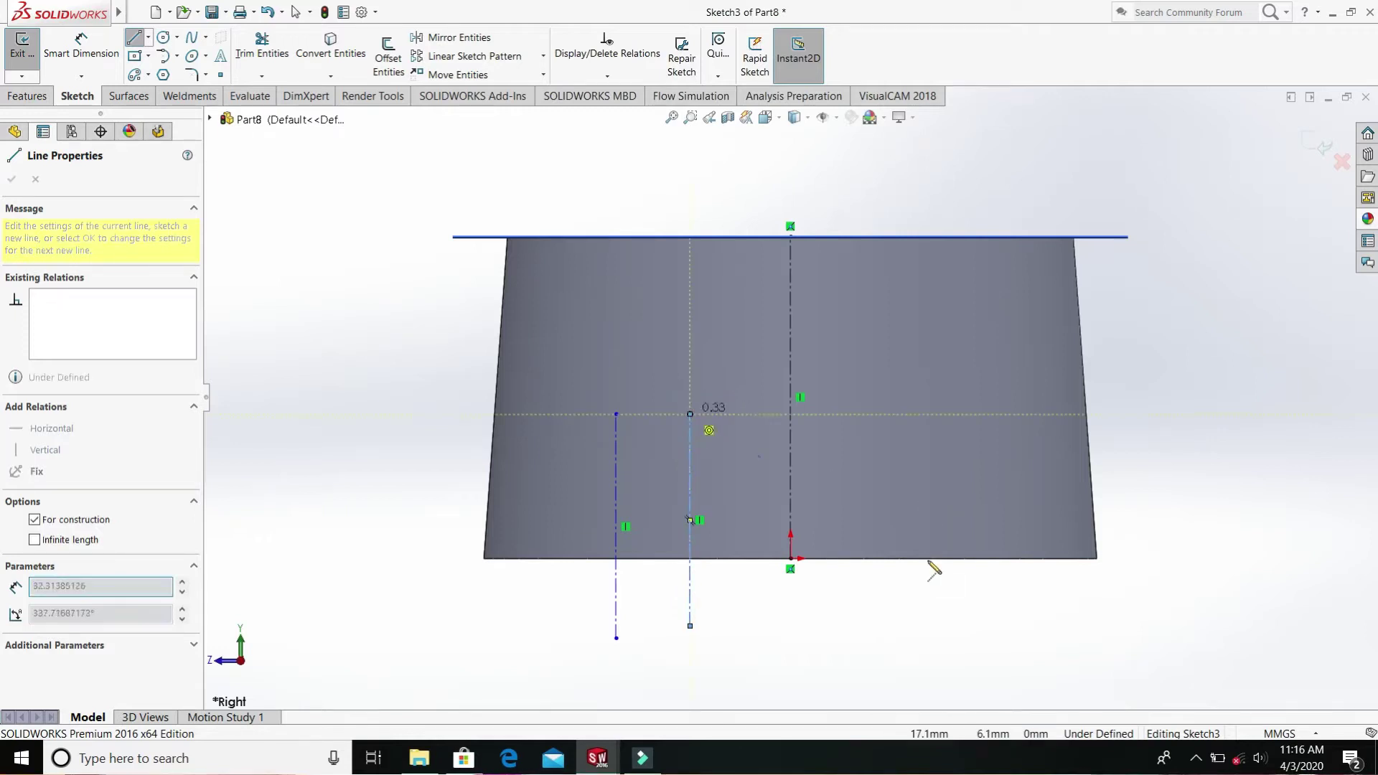
key(Escape)
key(Escape)
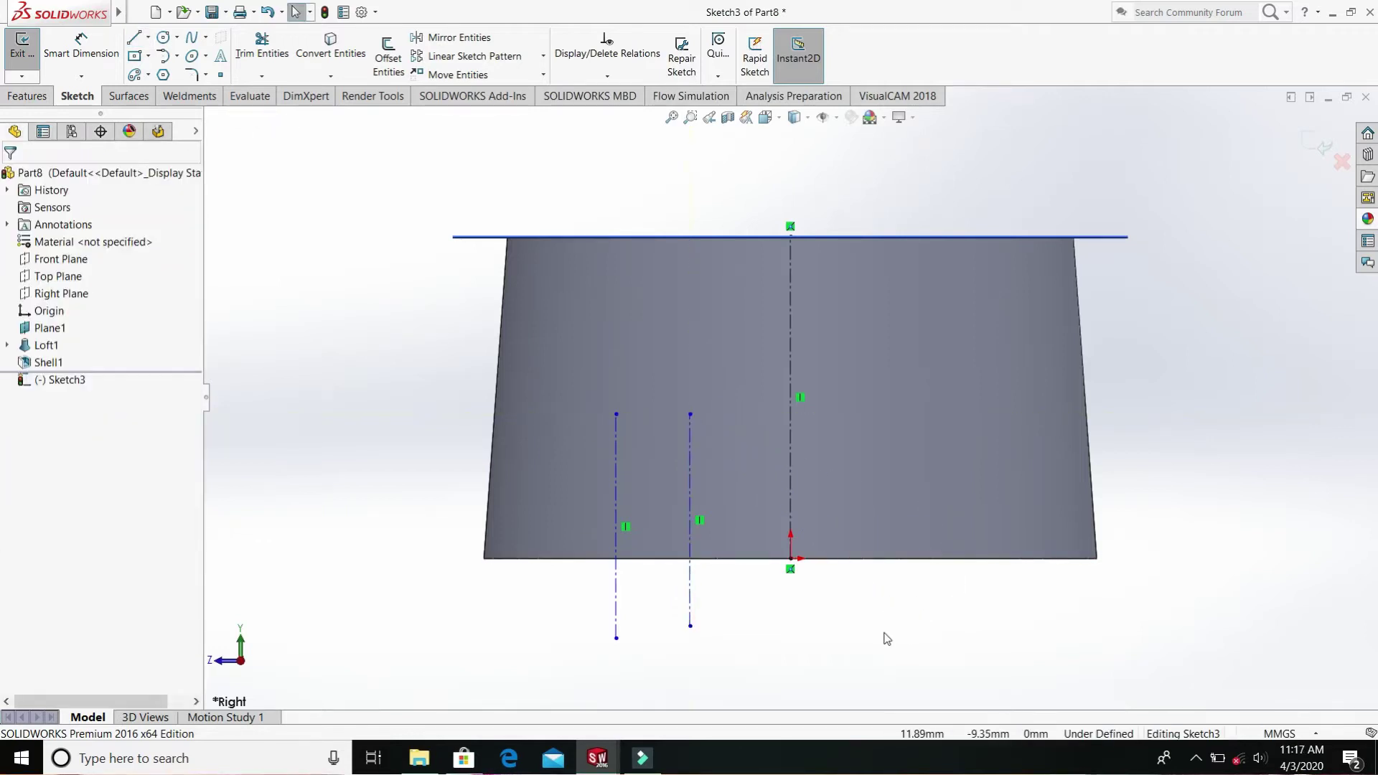
- Draw two vertical lines right of centre from below the bottom edge, then select both
key(l)
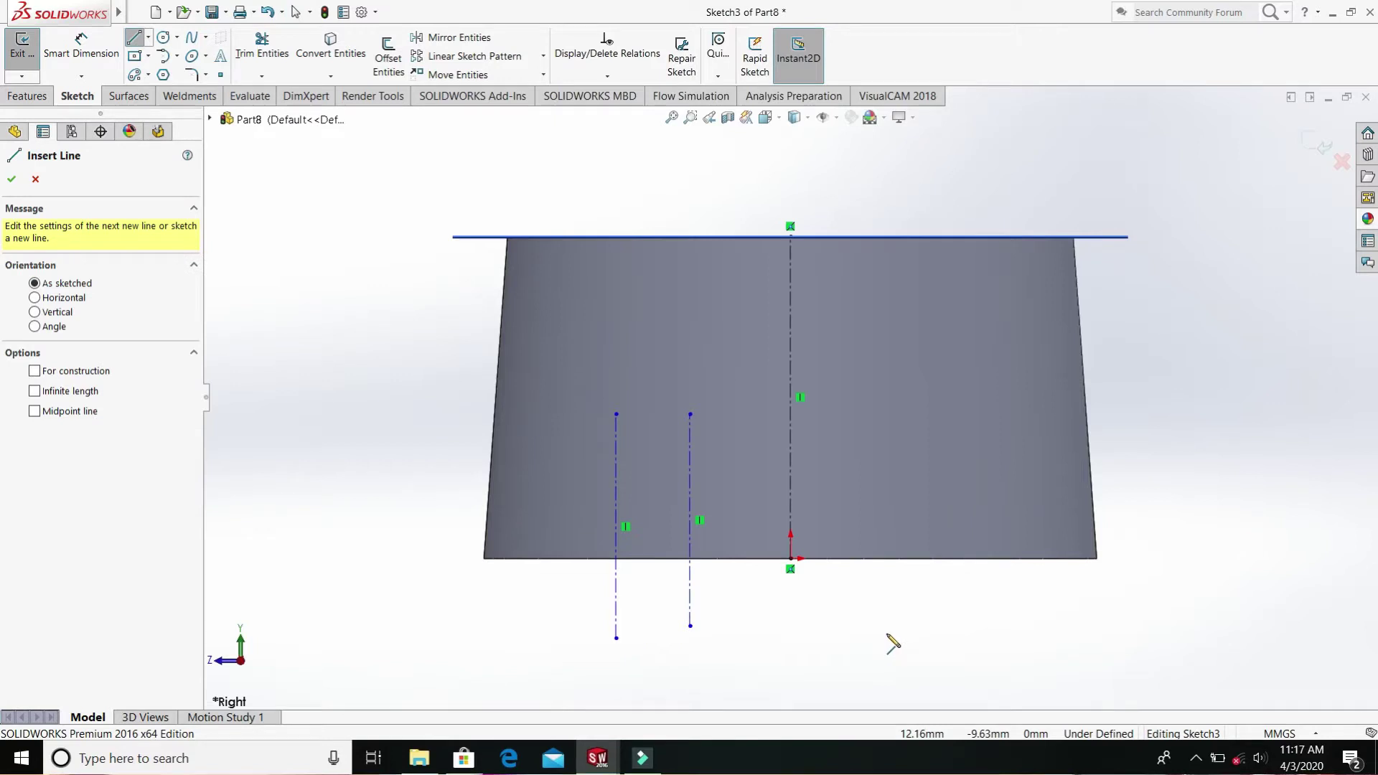
click(887, 633)
click(887, 397)
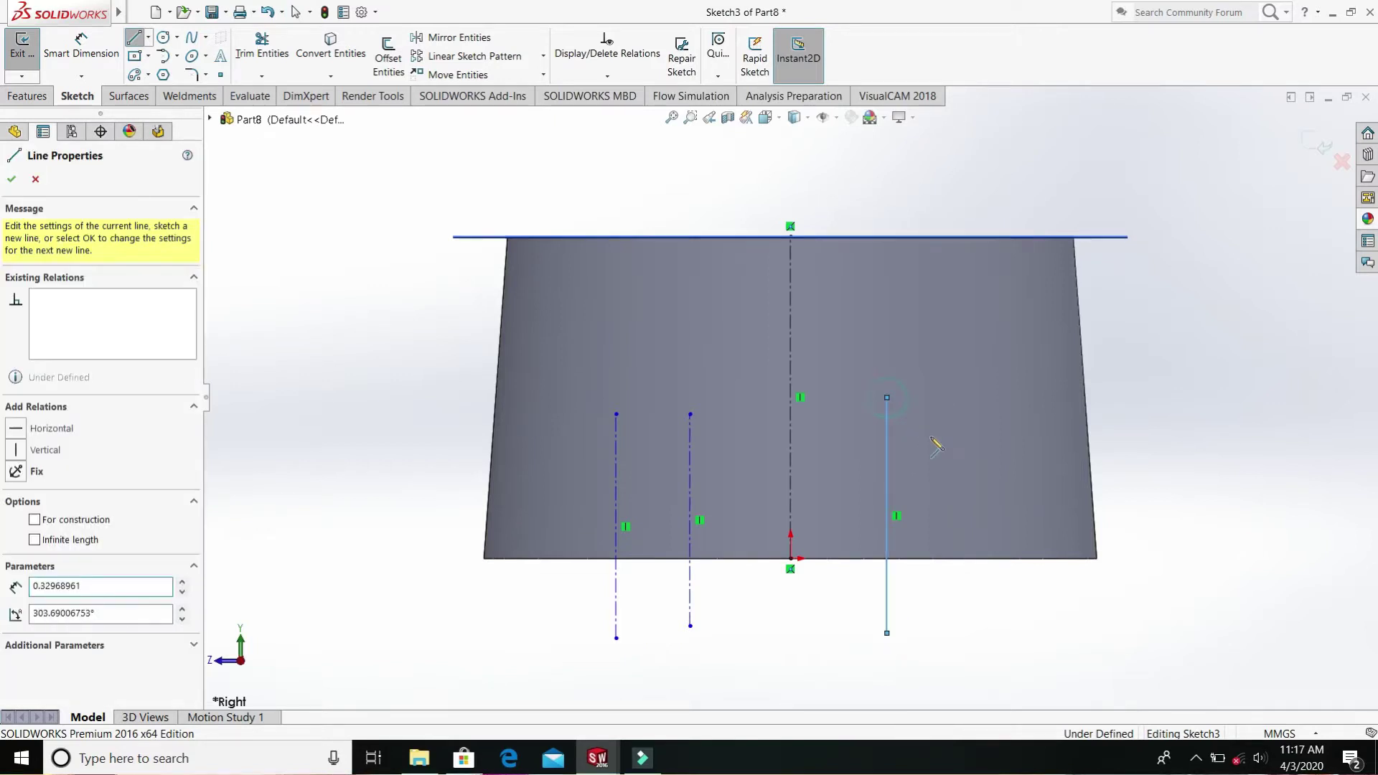
key(Escape)
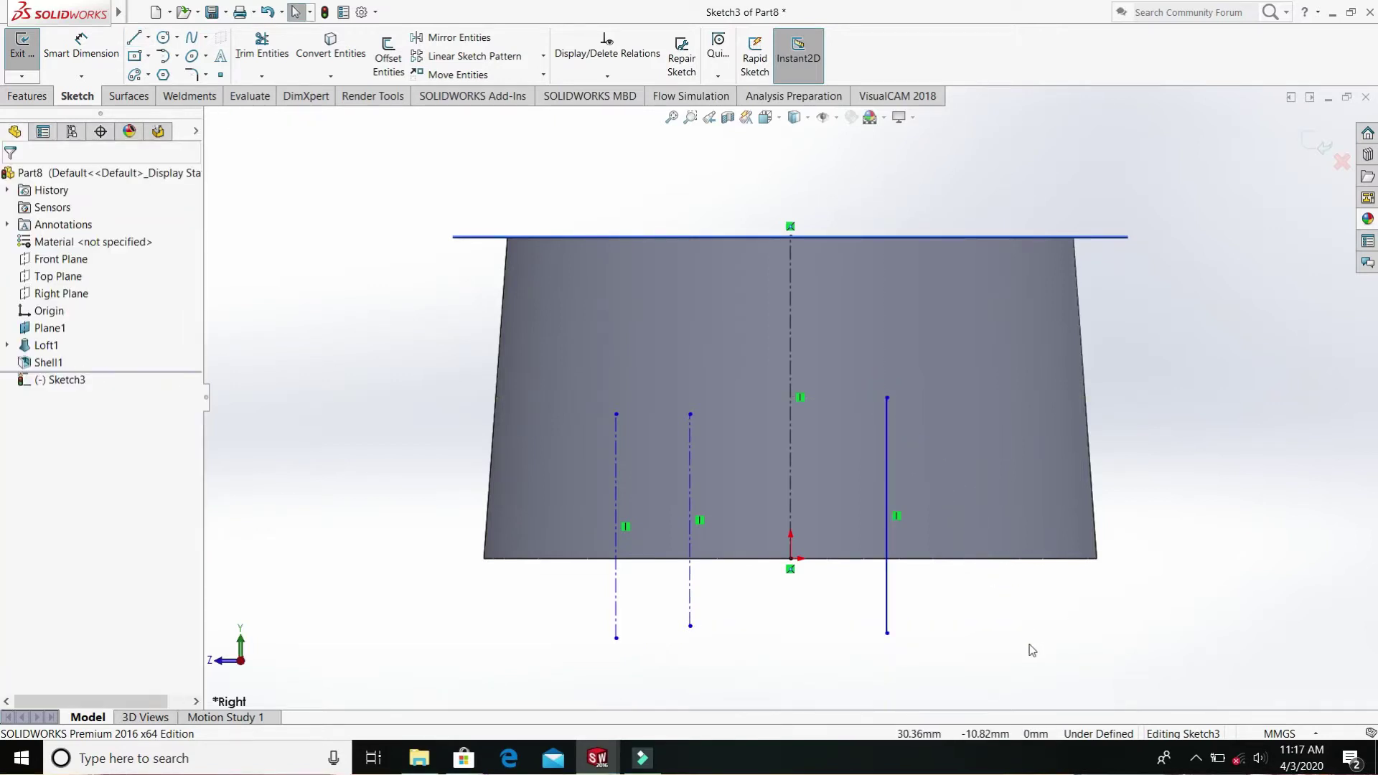
key(l)
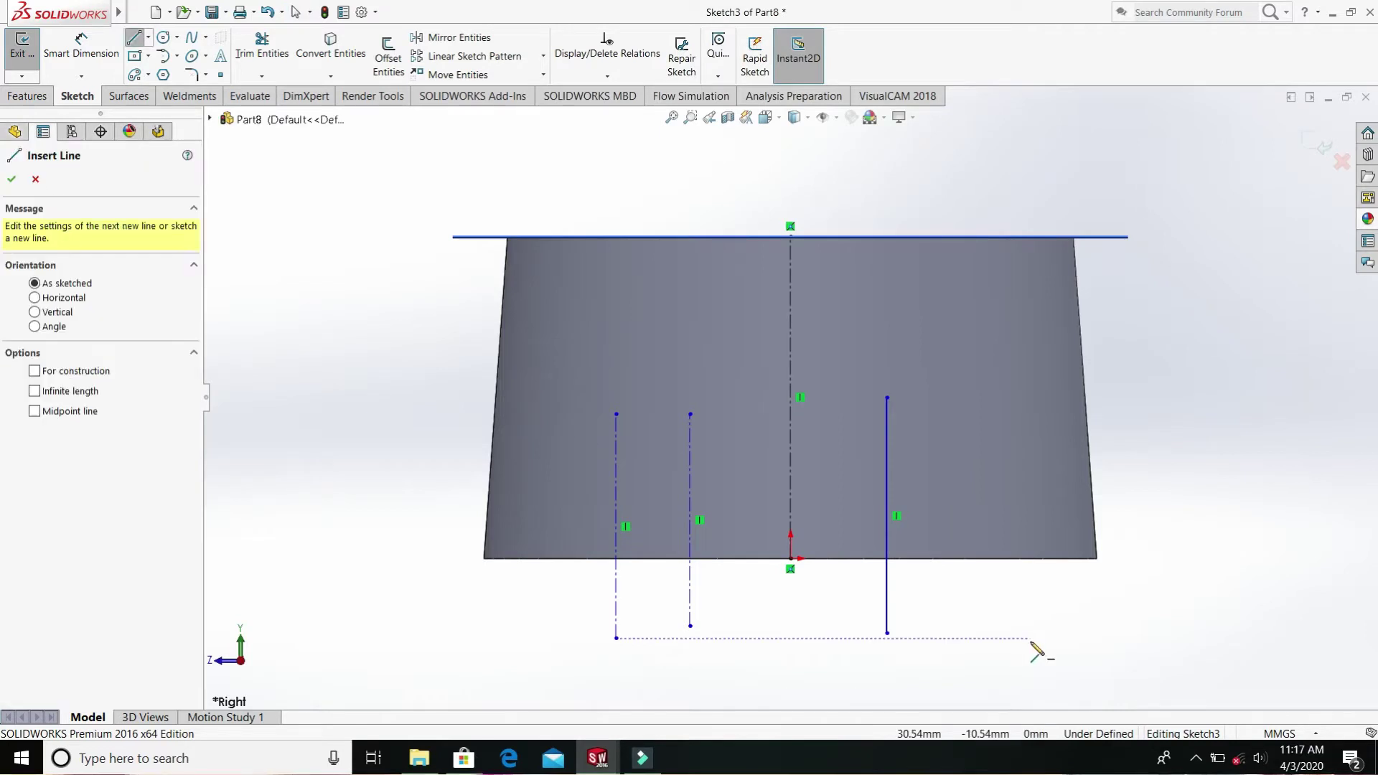
click(1036, 638)
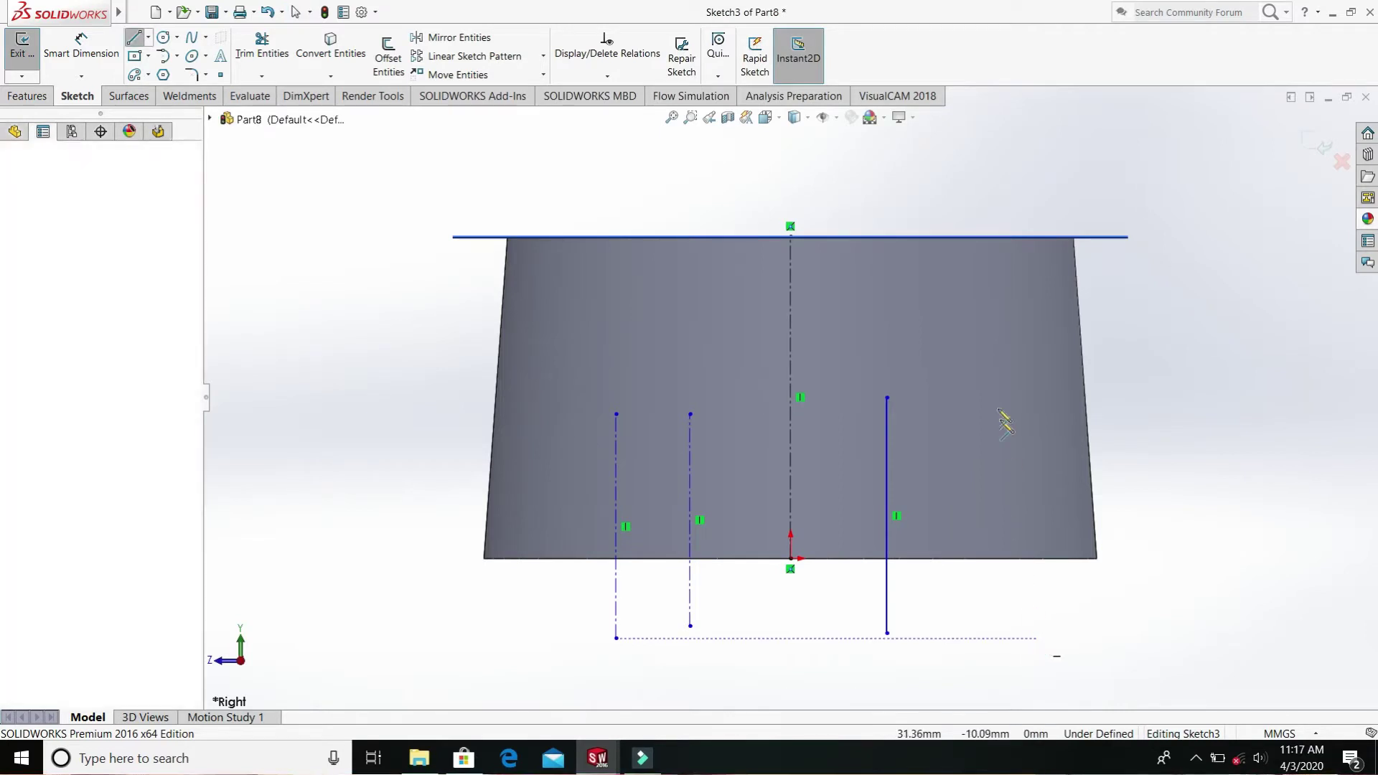
click(1035, 397)
key(Escape)
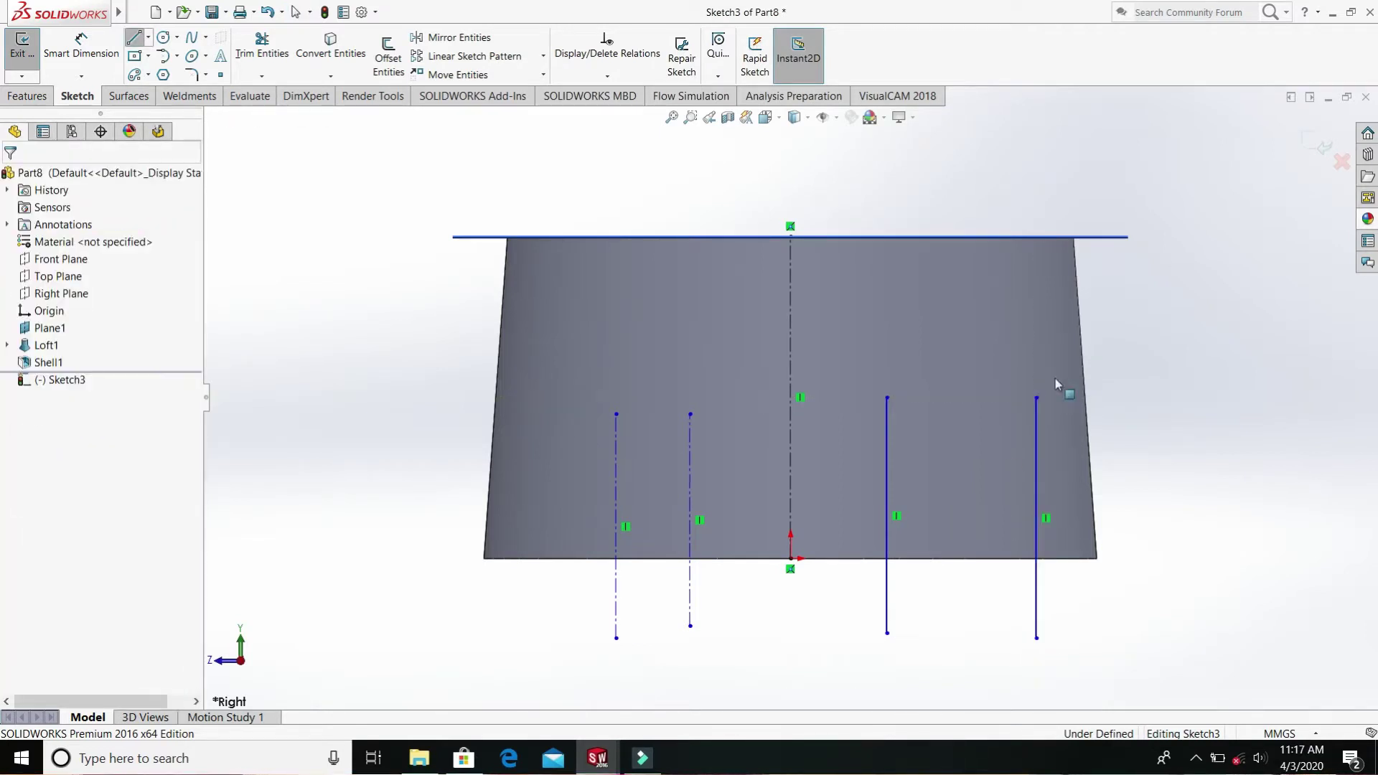
click(888, 457)
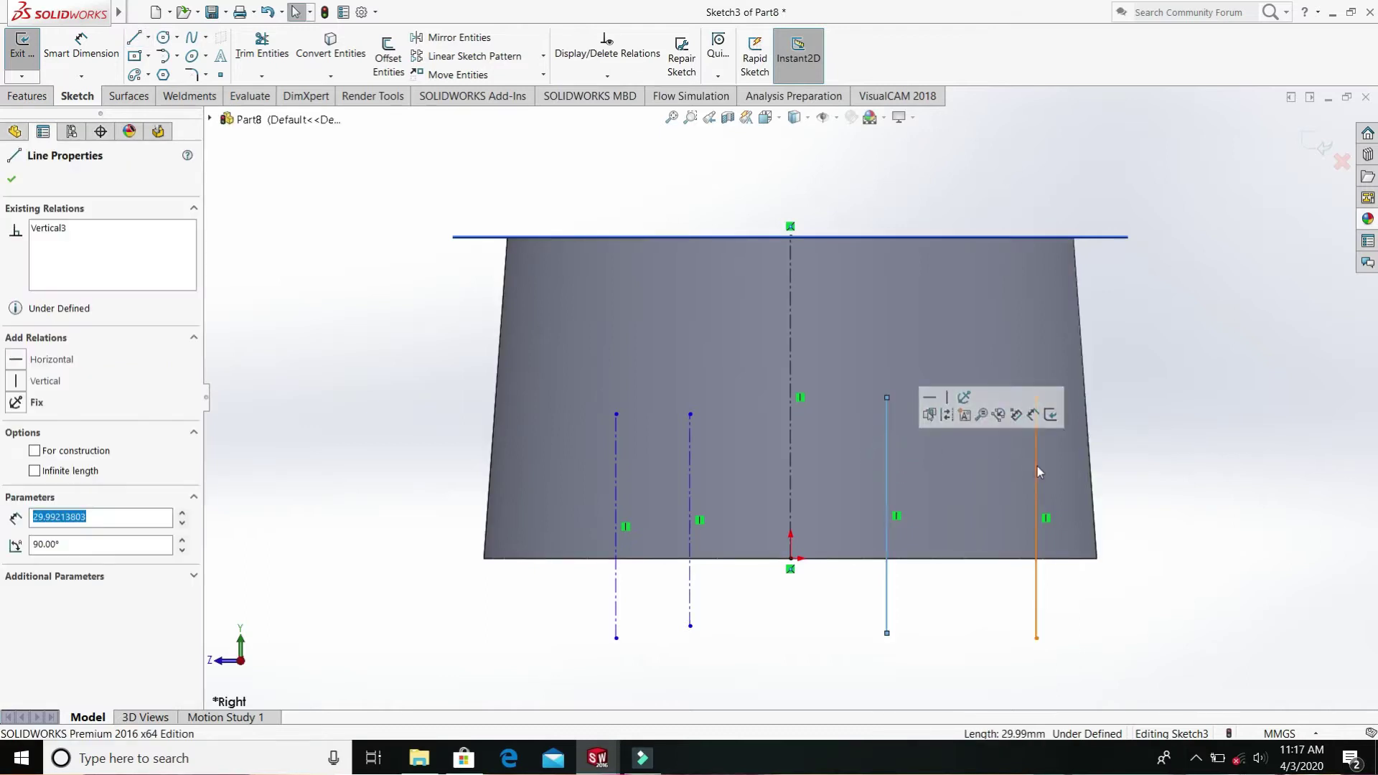
ctrl+click(1038, 471)
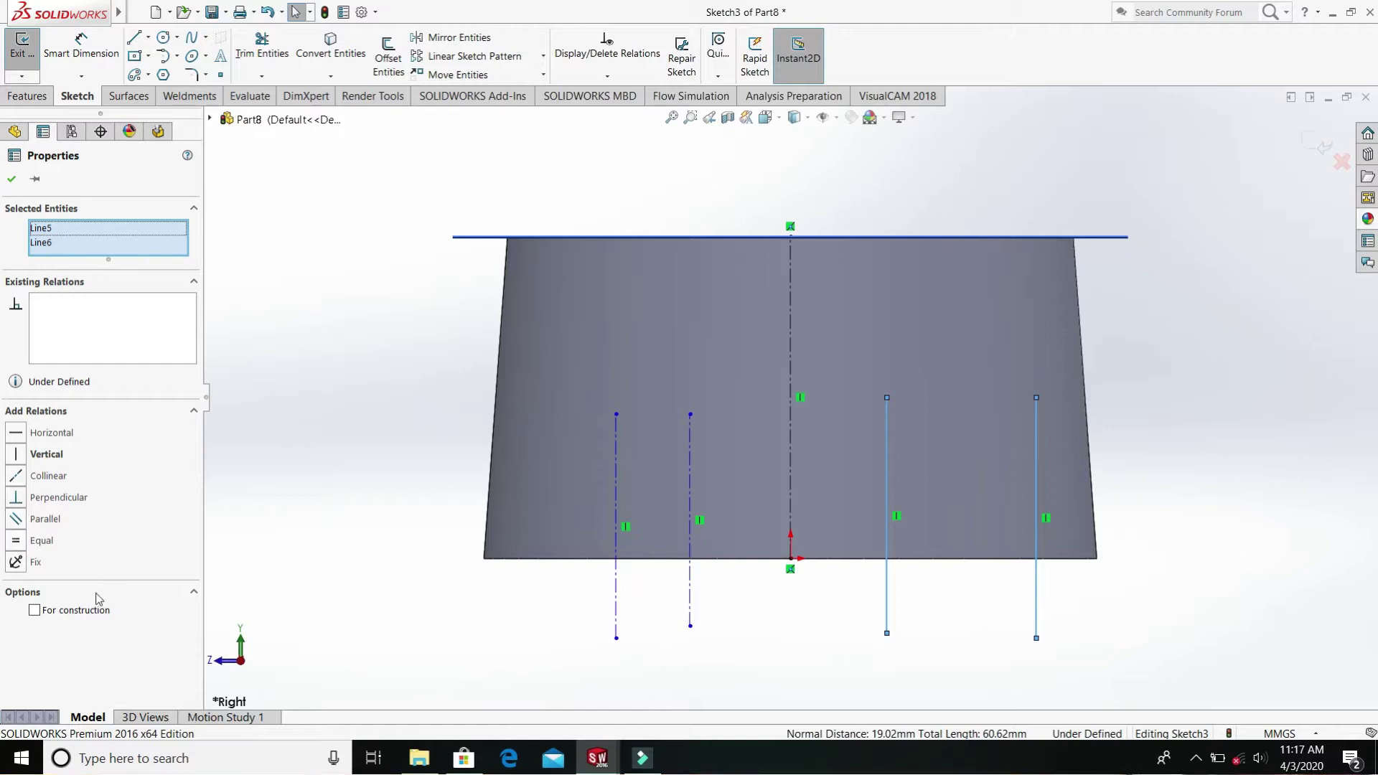
- Make the right lines construction lines and put the leftmost line's midpoint on the bottom edge
click(74, 610)
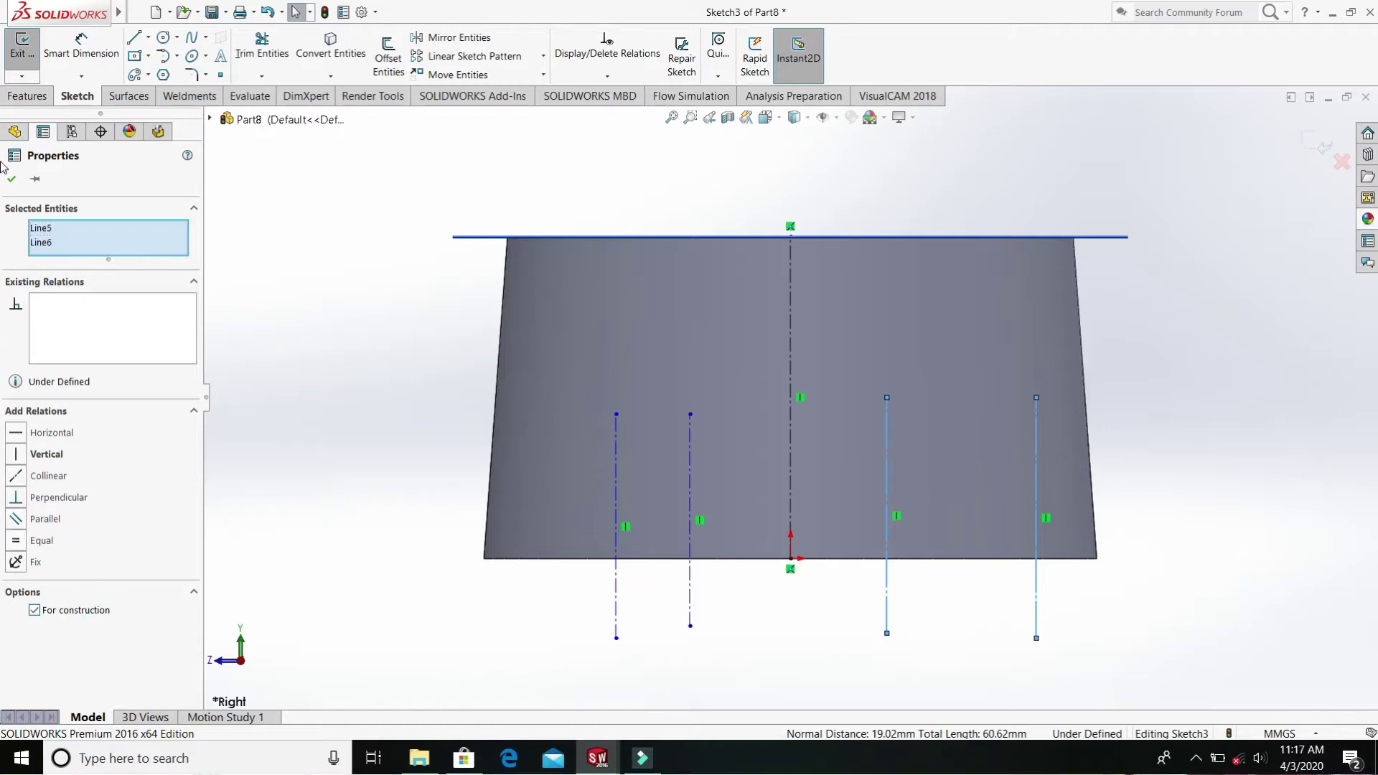
click(9, 184)
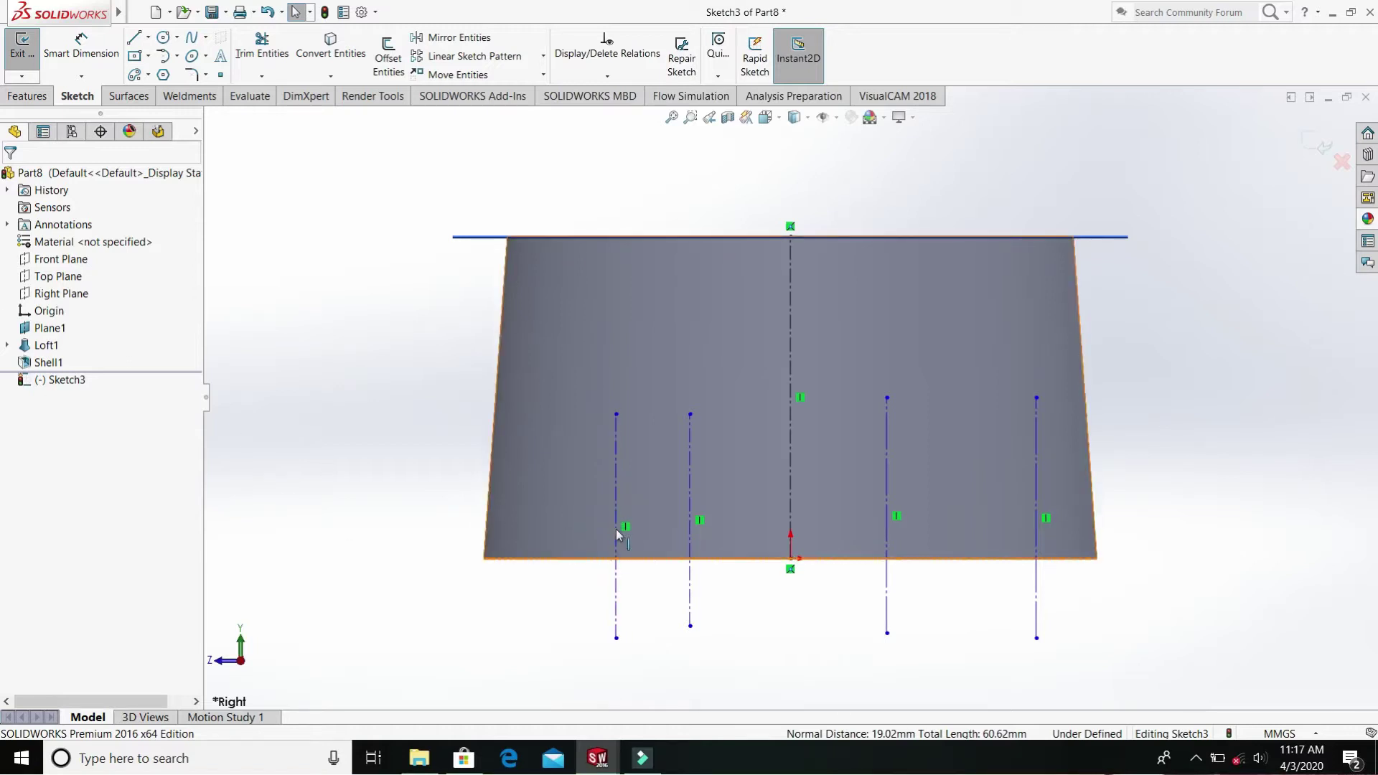
click(618, 522)
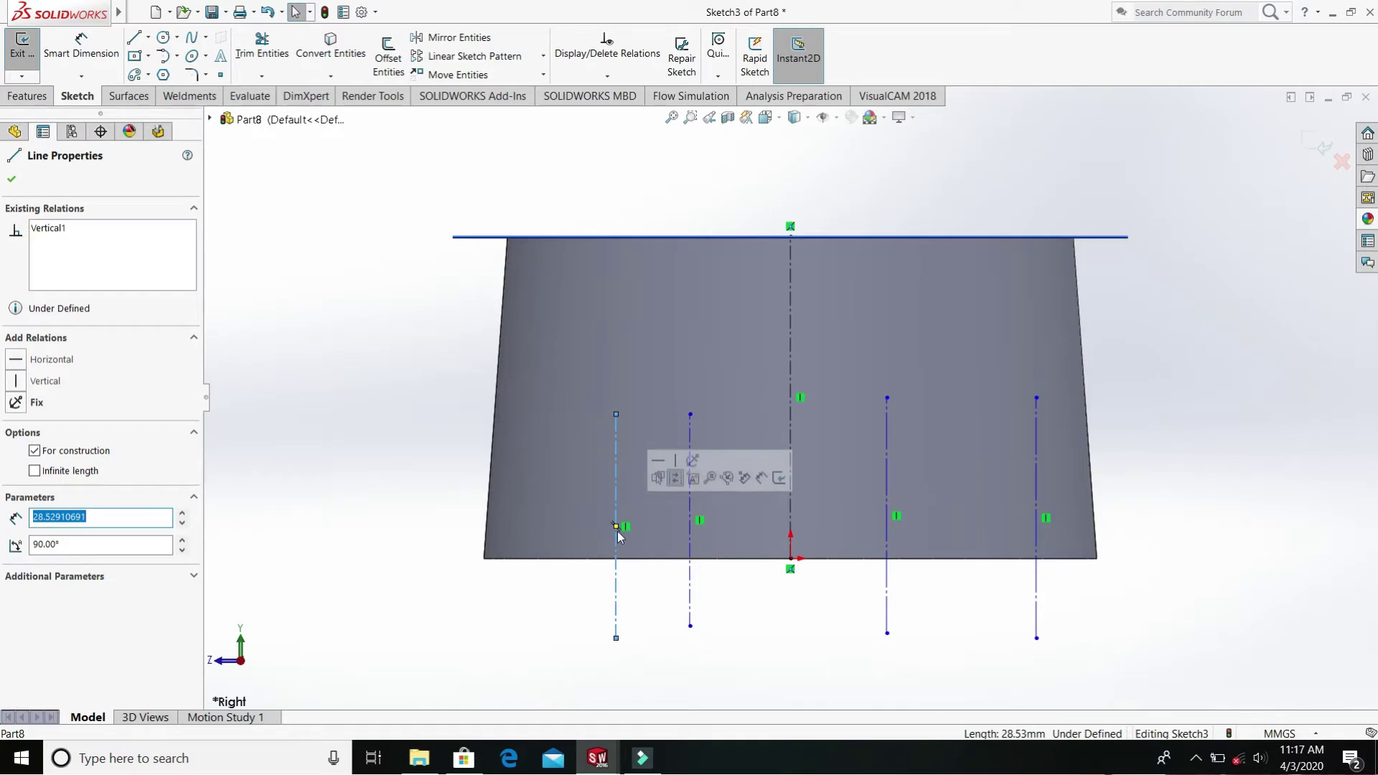
click(617, 527)
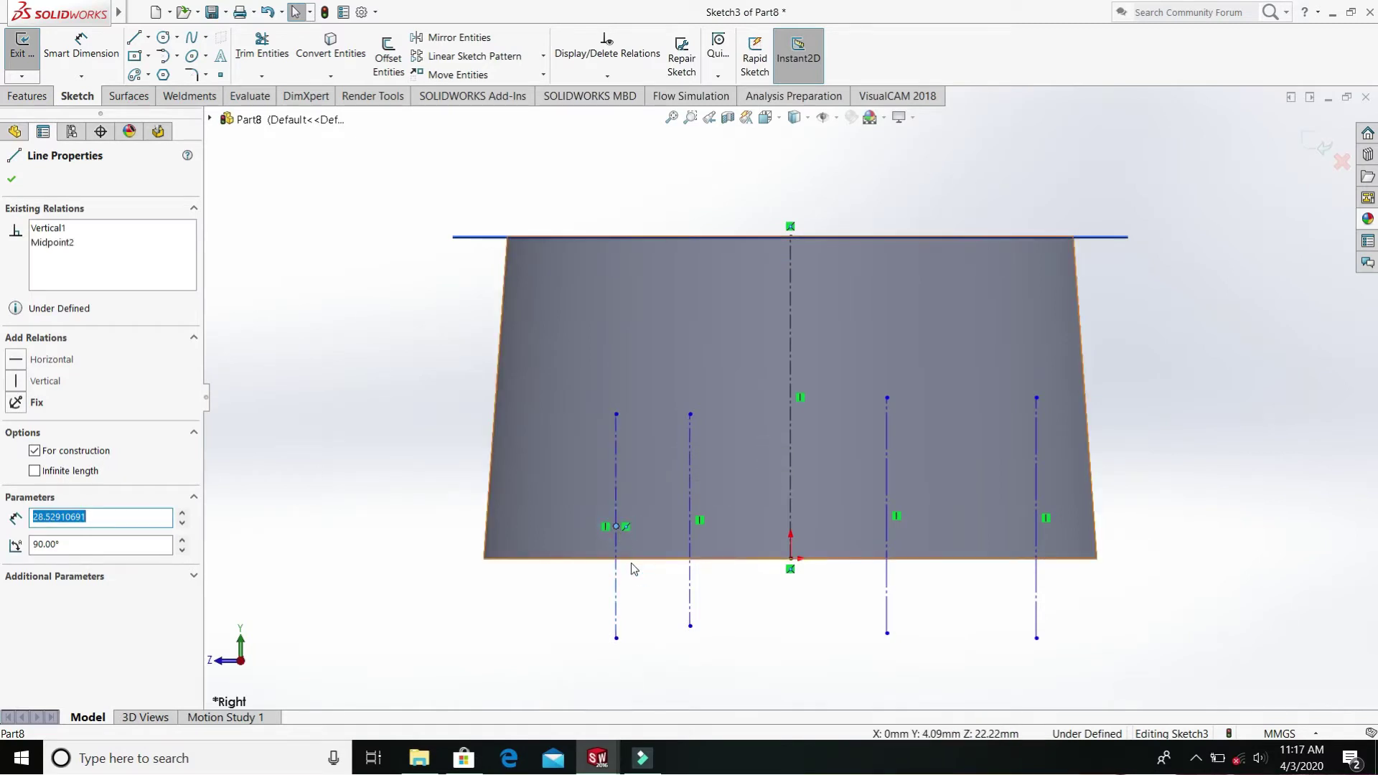
key(Escape)
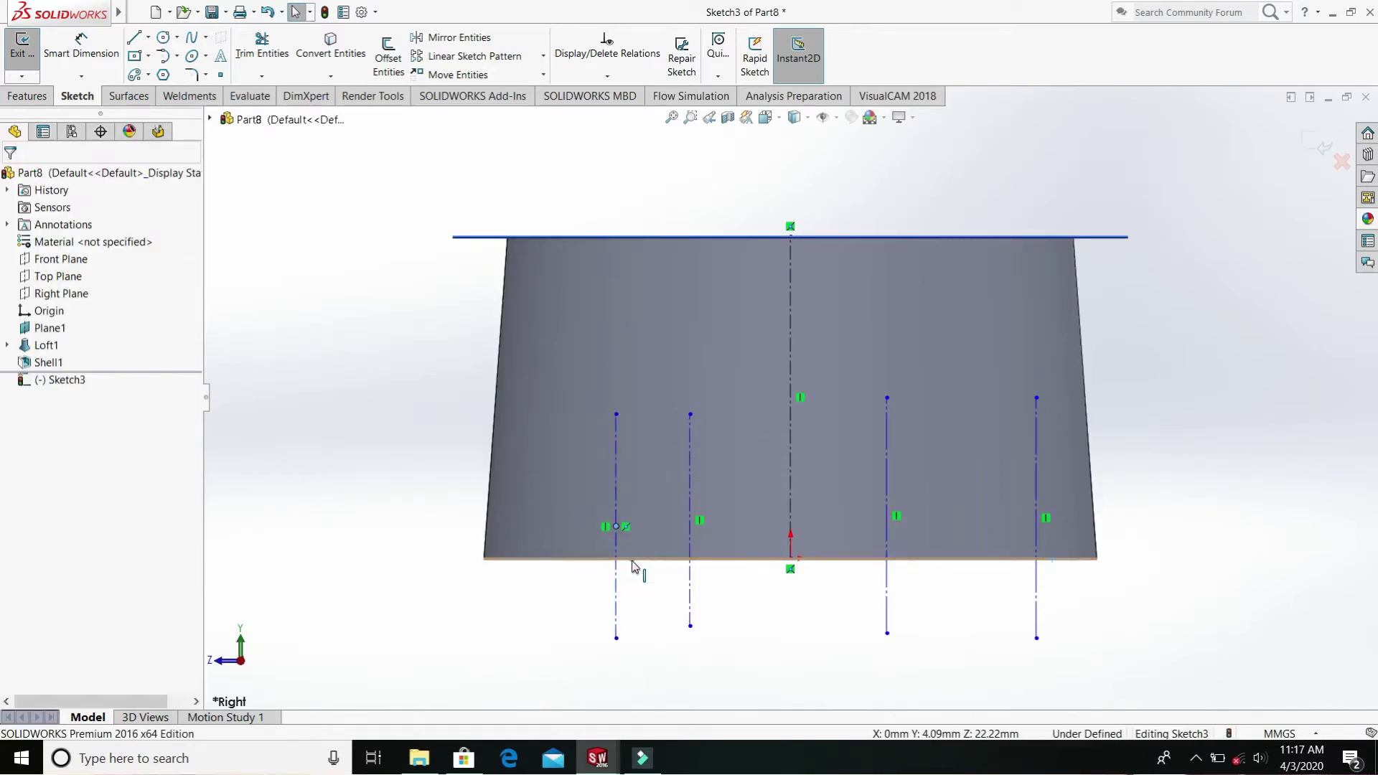
ctrl+click(633, 562)
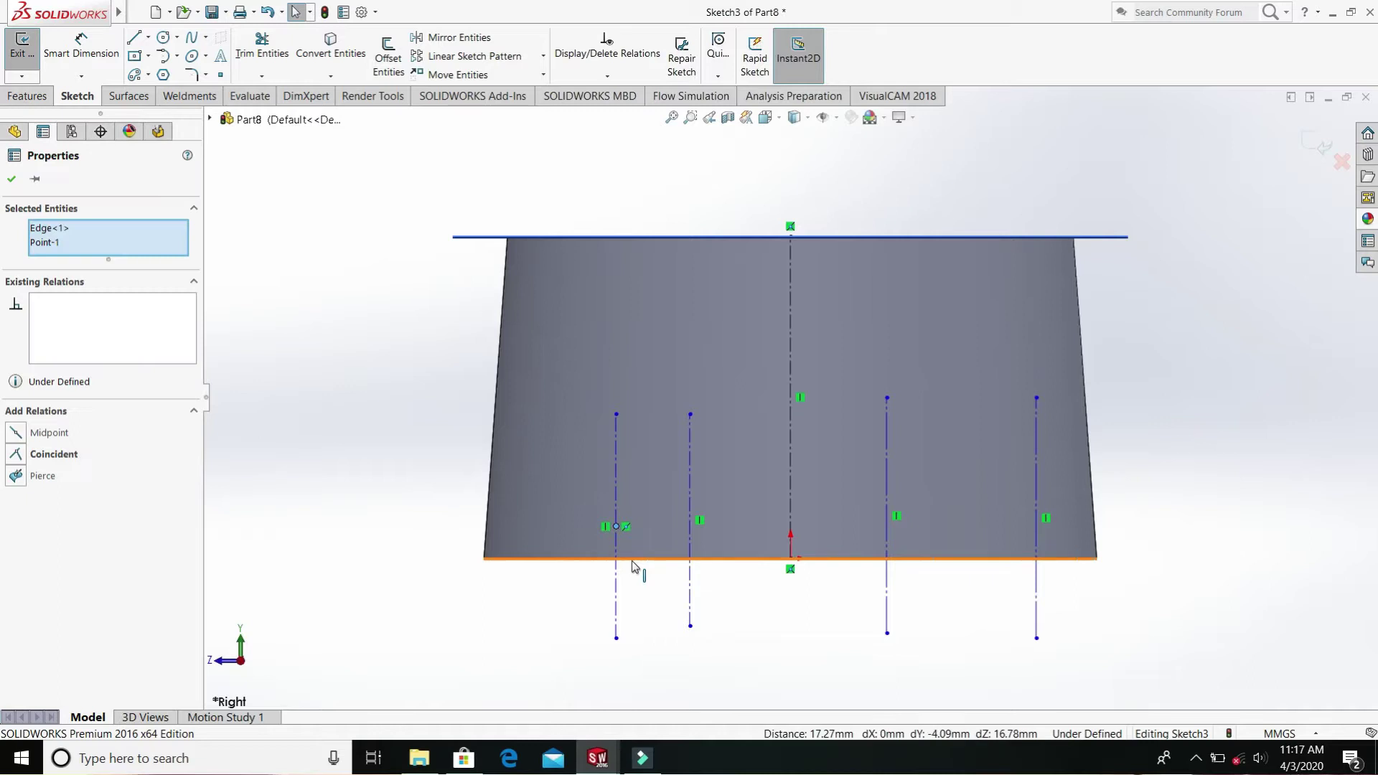
click(54, 454)
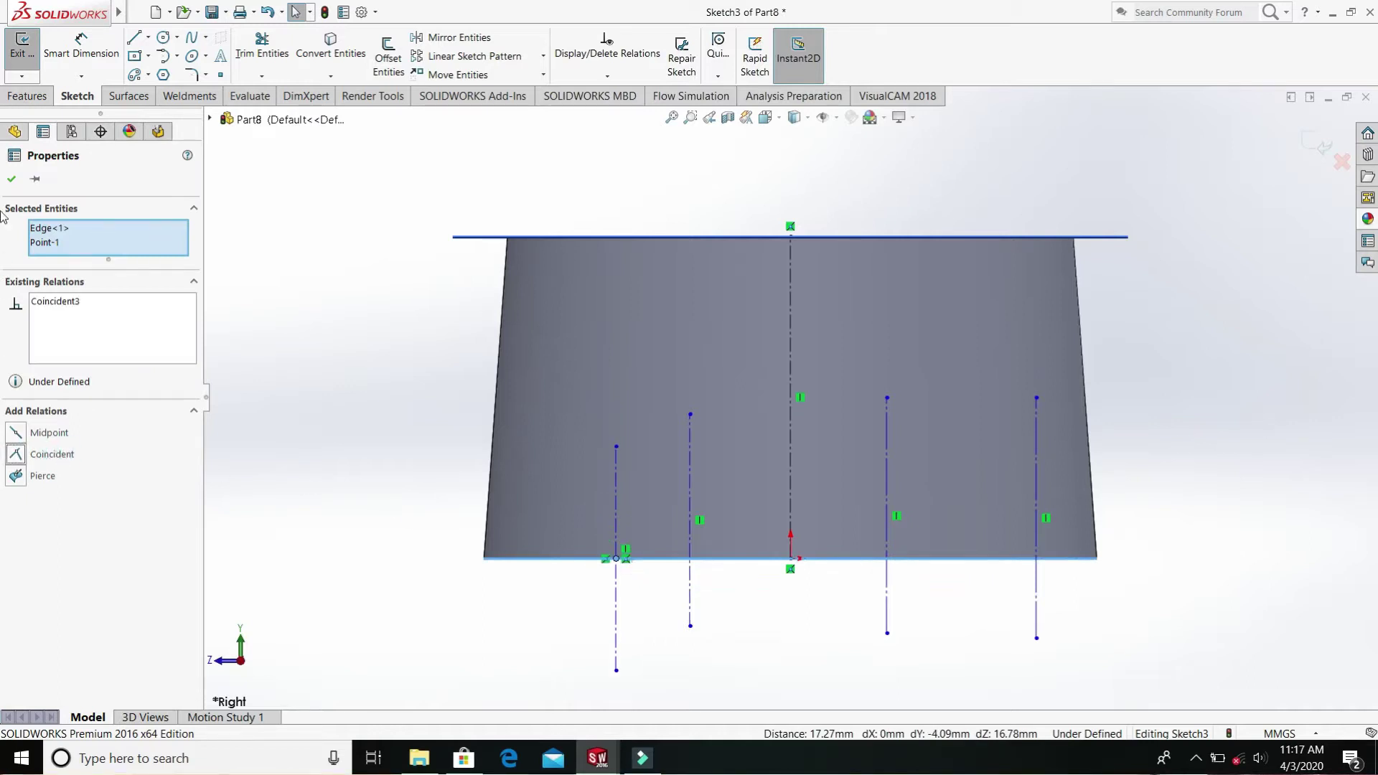
click(10, 180)
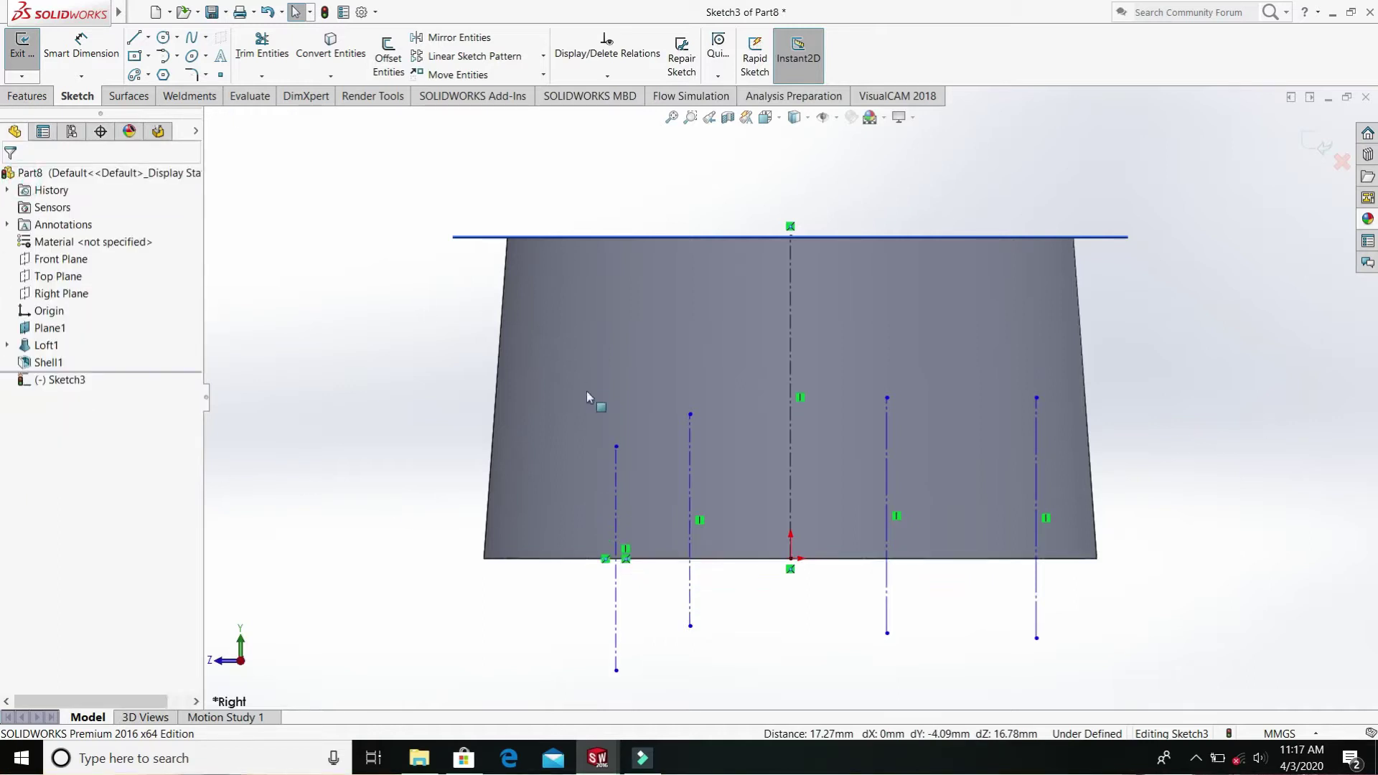
- Select the second centerline's midpoint with the bottom edge, then clear the selection
click(692, 487)
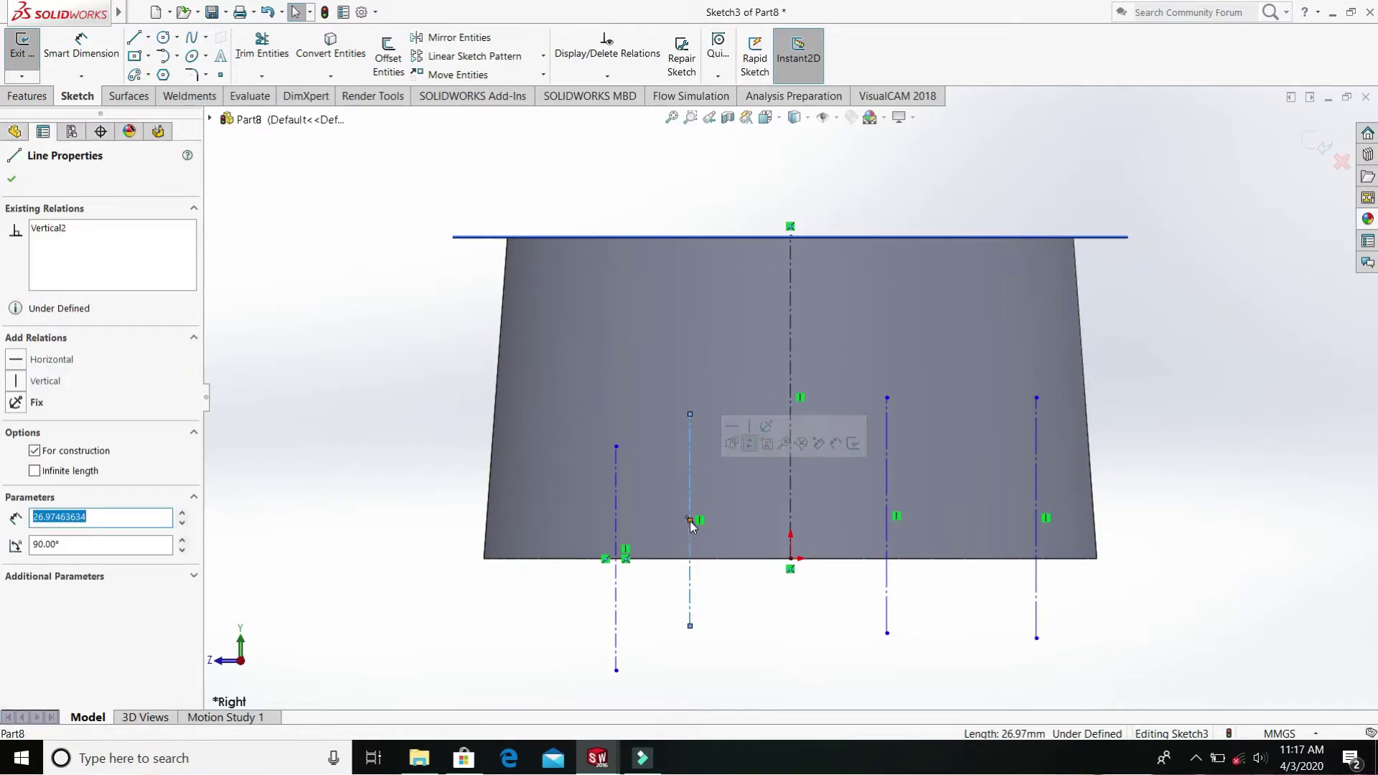
click(691, 521)
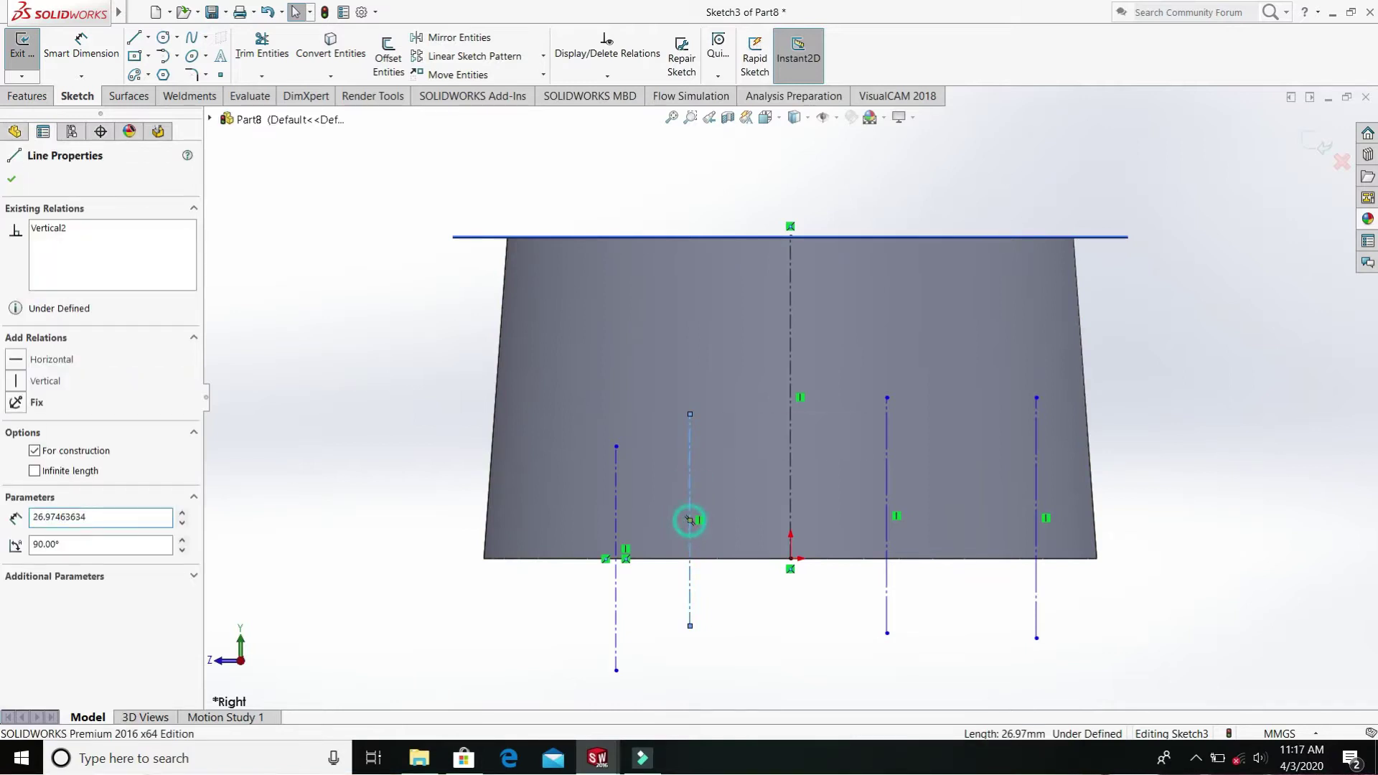
ctrl+click(715, 563)
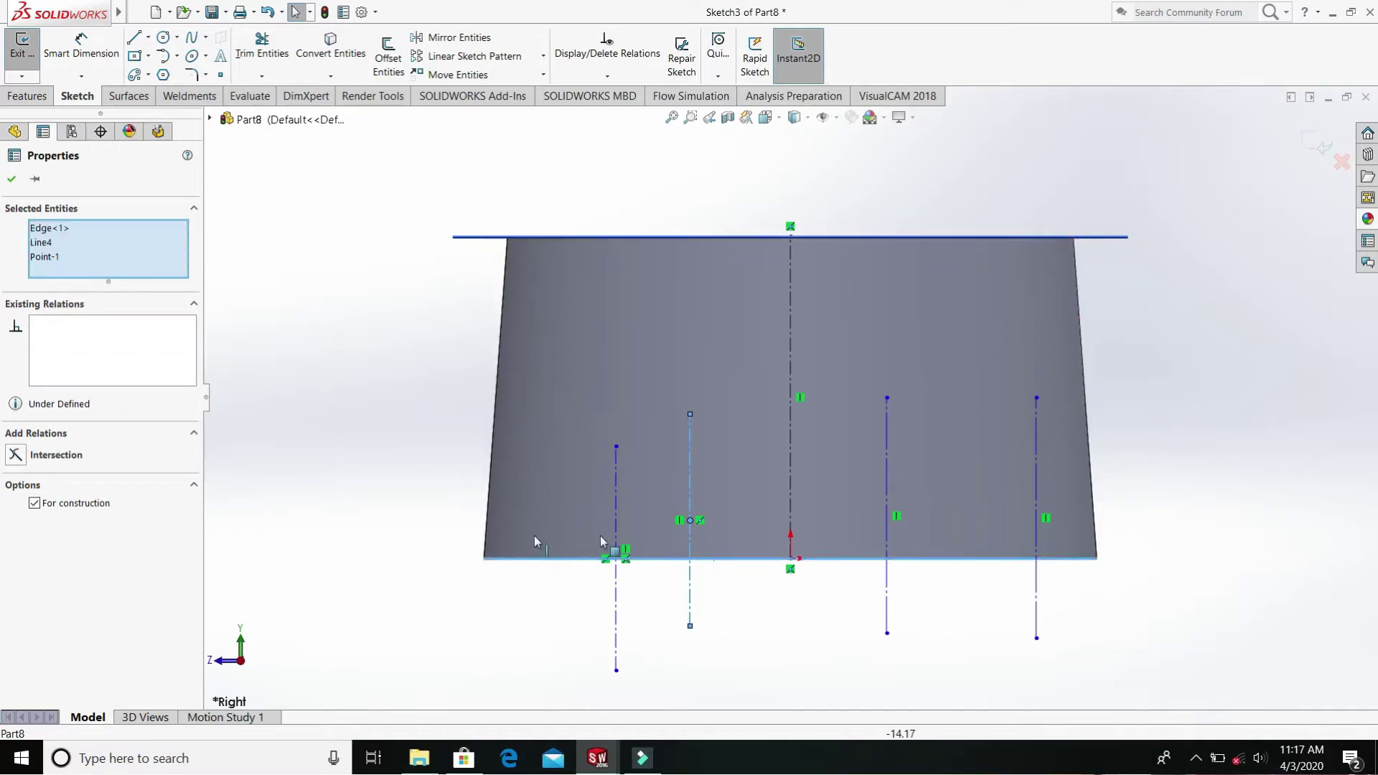
right_click(49, 231)
click(79, 235)
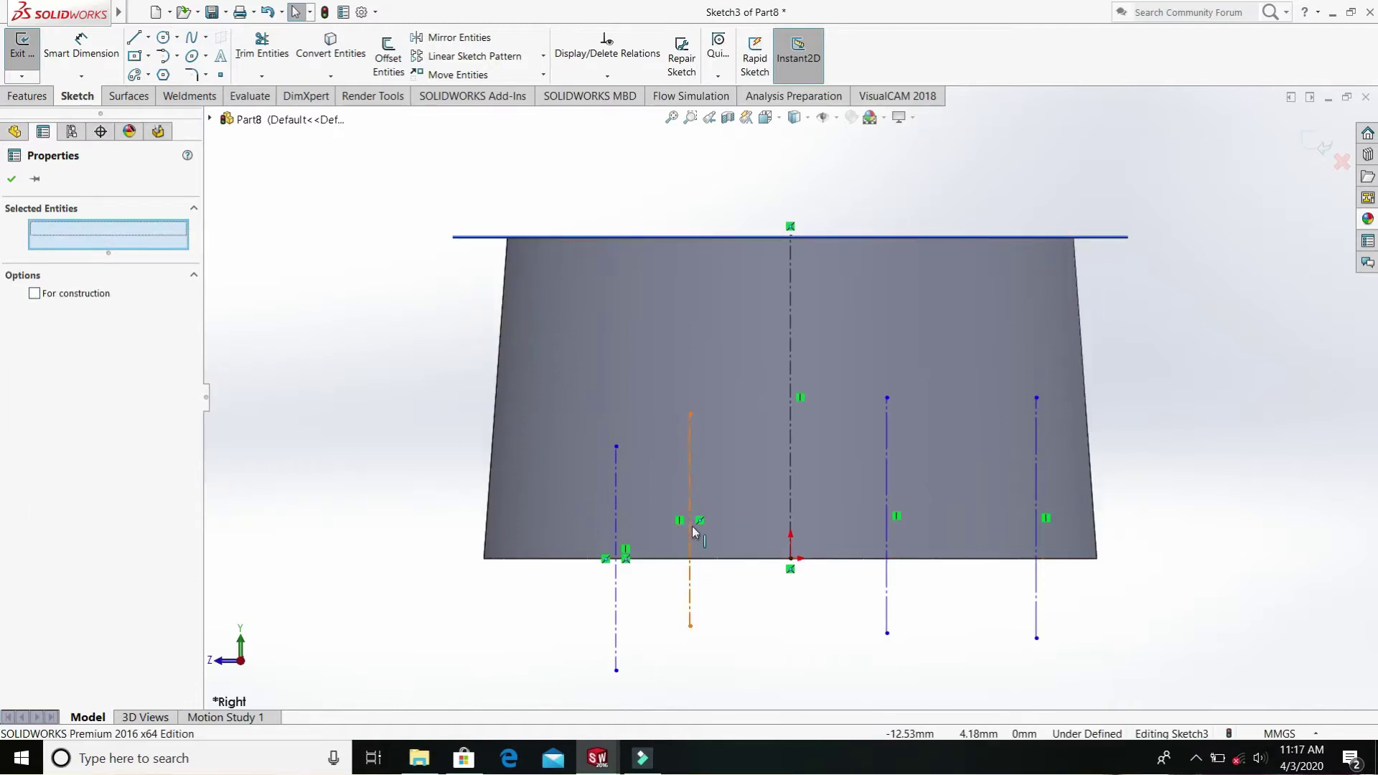
click(717, 566)
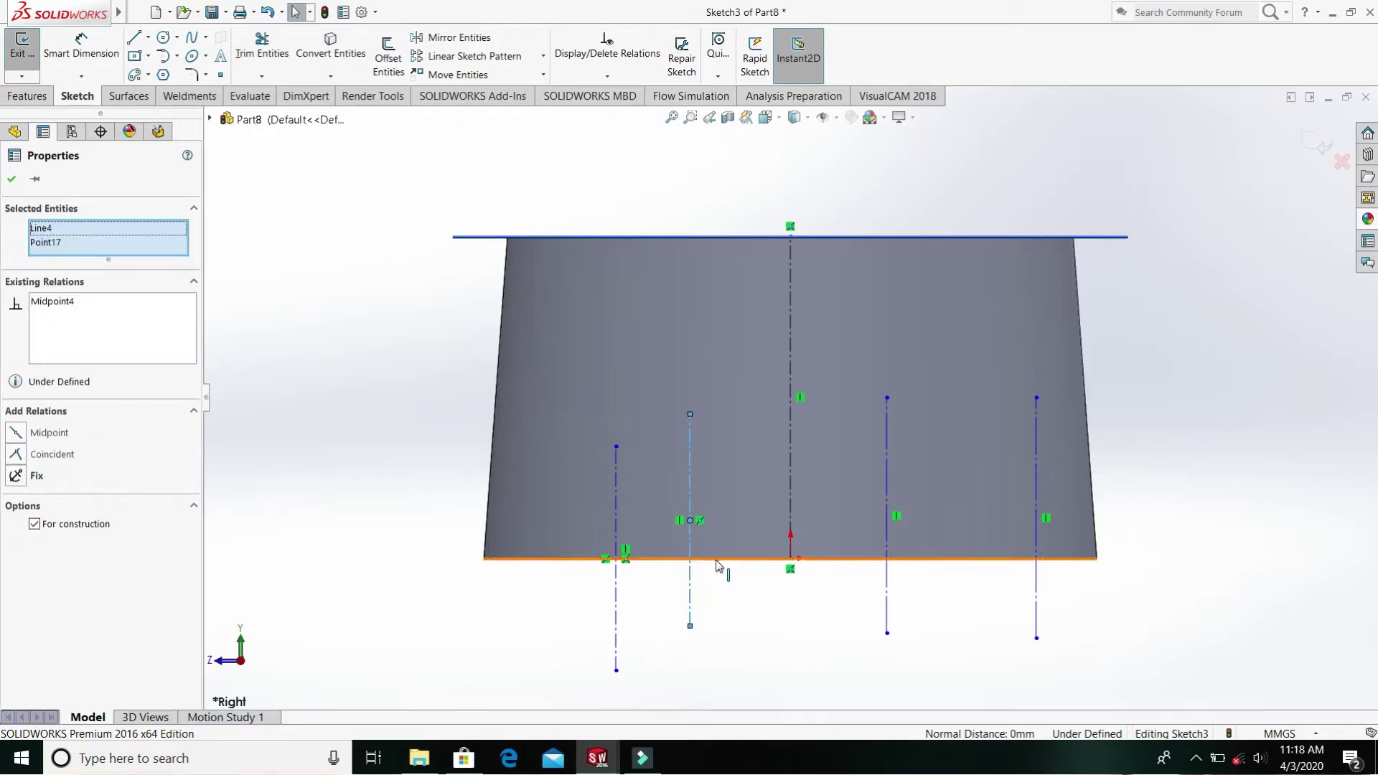
click(725, 638)
- Reopen Sketch3 and make the second line's midpoint coincident with the bottom edge
key(ctrl+b)
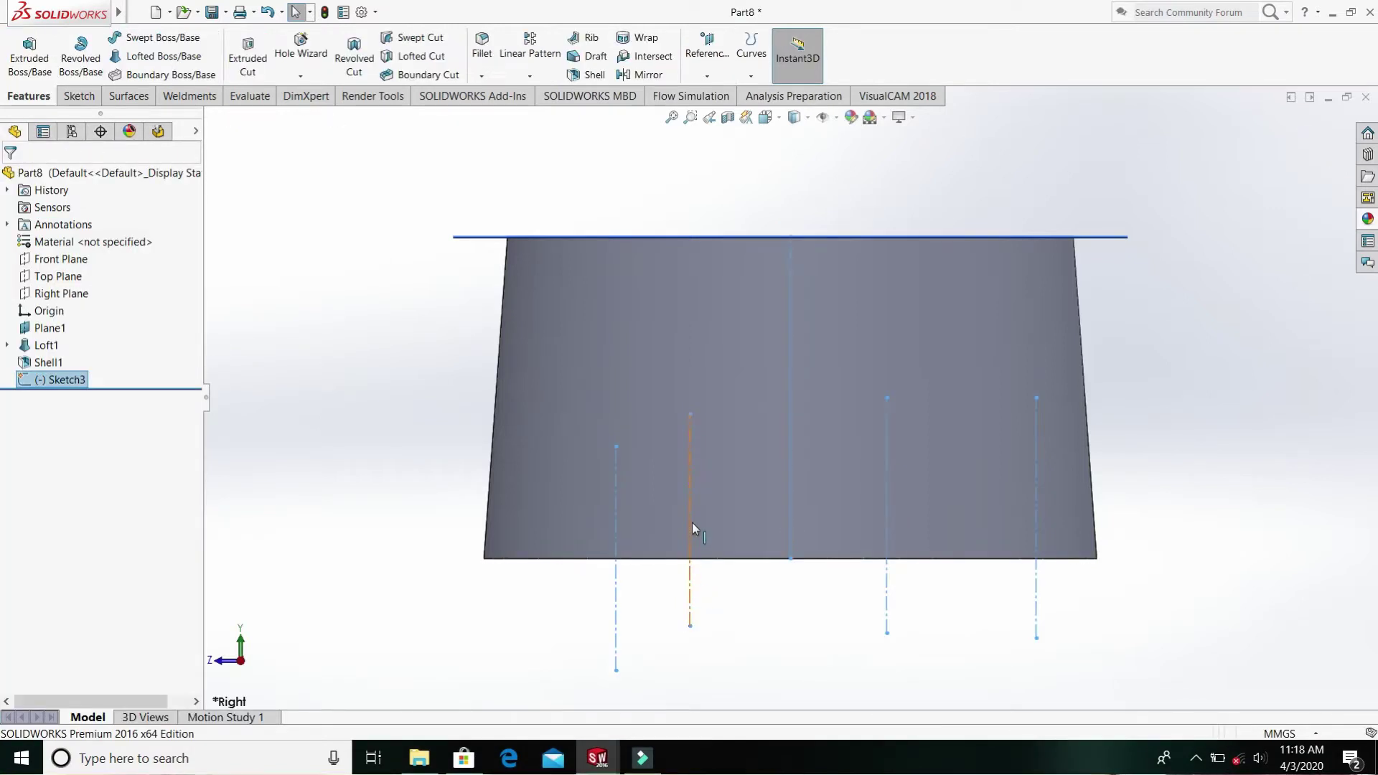
click(690, 521)
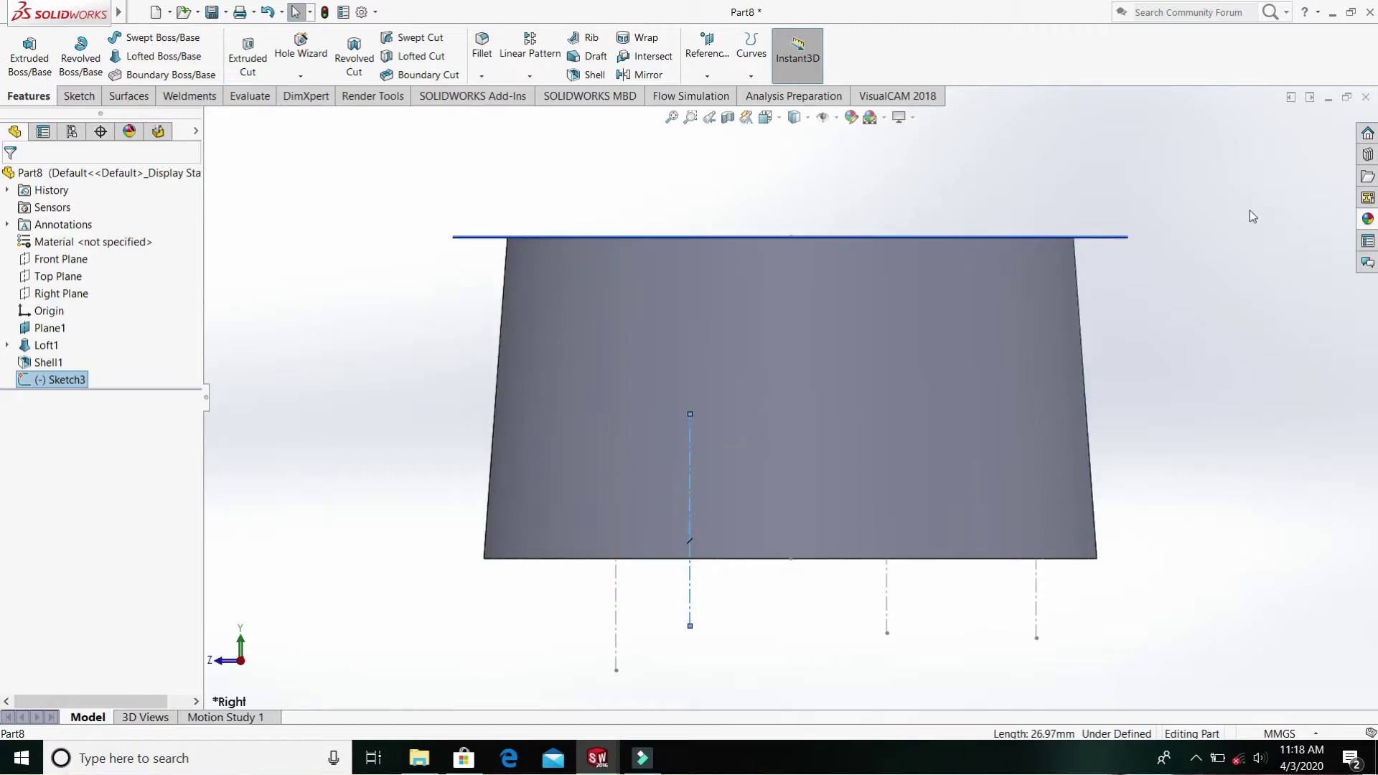
right_click(58, 381)
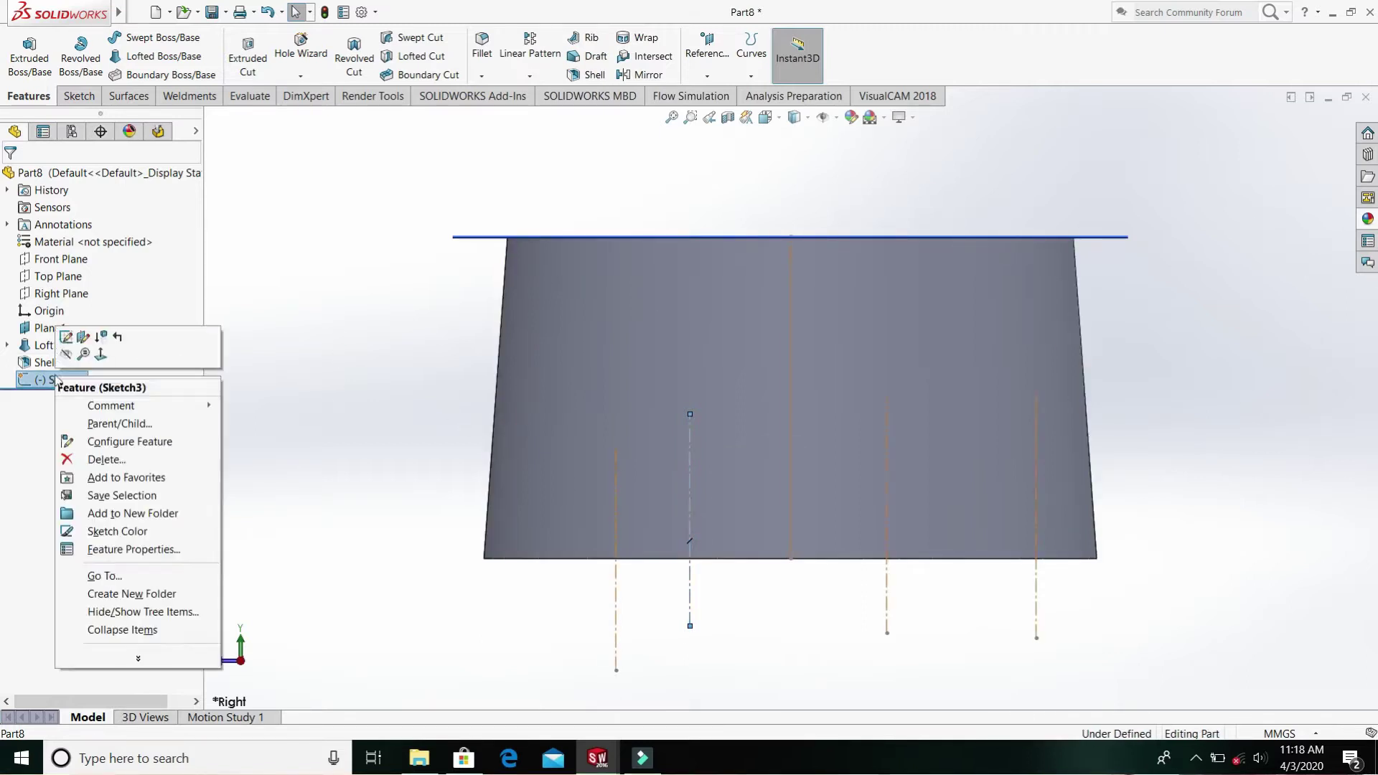
click(64, 337)
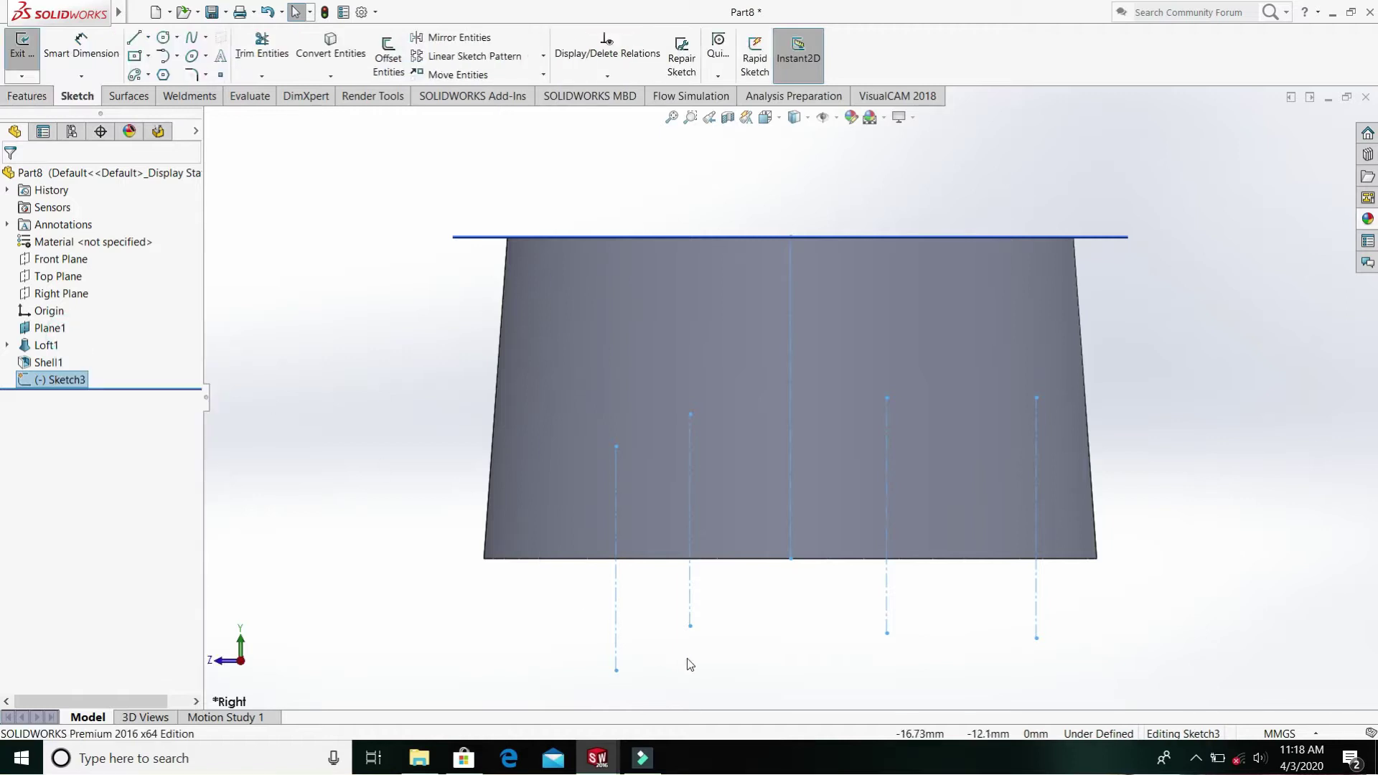
click(689, 524)
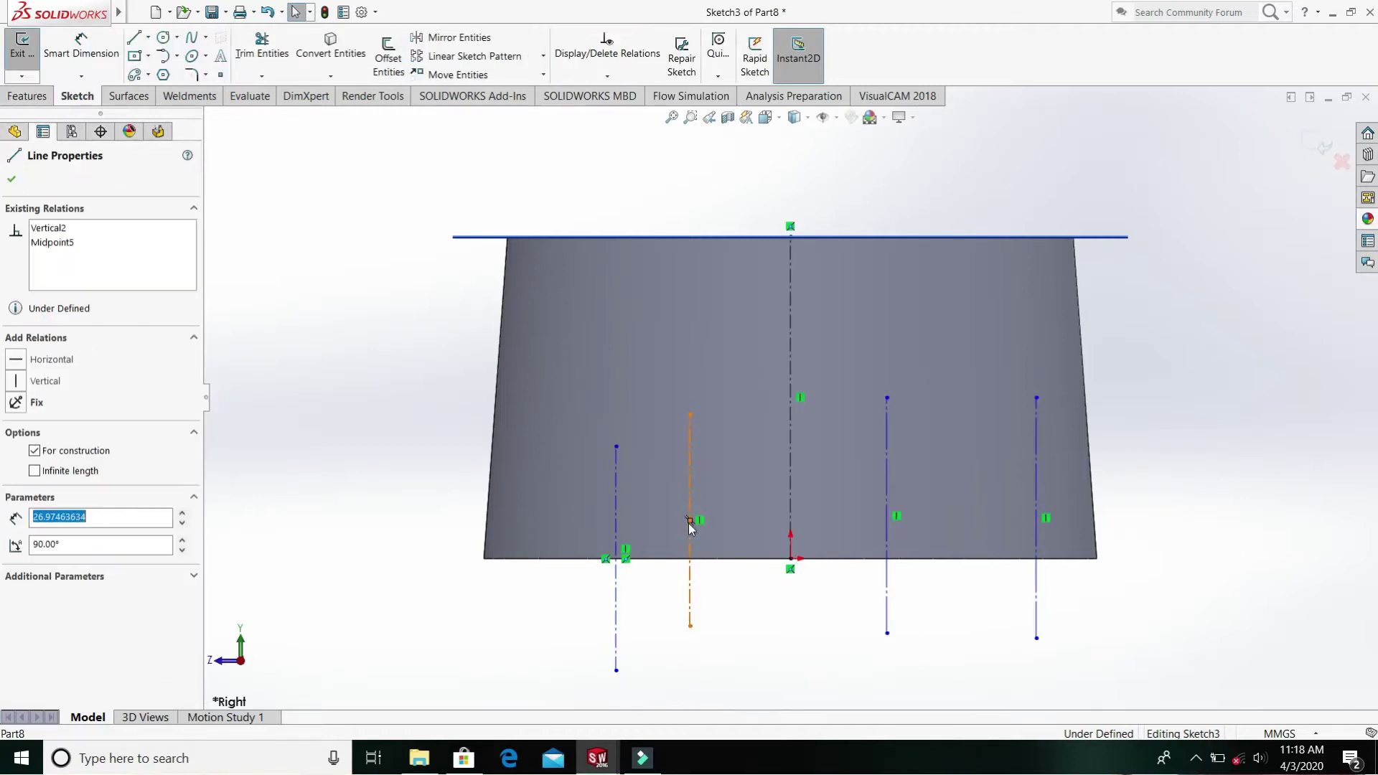
ctrl+click(709, 560)
click(72, 456)
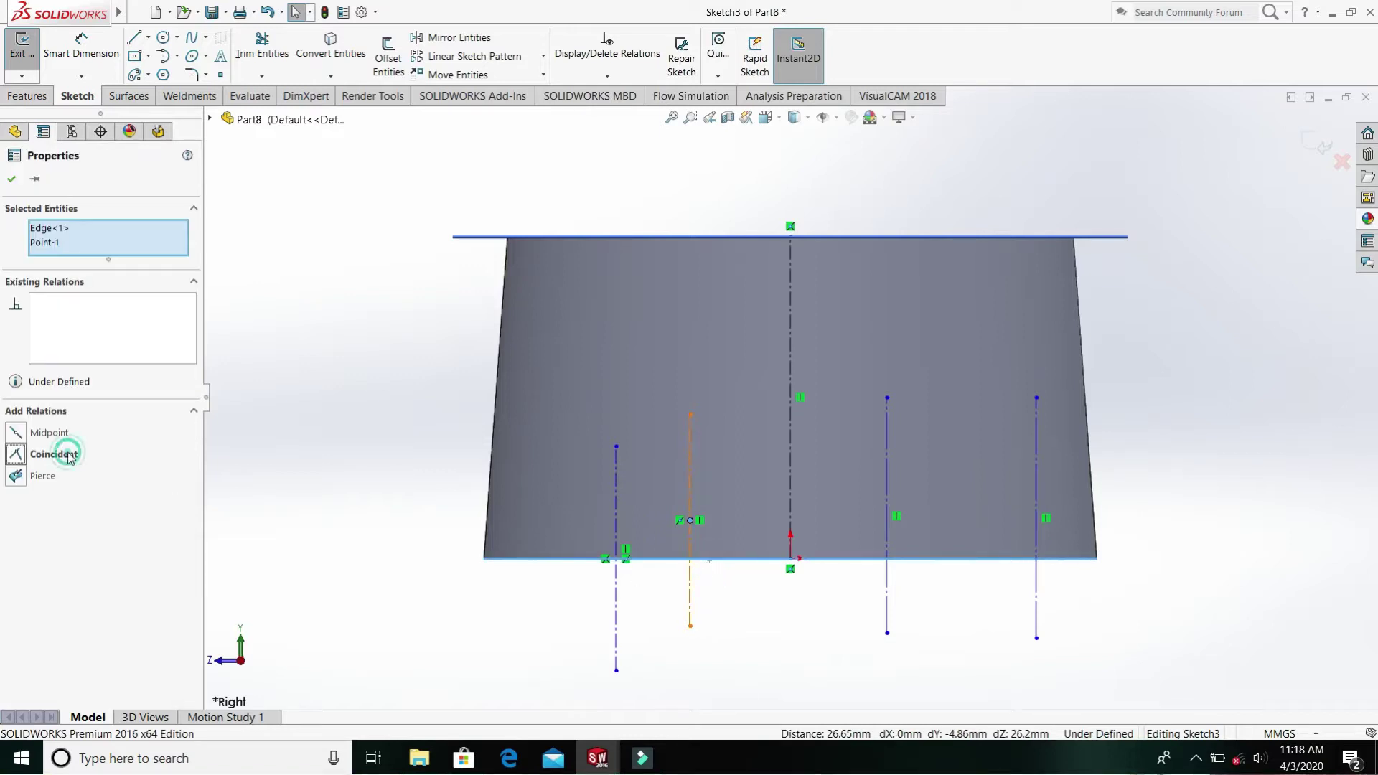
click(12, 181)
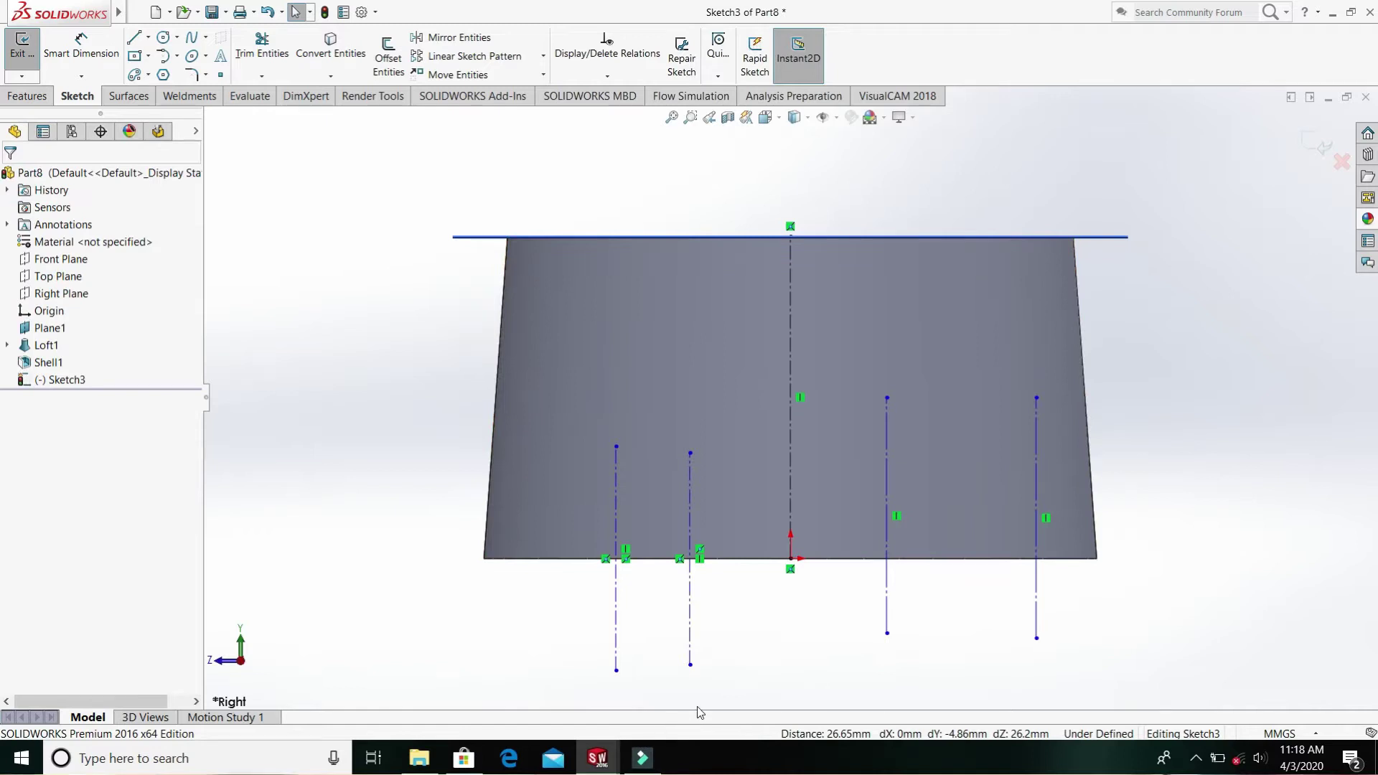
- Select the third construction line's midpoint, clearing the selection after mistaken edge and face picks
click(888, 524)
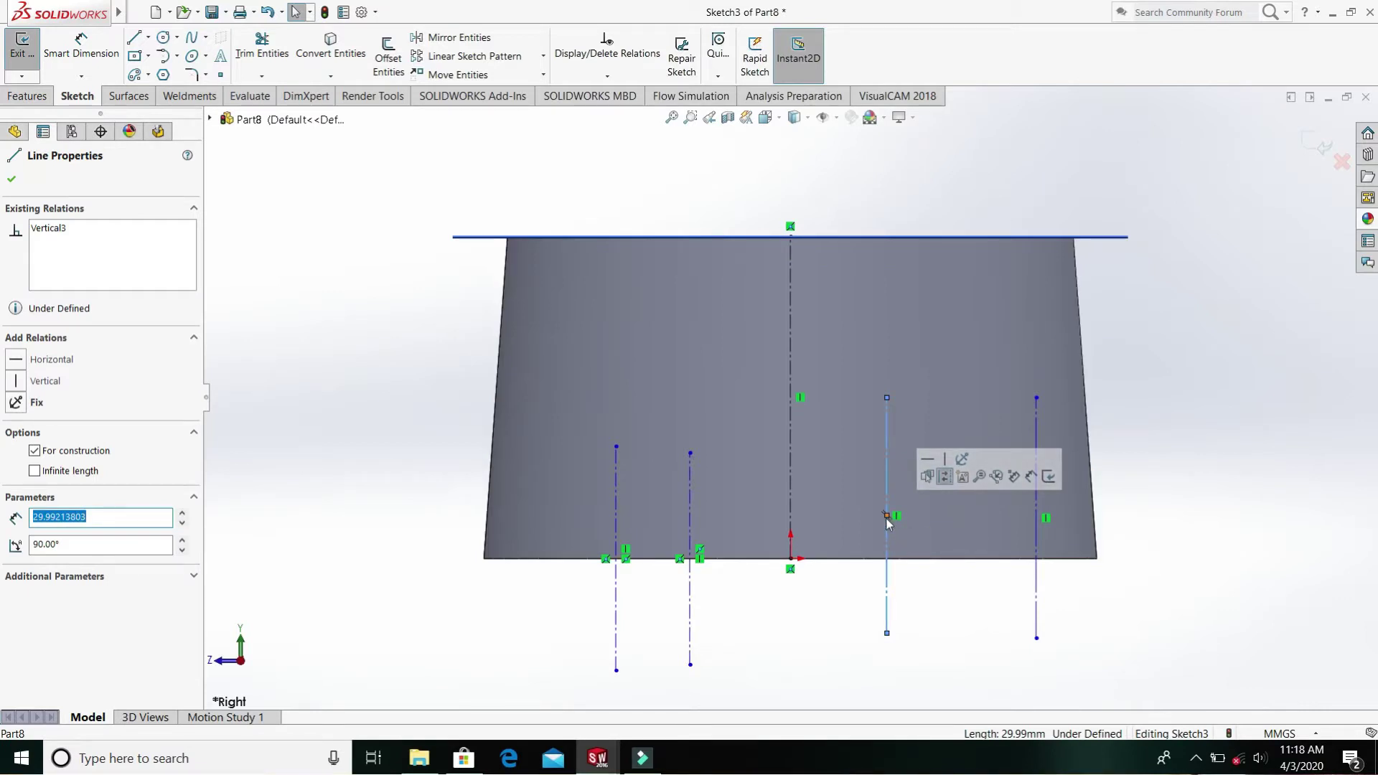
ctrl+click(887, 517)
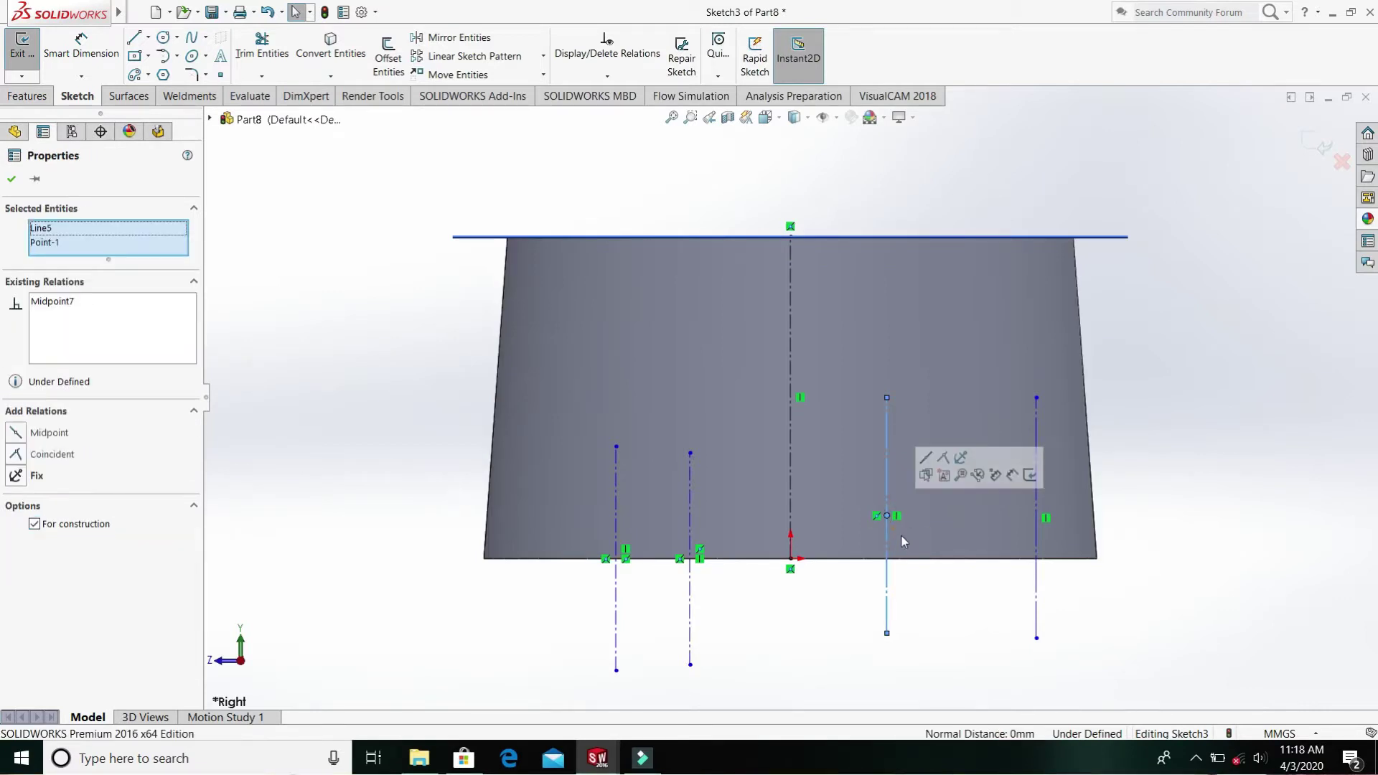
right_click(50, 229)
click(115, 235)
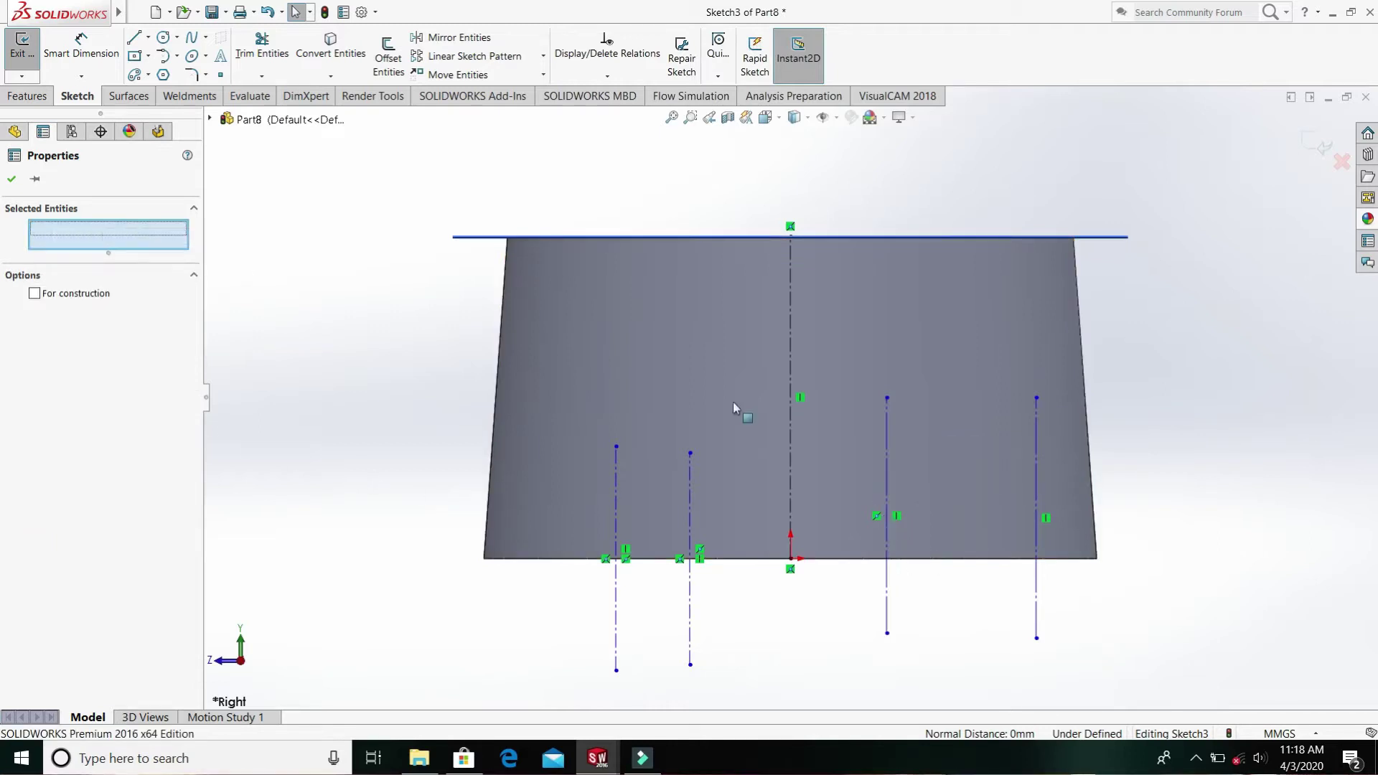
click(887, 523)
ctrl+click(887, 515)
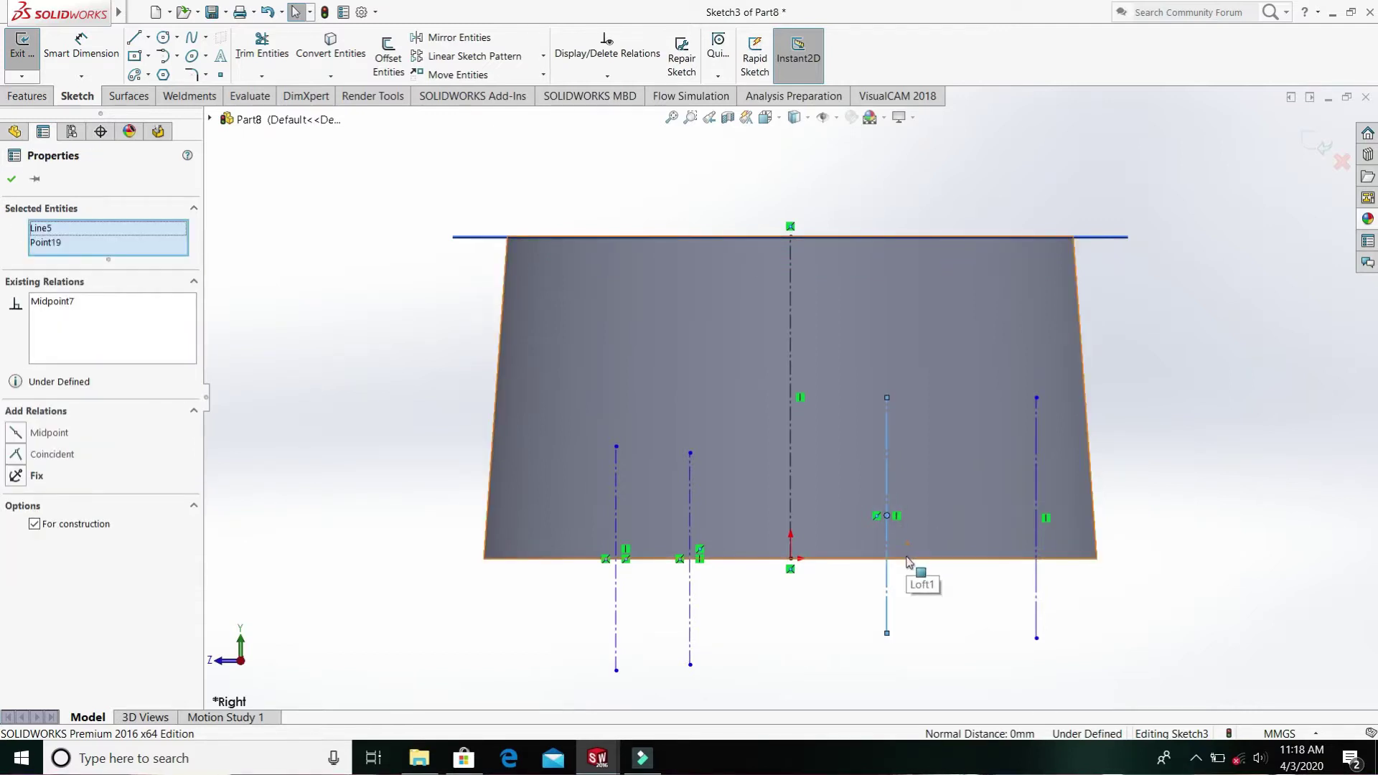
ctrl+click(908, 562)
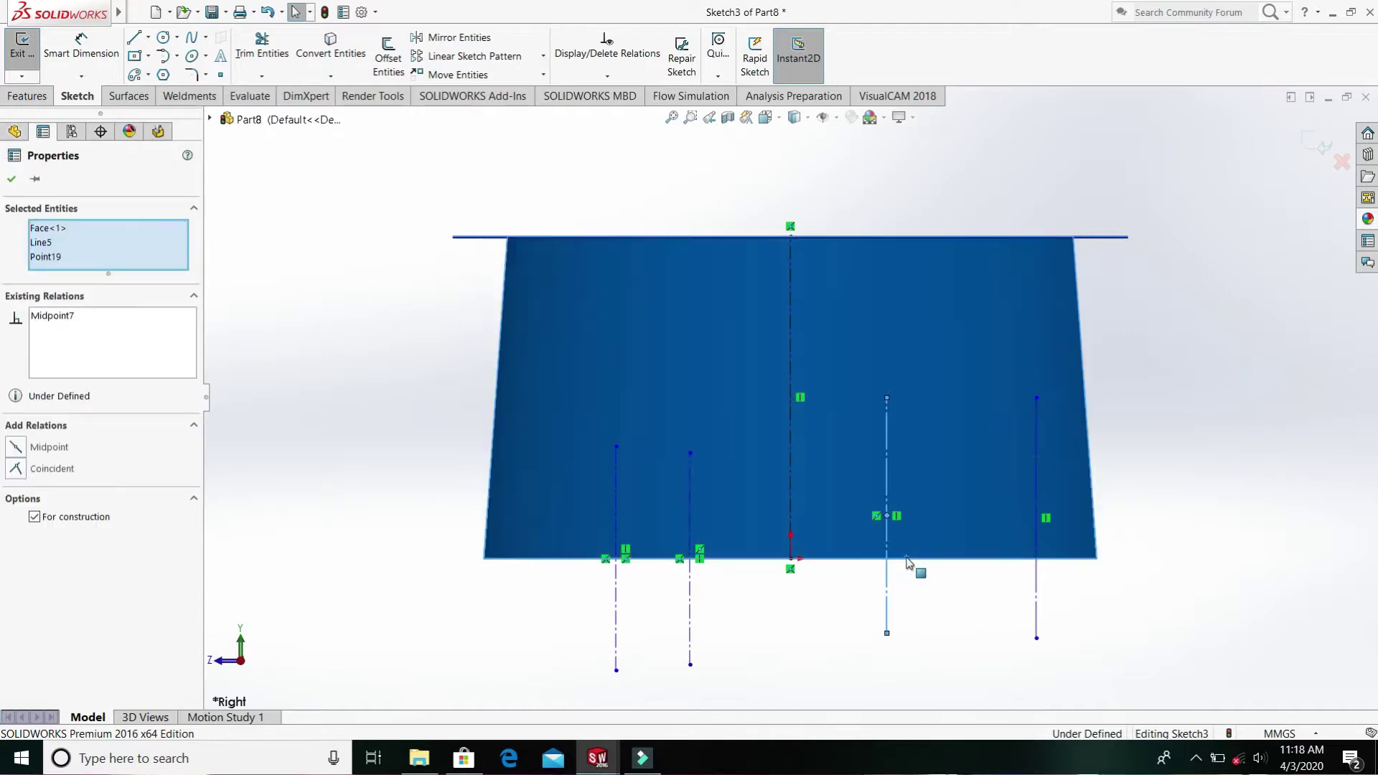
right_click(61, 256)
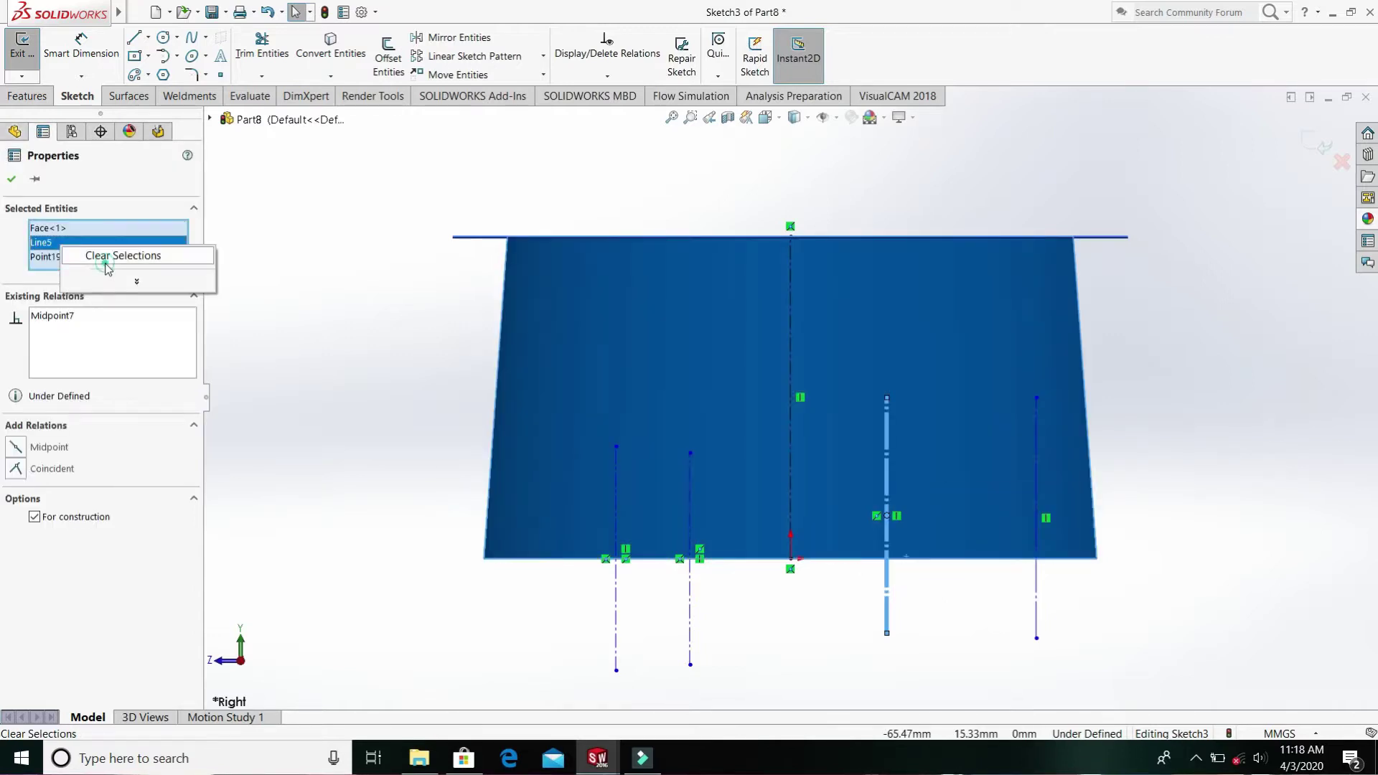
click(100, 257)
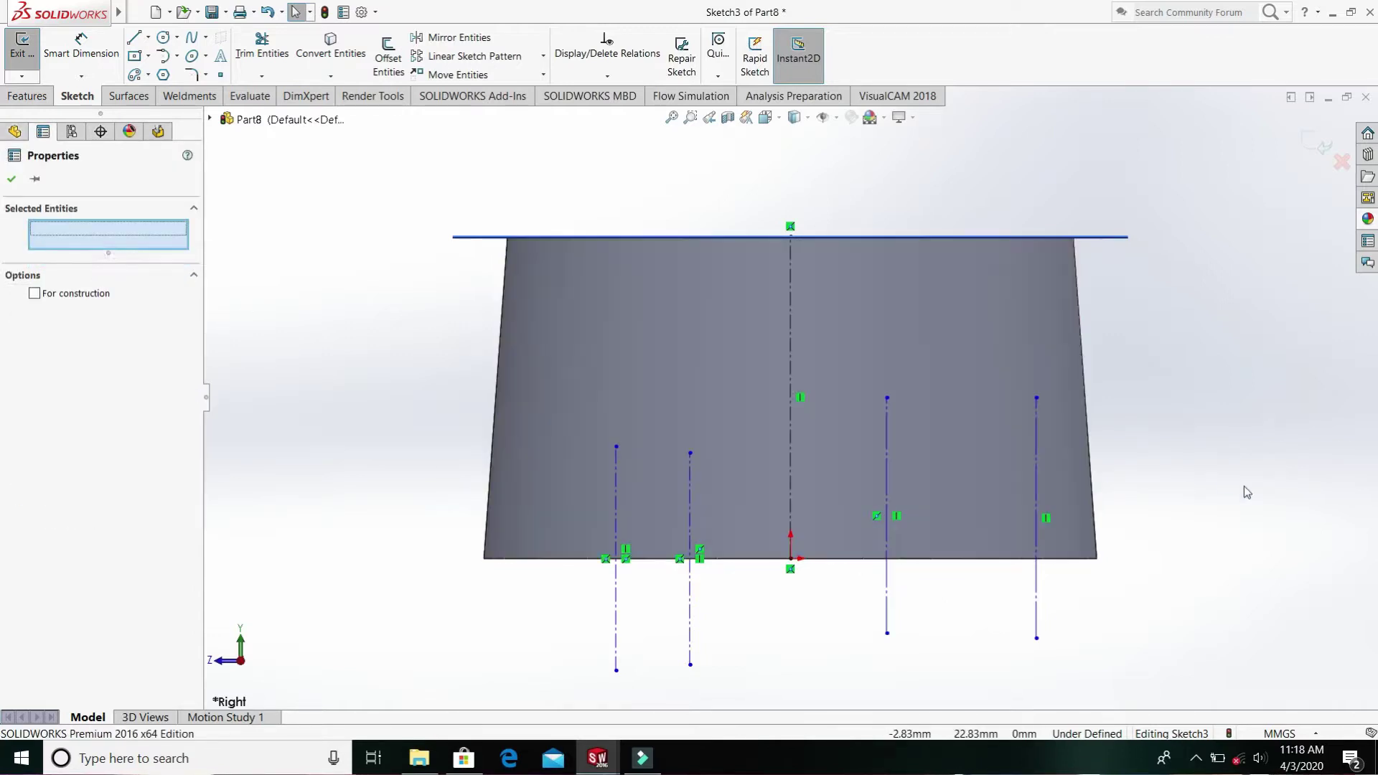
- Make the third line's midpoint coincident with the tube's bottom edge
click(887, 516)
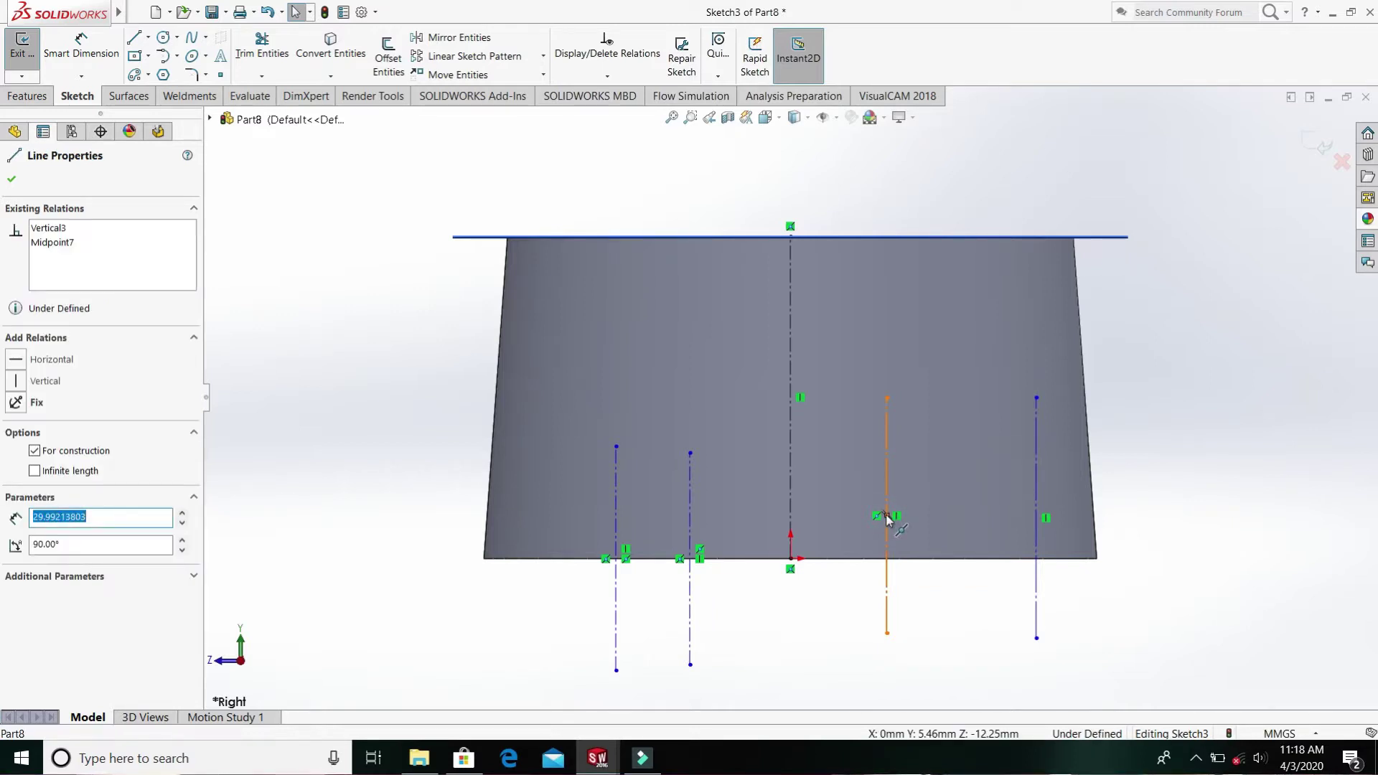
click(917, 558)
ctrl+click(916, 560)
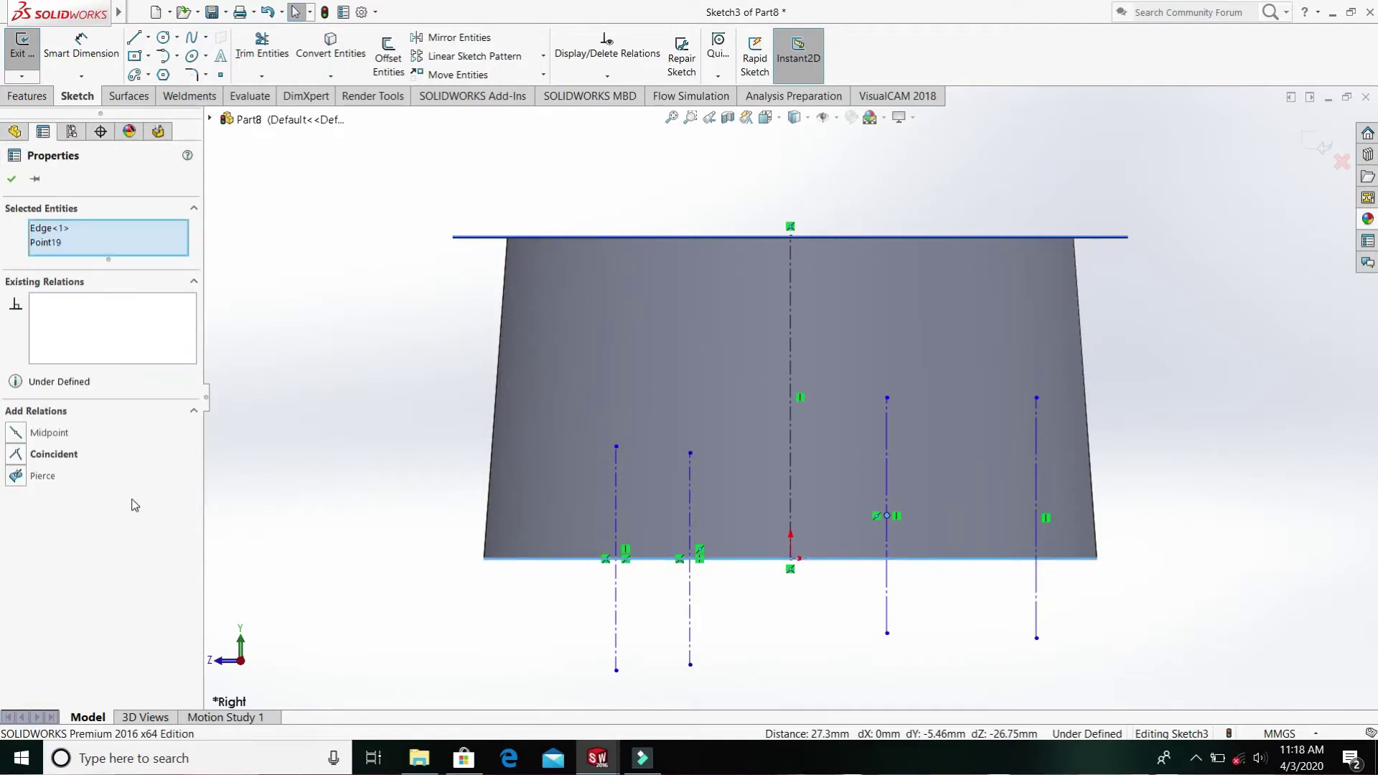
click(55, 458)
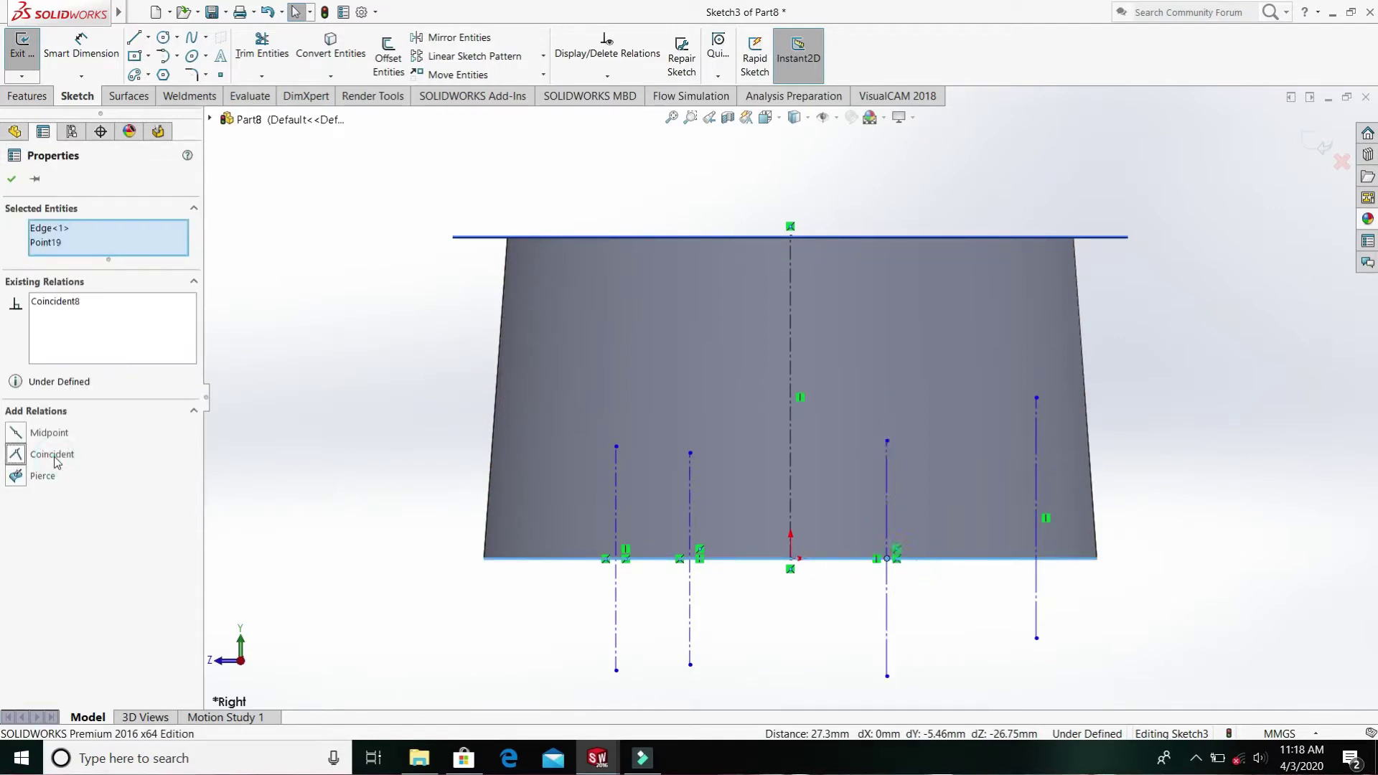
click(11, 179)
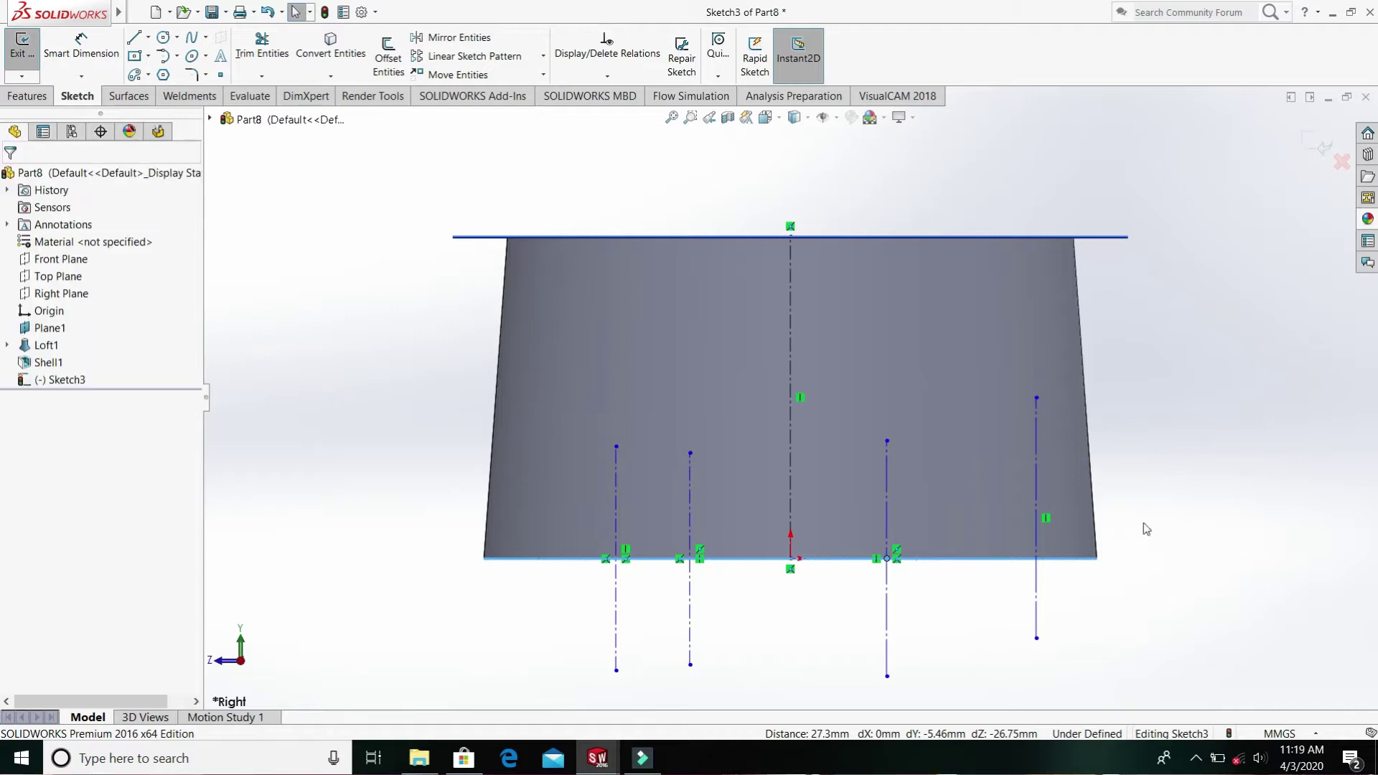
- Select the fourth construction line's midpoint, clearing the selection after mistaken picks
click(1038, 514)
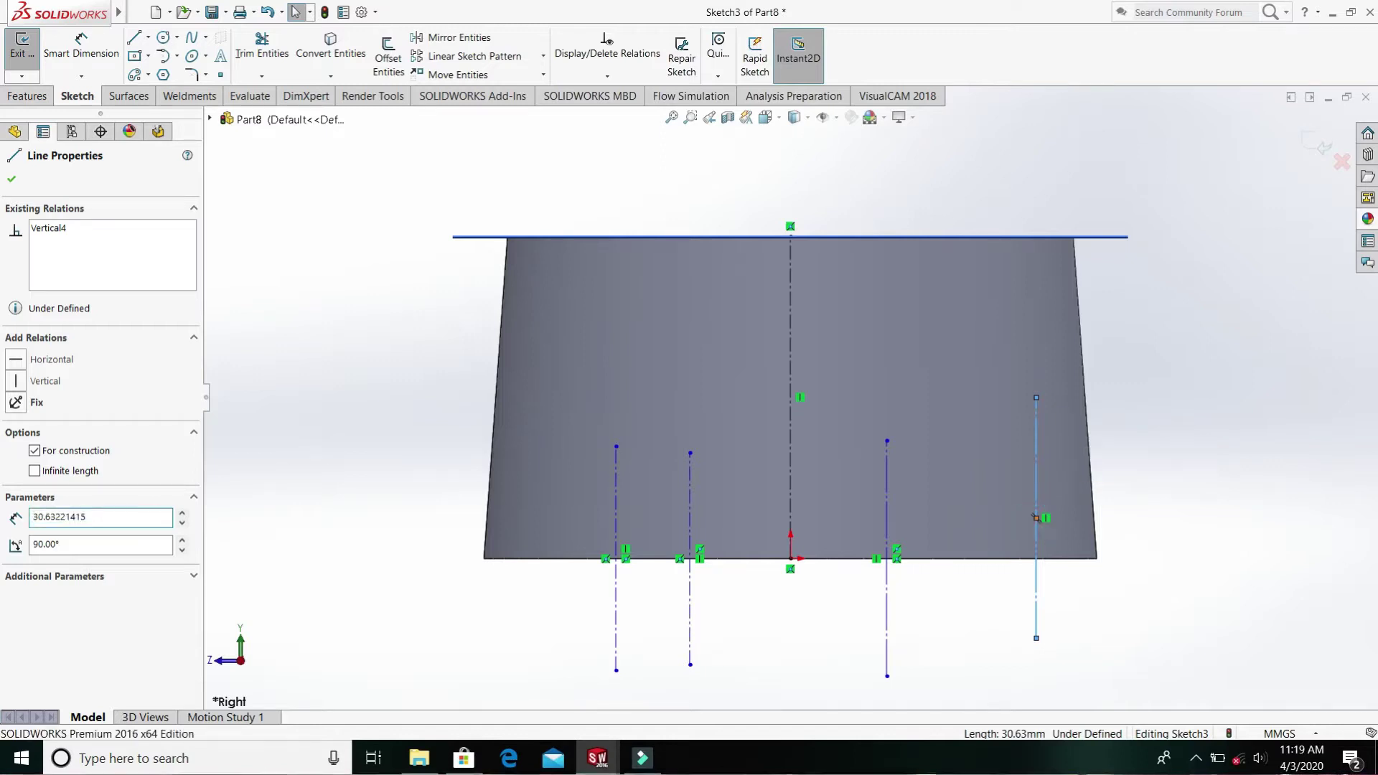
ctrl+click(1035, 517)
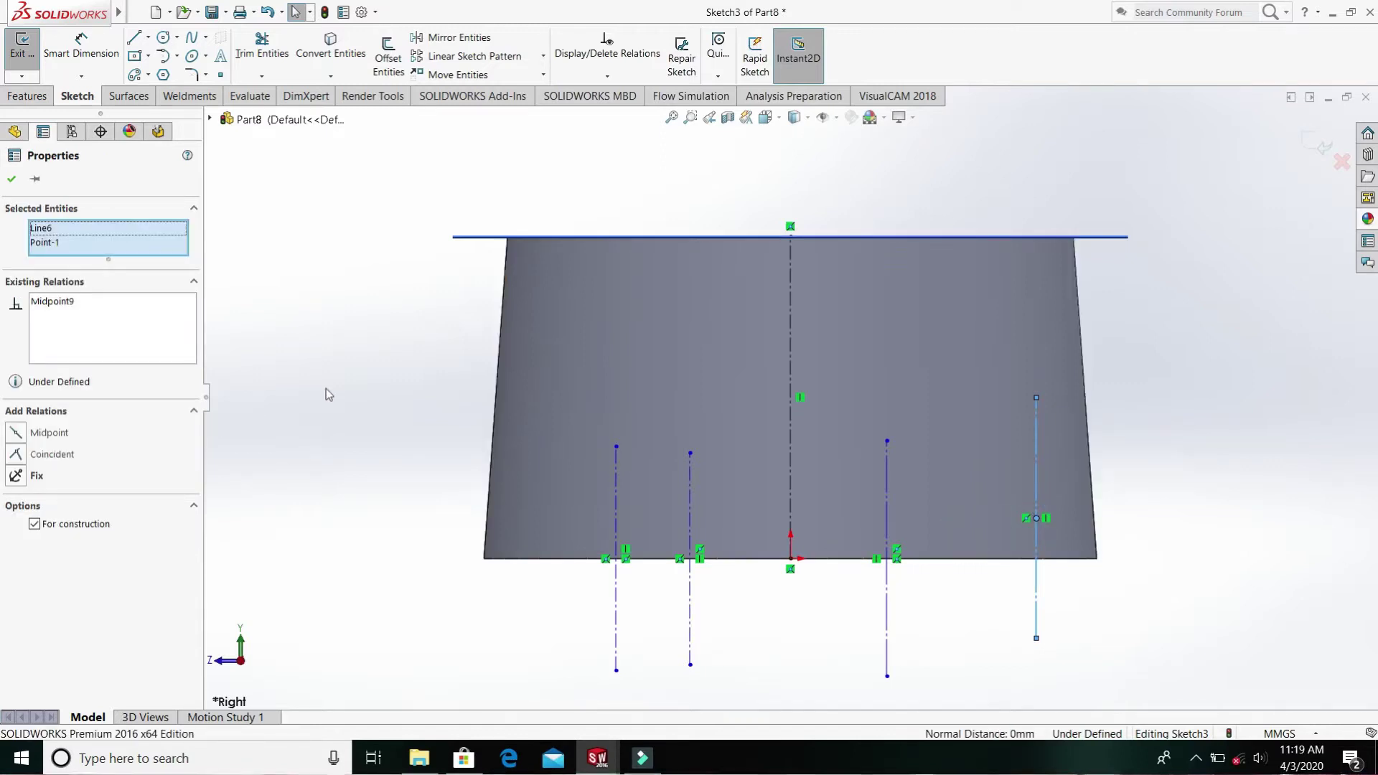
click(416, 406)
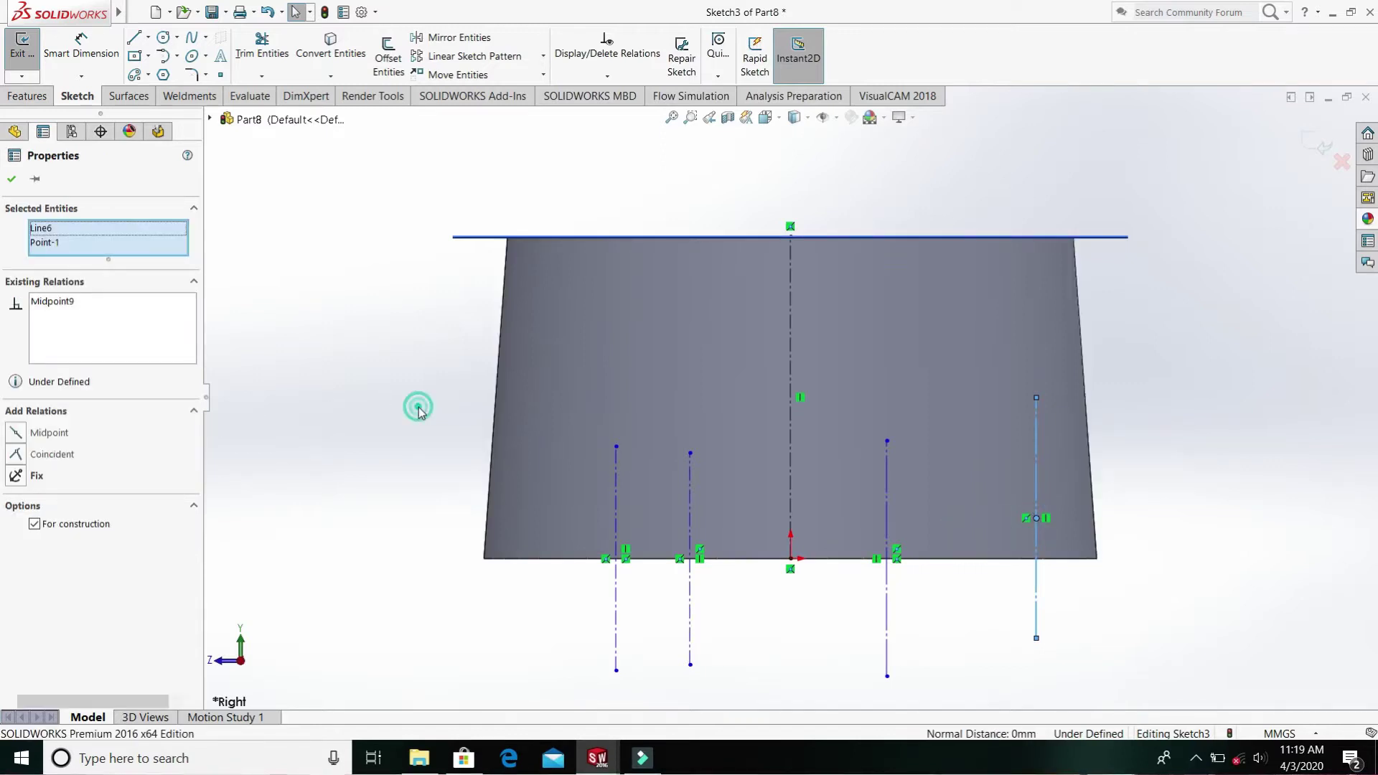
click(1036, 511)
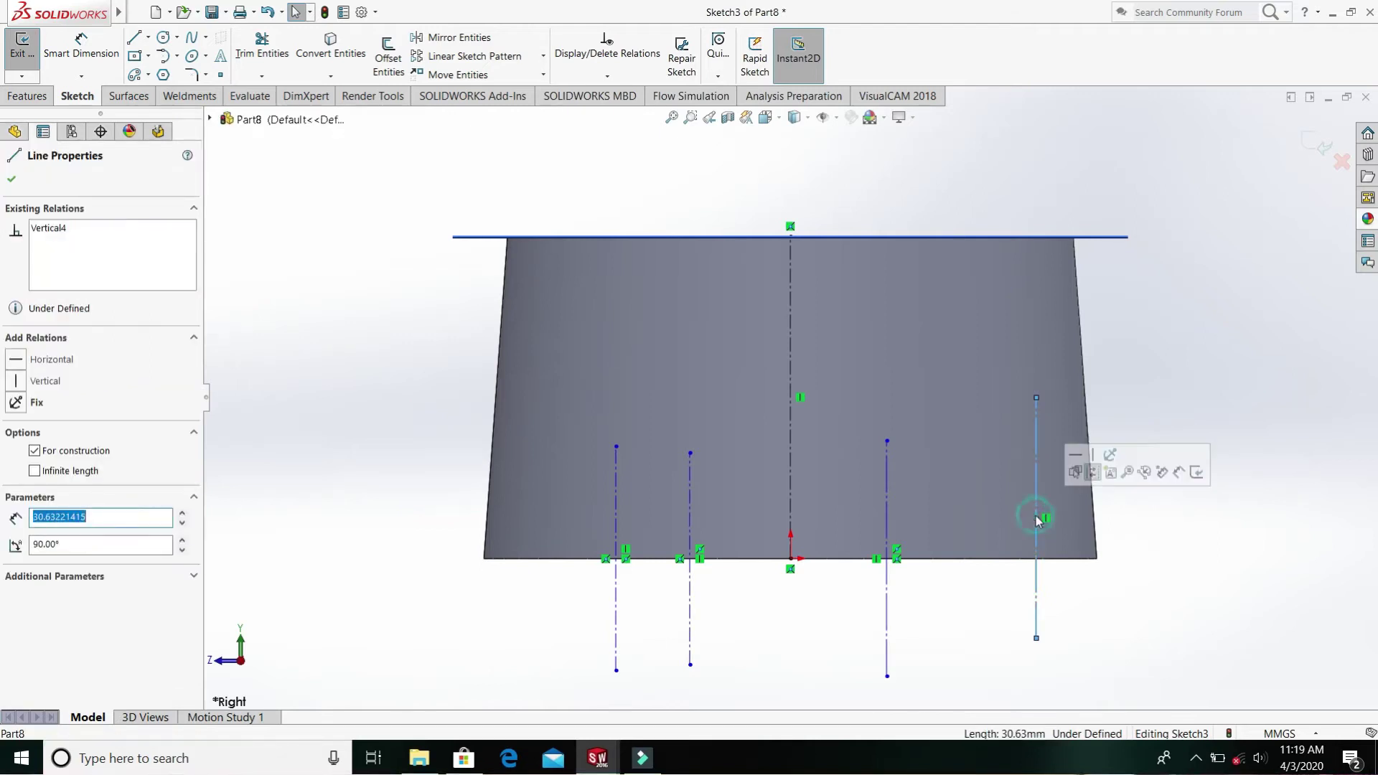
ctrl+click(1037, 518)
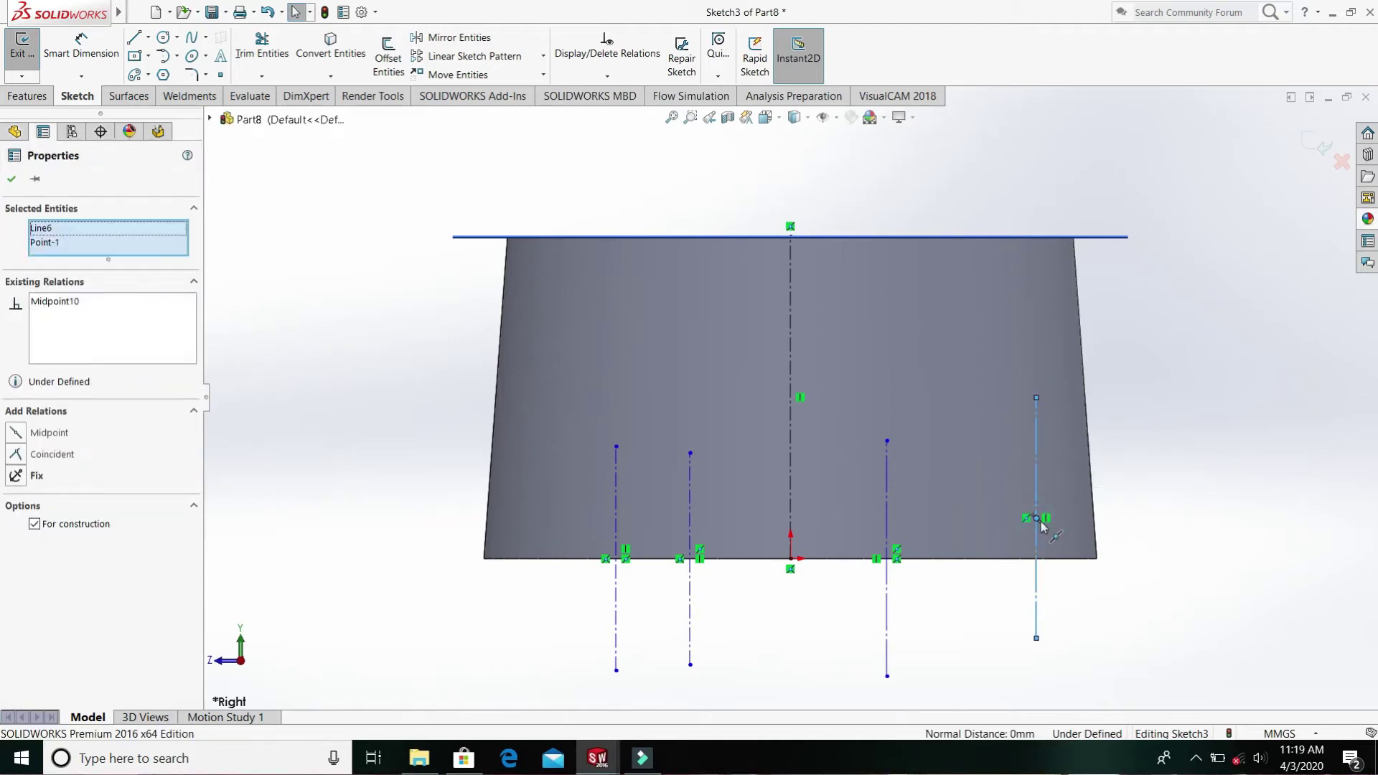
key(Escape)
ctrl+click(1060, 559)
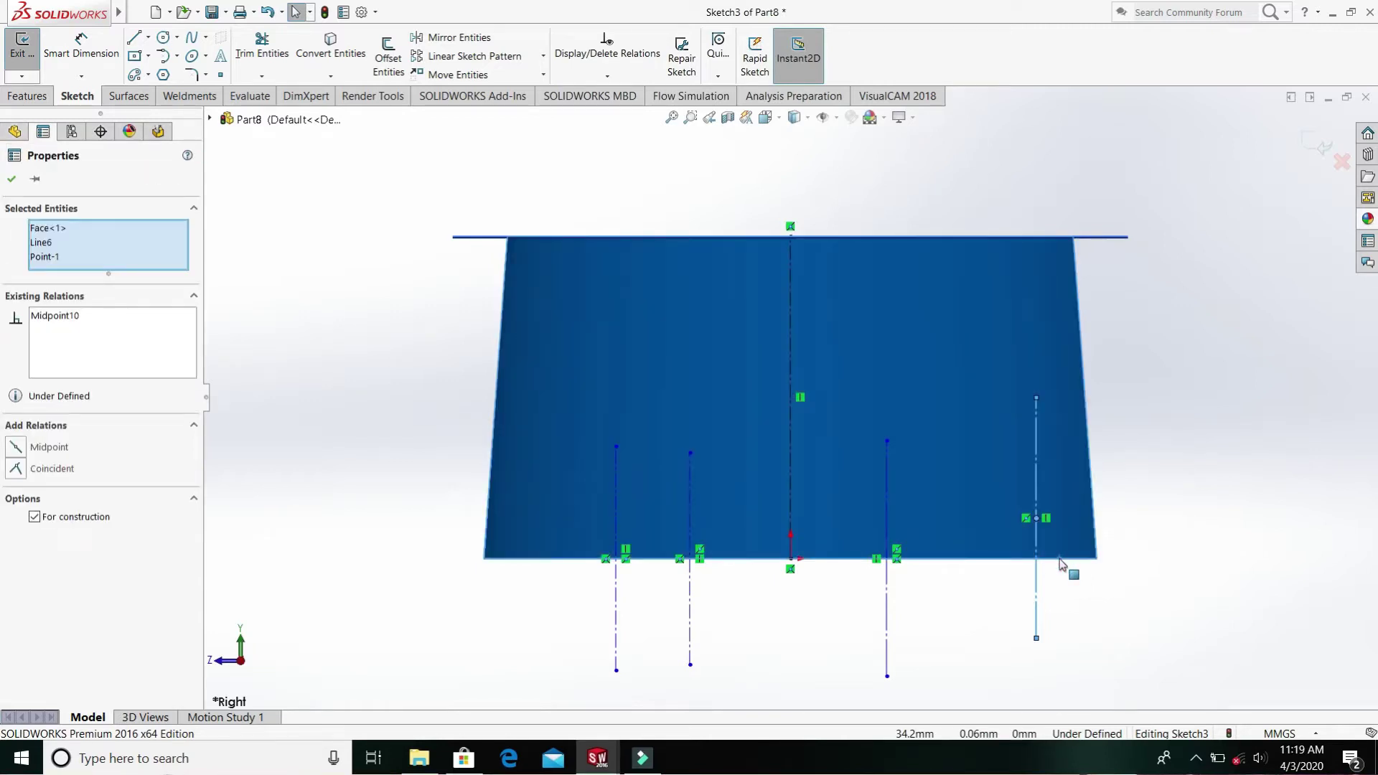
key(Escape)
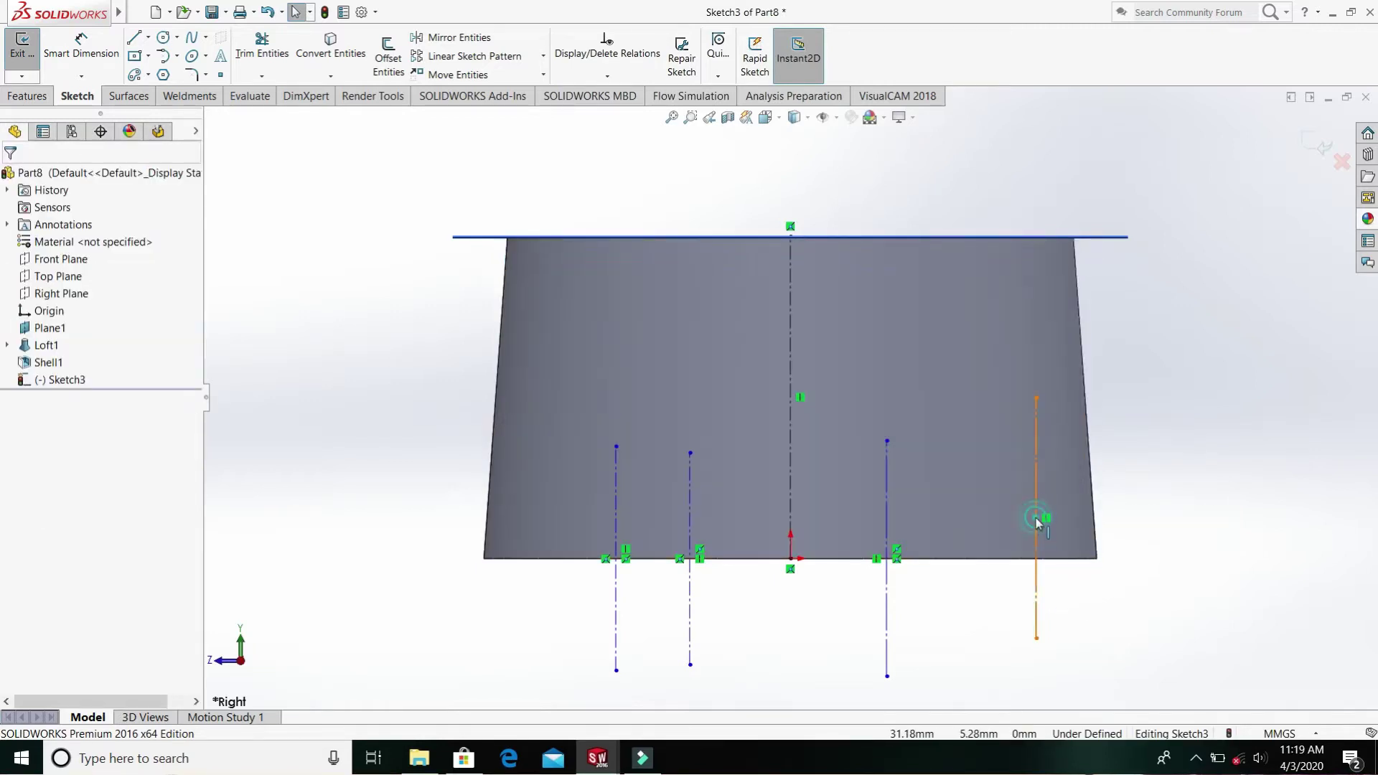
- Make the fourth line's midpoint coincident with the tube's bottom edge
click(1037, 521)
drag(1036, 524, 1036, 519)
ctrl+click(1054, 566)
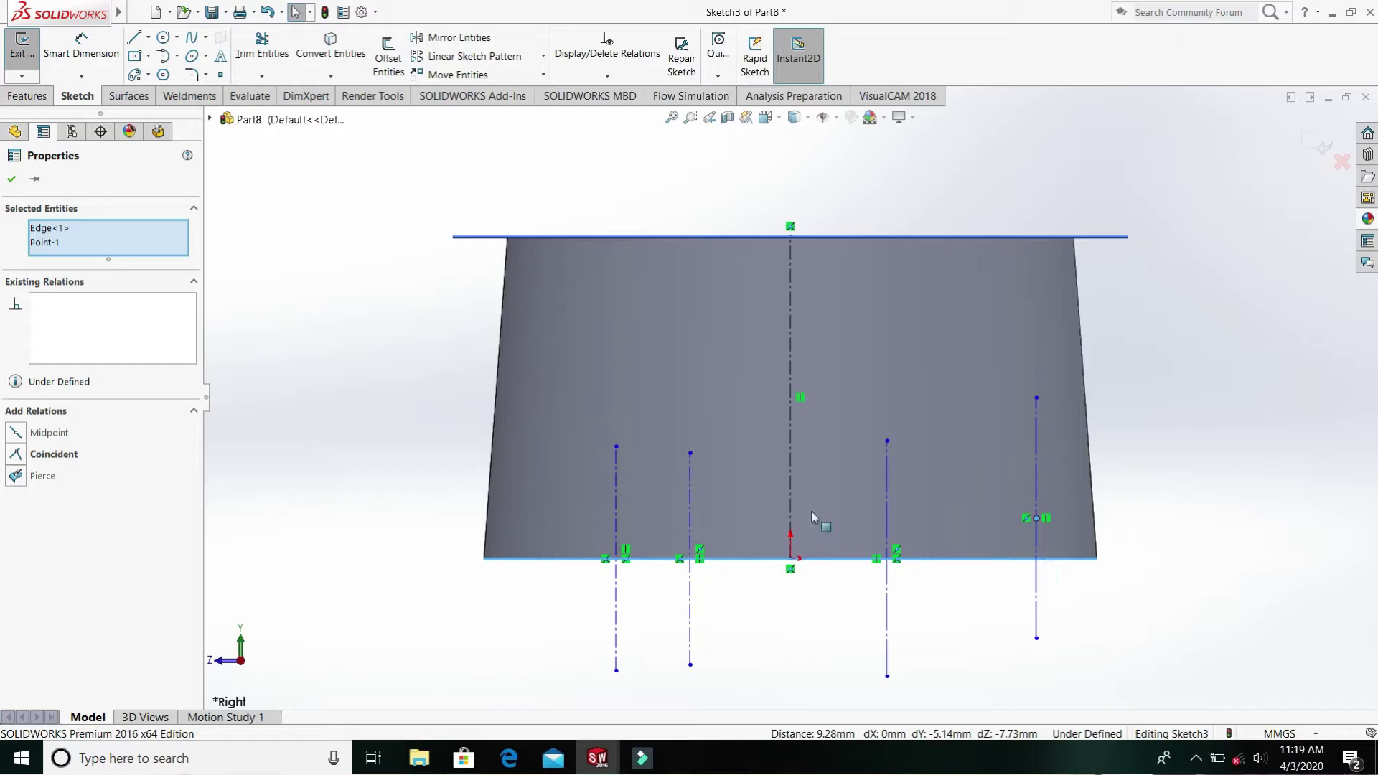
click(54, 454)
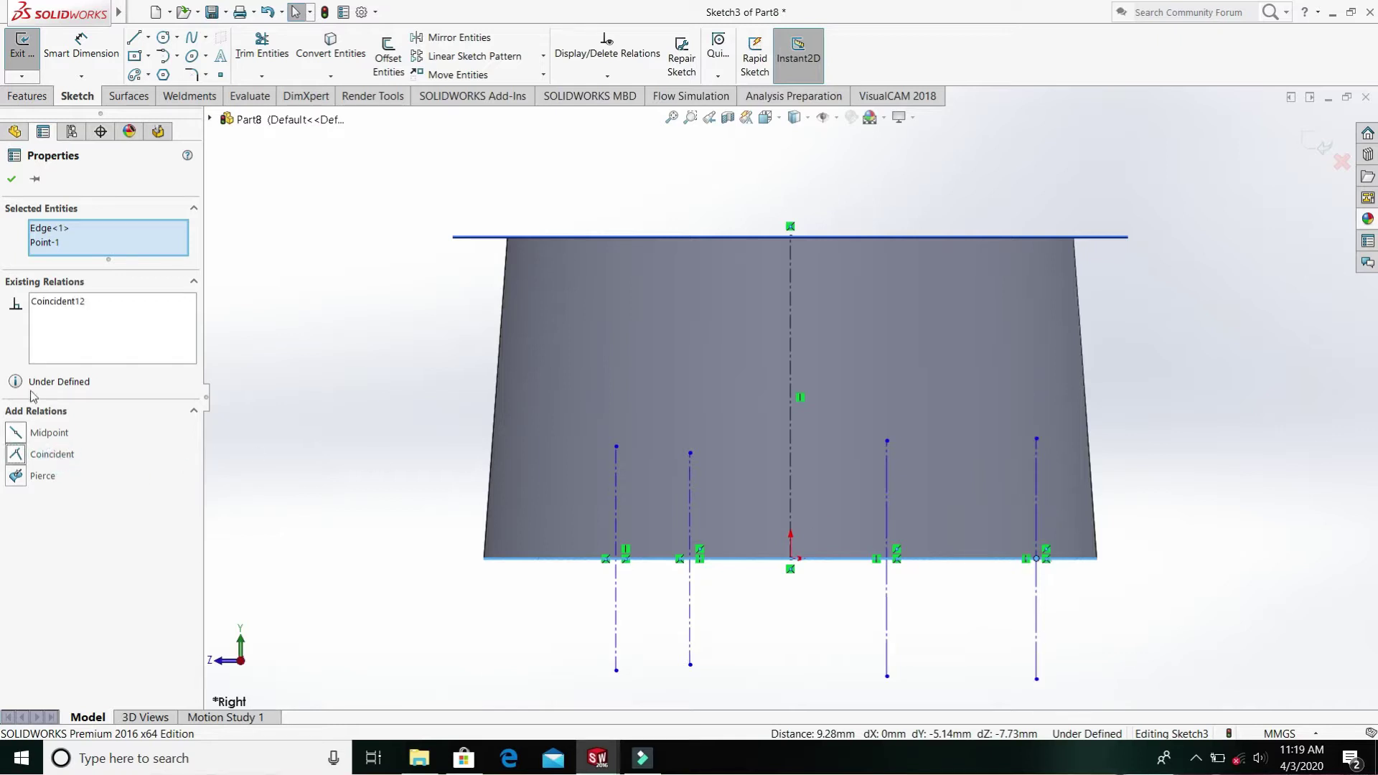
click(11, 180)
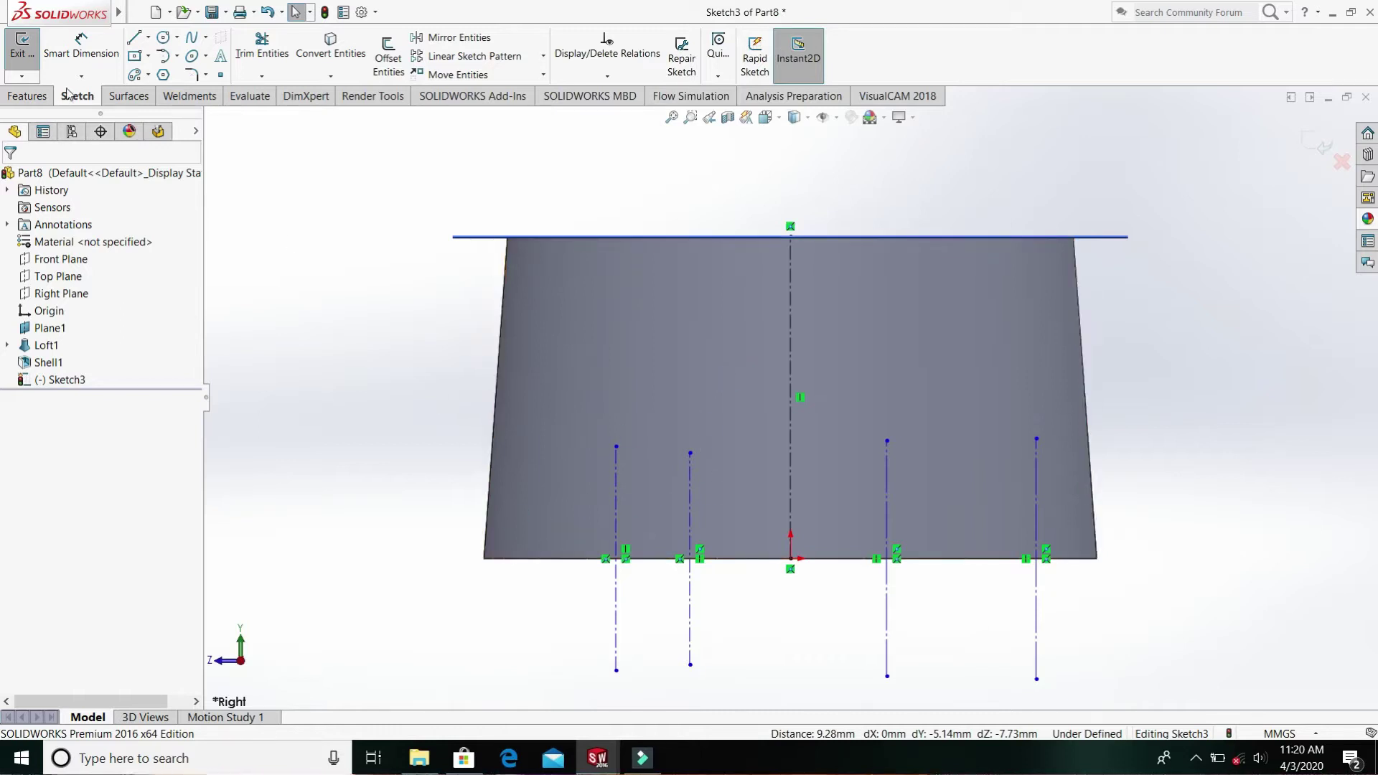
- Offset the leftmost construction line 1.5 mm both ways with arc-capped ends to form a slot
click(389, 58)
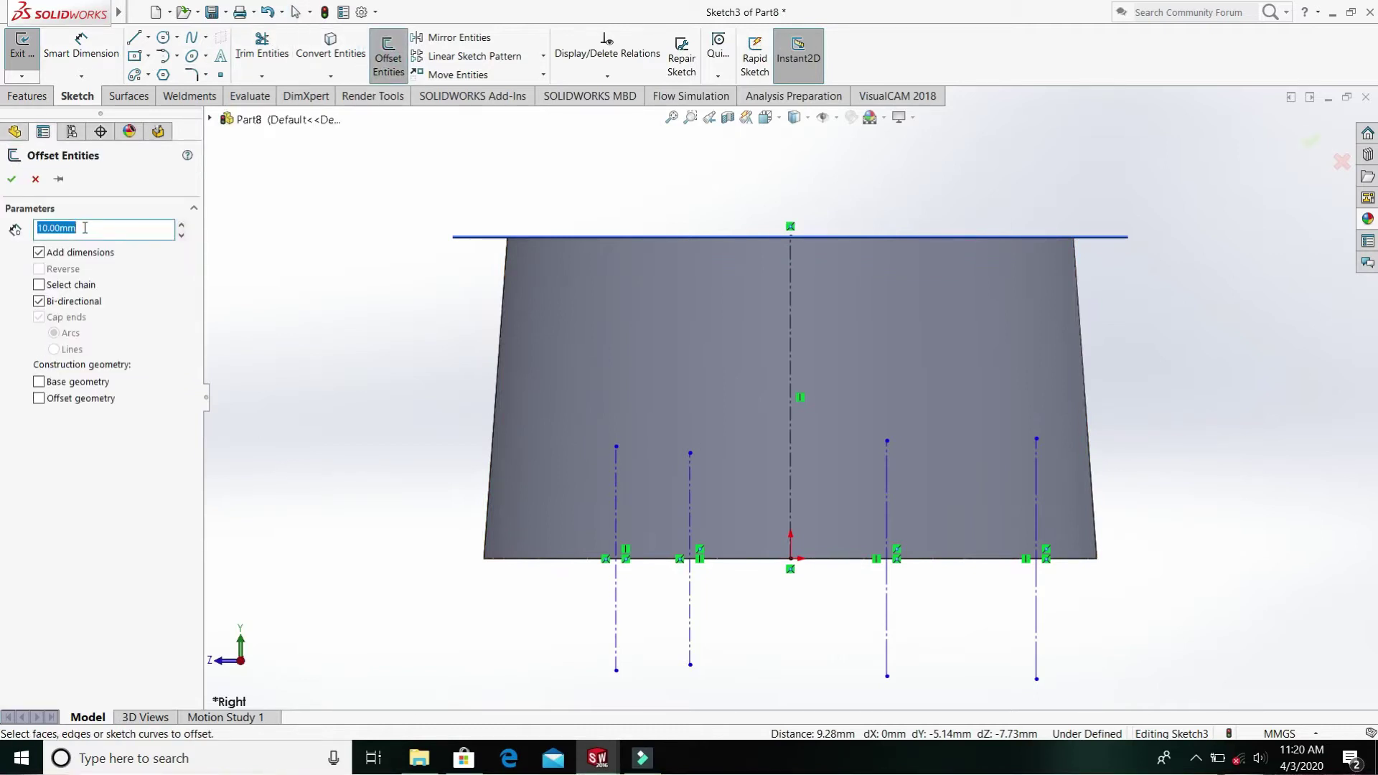
text(1.5)
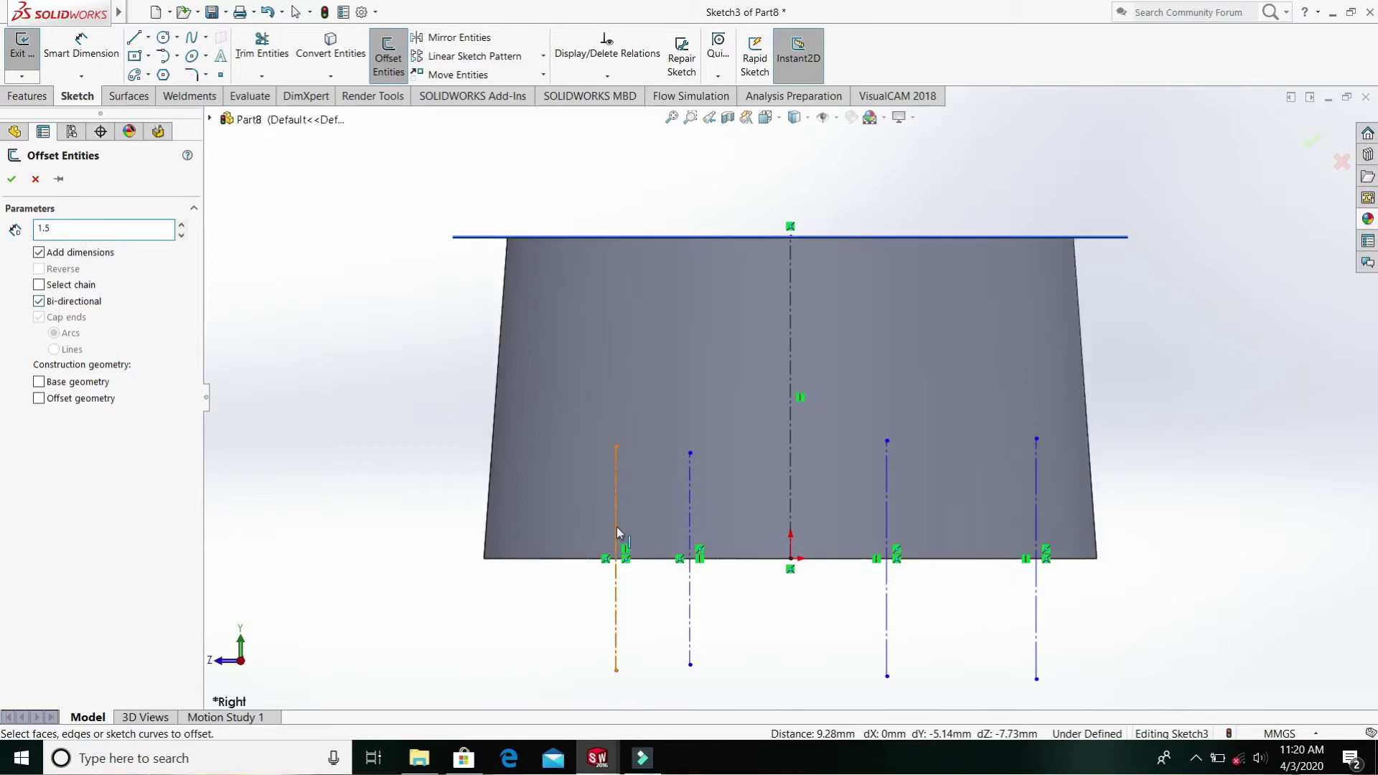
click(617, 532)
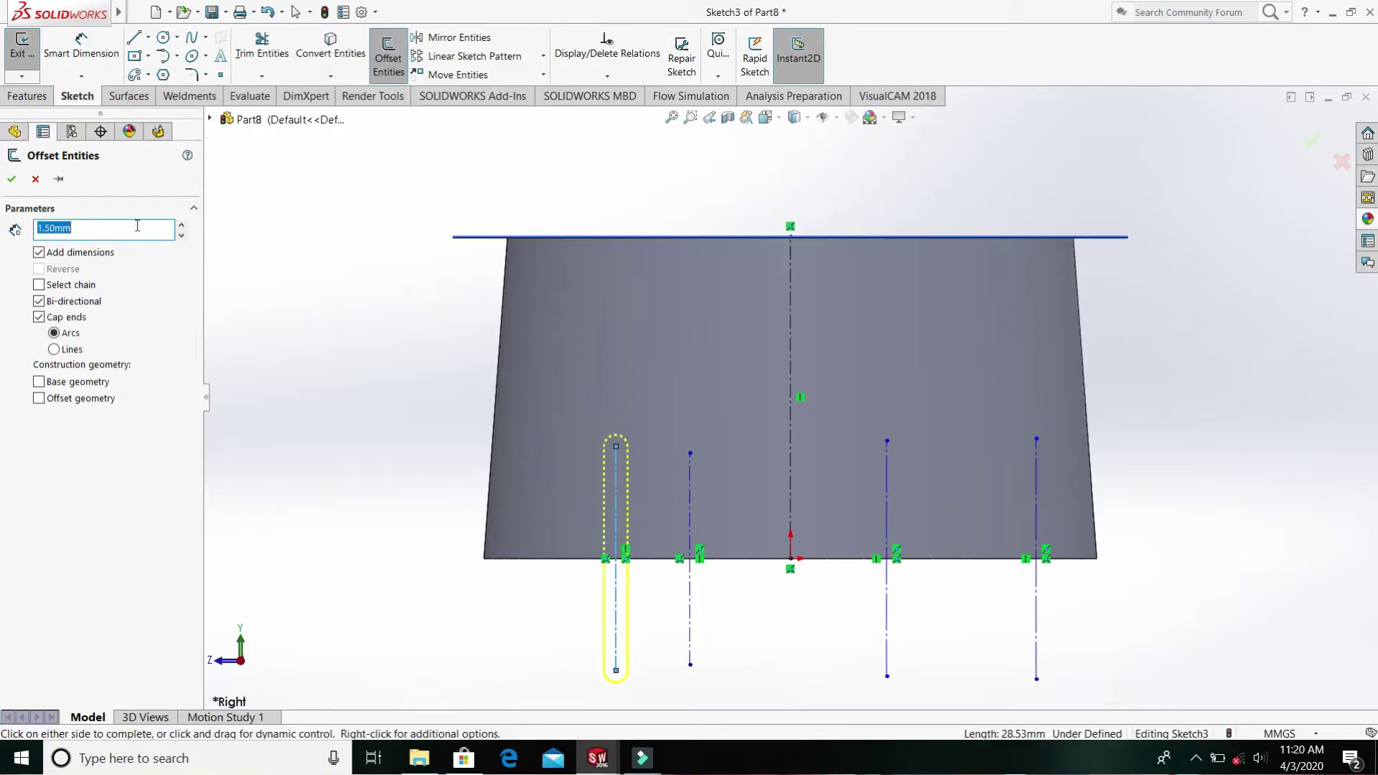
click(14, 179)
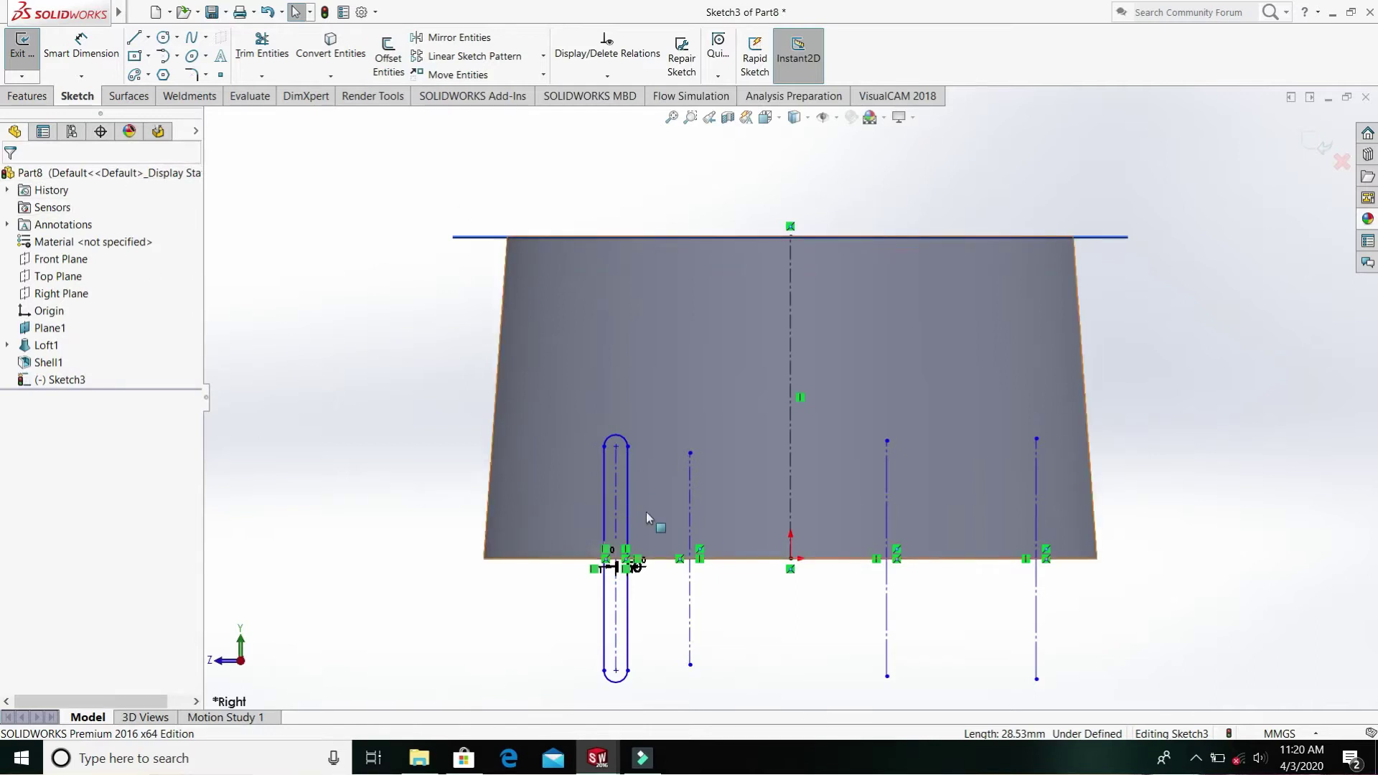
- Dimension the first slot's top arc centre 21.60 mm above the tube's bottom edge
click(96, 61)
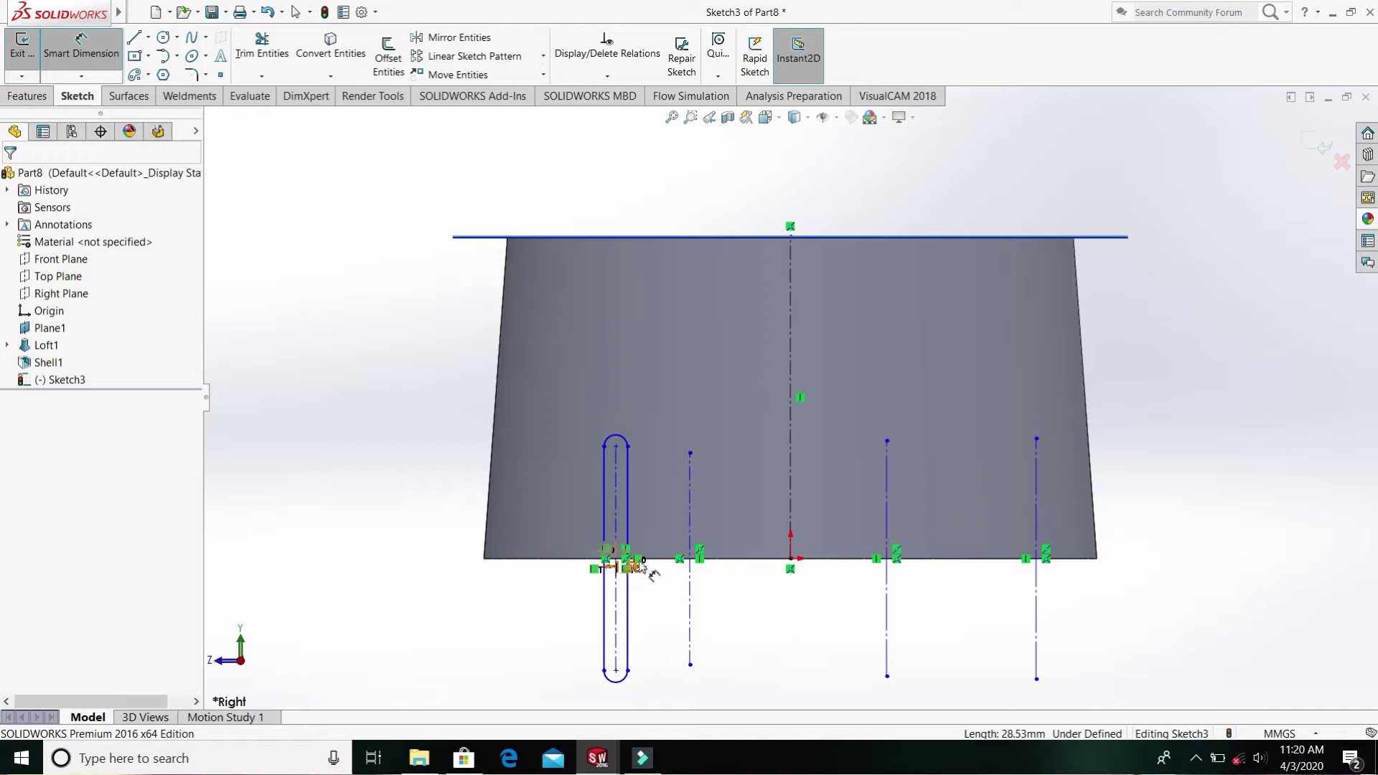
scroll(639, 567, down, 5)
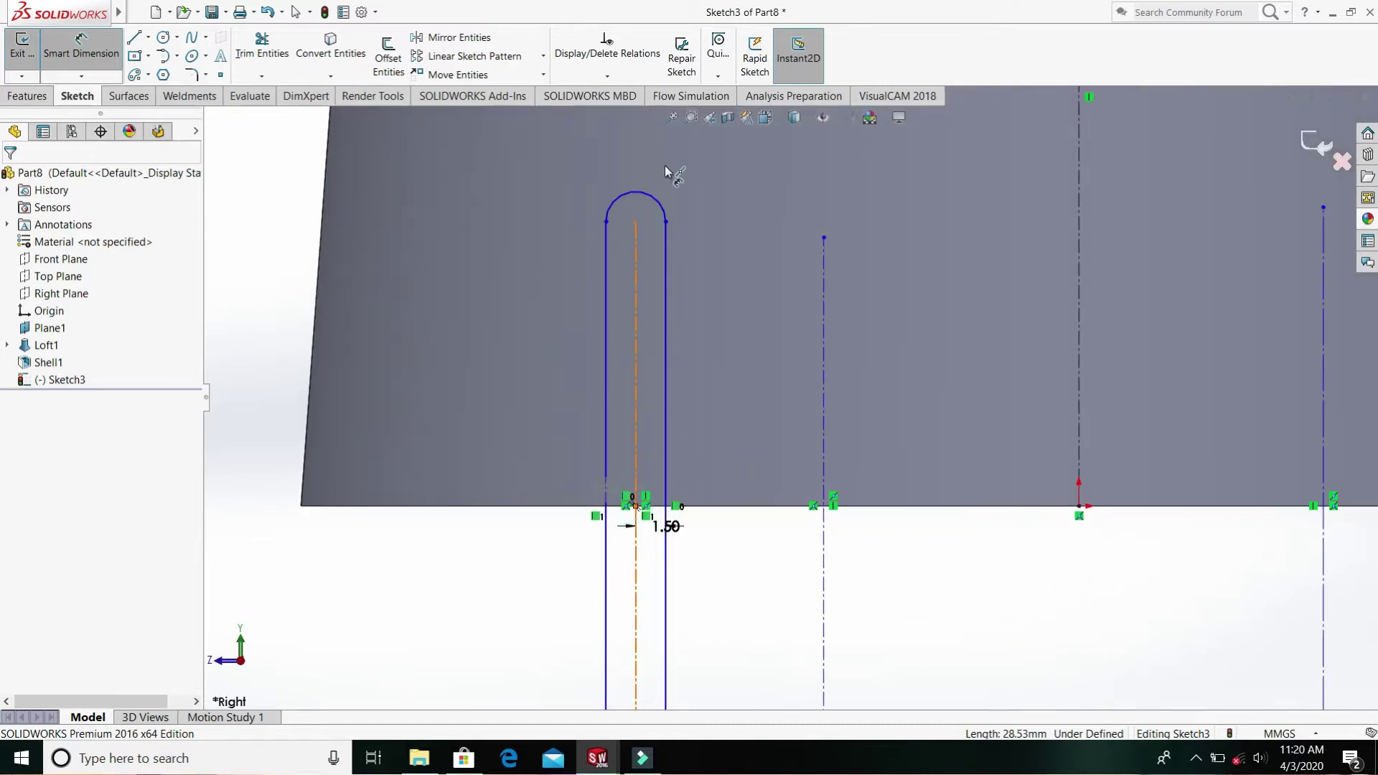
click(636, 236)
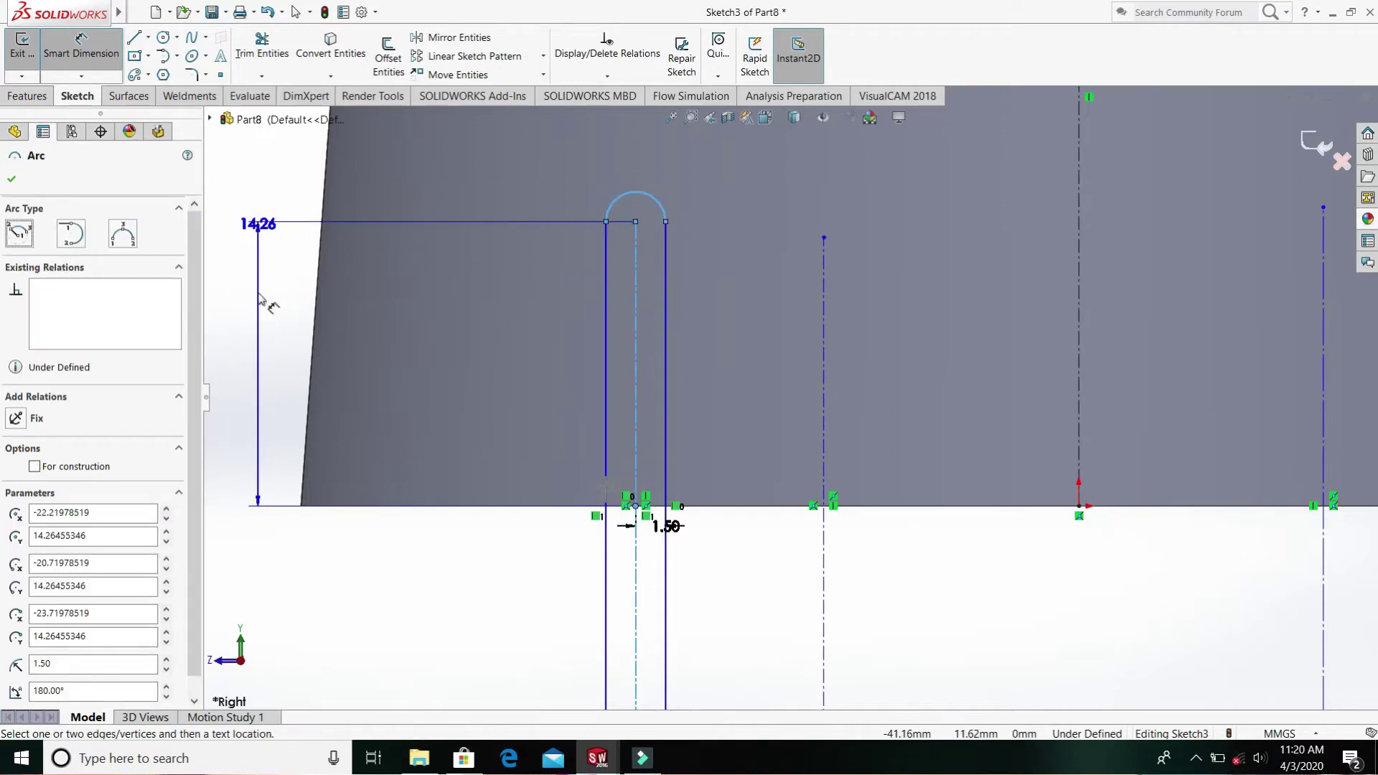
click(273, 315)
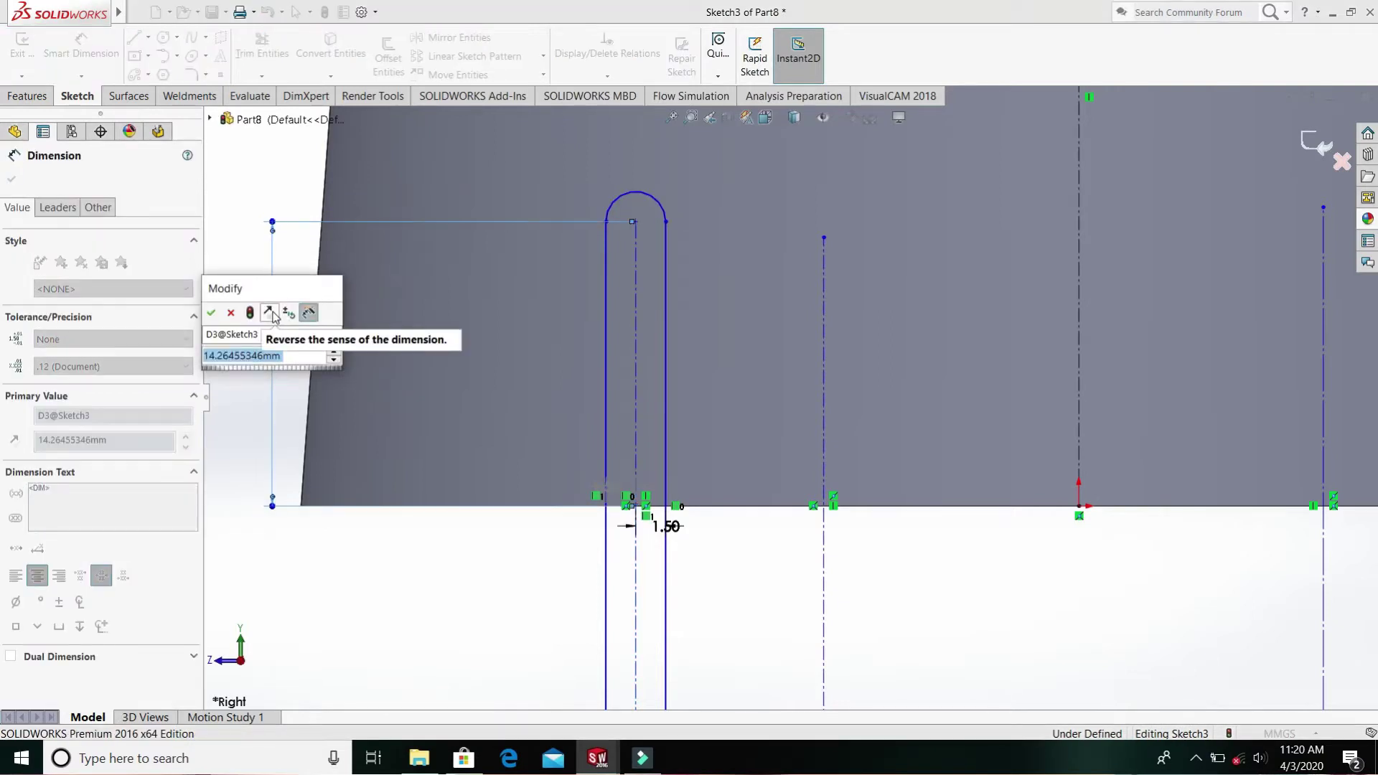
text(21.)
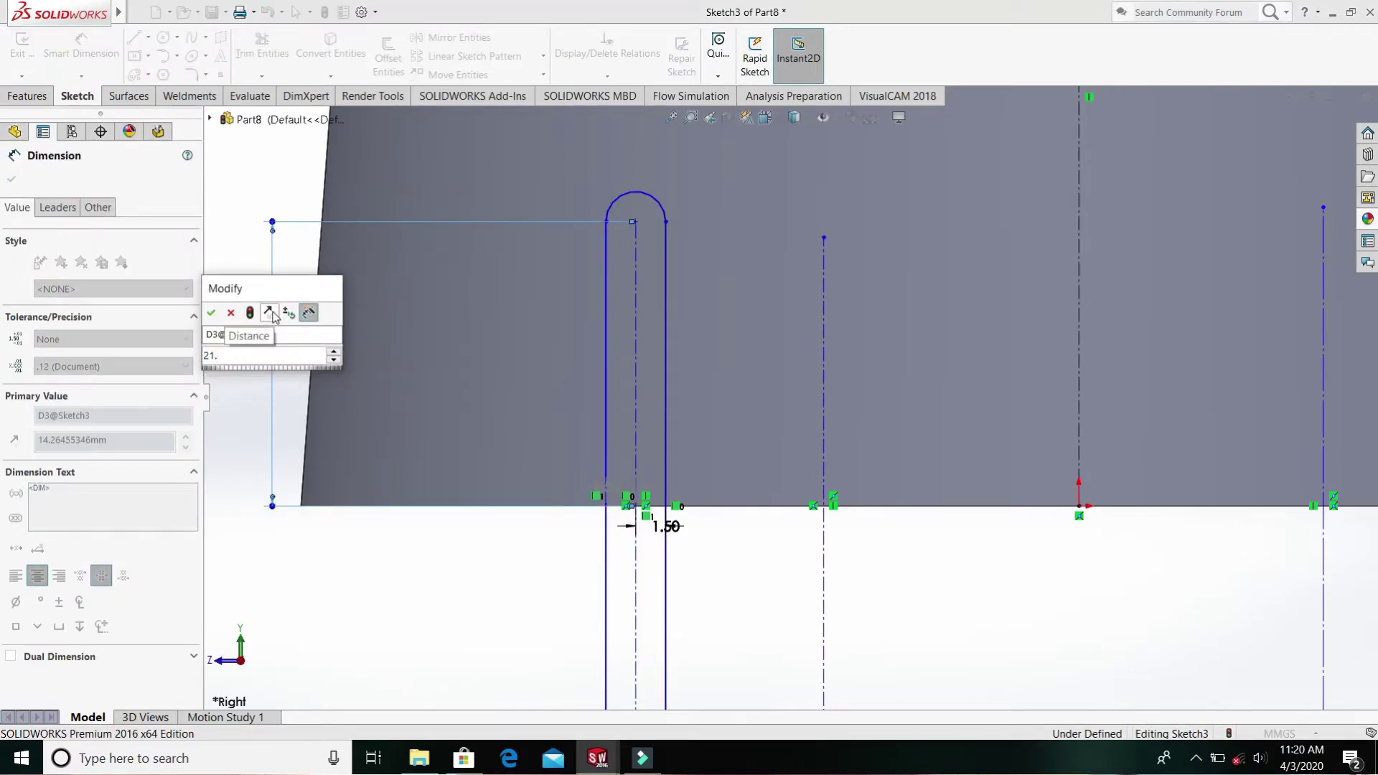
text(6)
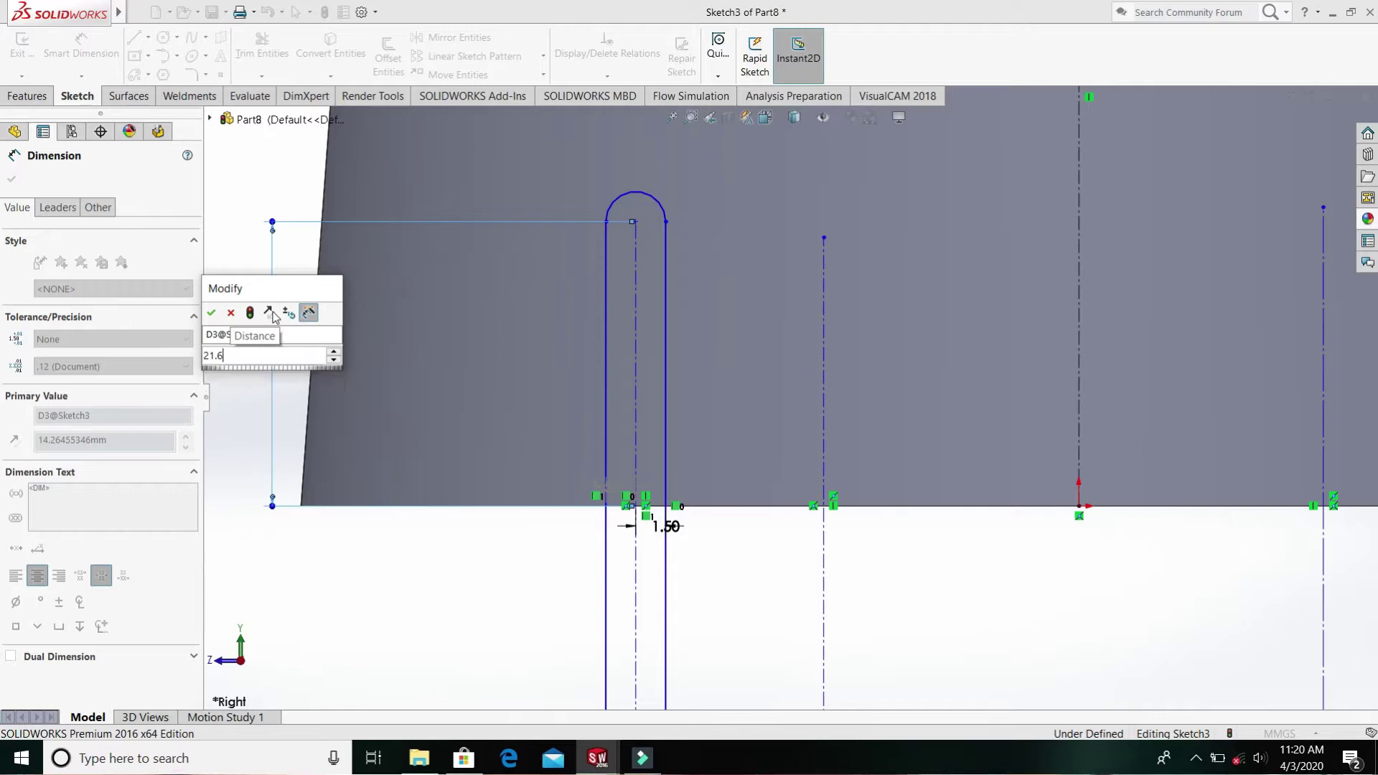
key(Return)
key(z)
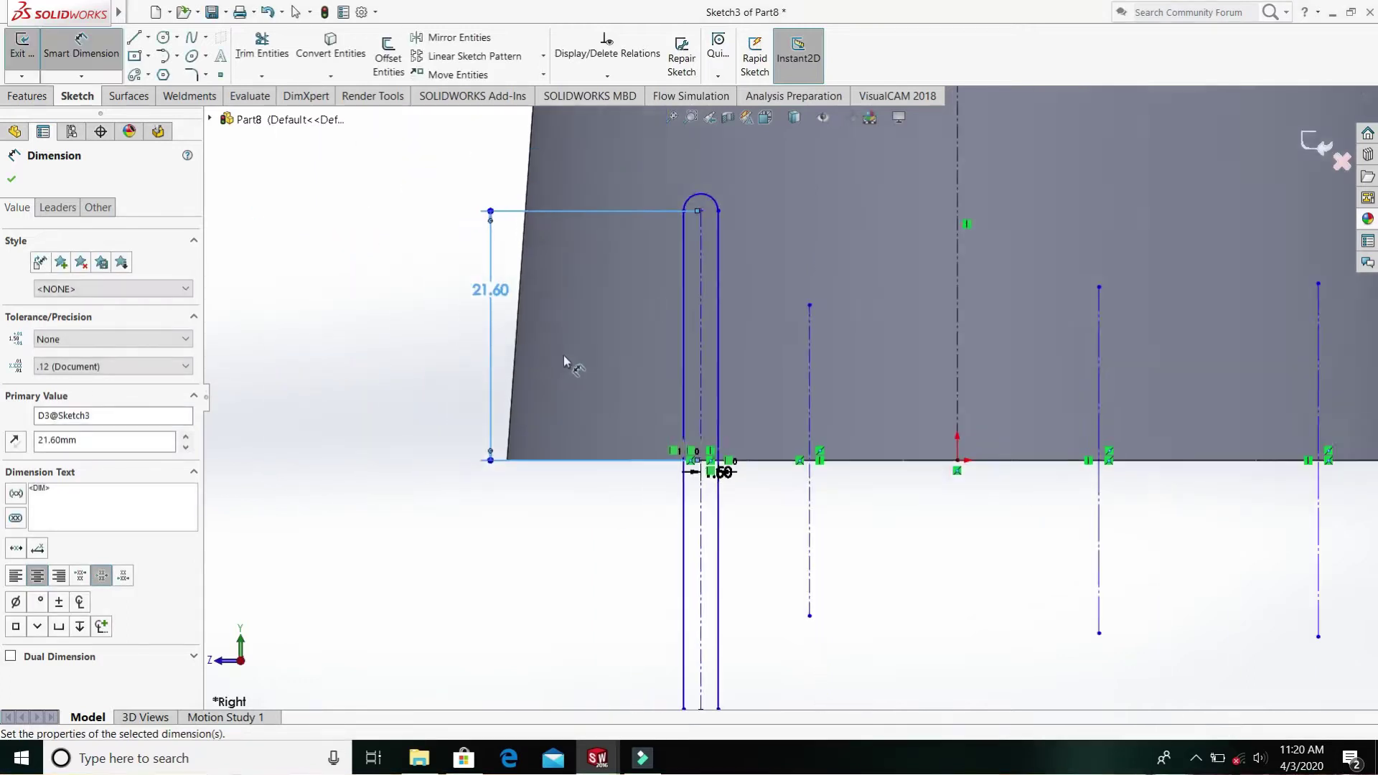
key(z)
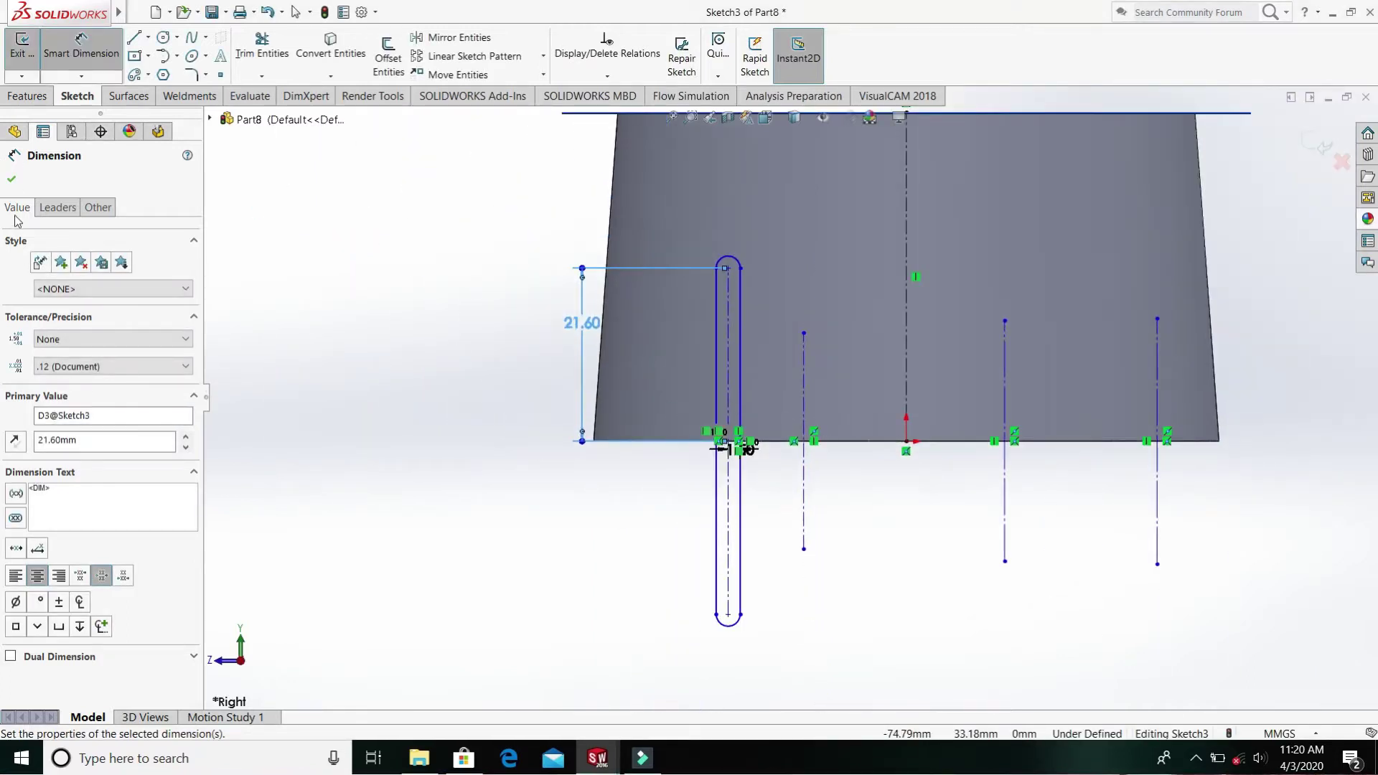
click(13, 181)
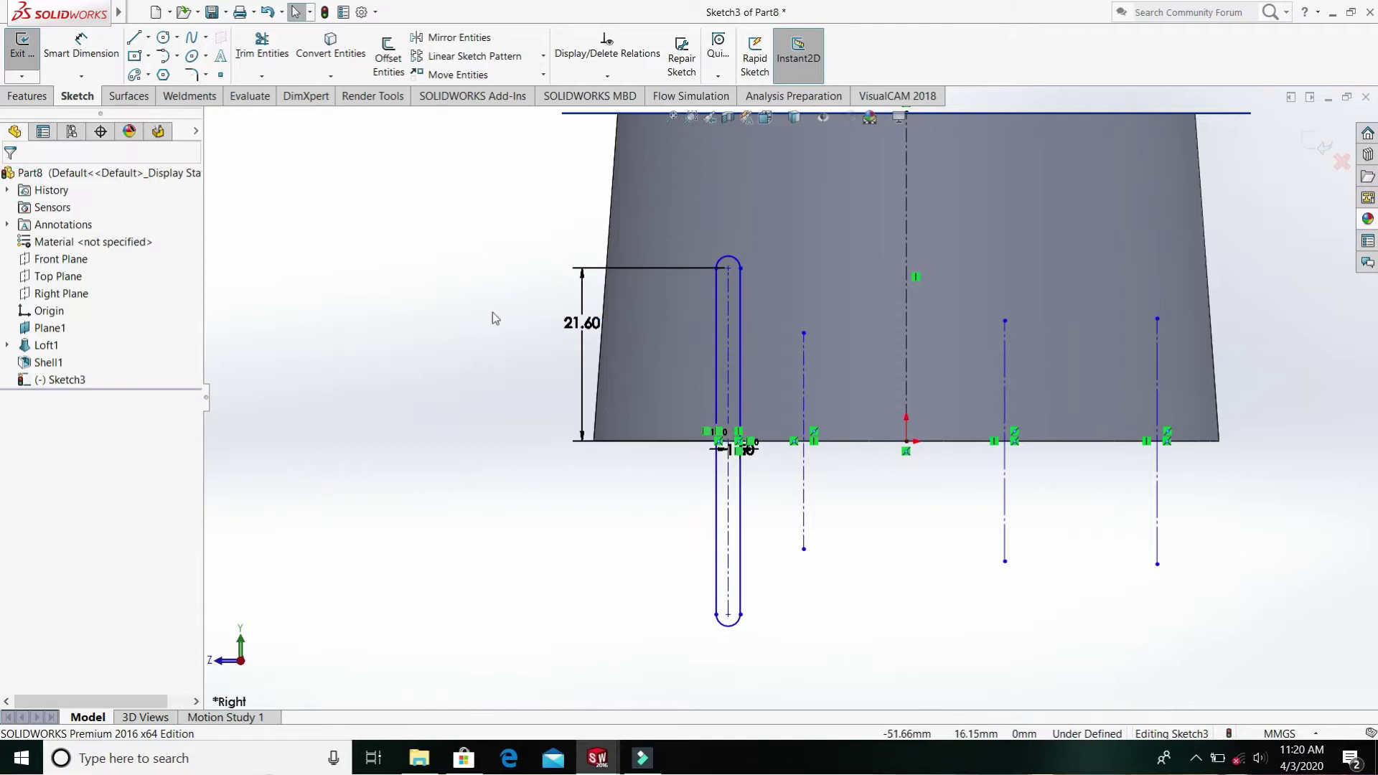
- Offset the second, third and rightmost construction lines into 1.5 mm arc-capped slots
click(803, 371)
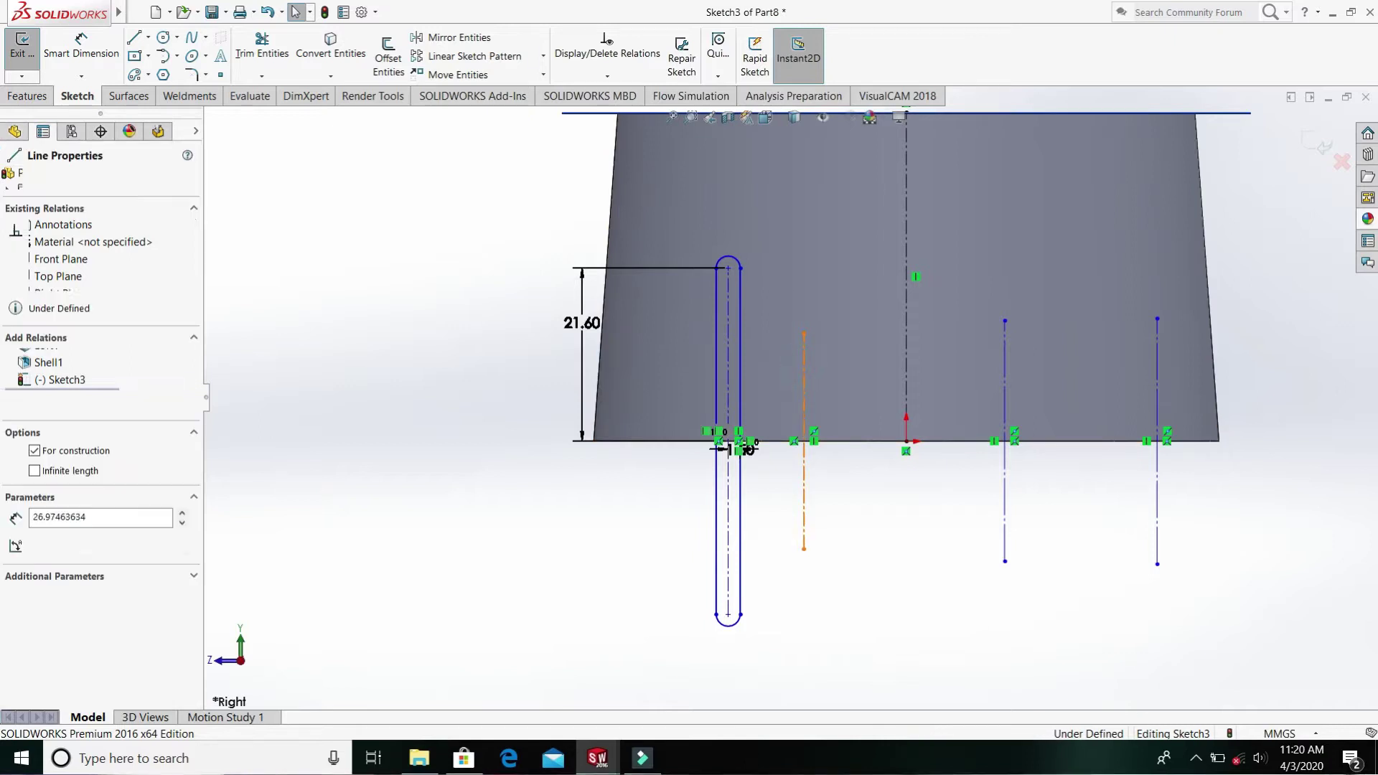
click(389, 54)
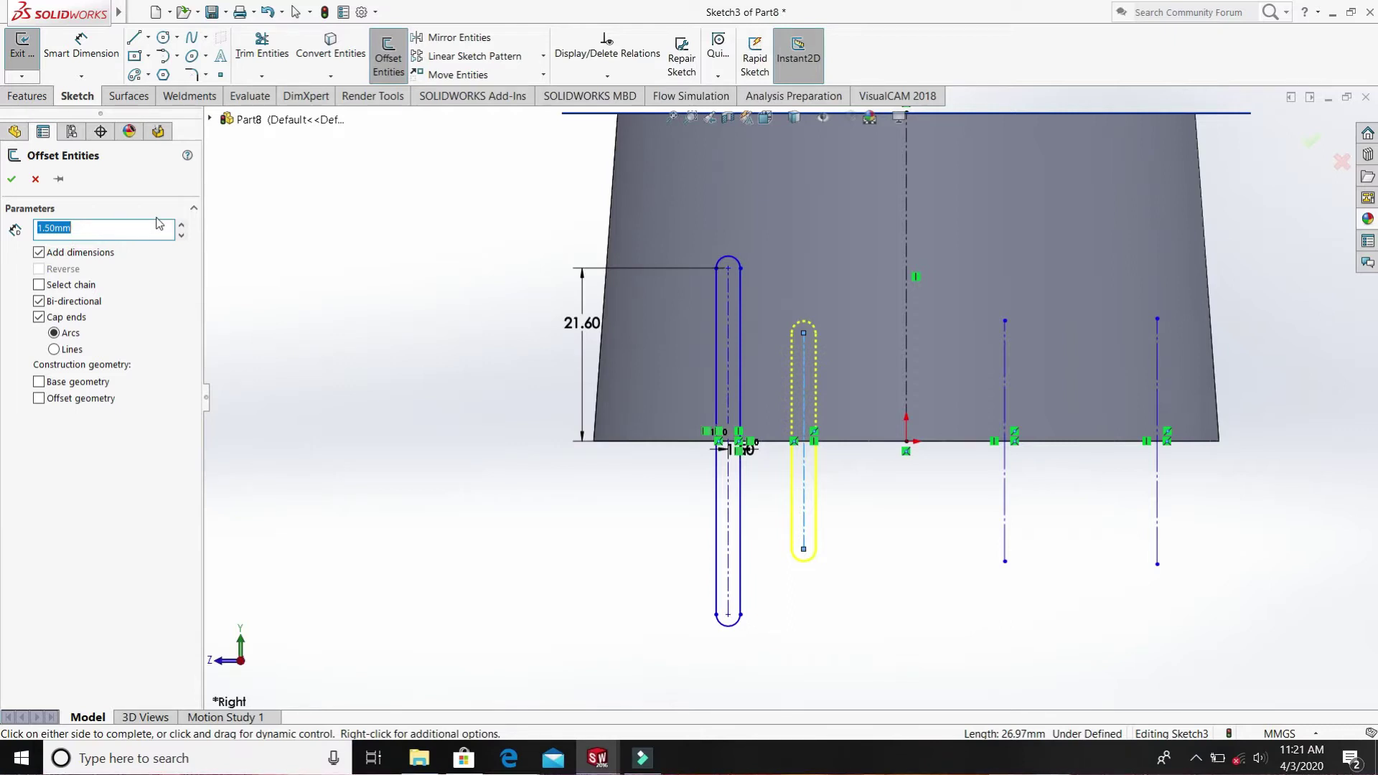
click(13, 179)
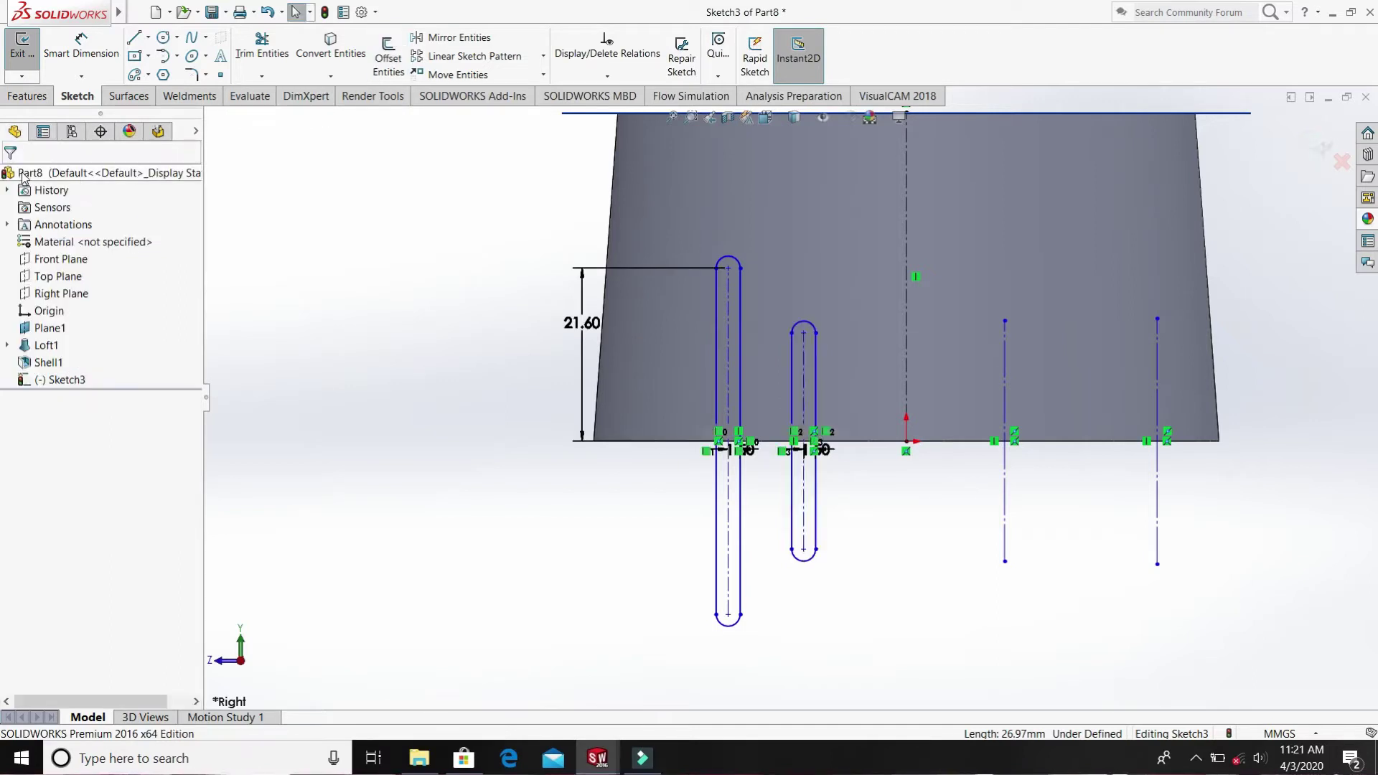
click(1005, 379)
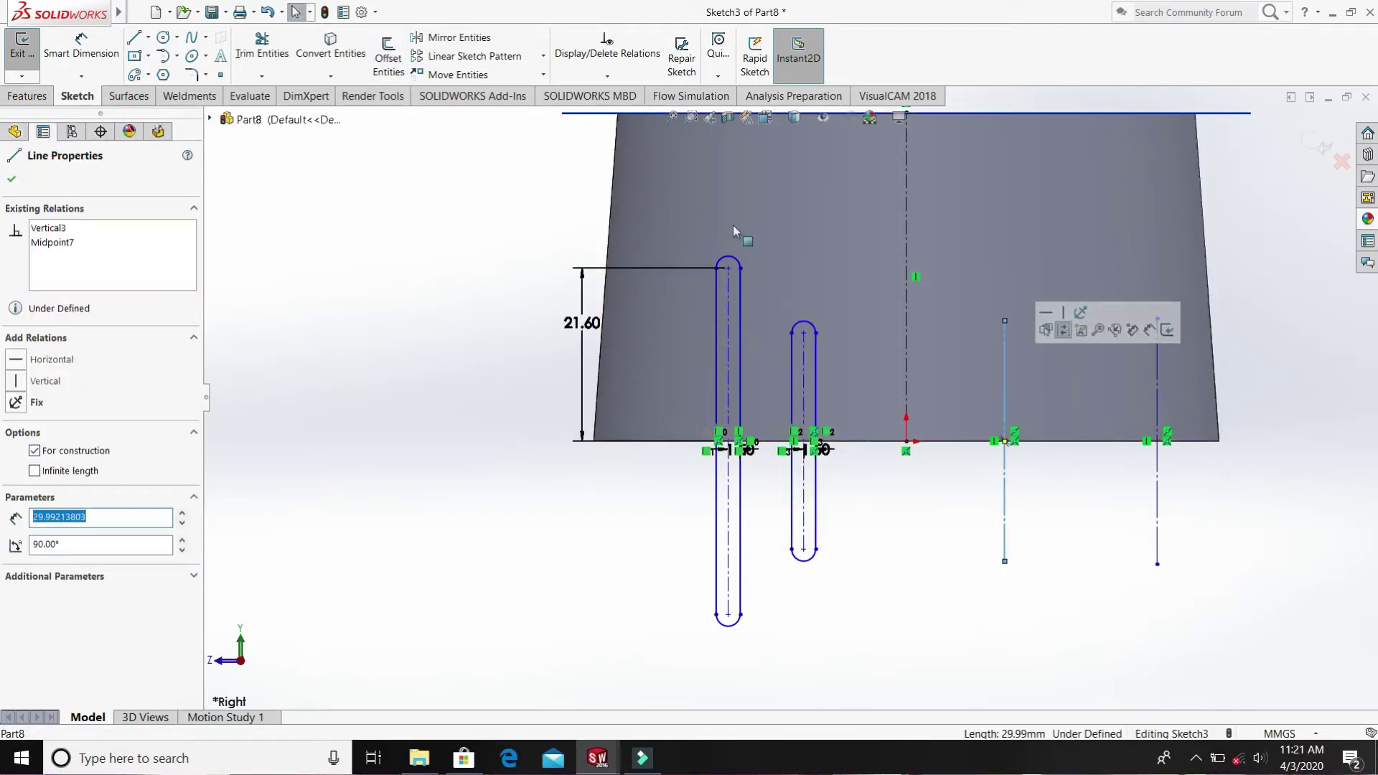
click(380, 64)
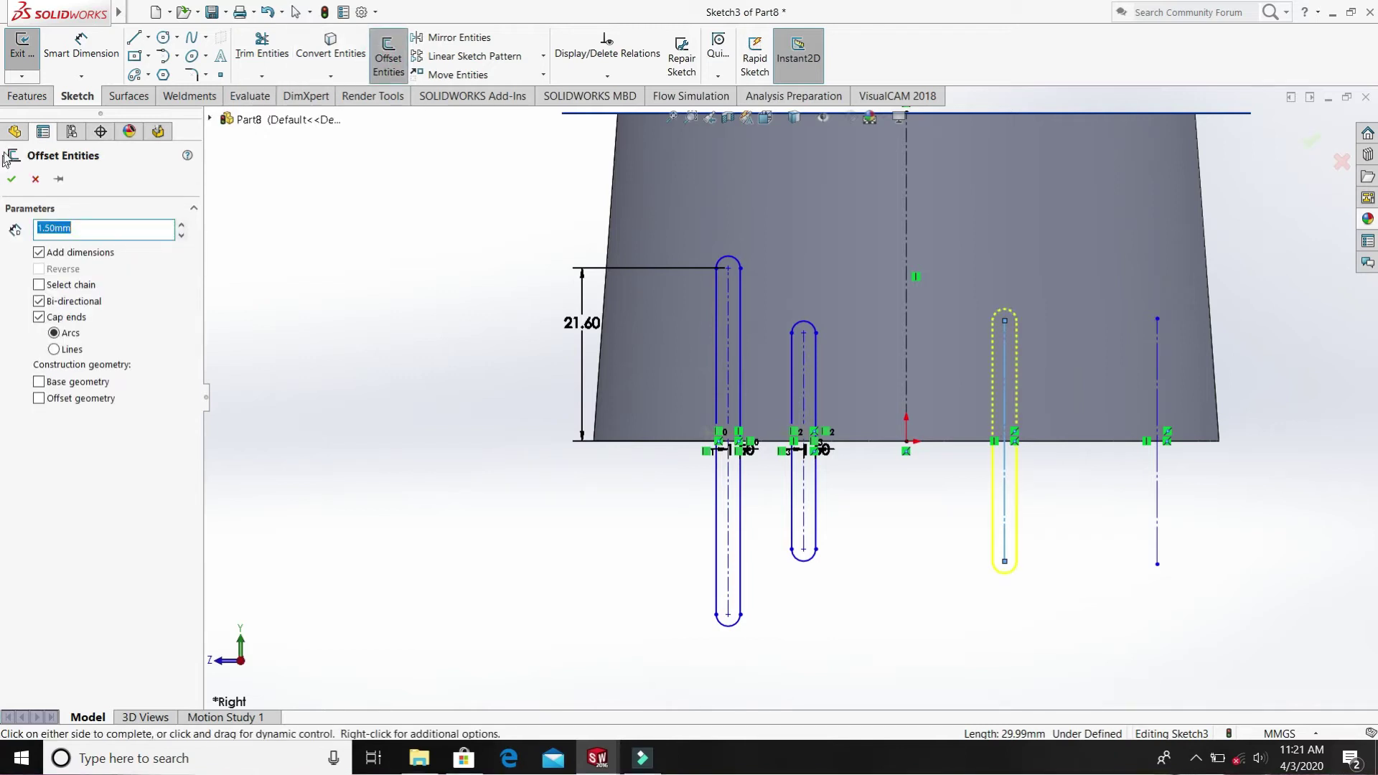
click(10, 180)
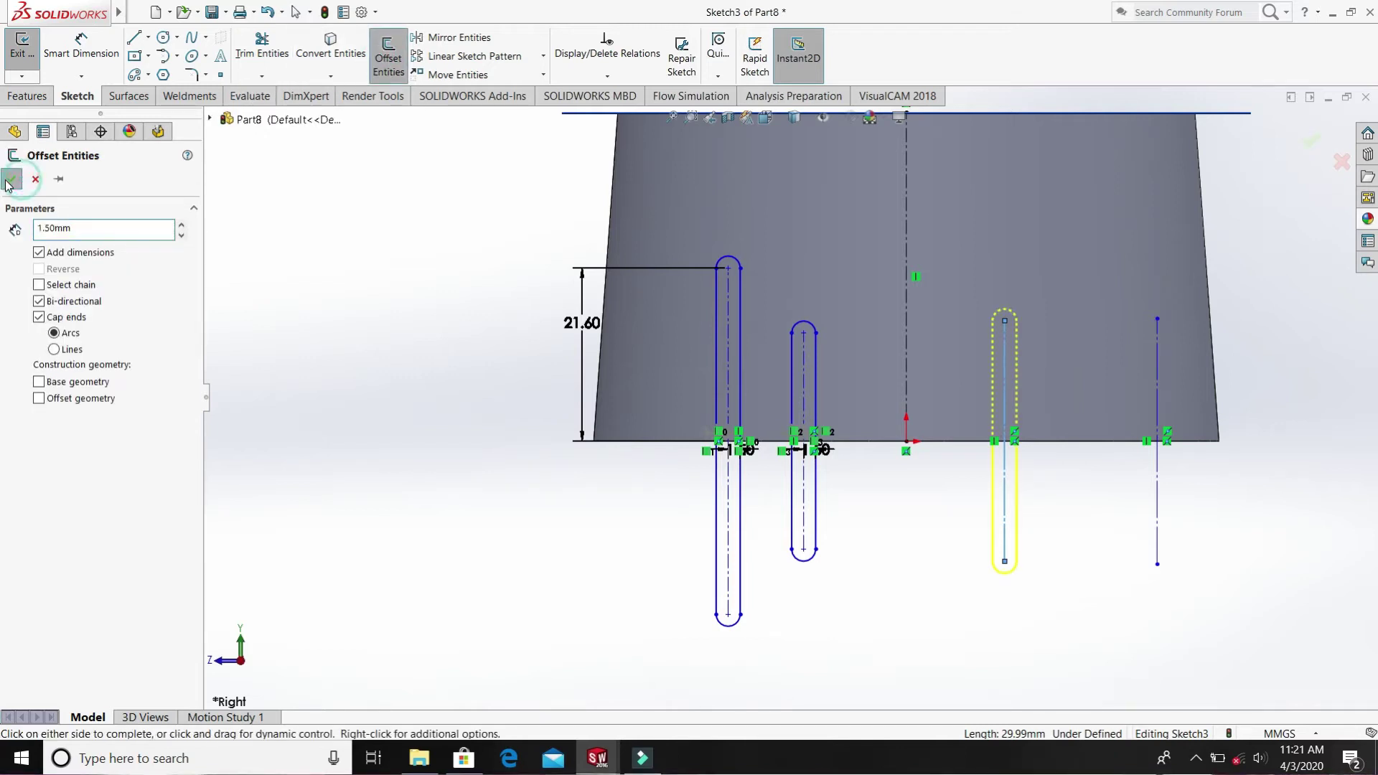
click(1157, 391)
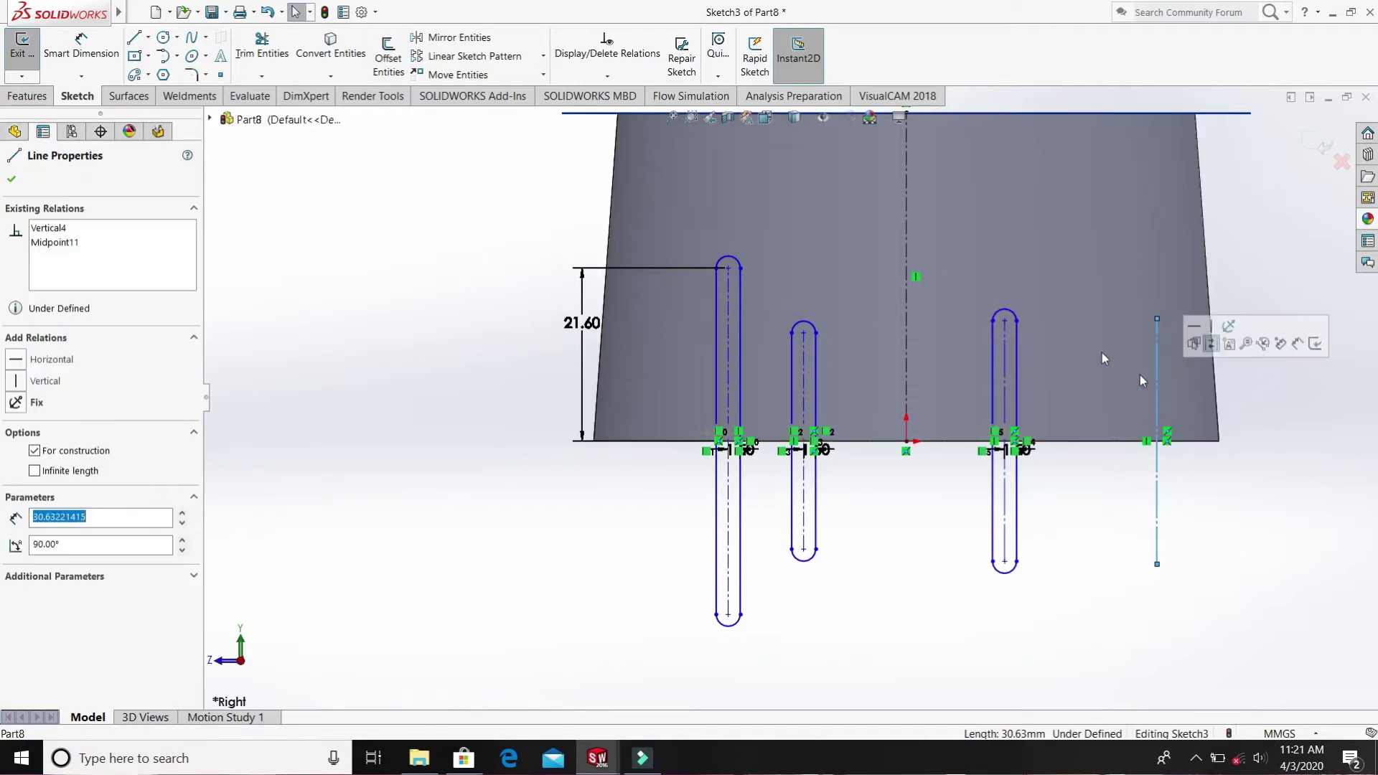
click(390, 54)
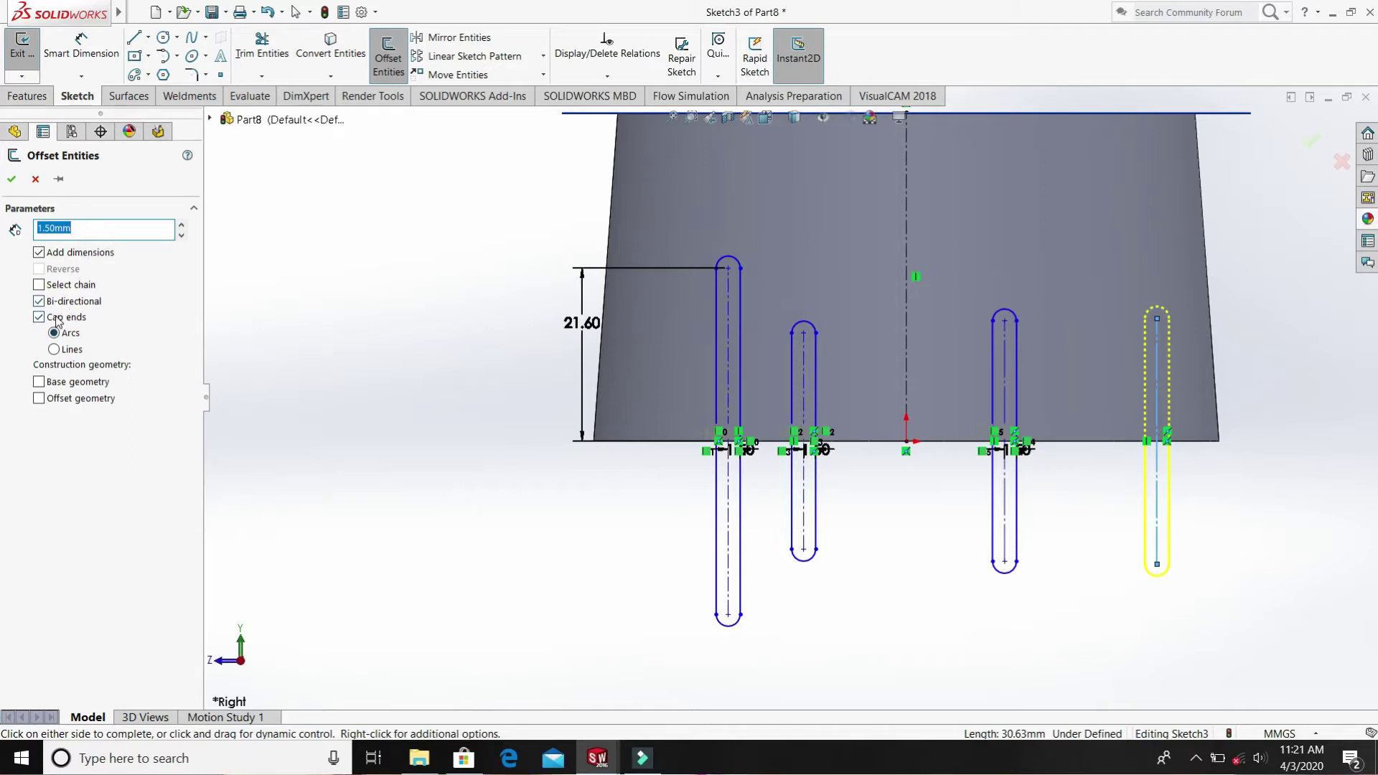
click(73, 352)
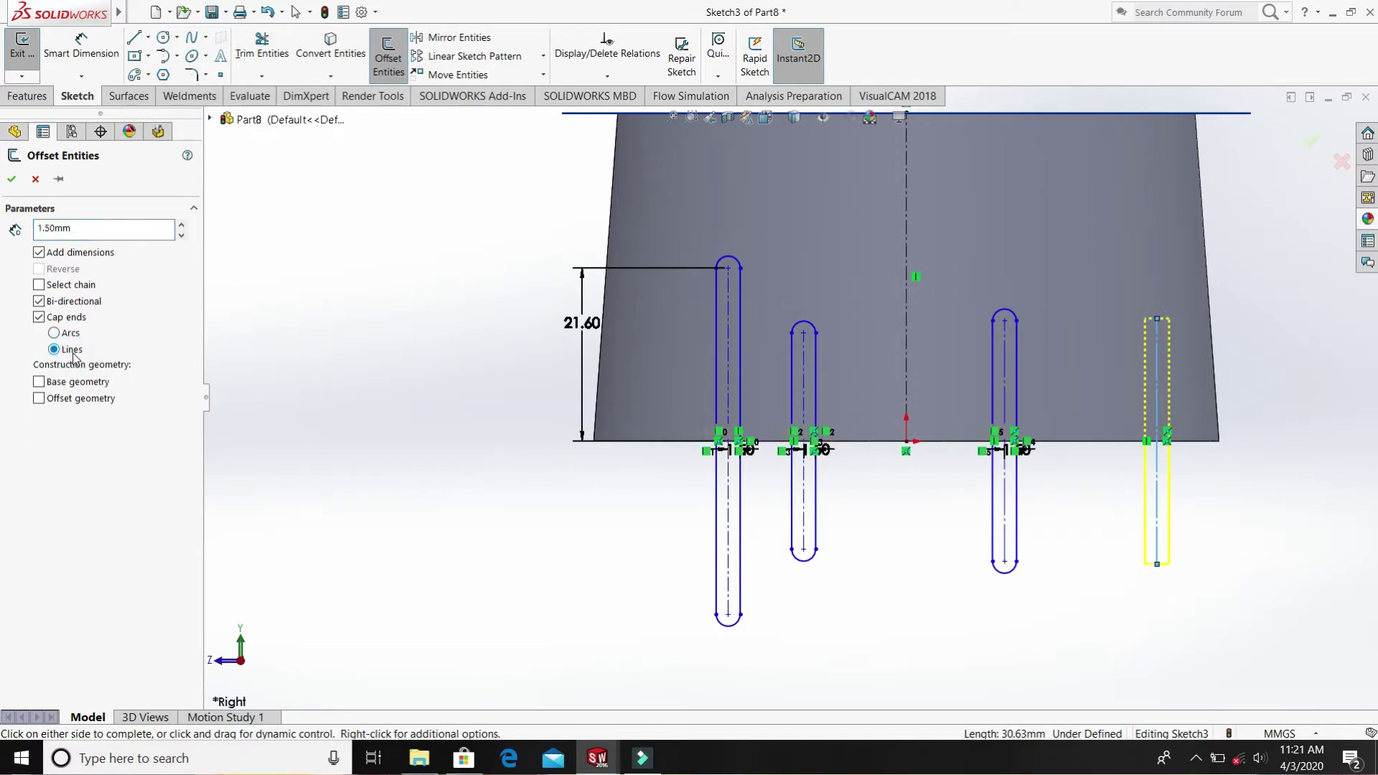
click(73, 336)
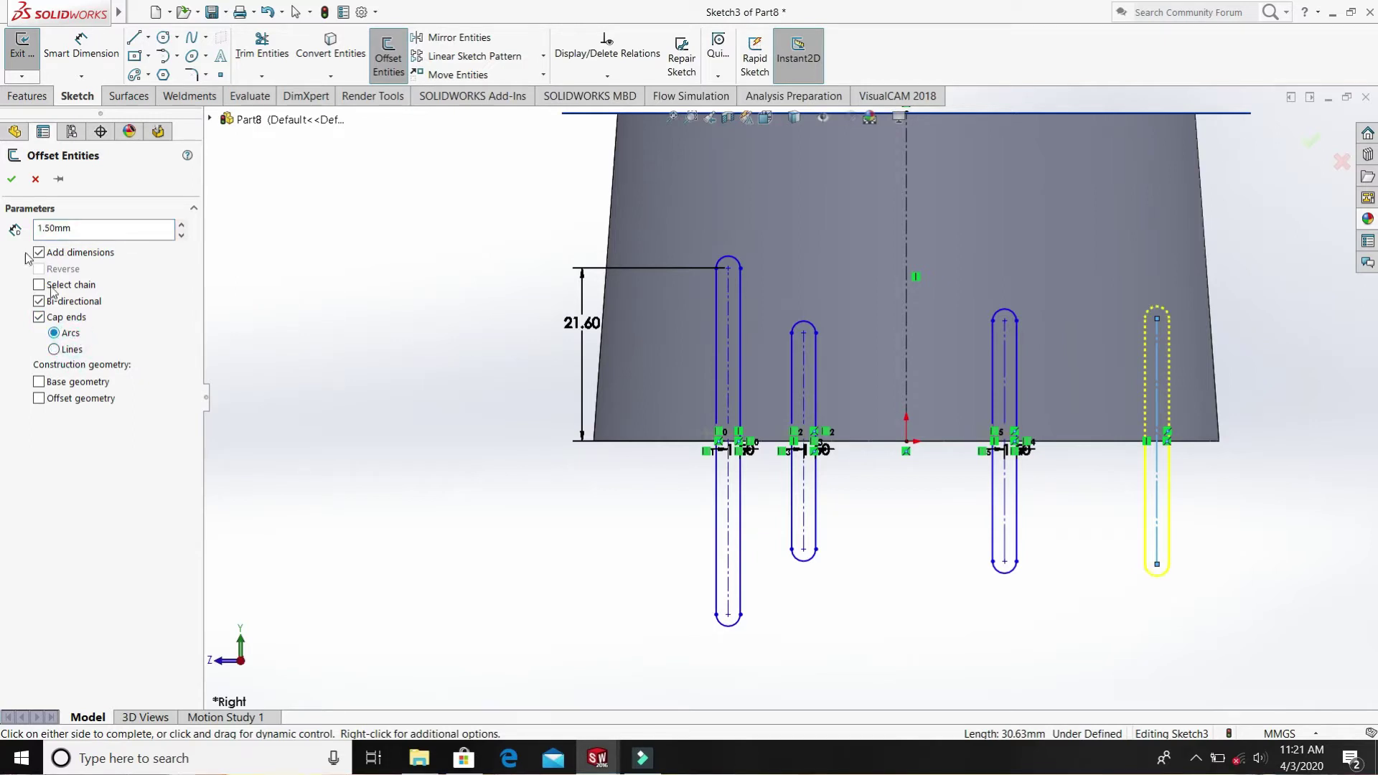
click(13, 179)
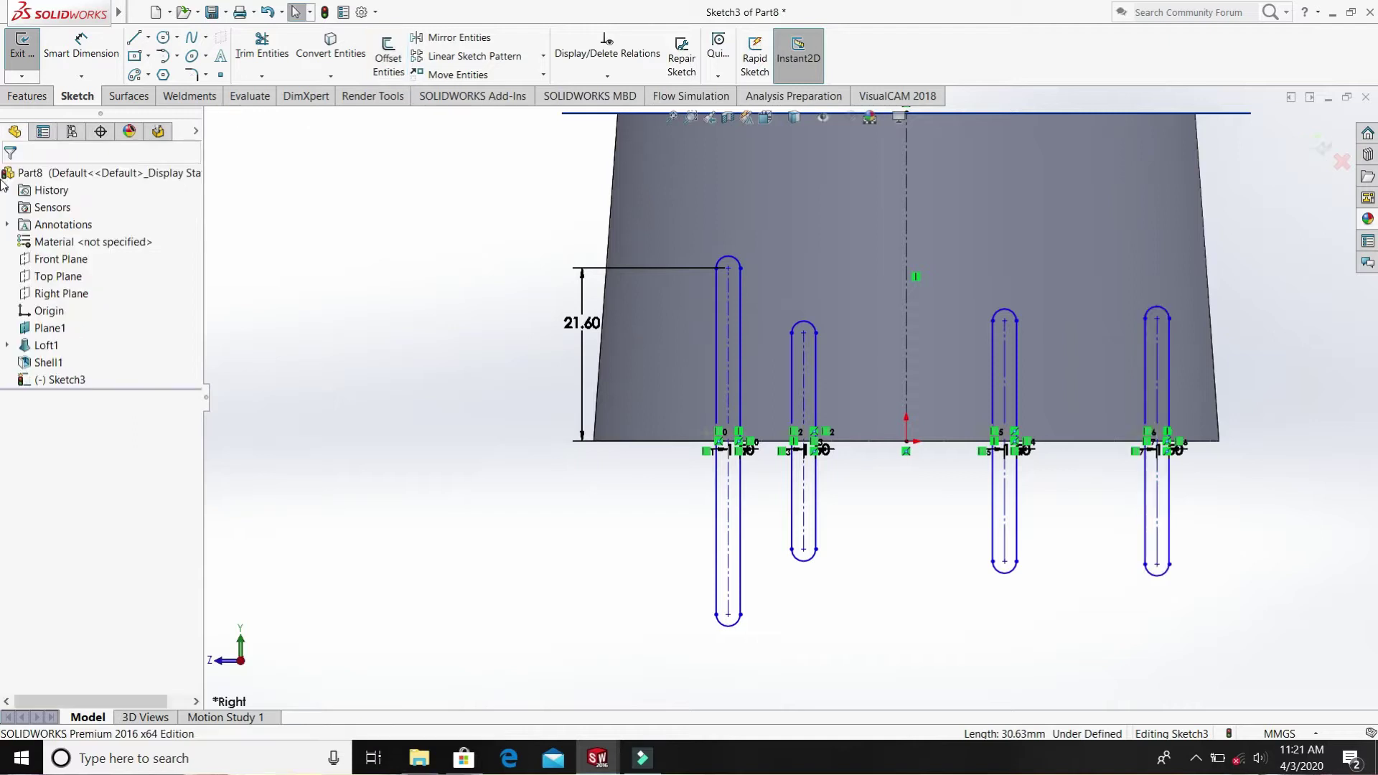
- Draw a vertical centreline down the middle axis, ending below the tube
click(148, 38)
click(165, 70)
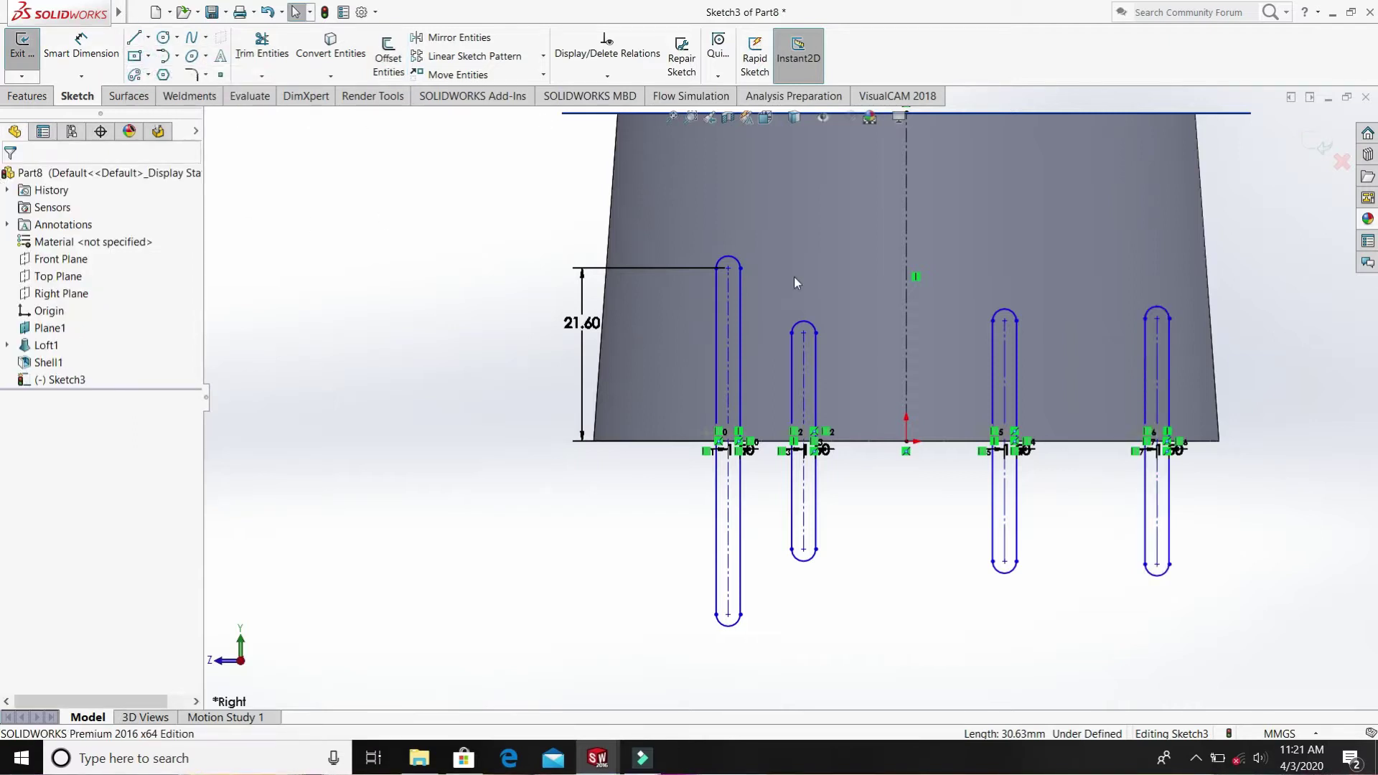
click(906, 276)
click(906, 579)
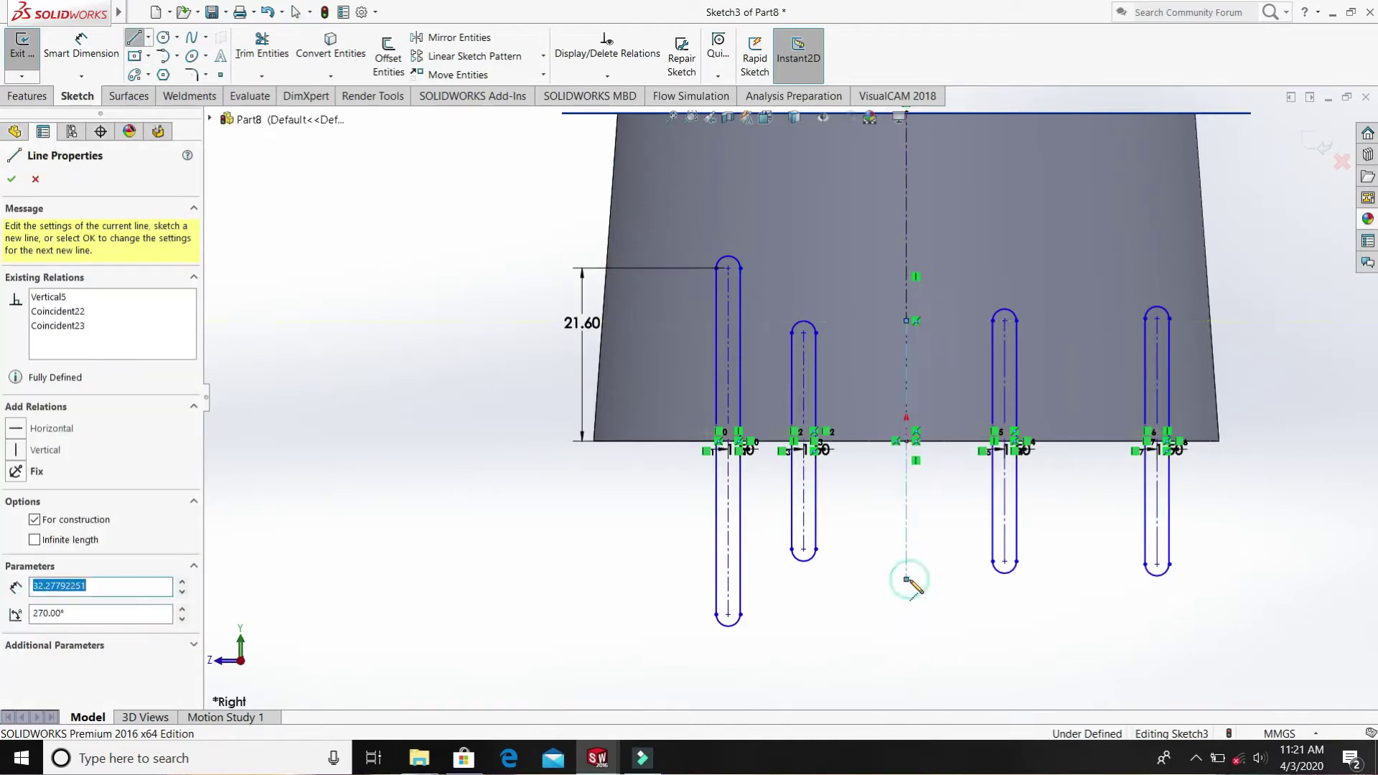
key(Escape)
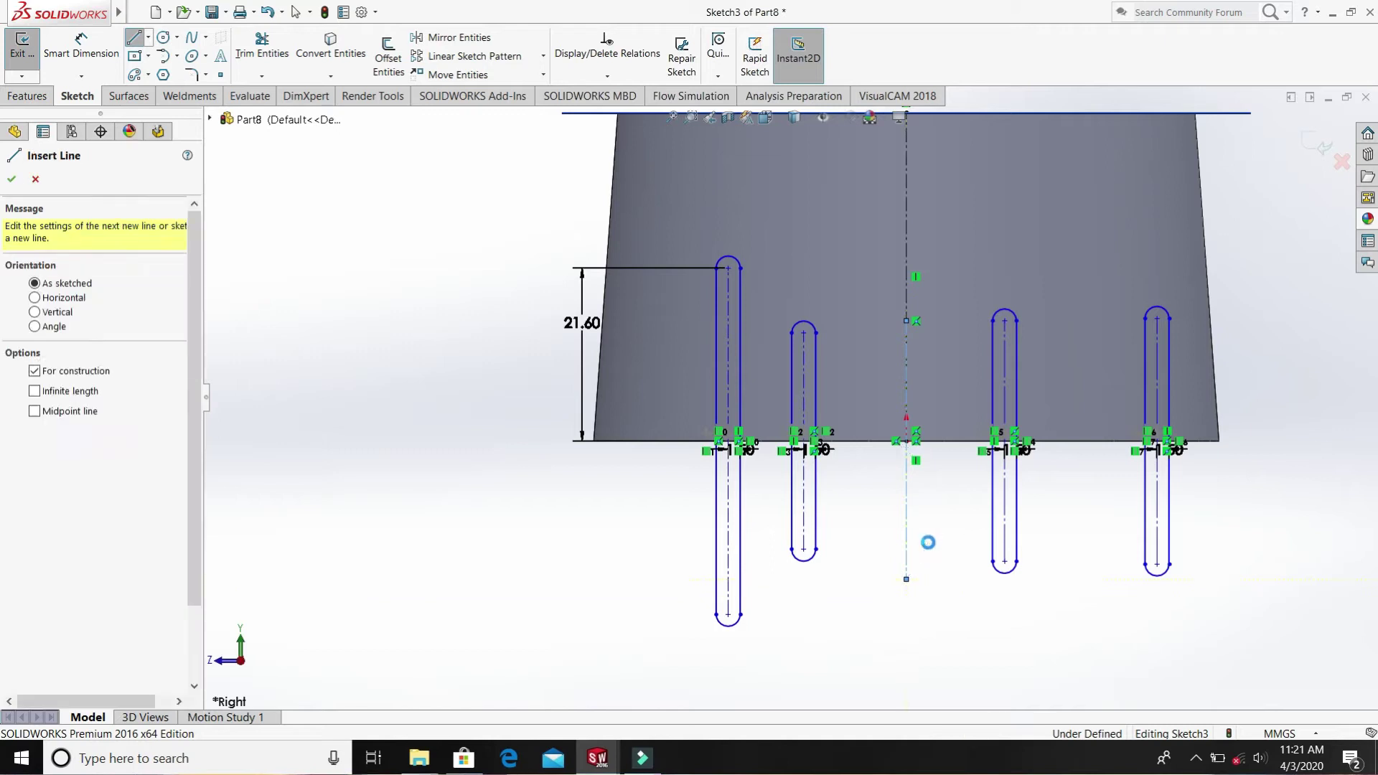
key(Escape)
- Make the middle centreline's midpoint coincident with the tube's bottom edge
click(907, 450)
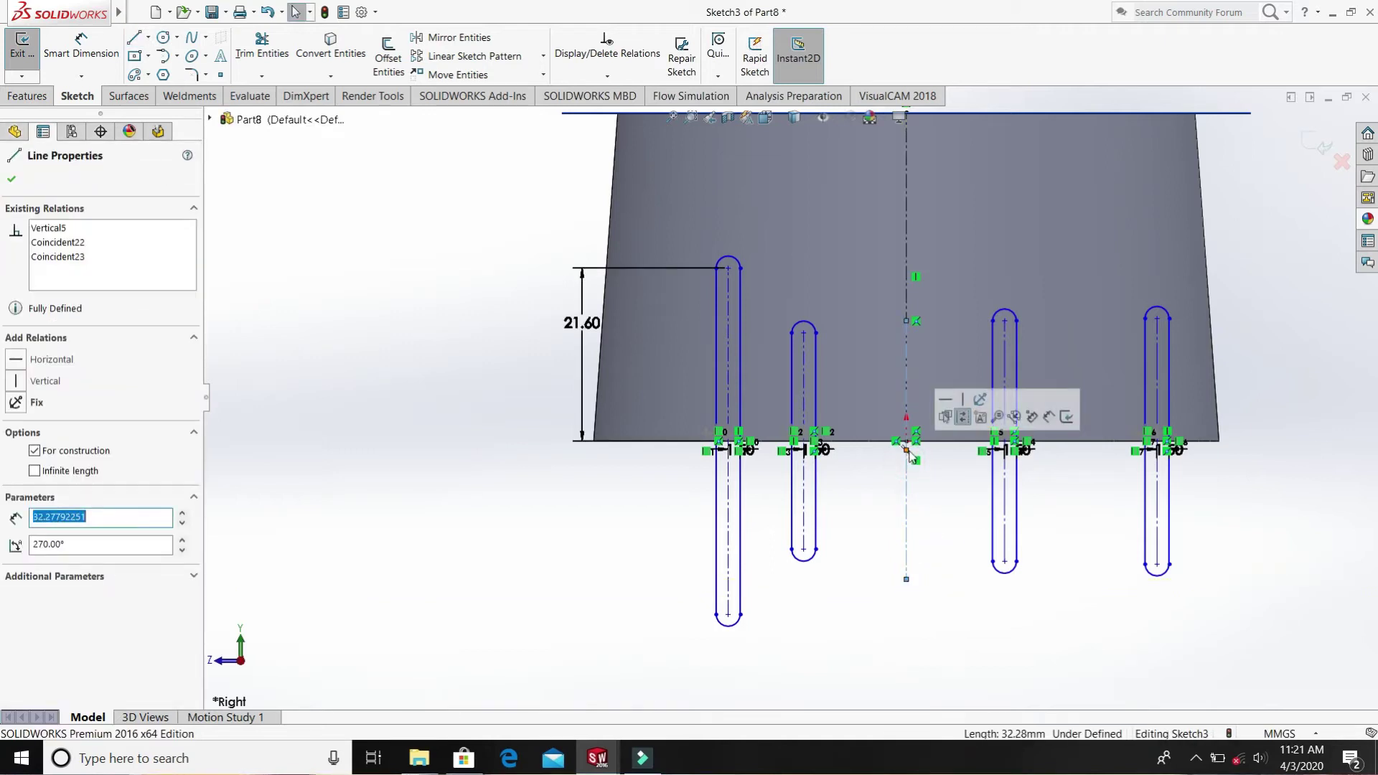
ctrl+click(906, 450)
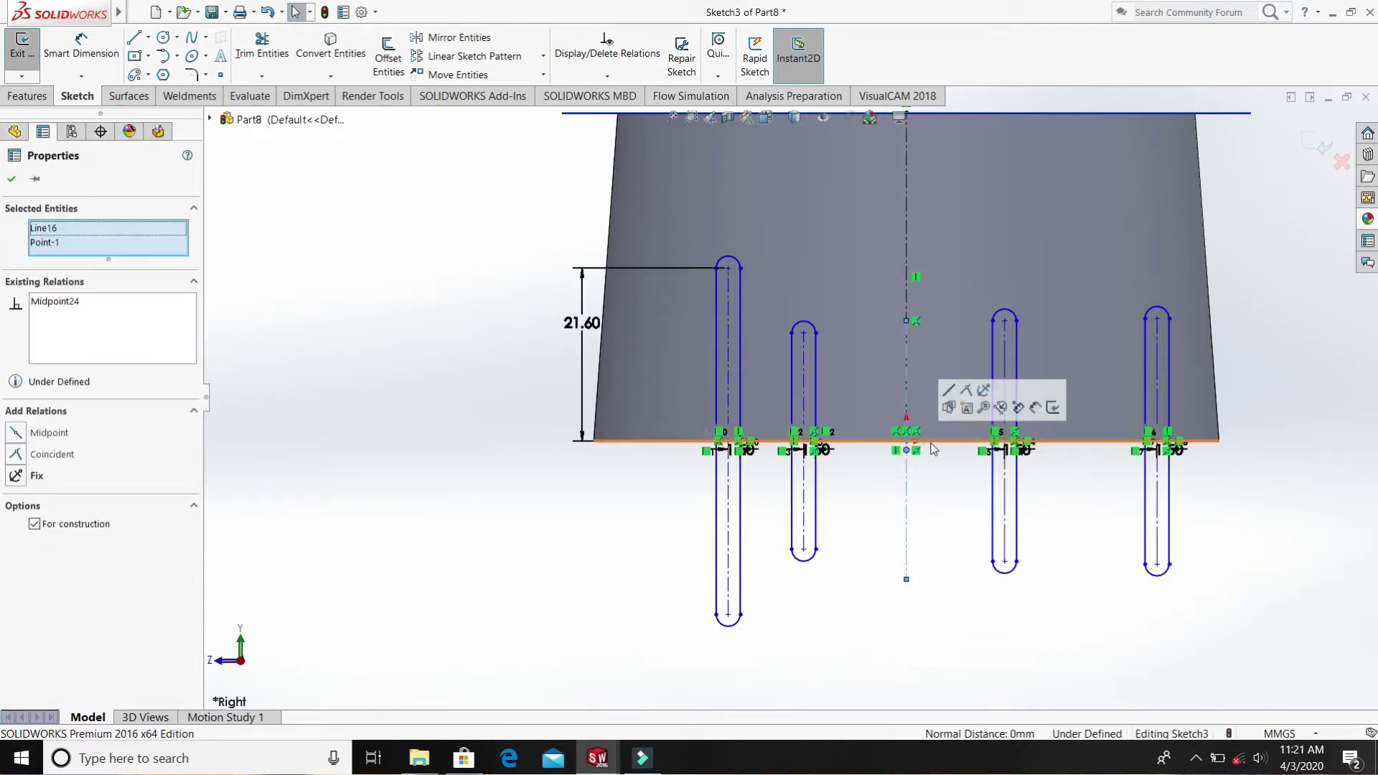
ctrl+click(930, 443)
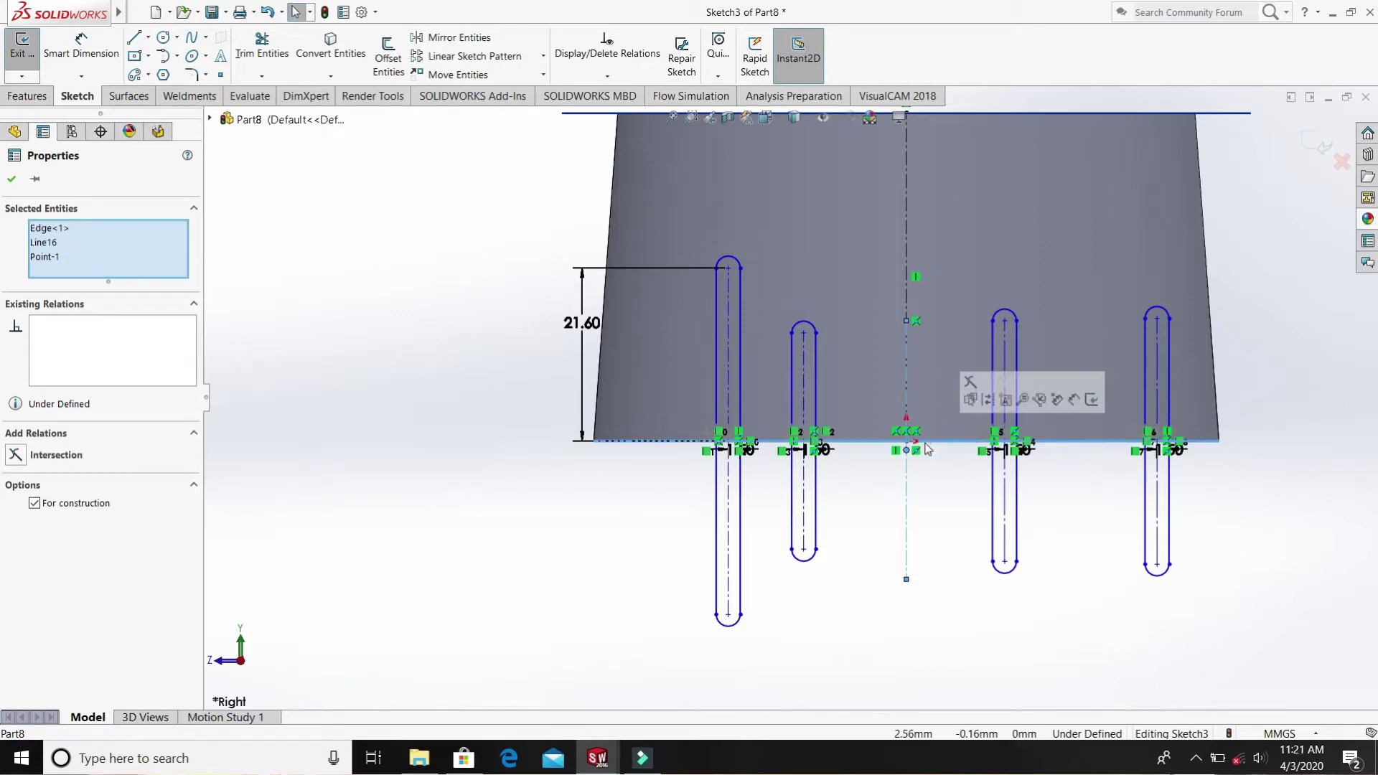
right_click(51, 244)
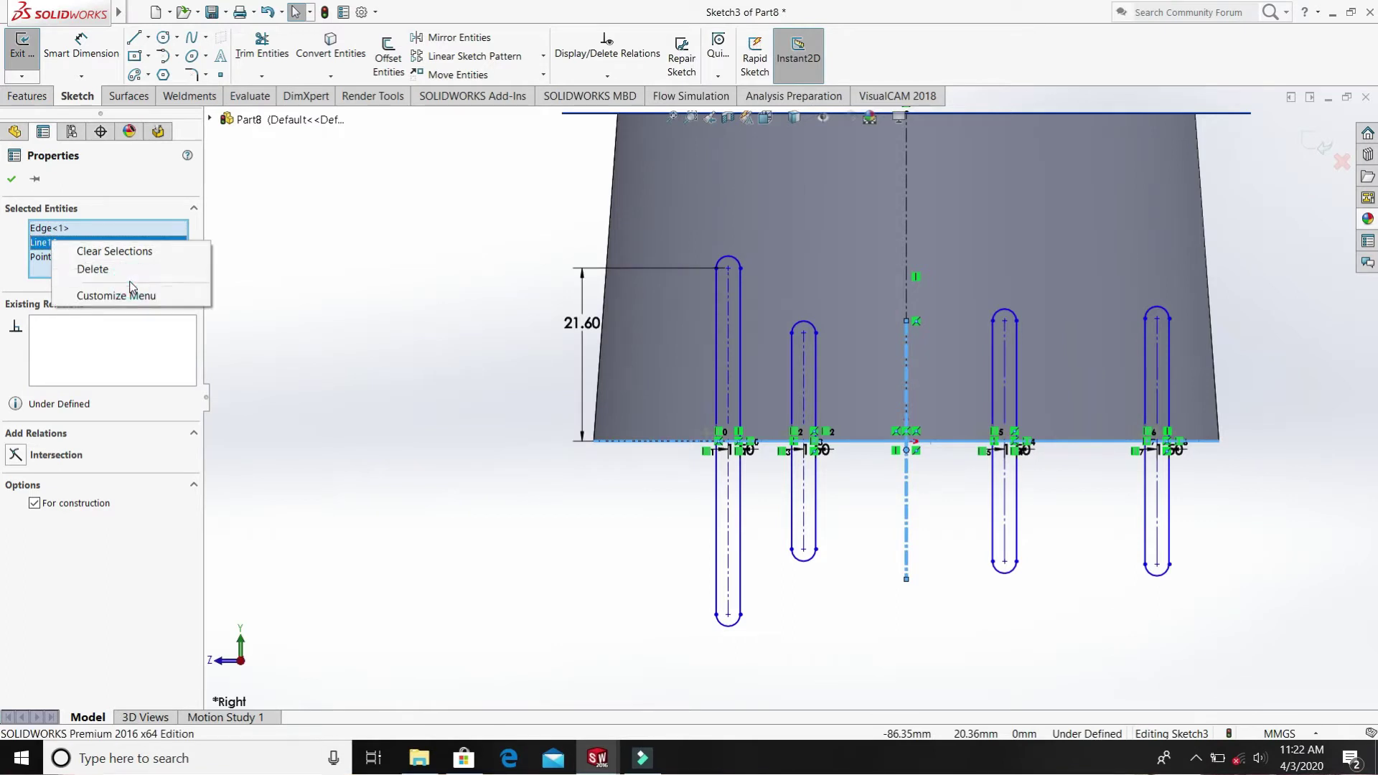
click(115, 270)
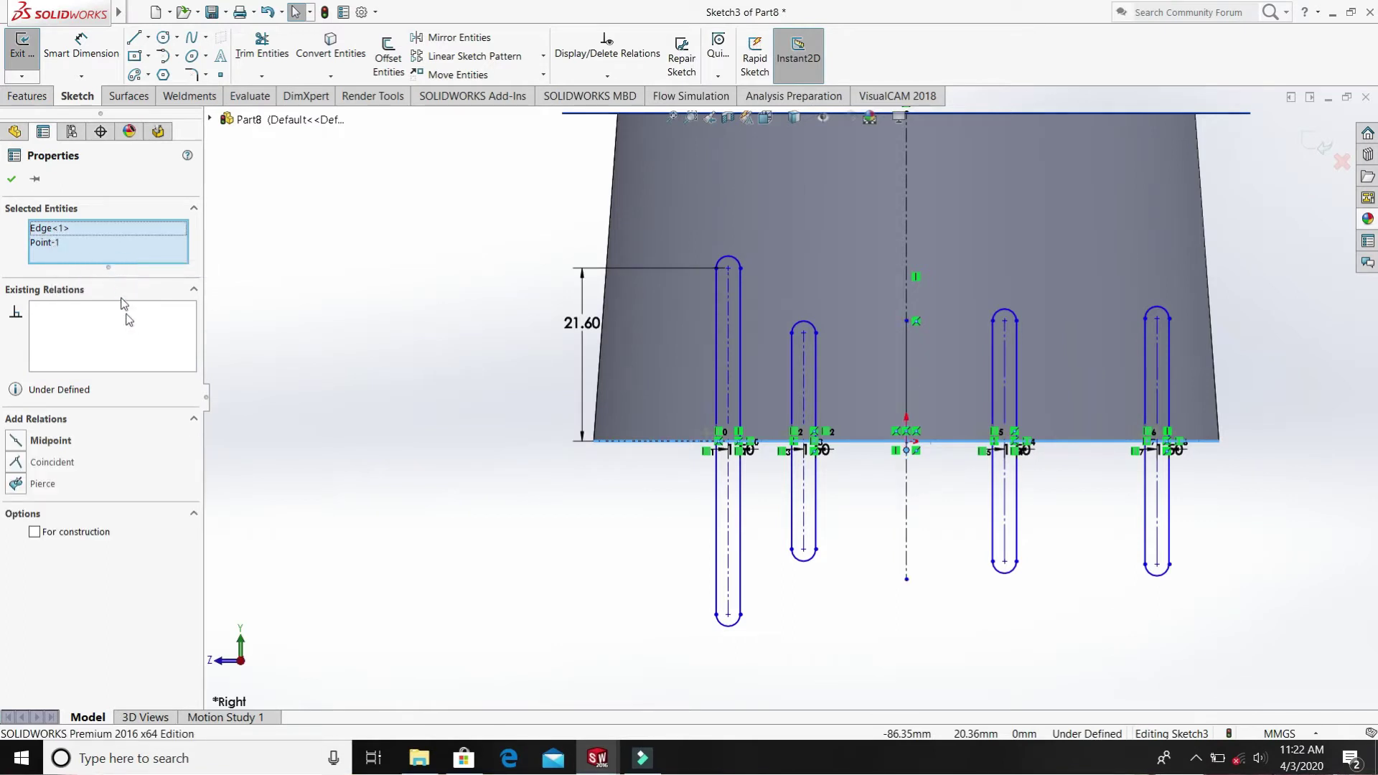
click(52, 463)
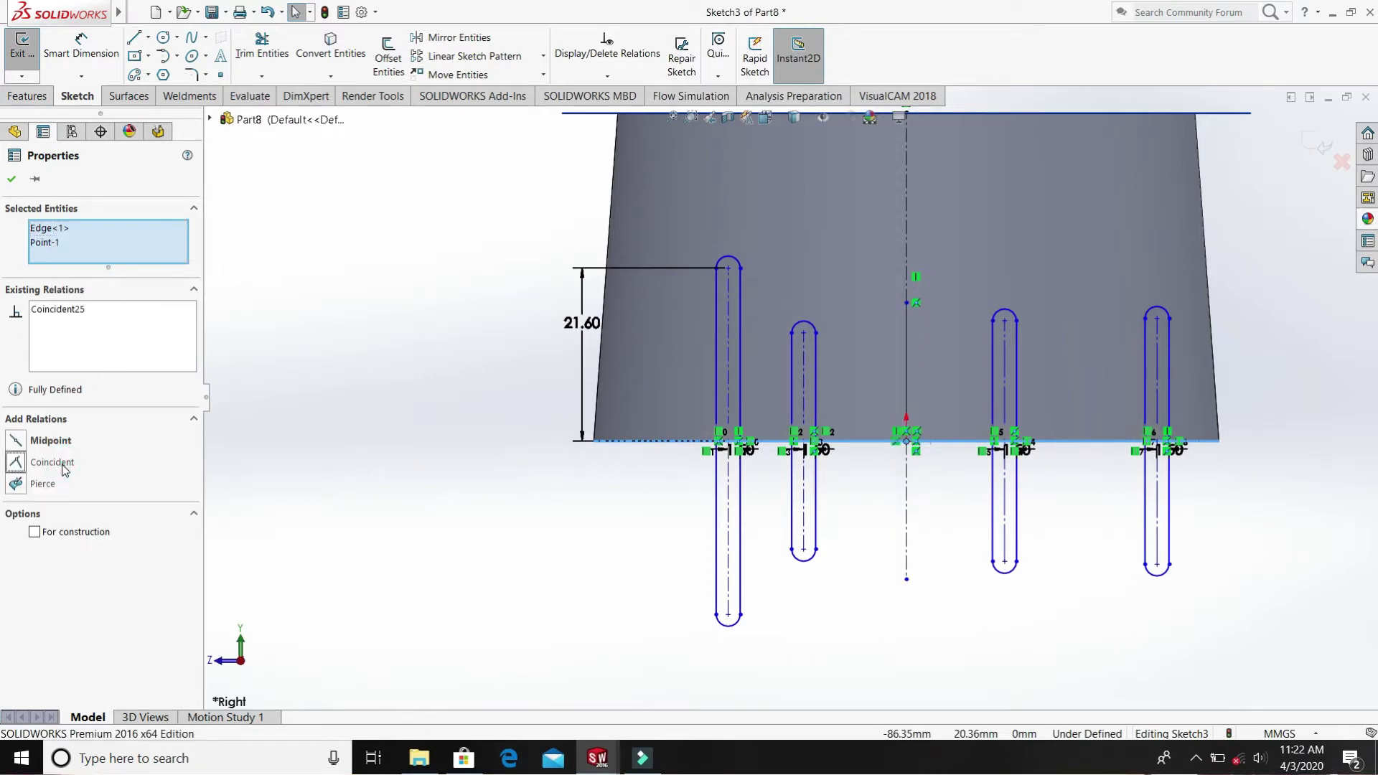
click(5, 181)
click(385, 63)
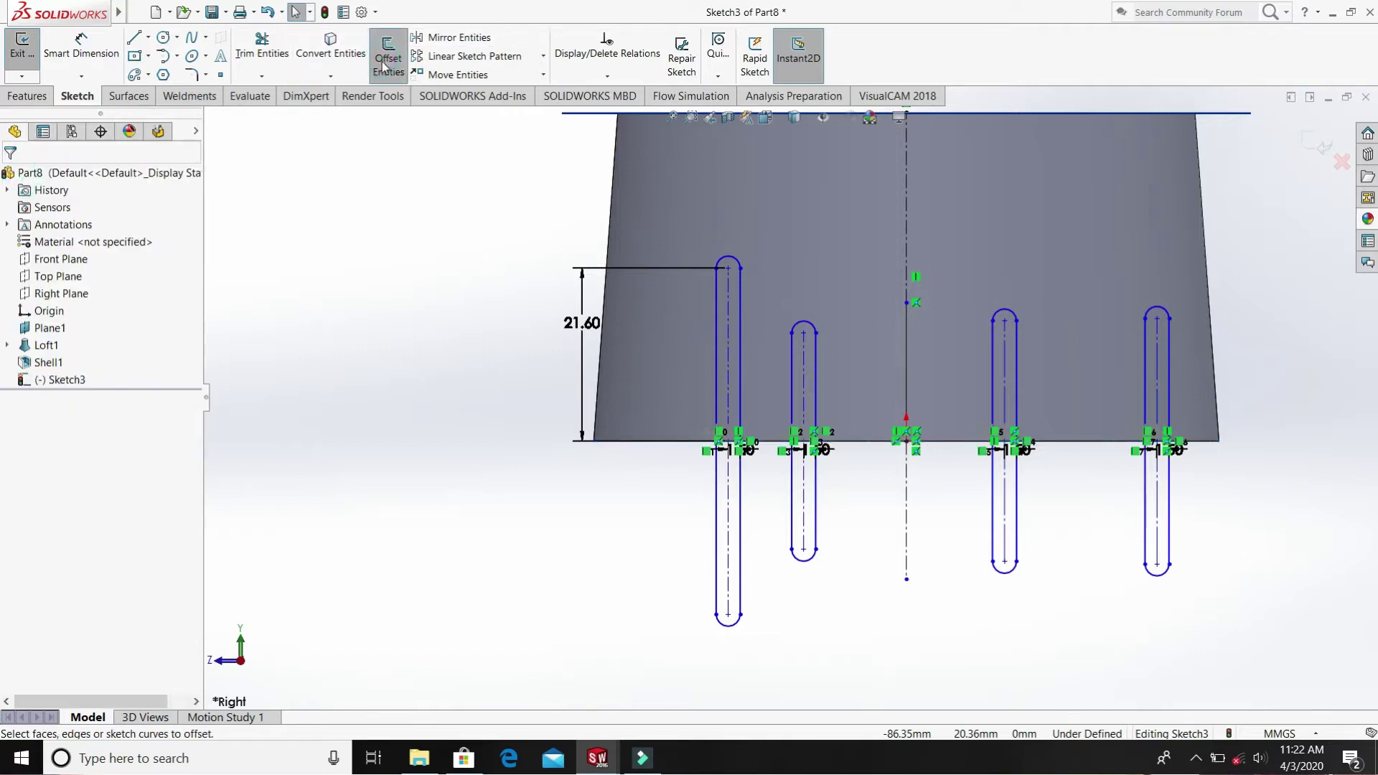
- Offset the centre construction line 1.50 mm both ways with arc caps as the fifth slot
click(906, 523)
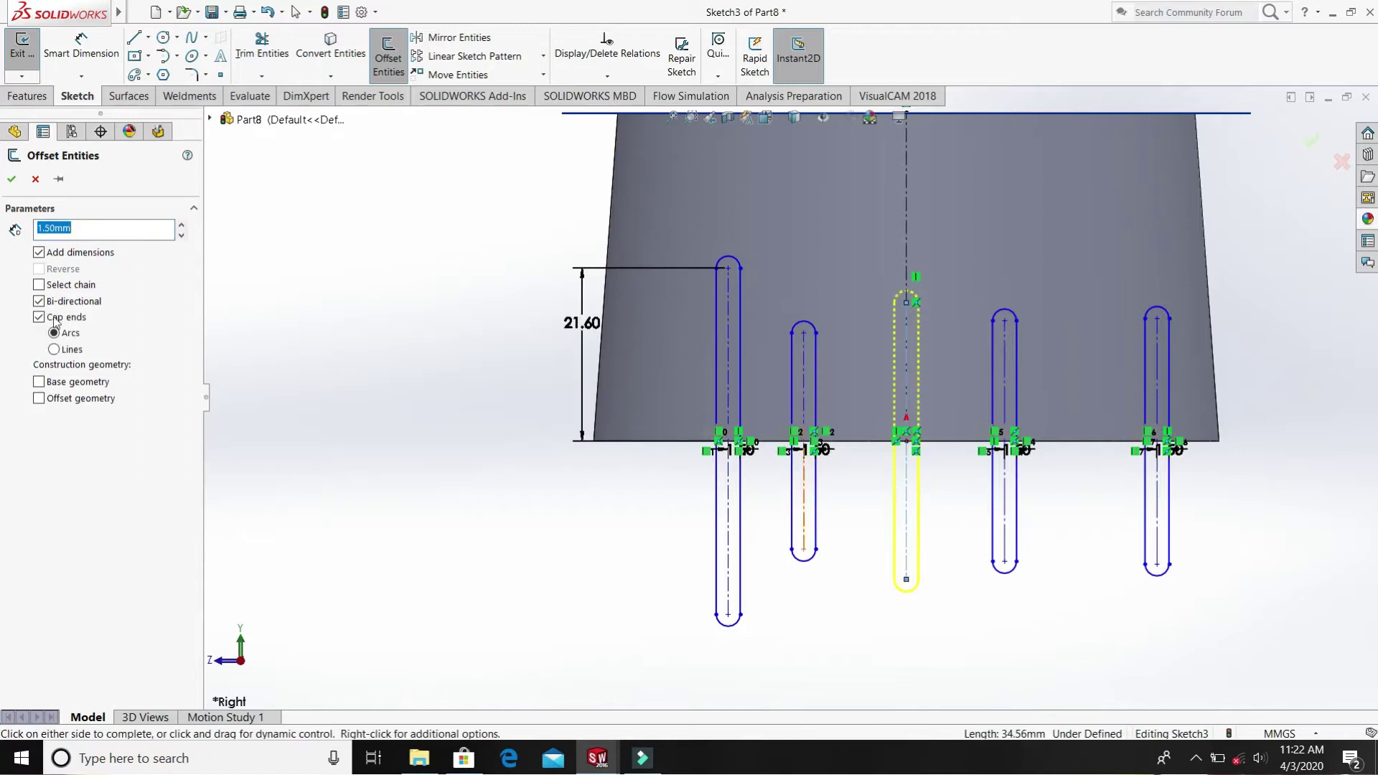
click(11, 181)
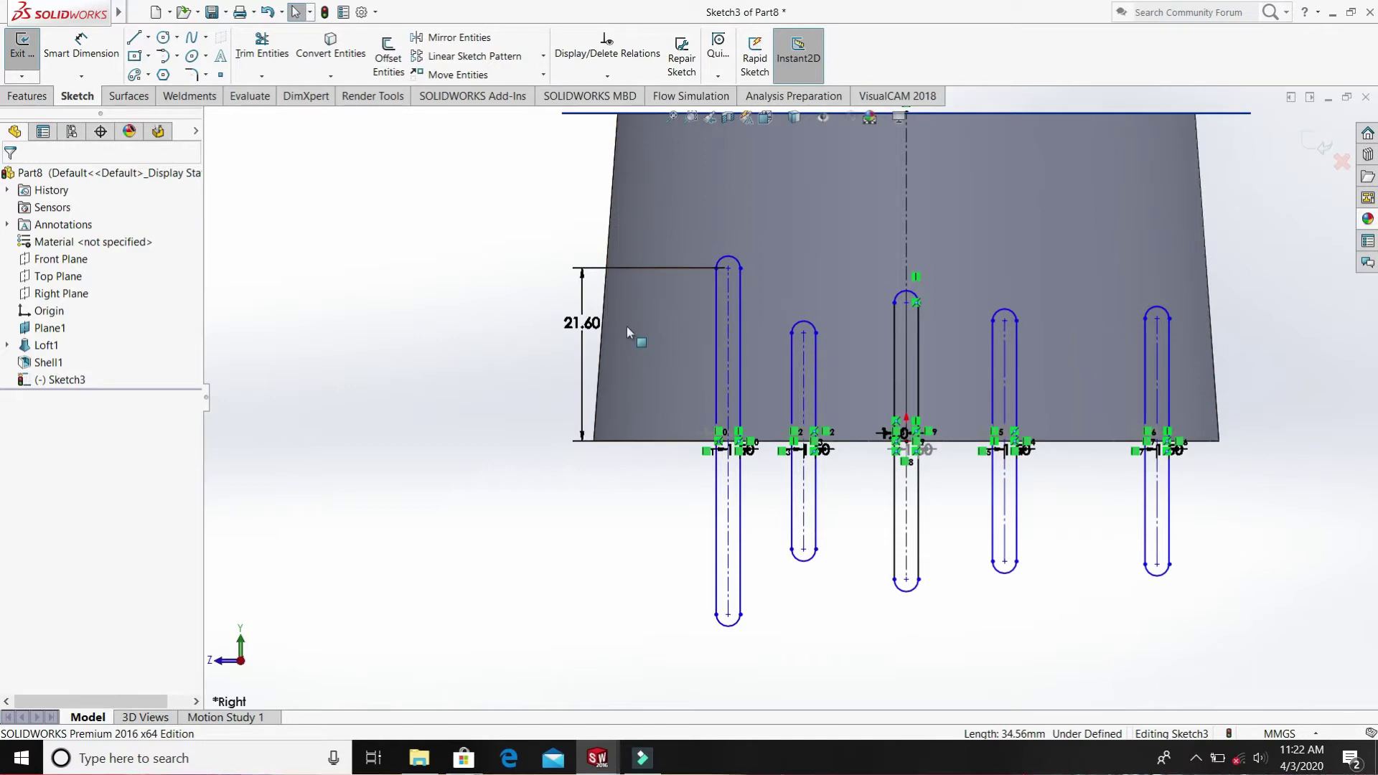
- Dimension the second slot's top arc 23 mm above the tube's bottom edge
click(80, 45)
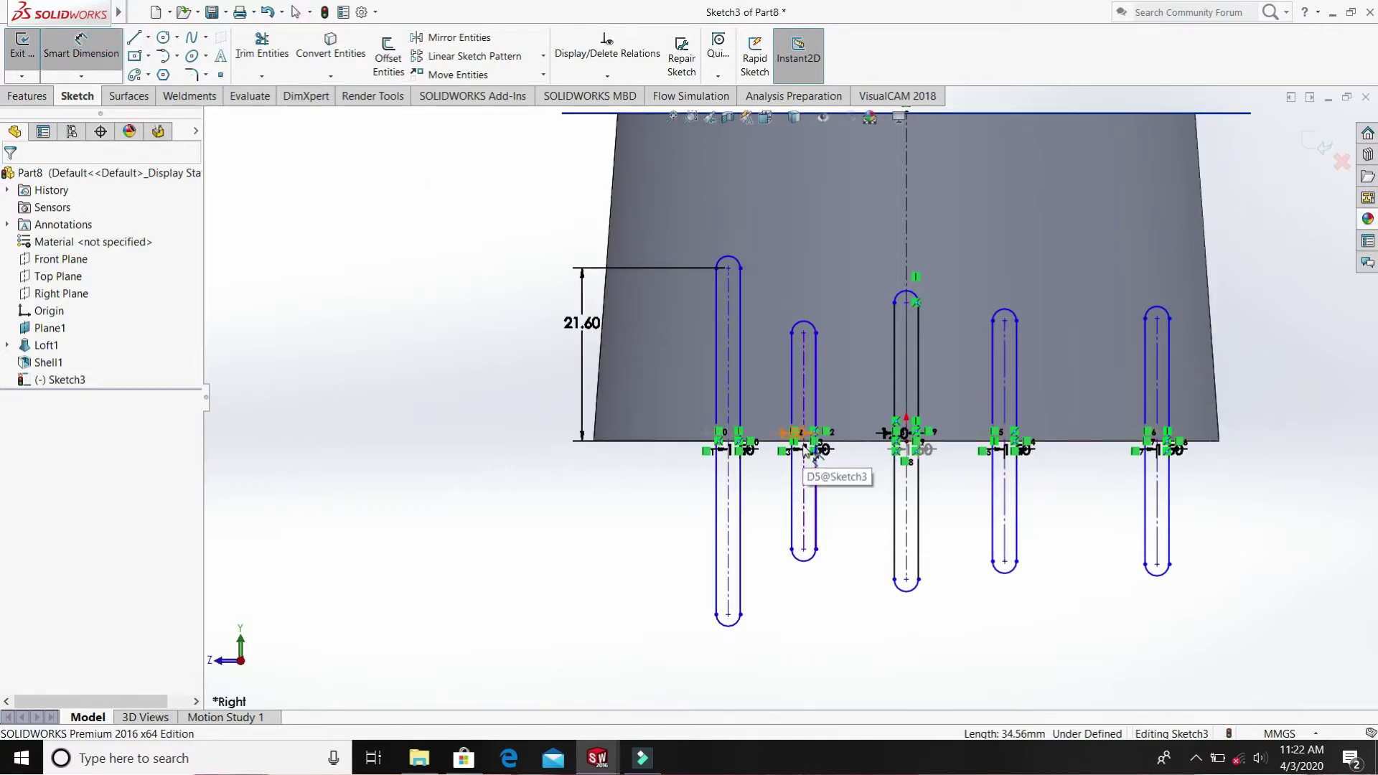
scroll(810, 445, down, 2)
scroll(808, 445, down, 2)
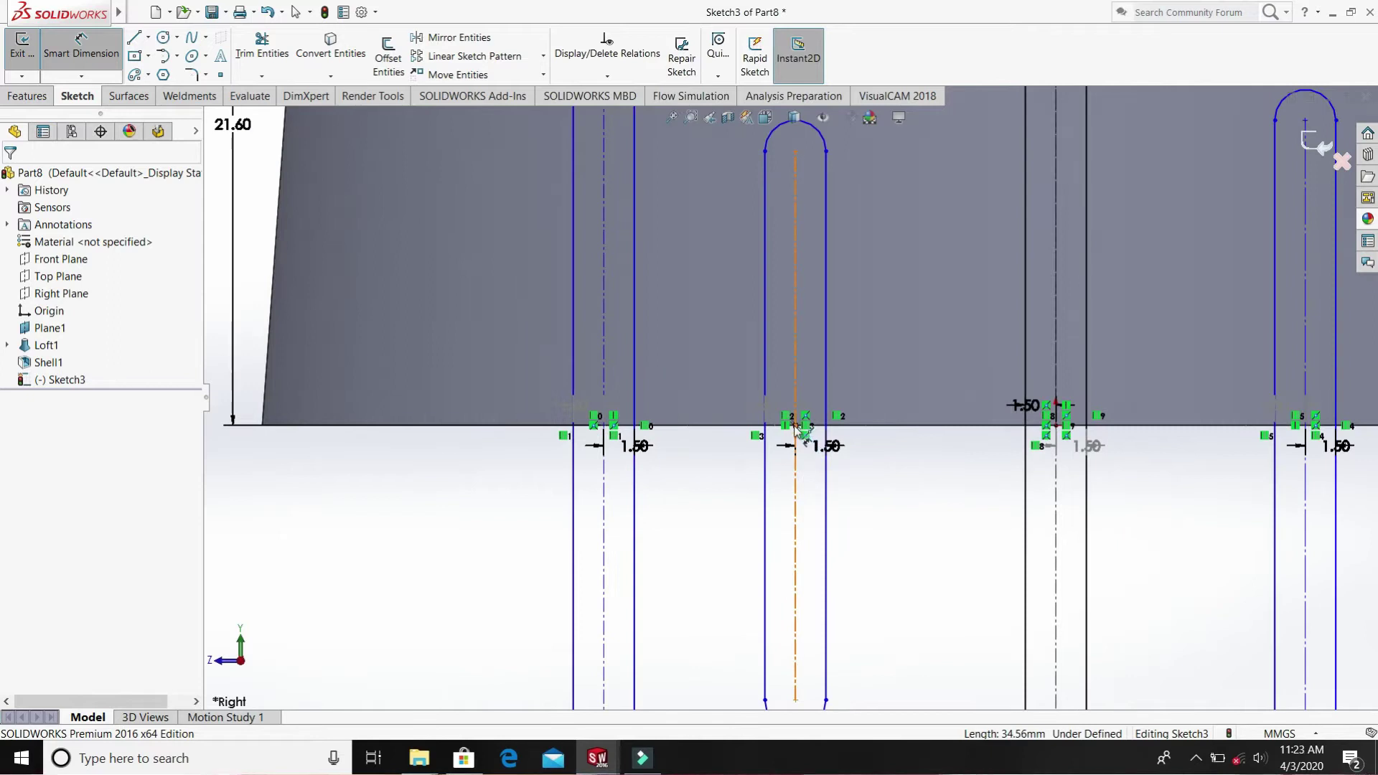
click(795, 169)
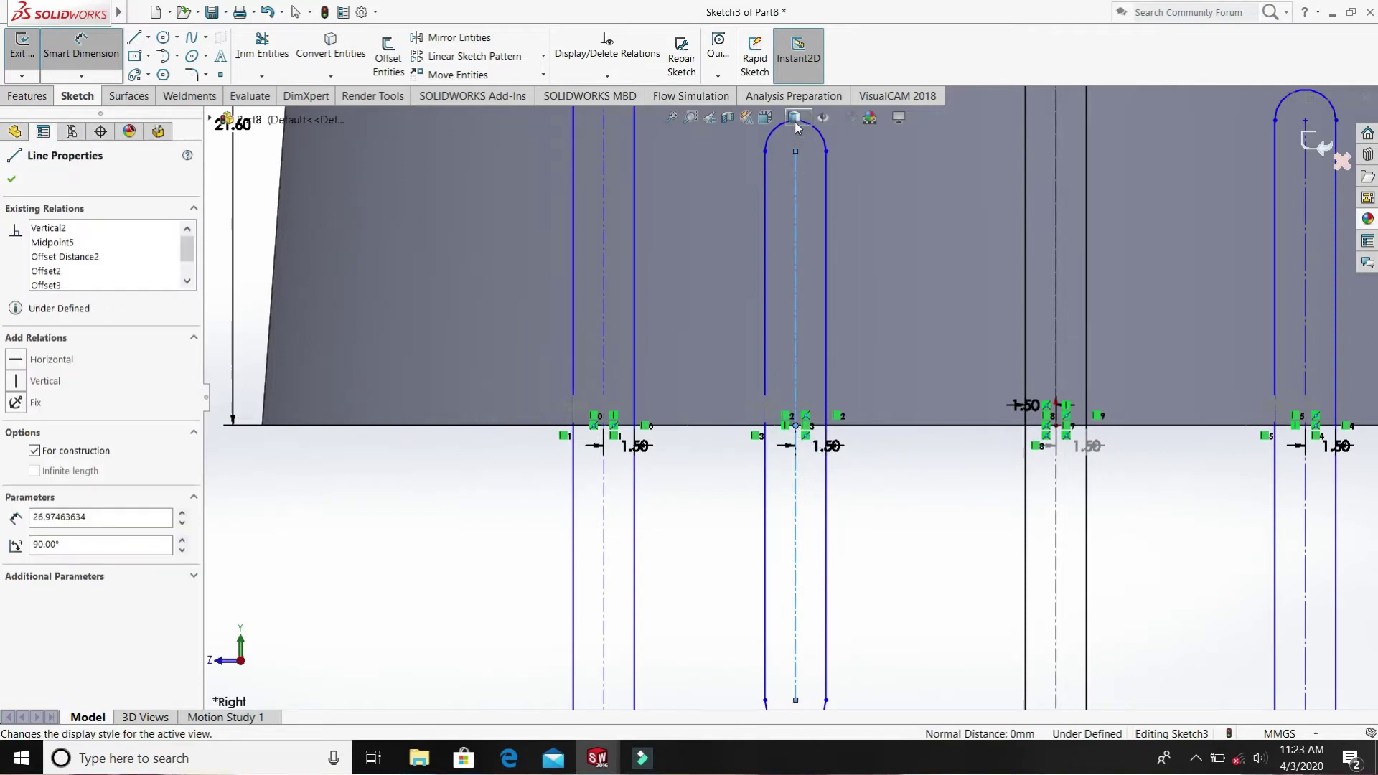
scroll(808, 172, up, 1)
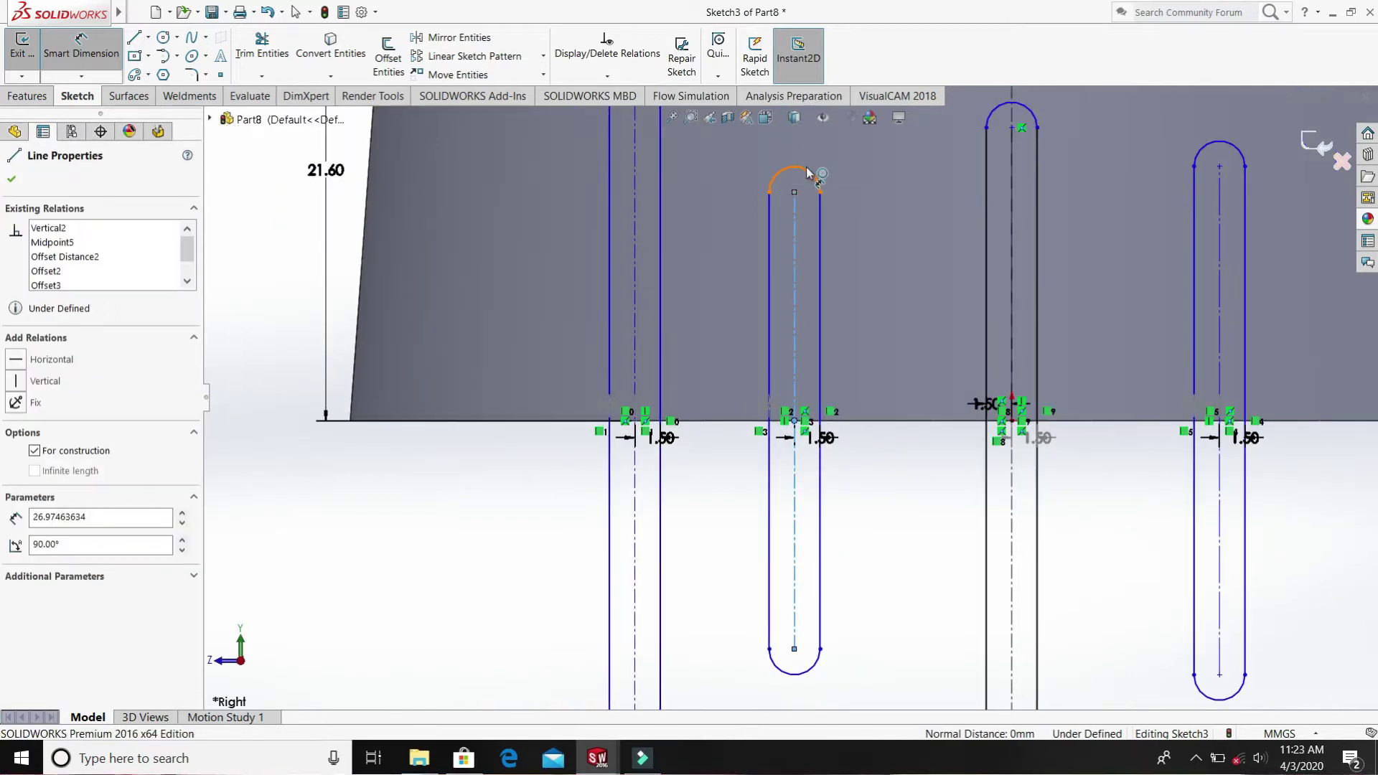
click(794, 168)
click(502, 420)
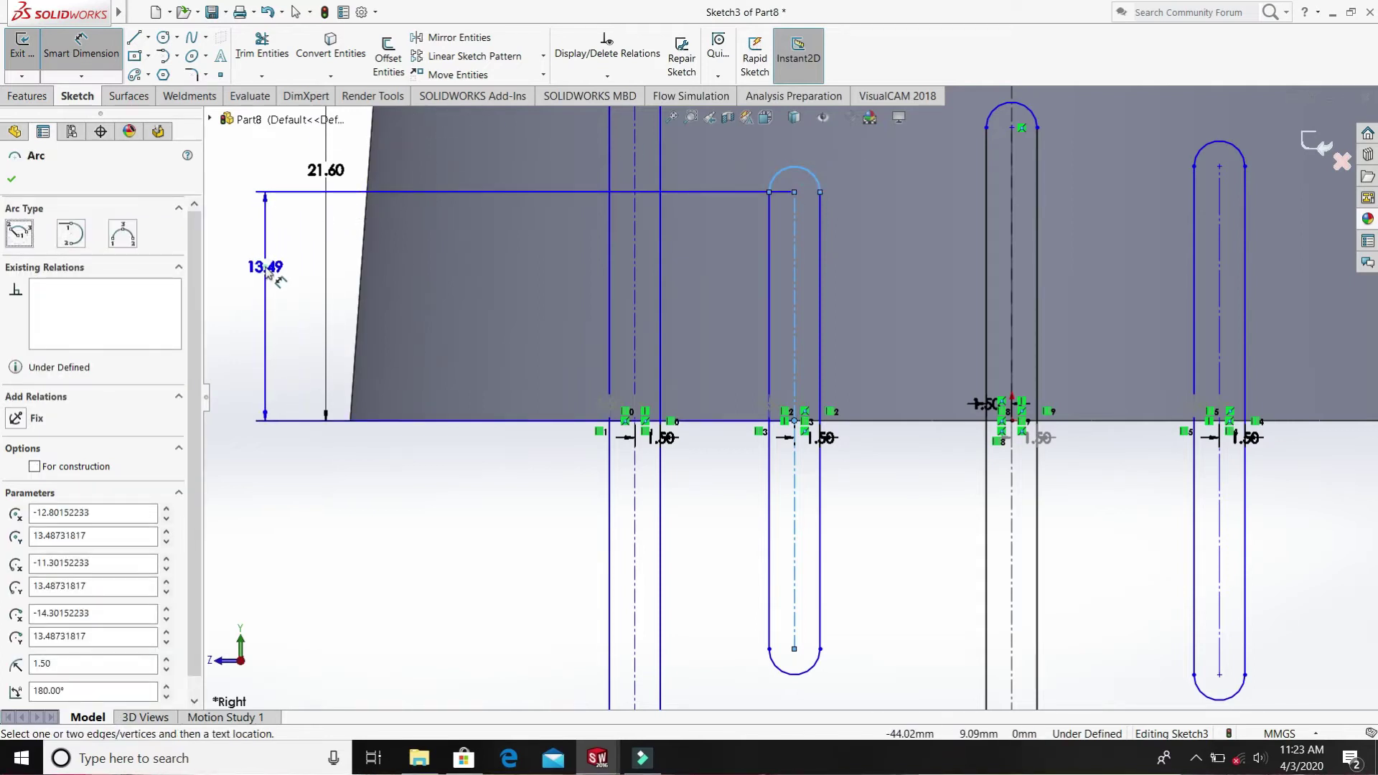
click(268, 271)
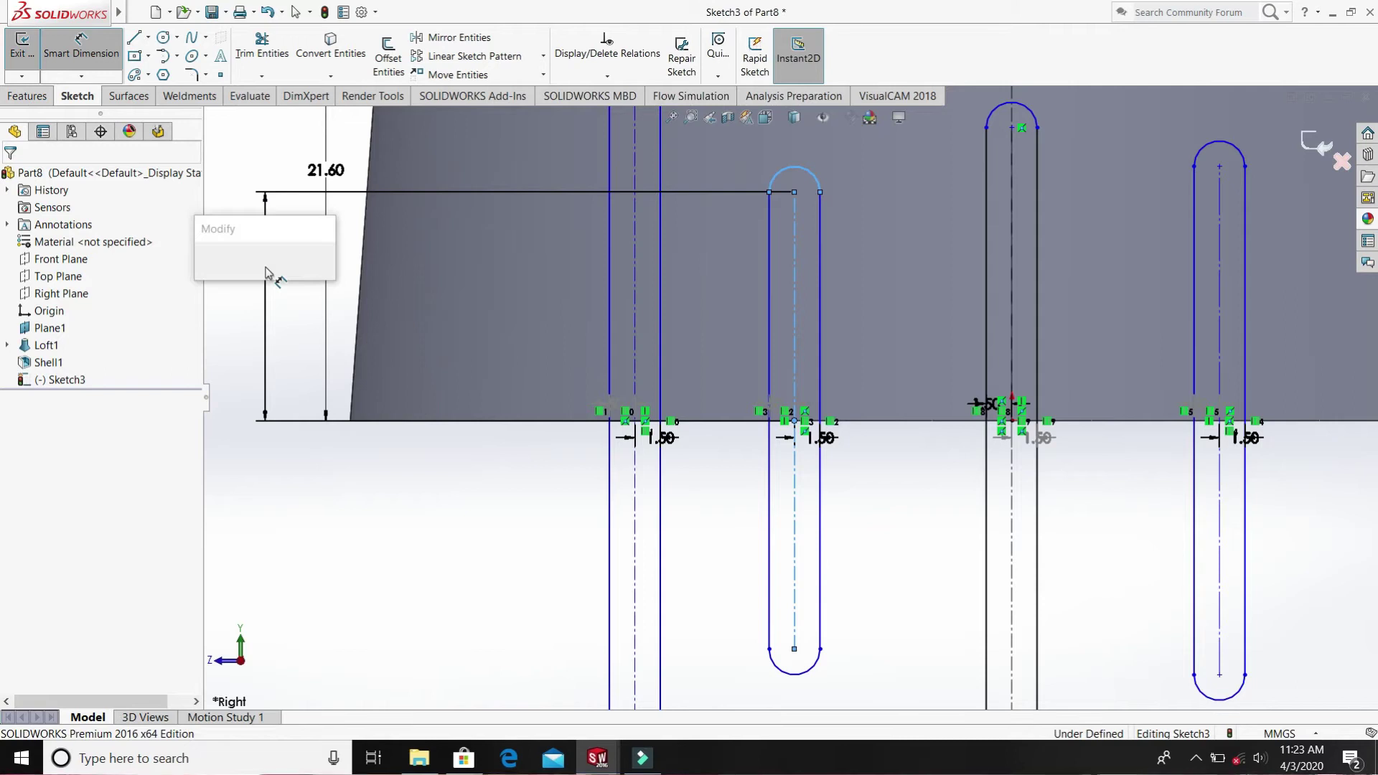
text(23)
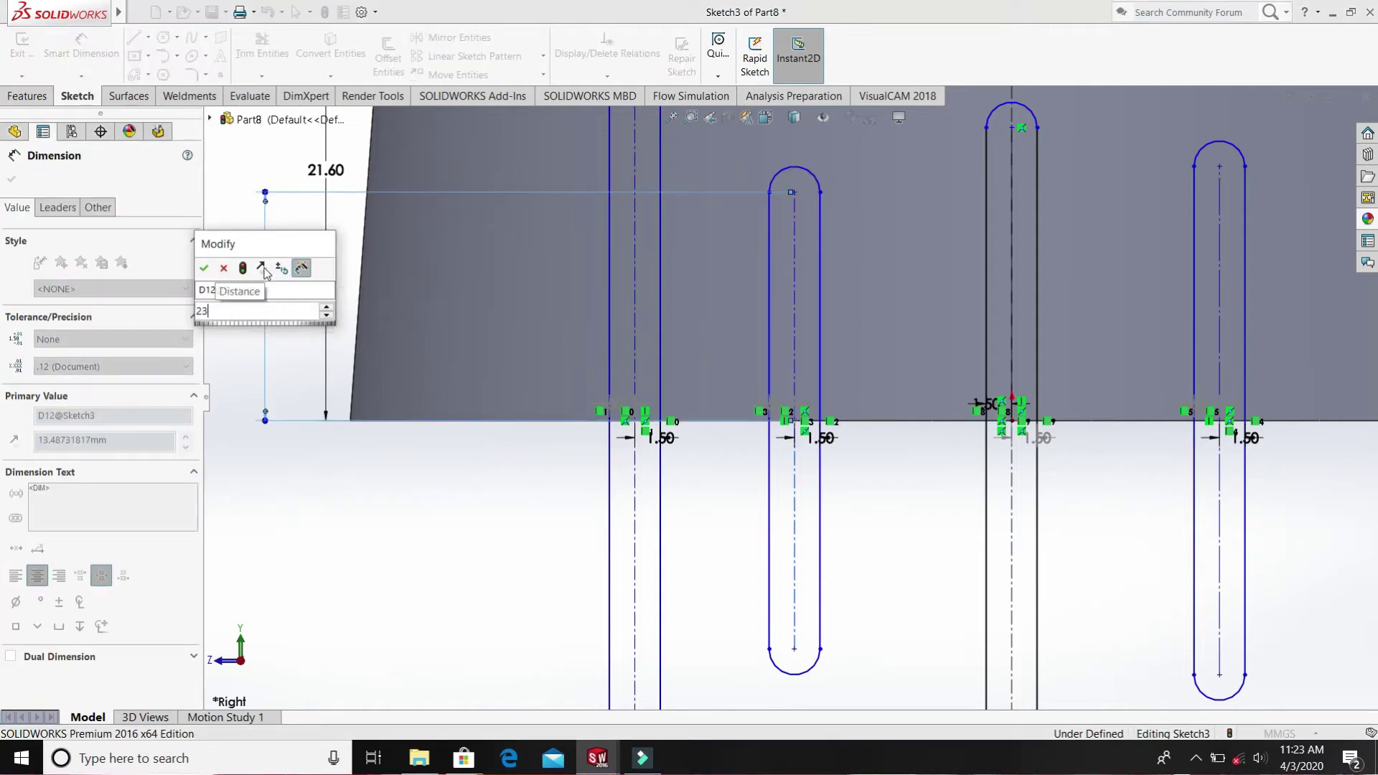
key(Escape)
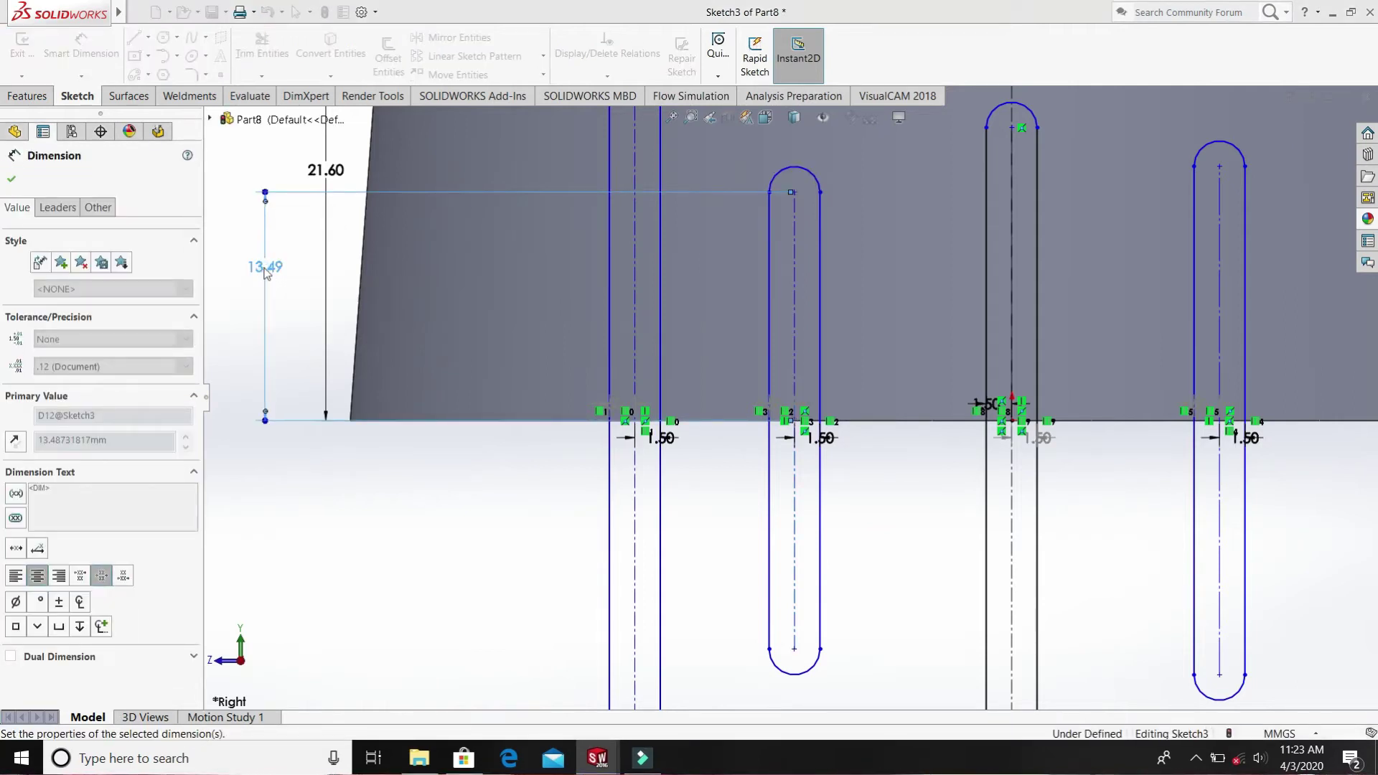
key(f)
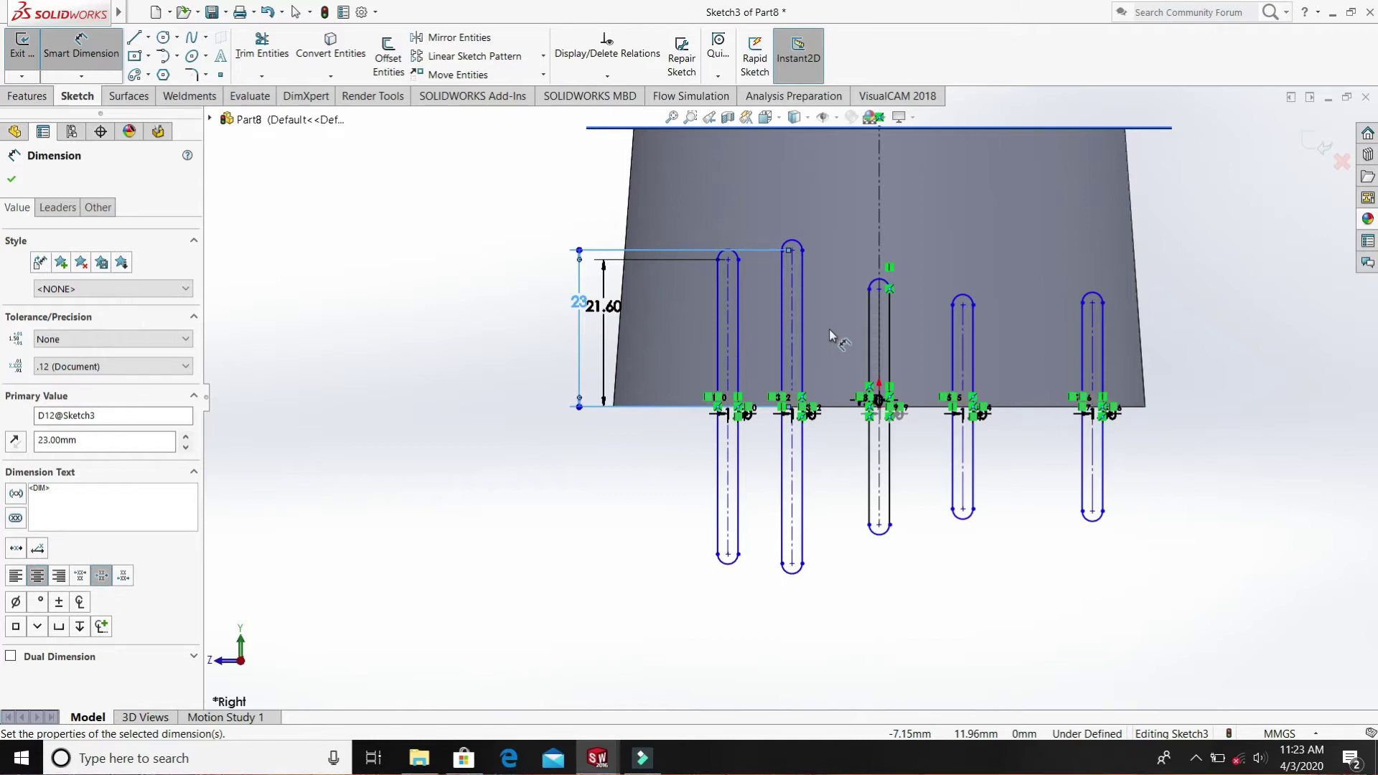
- Dimension the middle slot's top arc 25 mm above the tube's bottom edge
click(11, 179)
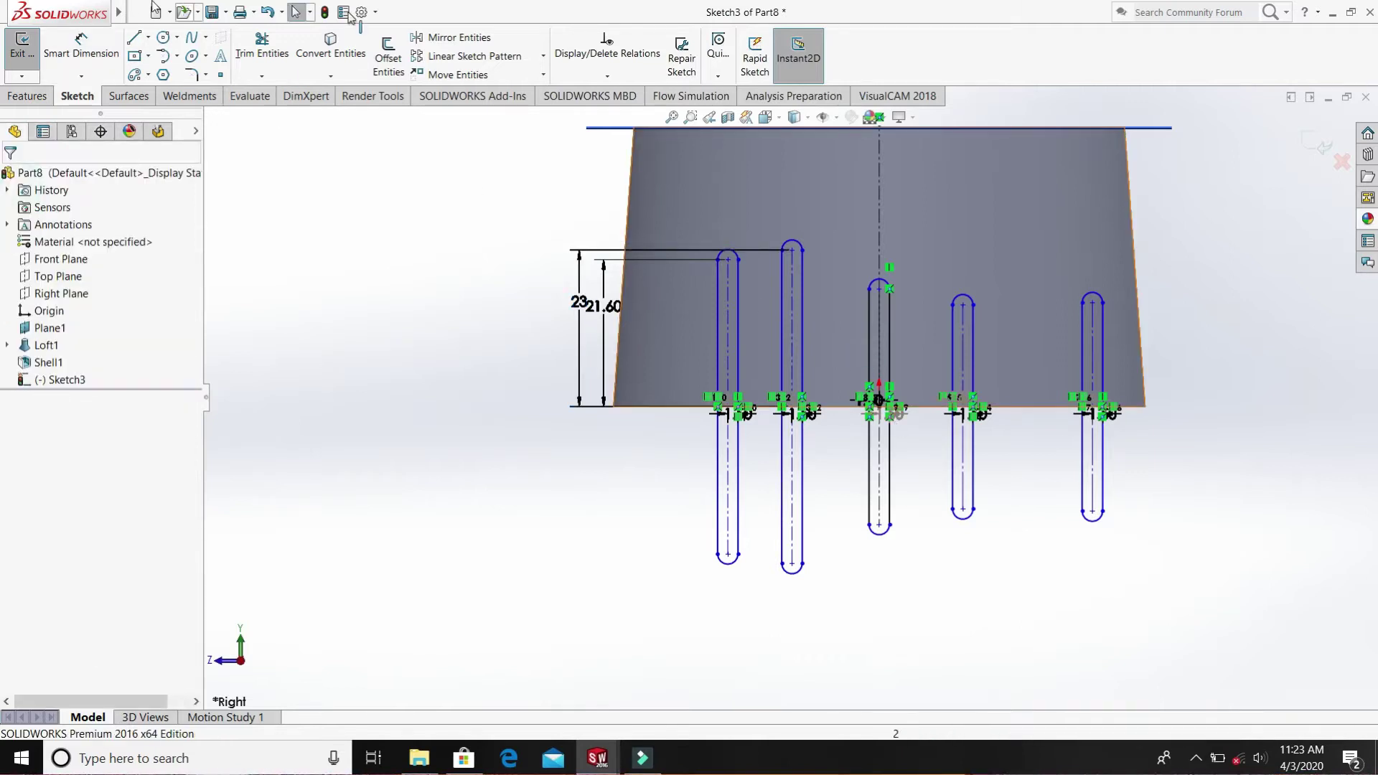
click(81, 44)
scroll(882, 405, down, 2)
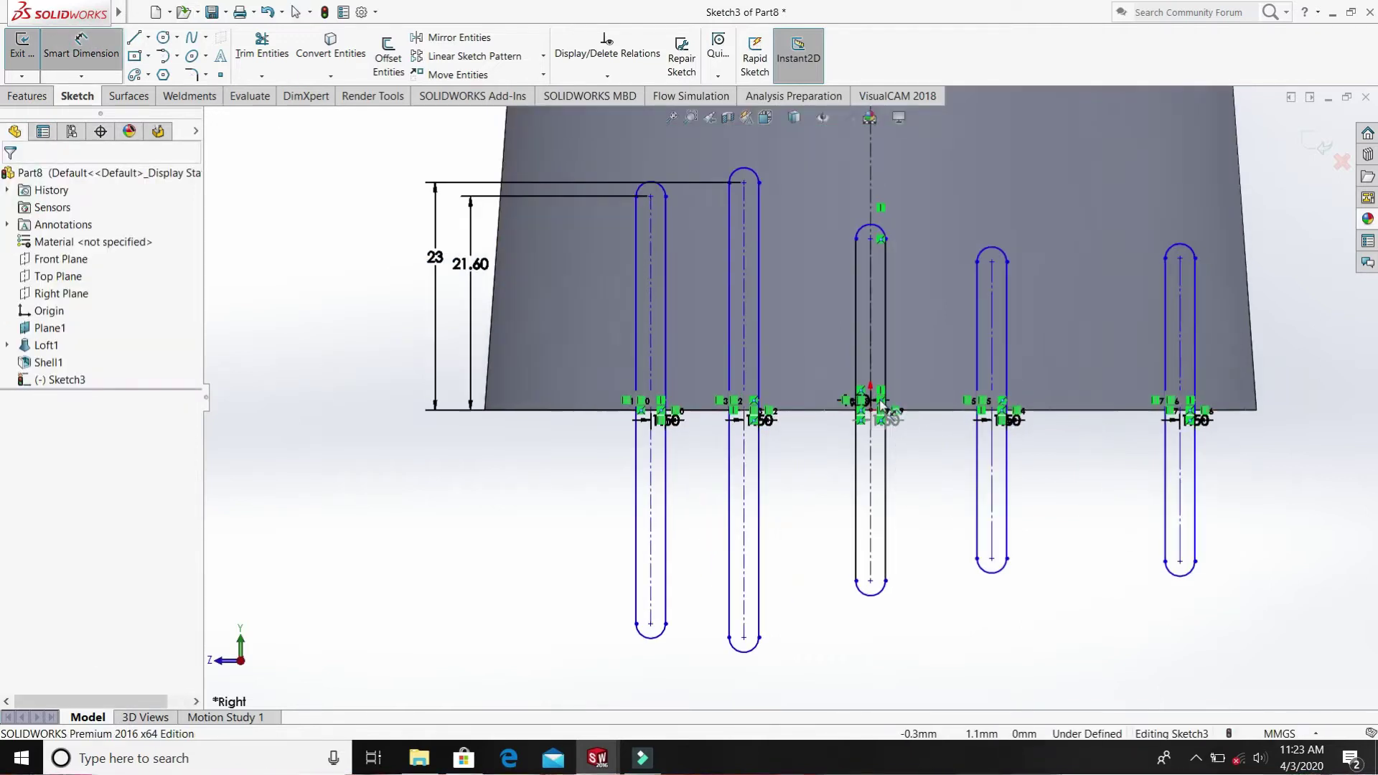
scroll(881, 407, down, 5)
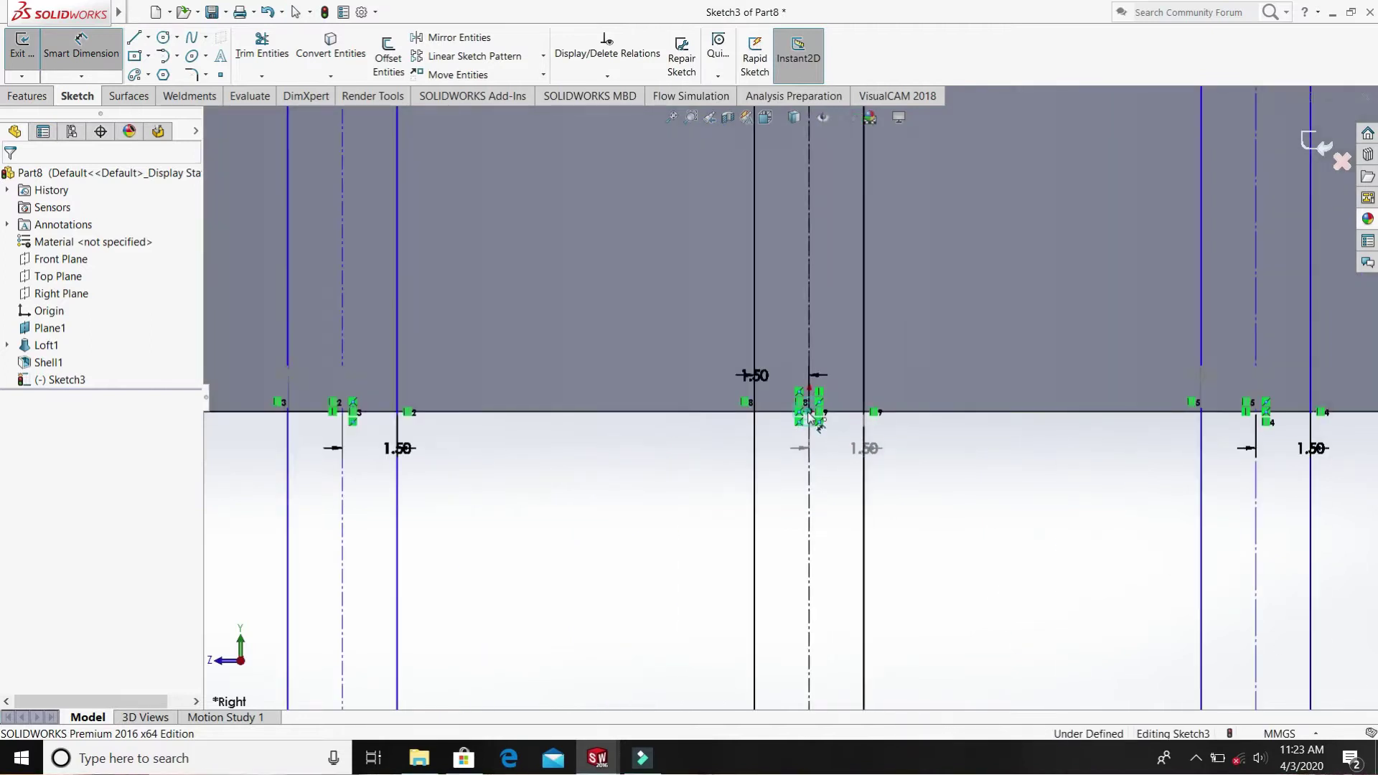
click(811, 416)
scroll(826, 176, up, 5)
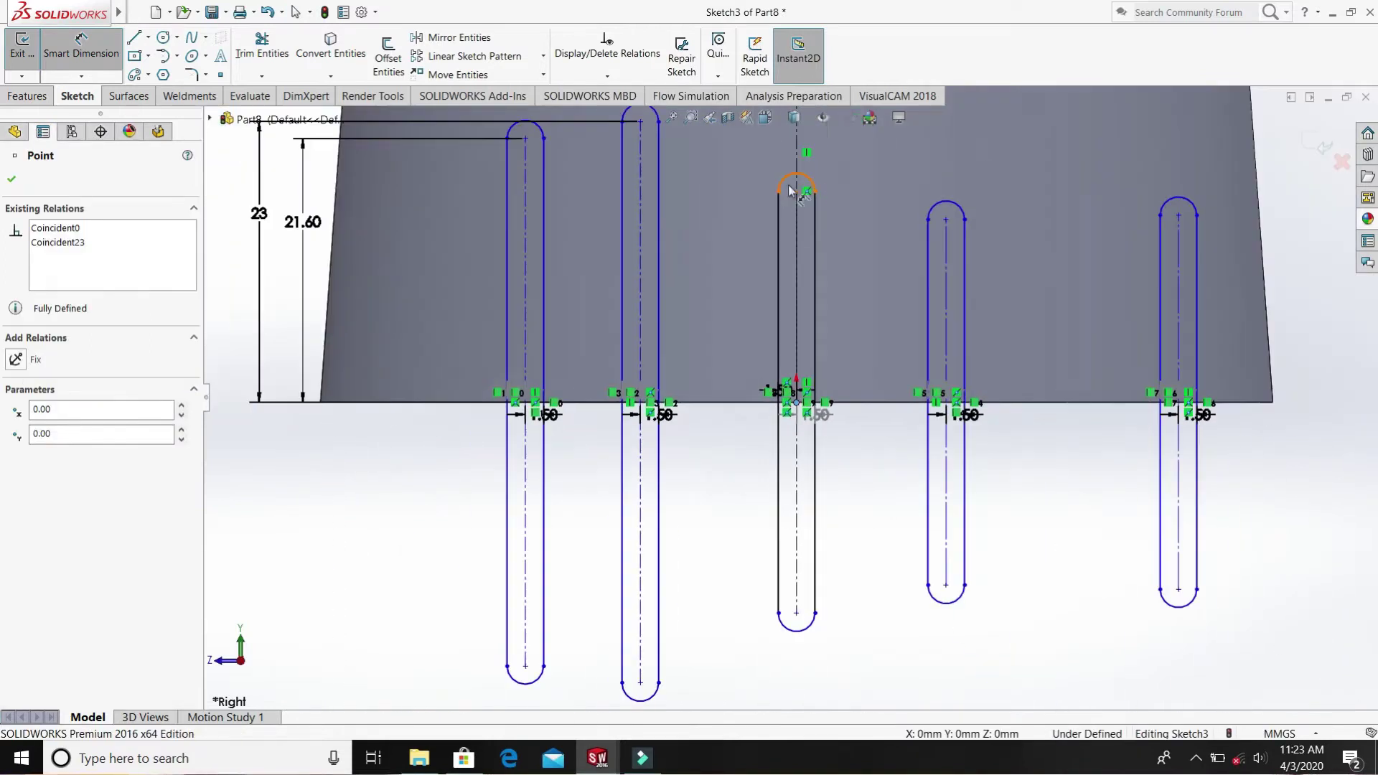
click(797, 172)
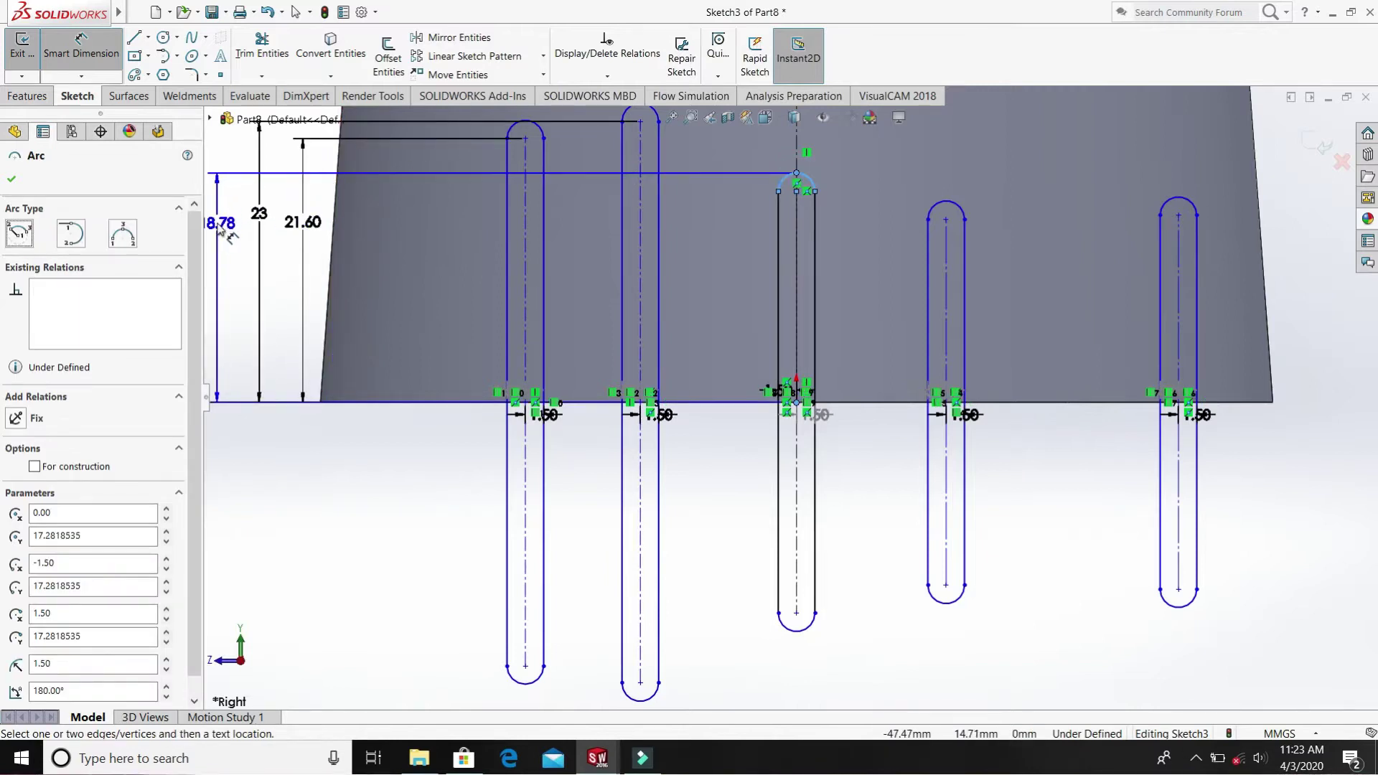
click(221, 216)
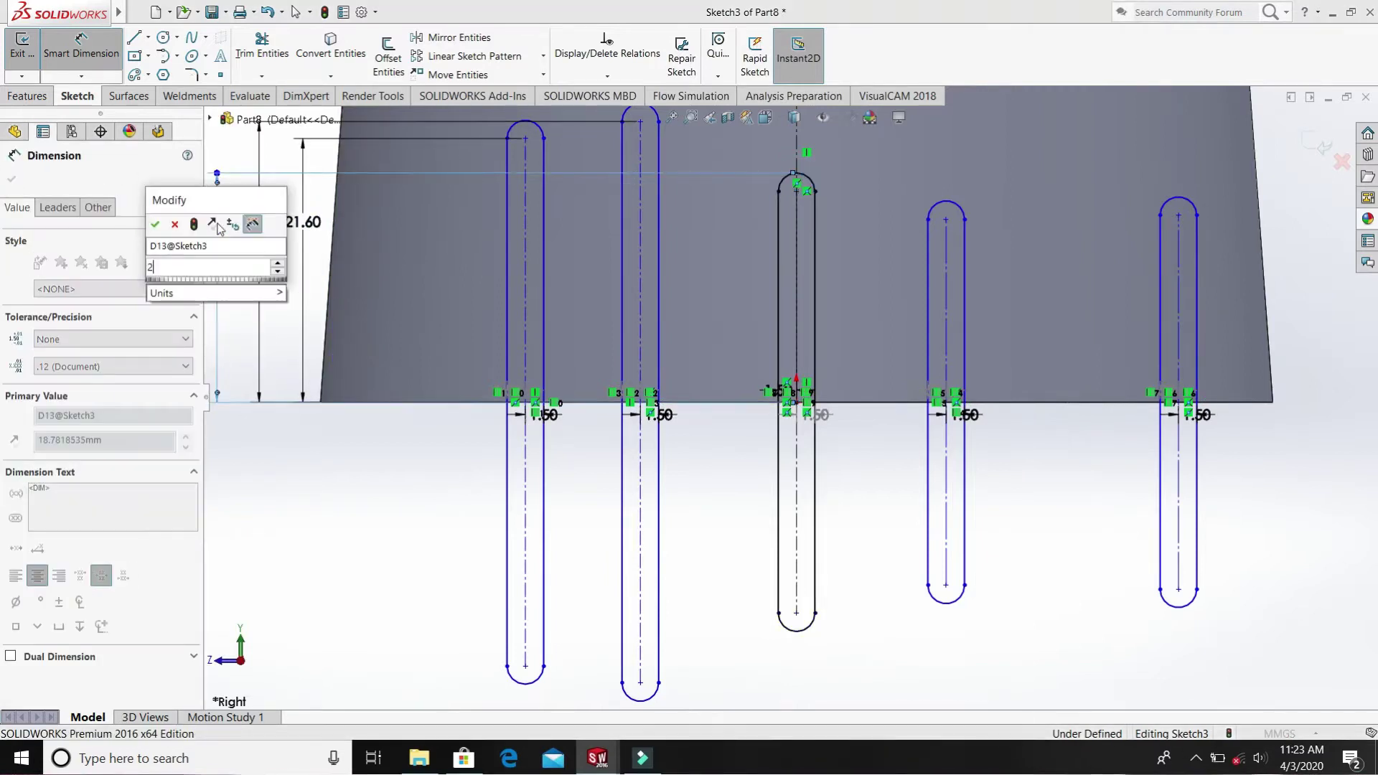
key(Return)
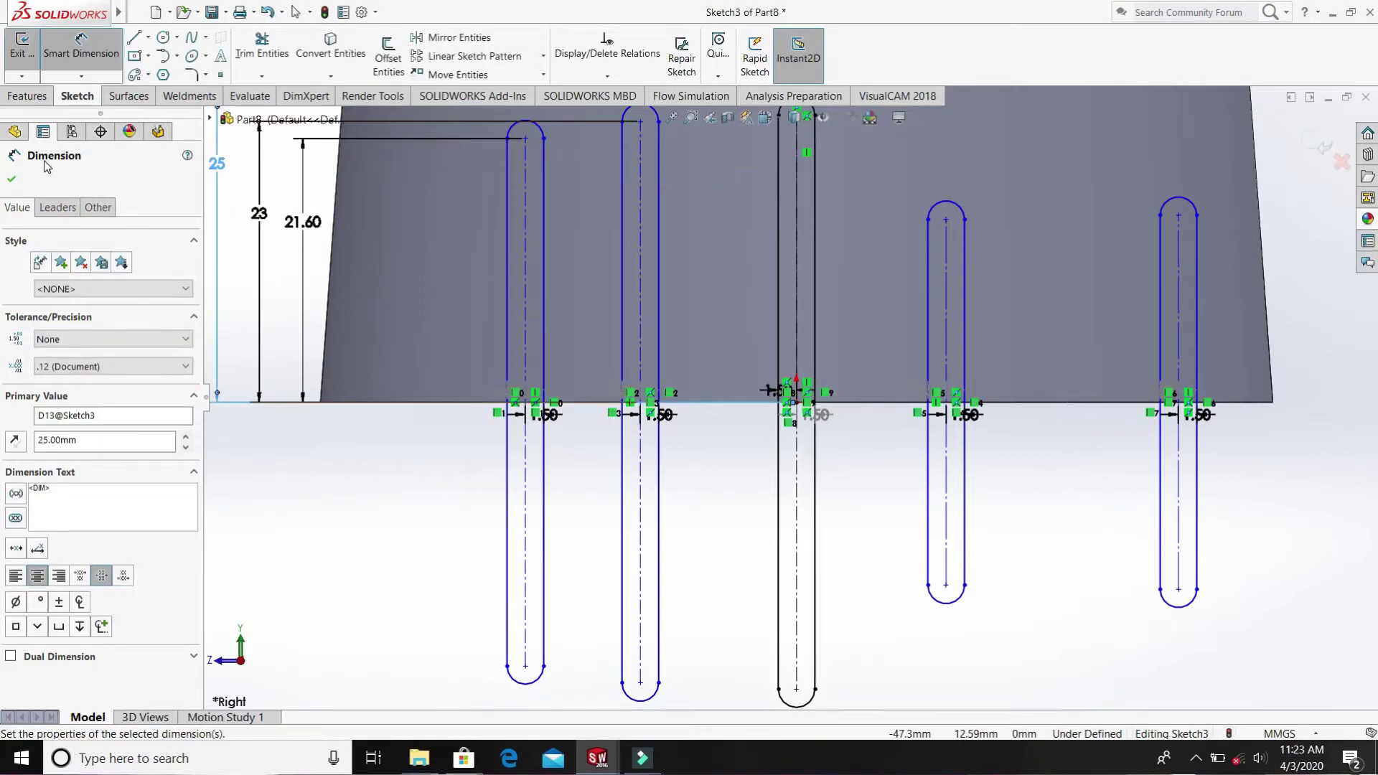
click(10, 179)
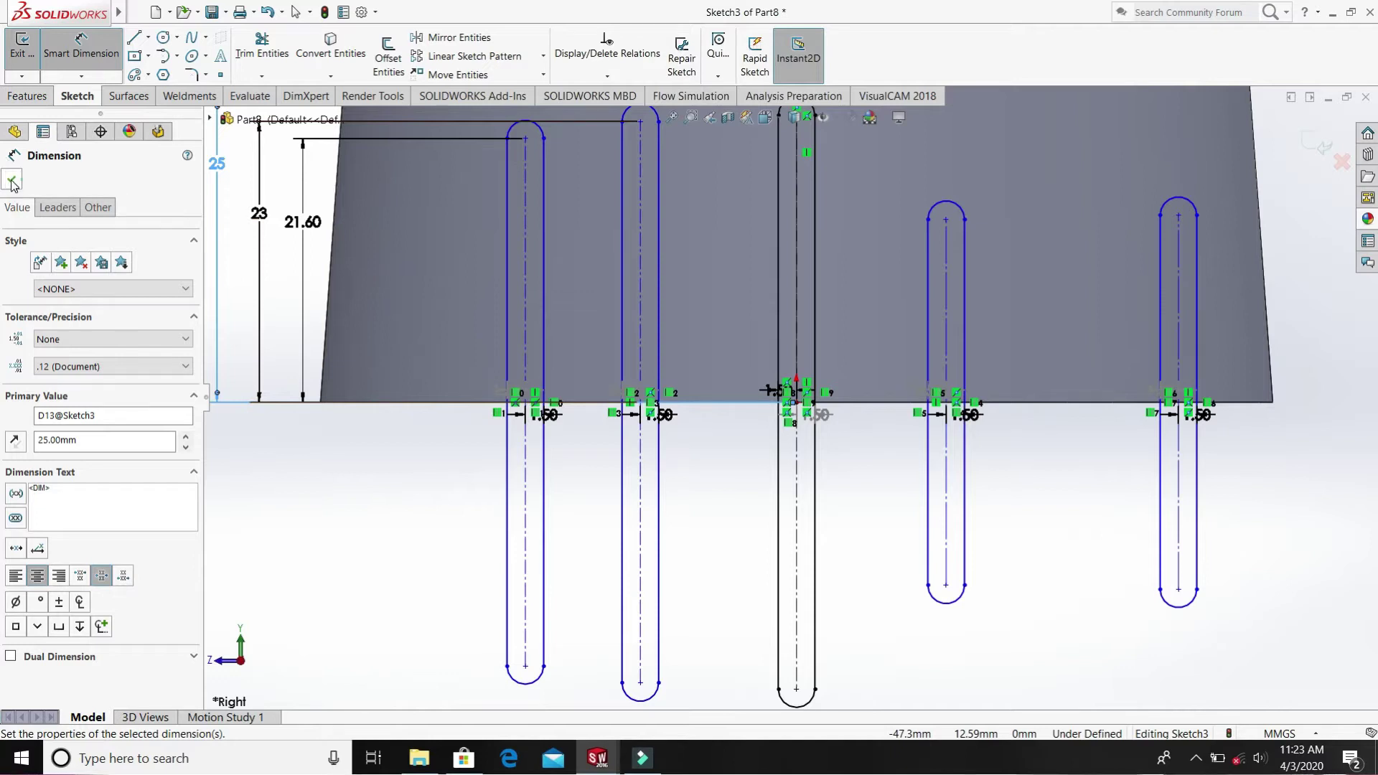
scroll(825, 398, down, 3)
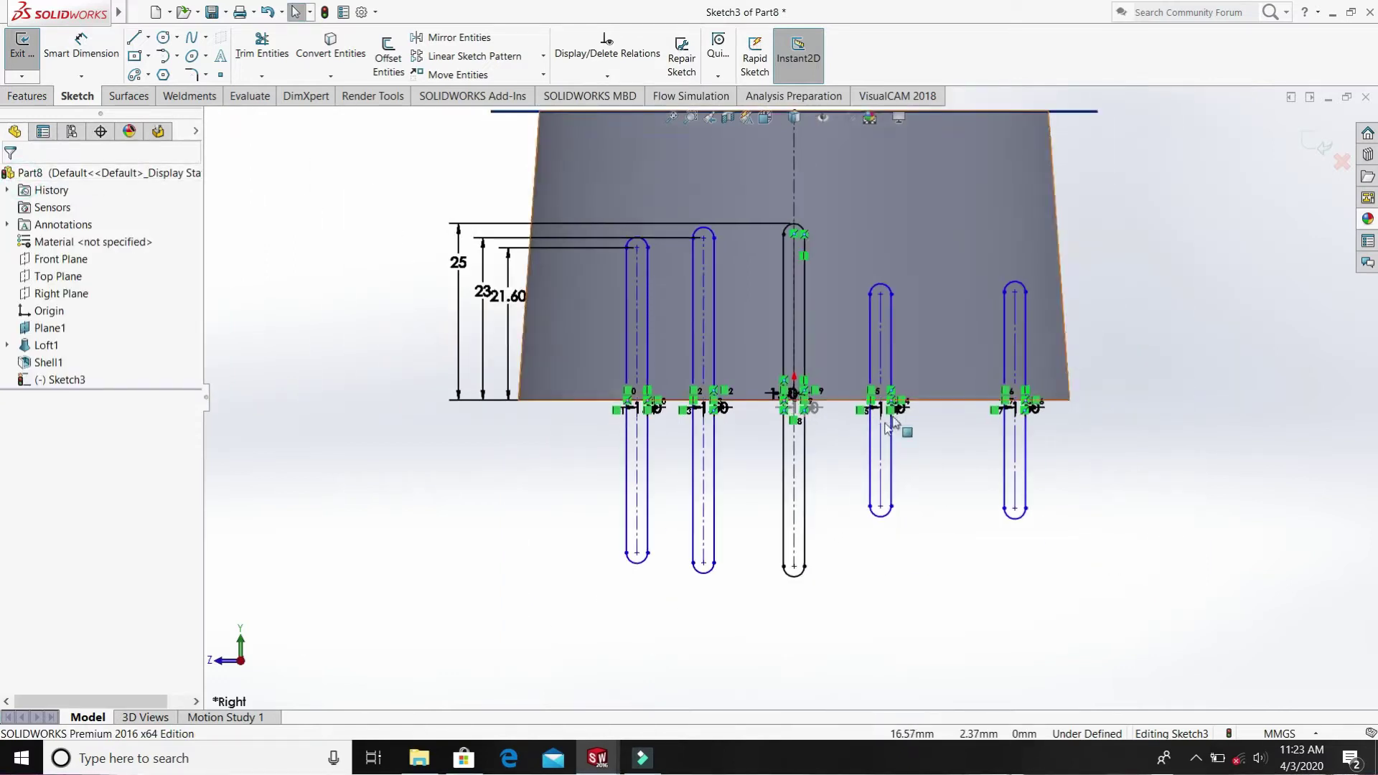
- Dimension the fourth slot's top arc 27 mm above the tube's bottom edge
click(87, 58)
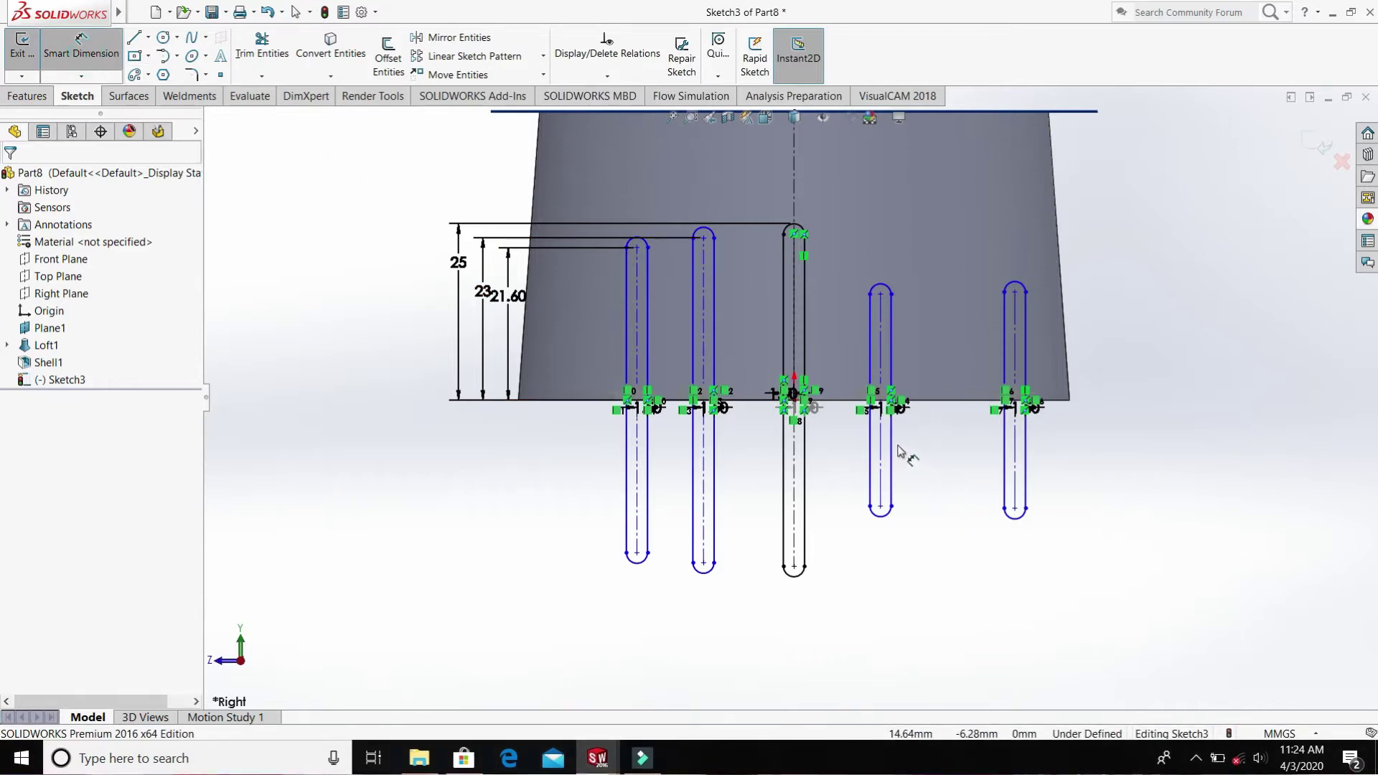
scroll(892, 381, down, 2)
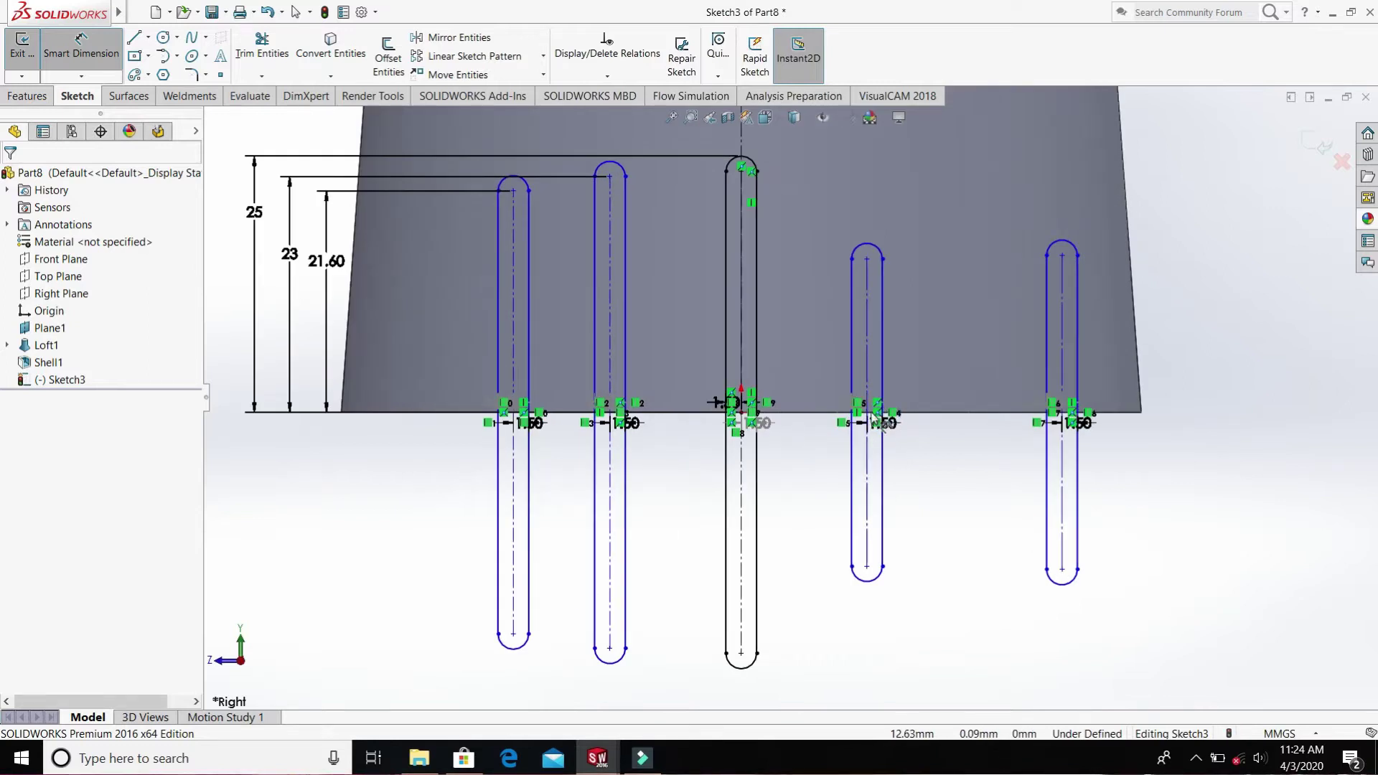
scroll(875, 419, down, 2)
scroll(872, 419, down, 1)
scroll(818, 415, down, 2)
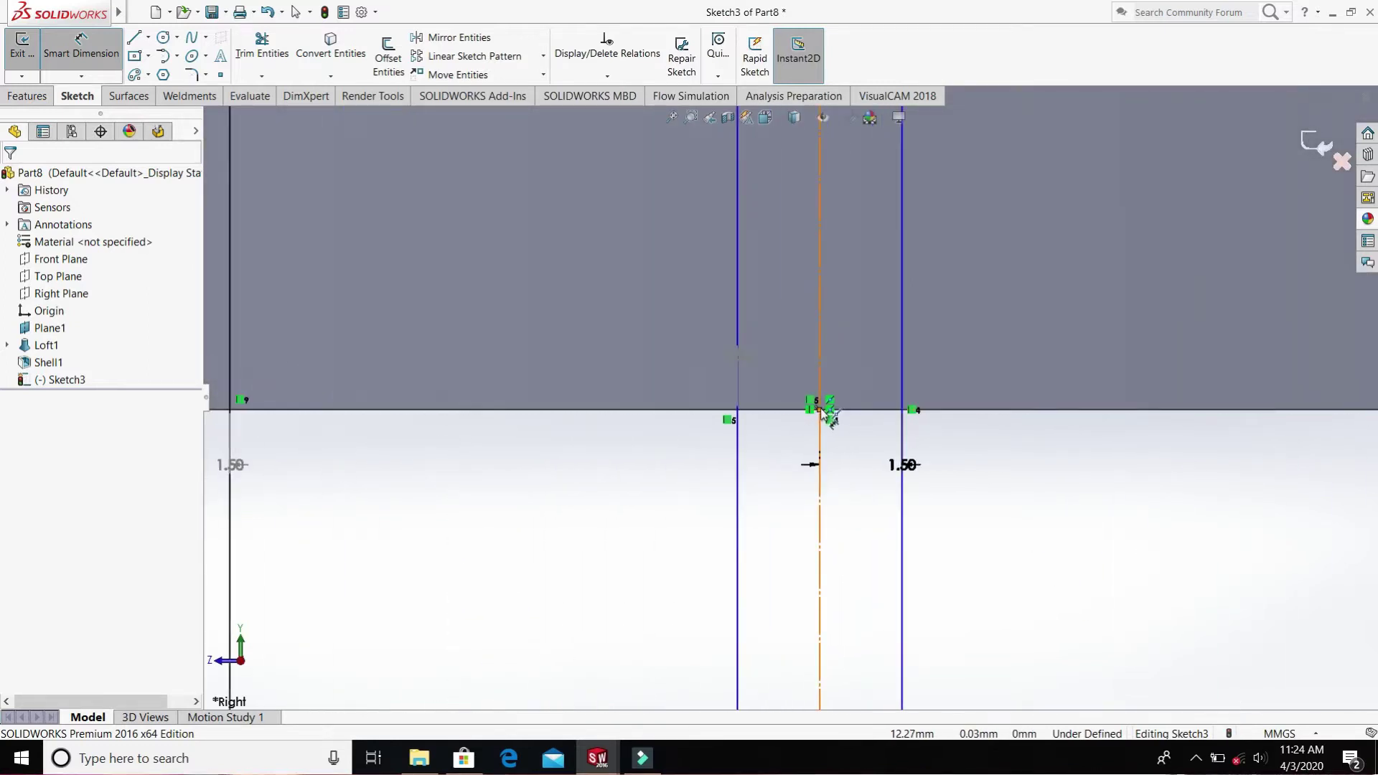
click(831, 357)
scroll(851, 258, up, 4)
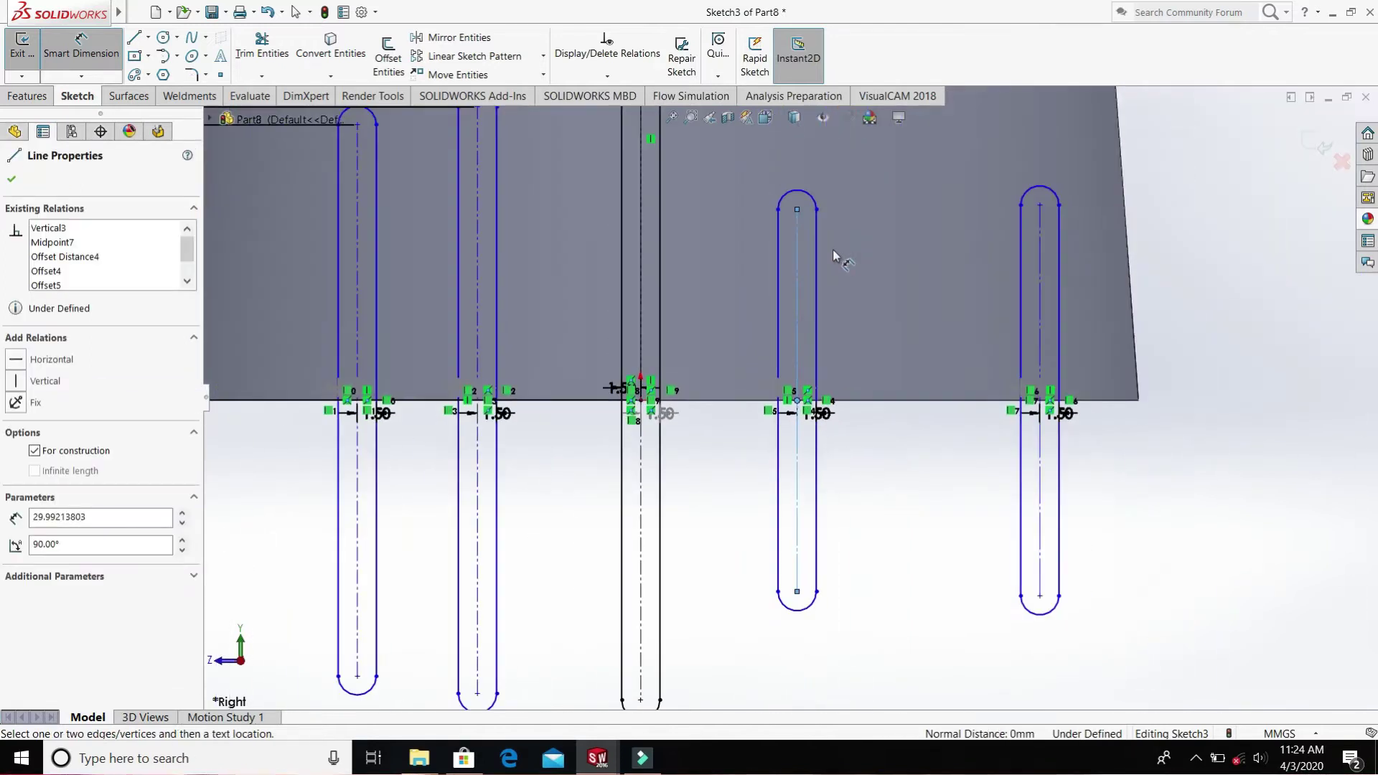
click(794, 251)
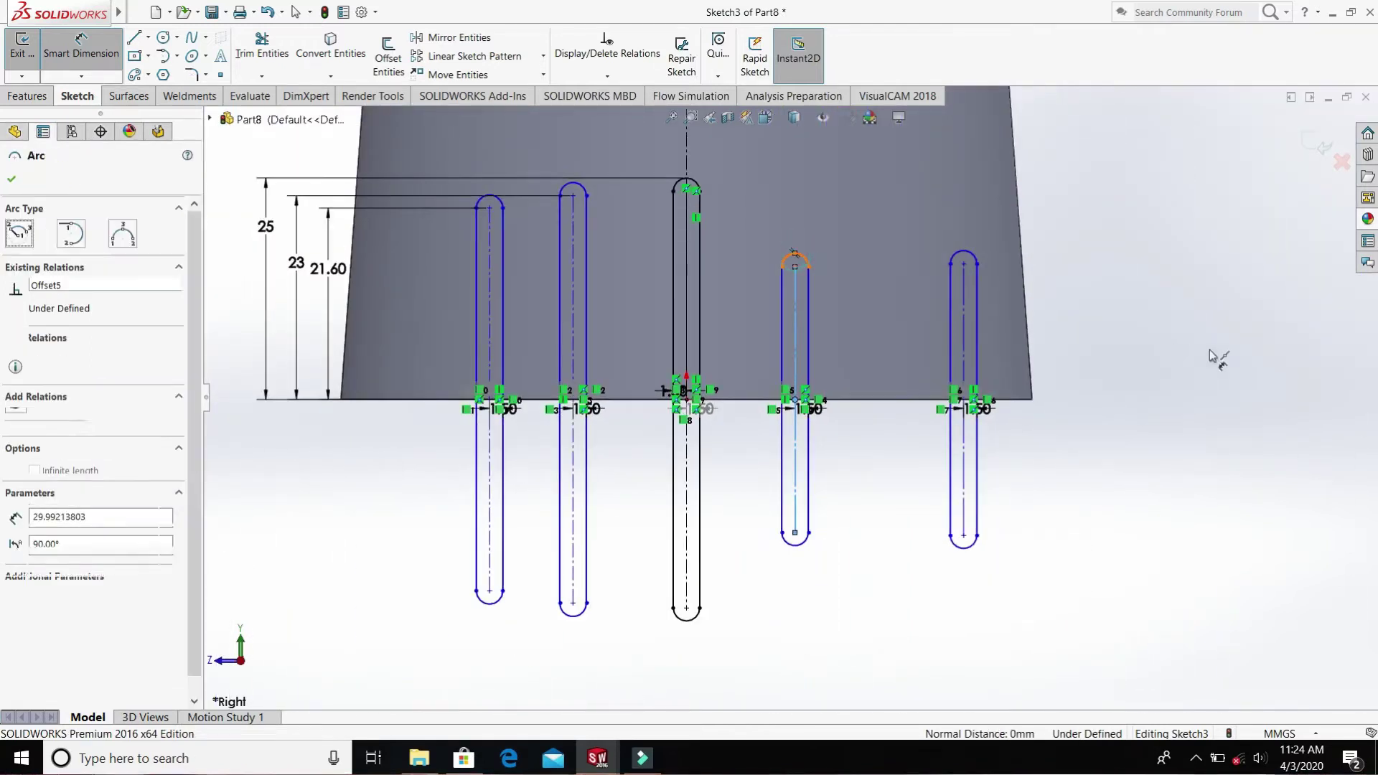
click(1227, 311)
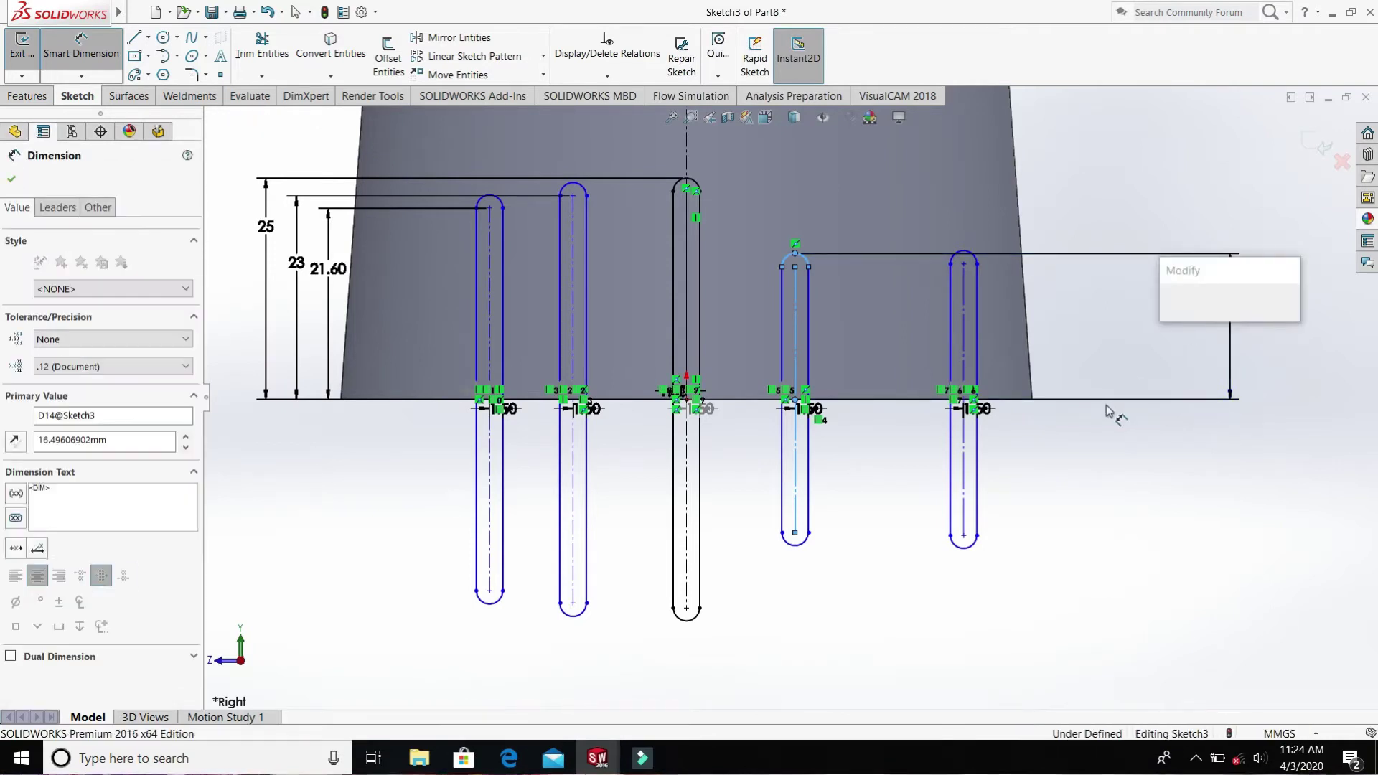
text(16.5)
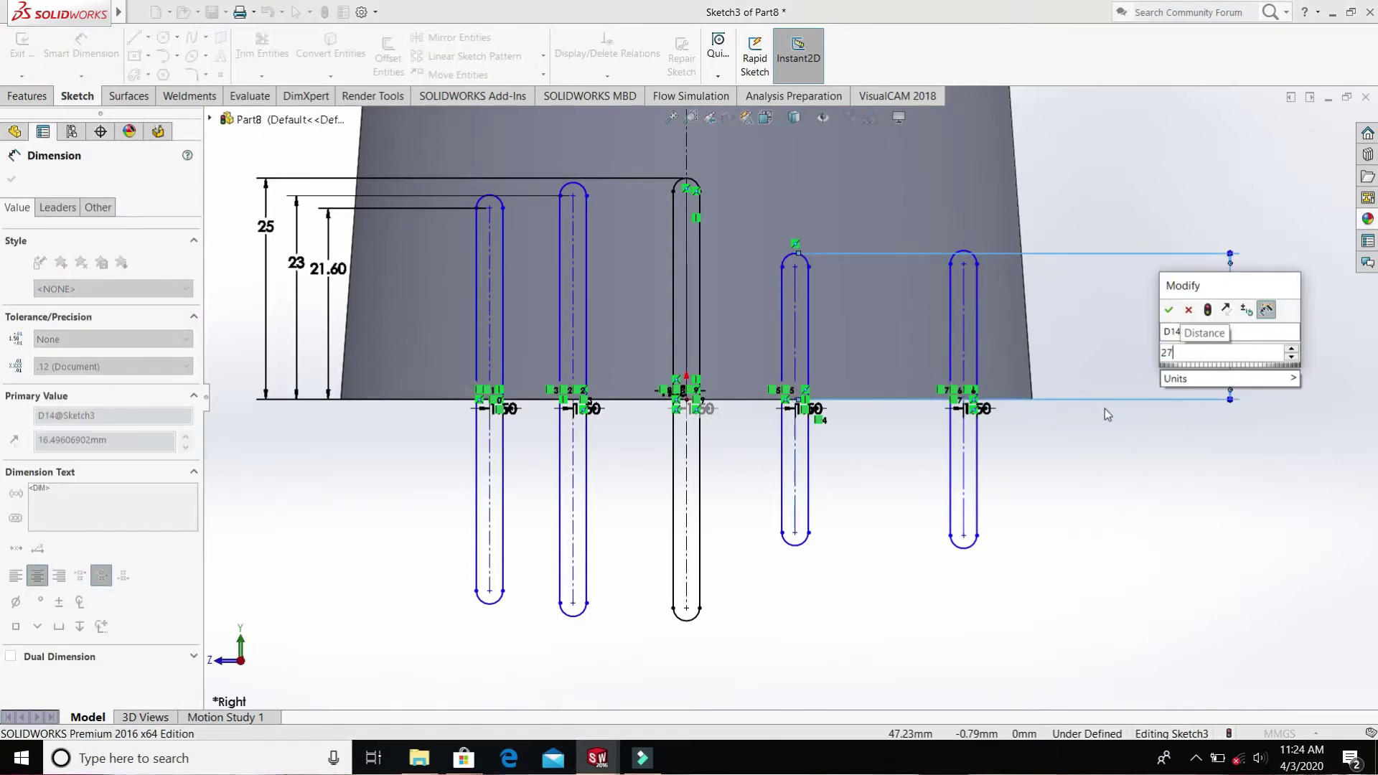
key(Return)
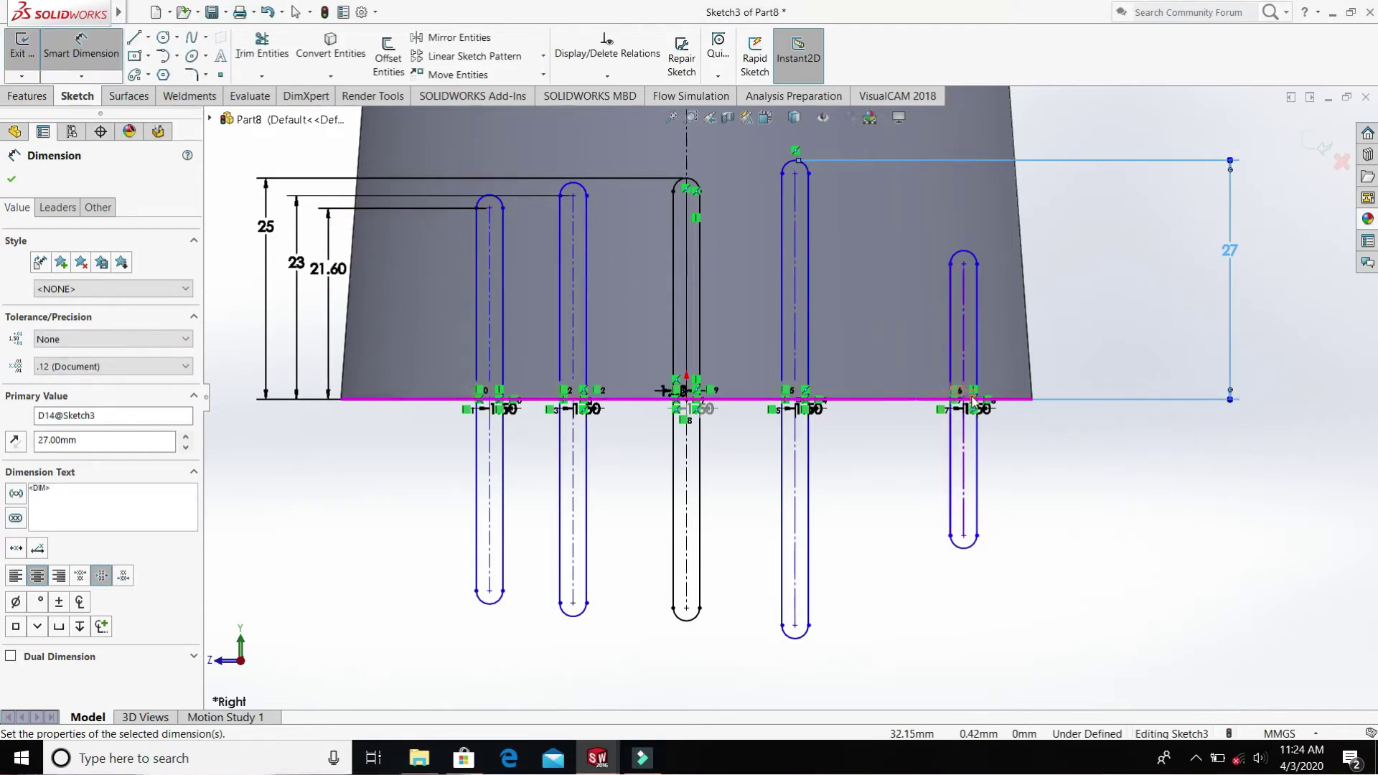
- Dimension the rightmost slot's top arc at 29 mm above the bottom edge
scroll(970, 404, down, 2)
scroll(971, 404, down, 5)
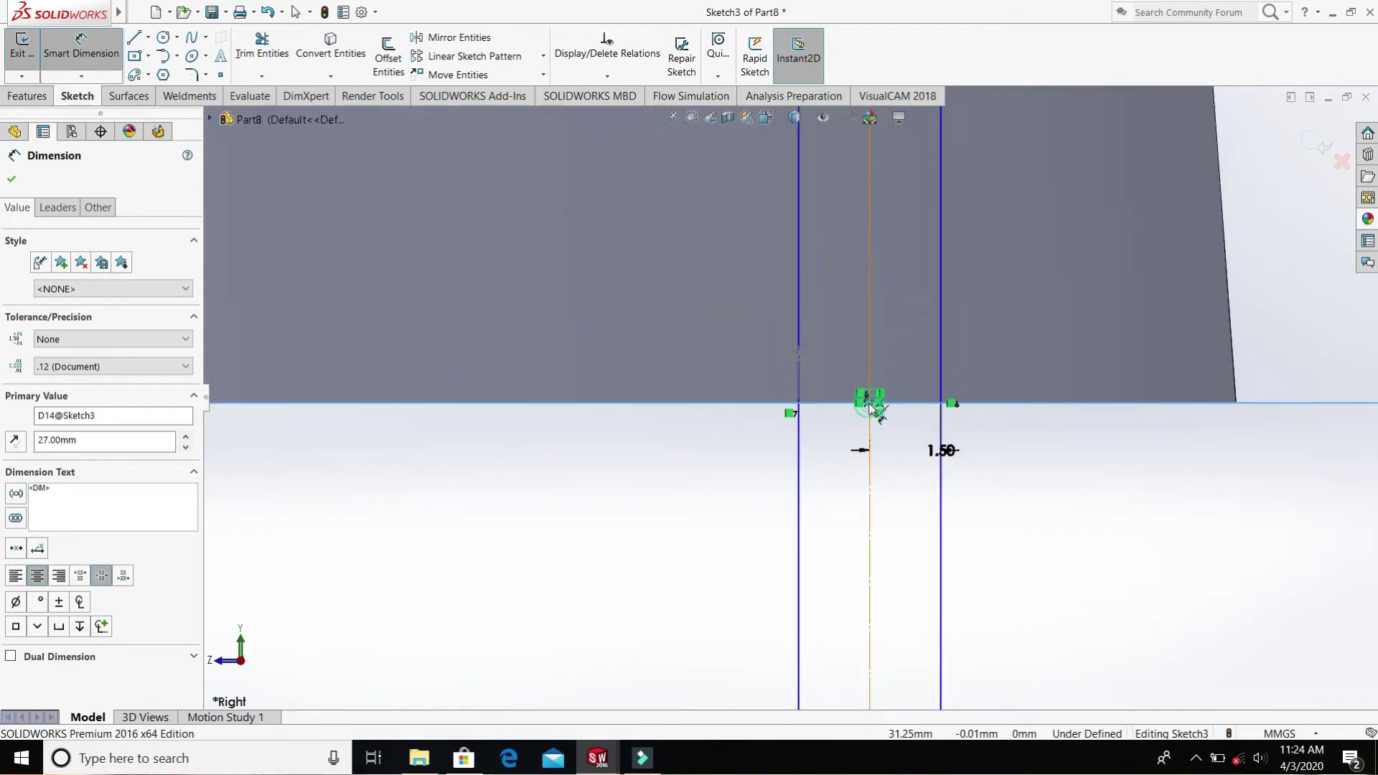
click(870, 406)
scroll(916, 205, up, 5)
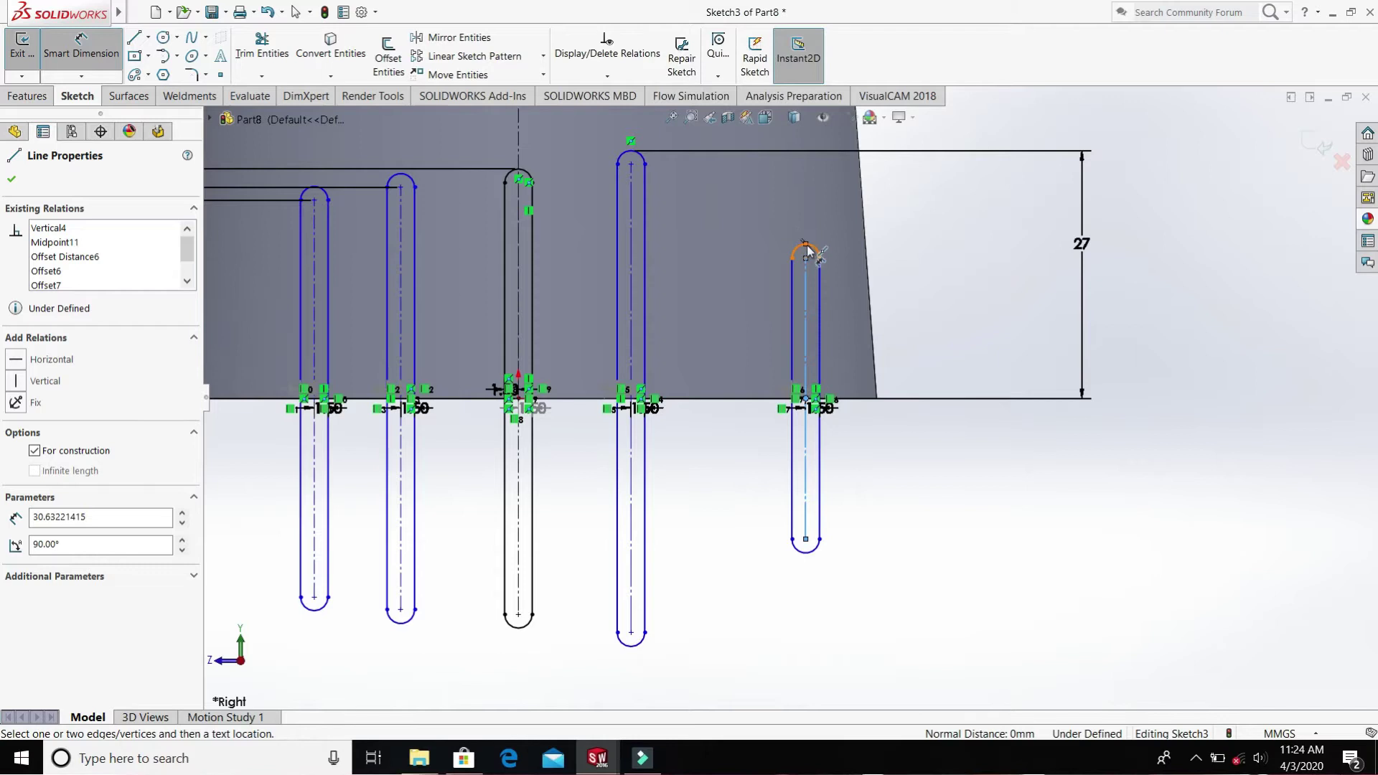
click(807, 250)
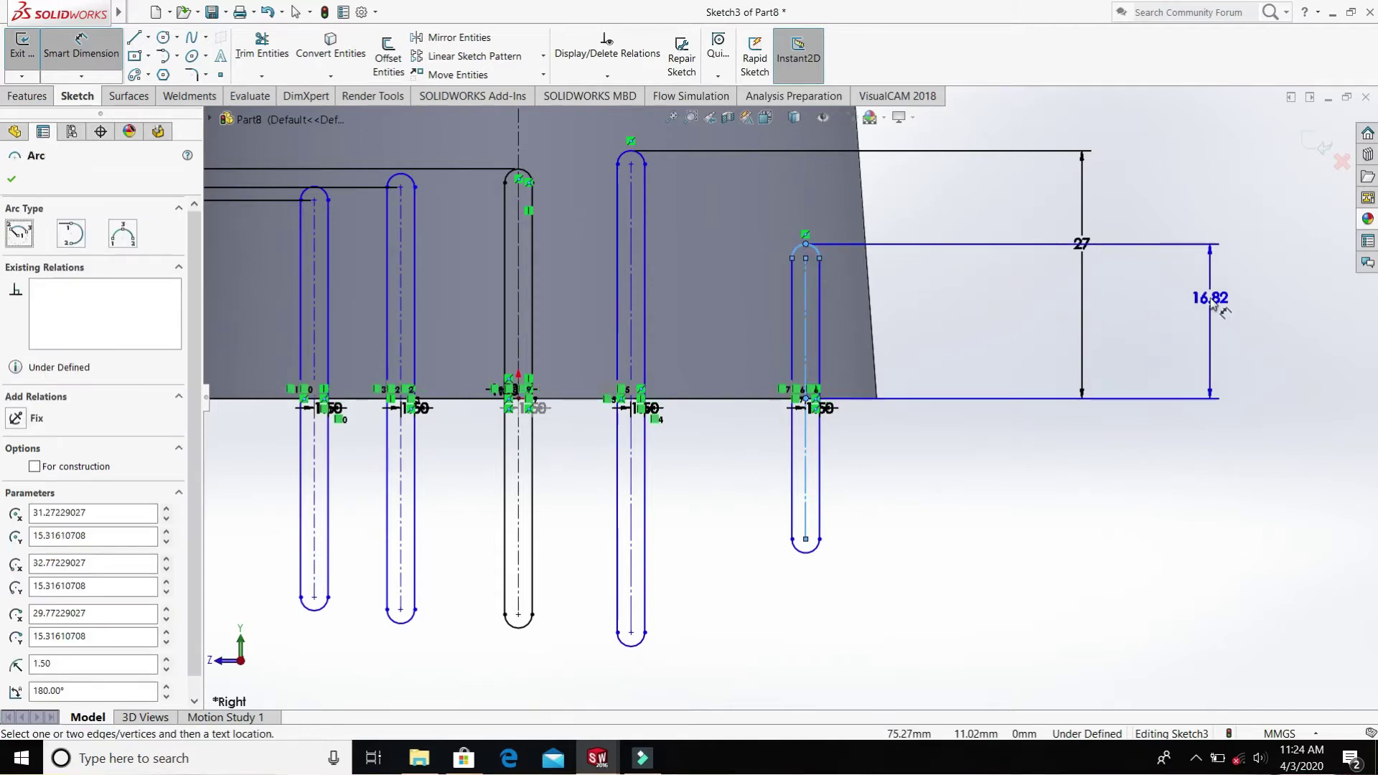
click(1213, 305)
text(2)
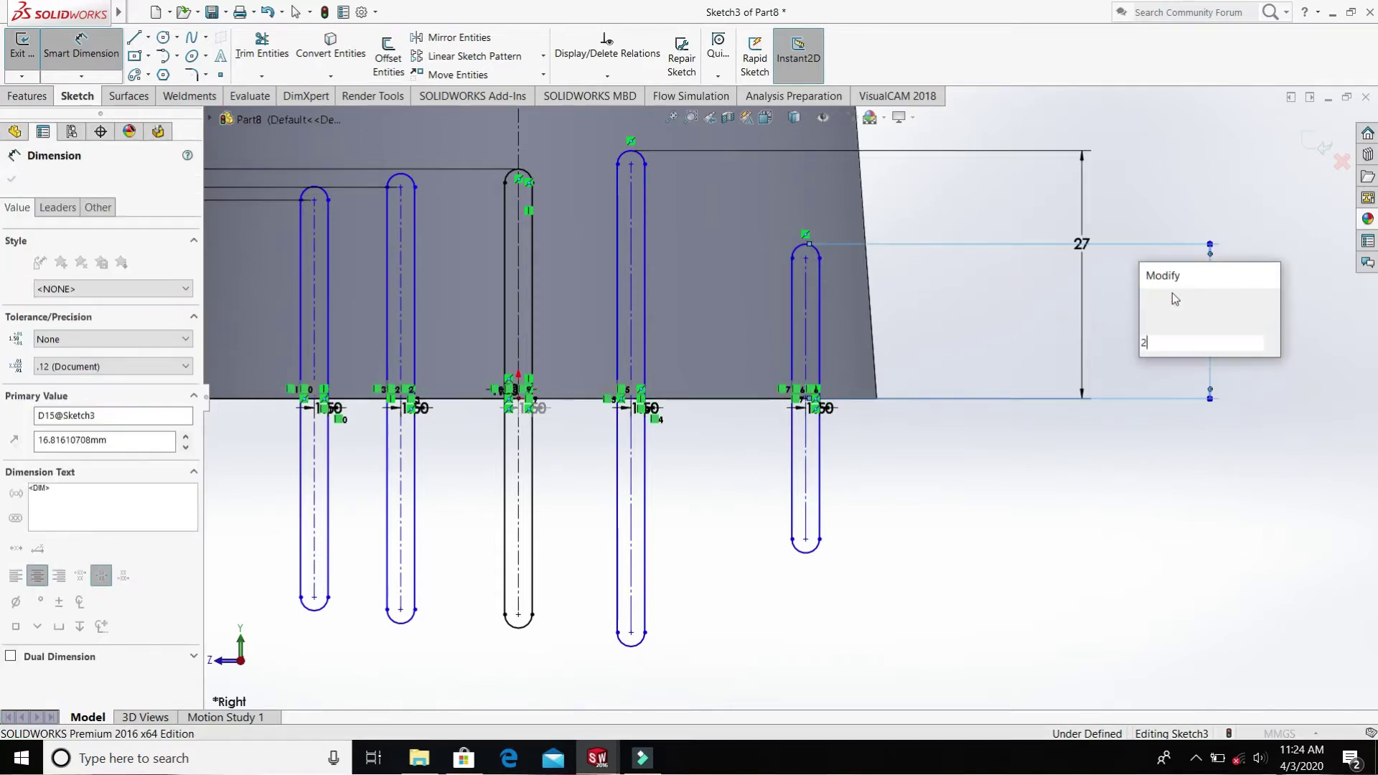
text(9)
key(Return)
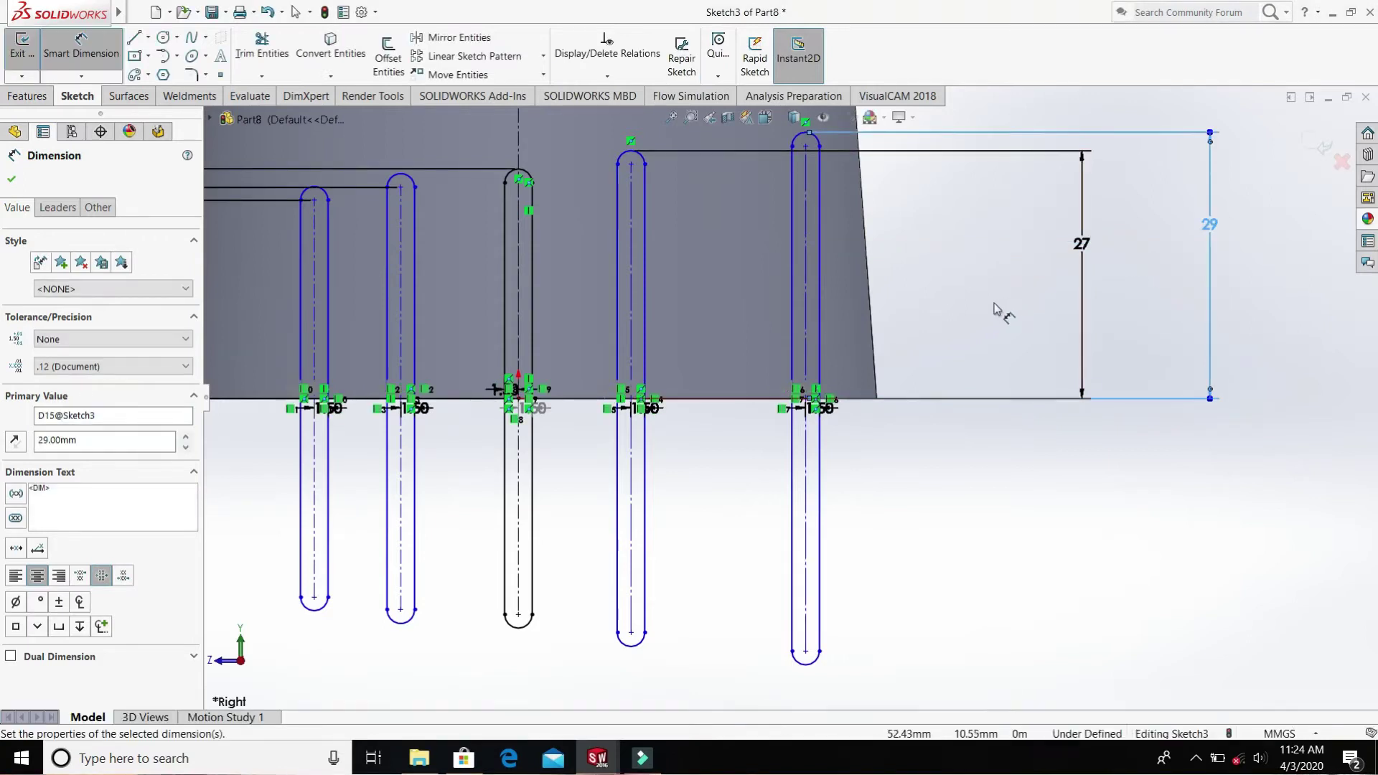
scroll(998, 310, up, 2)
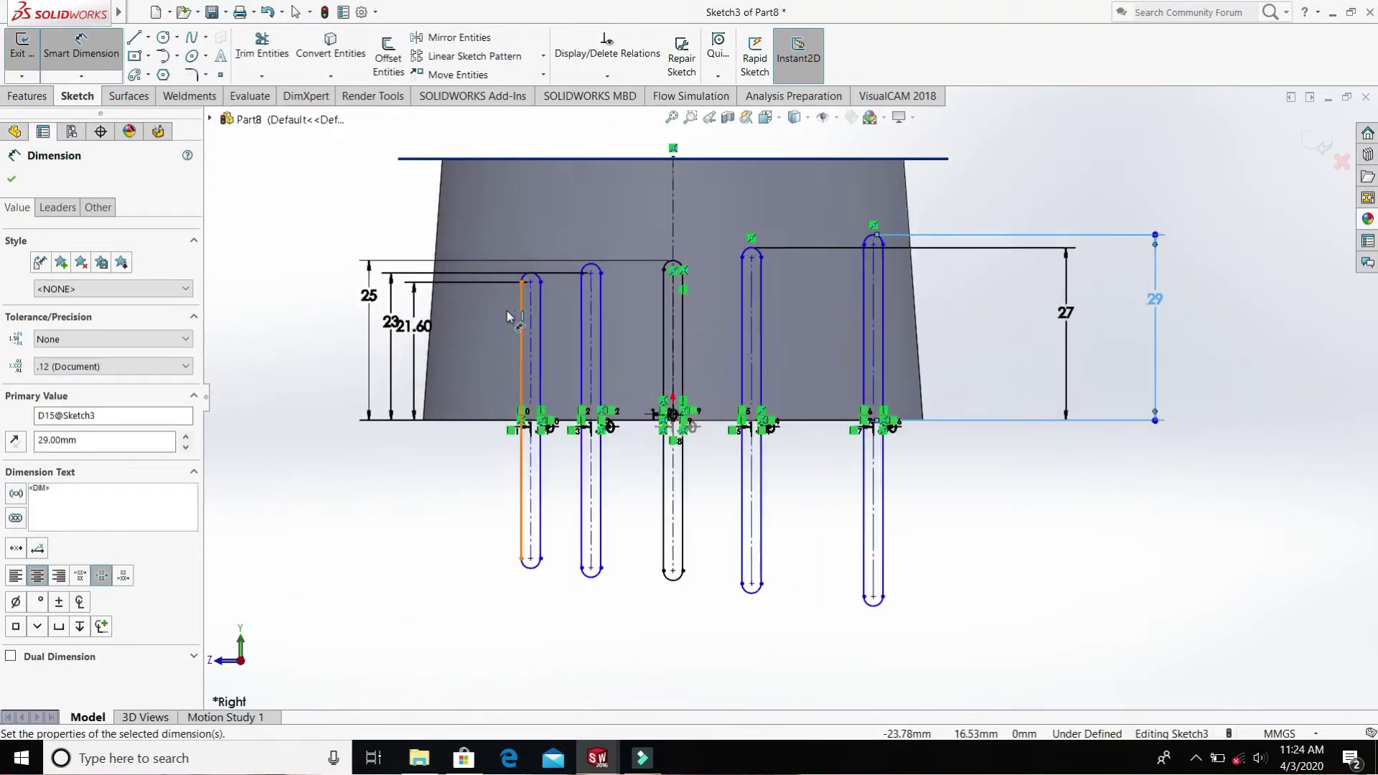
scroll(452, 298, down, 2)
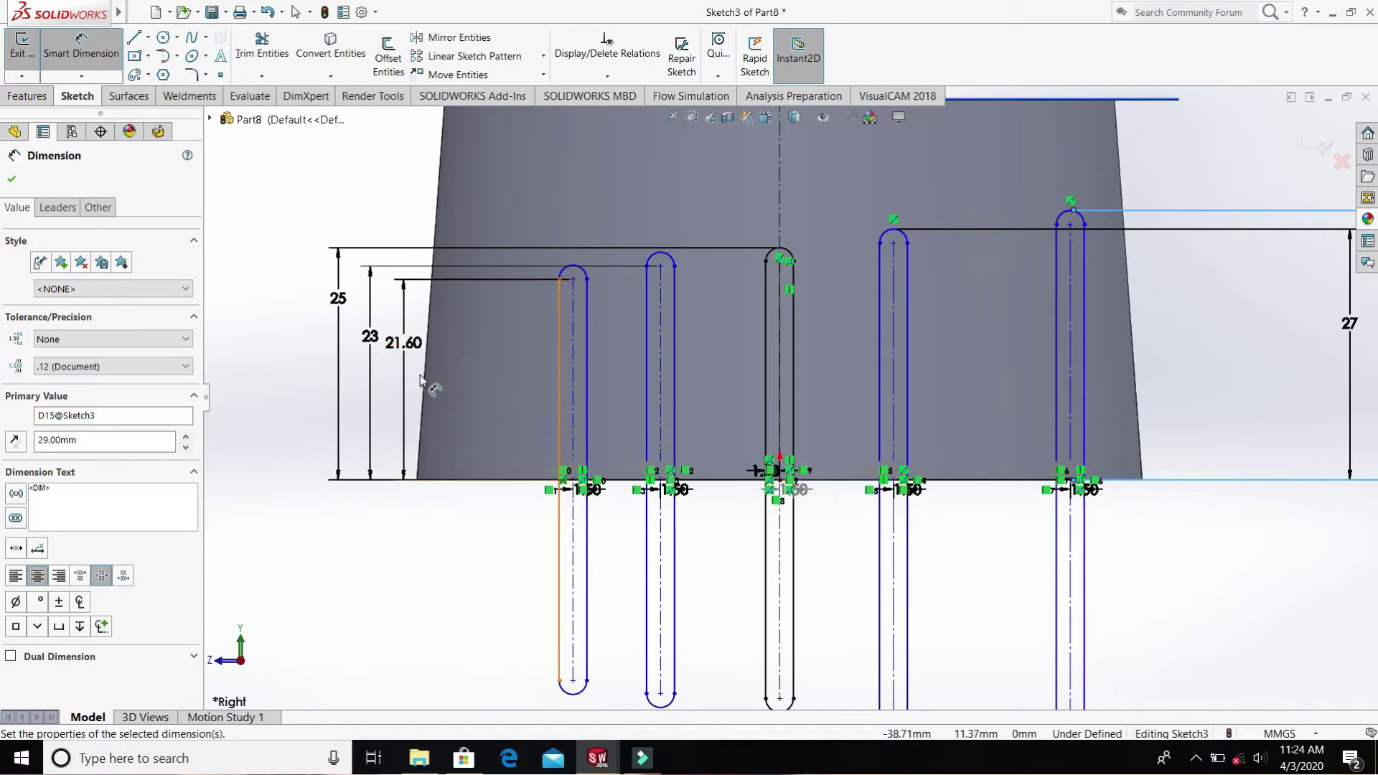
- Try to edit the 21.60 slot dimension, then dismiss the invalid-number warning
key(Escape)
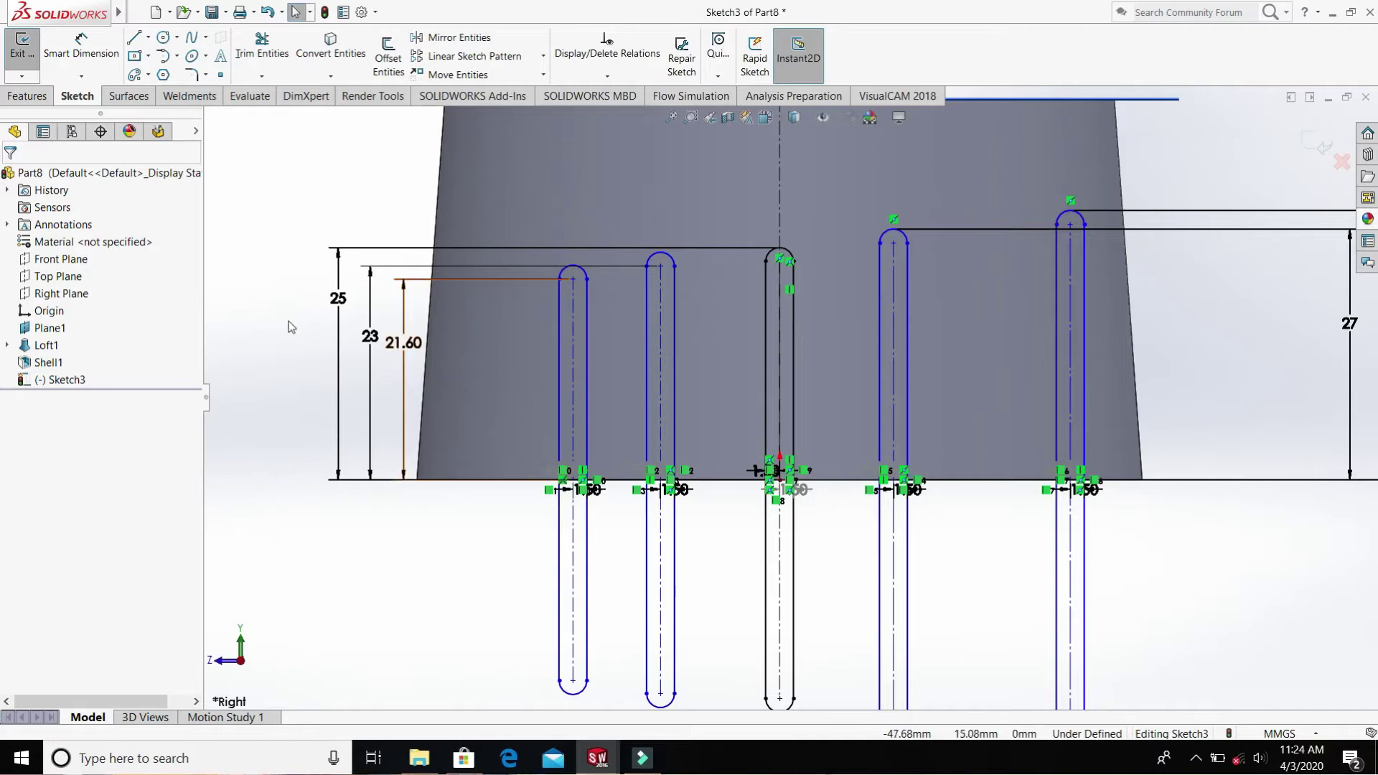
double_click(411, 344)
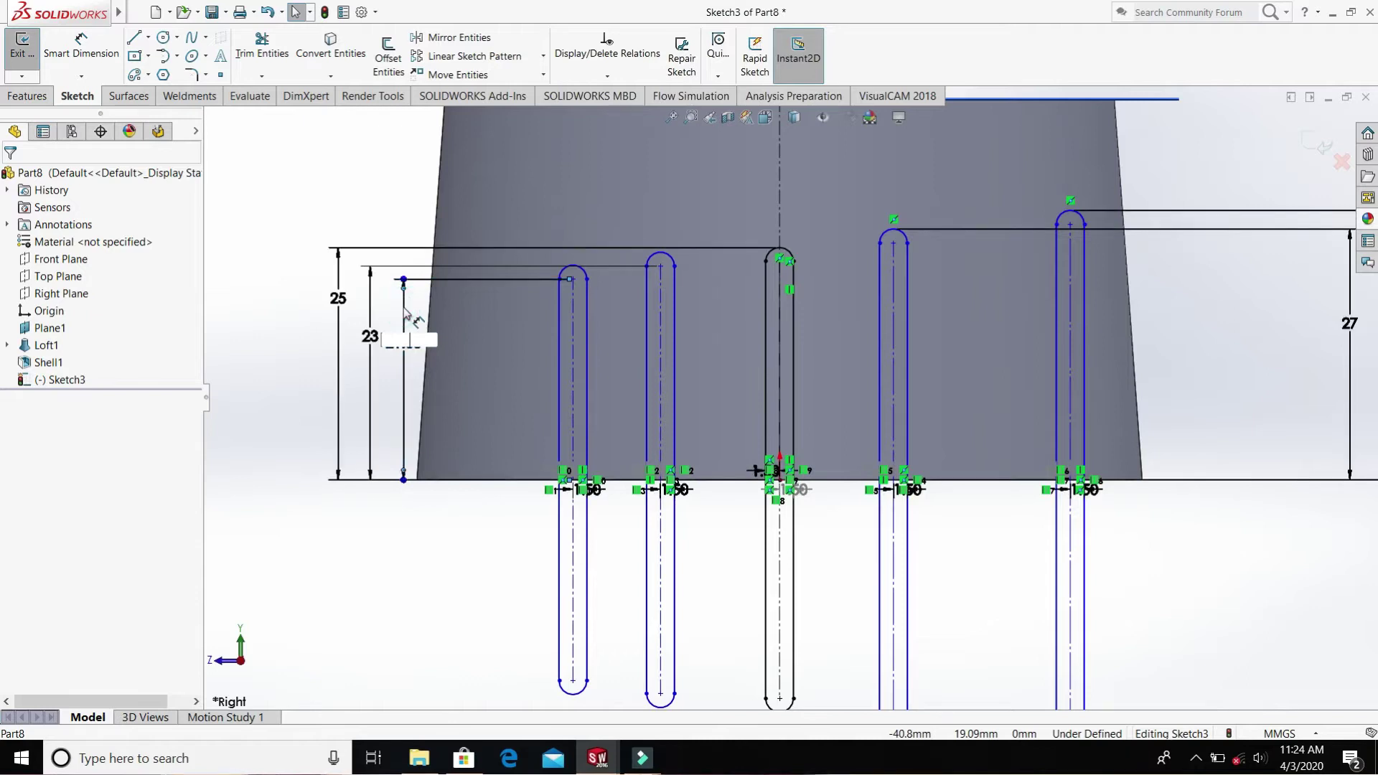
key(Return)
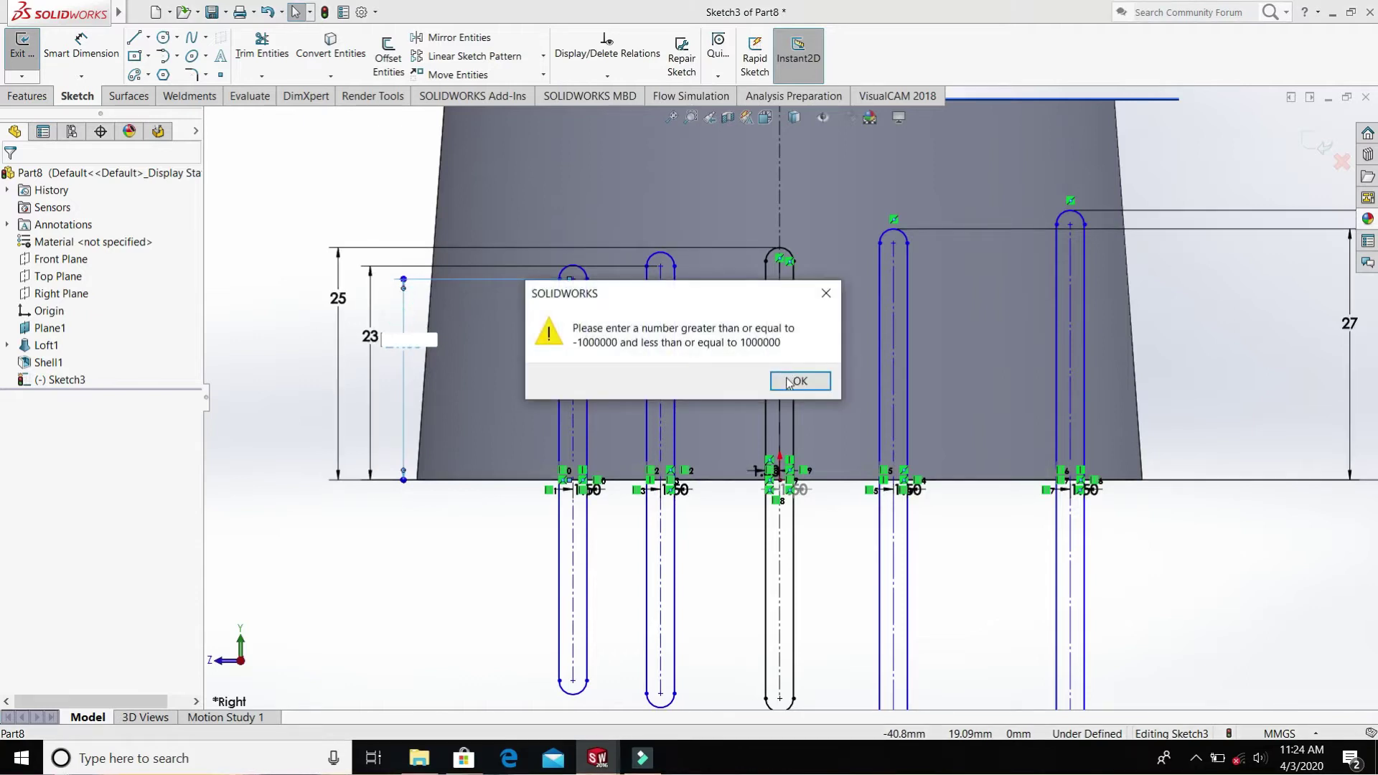
click(789, 383)
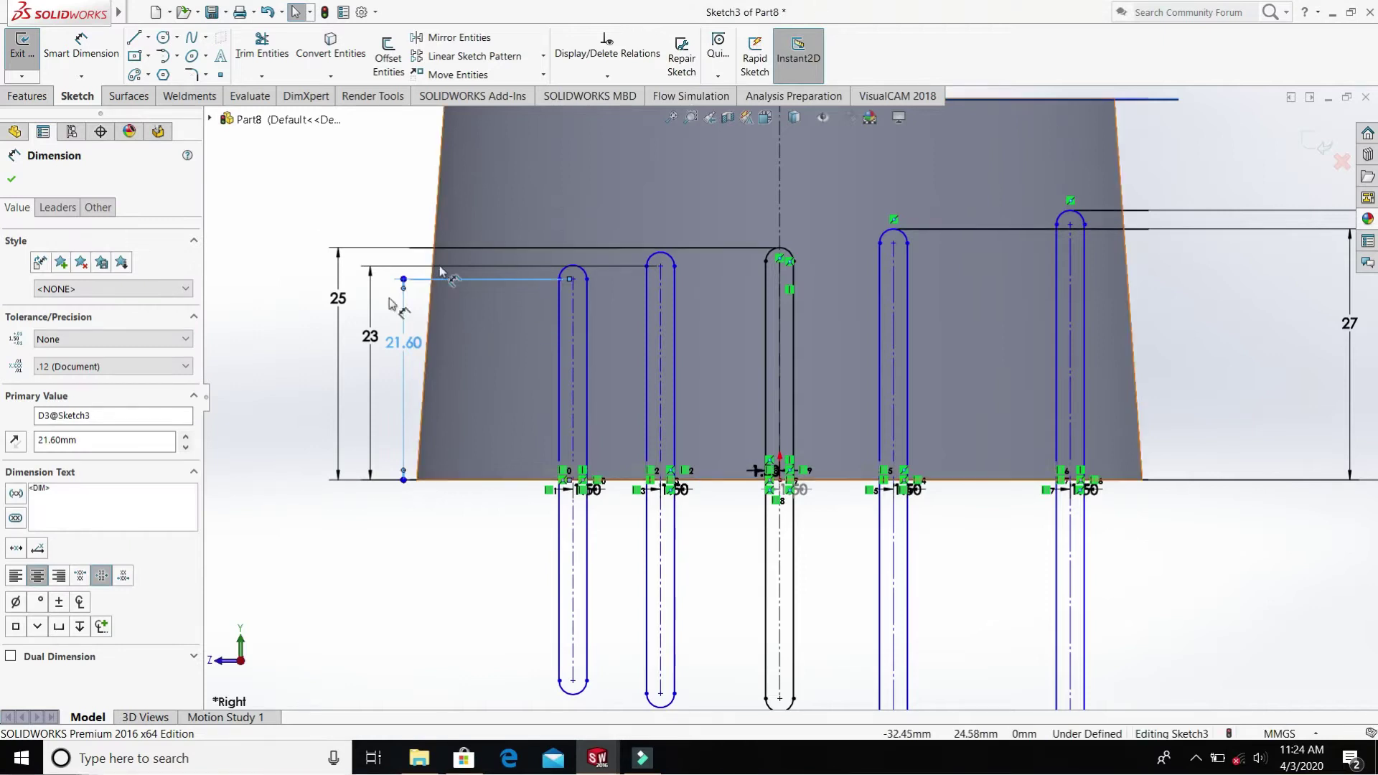
key(Escape)
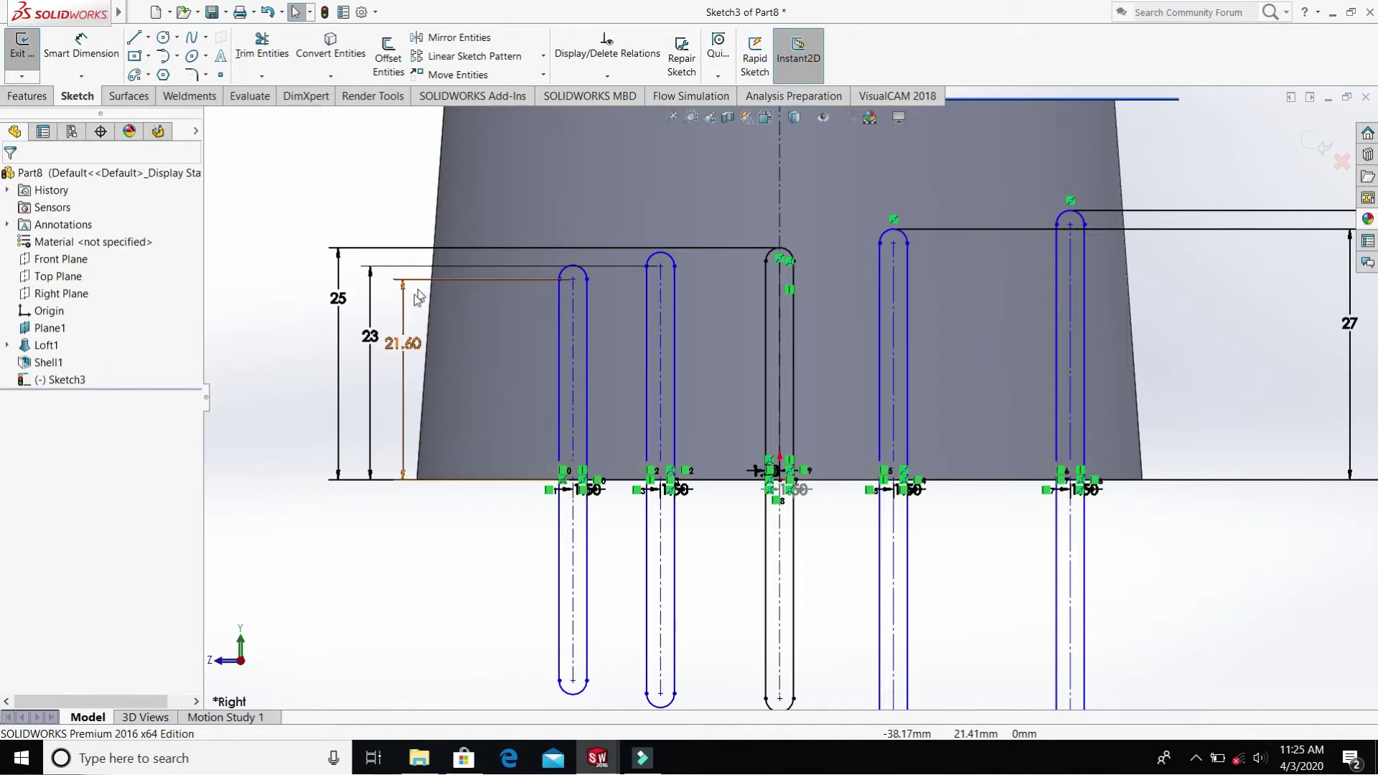
- Delete the 21.60 and 23 height dimensions from the two left slots
click(404, 300)
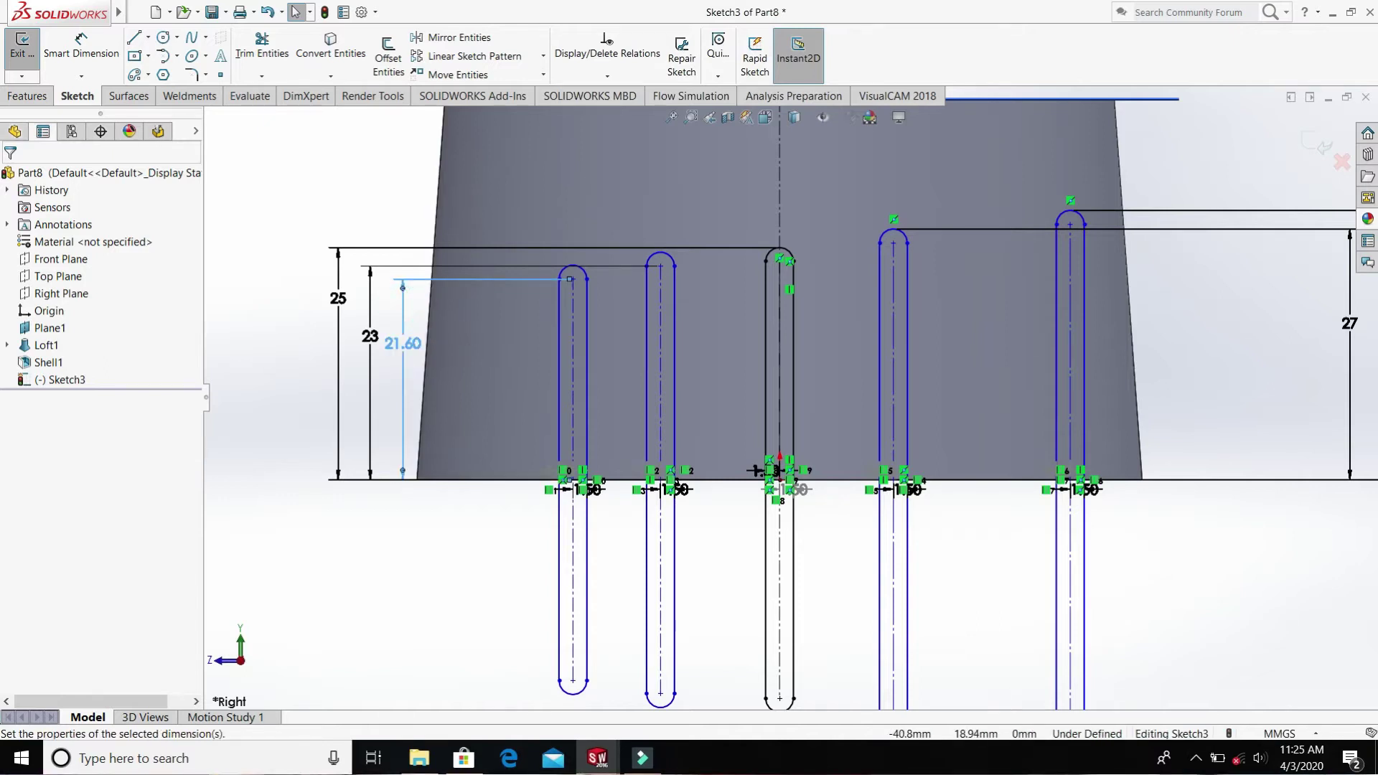
key(Delete)
click(371, 310)
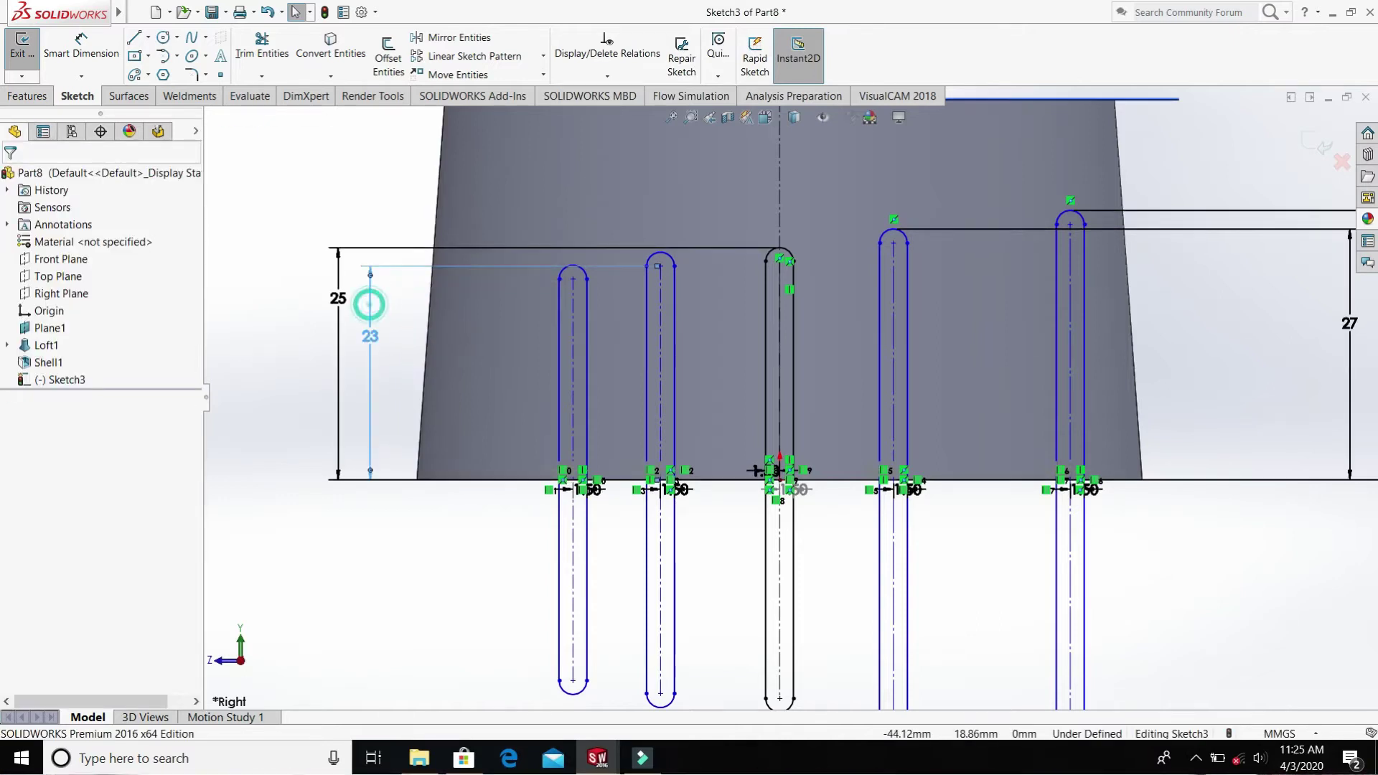
key(Delete)
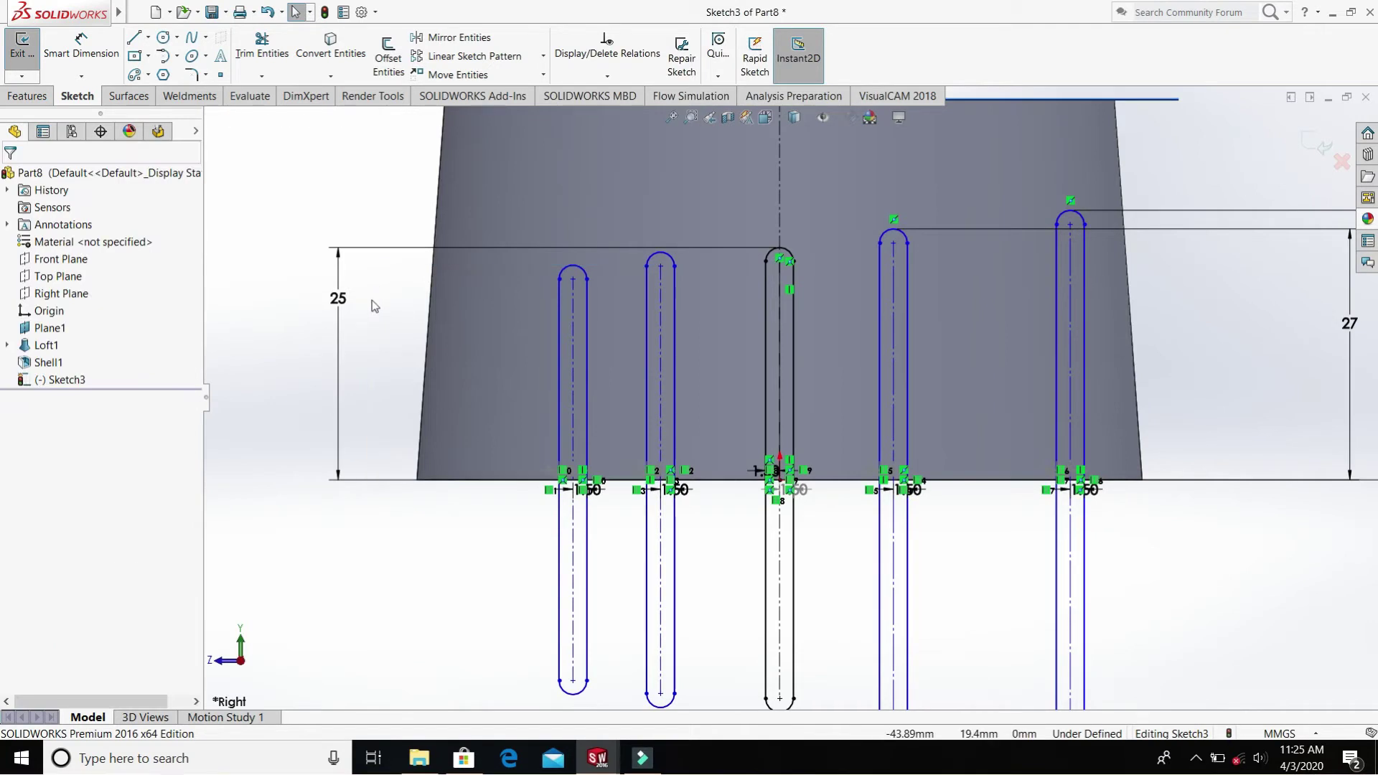
- Dimension the first left slot's top 21 mm above the base line
click(80, 44)
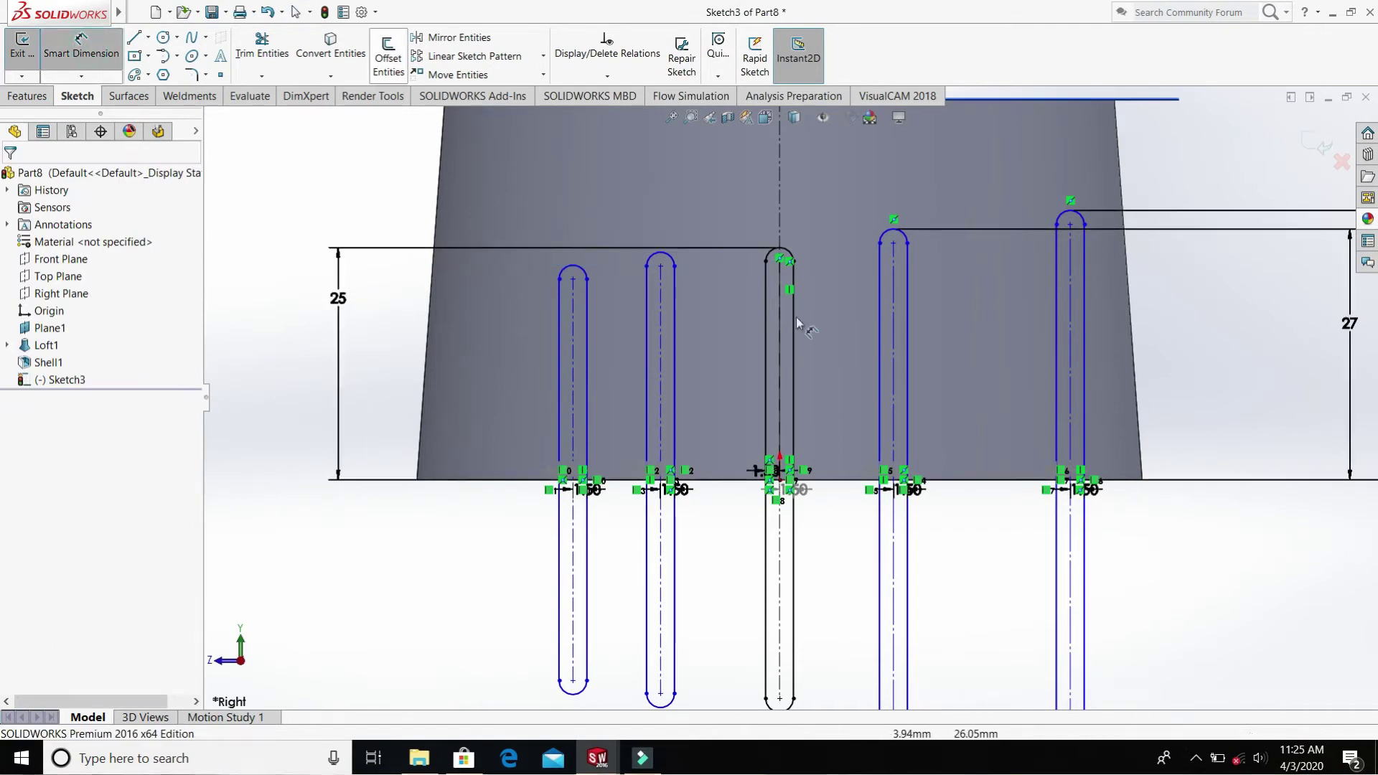
scroll(572, 482, down, 2)
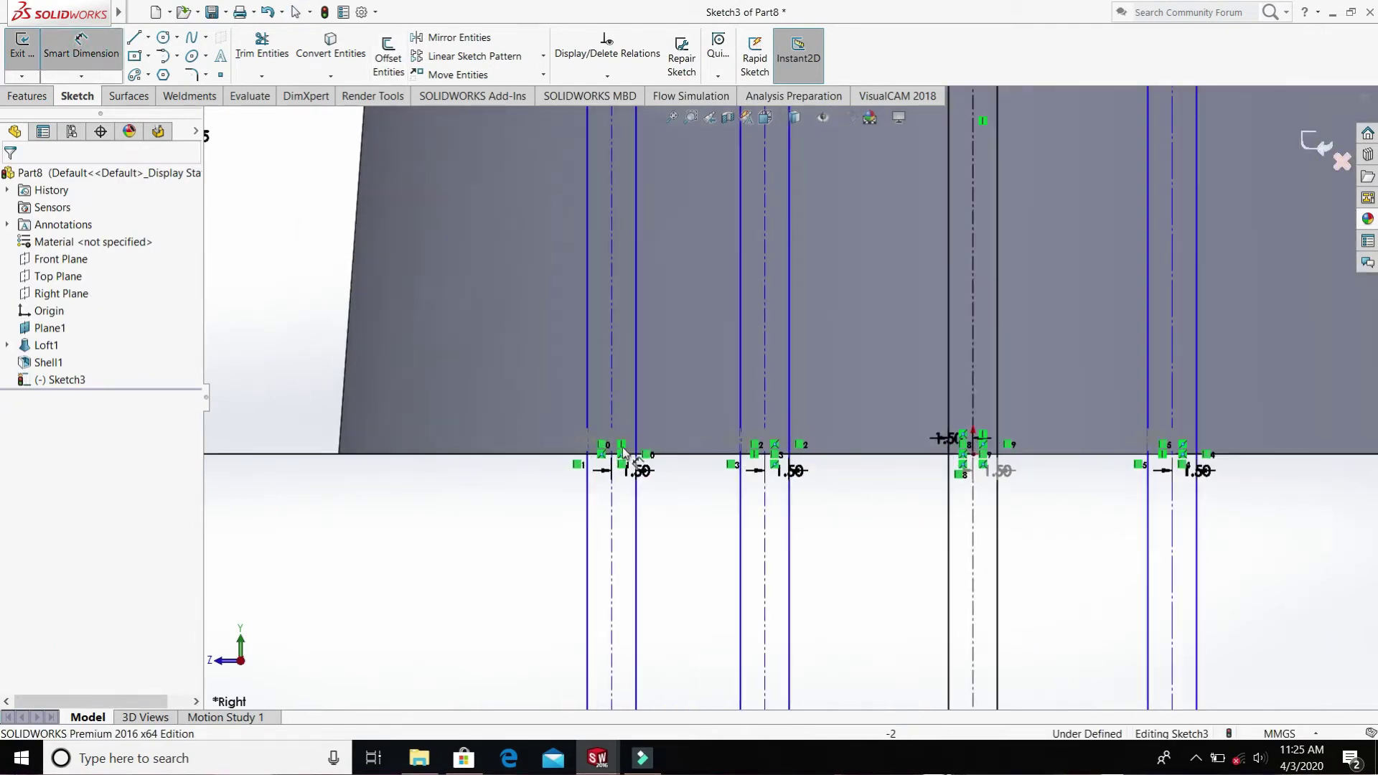
scroll(617, 455, down, 1)
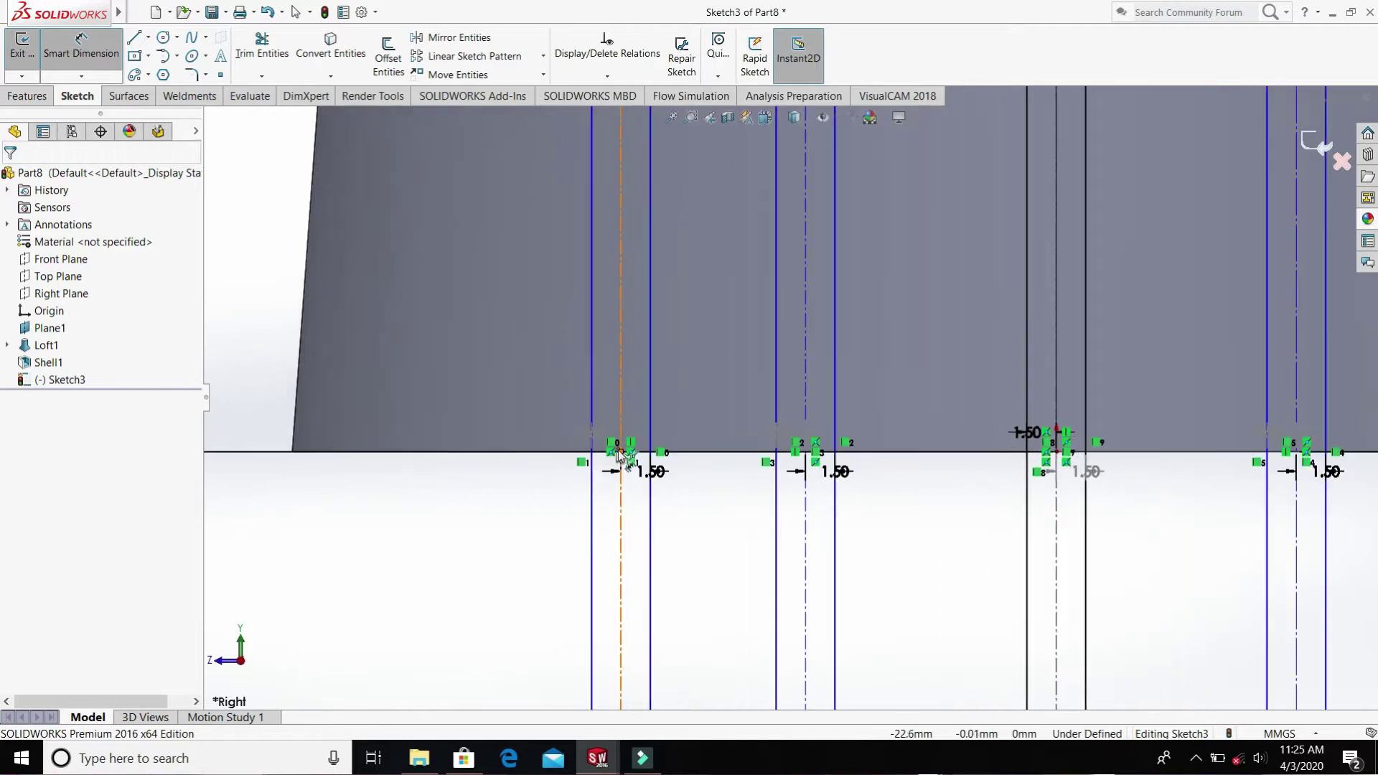
click(621, 454)
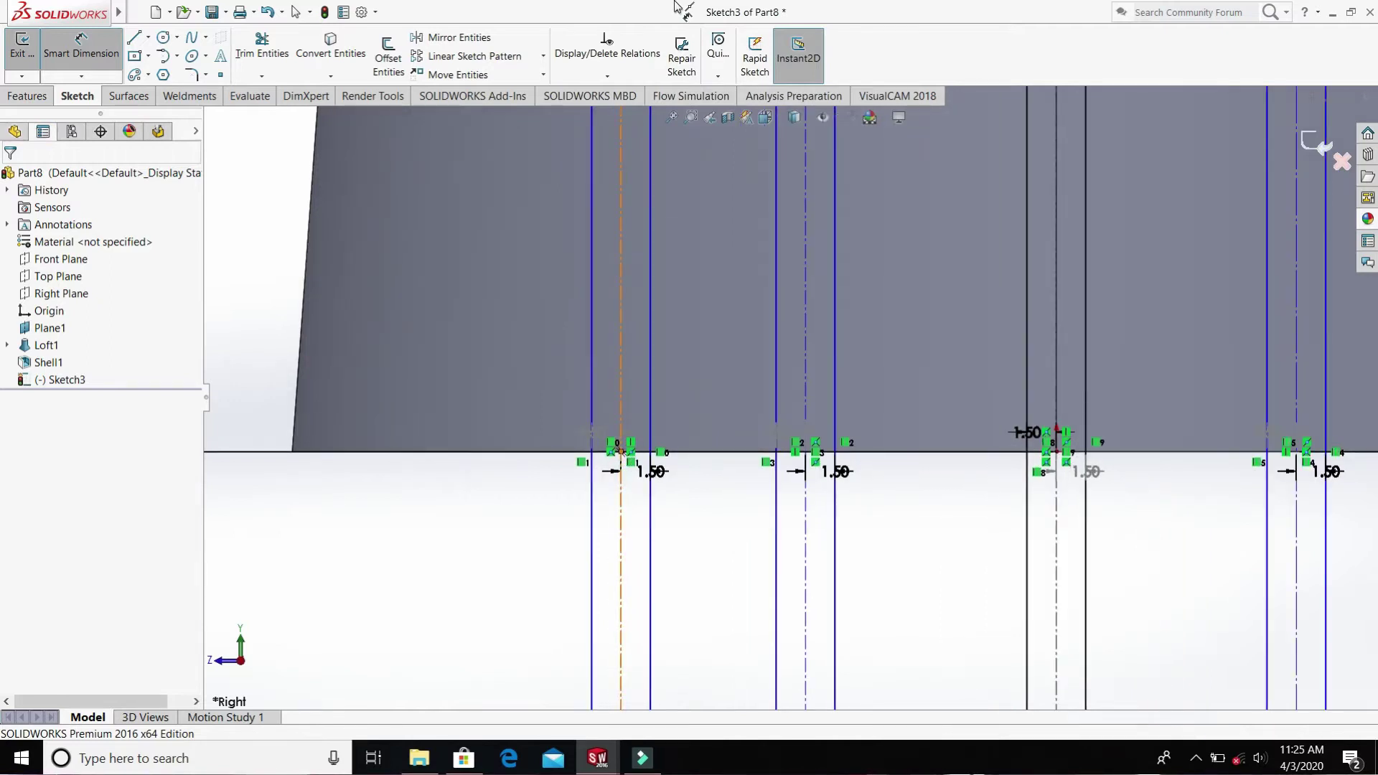
scroll(628, 164, up, 4)
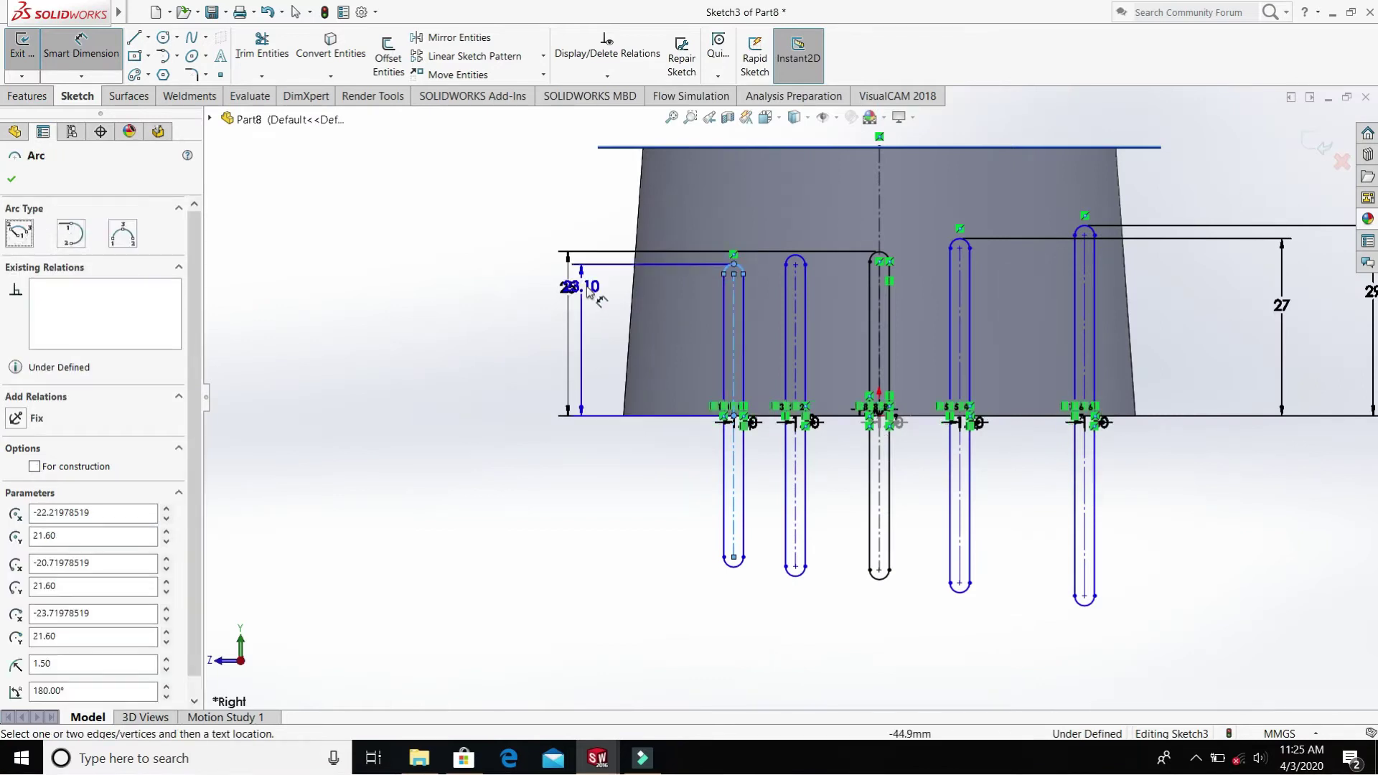
click(601, 293)
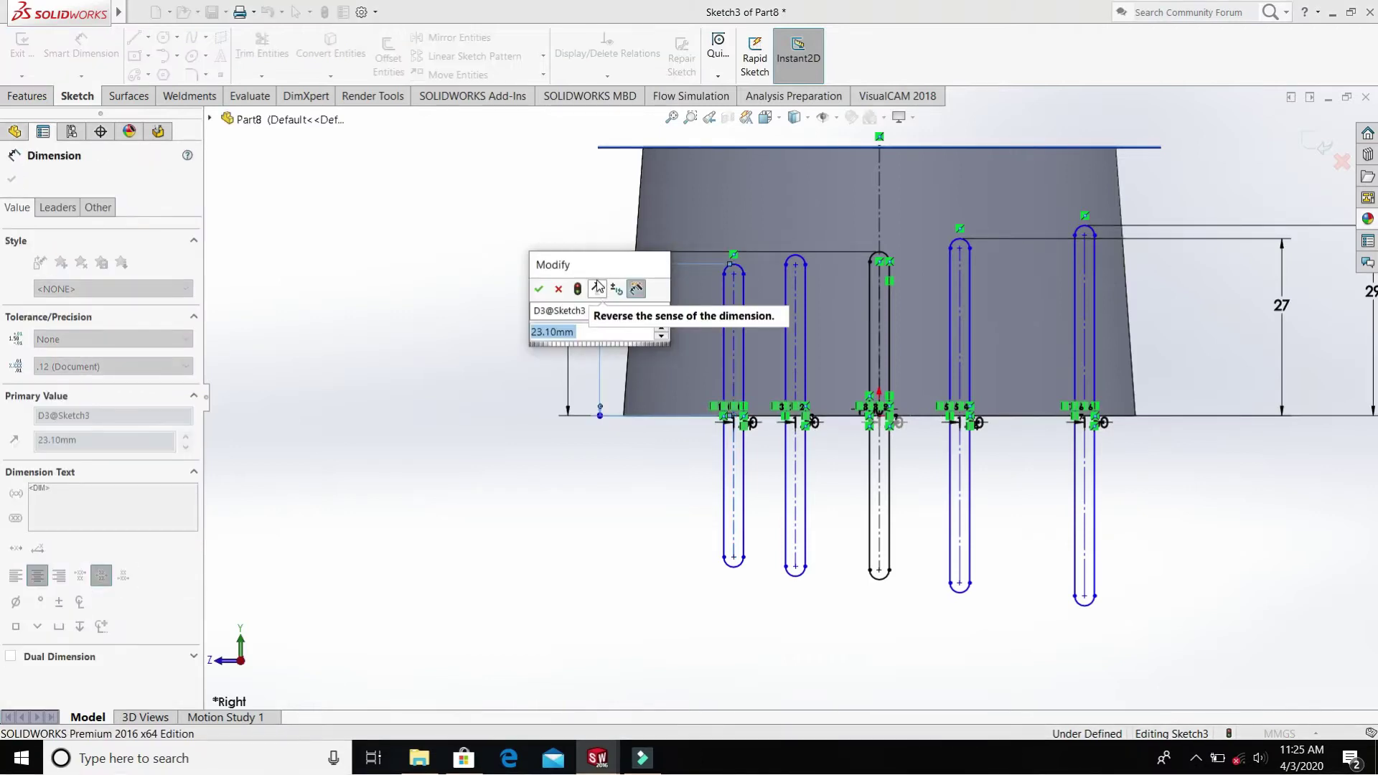
text(21)
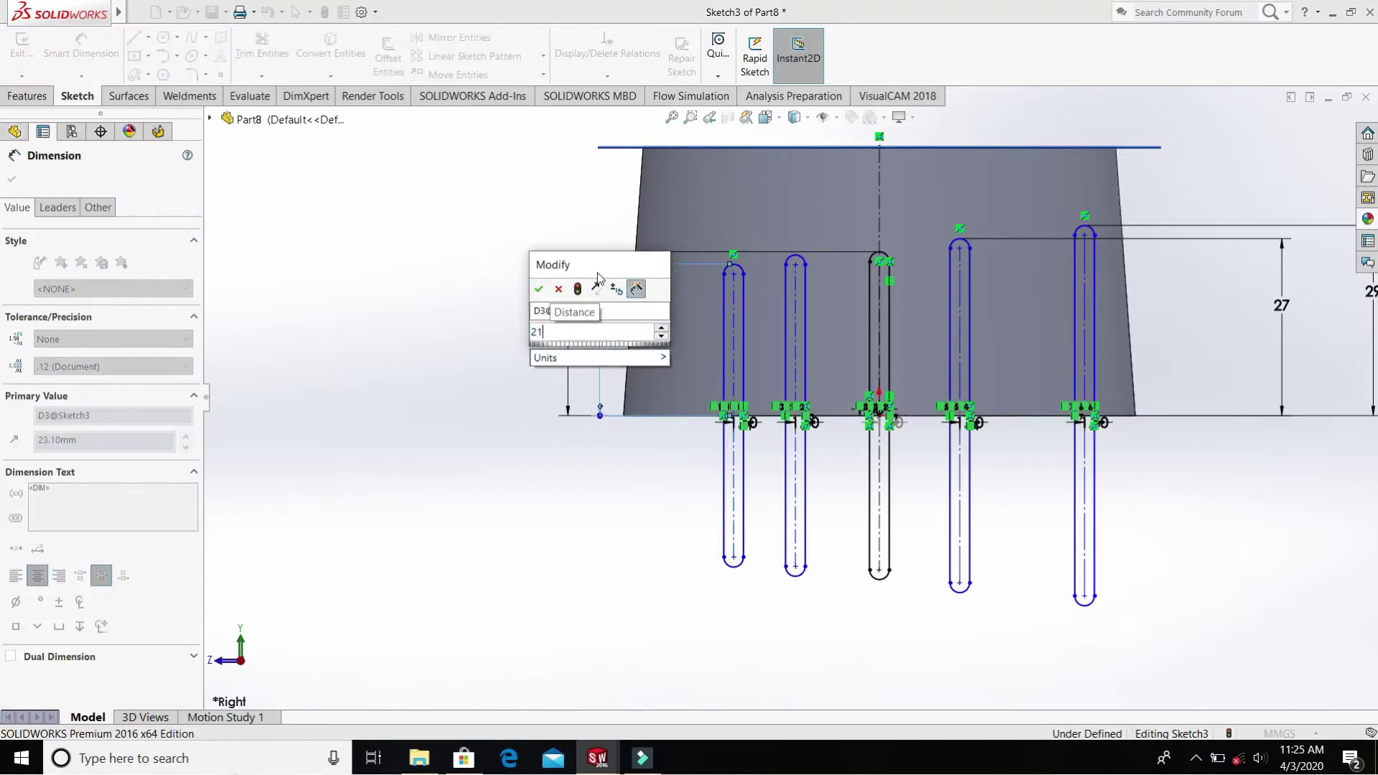
key(Return)
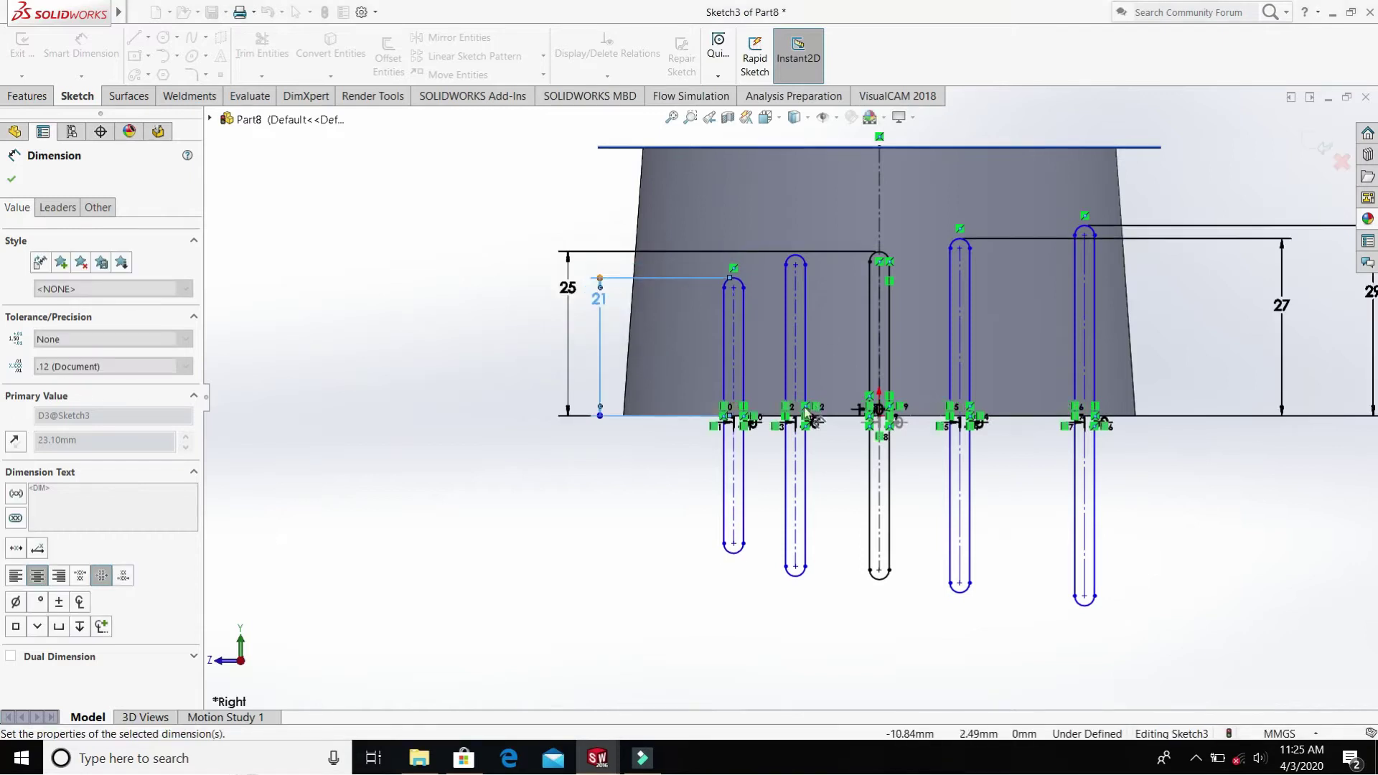
- Dimension the second left slot's top 23 mm above the base line
scroll(806, 416, down, 2)
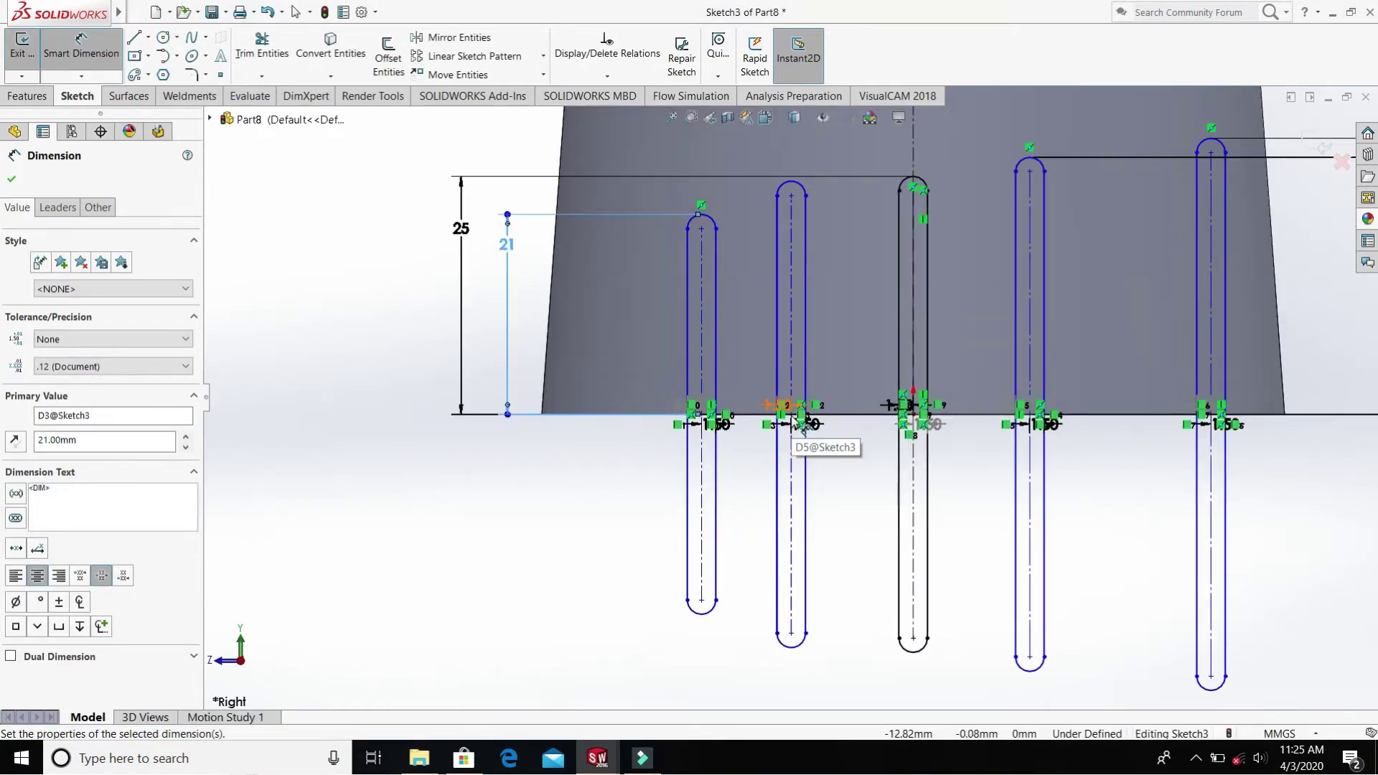
scroll(793, 420, down, 3)
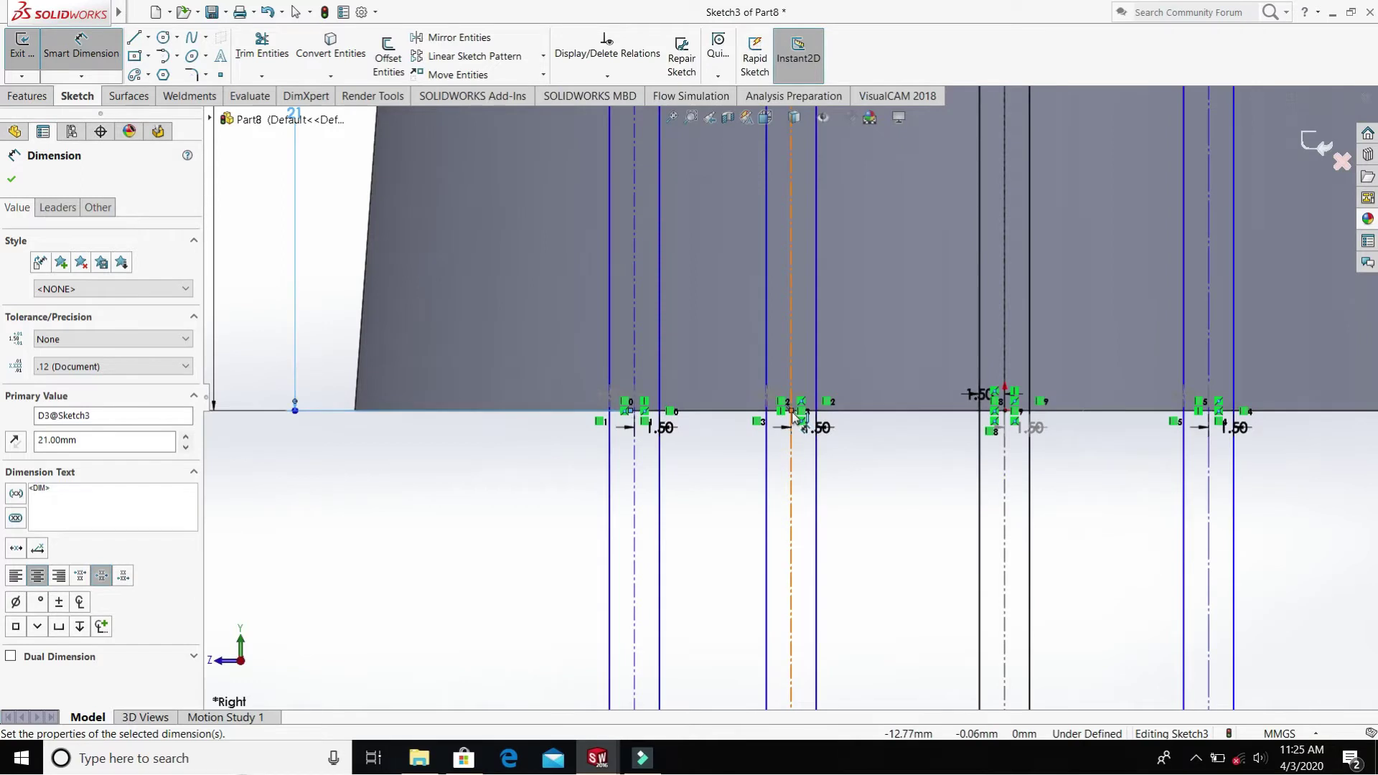
click(793, 241)
scroll(794, 200, up, 3)
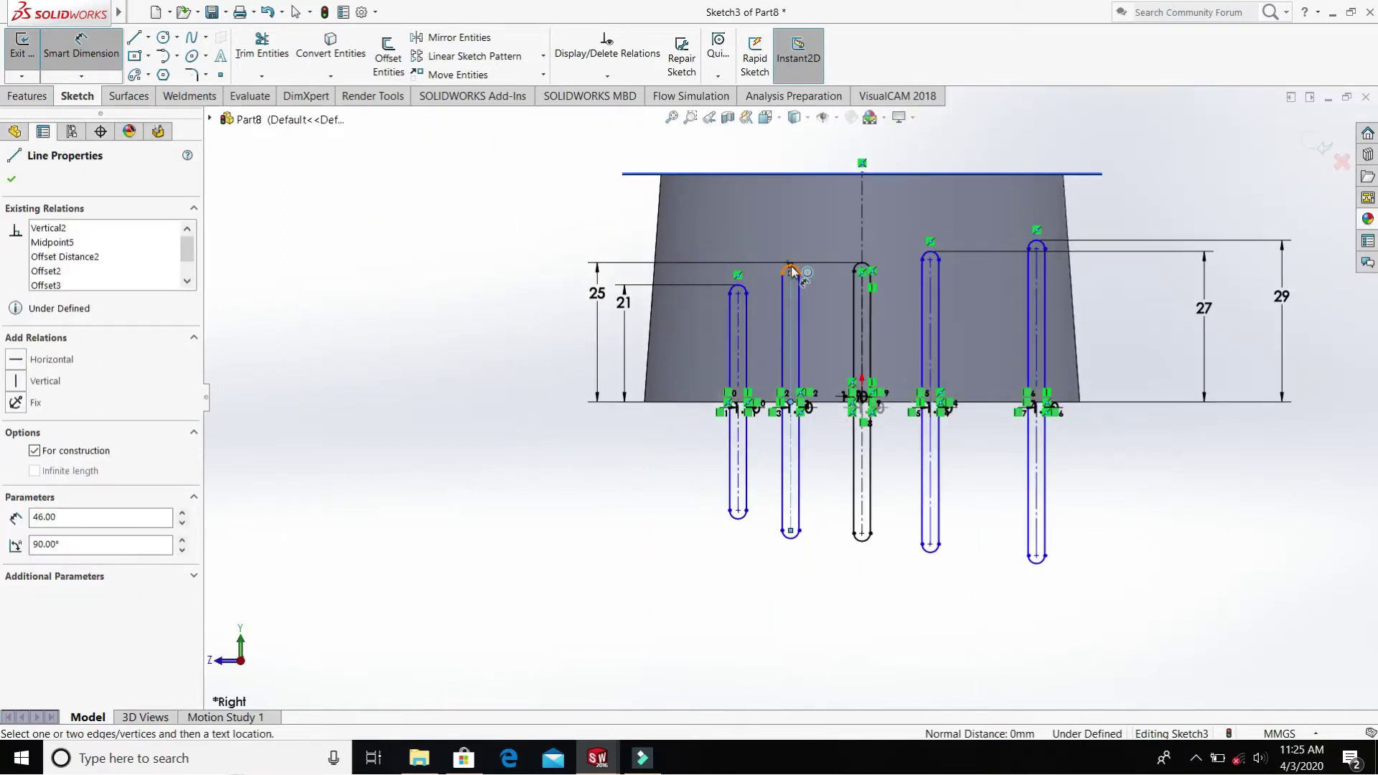
click(791, 270)
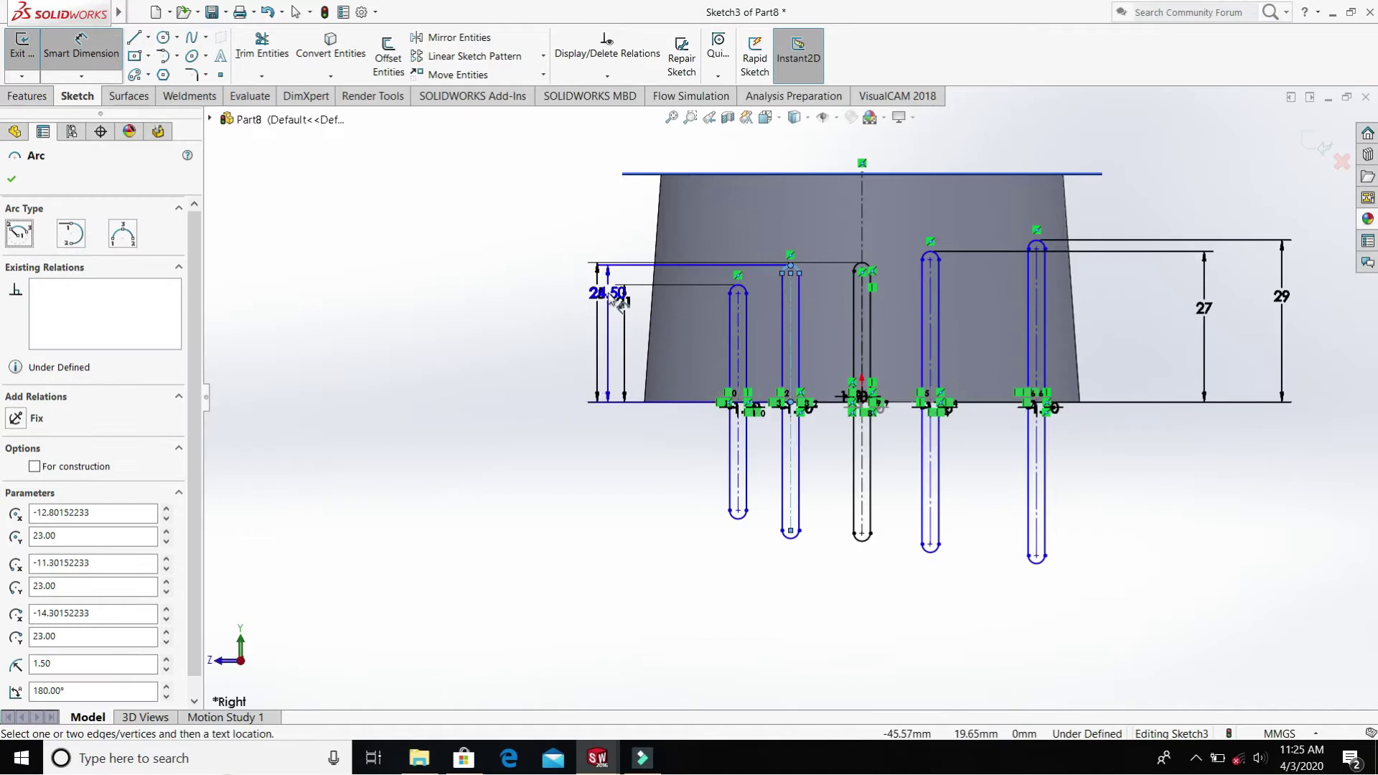
click(609, 291)
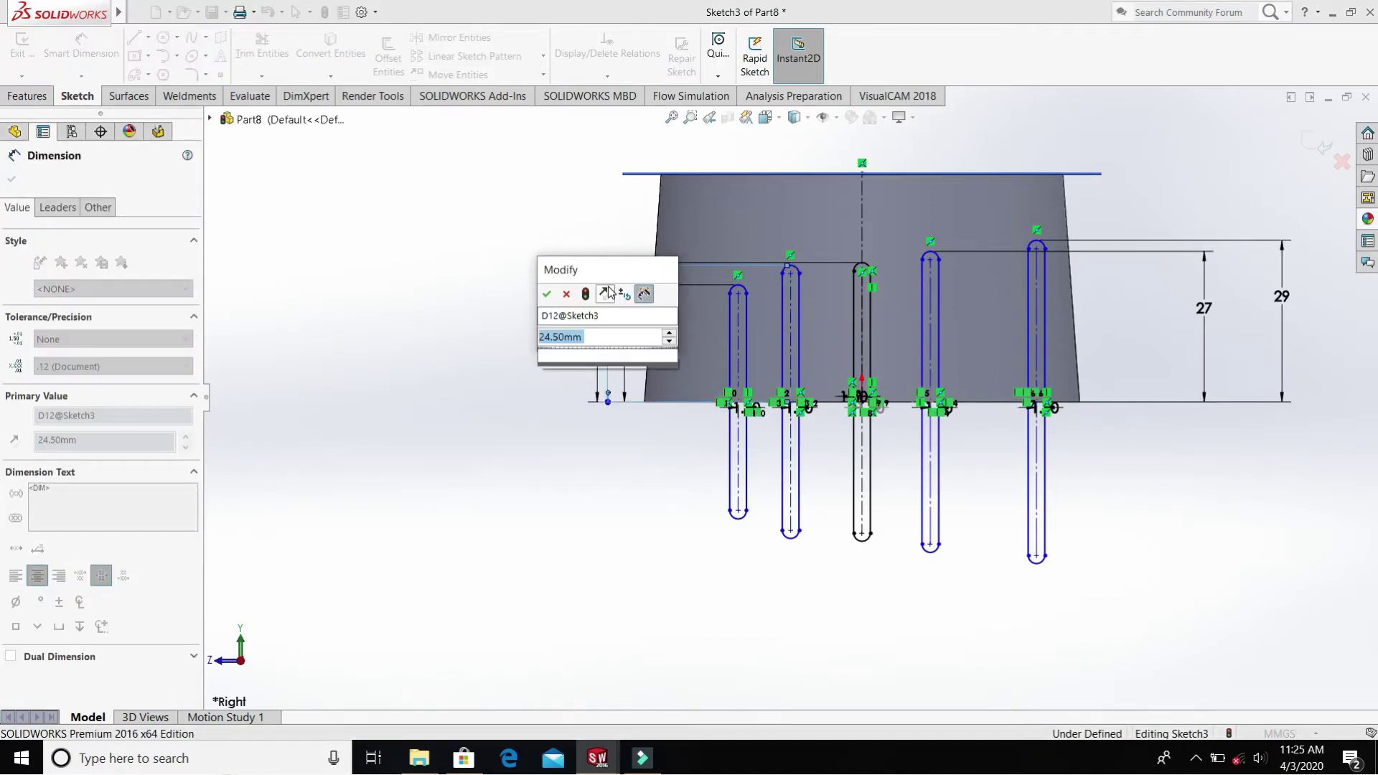
text(21)
key(Return)
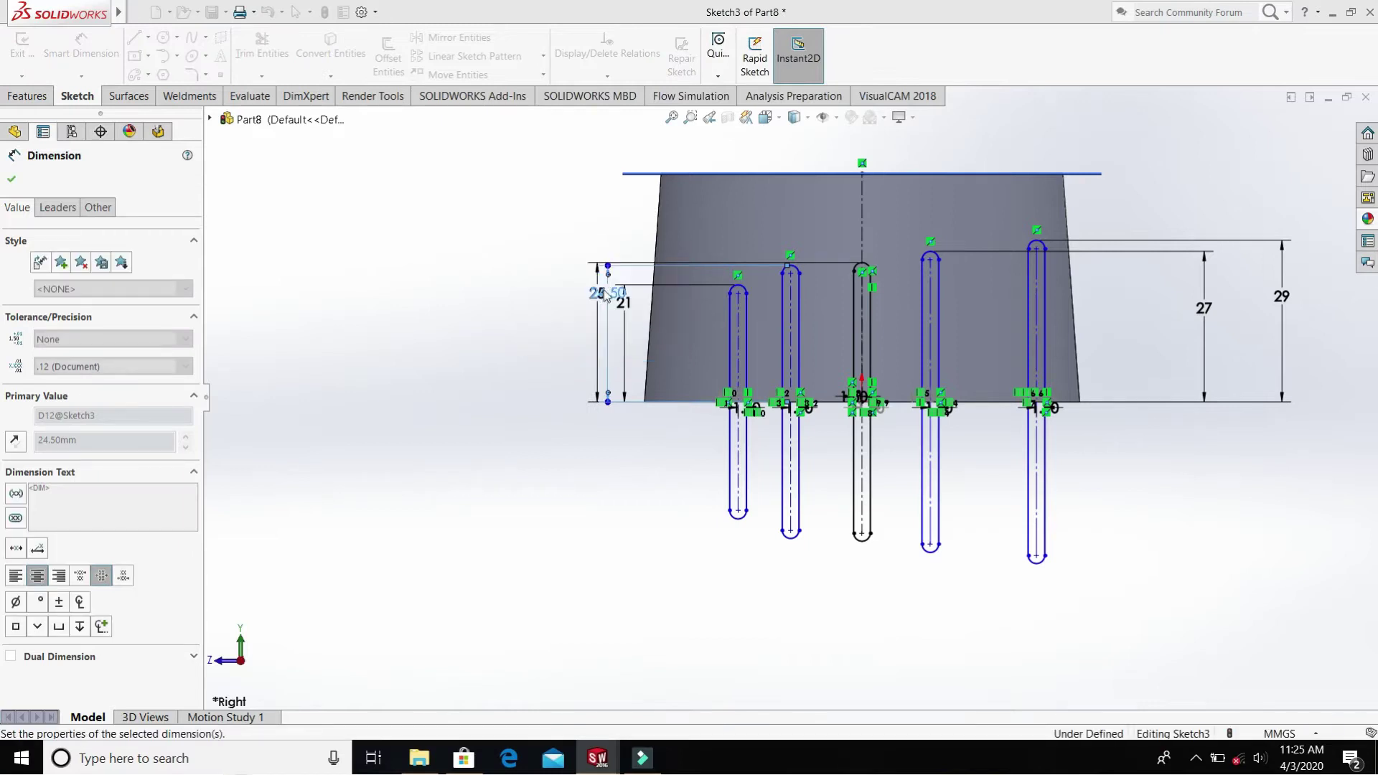
click(14, 181)
- Restart Smart Dimension and zoom in on the five slots
scroll(903, 343, up, 2)
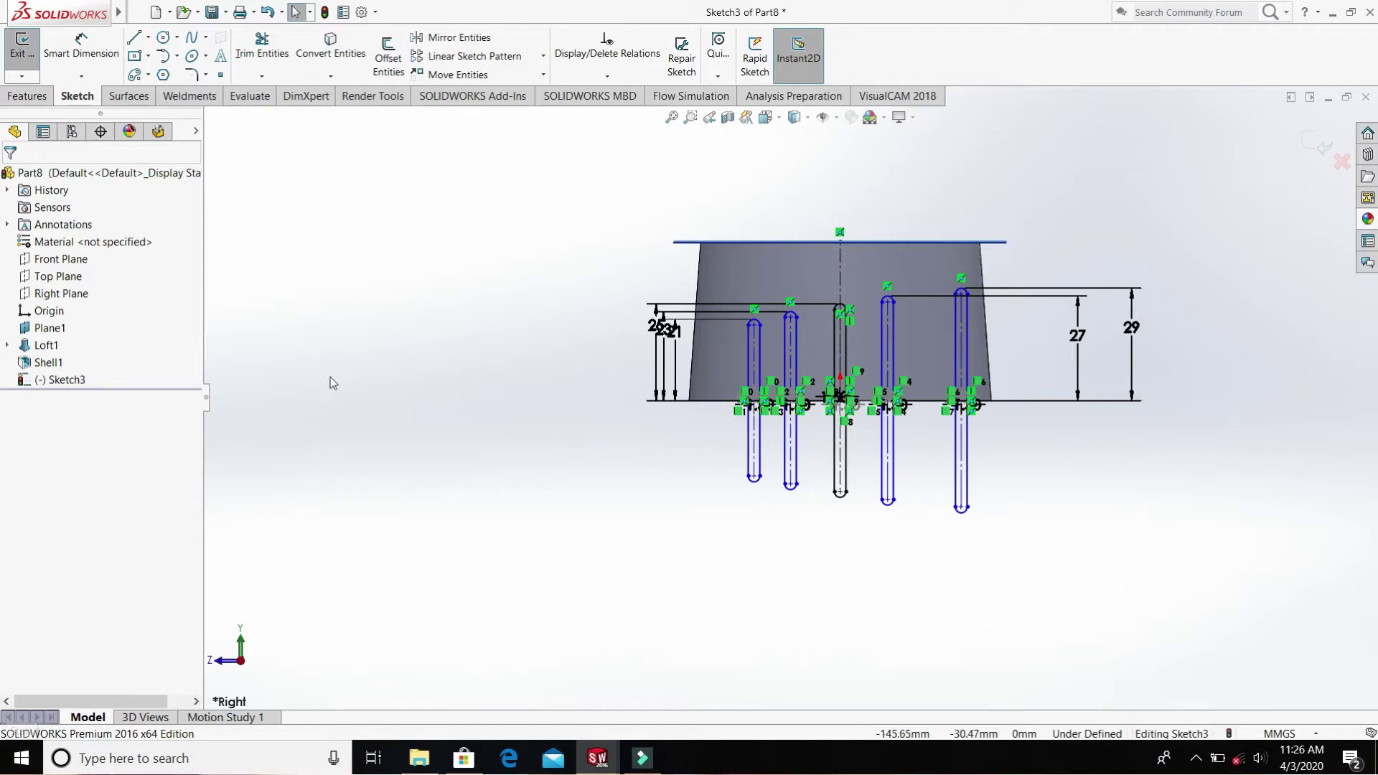
click(72, 48)
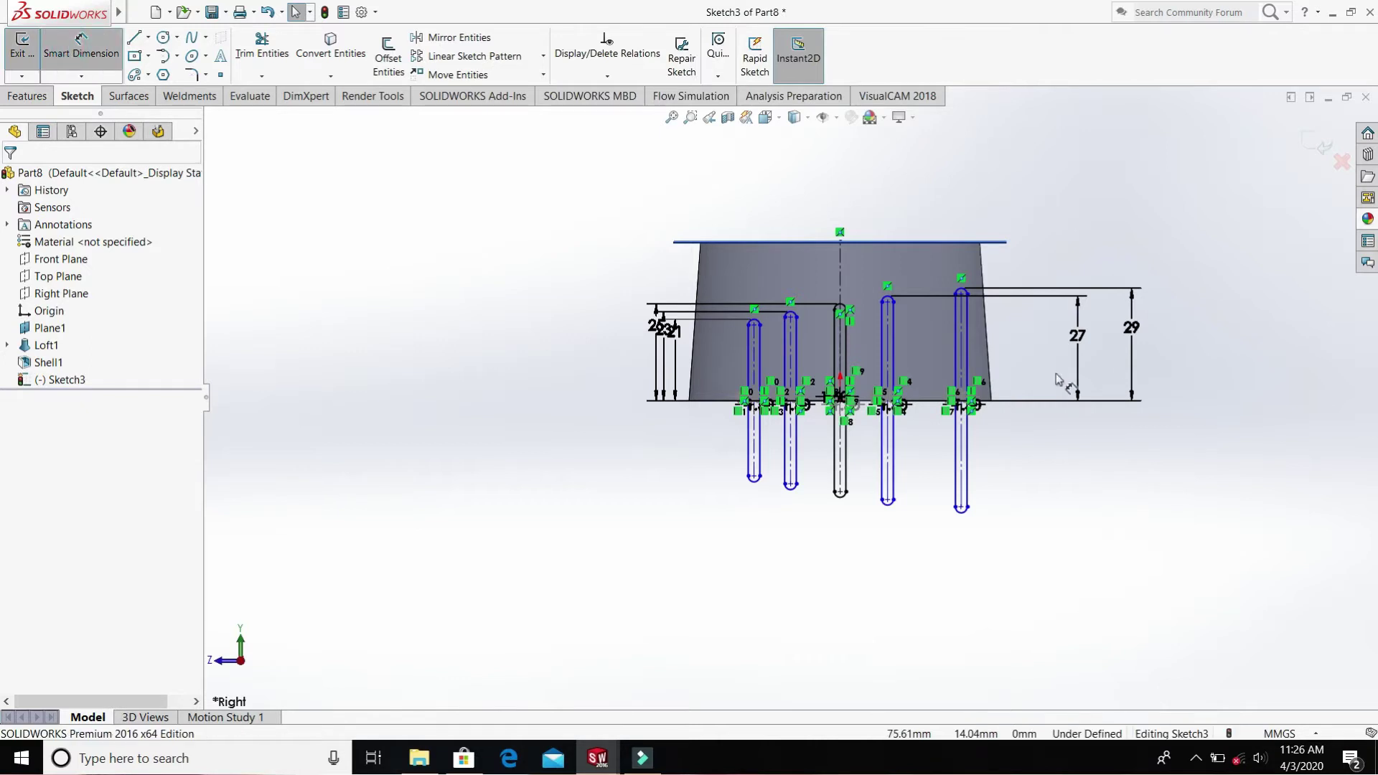
scroll(1048, 366, down, 3)
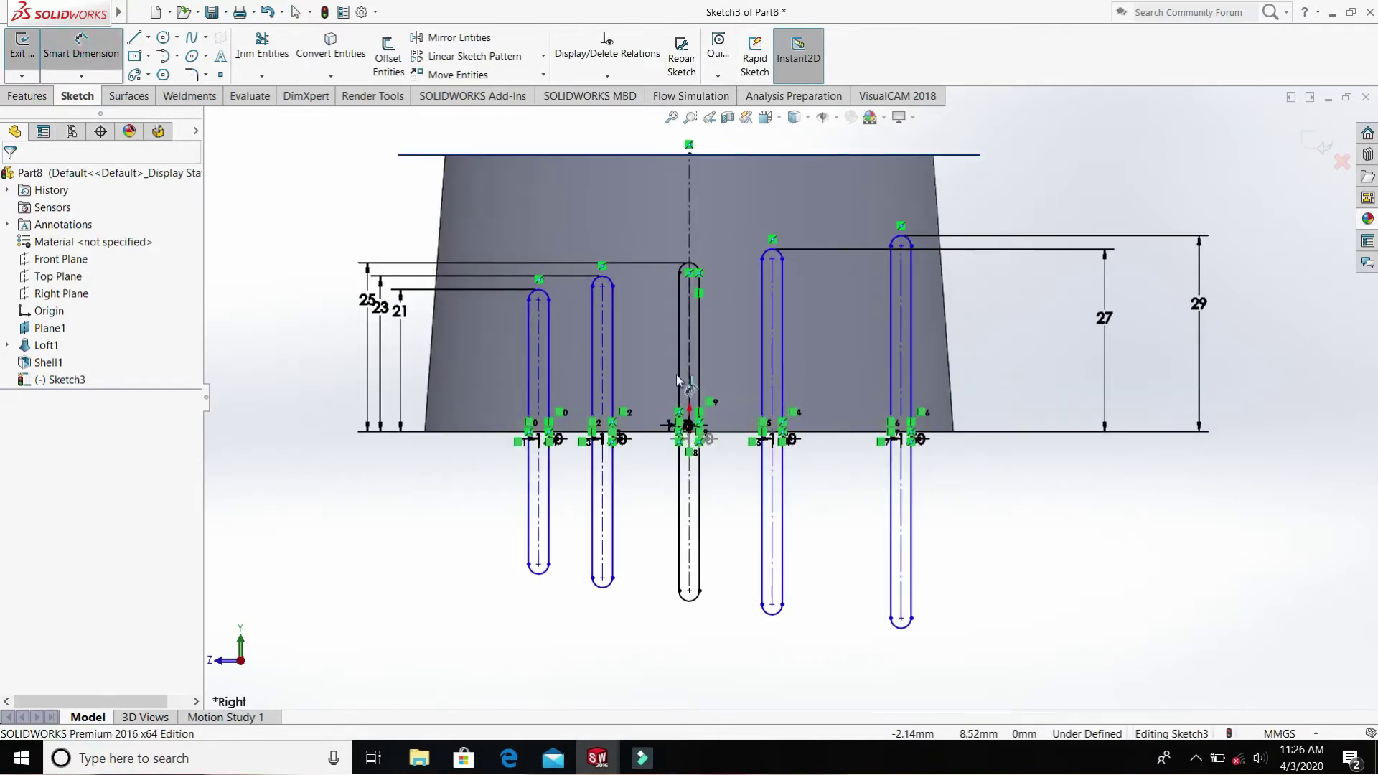
- Set the second-to-middle slot gap (was 9.80) and the first slot gap to 4 mm
click(614, 391)
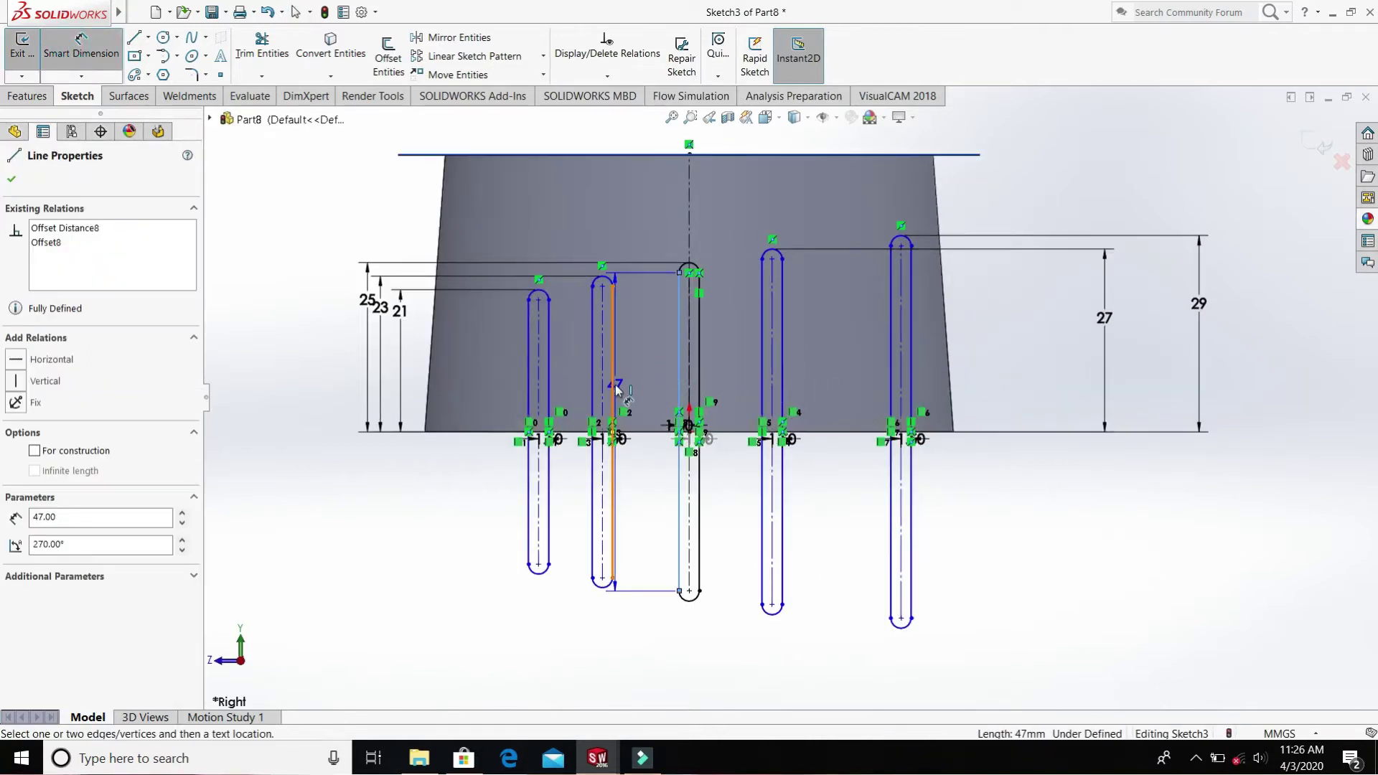
click(679, 392)
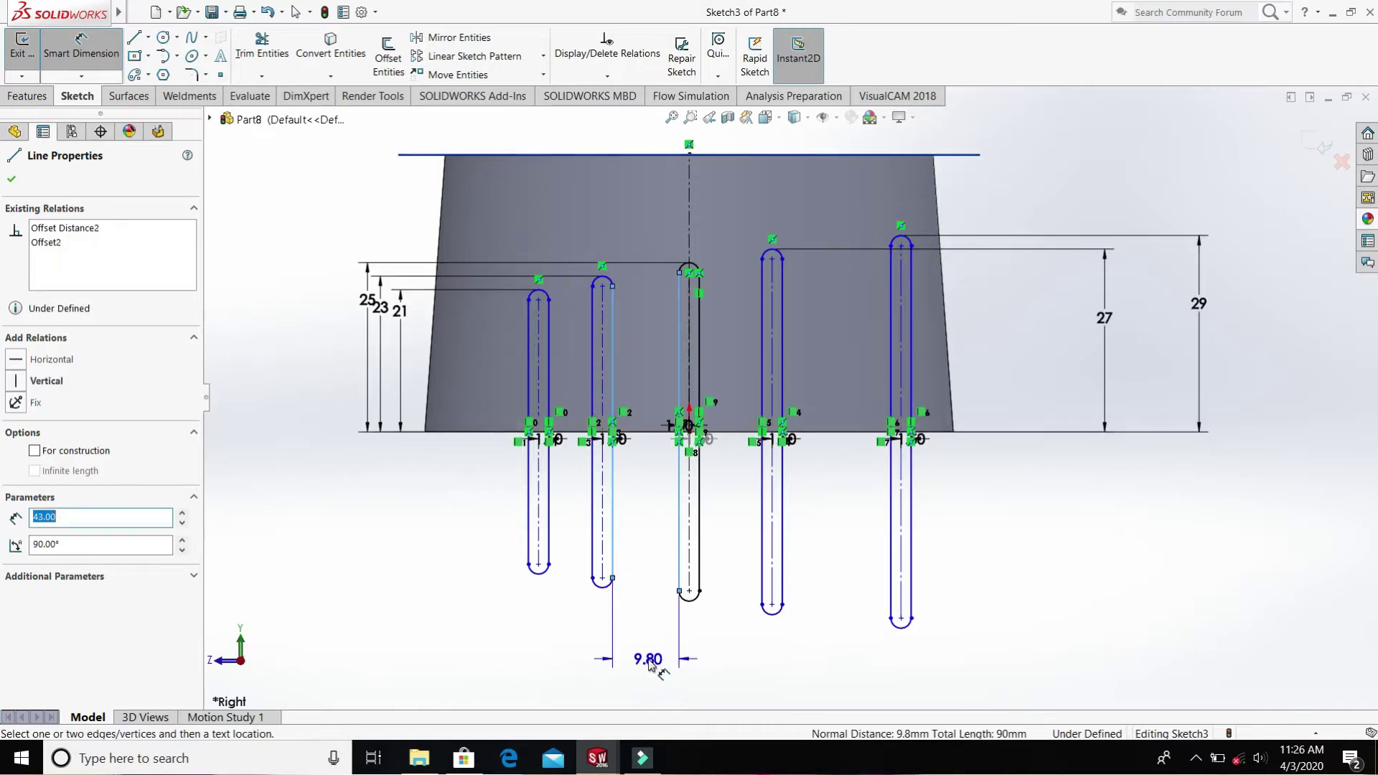
click(653, 655)
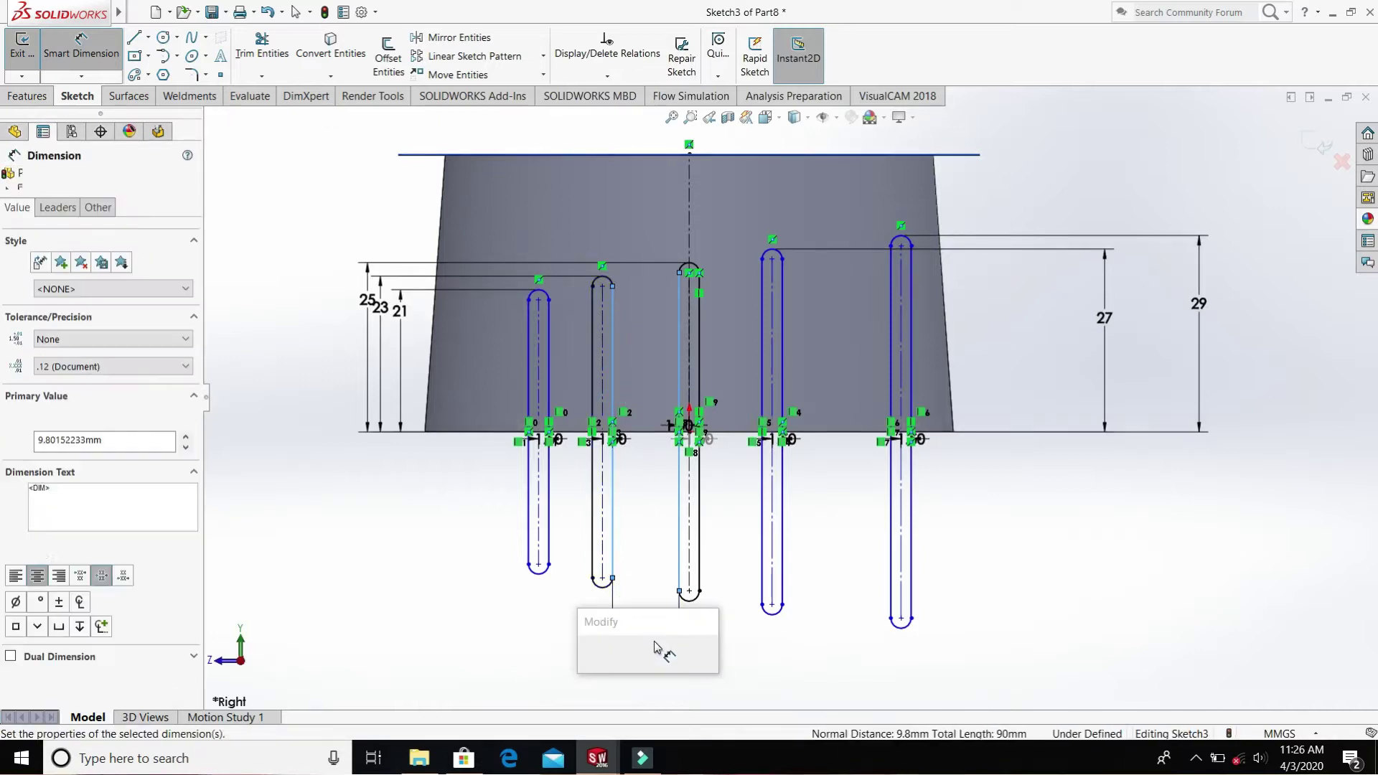
key(Return)
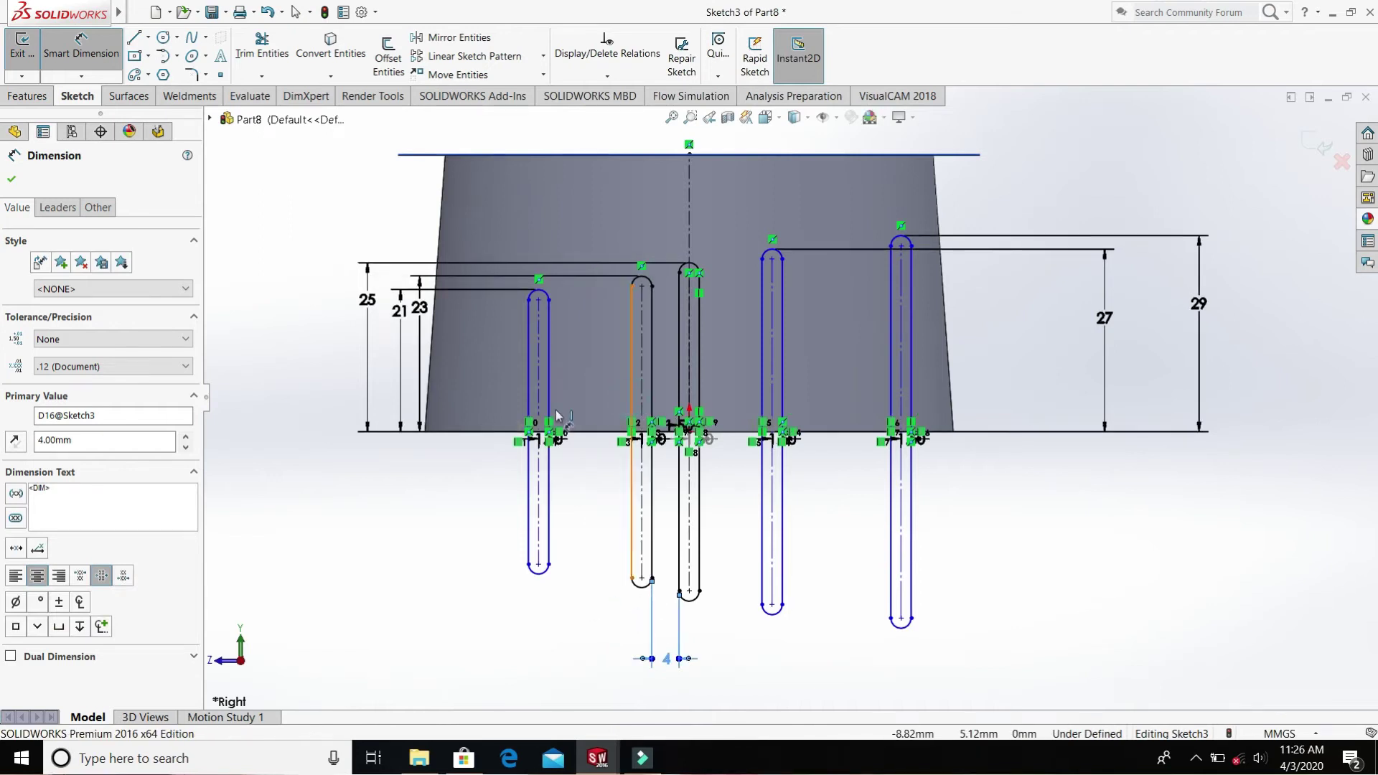
click(631, 402)
click(548, 503)
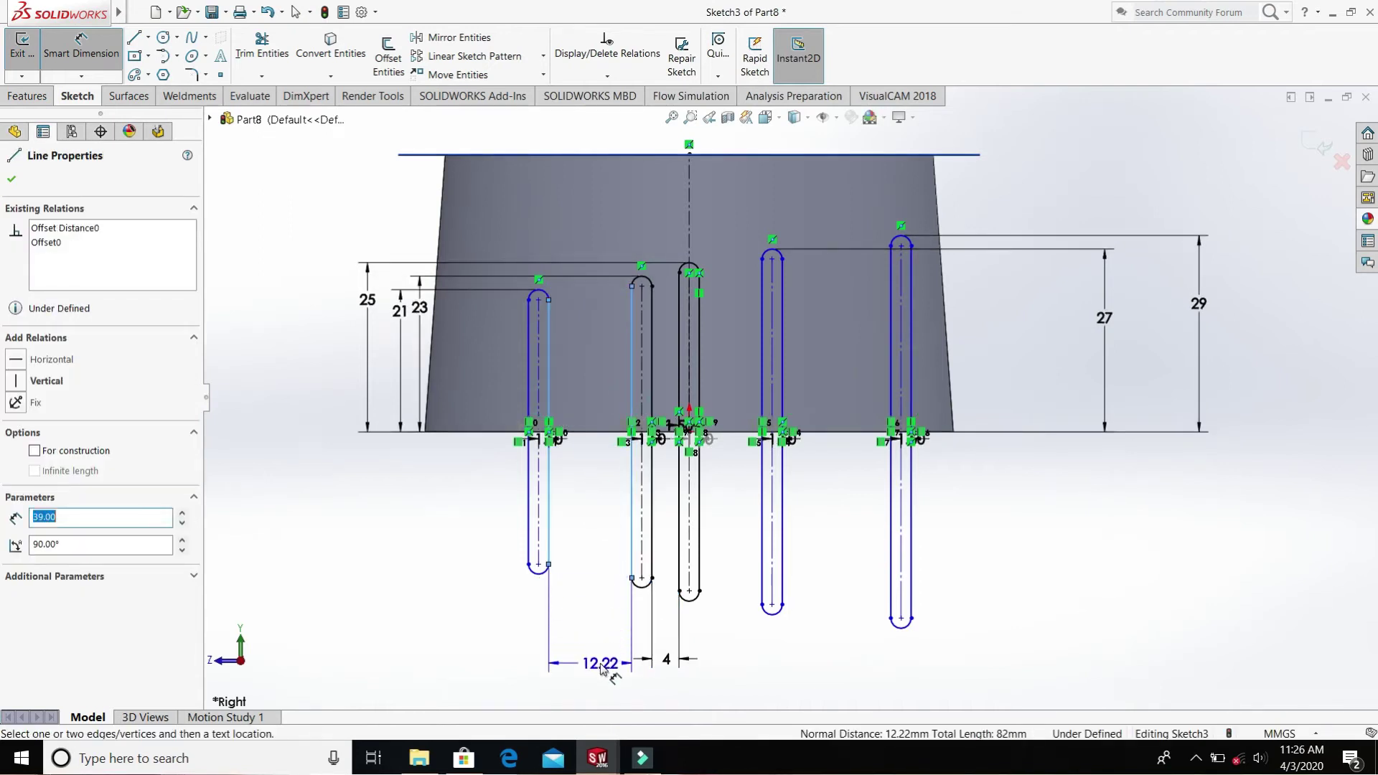
click(610, 656)
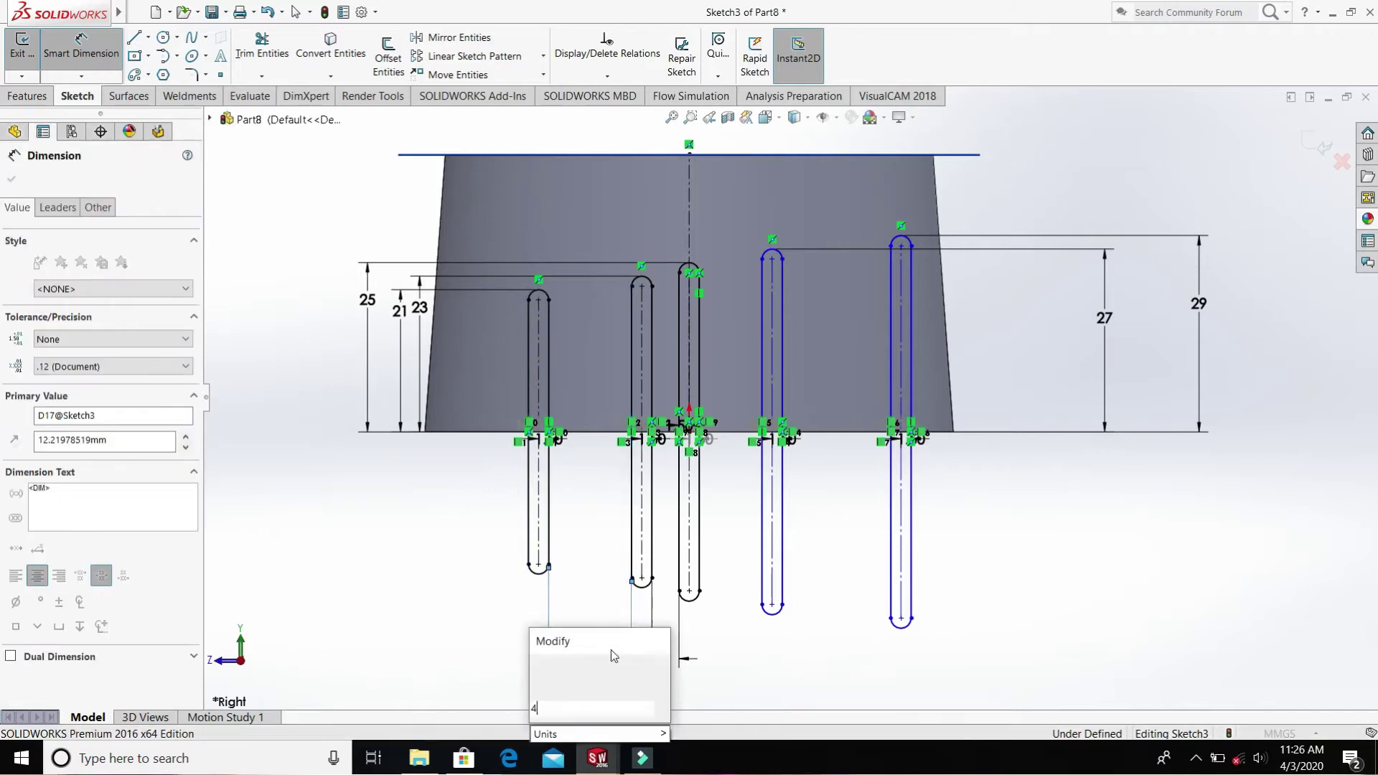
text(4)
key(Return)
- Set the third-to-fourth and fourth-to-fifth slot gaps to 4 mm
click(700, 486)
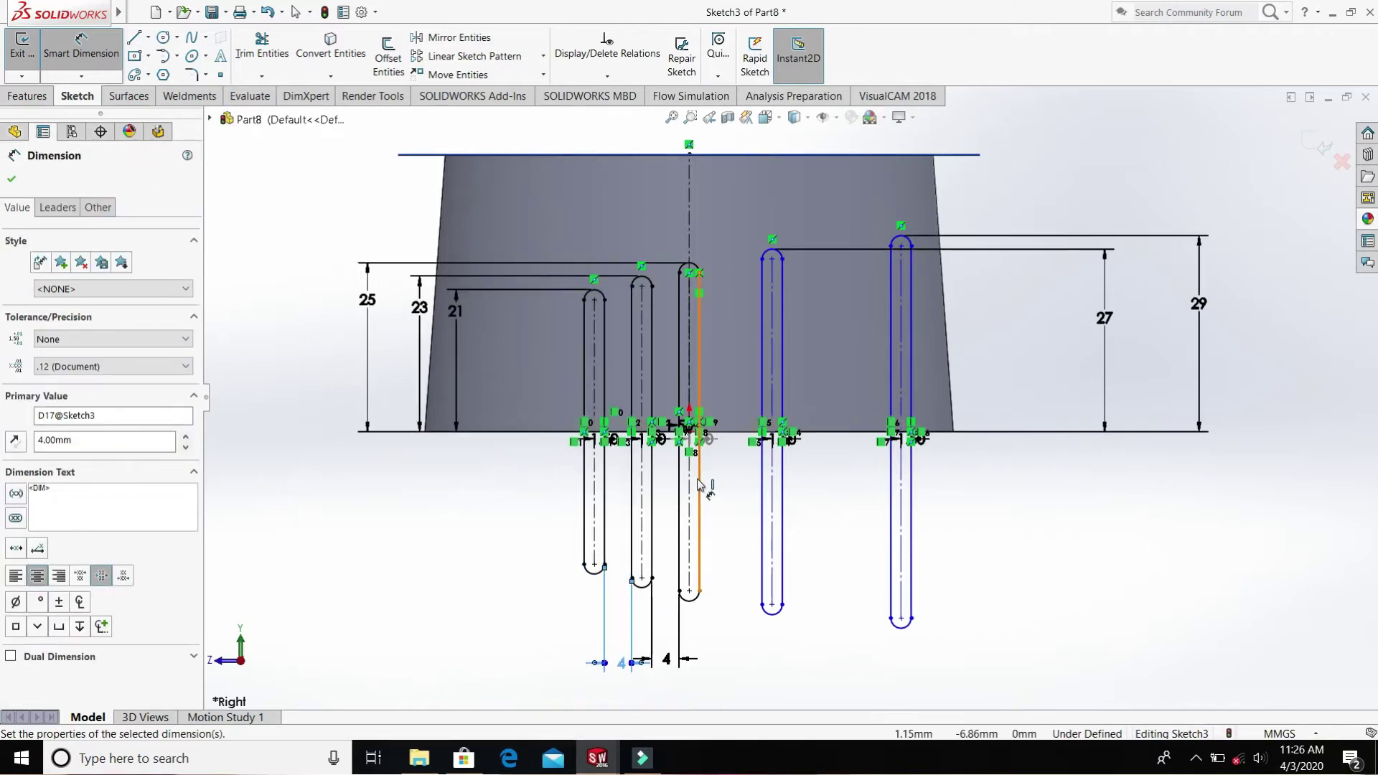
click(762, 495)
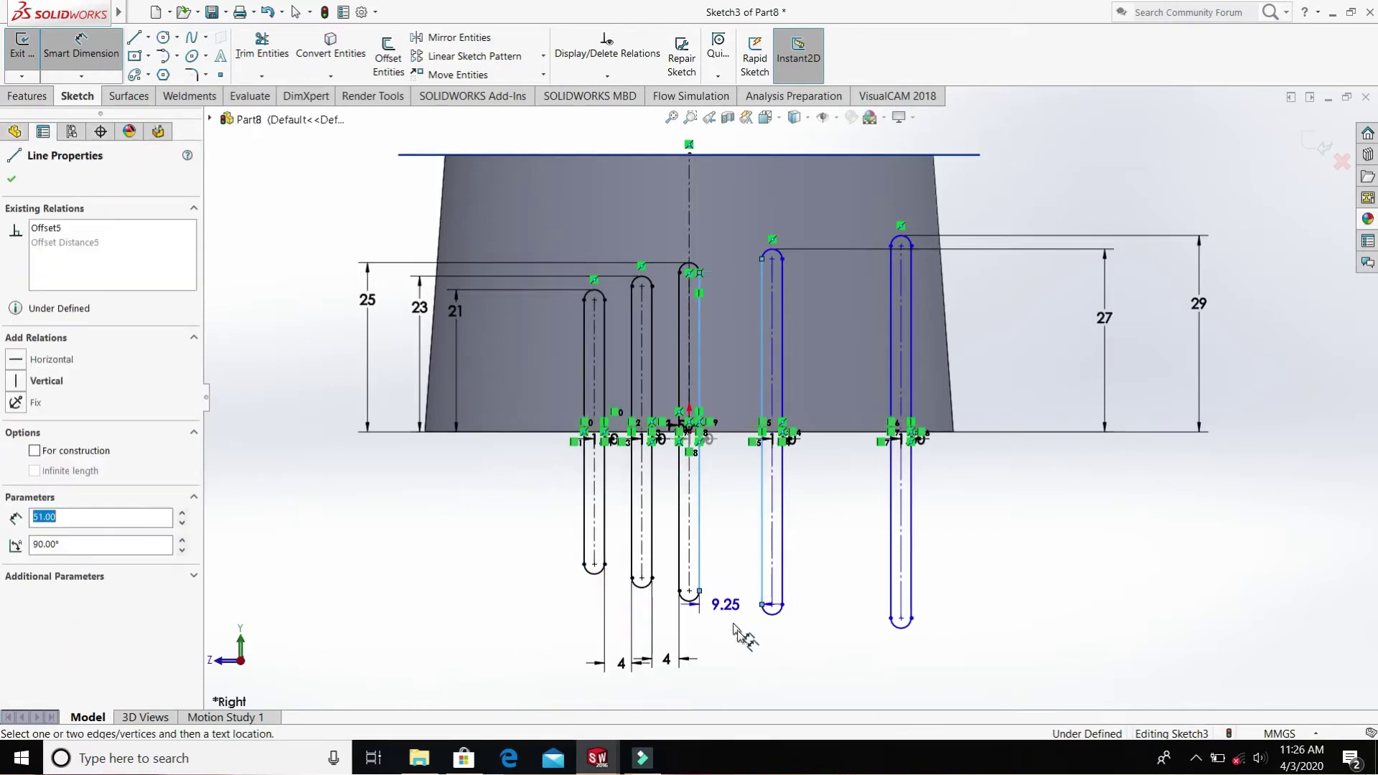
click(737, 673)
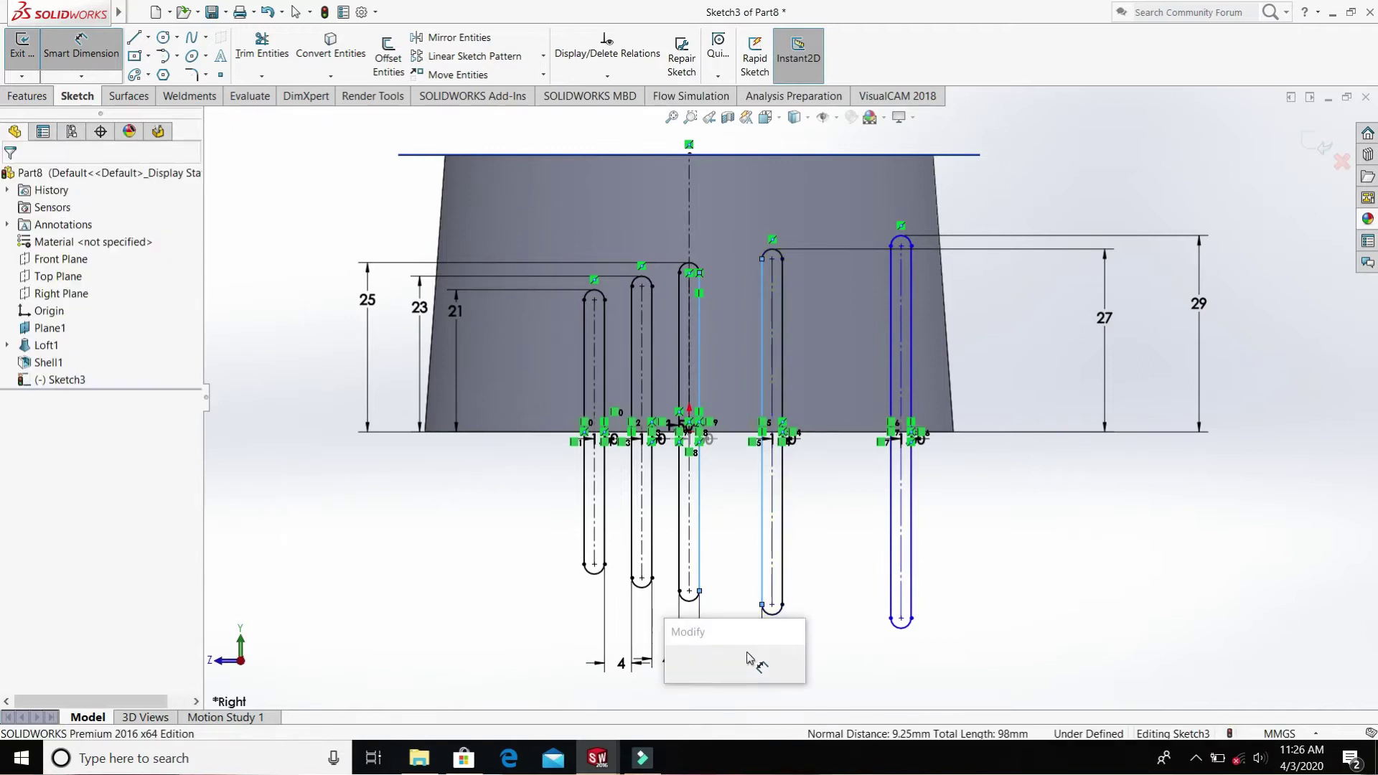
text(4)
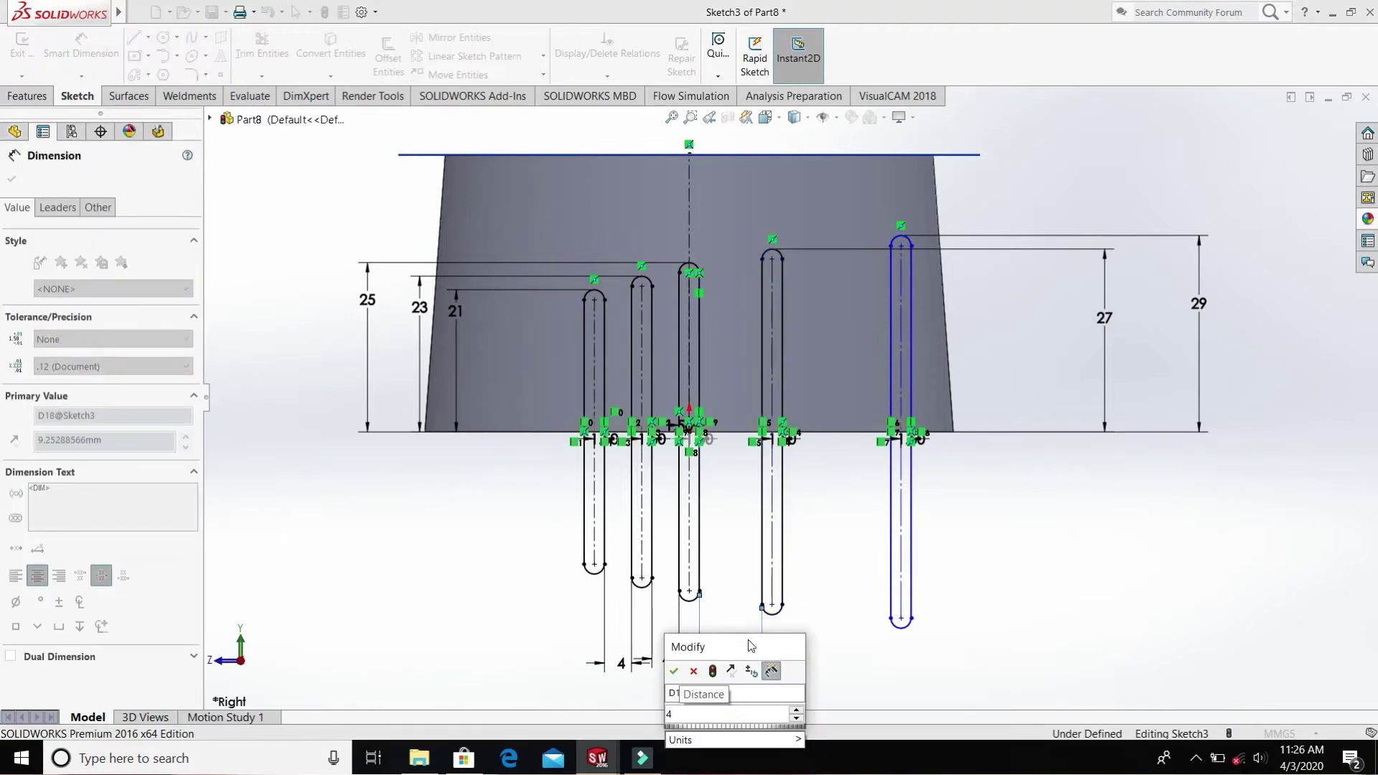
key(Return)
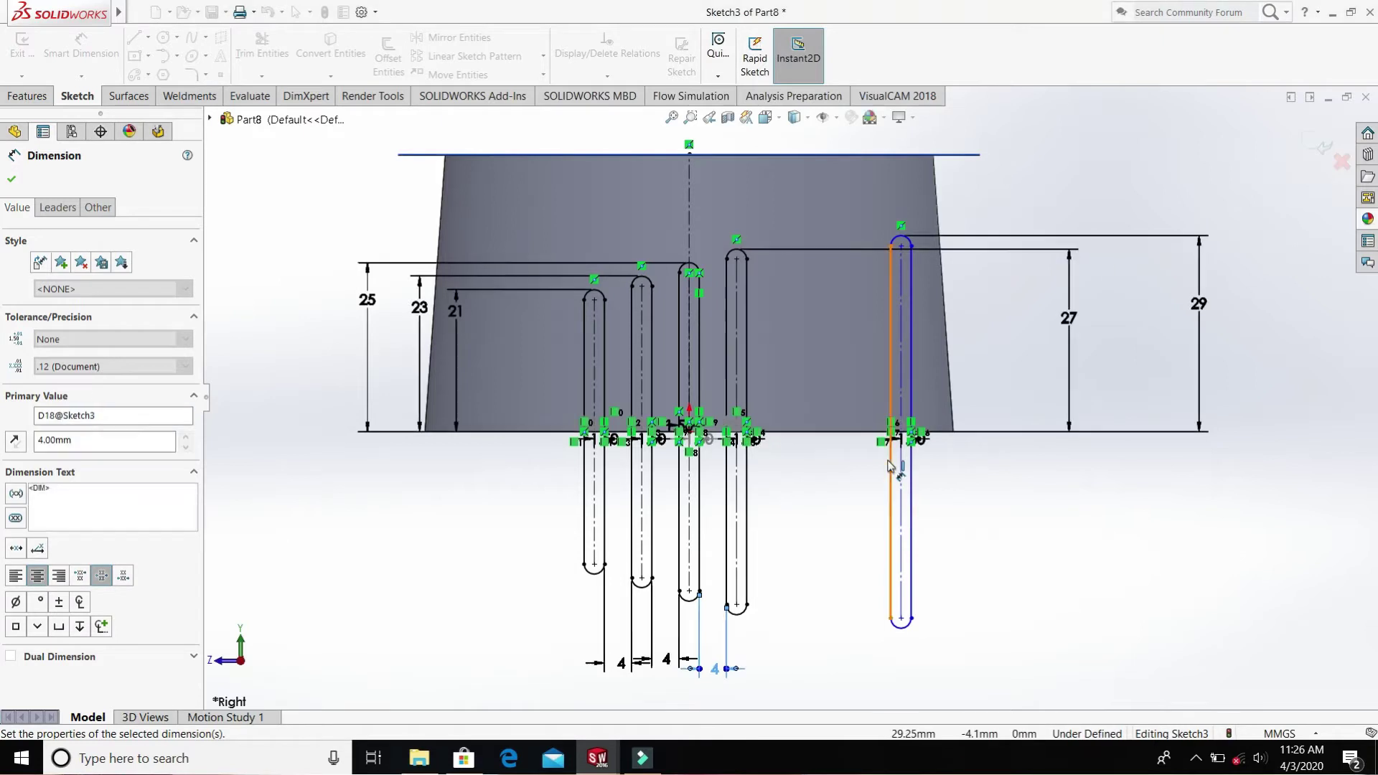
click(890, 465)
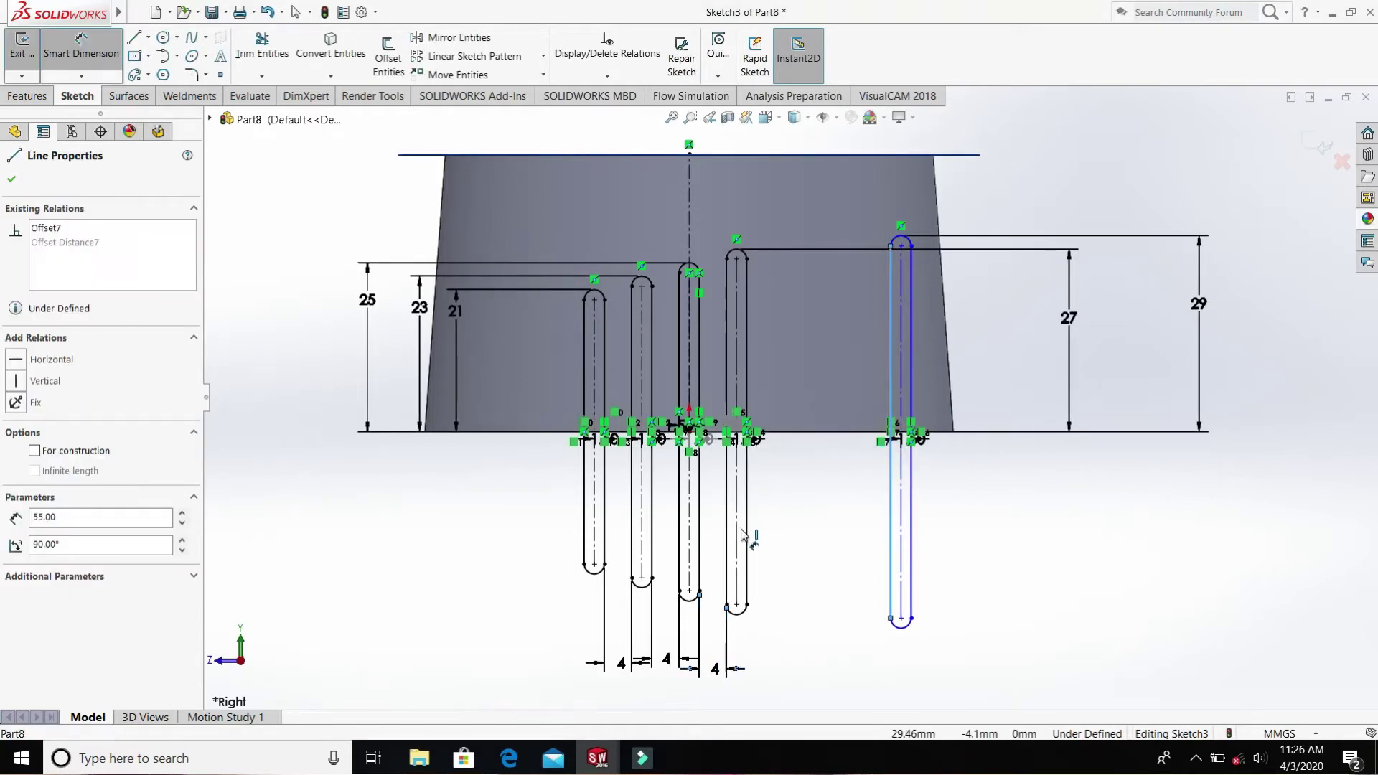
click(746, 529)
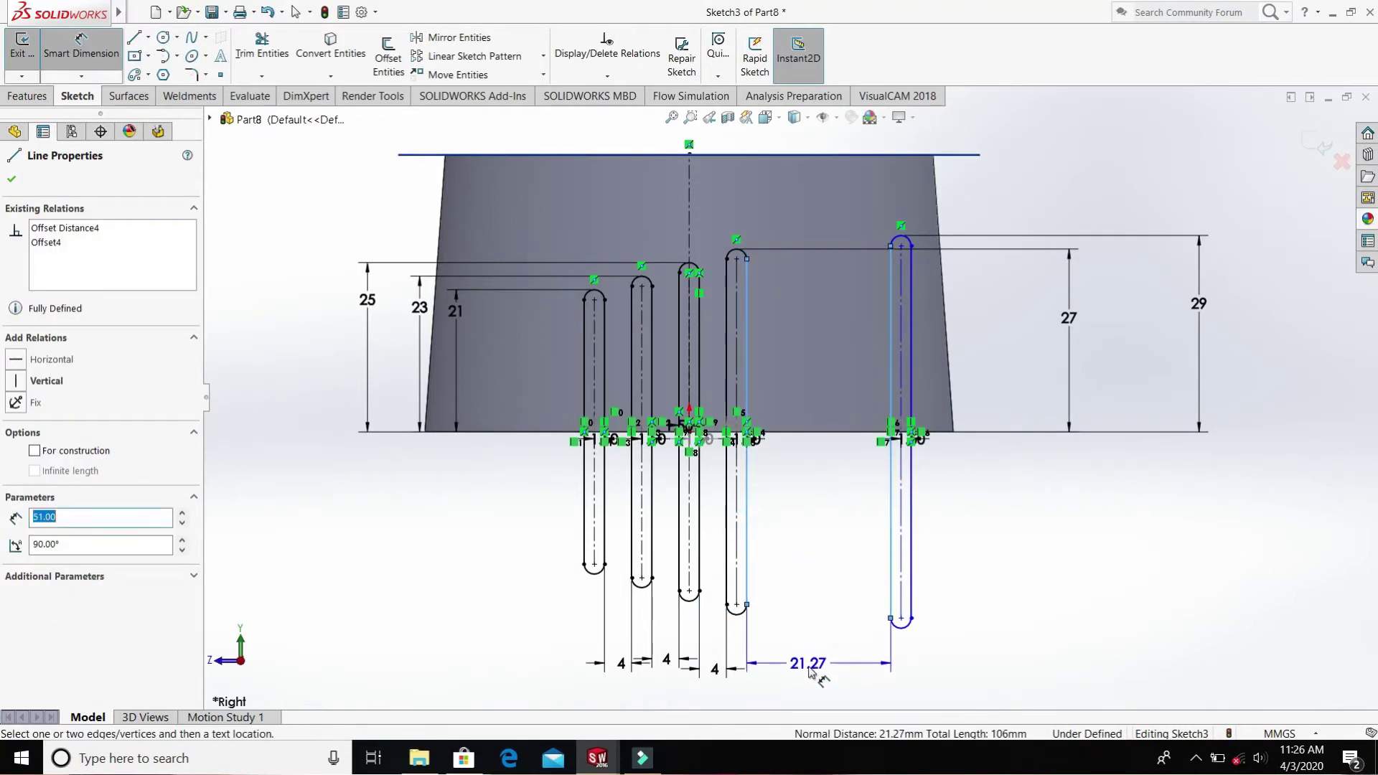
click(809, 660)
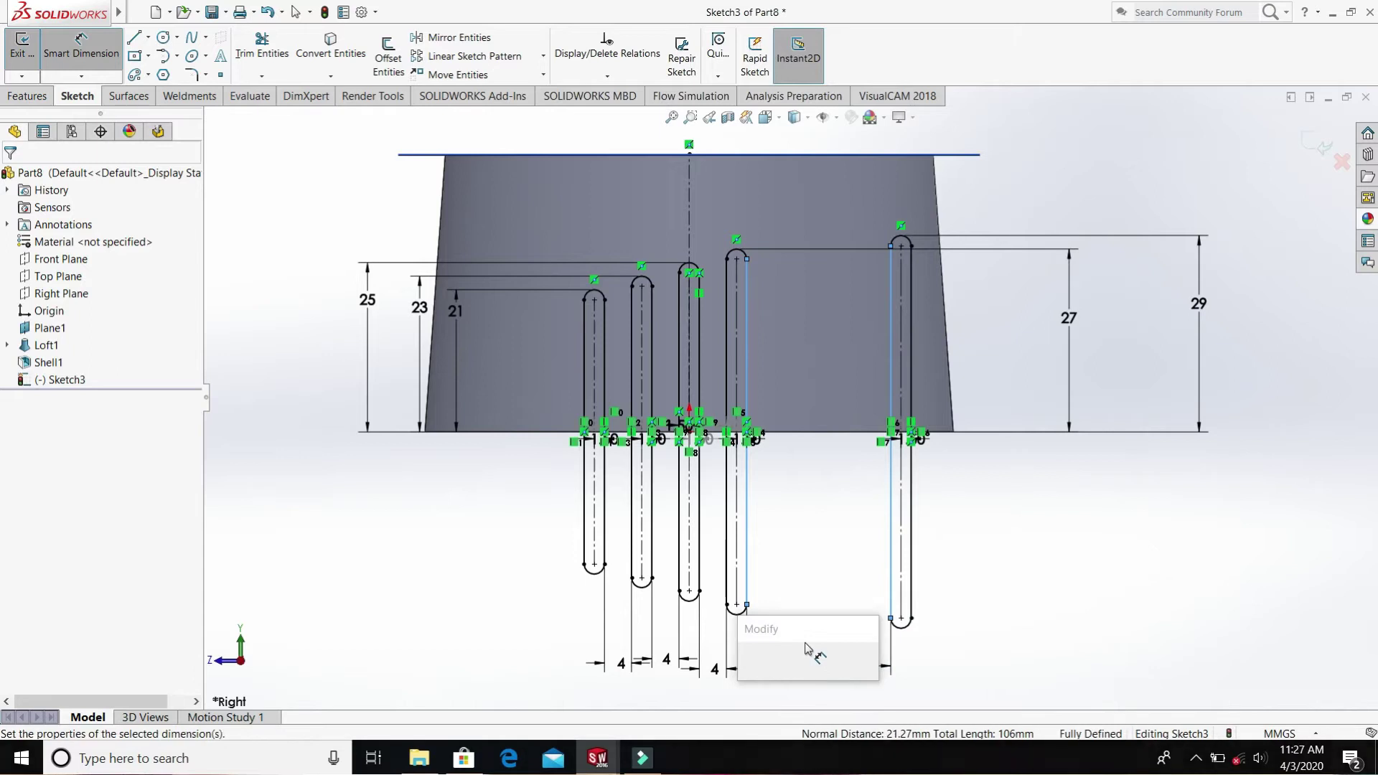
text(4)
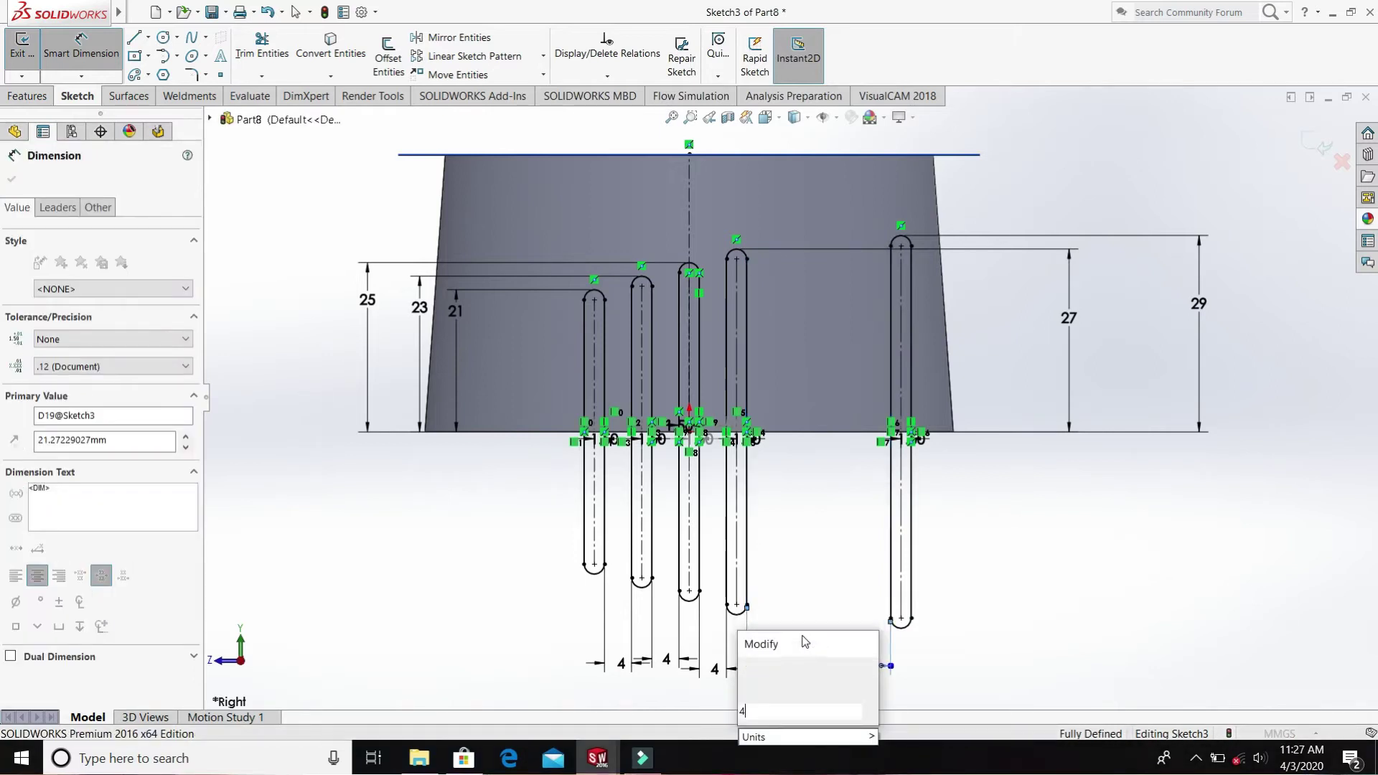
key(Return)
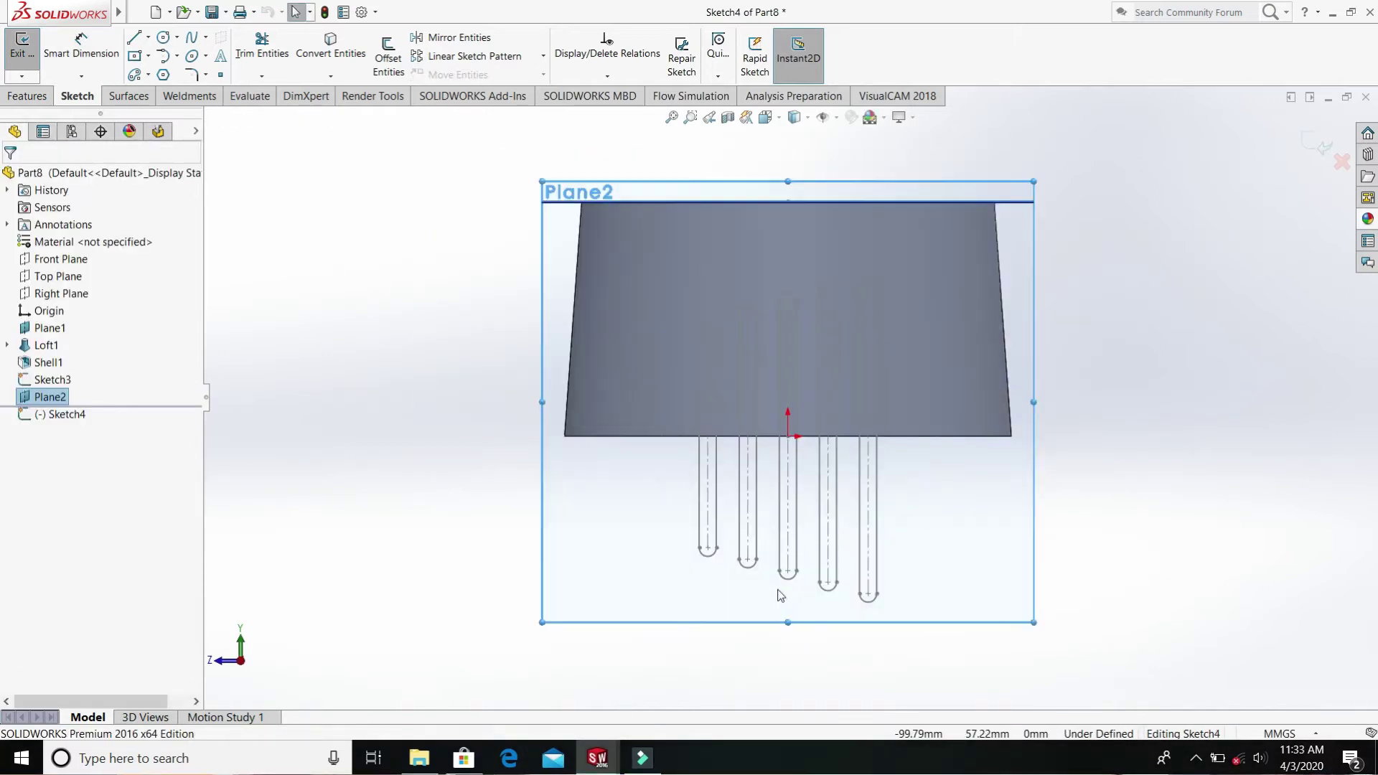
- Draw vertical lines through the first and second slots, from slot bottom up into the tube
key(l)
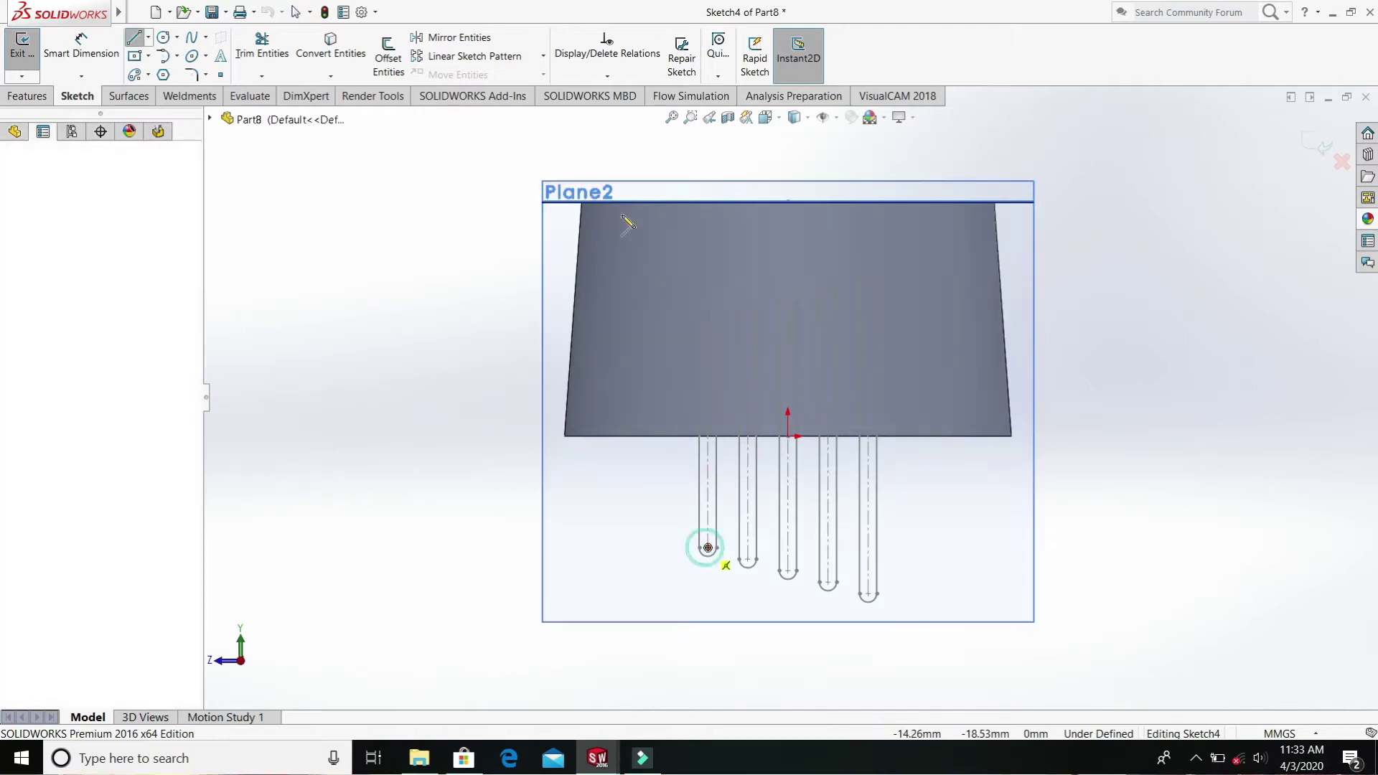
click(707, 548)
scroll(721, 345, down, 3)
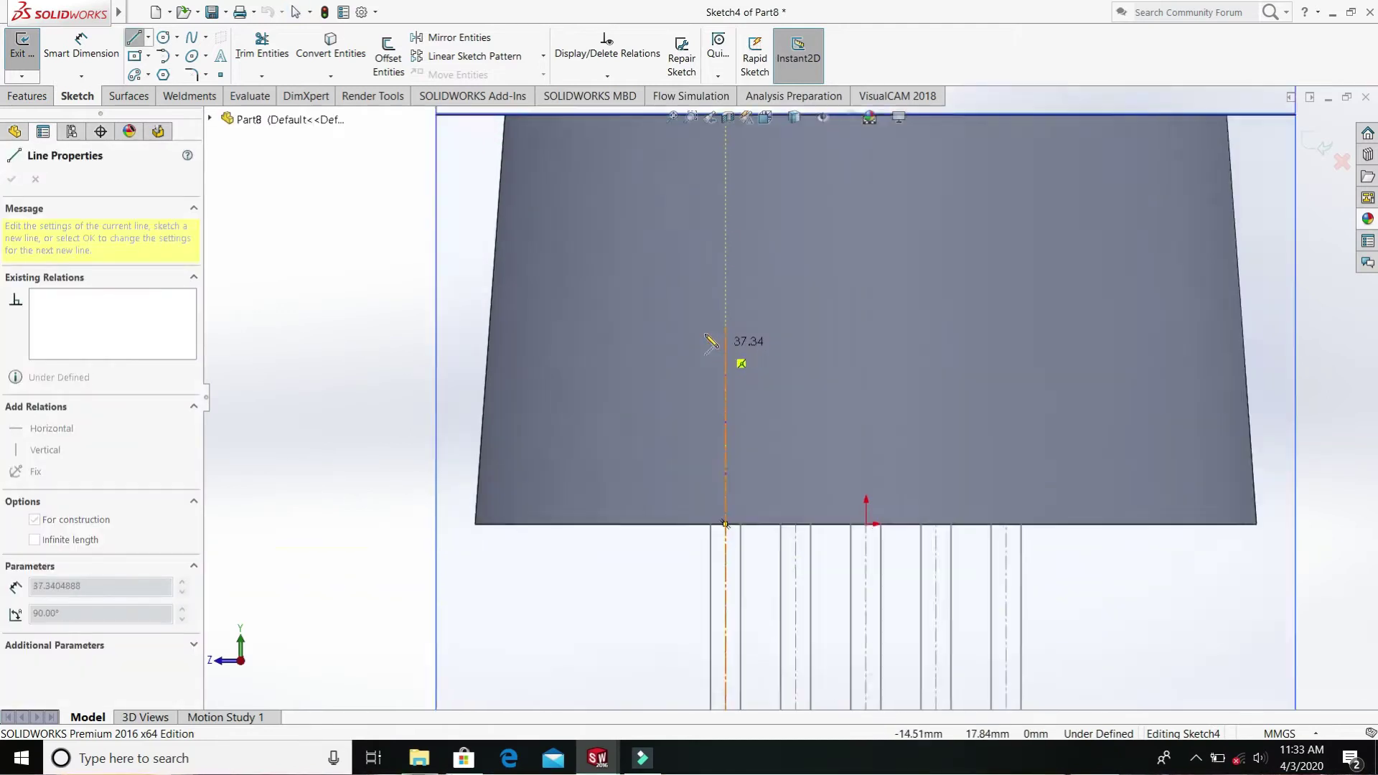
scroll(709, 339, down, 2)
click(744, 343)
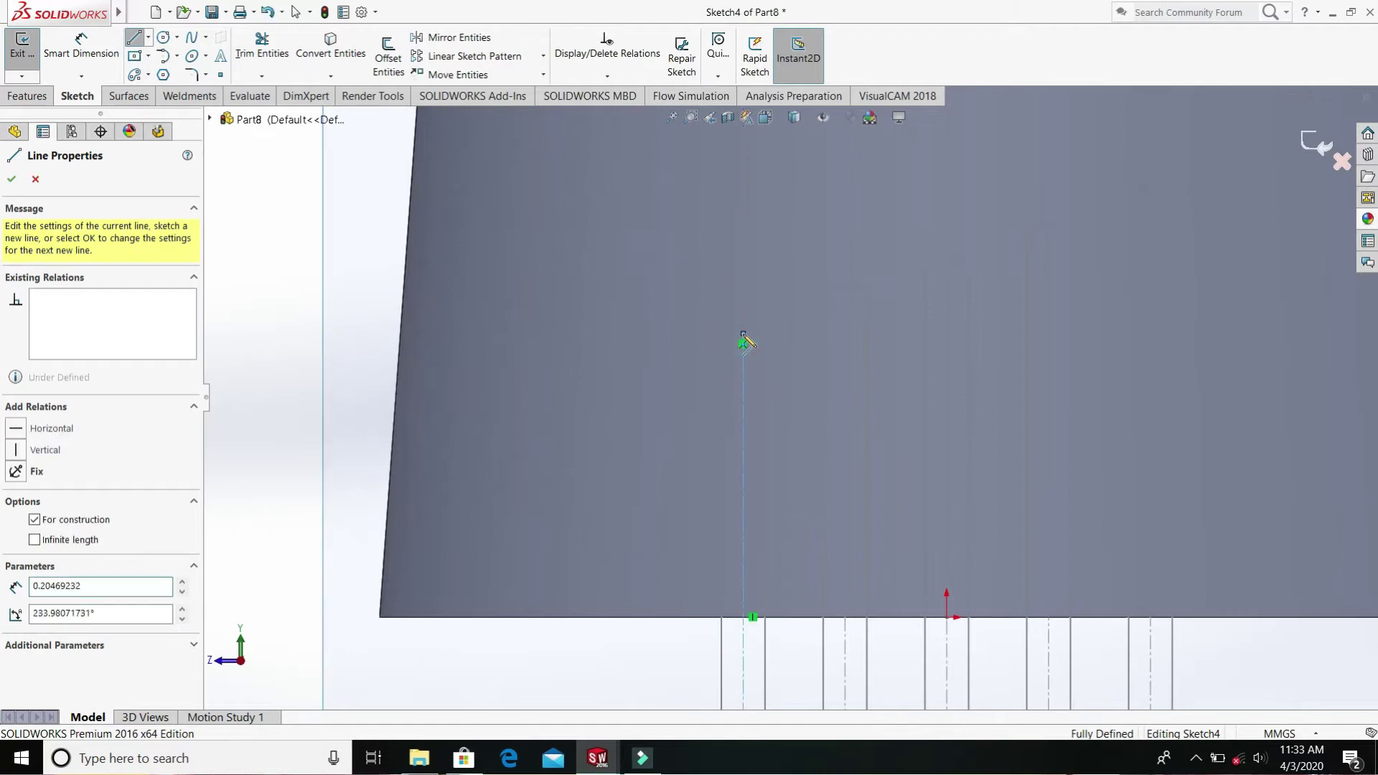
key(Escape)
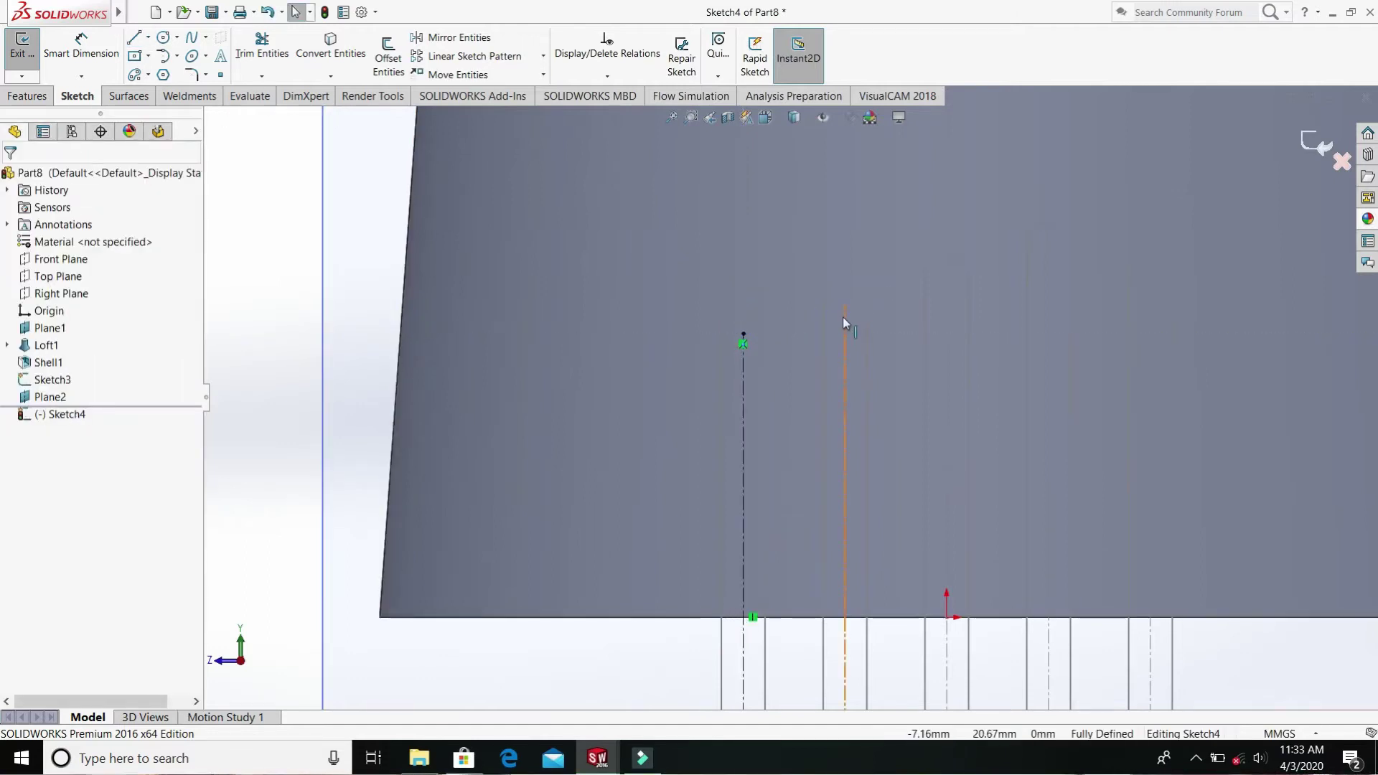
click(136, 38)
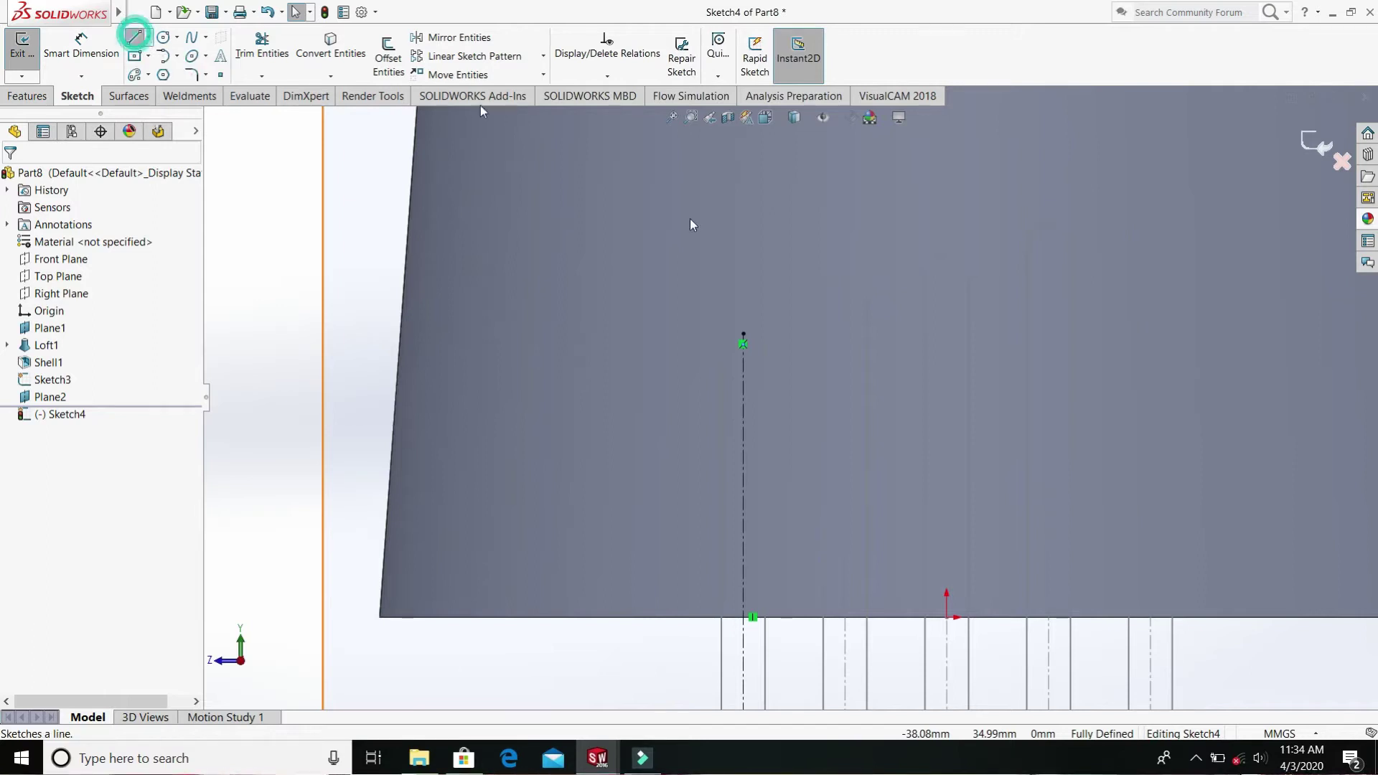
click(866, 321)
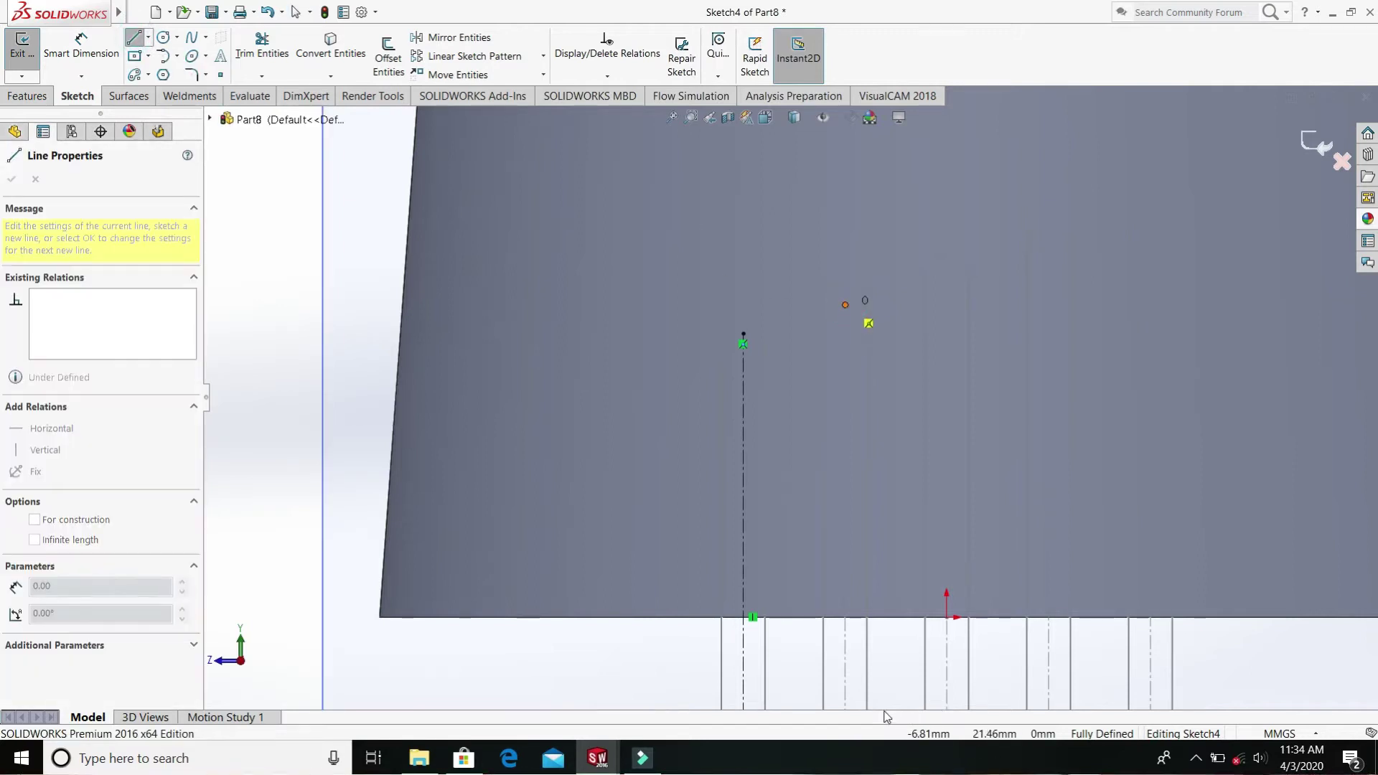
scroll(797, 595, up, 3)
scroll(826, 660, up, 3)
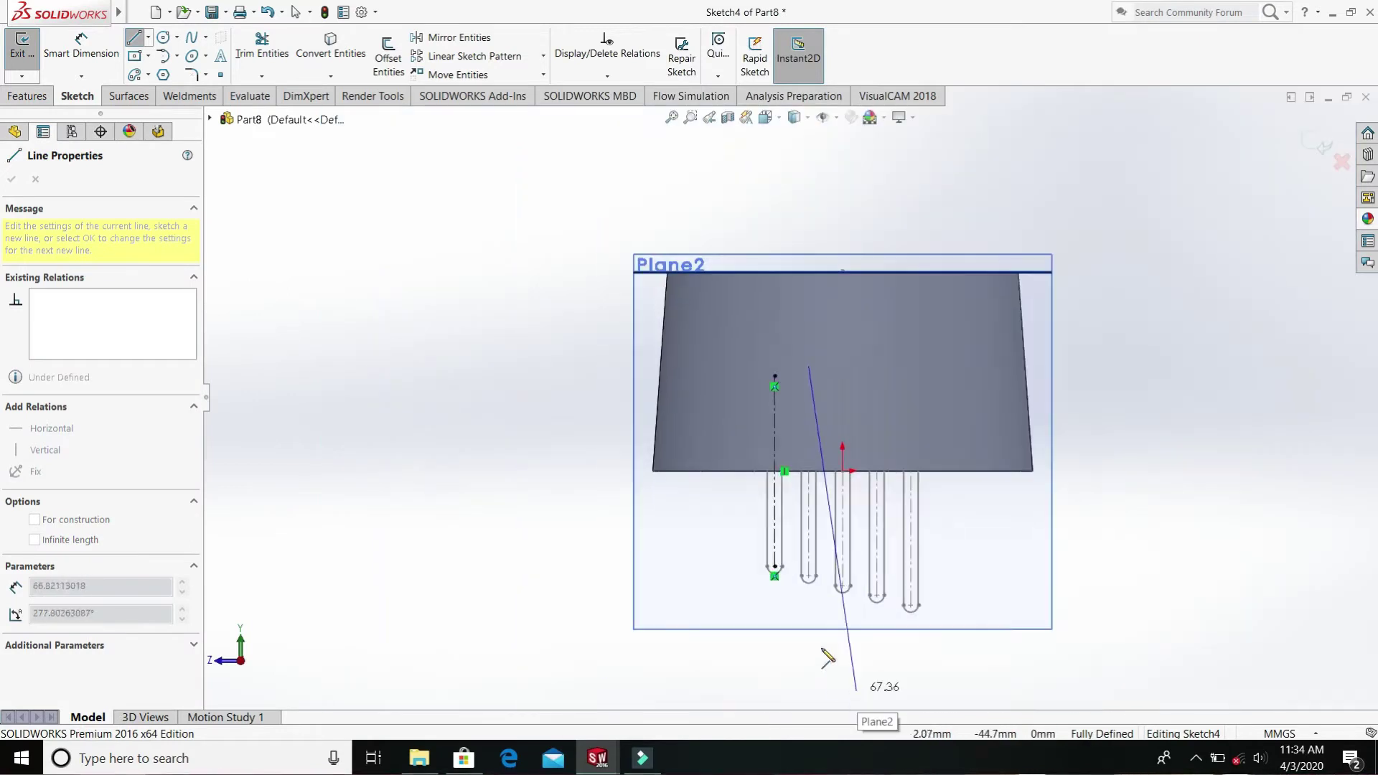
click(811, 577)
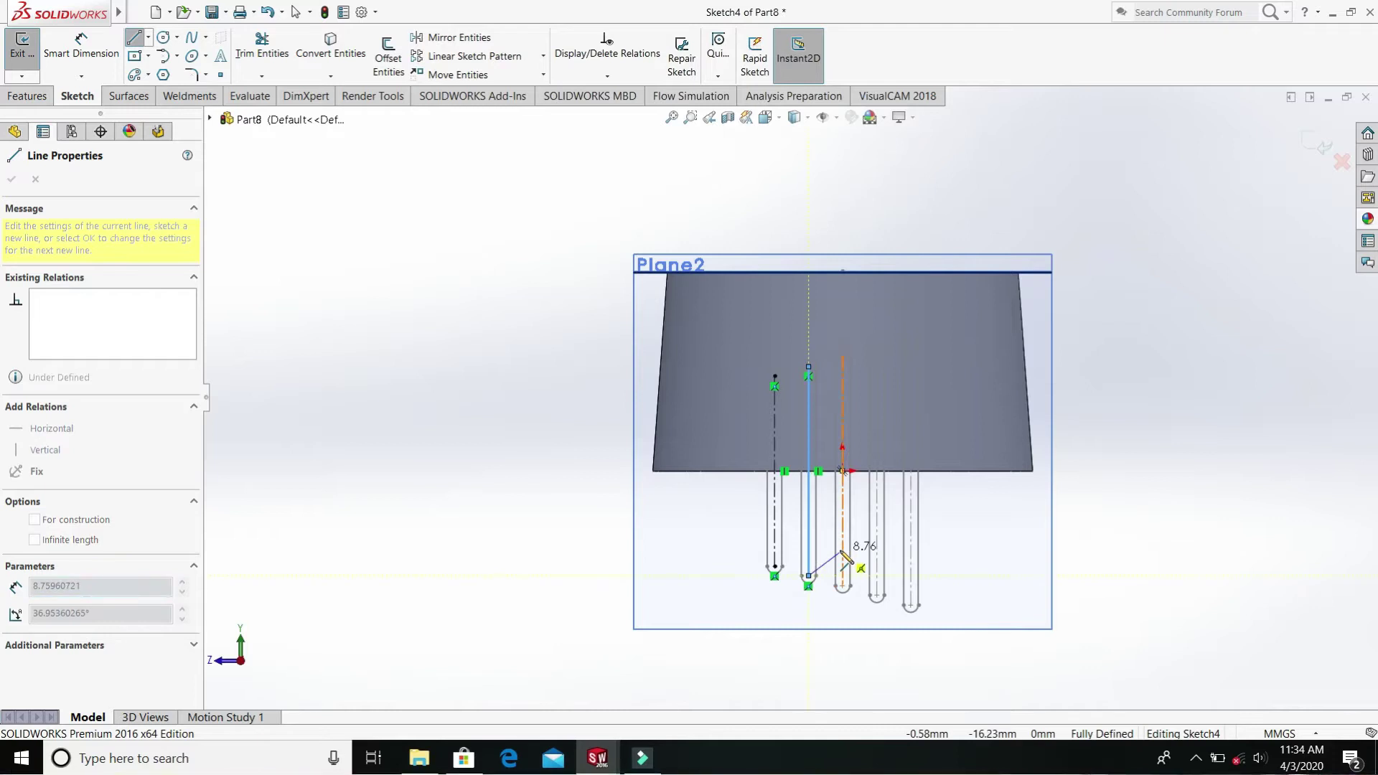
key(Escape)
key(Escape)
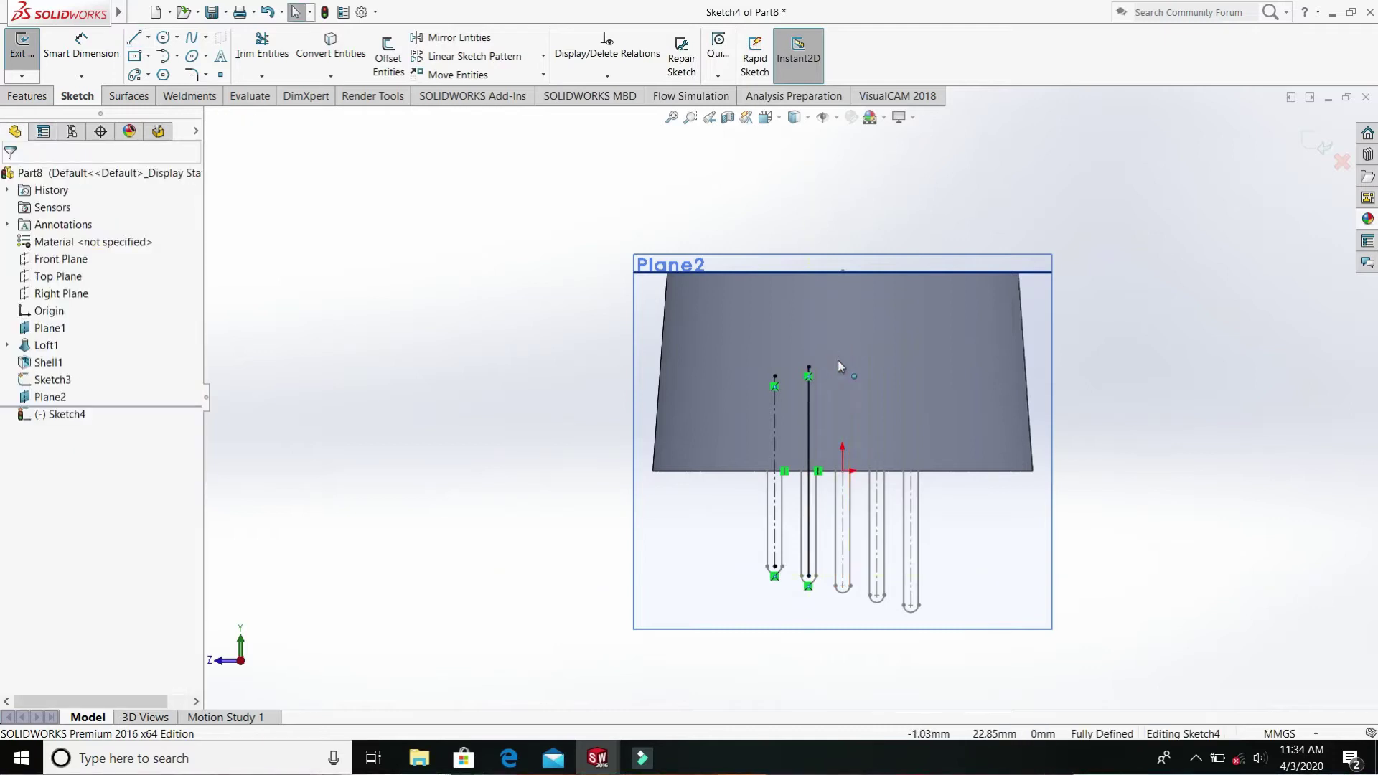
- Draw vertical lines through the third, fourth and fifth slots up into the tube
key(l)
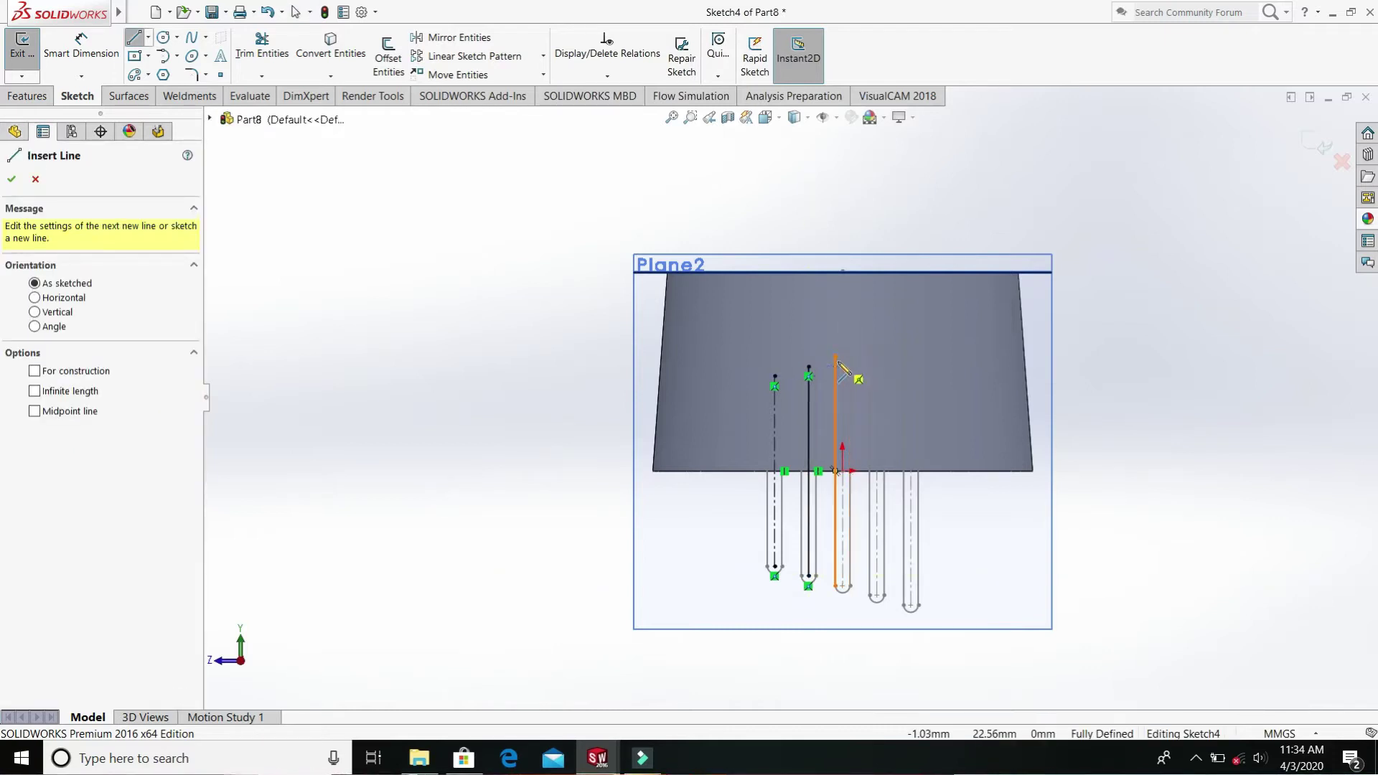
click(836, 358)
key(Escape)
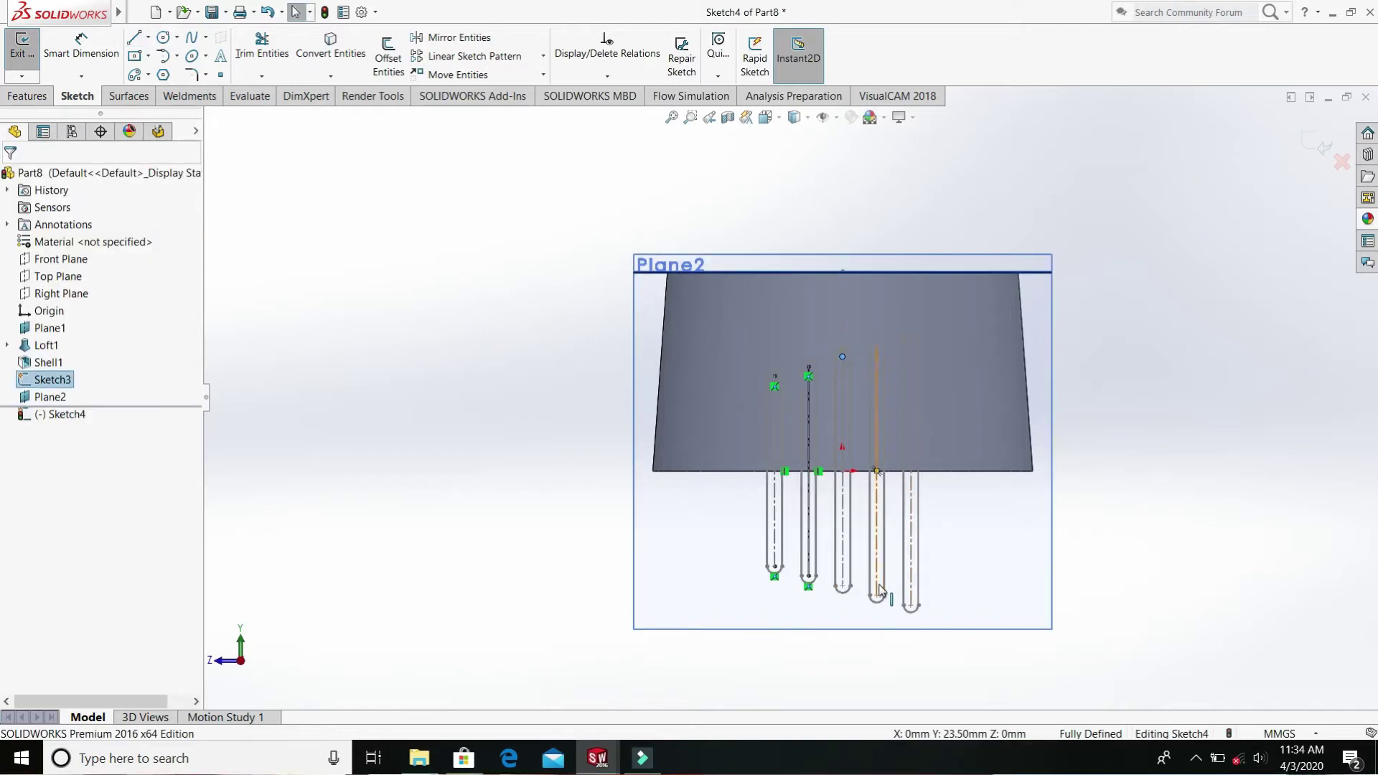
key(l)
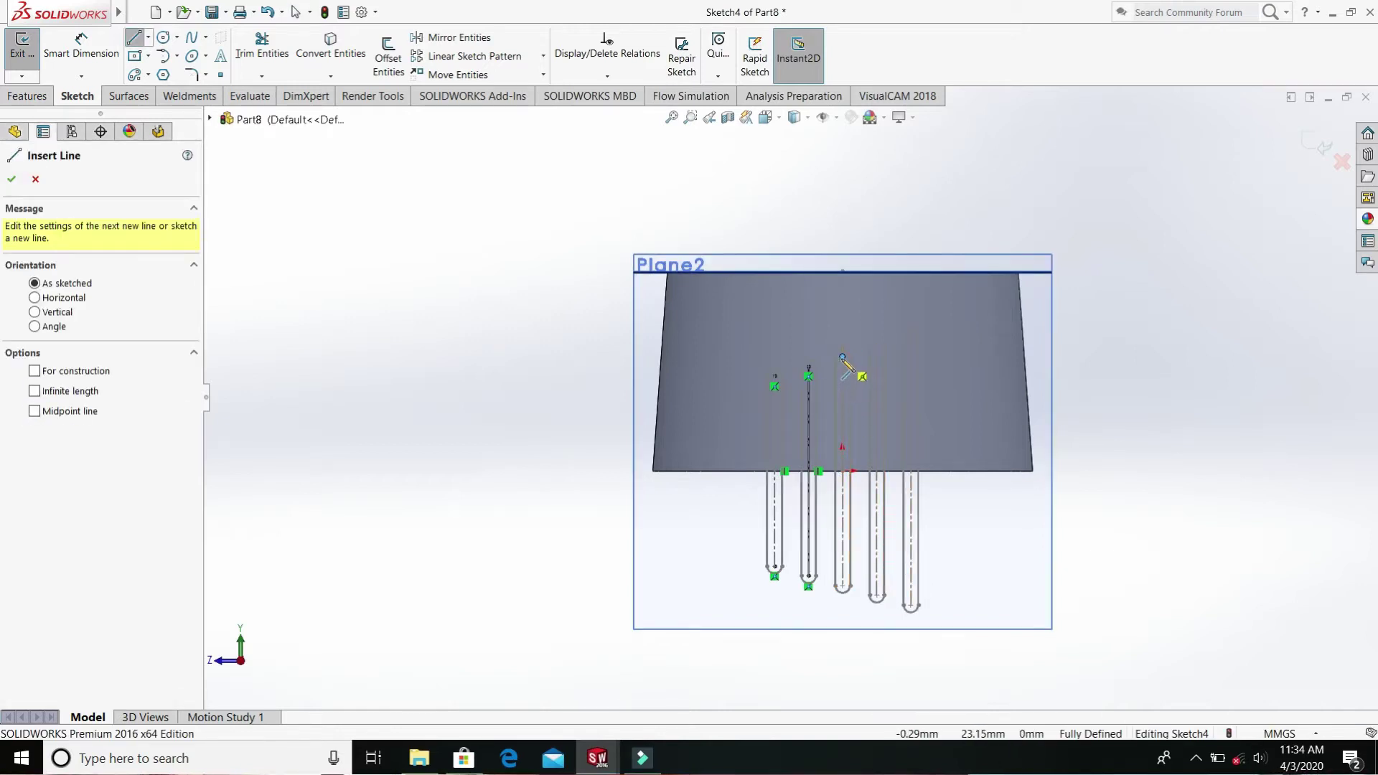
click(843, 358)
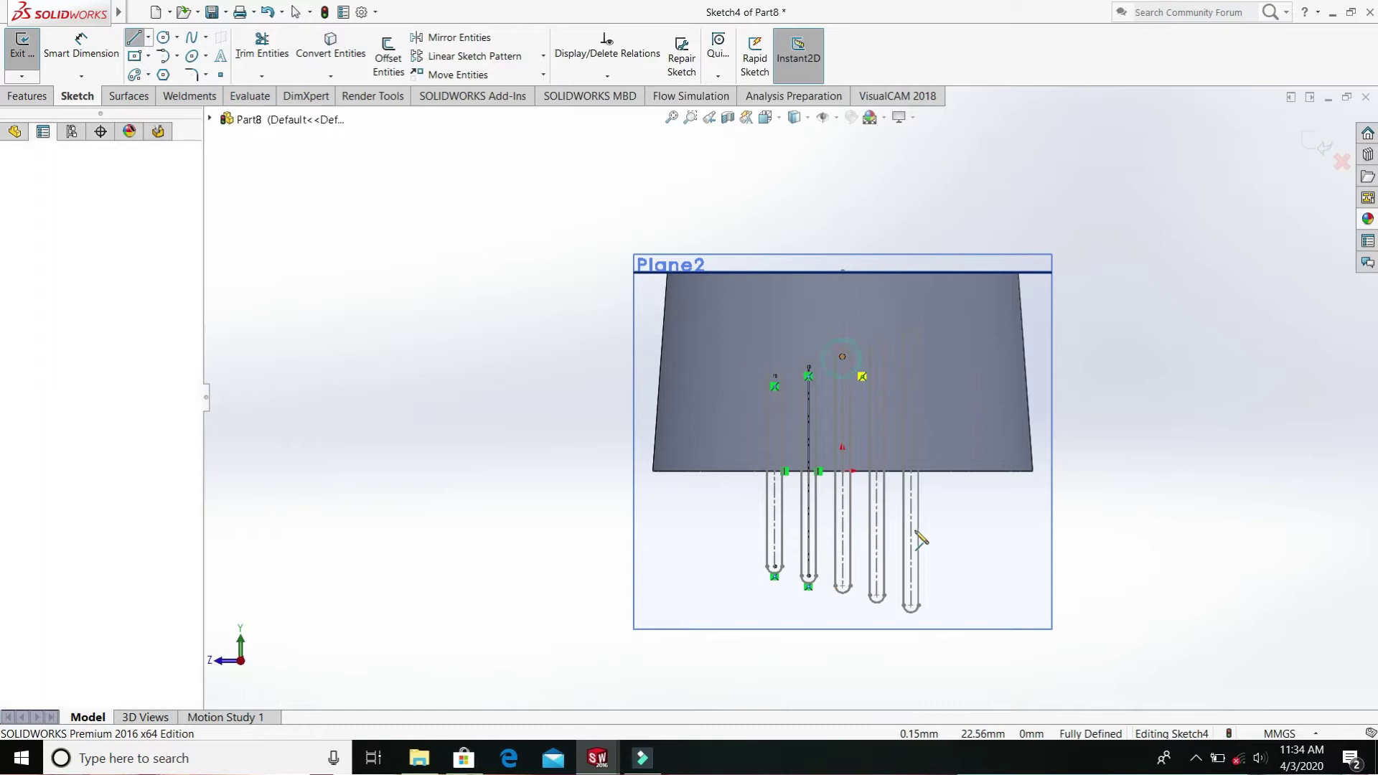
click(842, 586)
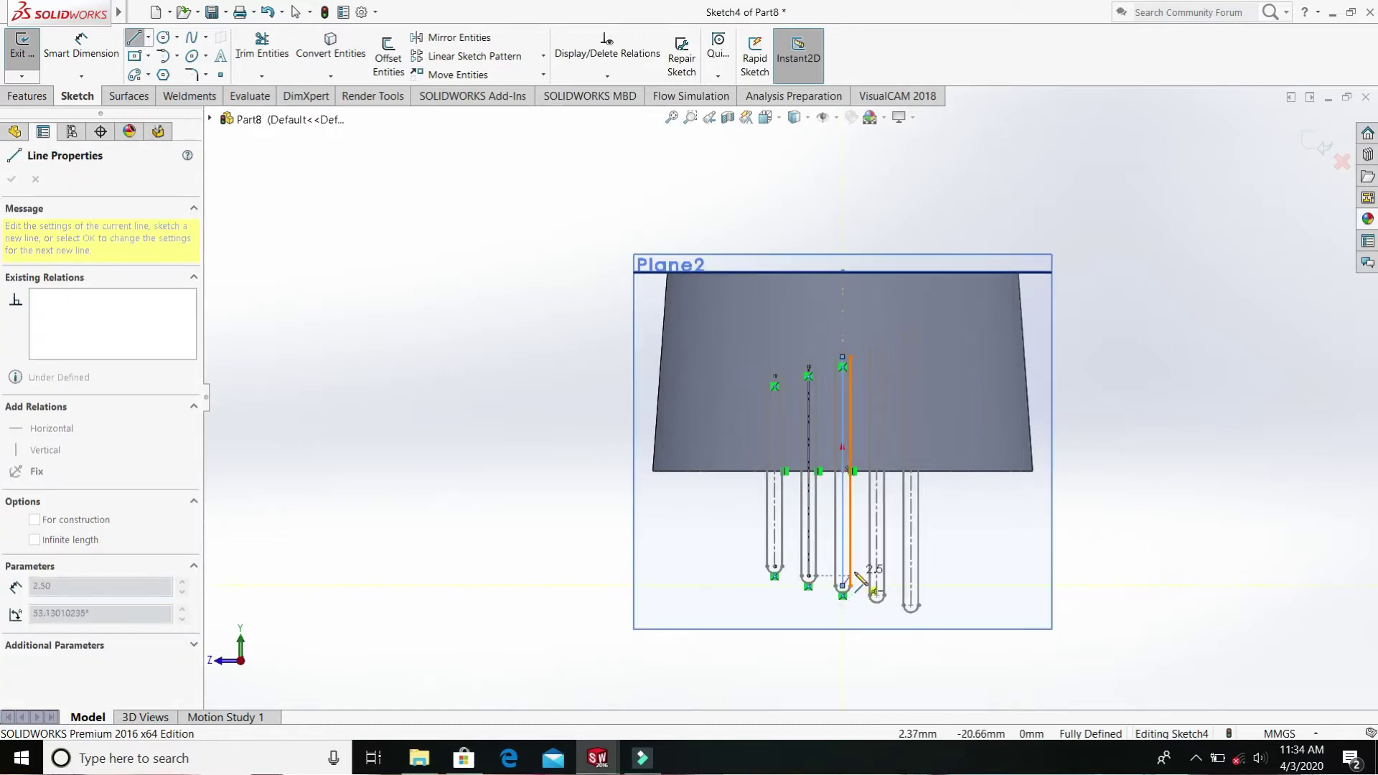
key(Escape)
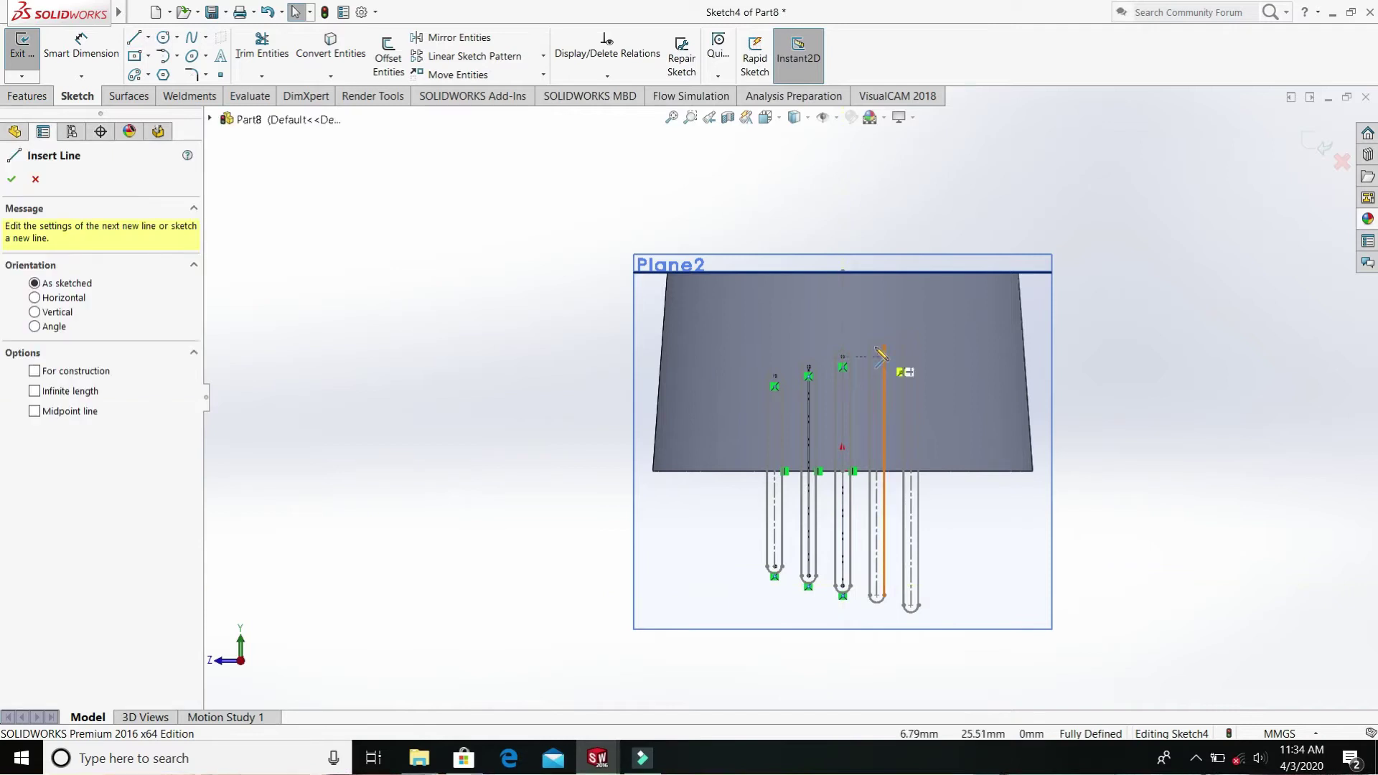
click(876, 347)
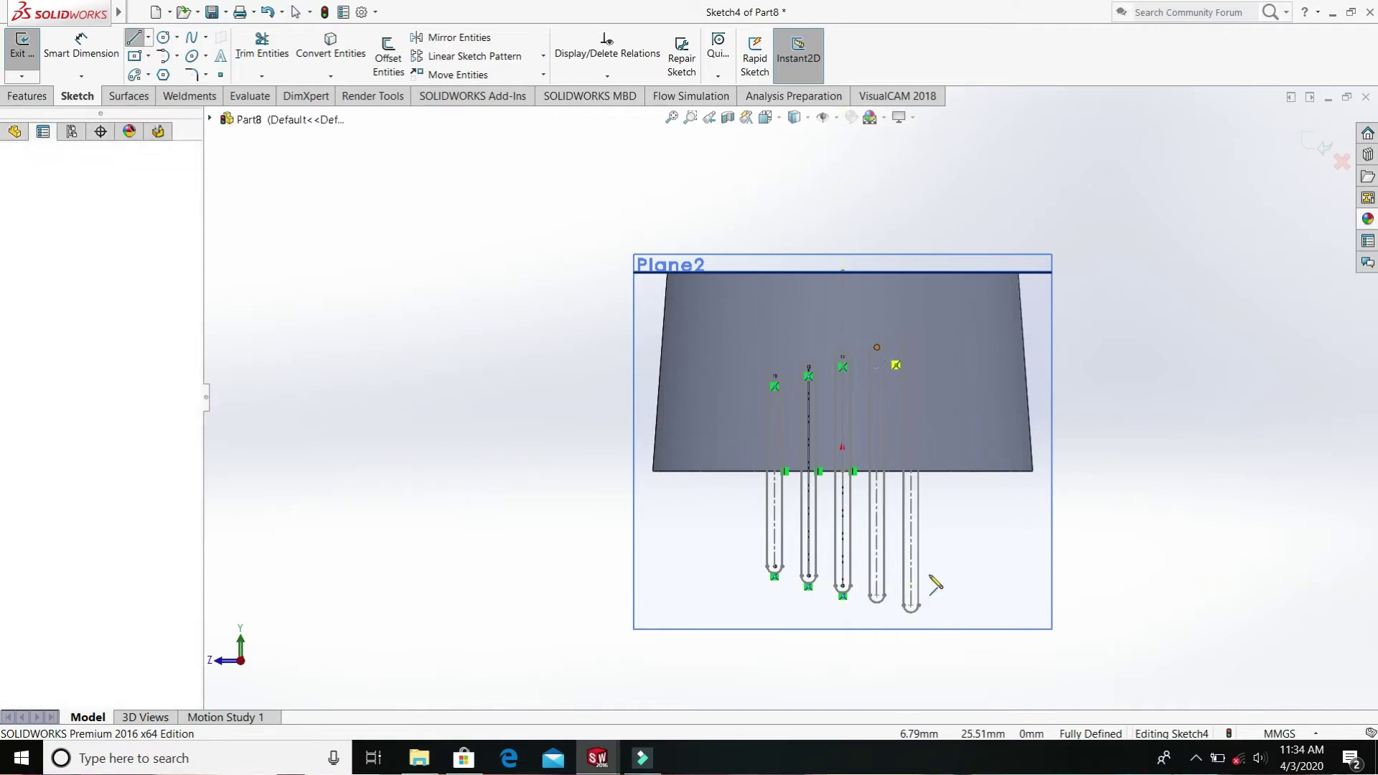
click(876, 596)
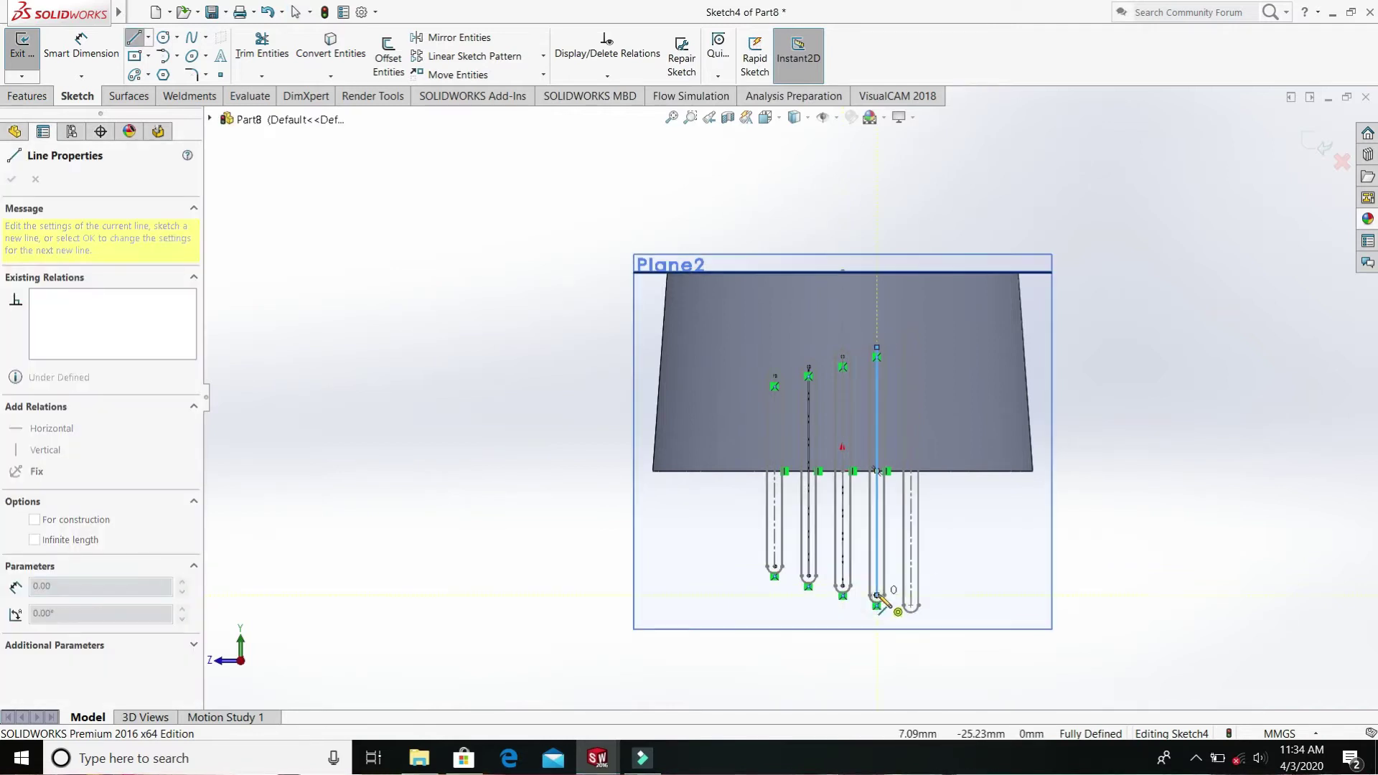
key(Escape)
key(l)
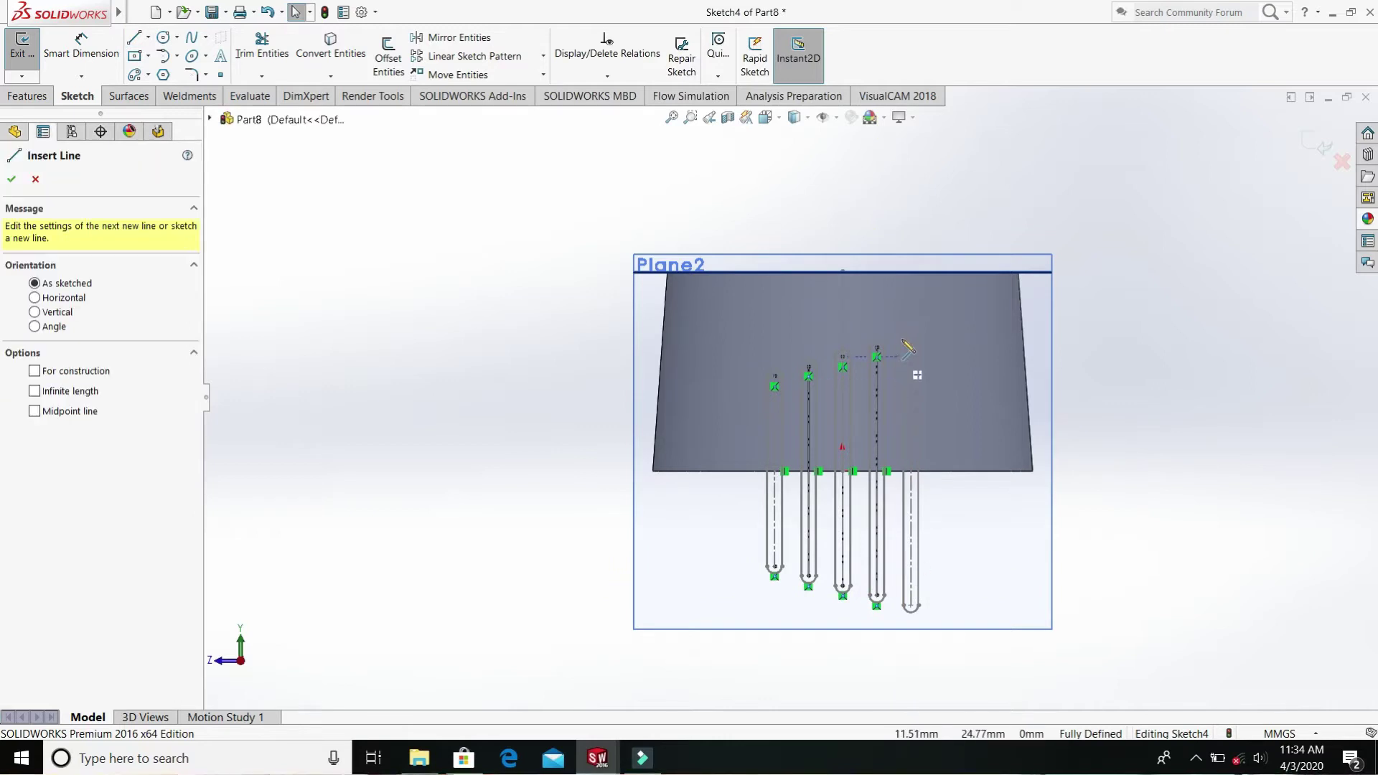
click(910, 337)
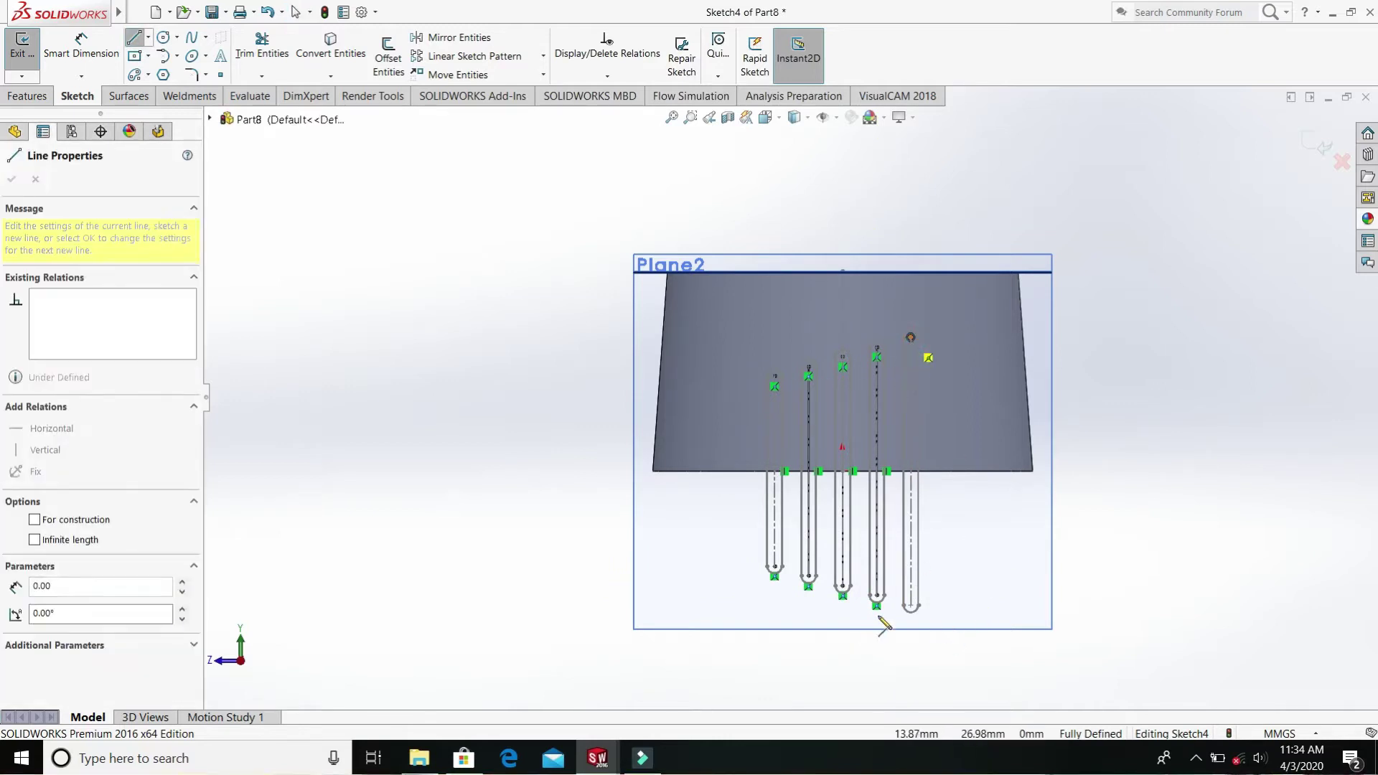
click(912, 607)
key(Escape)
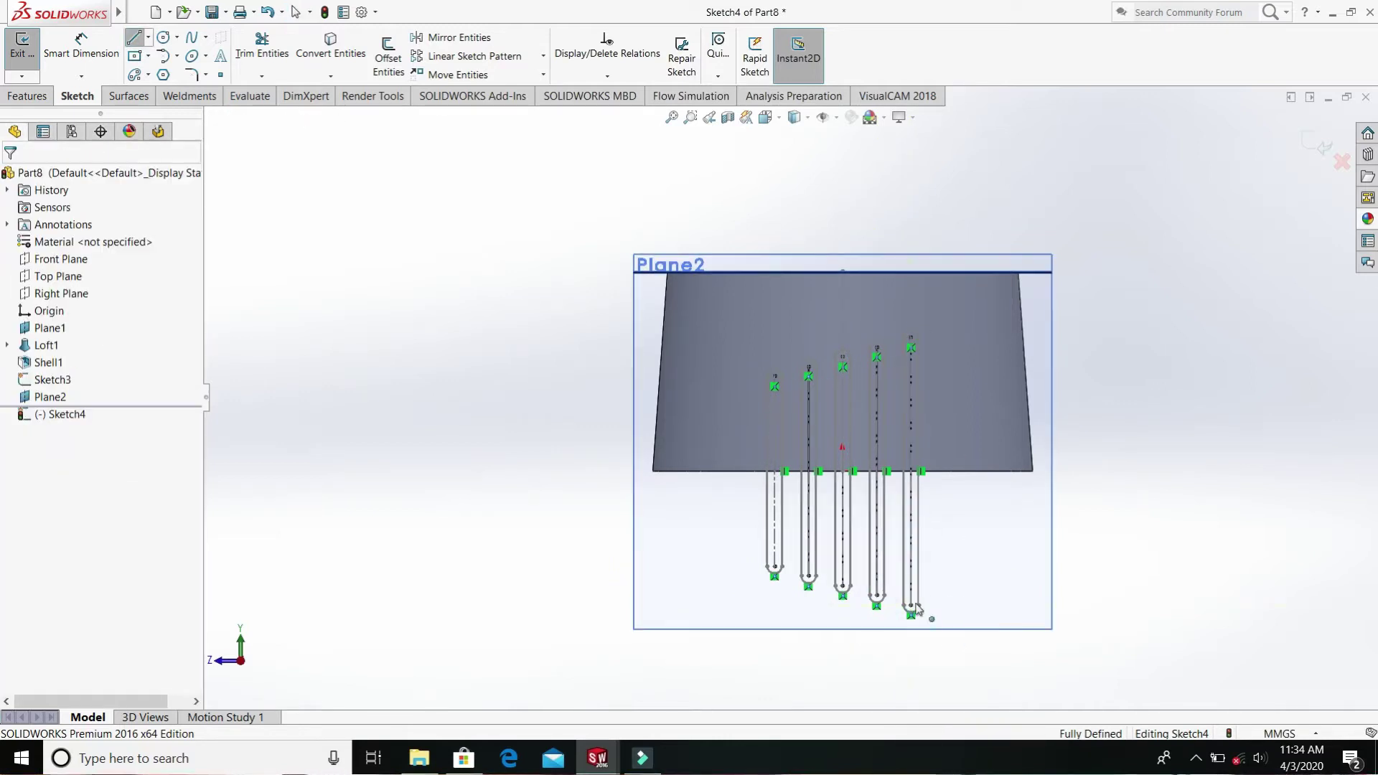
- Offset all five slot lines 1.50 mm bi-directionally with arc end caps
click(388, 57)
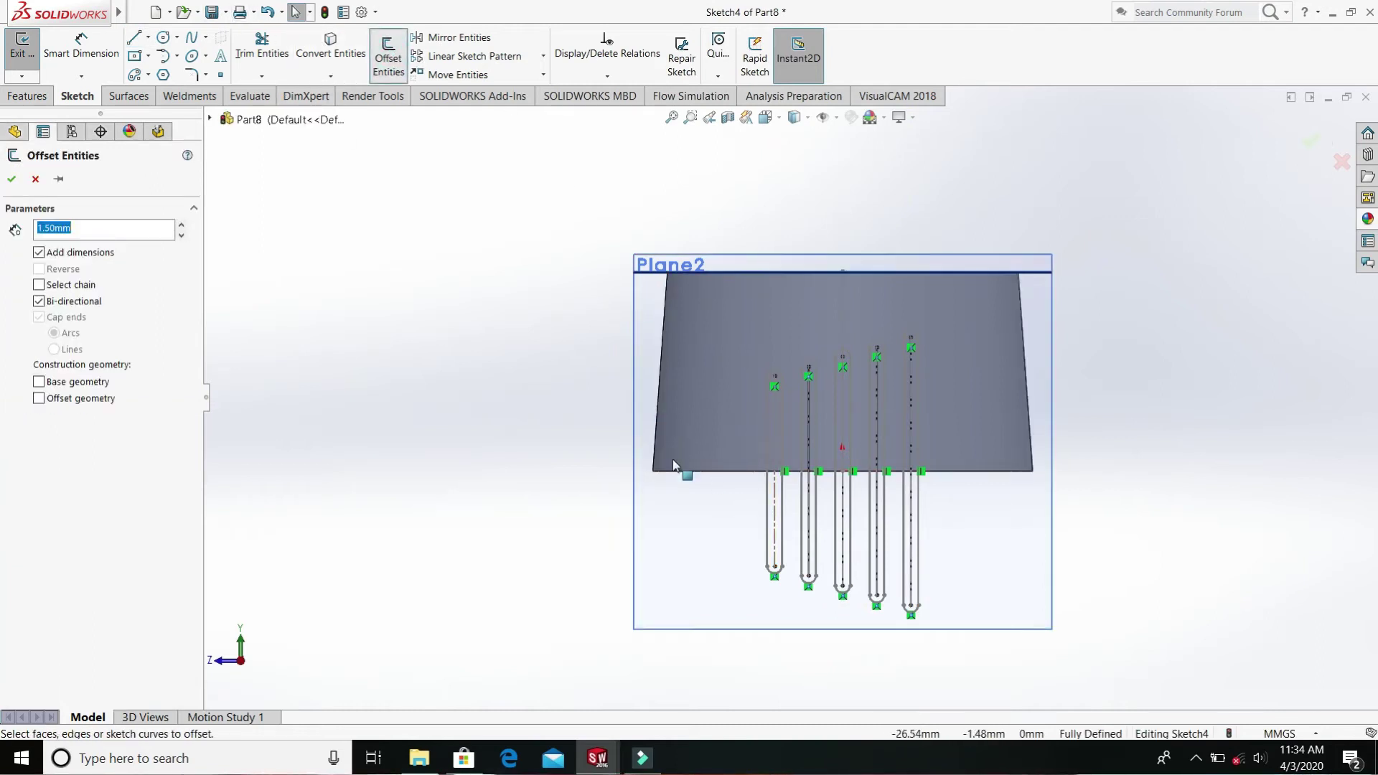
click(768, 553)
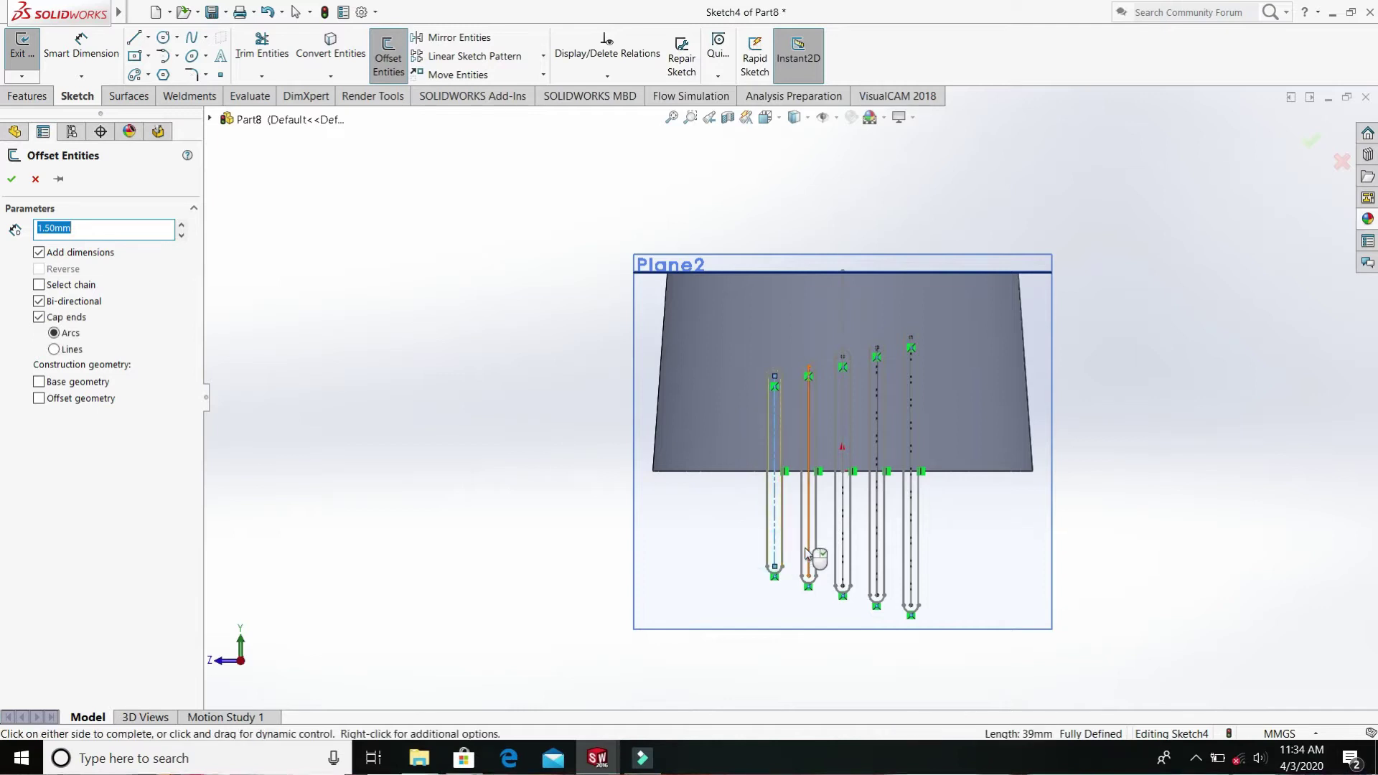
click(808, 552)
click(841, 531)
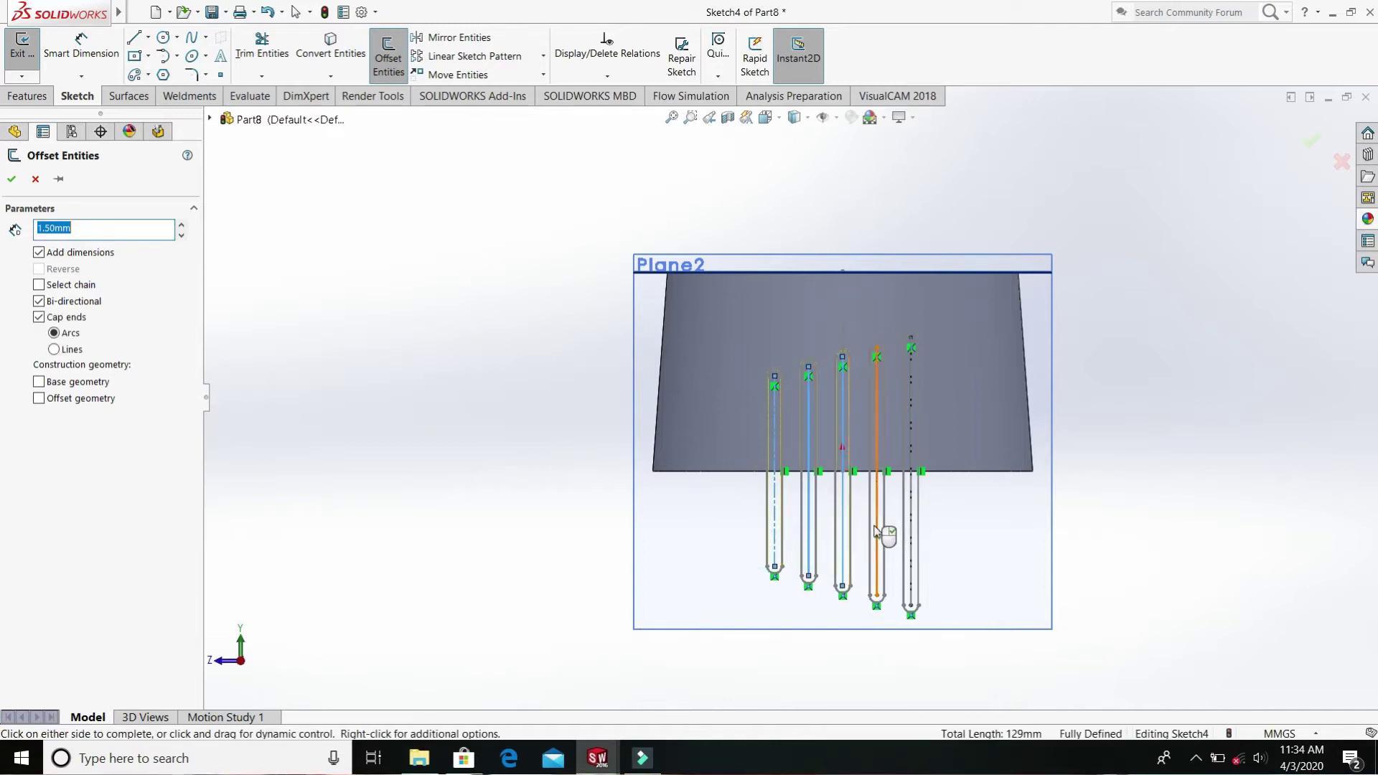
click(877, 531)
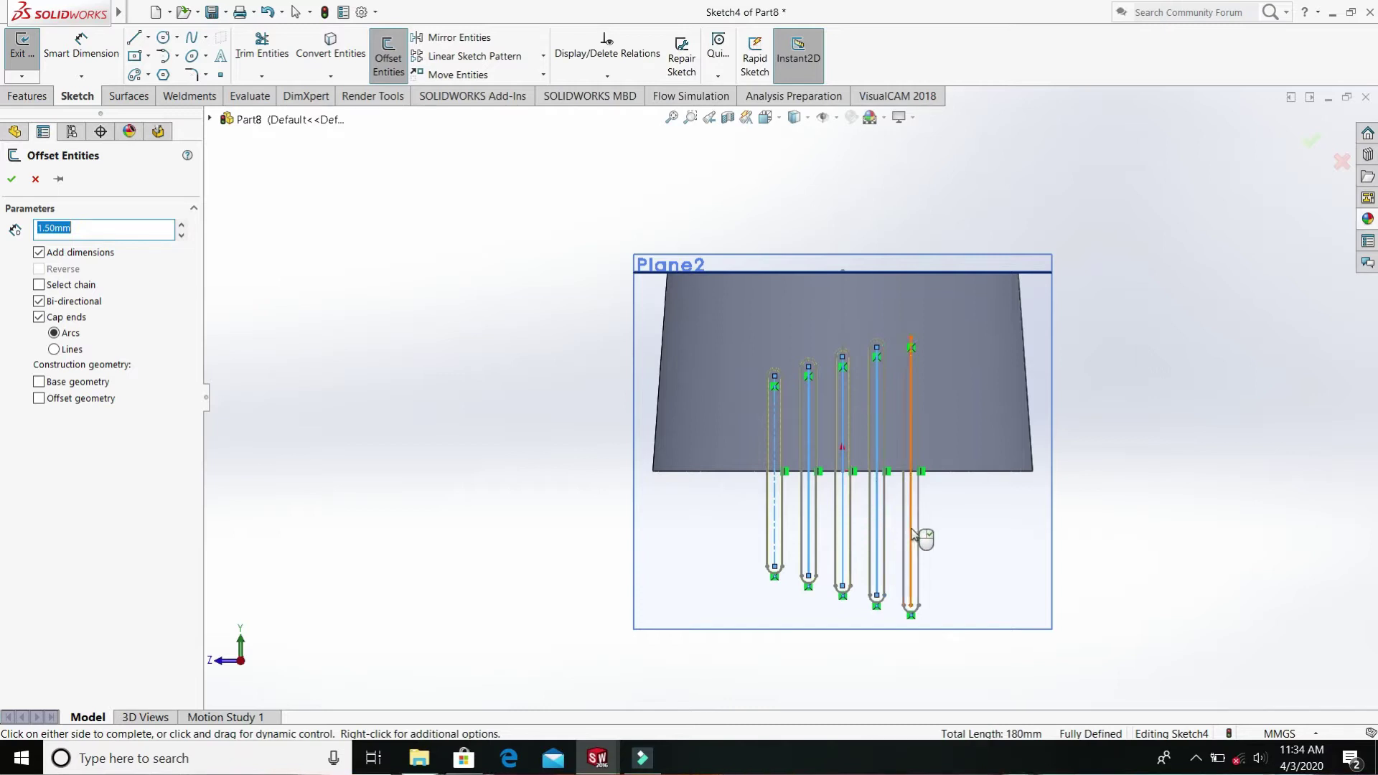
click(910, 532)
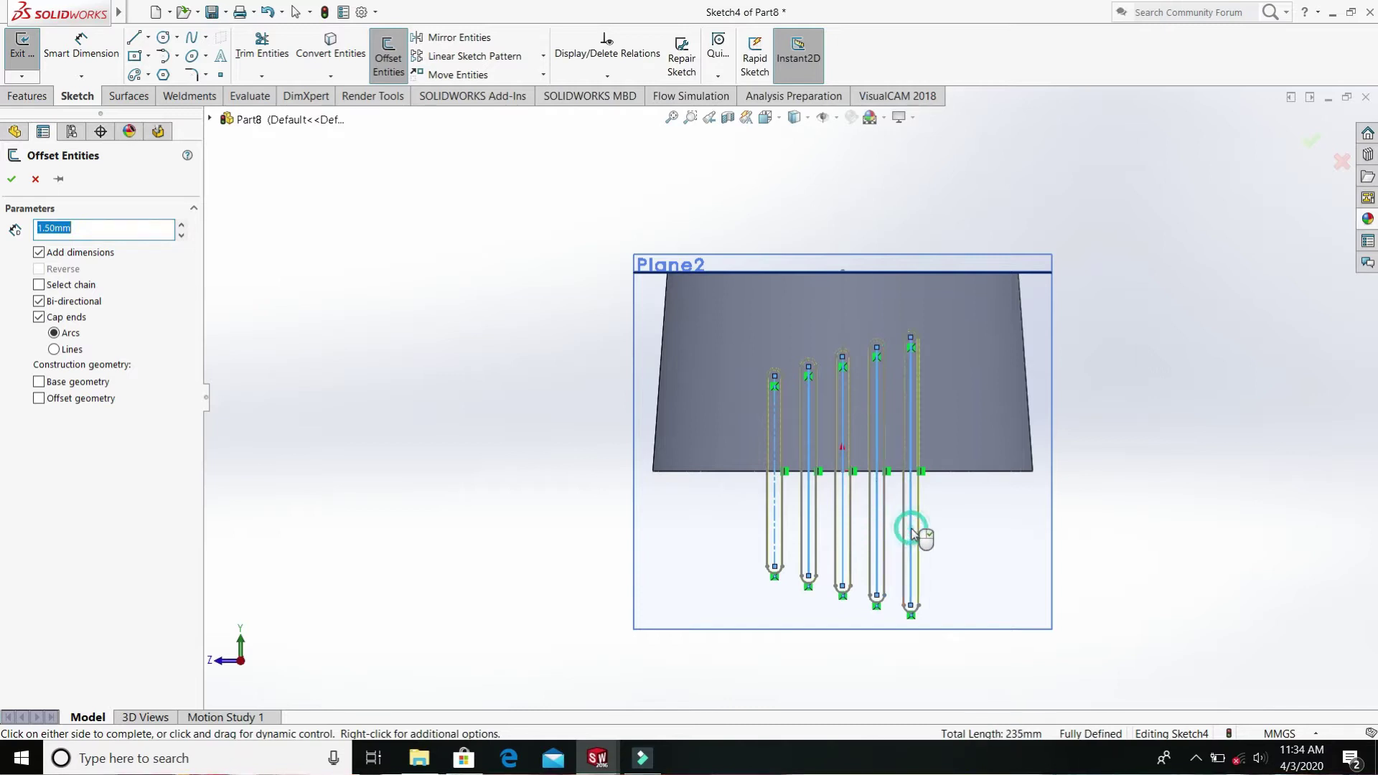
click(11, 178)
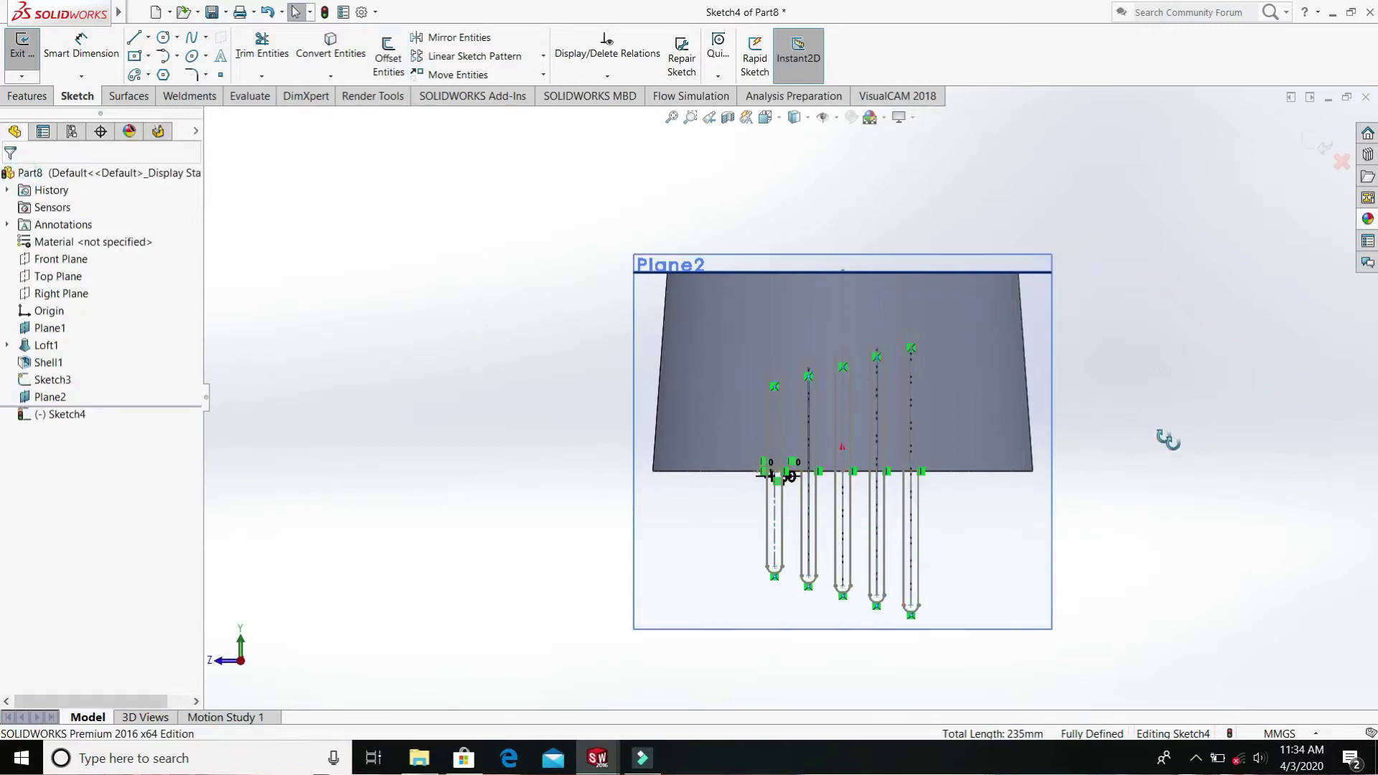
key(ctrl+7)
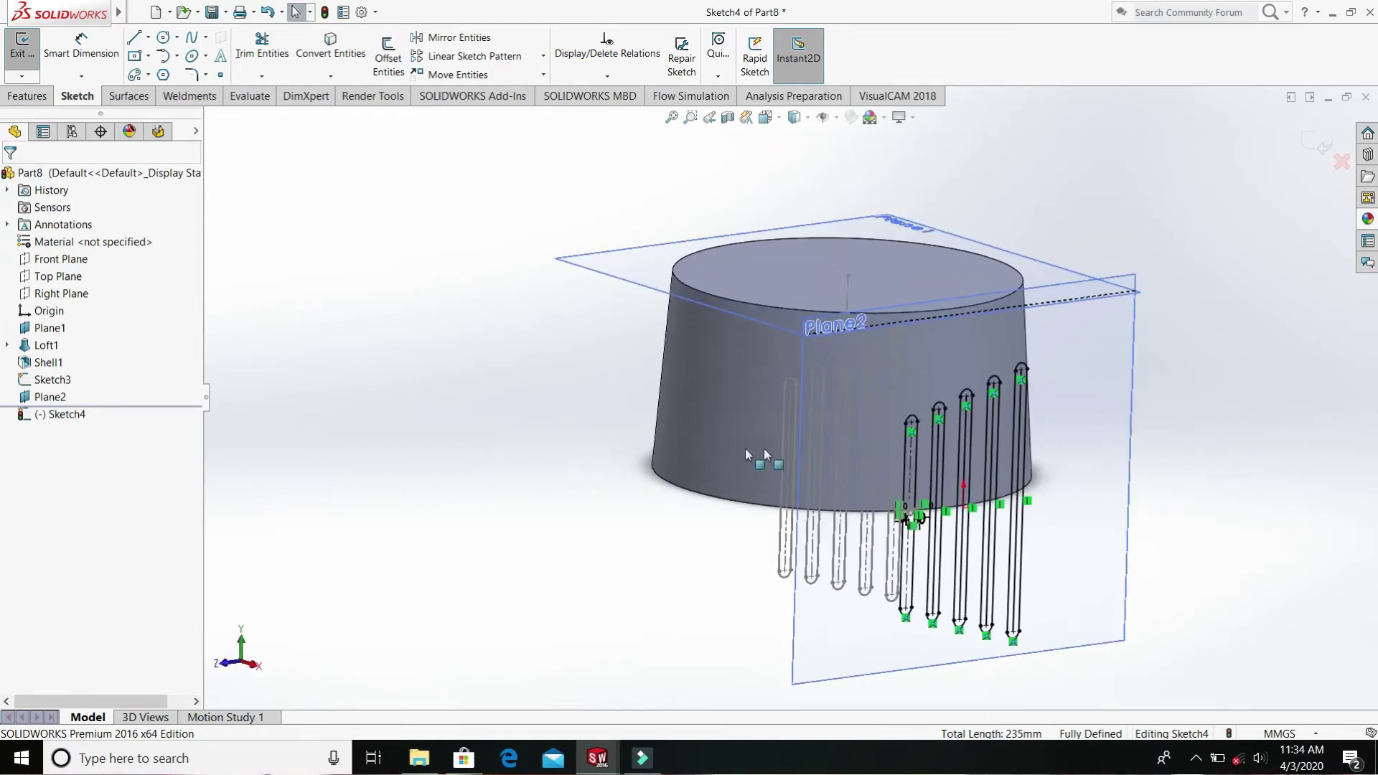
- Extrude-cut Sketch4 into the tube wall, ending 1.5 mm offset from the cone face, reverse offset off
right_click(63, 383)
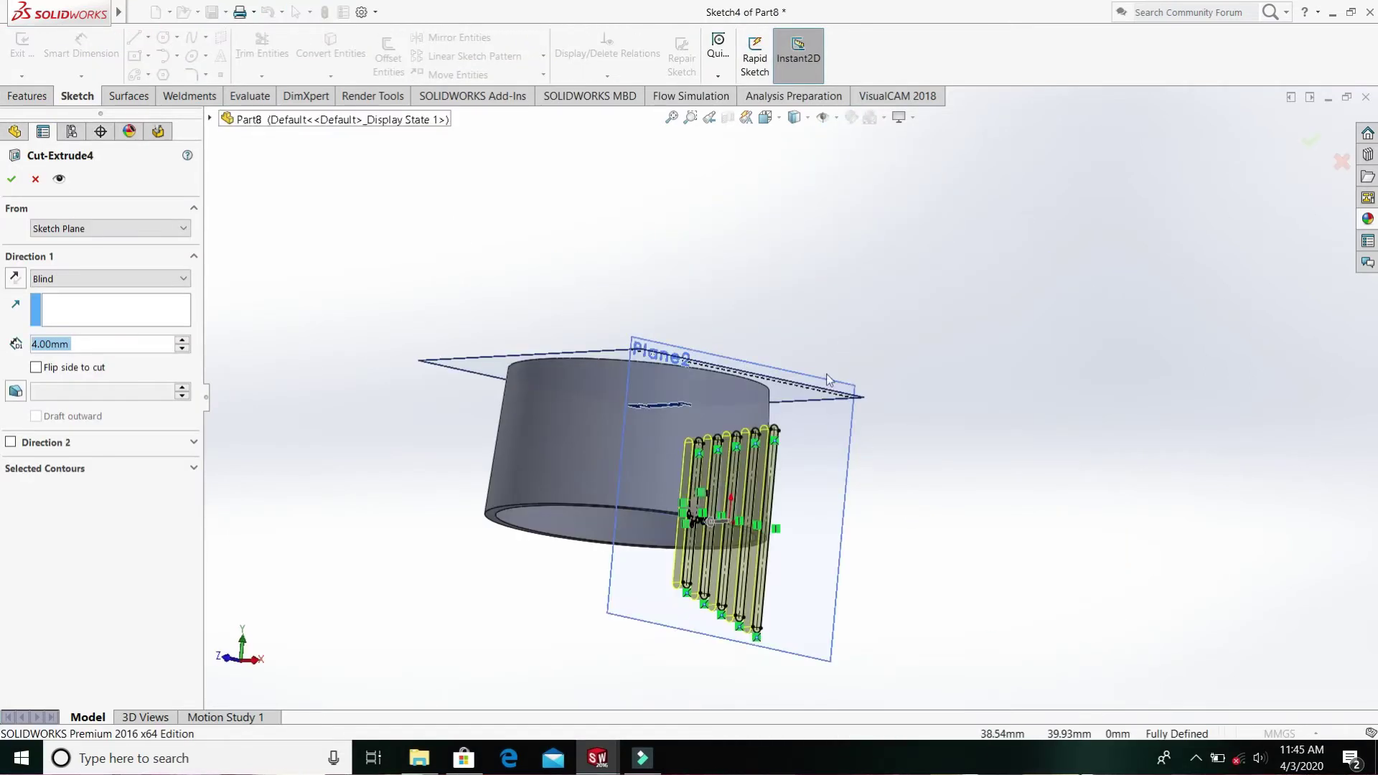
middle_drag(768, 333, 761, 571)
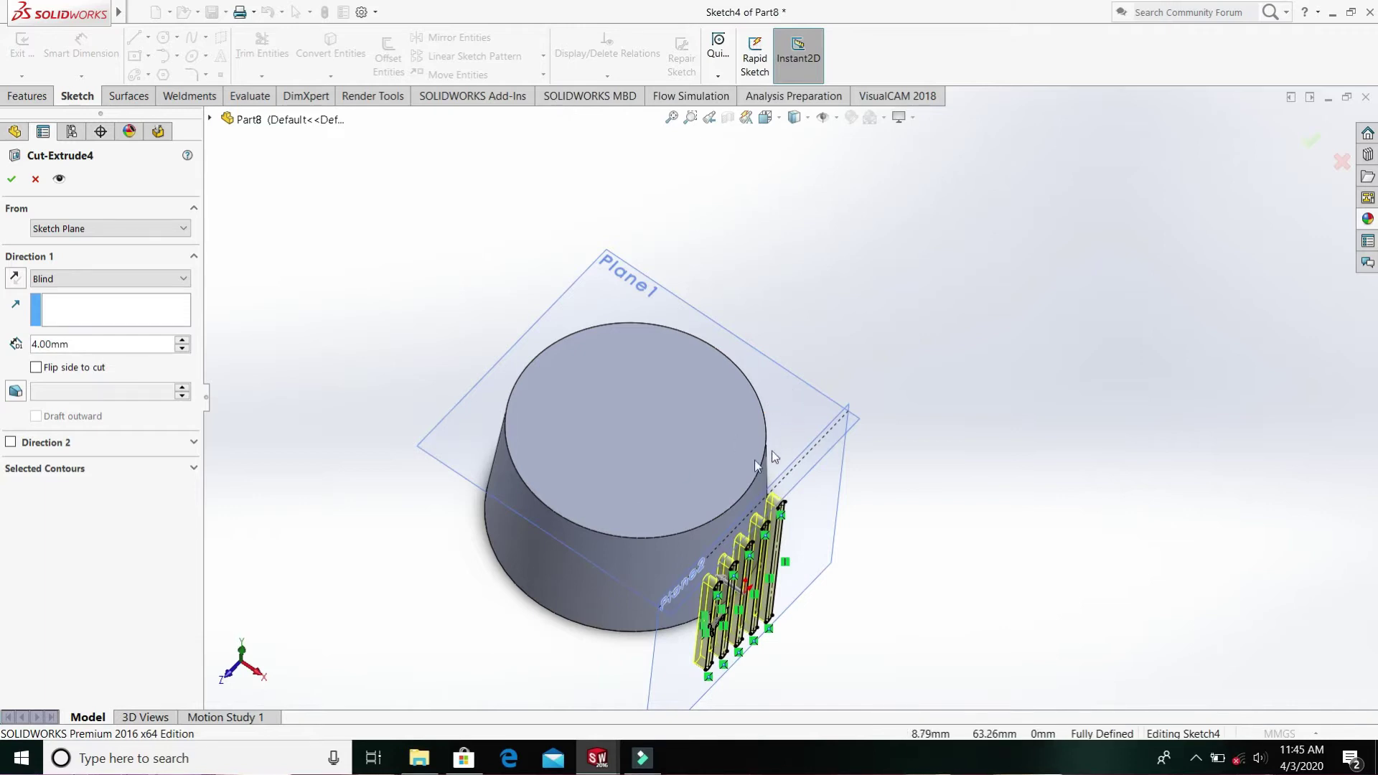
click(129, 283)
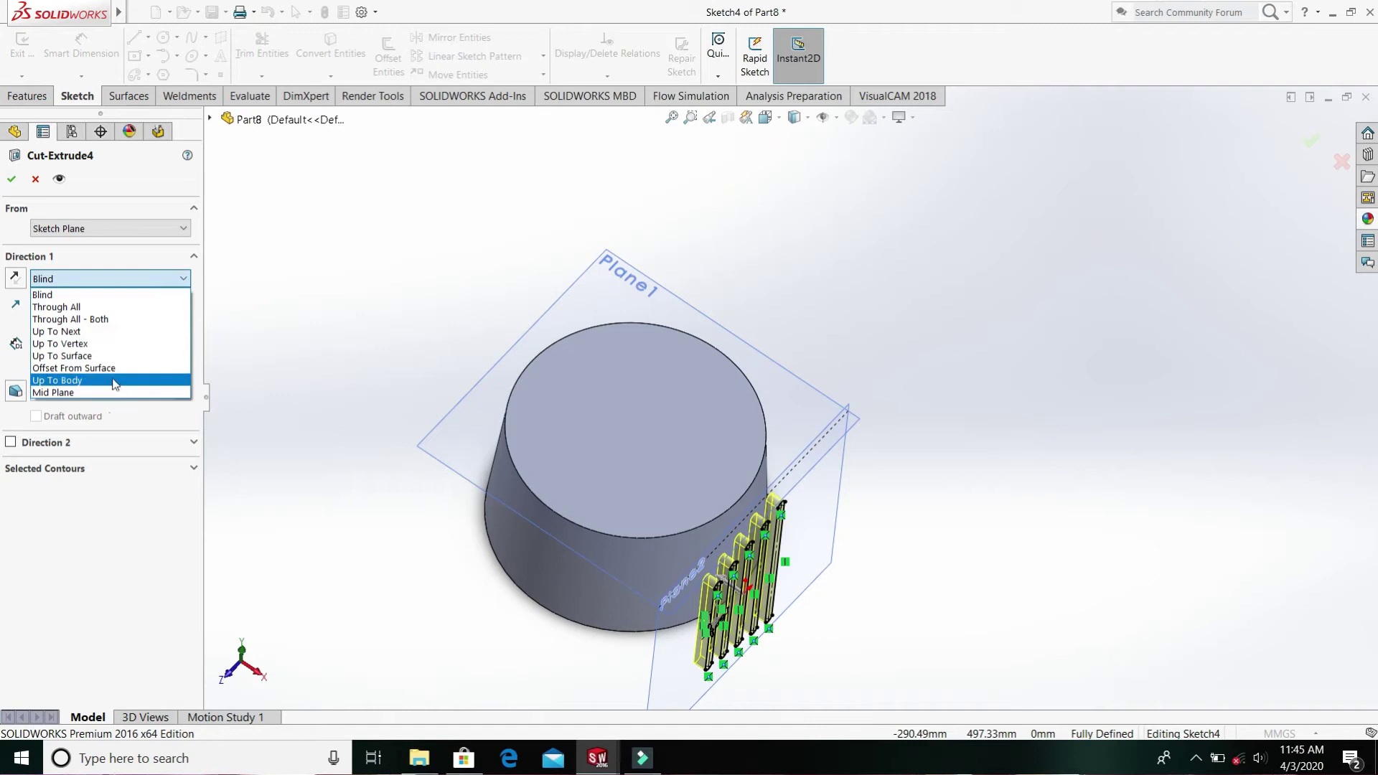
click(115, 368)
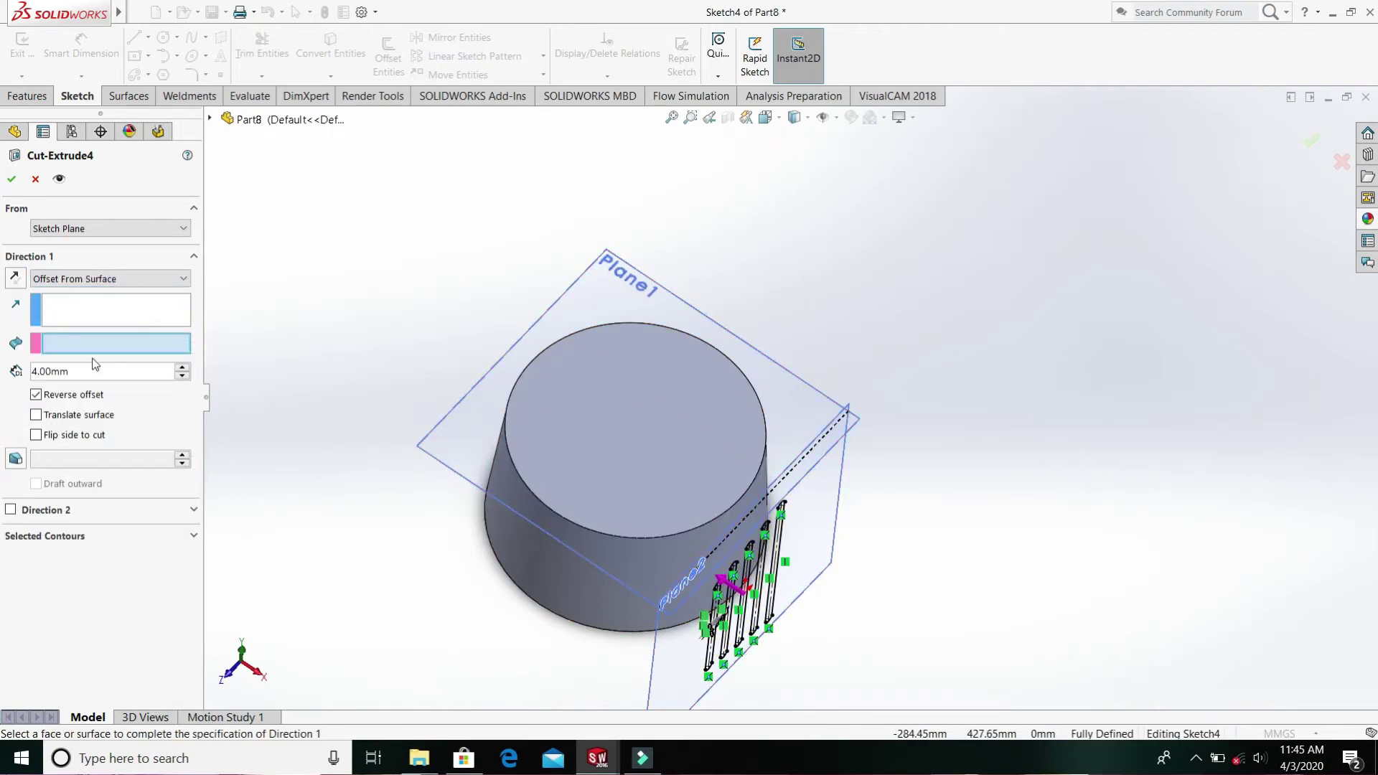
click(627, 611)
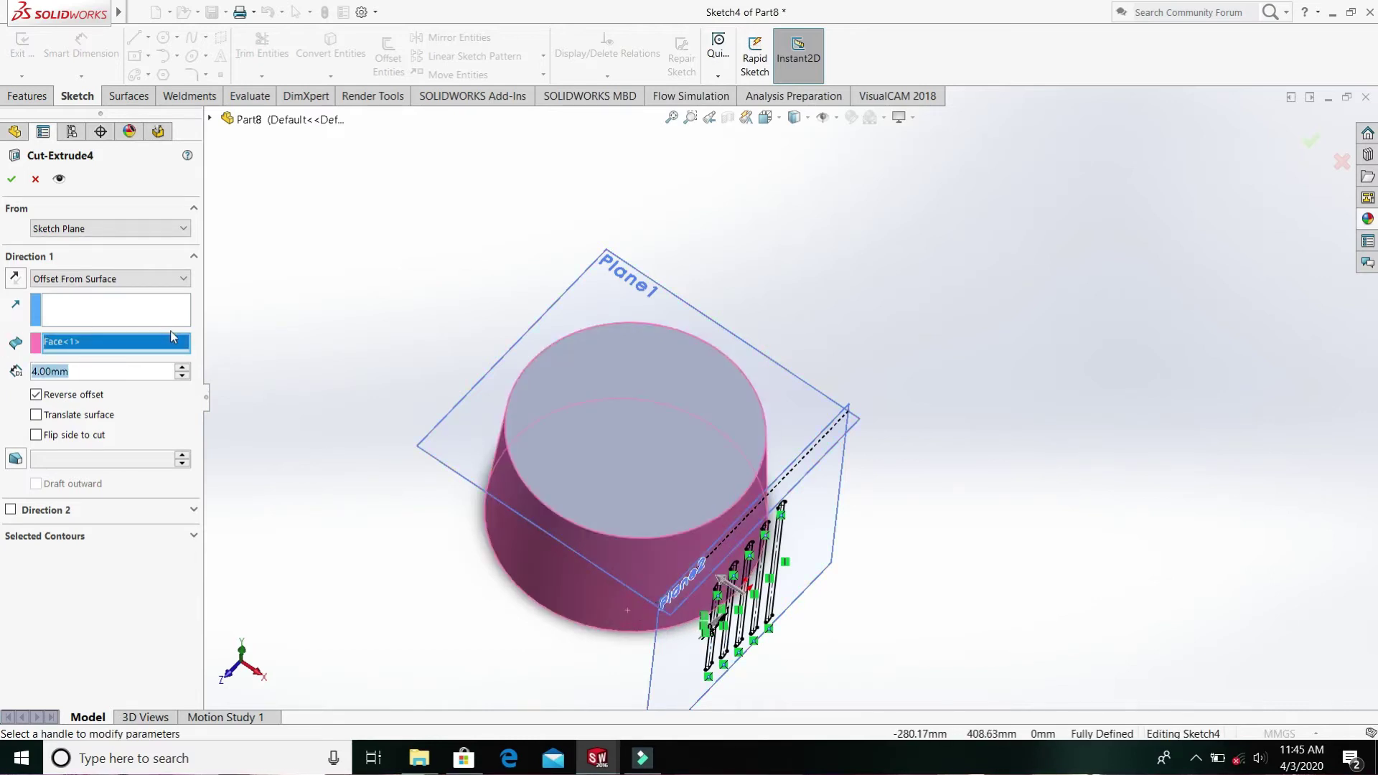
text(1.)
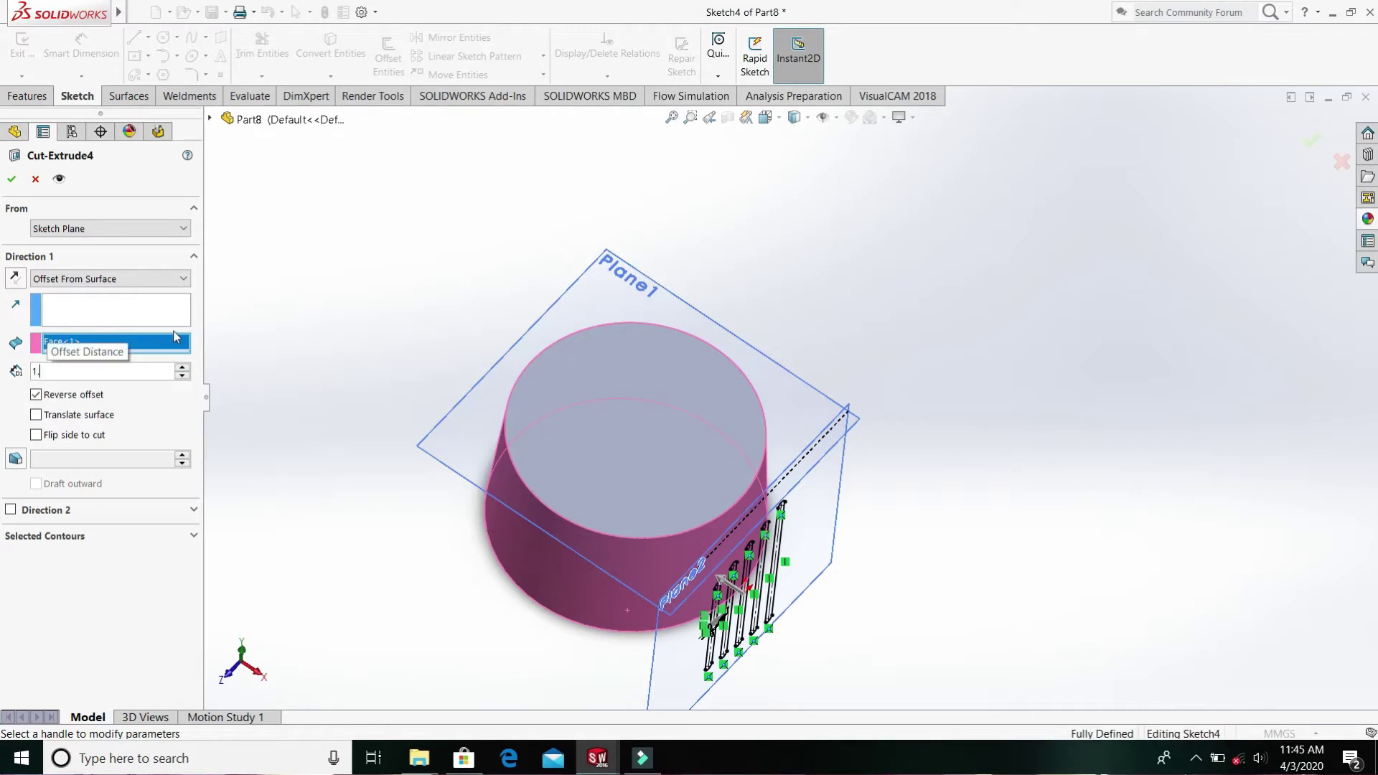
text(50mm)
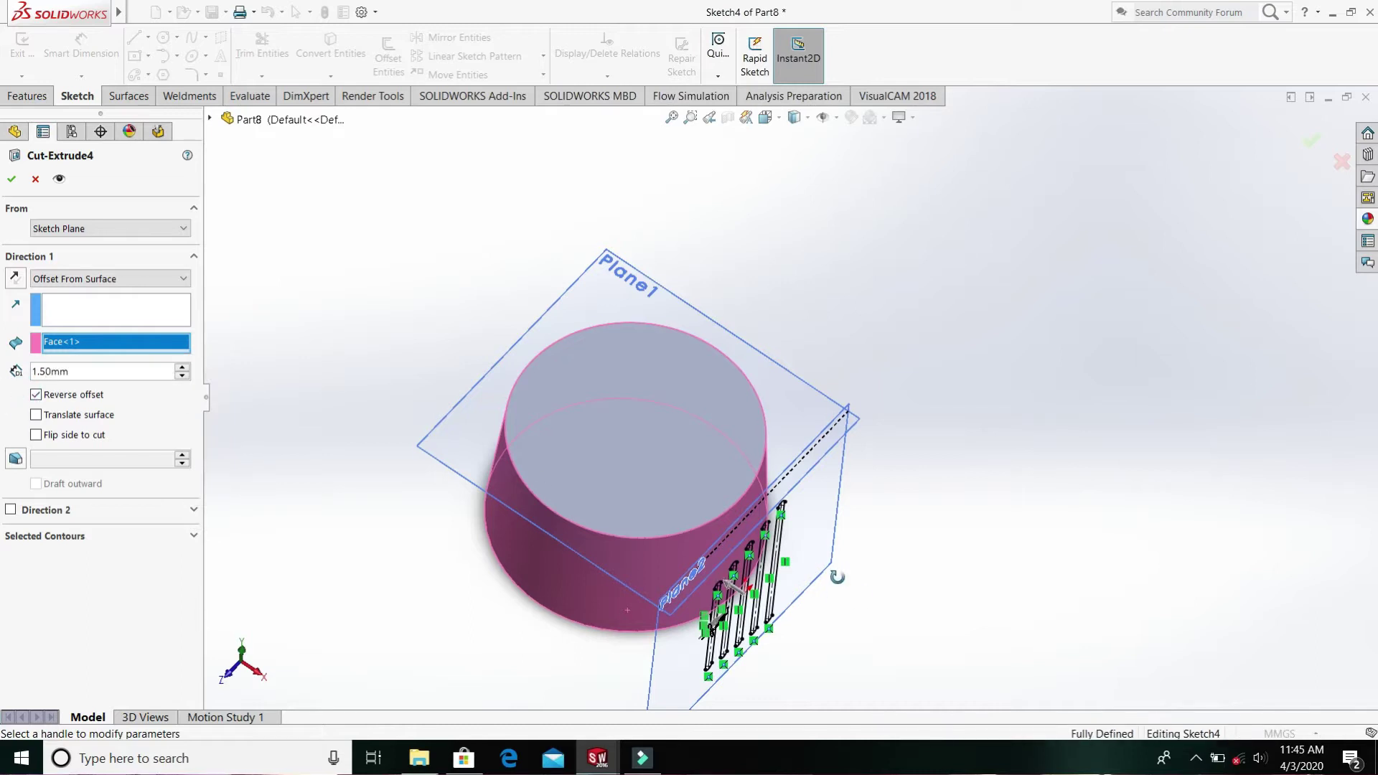
mouse_move(842, 579)
middle_down()
mouse_move(827, 624)
mouse_move(882, 622)
mouse_move(820, 490)
mouse_move(852, 560)
mouse_move(846, 584)
middle_up()
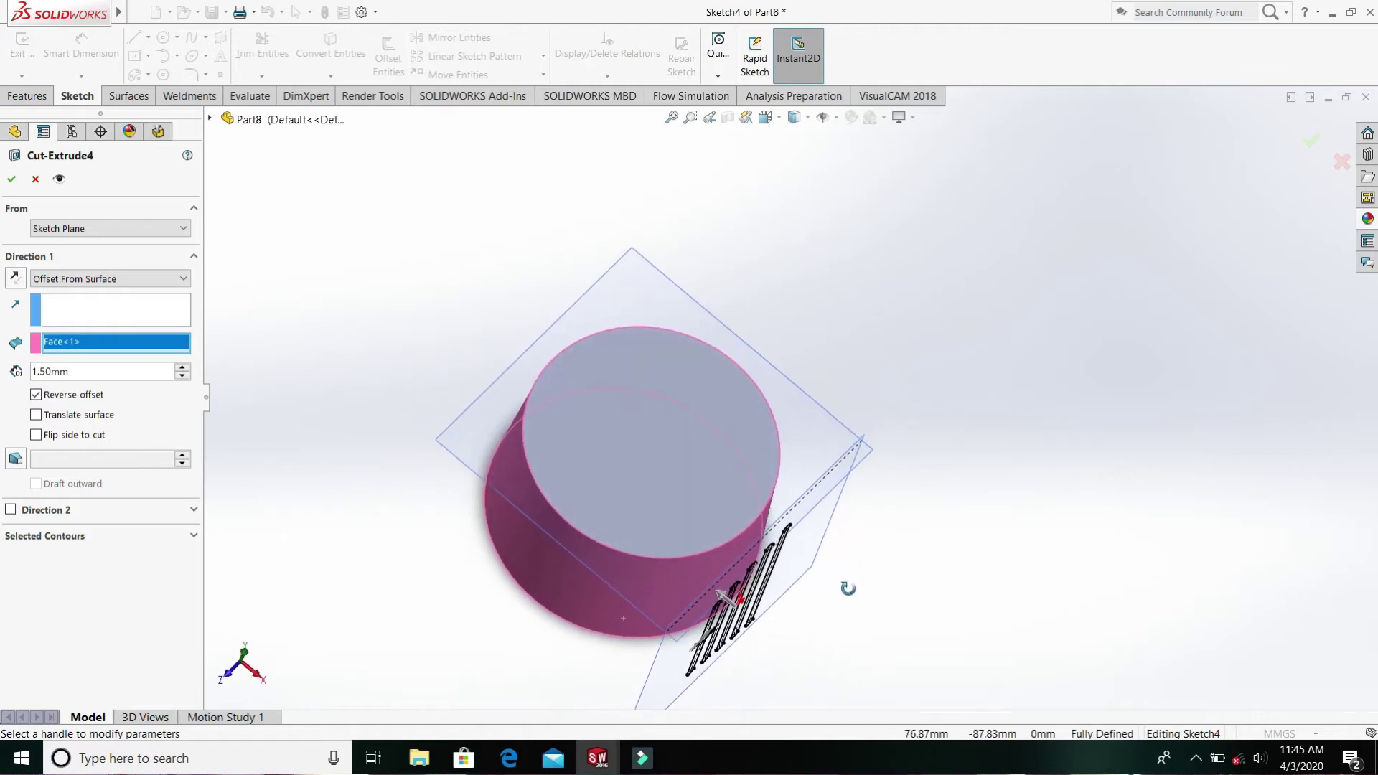
click(37, 395)
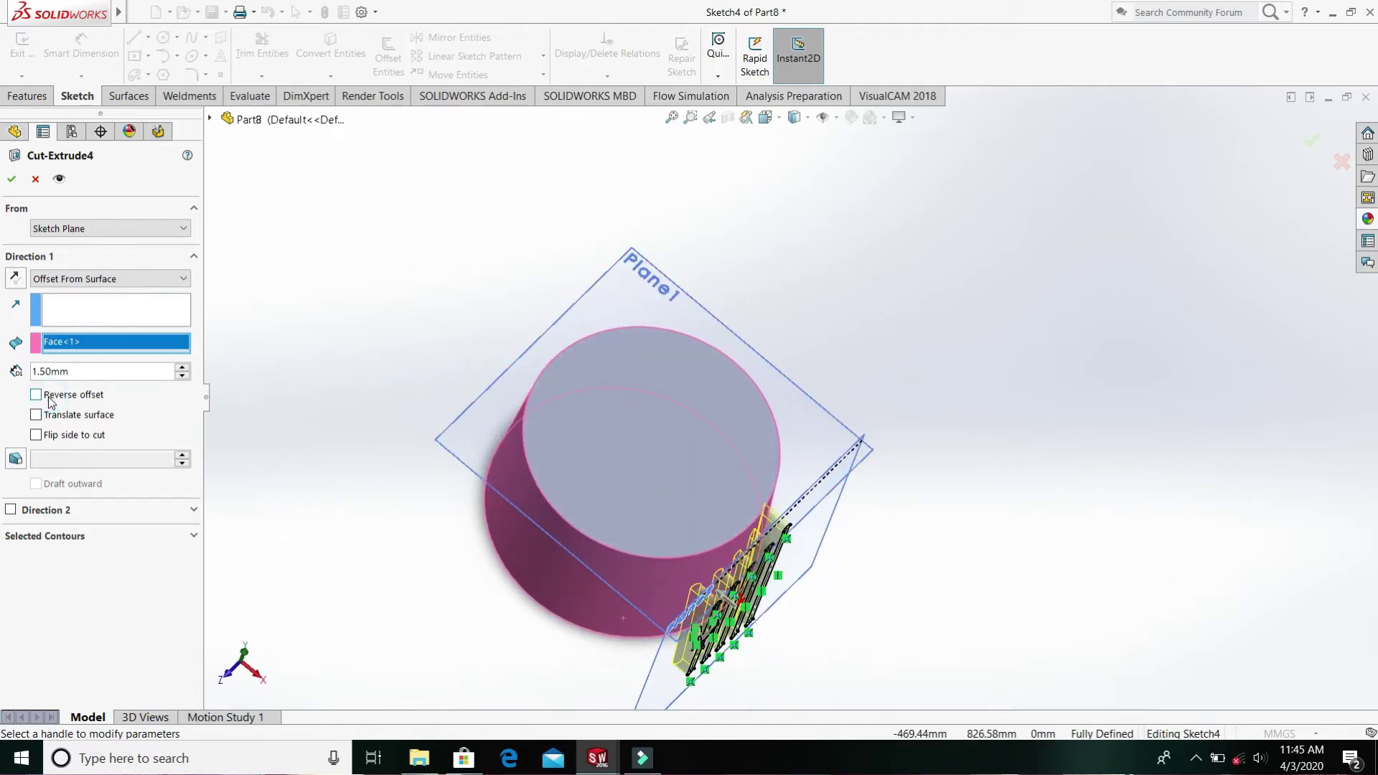
mouse_move(877, 572)
middle_down()
mouse_move(825, 376)
mouse_move(643, 498)
mouse_move(809, 501)
mouse_move(781, 517)
middle_up()
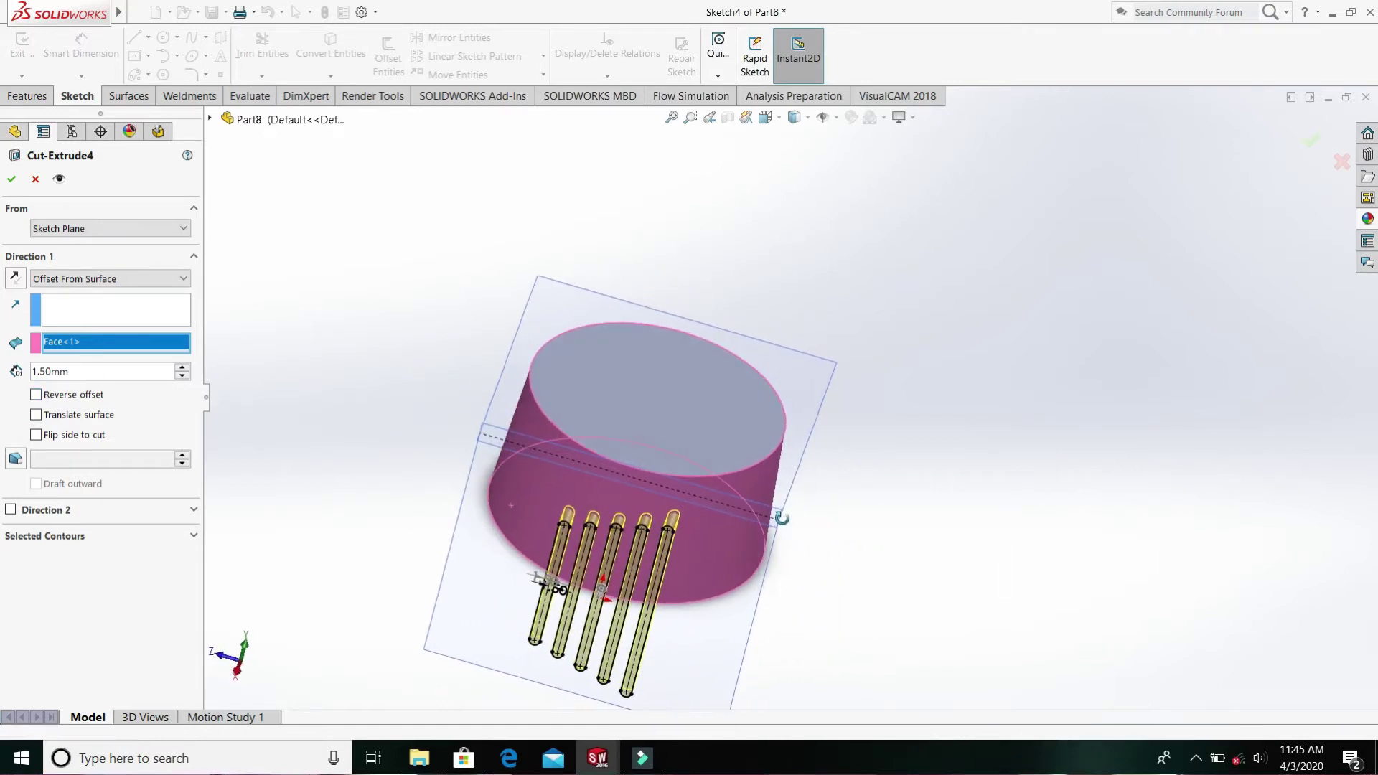
click(9, 179)
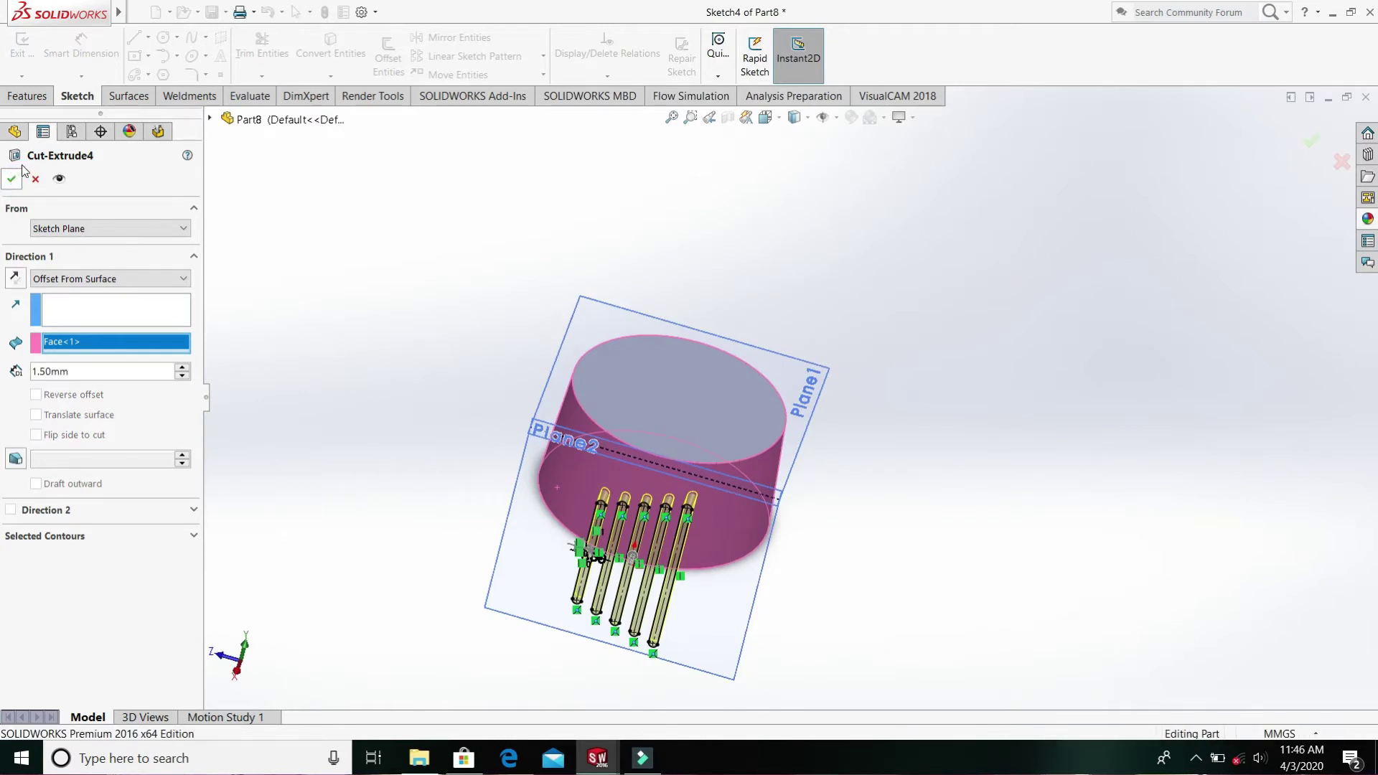
middle_drag(827, 569, 938, 600)
- Hide Sketch4 and view the tube face-on, then at an angle, to inspect the cut slots
right_click(78, 433)
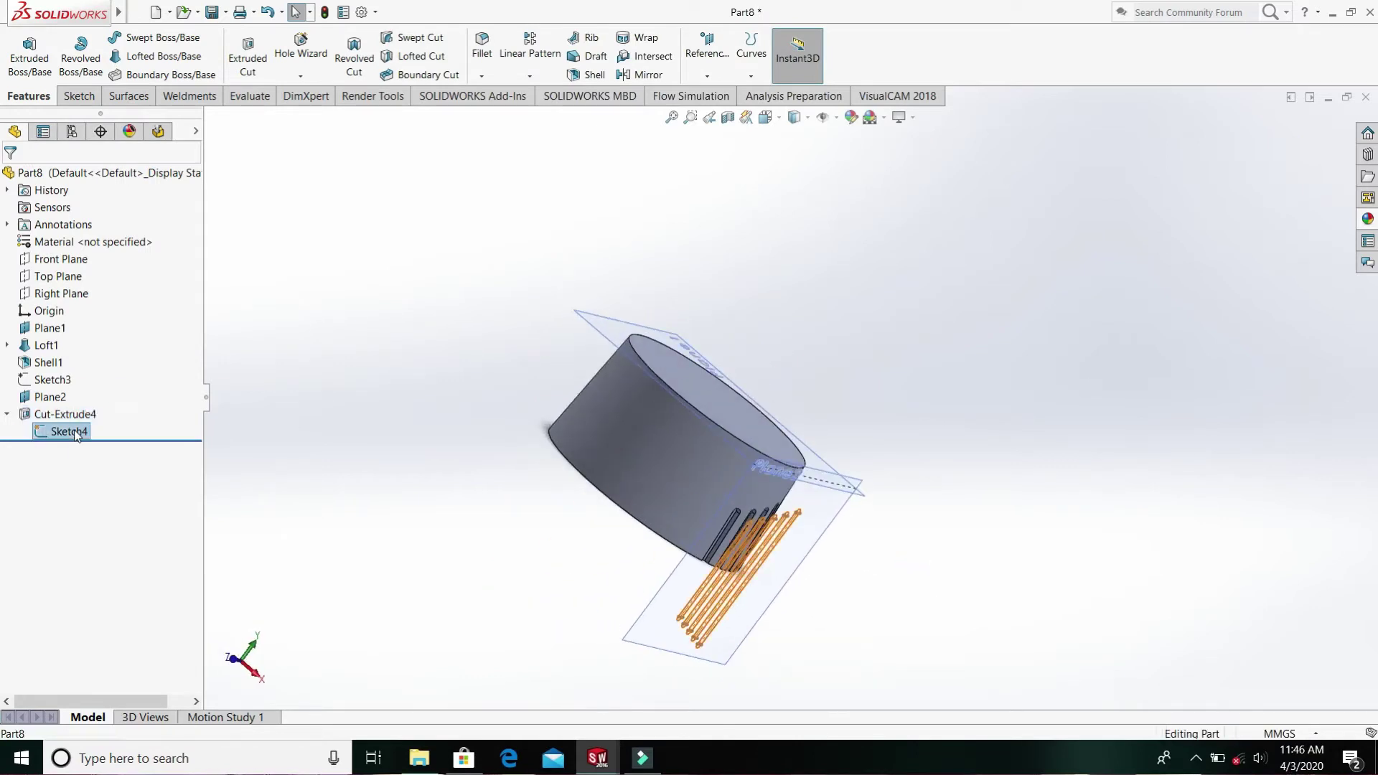
click(86, 406)
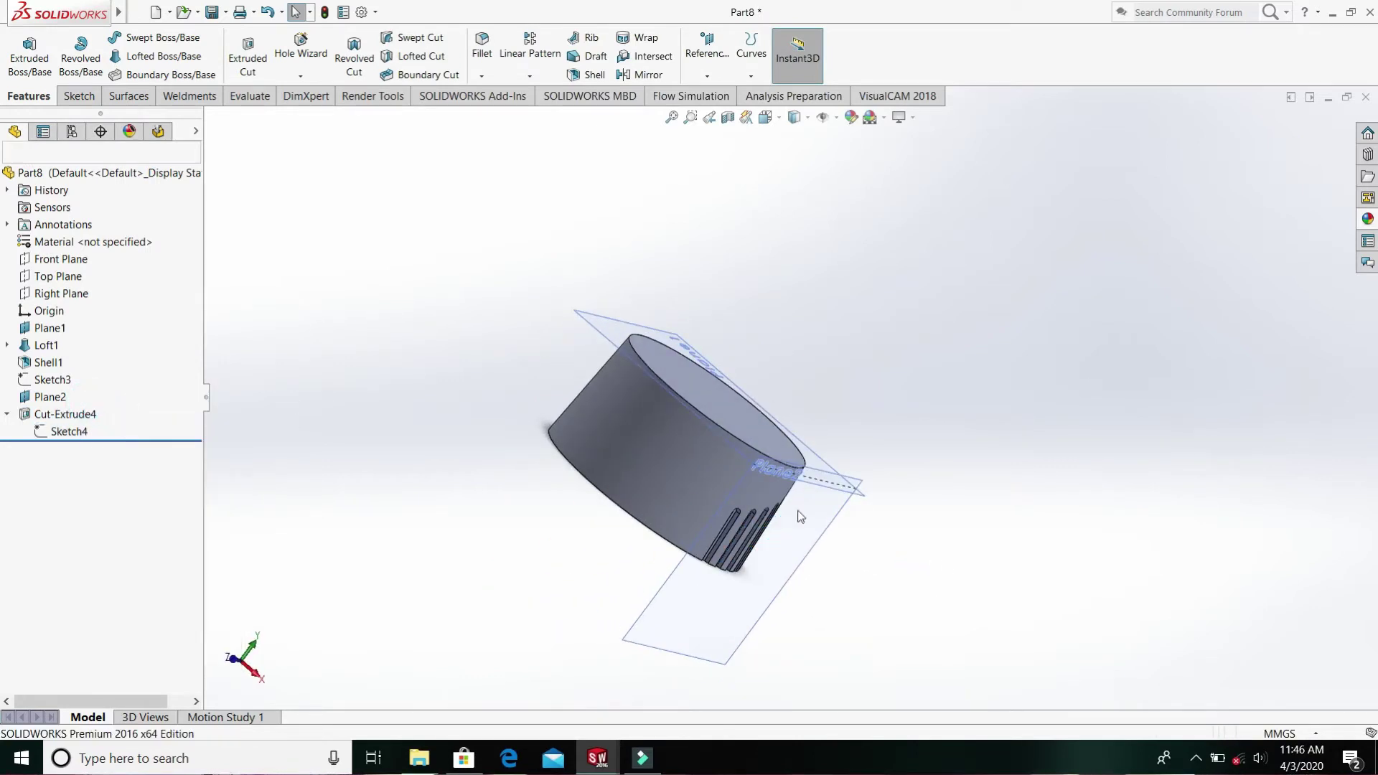
key(ctrl+6)
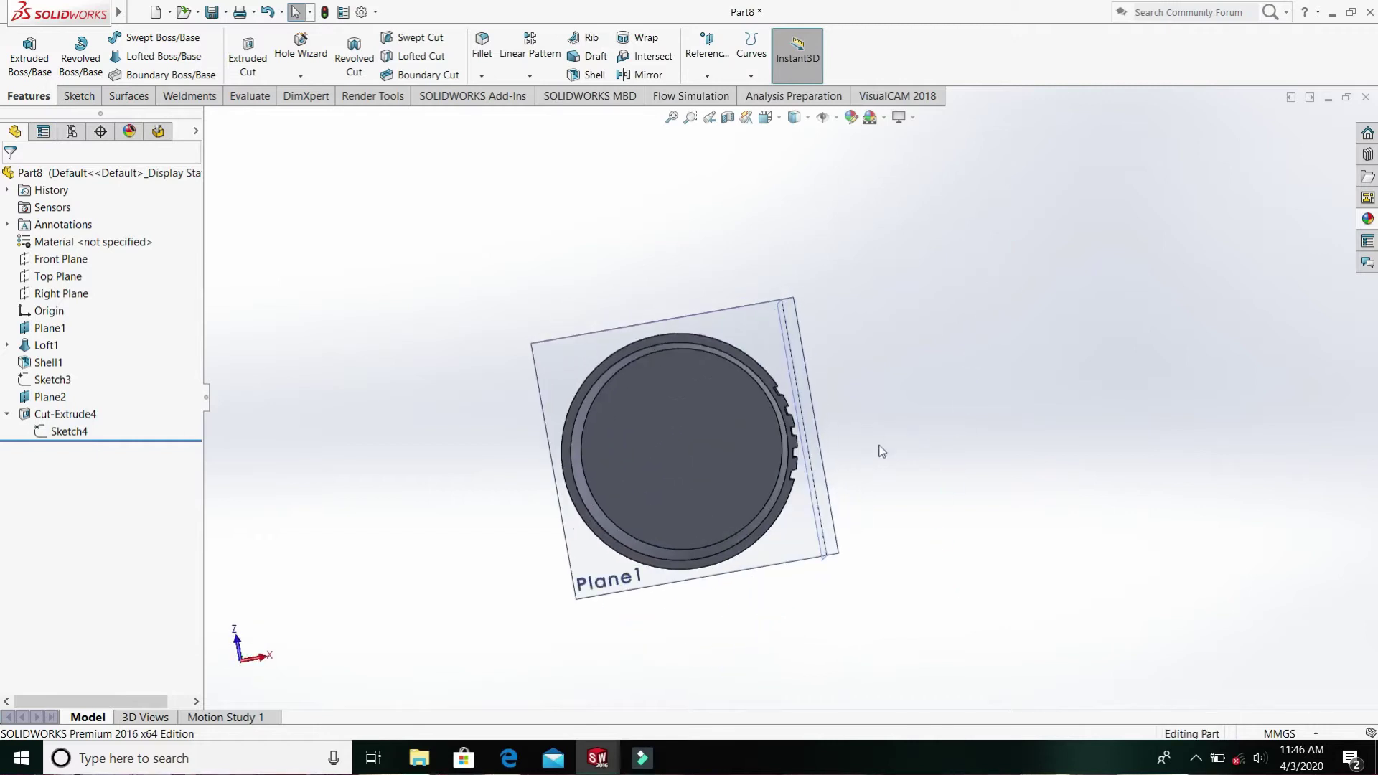
scroll(861, 456, down, 3)
scroll(841, 460, down, 1)
middle_drag(707, 367, 502, 402)
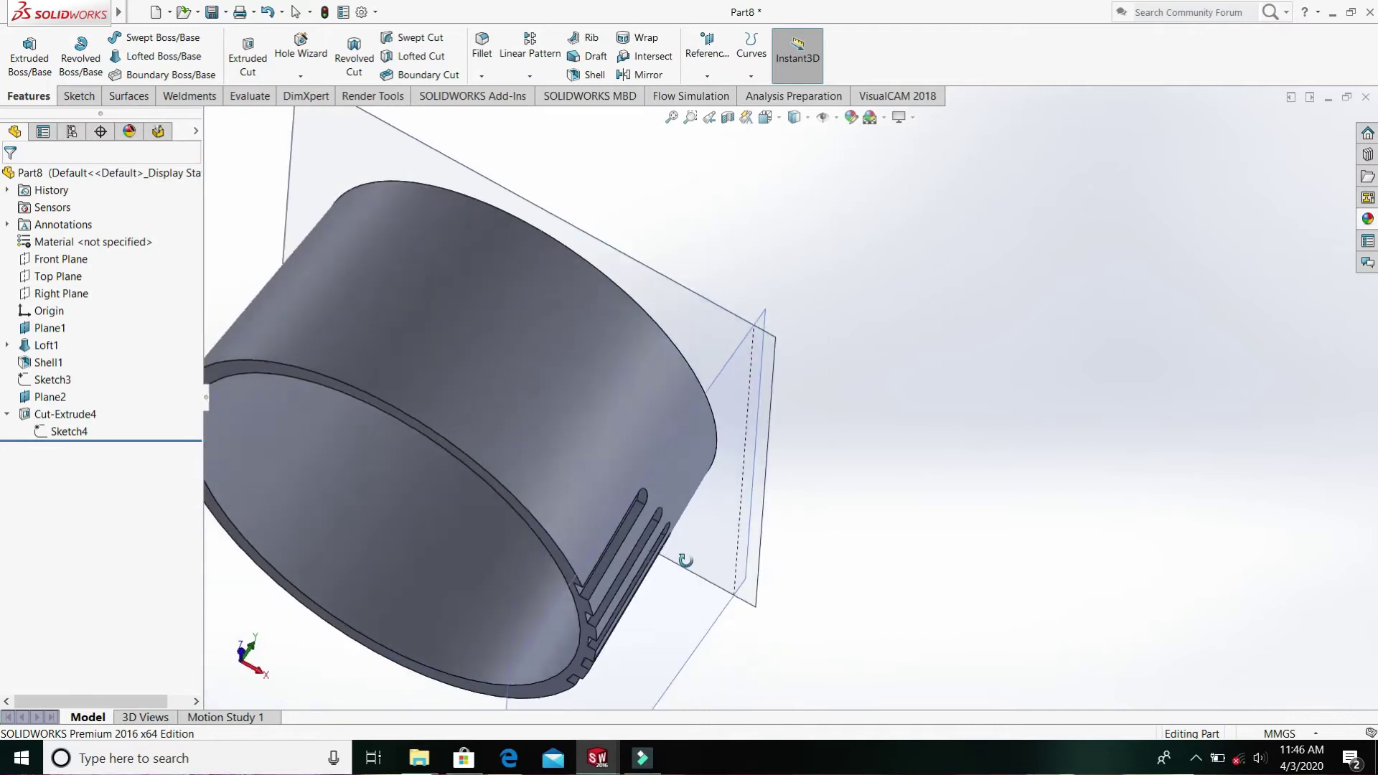
right_click(96, 418)
- Edit Cut-Extrude4 to change its surface offset from 1.50 mm to 1.00 mm
click(105, 377)
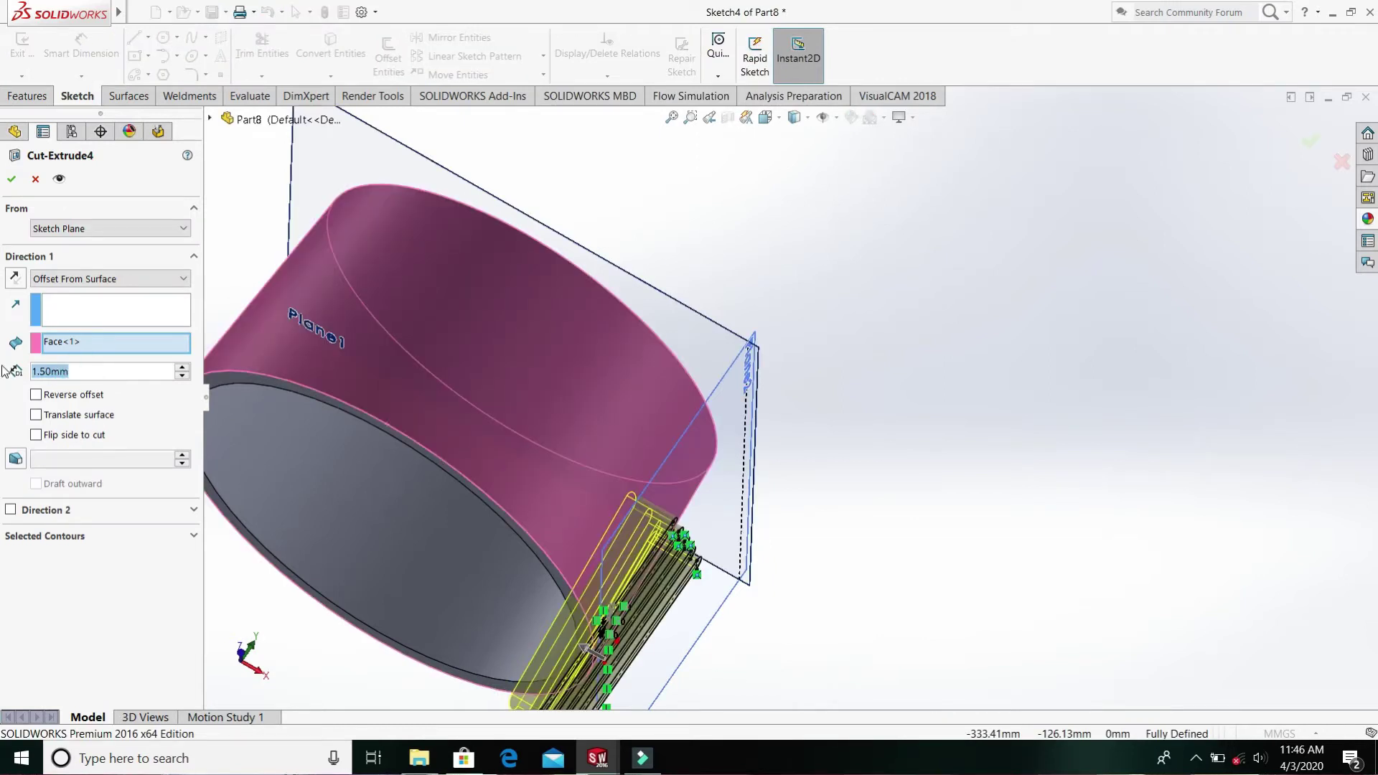
text(1)
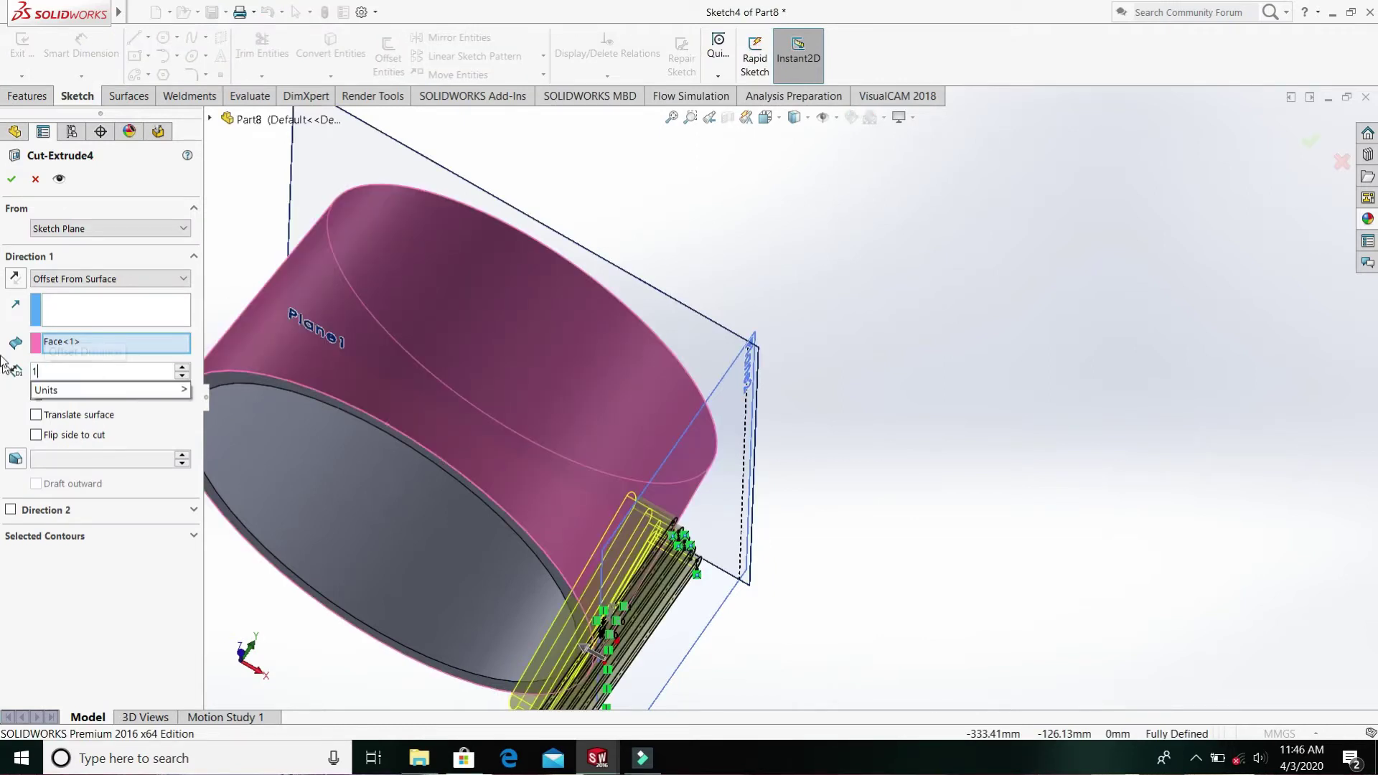
click(12, 179)
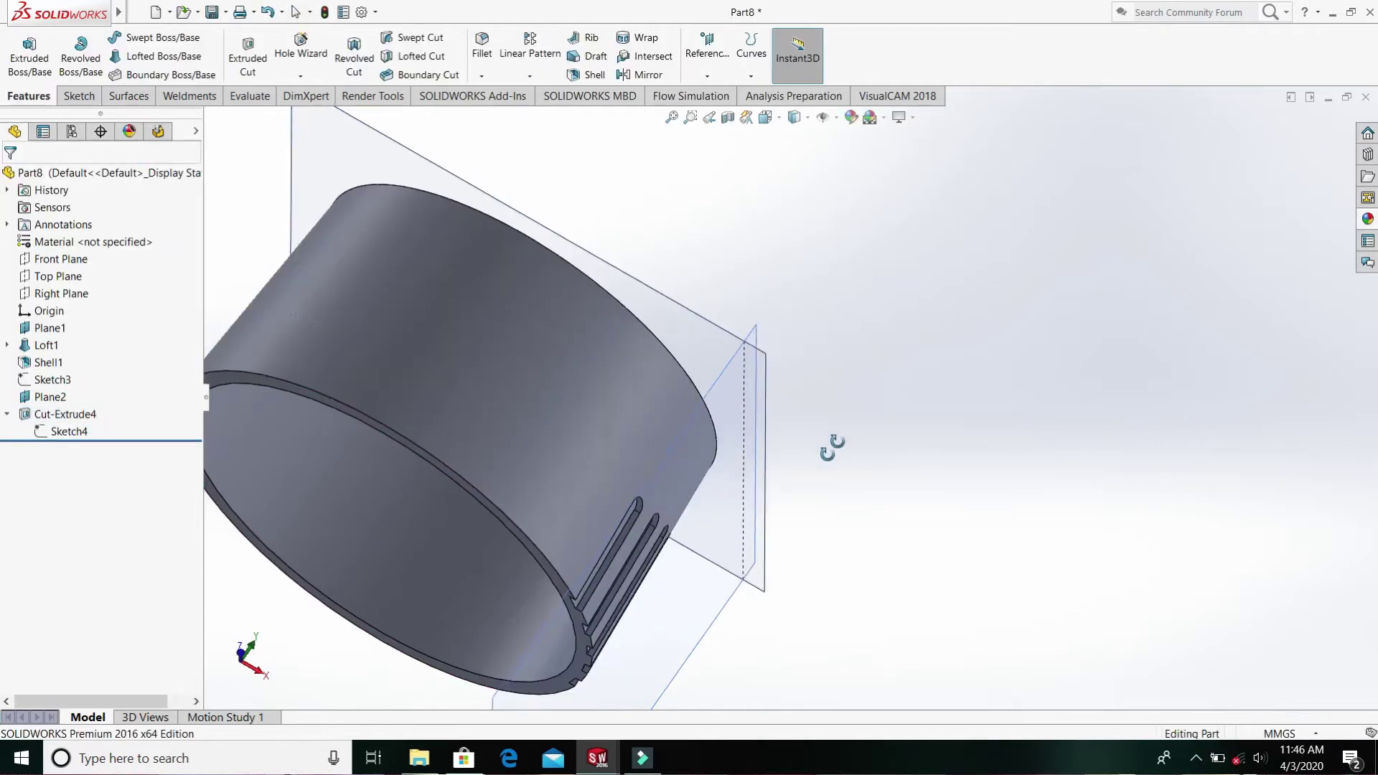
middle_drag(831, 446, 713, 492)
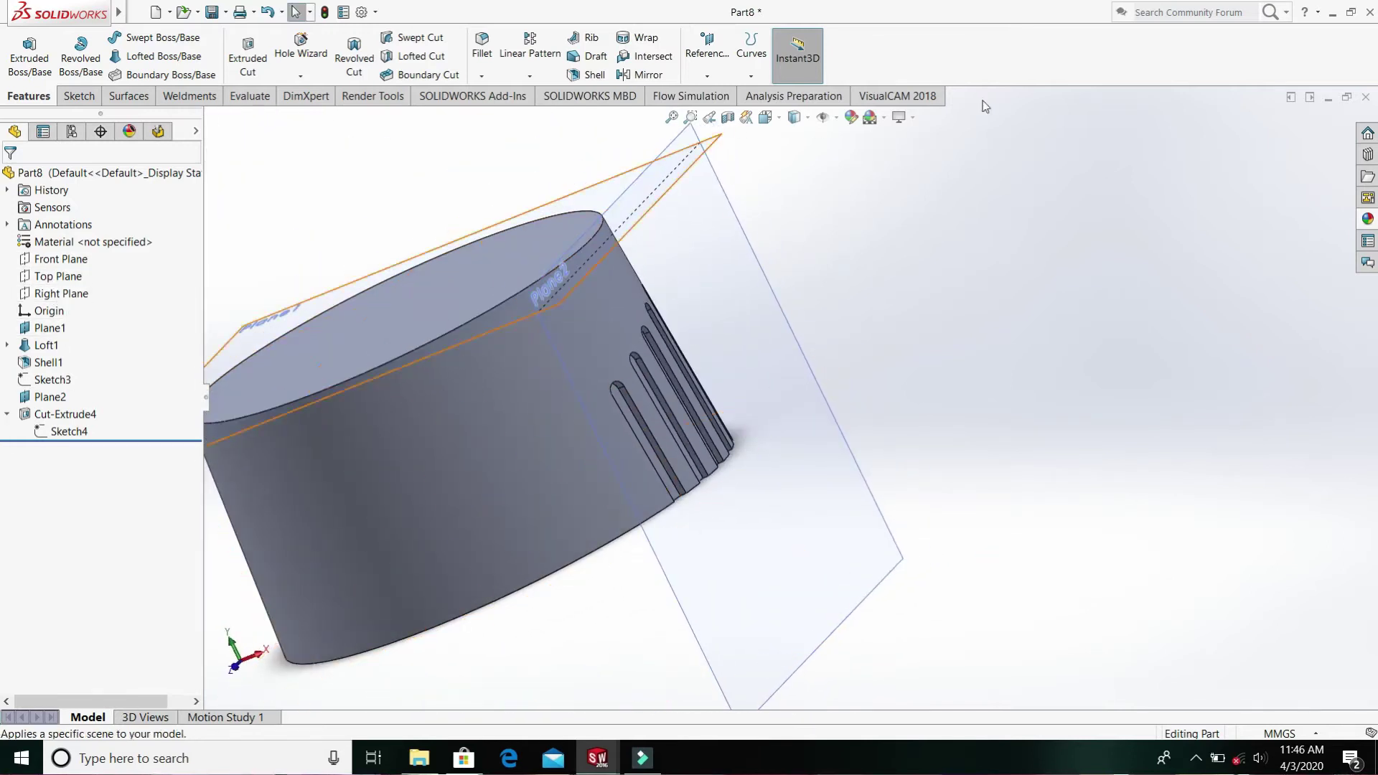
- Mirror Cut-Extrude4 about the Right Plane, creating Mirror5
click(664, 75)
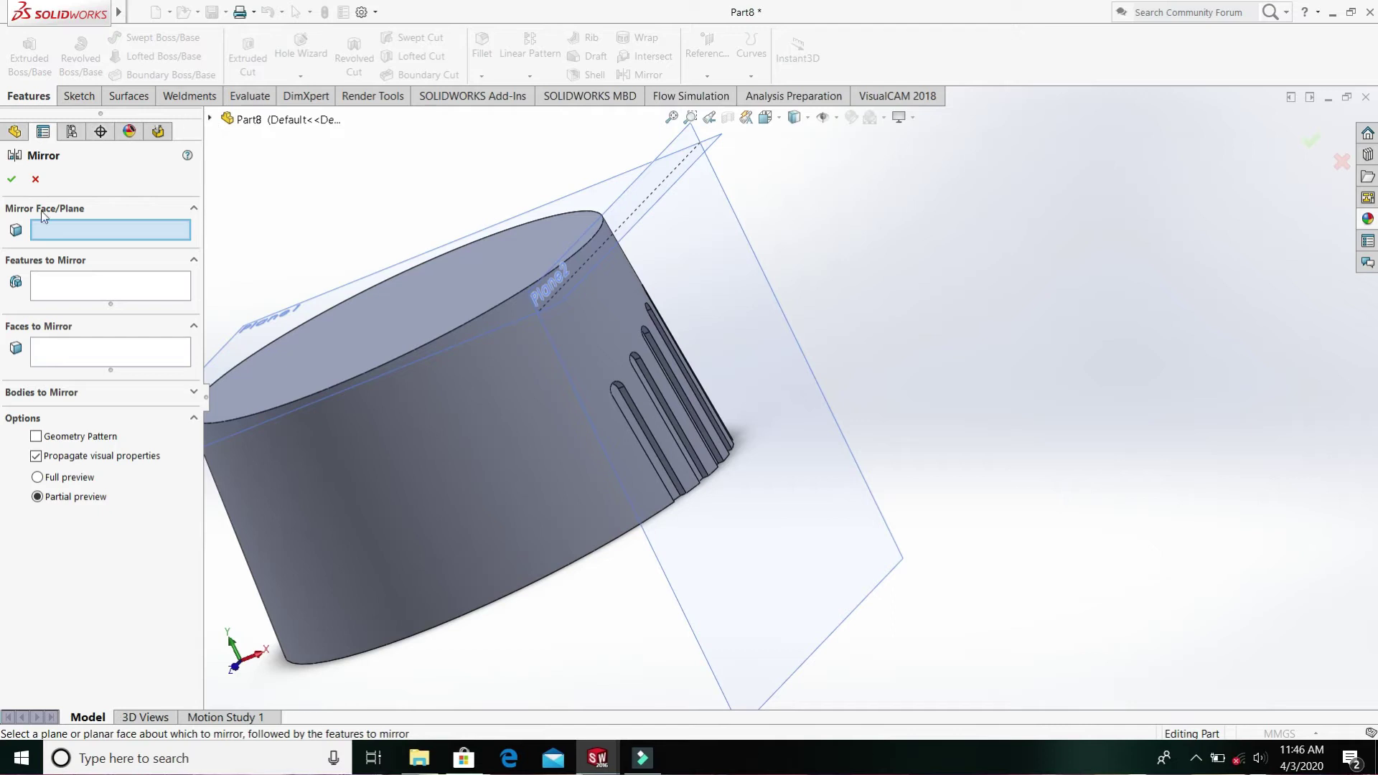
click(210, 118)
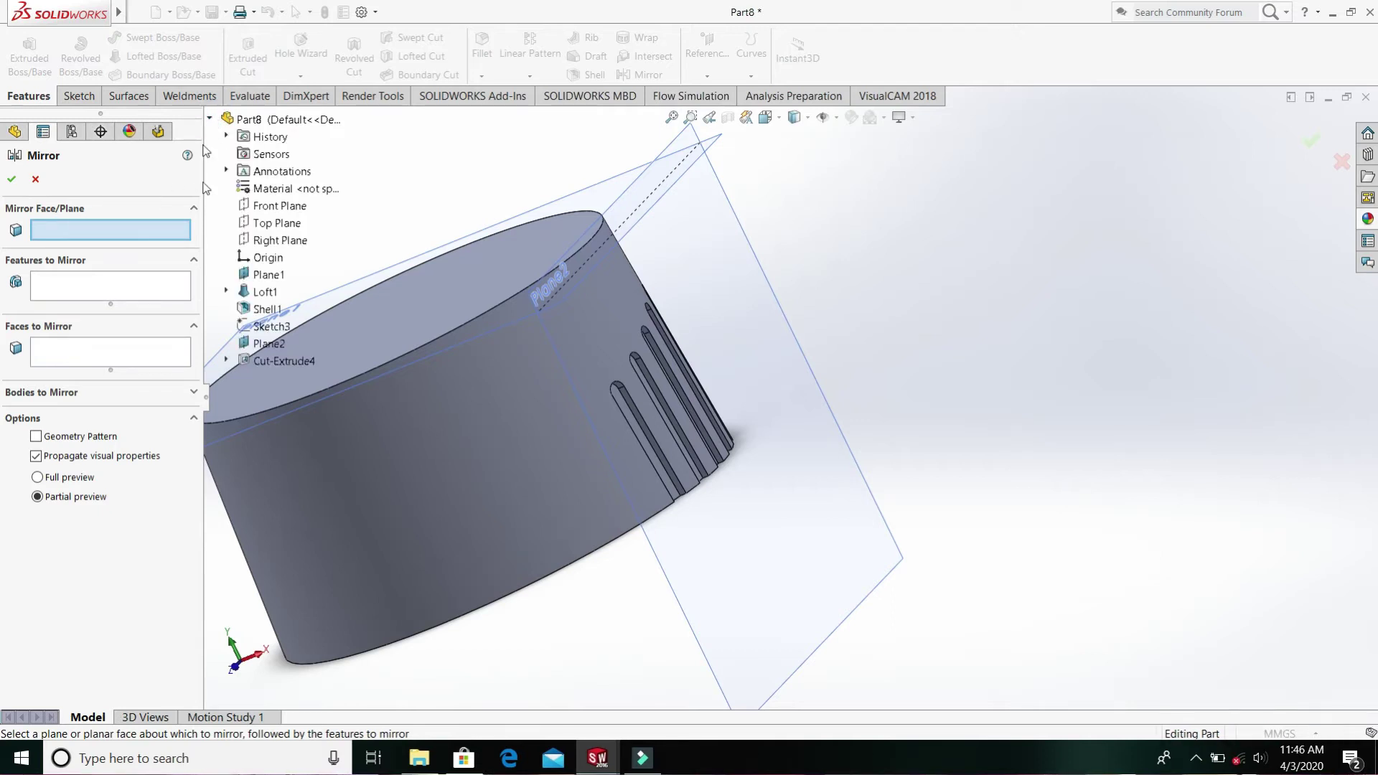
click(282, 241)
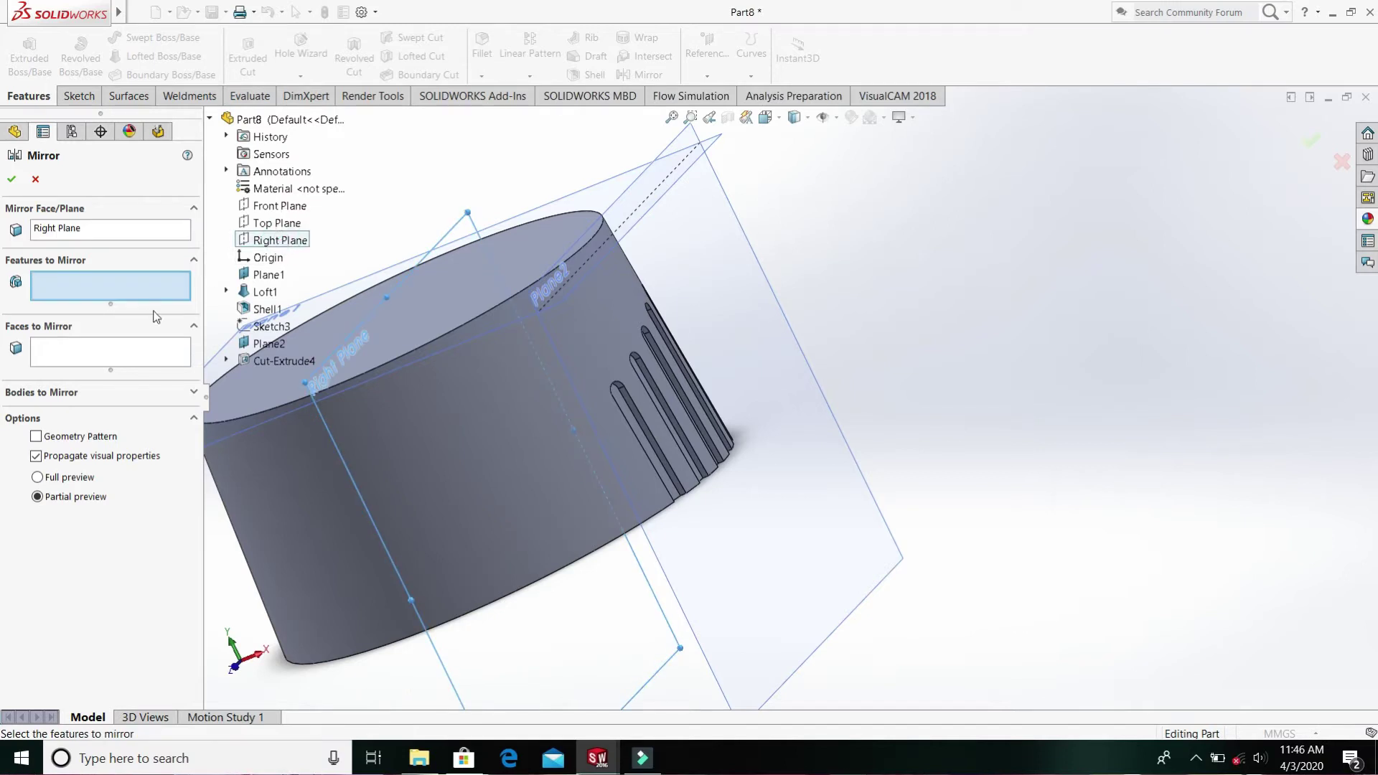
click(284, 362)
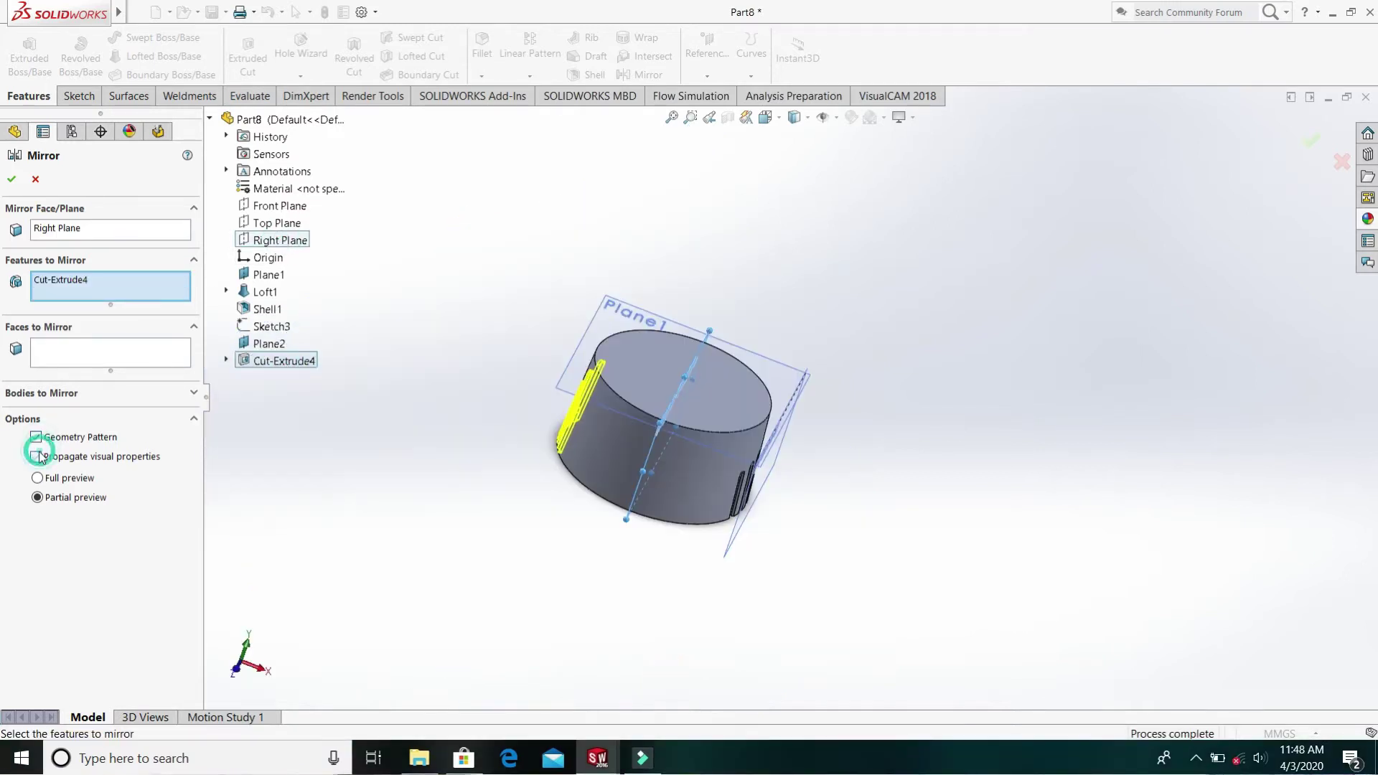
click(12, 180)
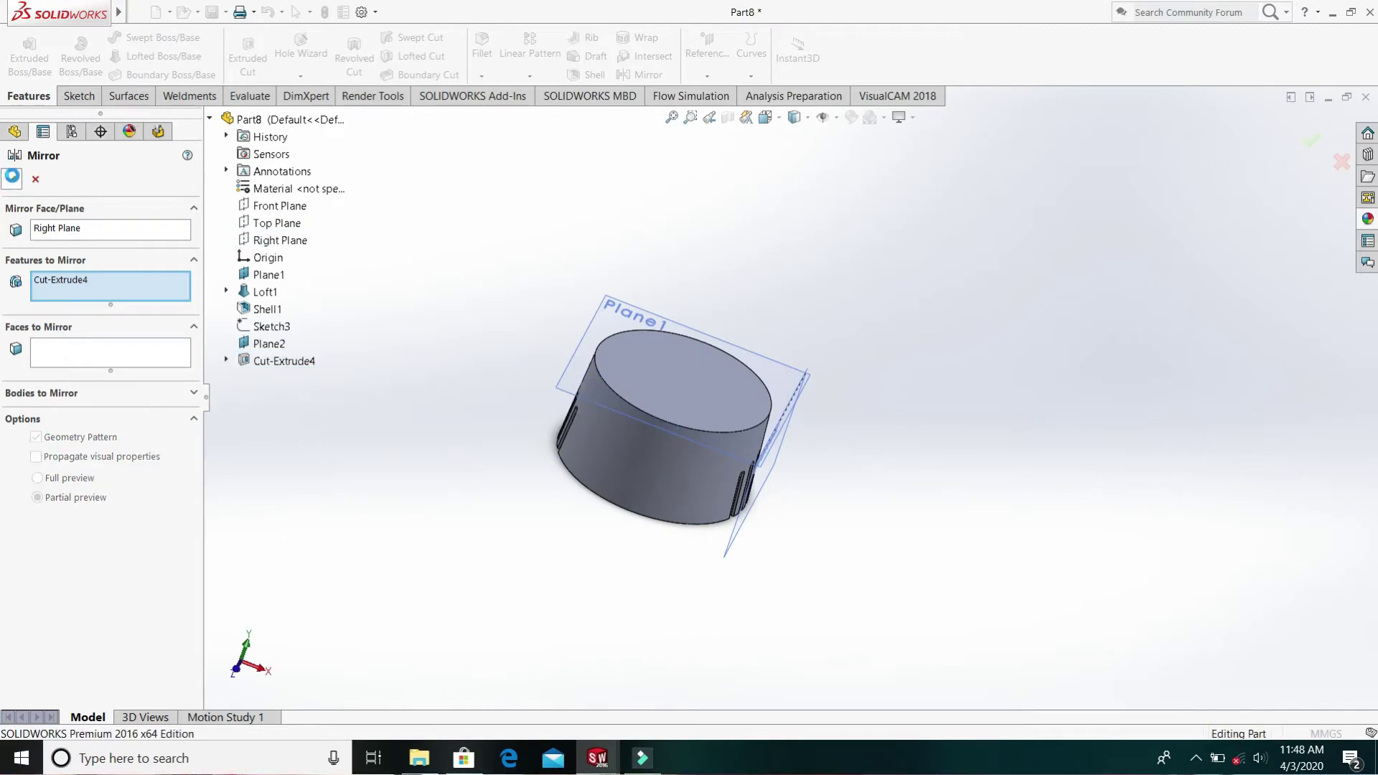
middle_drag(562, 426, 545, 638)
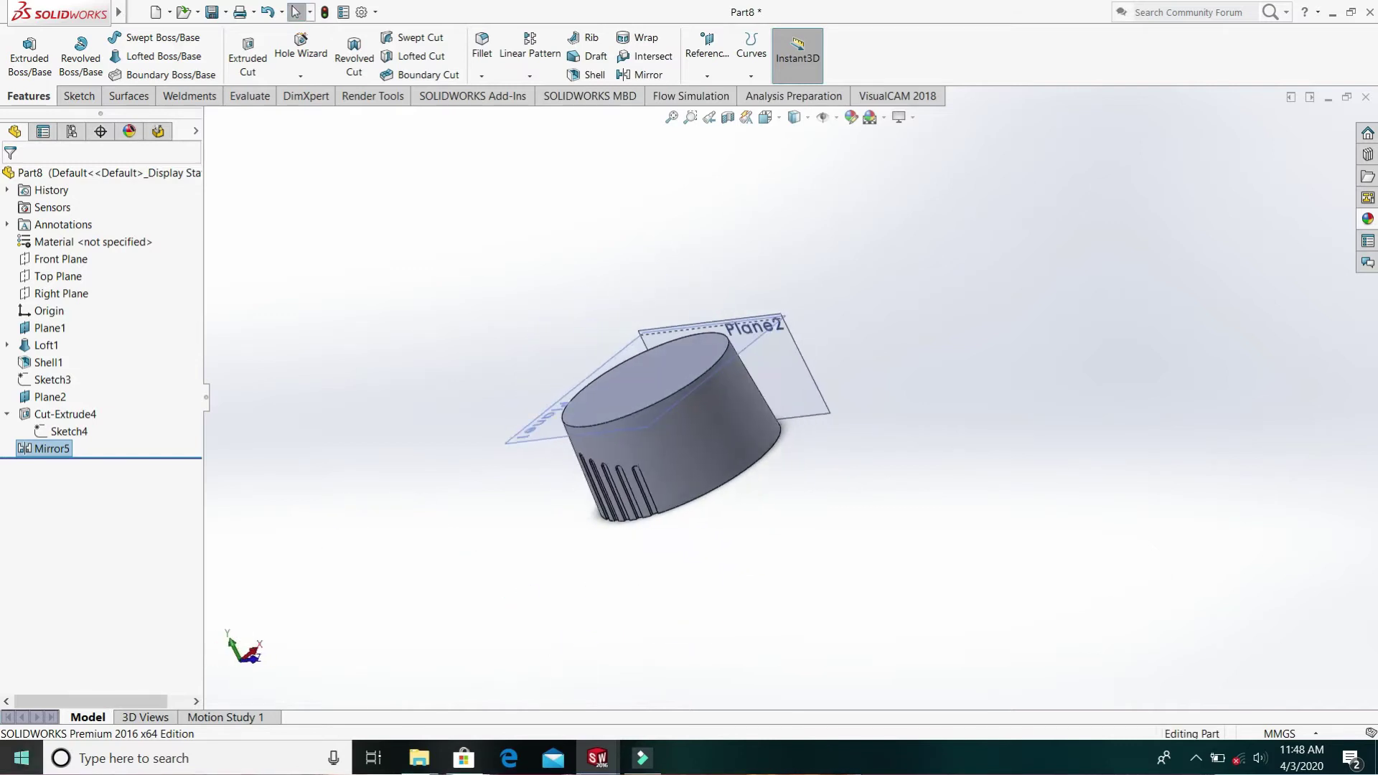
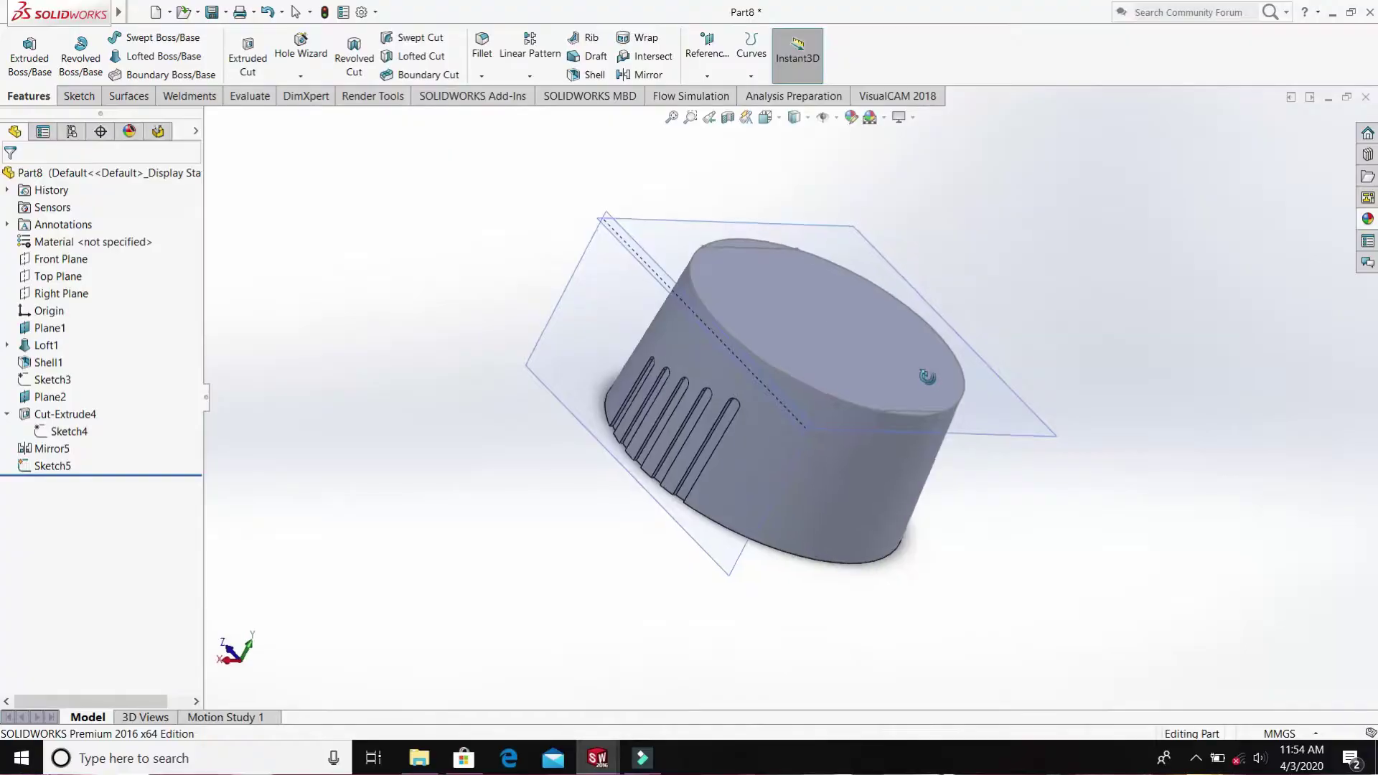
- Orbit the knob to a low side-on view and select the Front Plane
drag(927, 377, 921, 384)
key(Escape)
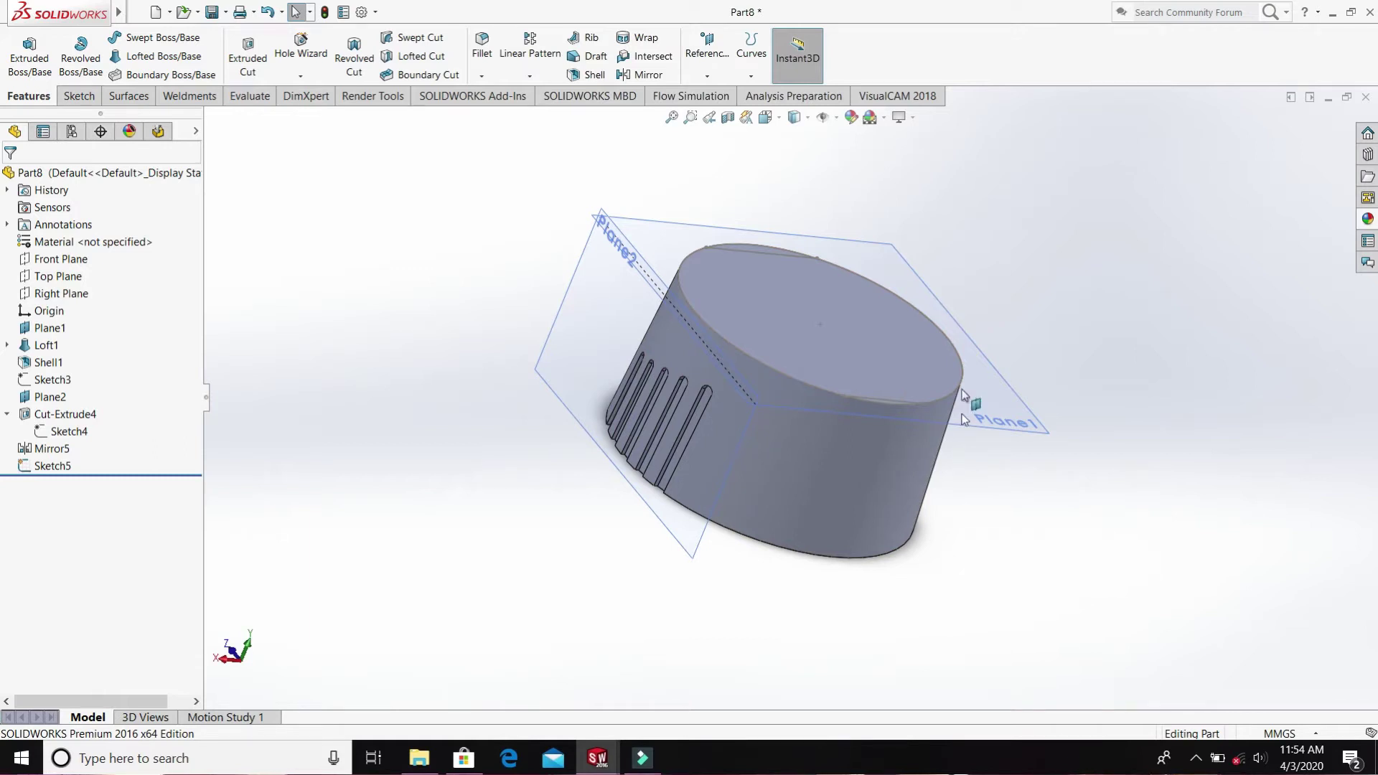
middle_drag(991, 510, 829, 407)
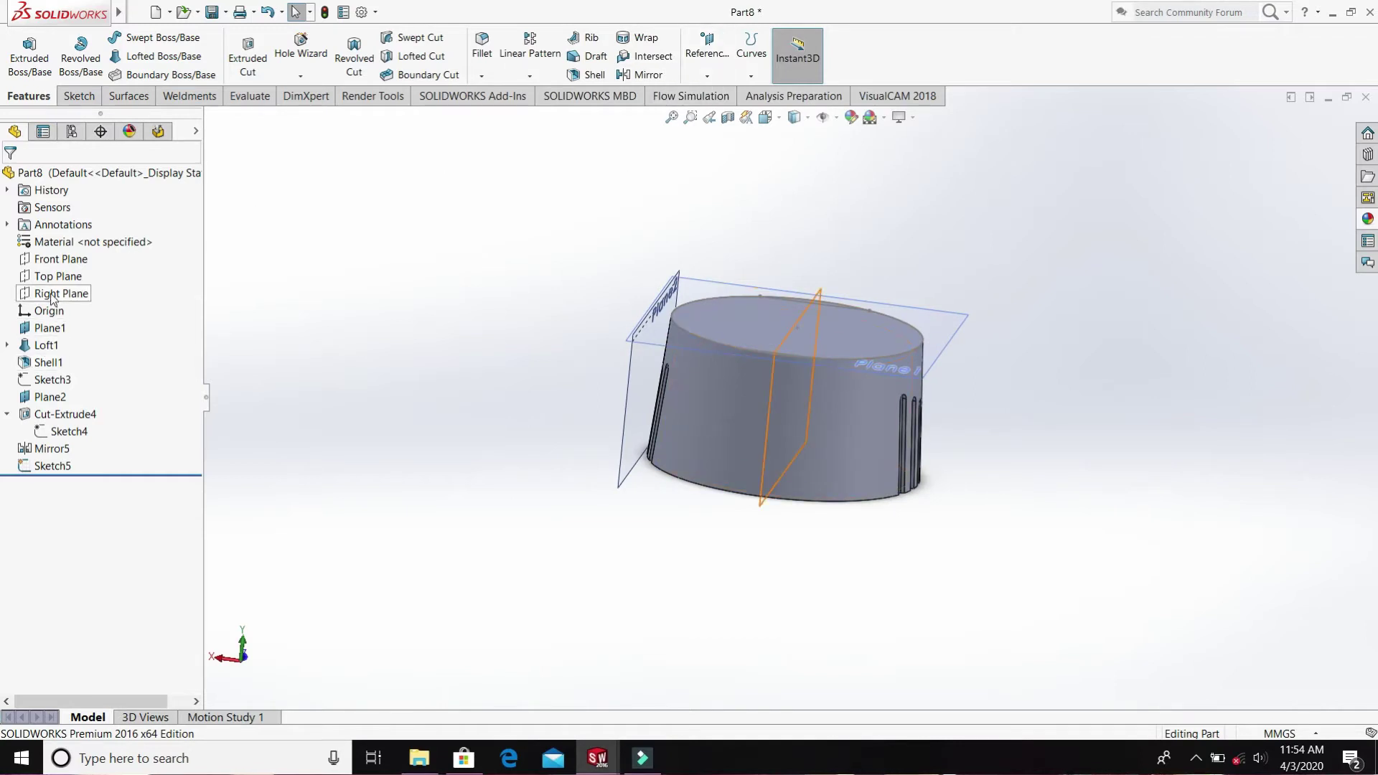
click(58, 261)
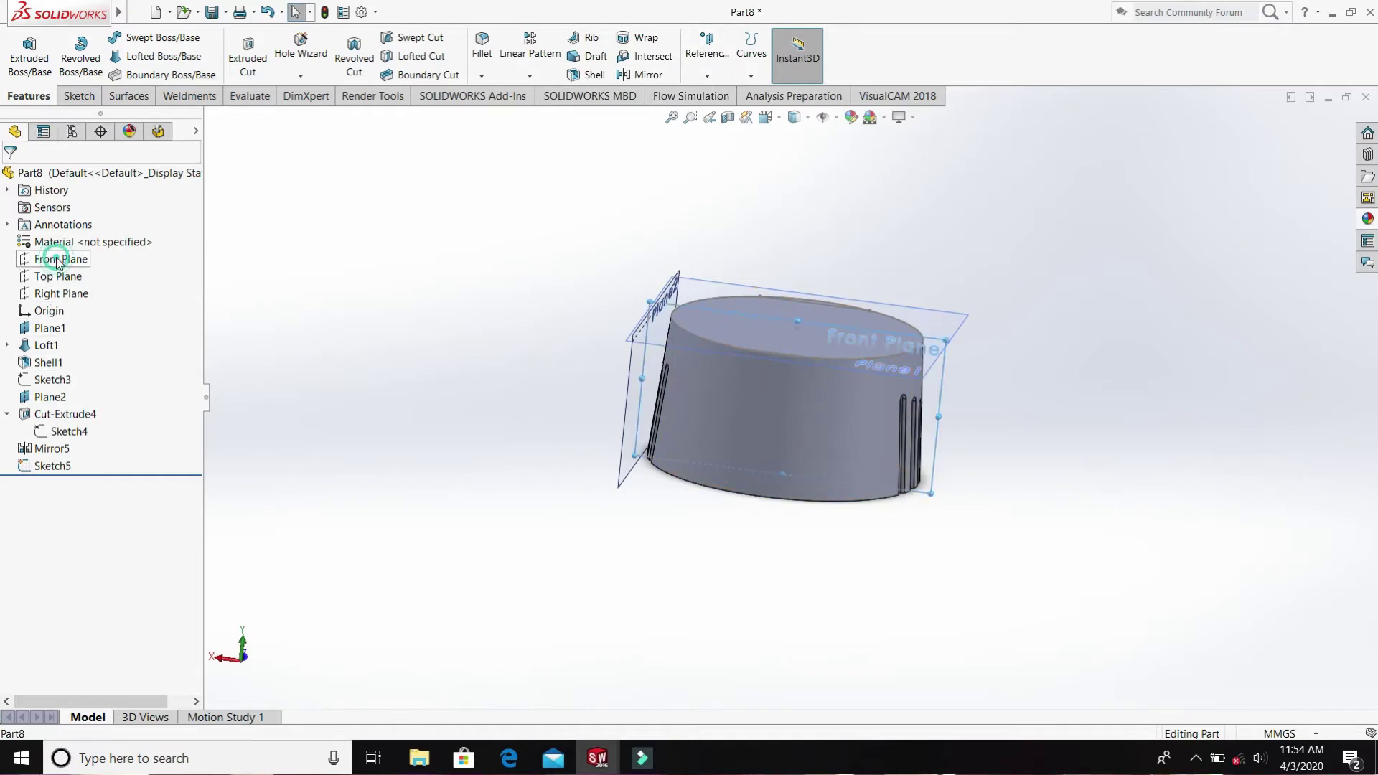
- Create Plane3 offset 41.00 mm from the Front Plane, flipped to the knob's other side
click(701, 71)
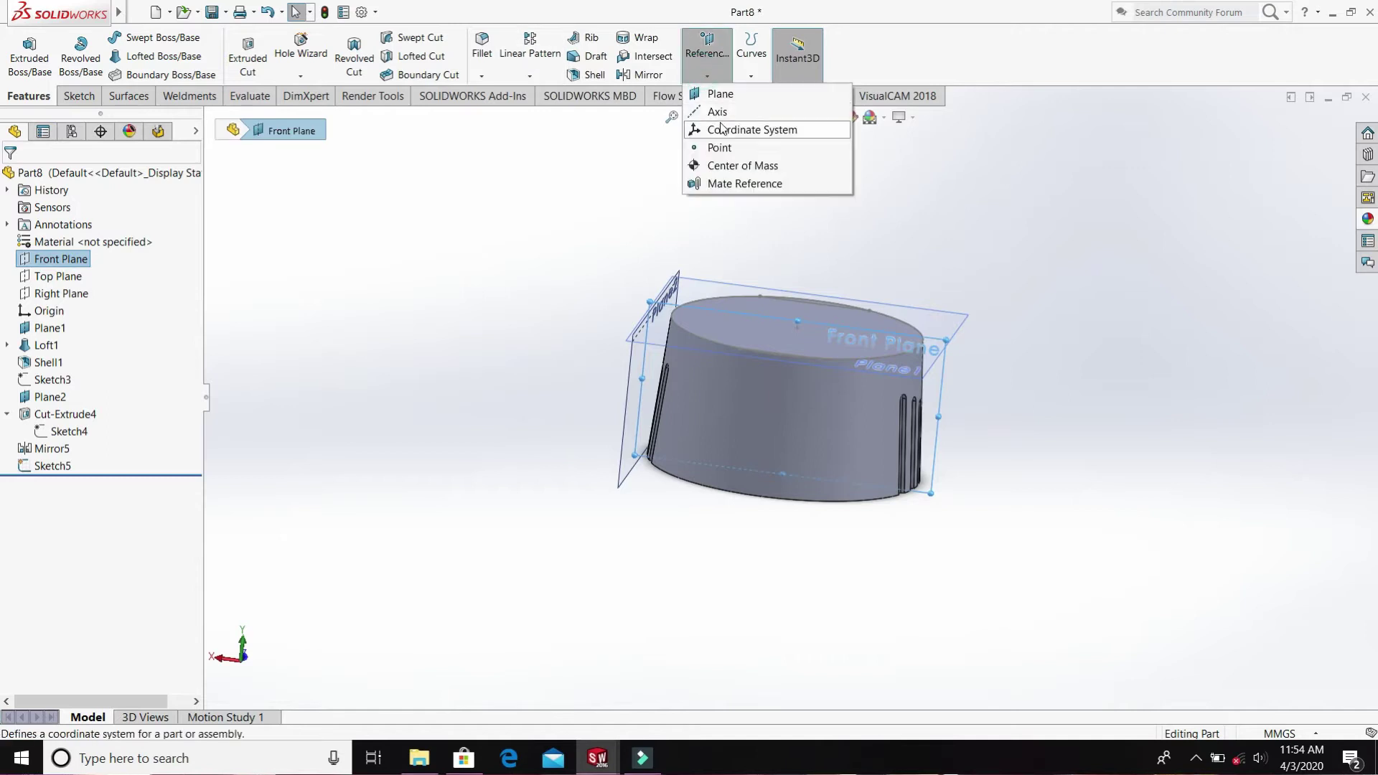
click(718, 93)
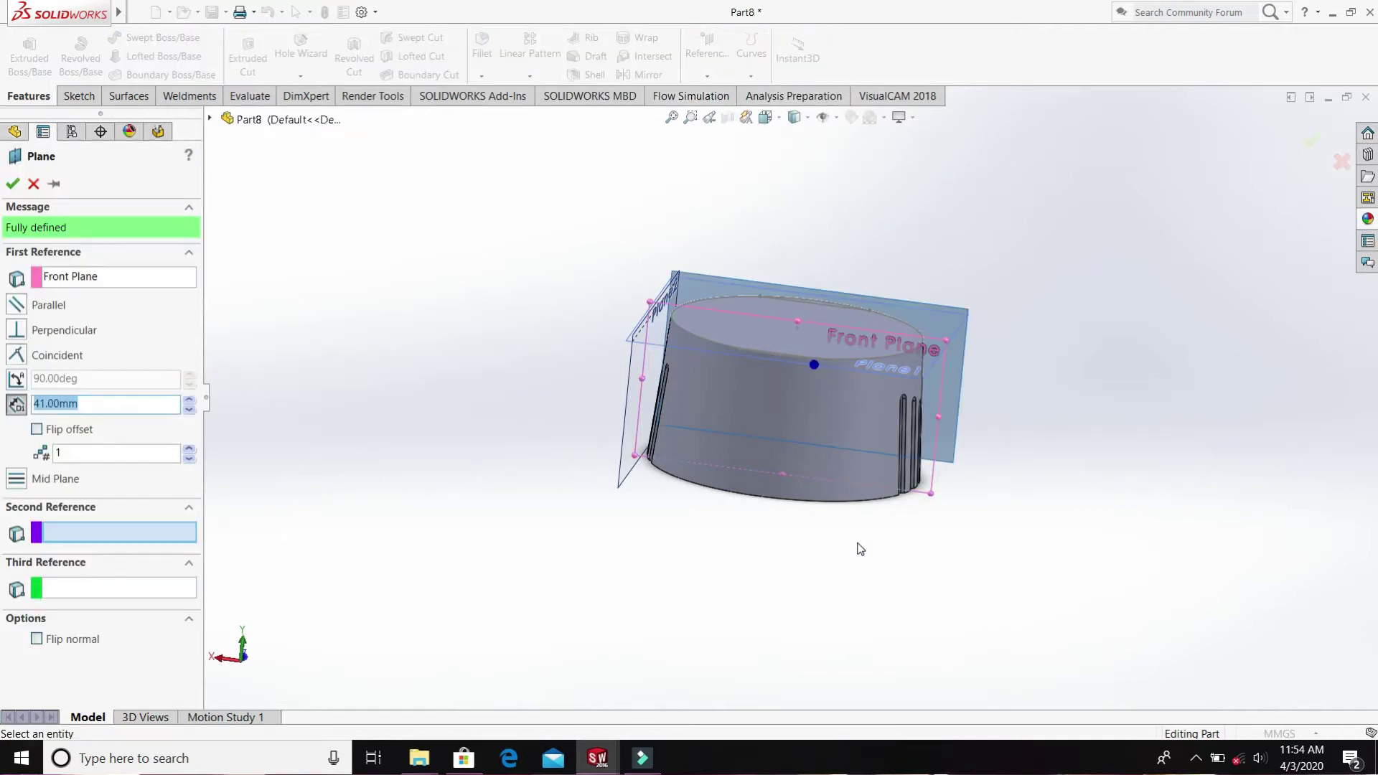
middle_drag(860, 549, 796, 610)
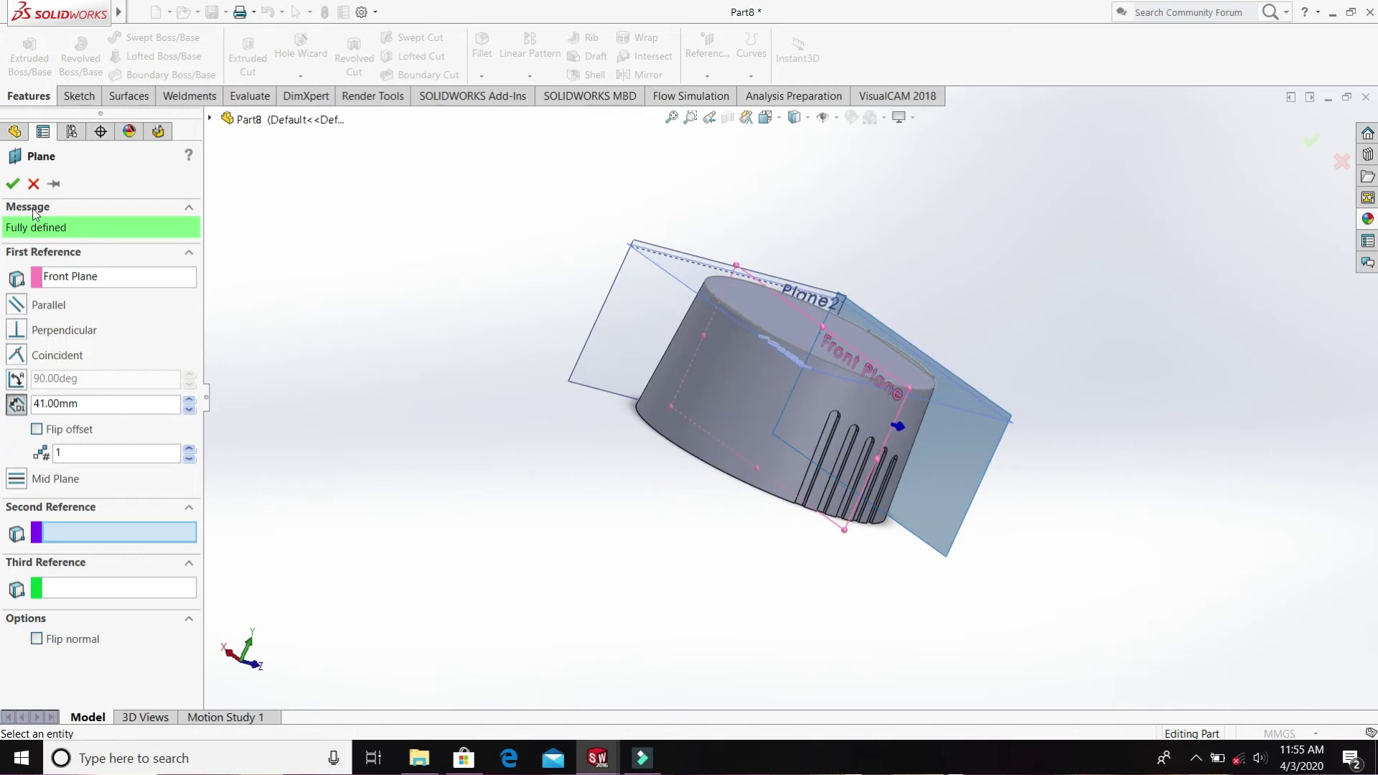
click(35, 429)
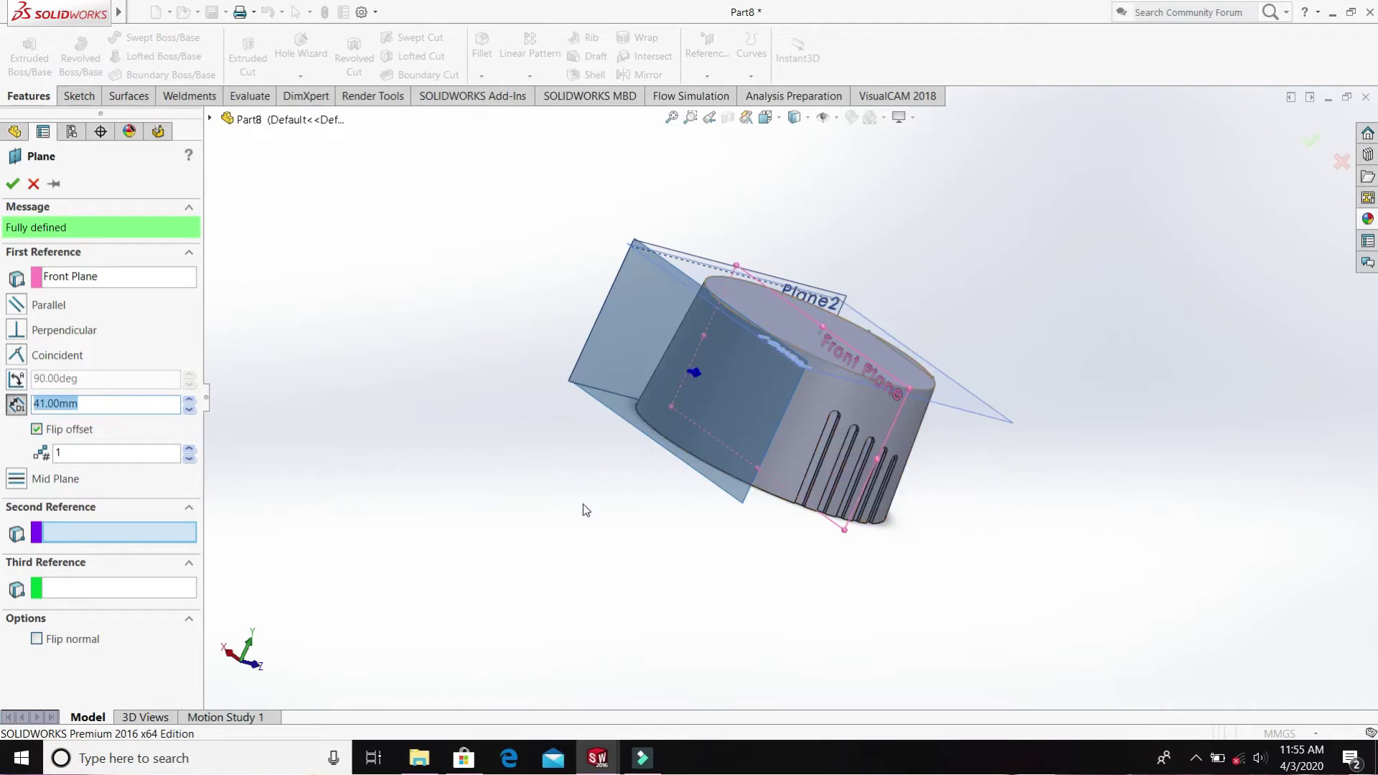
middle_drag(585, 508, 467, 416)
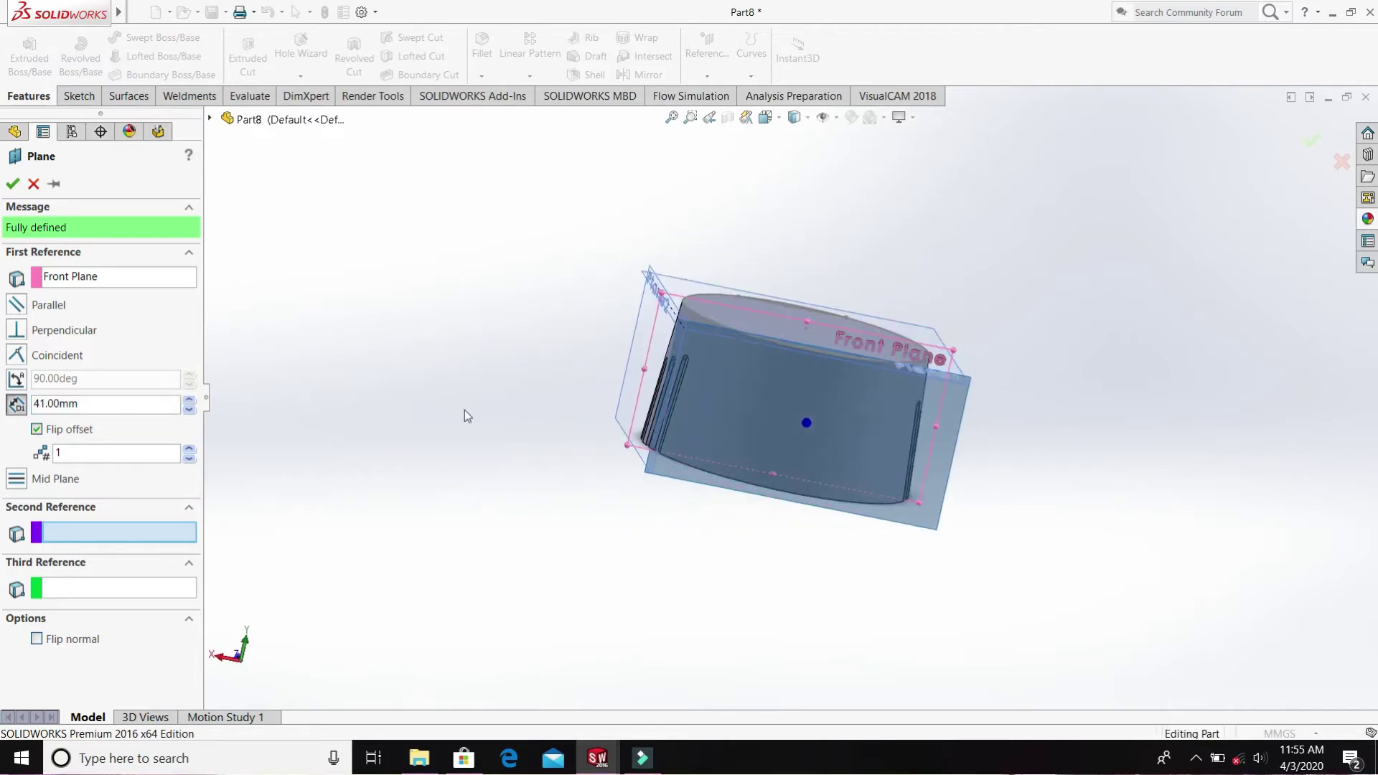
click(12, 185)
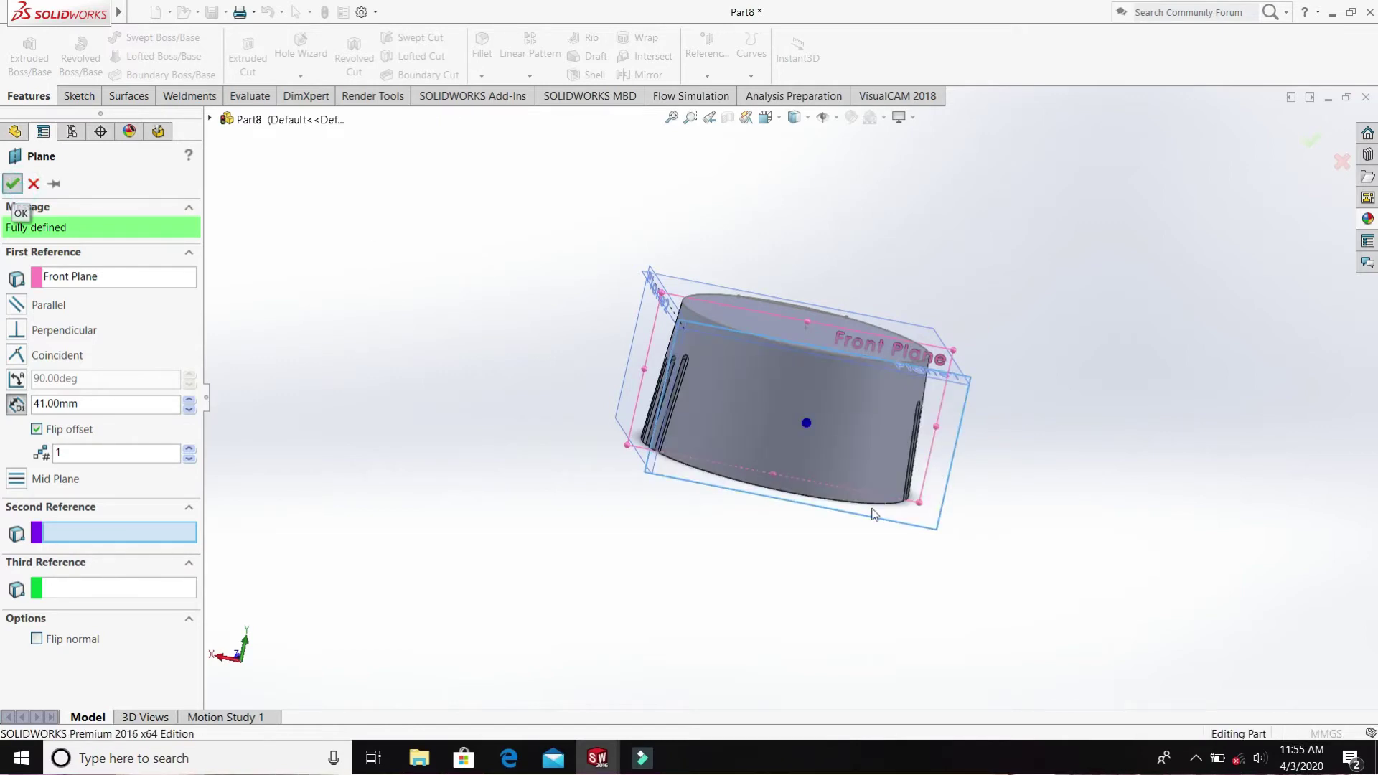
middle_drag(1135, 357, 1055, 337)
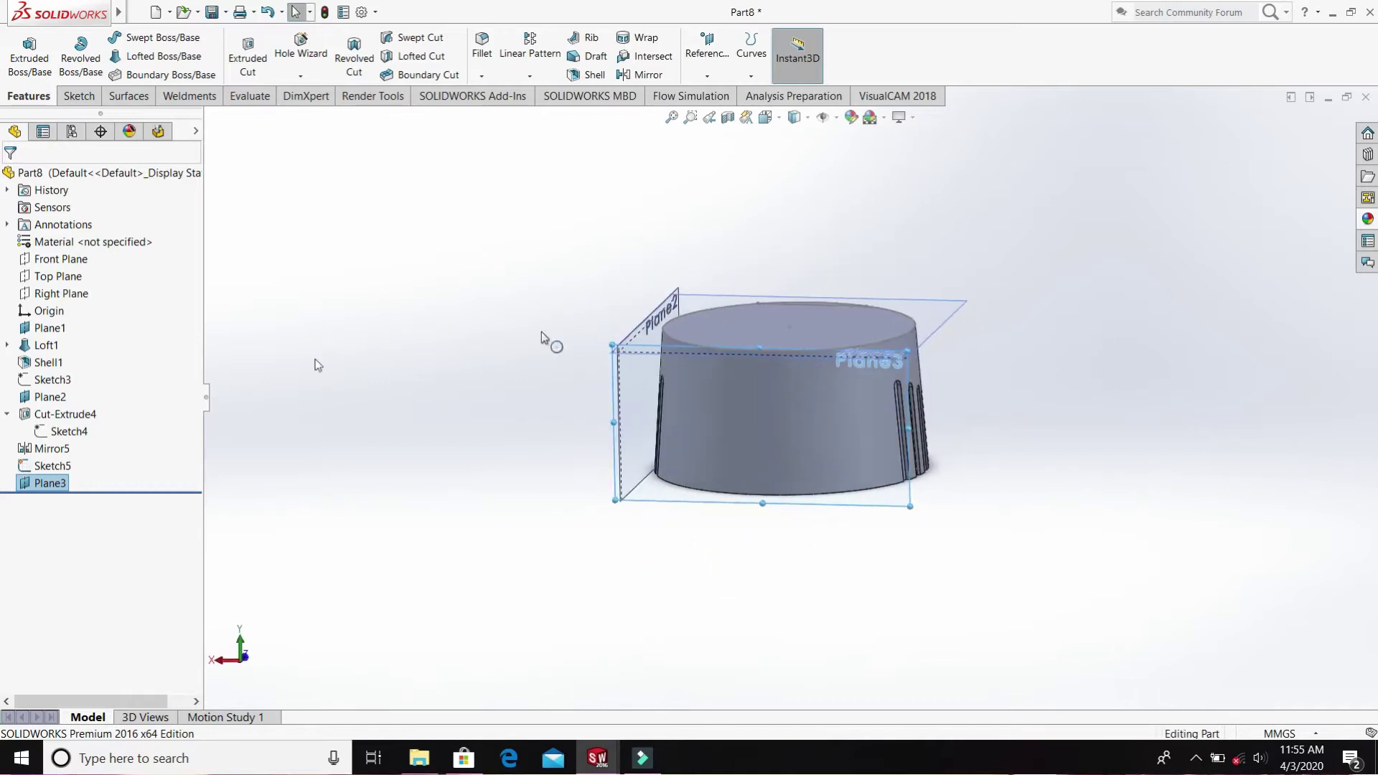
- Reopen Plane3's definition and confirm it unchanged
right_click(61, 488)
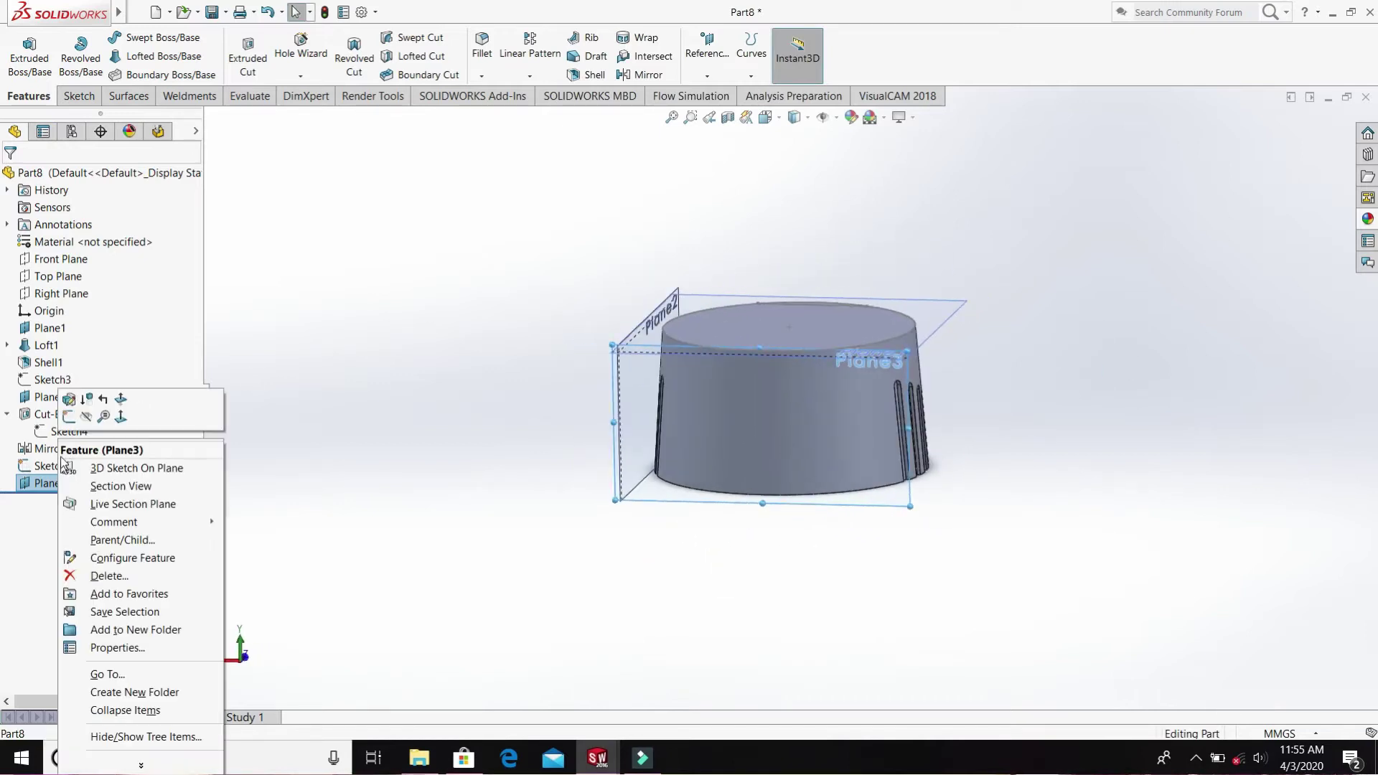
click(71, 412)
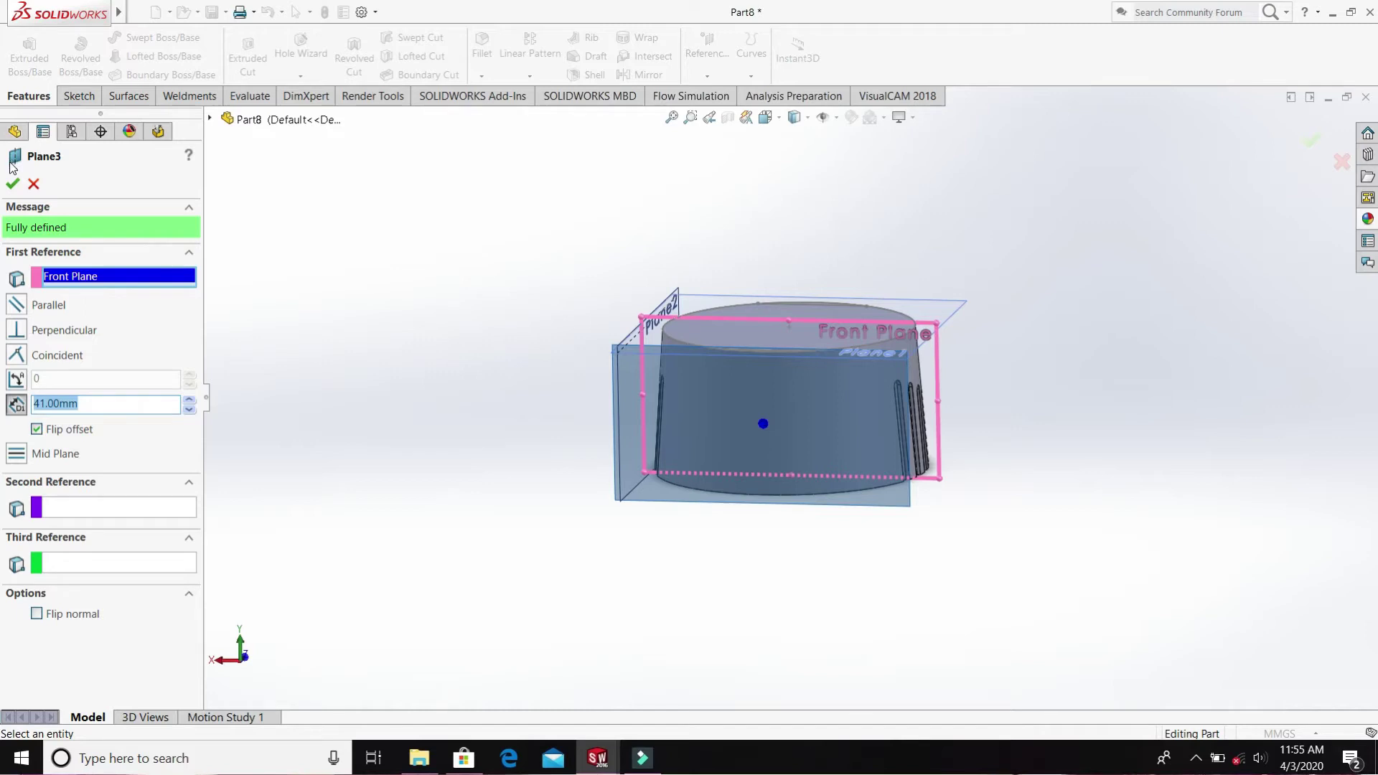
click(14, 183)
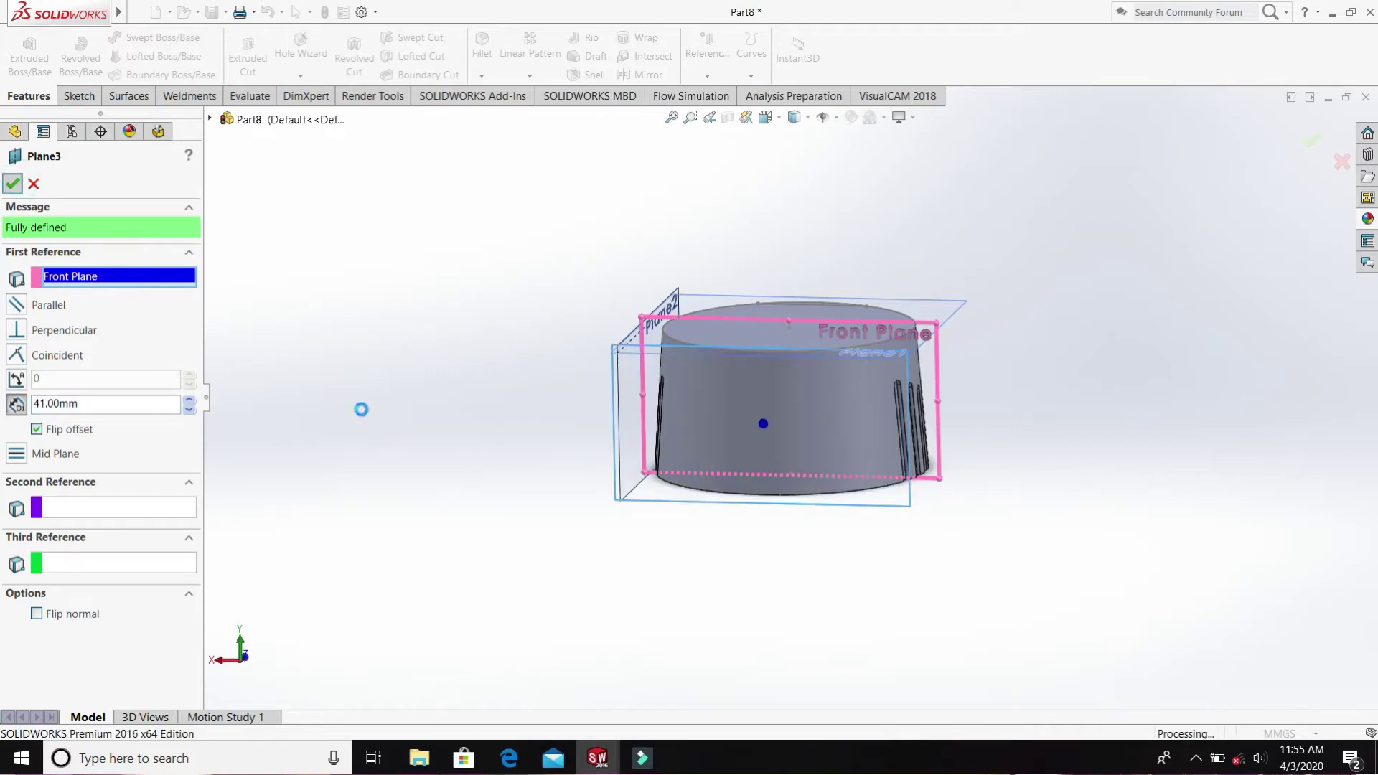
- Hide Plane2 and Plane1 from the view
middle_drag(808, 562, 843, 623)
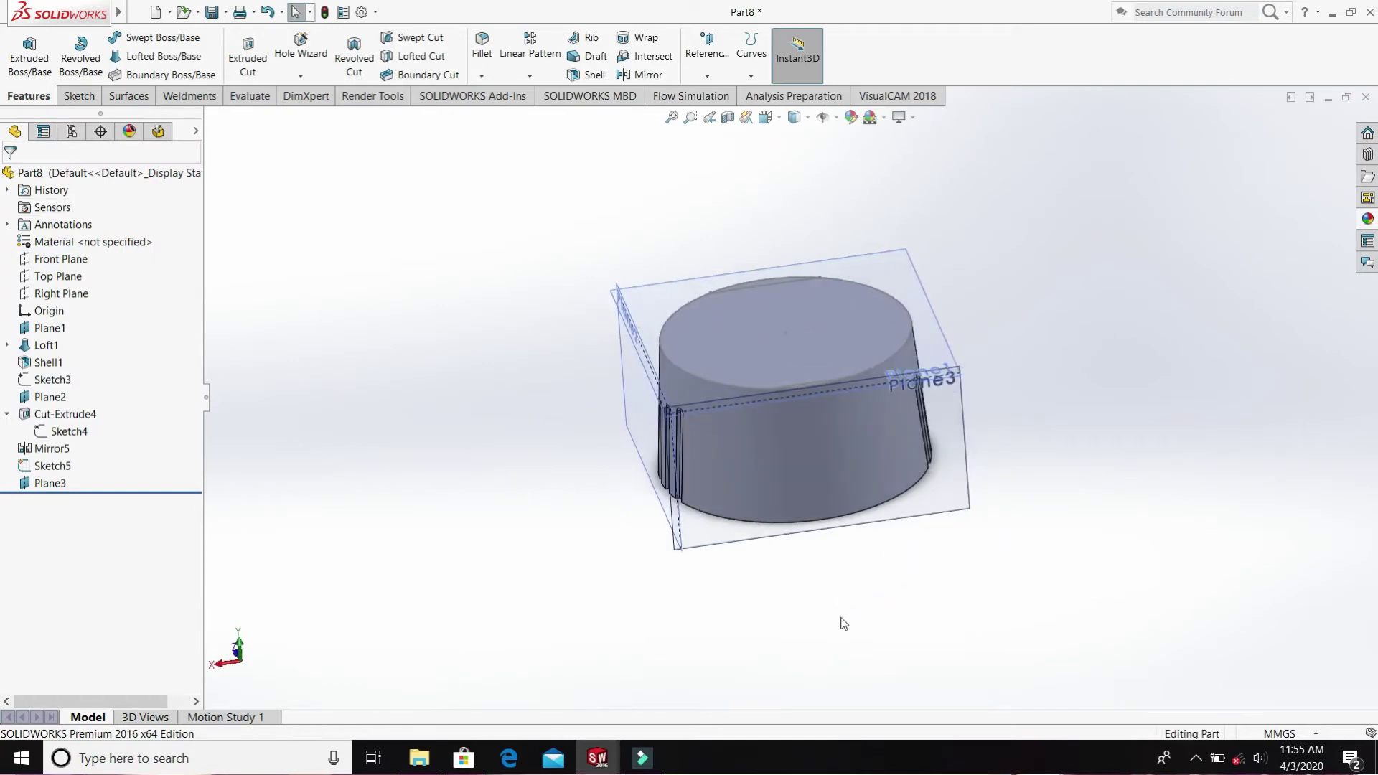
right_click(48, 397)
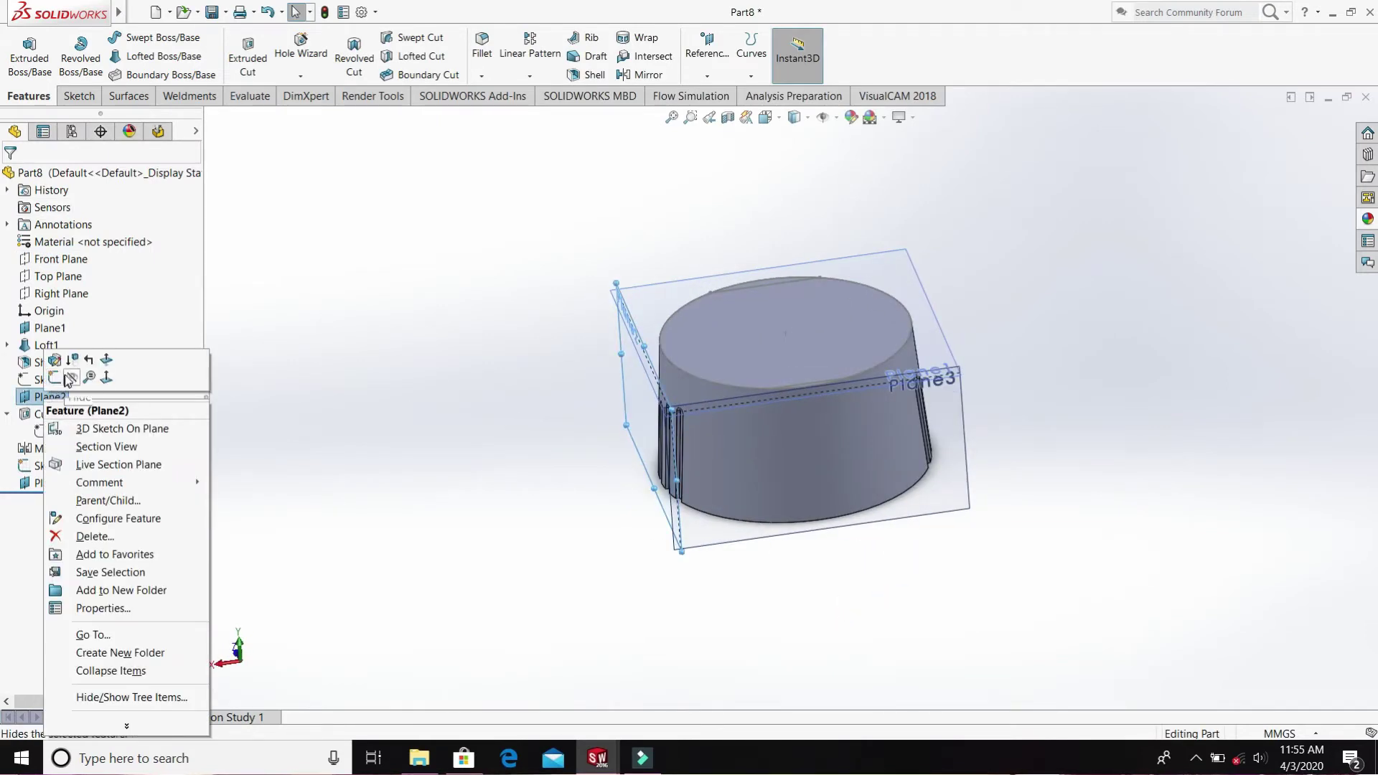
click(66, 378)
right_click(59, 328)
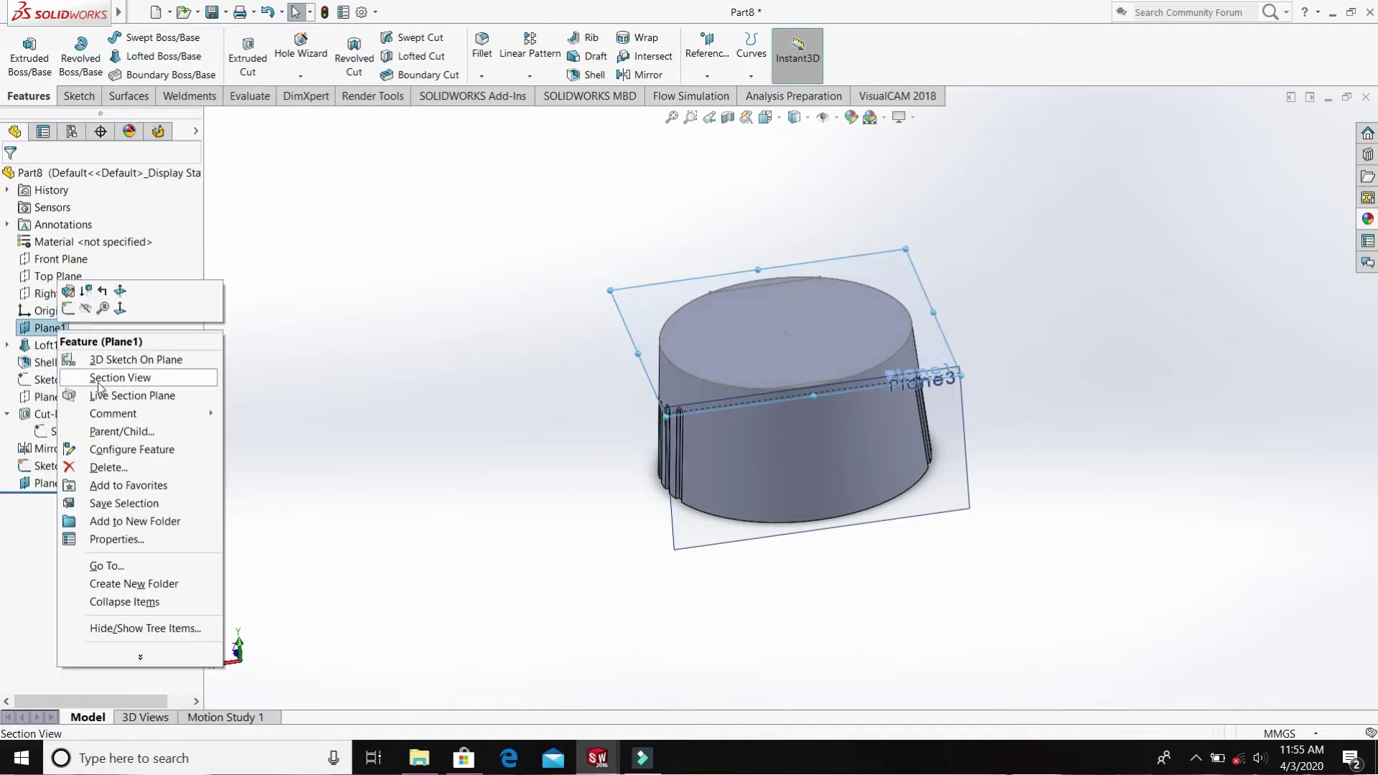
click(87, 309)
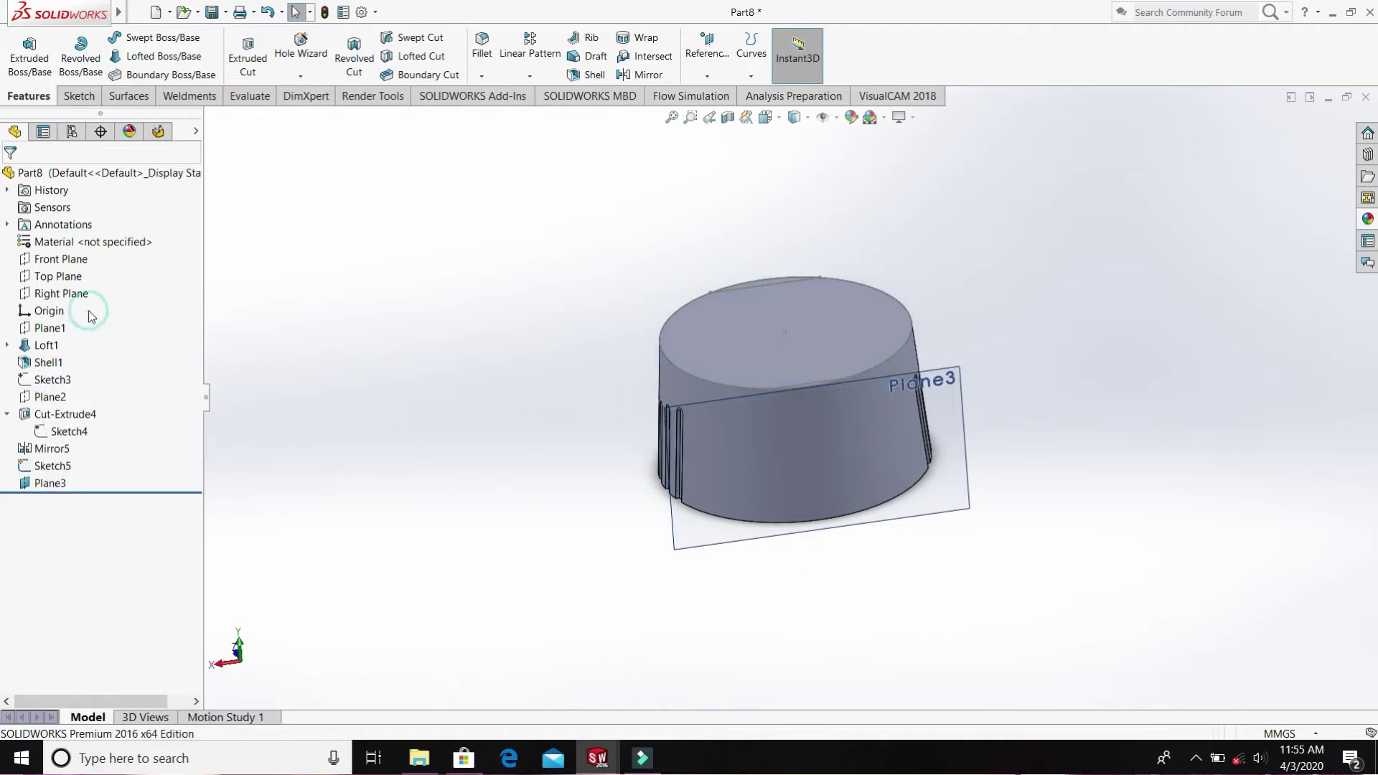
- Start a new sketch on Plane3
click(960, 512)
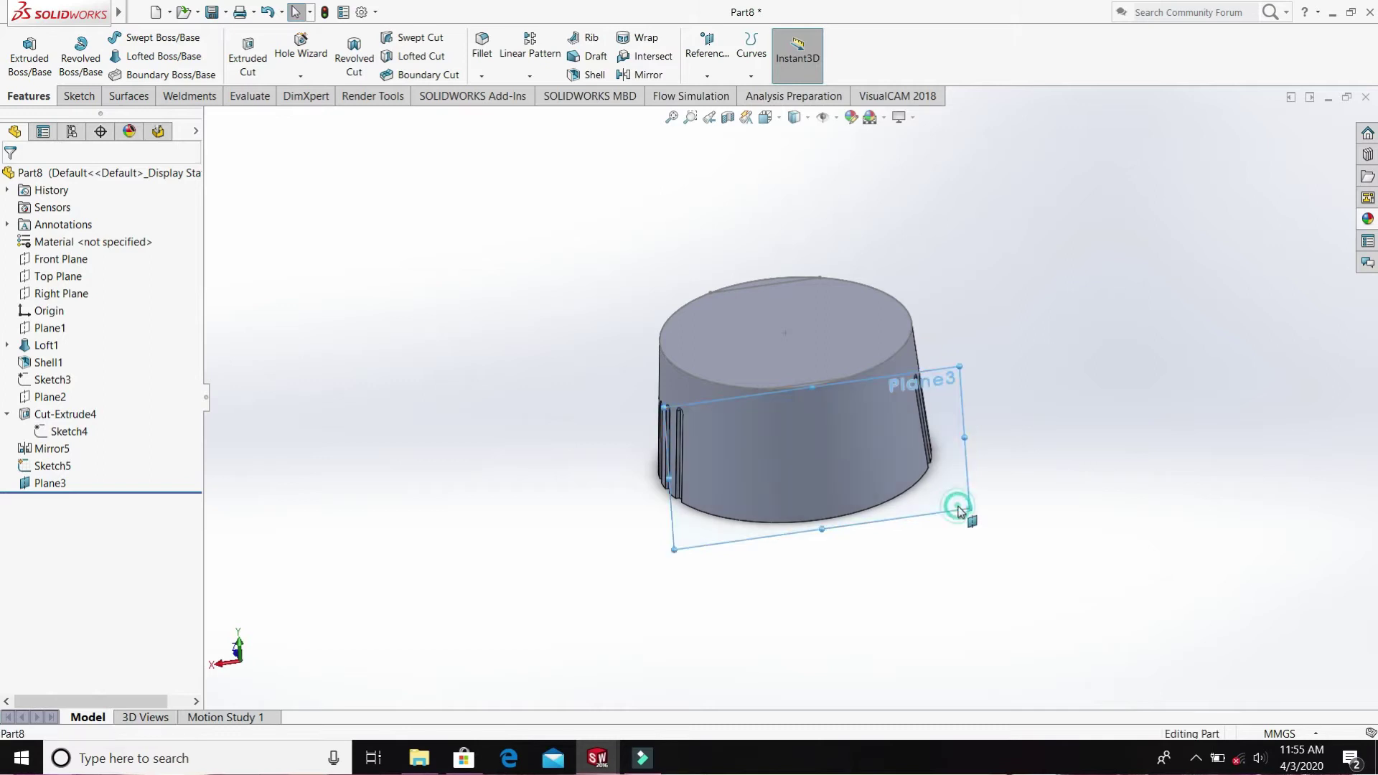
right_click(962, 508)
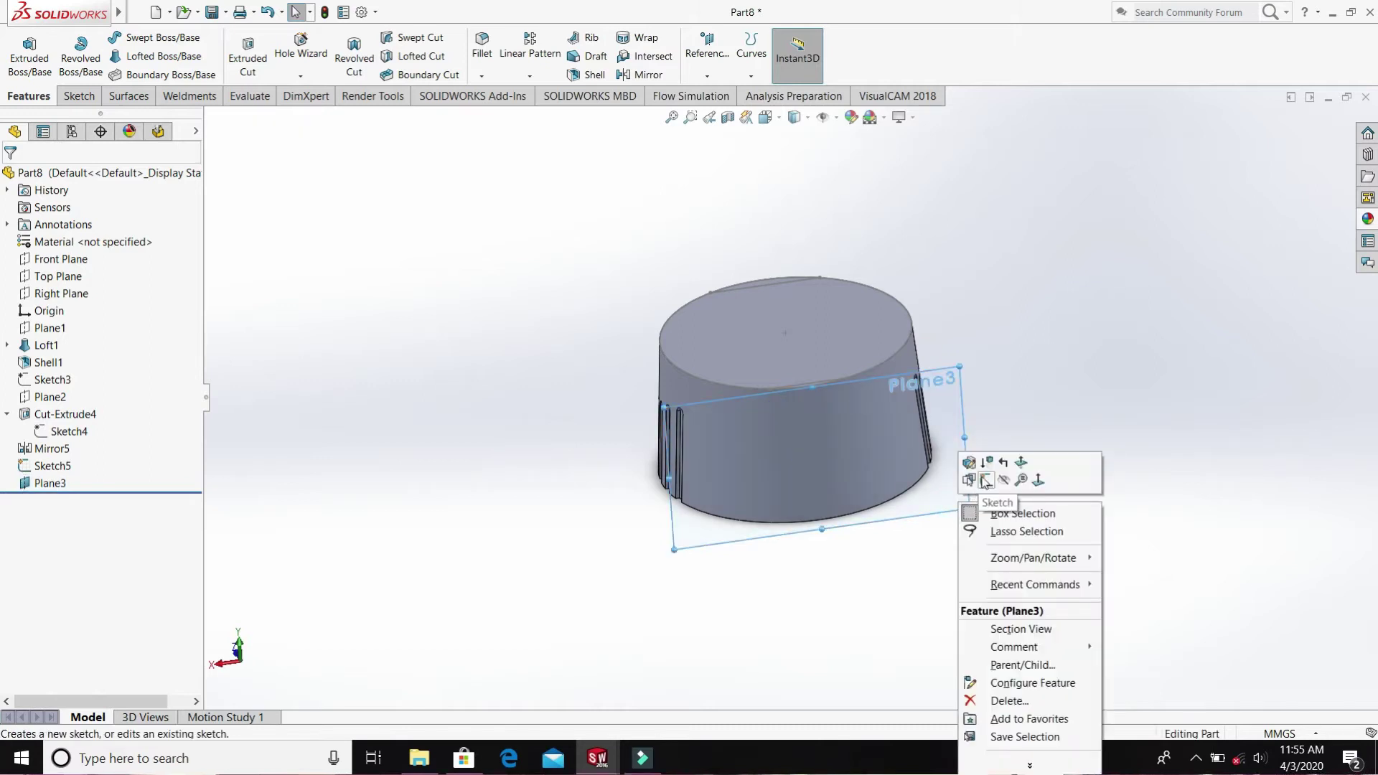
click(987, 479)
- Set the view Normal To Plane3 from the Space orientation menu
key(space)
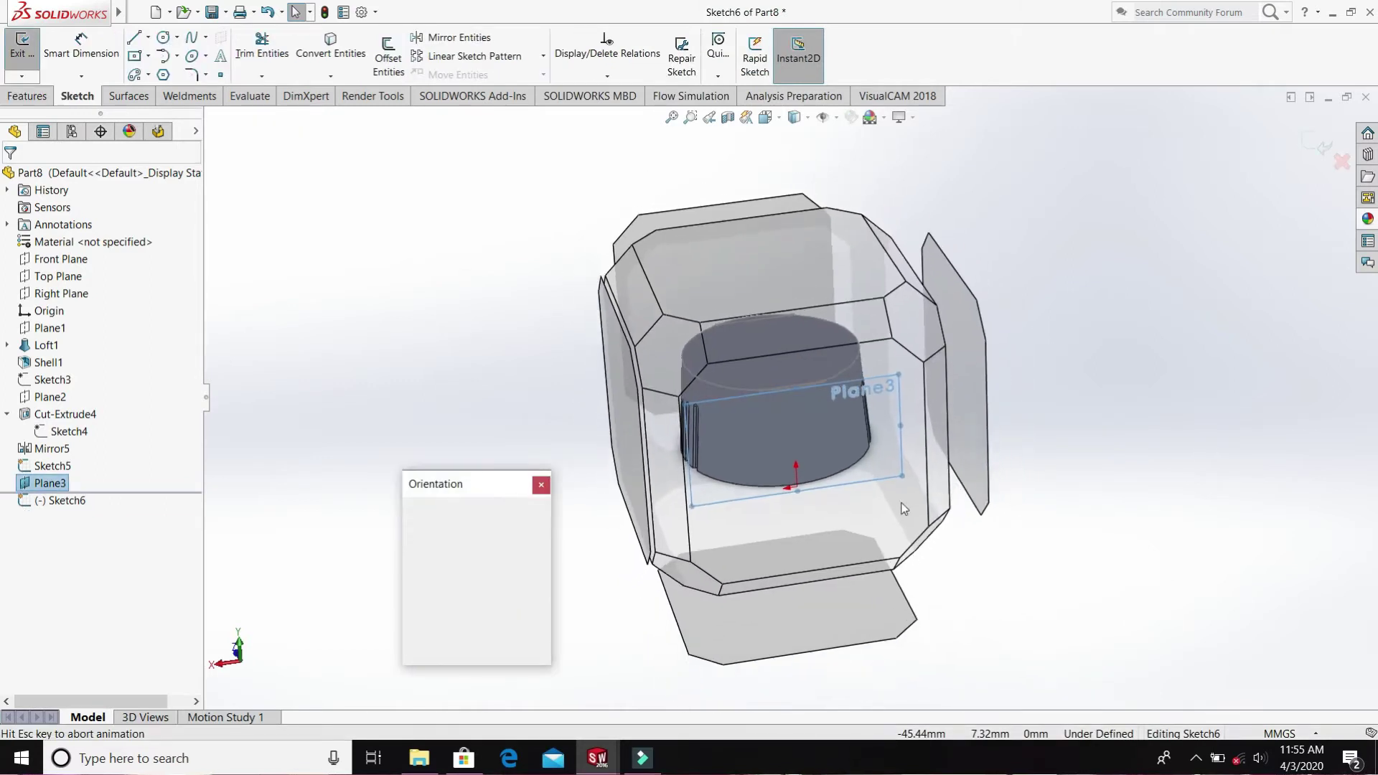
click(542, 572)
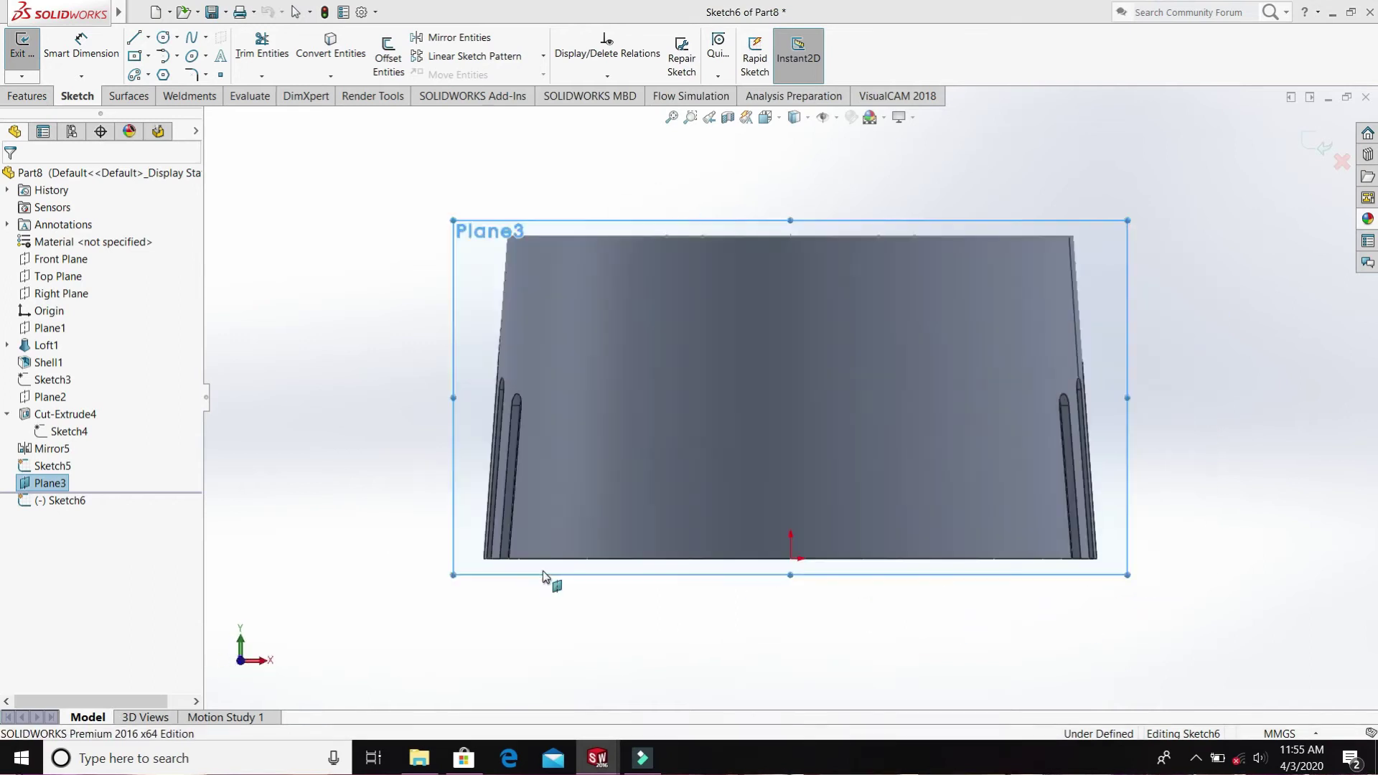
middle_drag(1239, 391, 915, 707)
key(space)
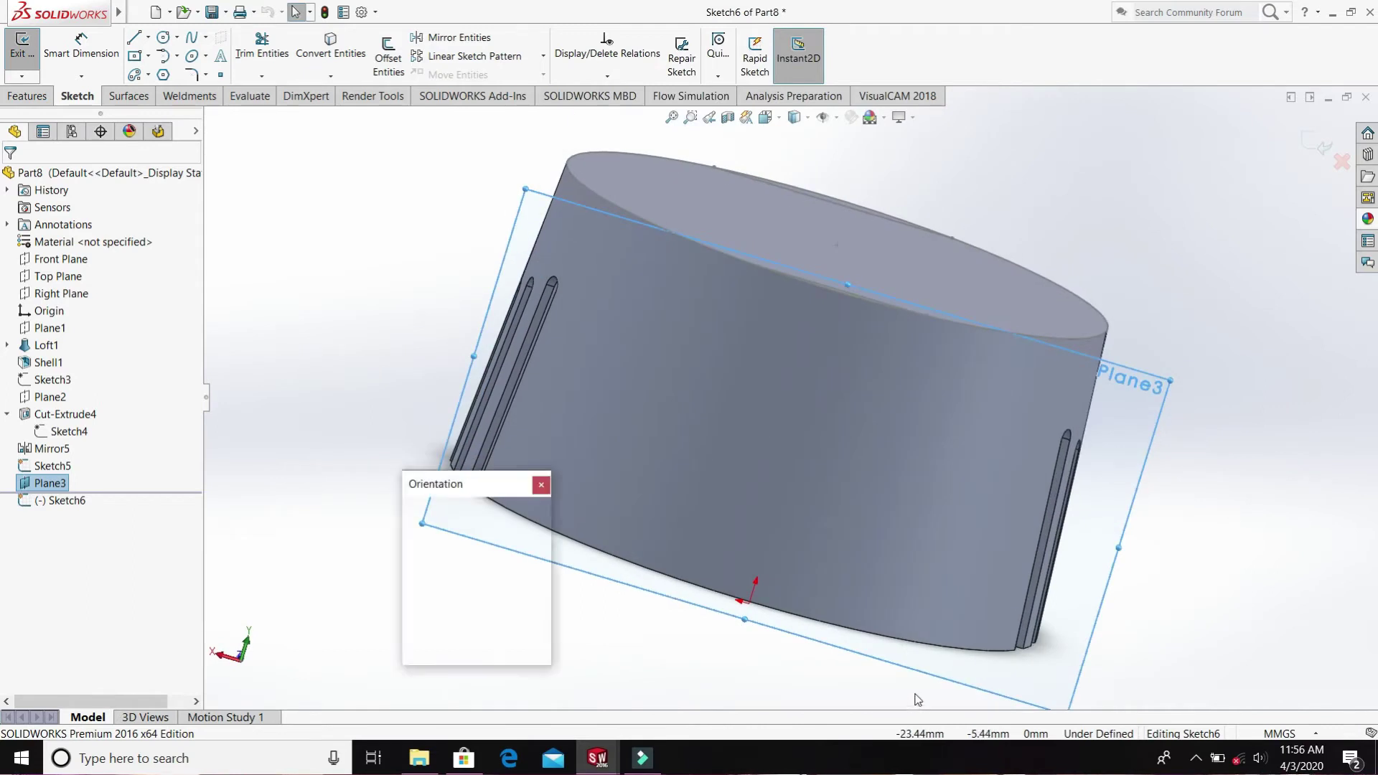
click(542, 570)
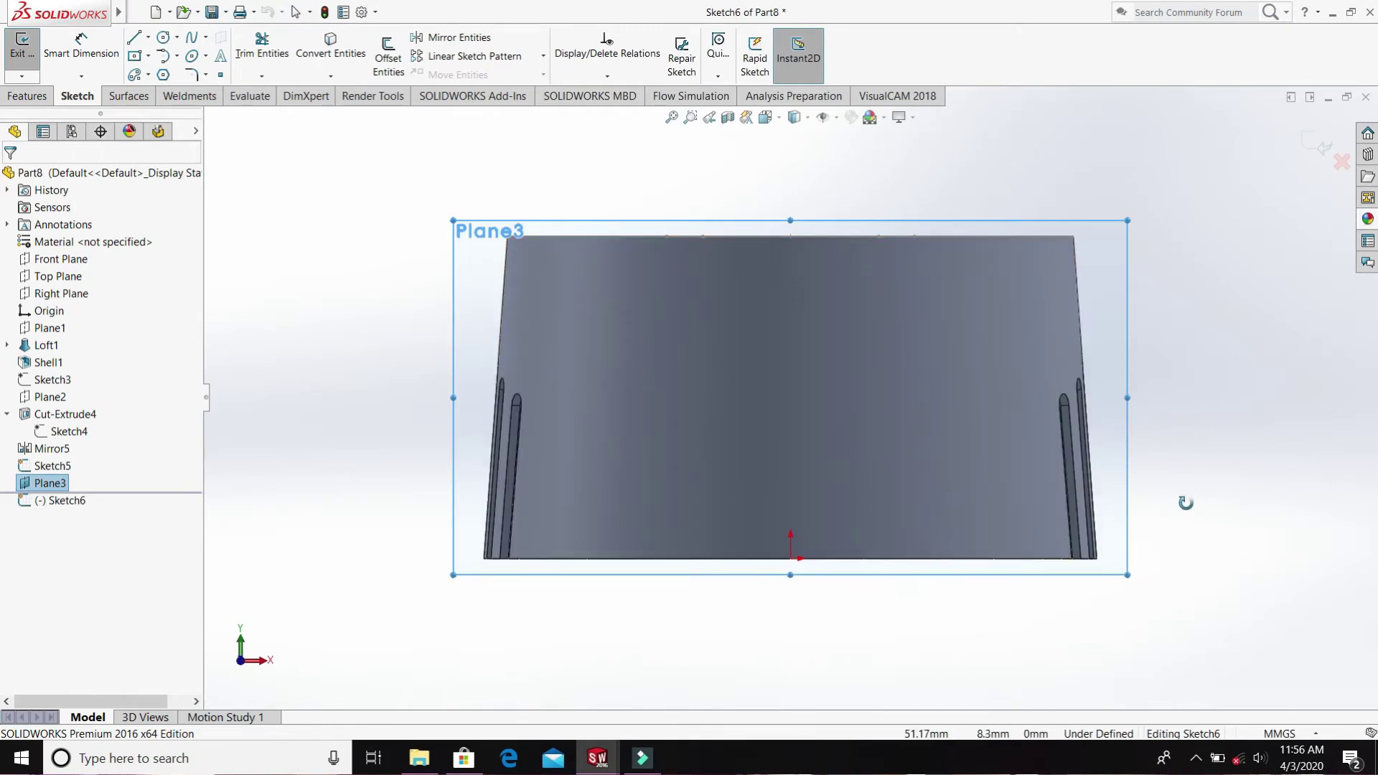
mouse_move(1185, 502)
middle_down()
mouse_move(1083, 565)
mouse_move(1184, 507)
mouse_move(1186, 519)
middle_up()
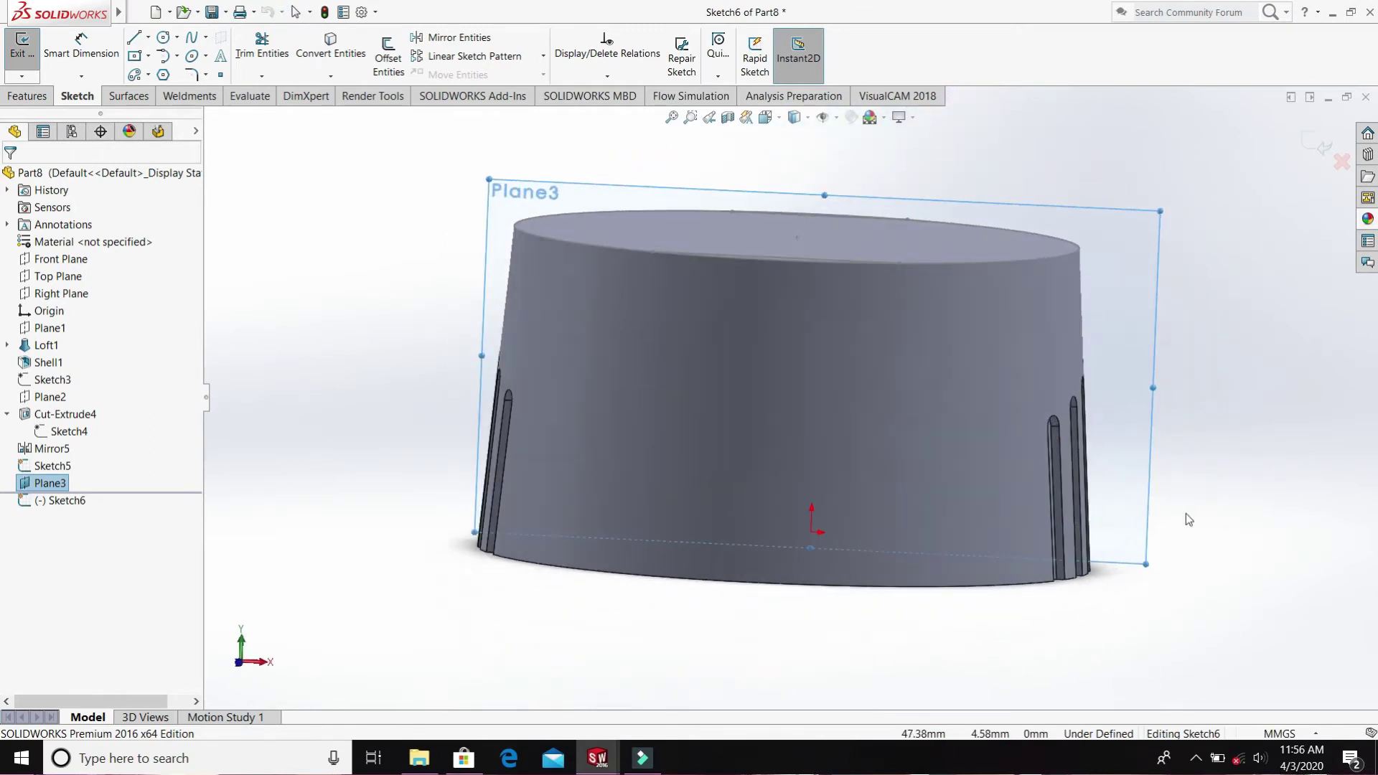
- Use the toolbar View Orientation menu to face Plane3 head-on
right_click(849, 628)
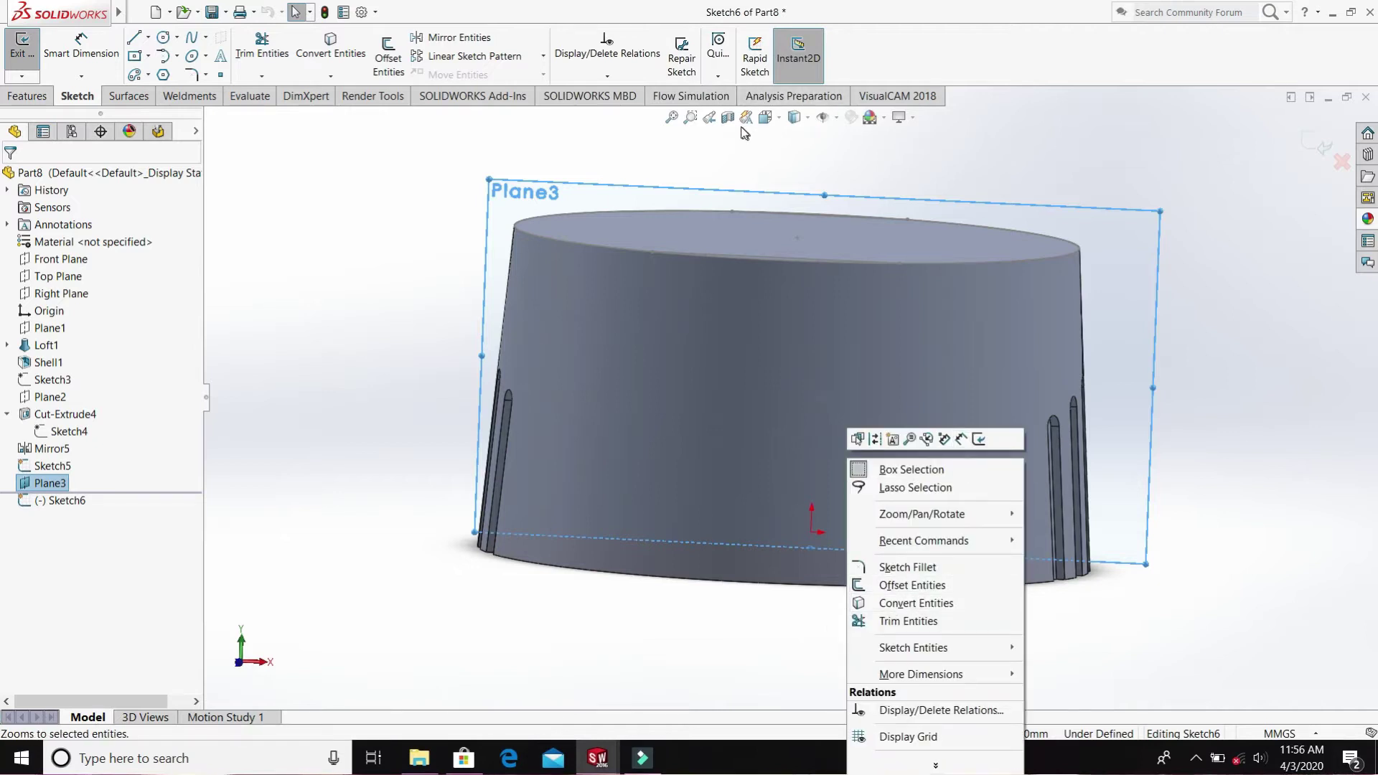
click(779, 118)
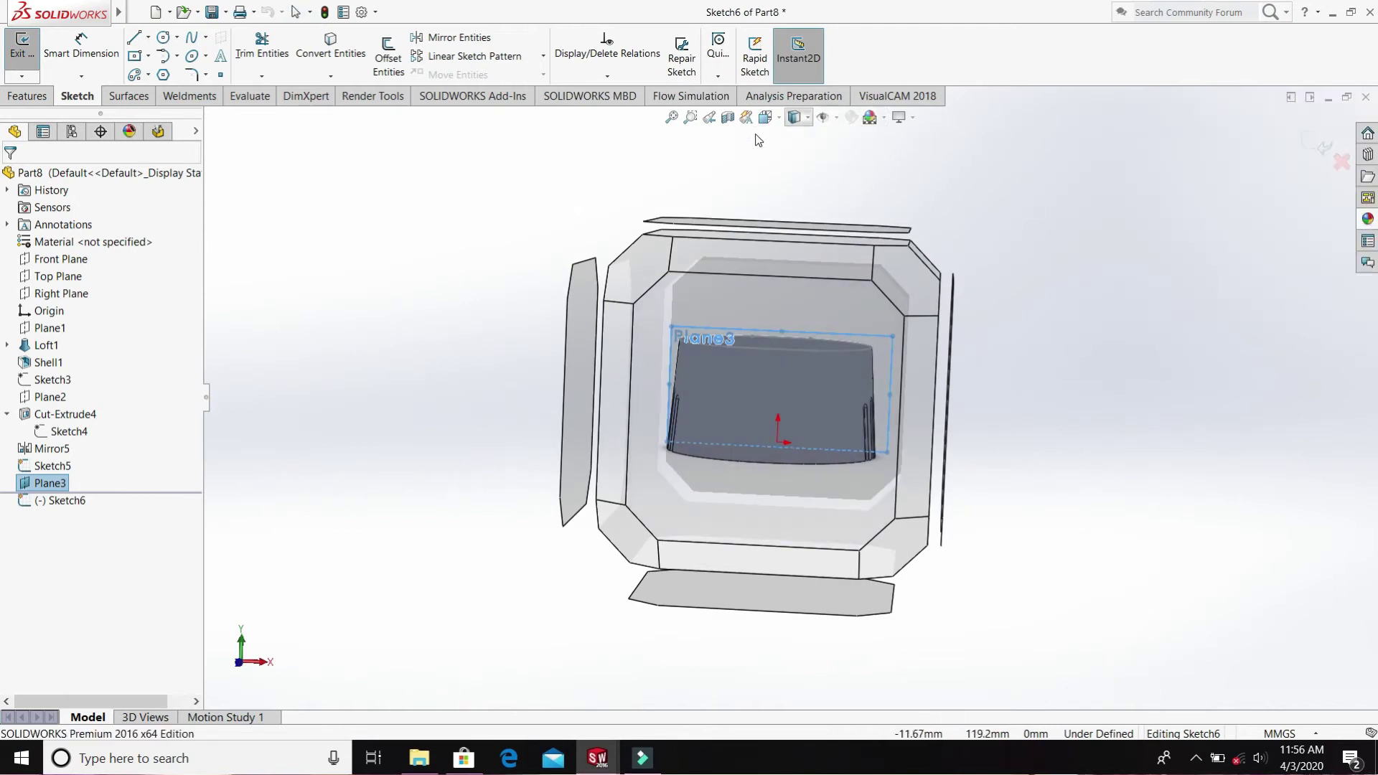
click(766, 118)
click(771, 117)
click(774, 118)
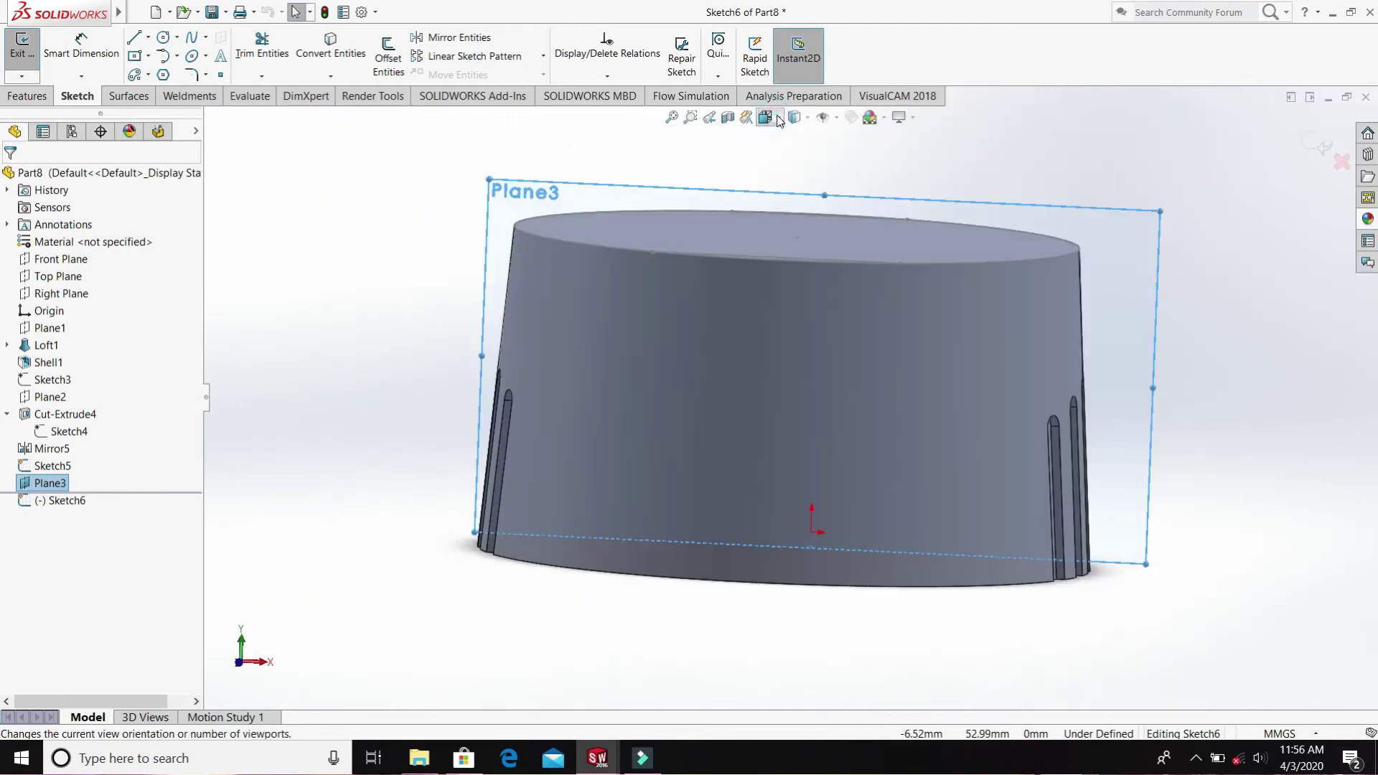
click(780, 118)
click(778, 119)
click(773, 119)
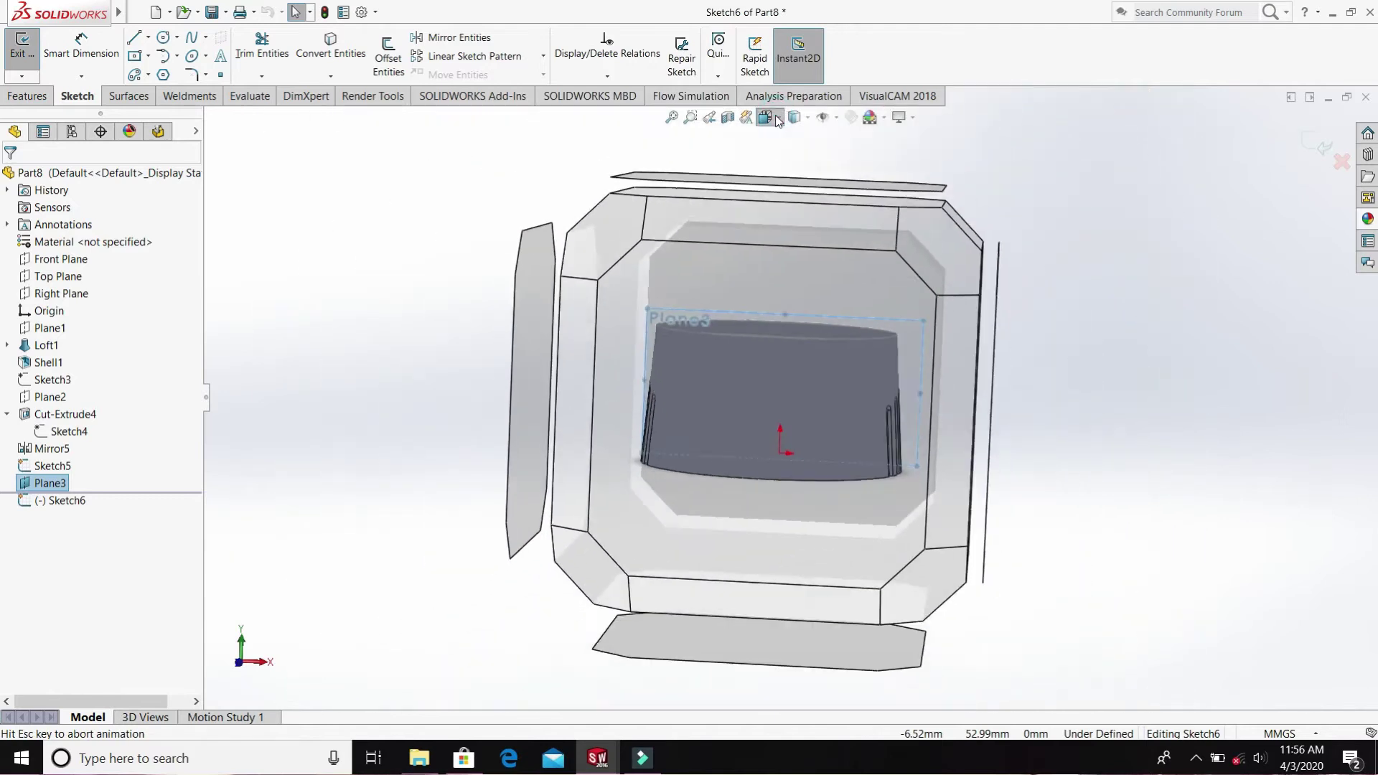
click(771, 118)
click(771, 118)
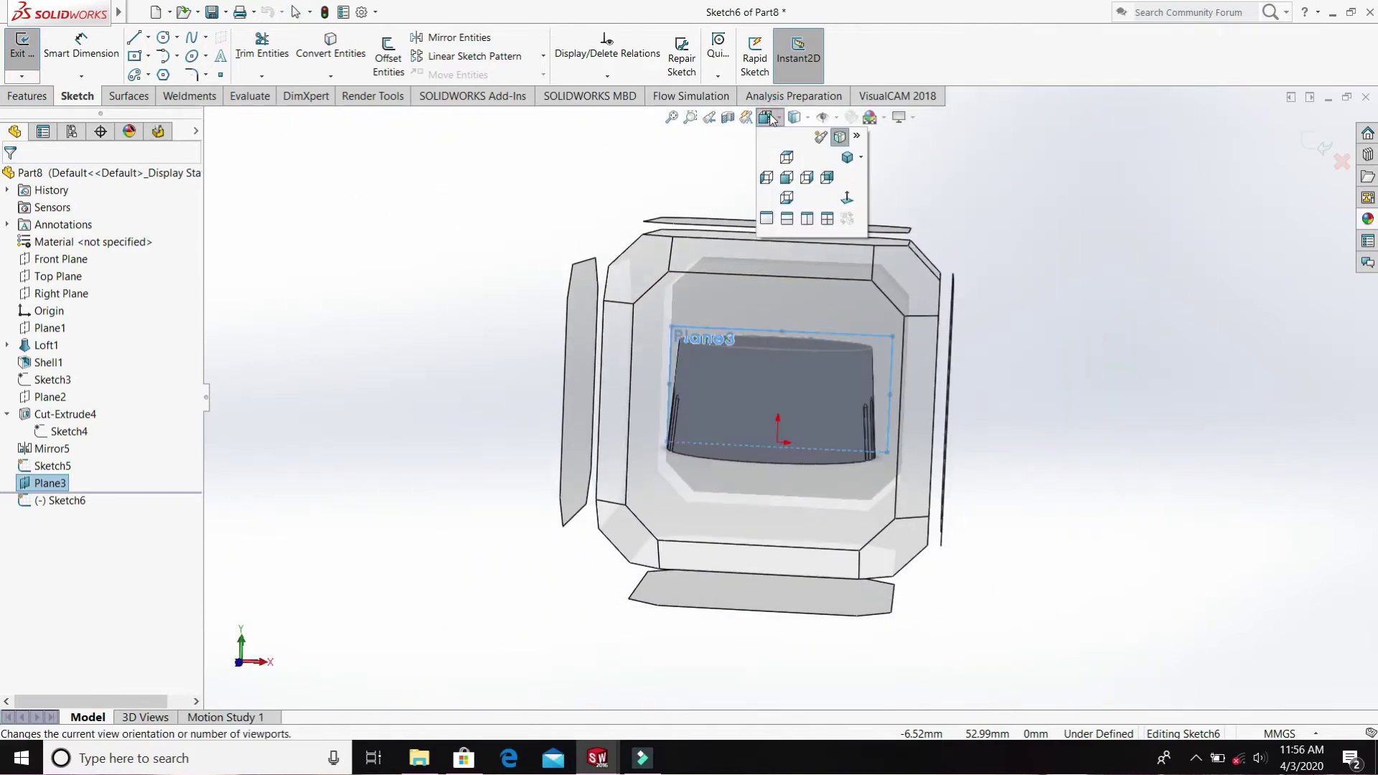
click(844, 201)
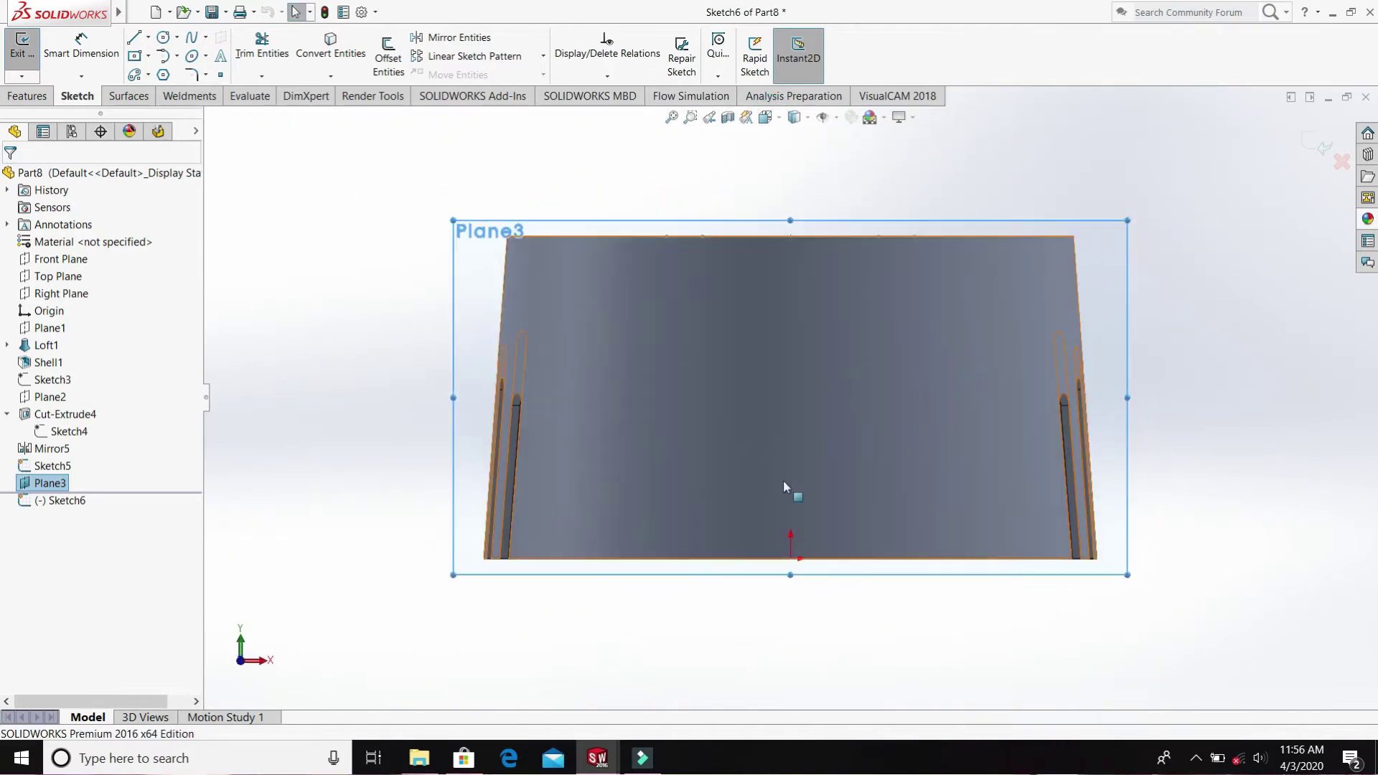
- Restore the Normal To view of Plane3 after a slight orbit
mouse_move(596, 605)
middle_down()
mouse_move(883, 636)
mouse_move(609, 584)
middle_up()
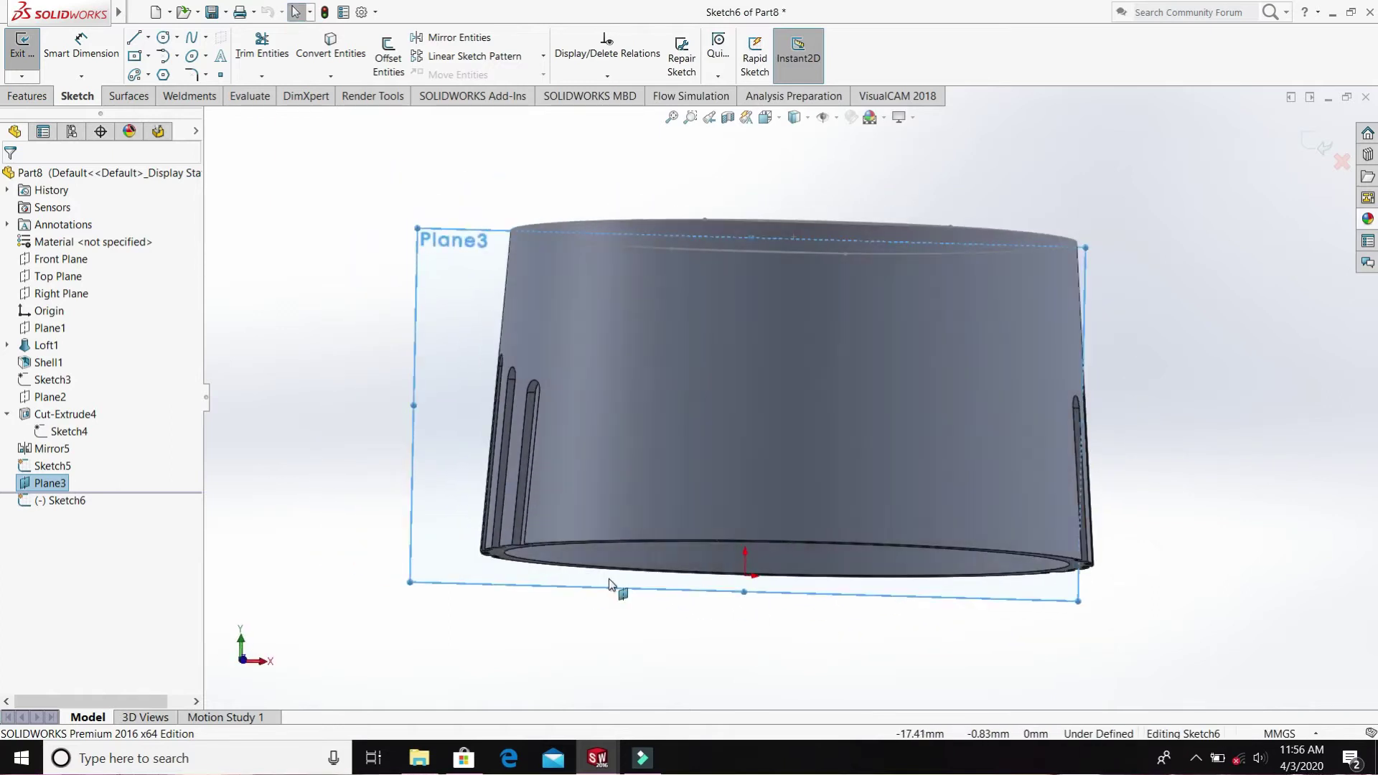
key(space)
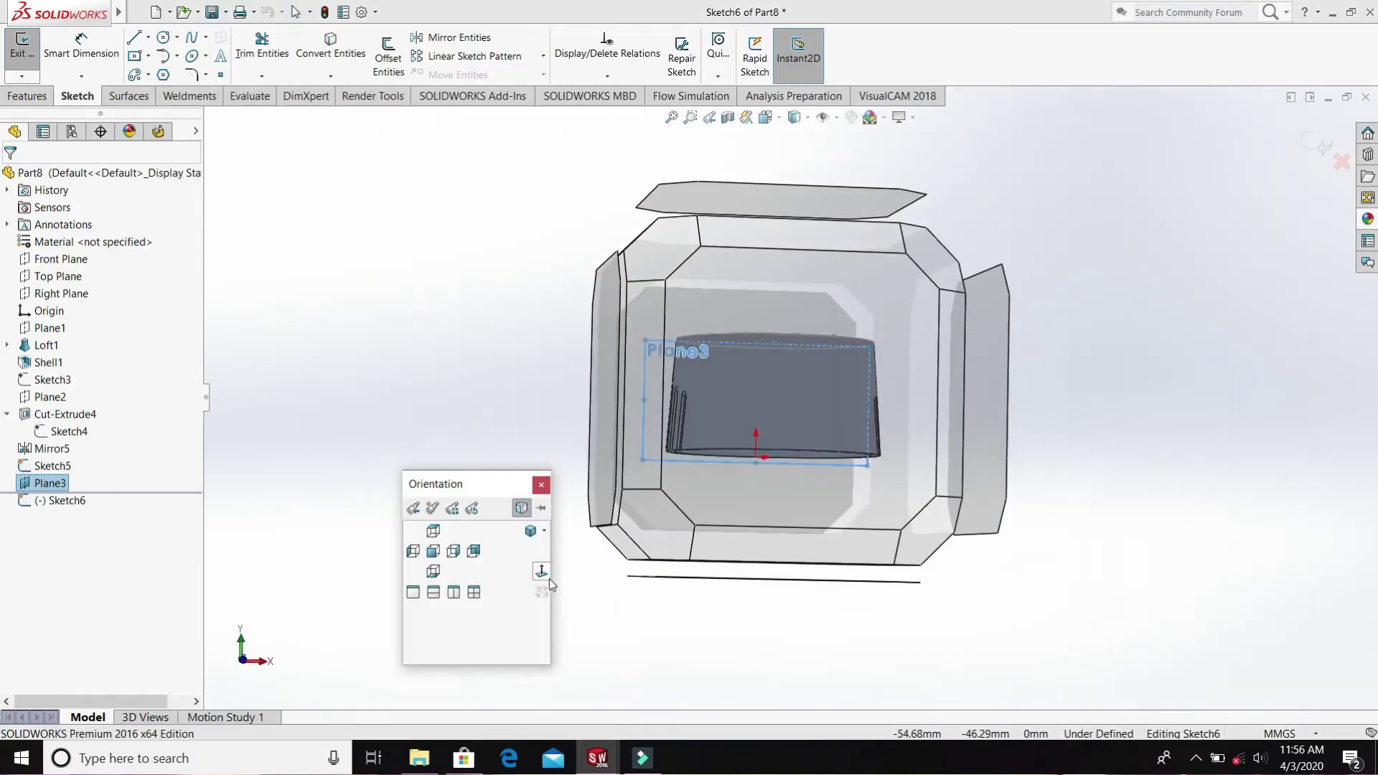
click(548, 579)
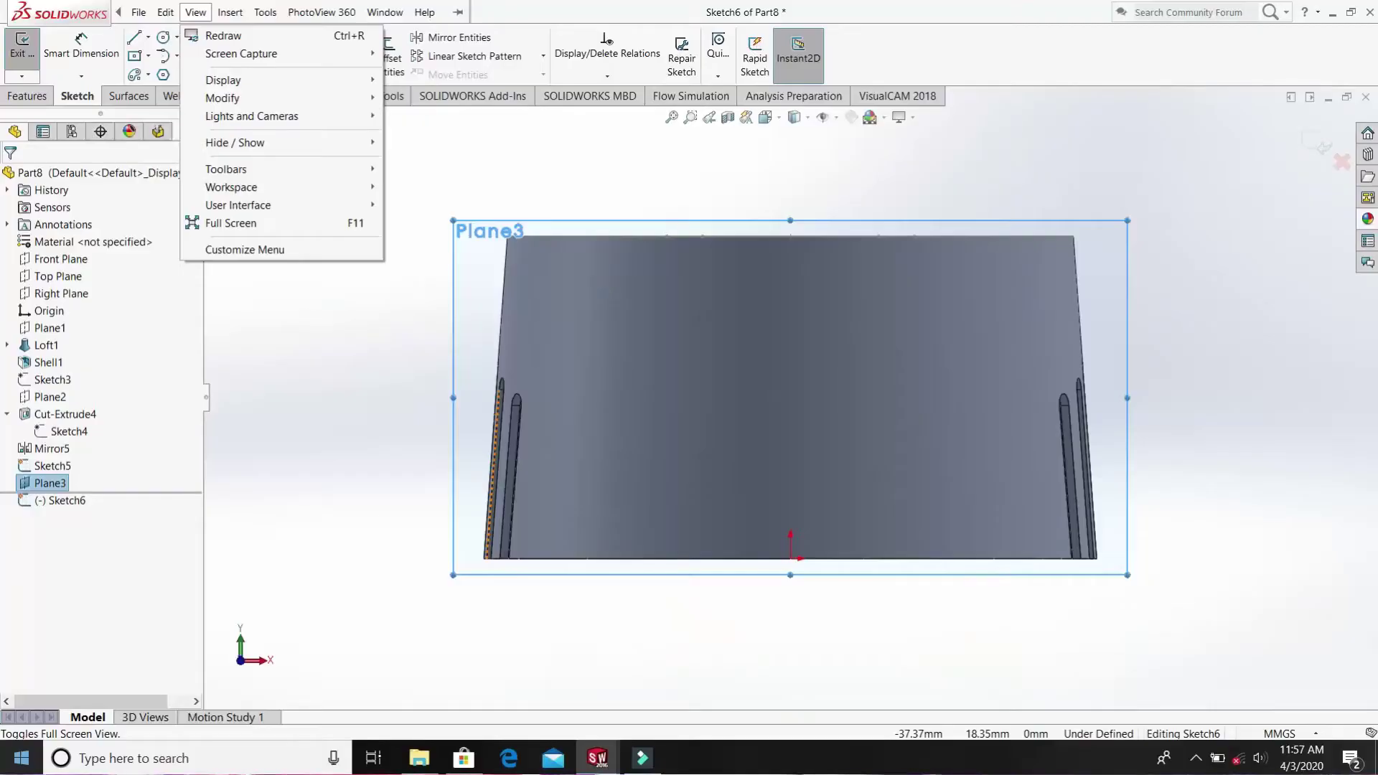
- Move through the Insert menu with the keyboard toward the Line tool
key(Right)
- Draw a vertical centerline from the sketch origin up to the knob's top edge
key(Escape)
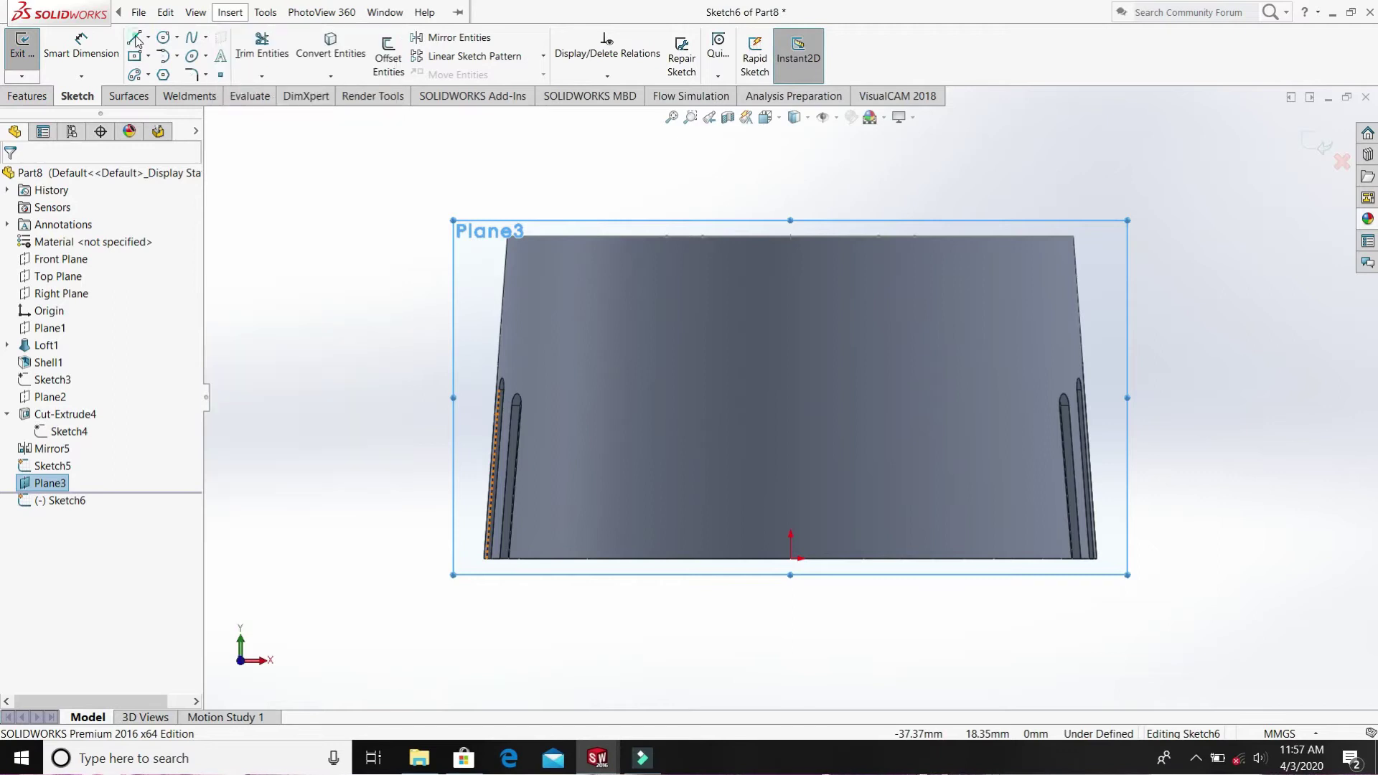
click(134, 37)
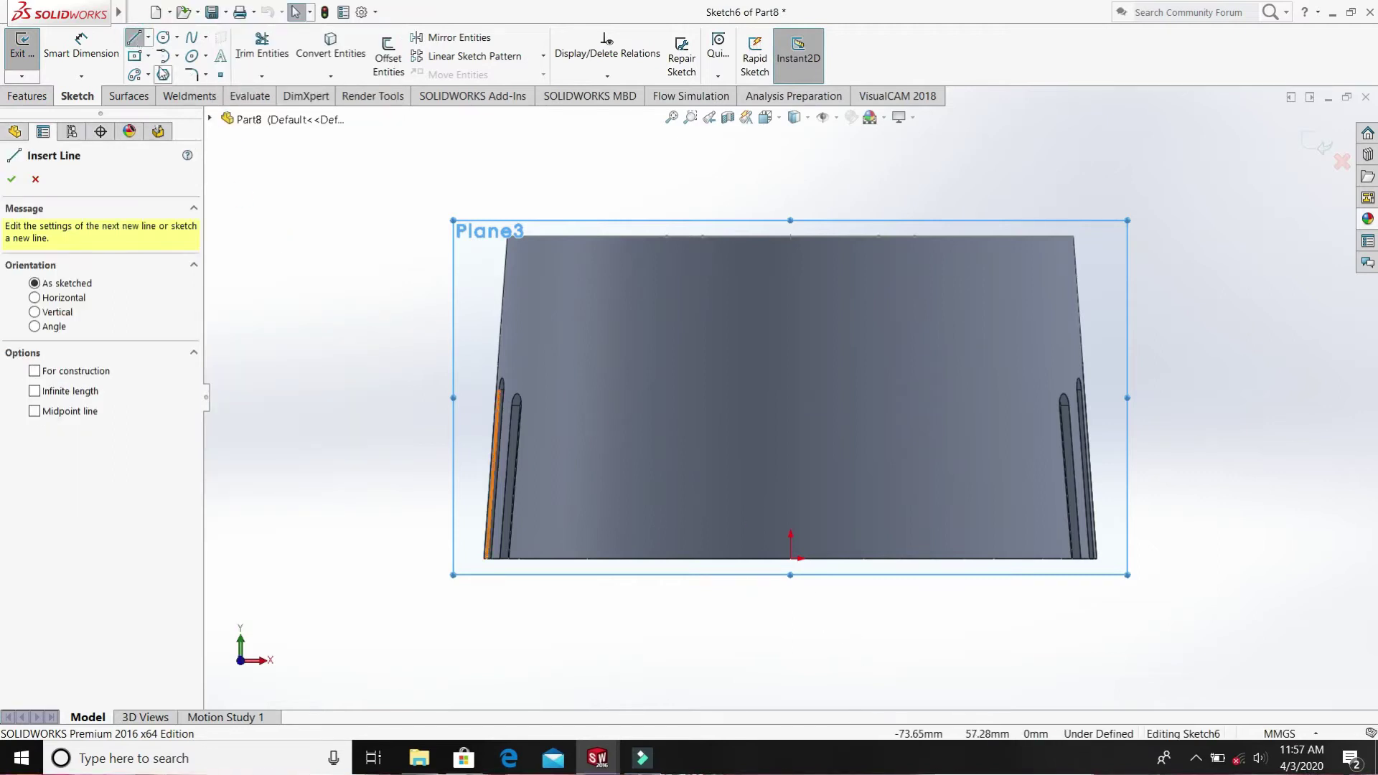
click(148, 37)
click(167, 74)
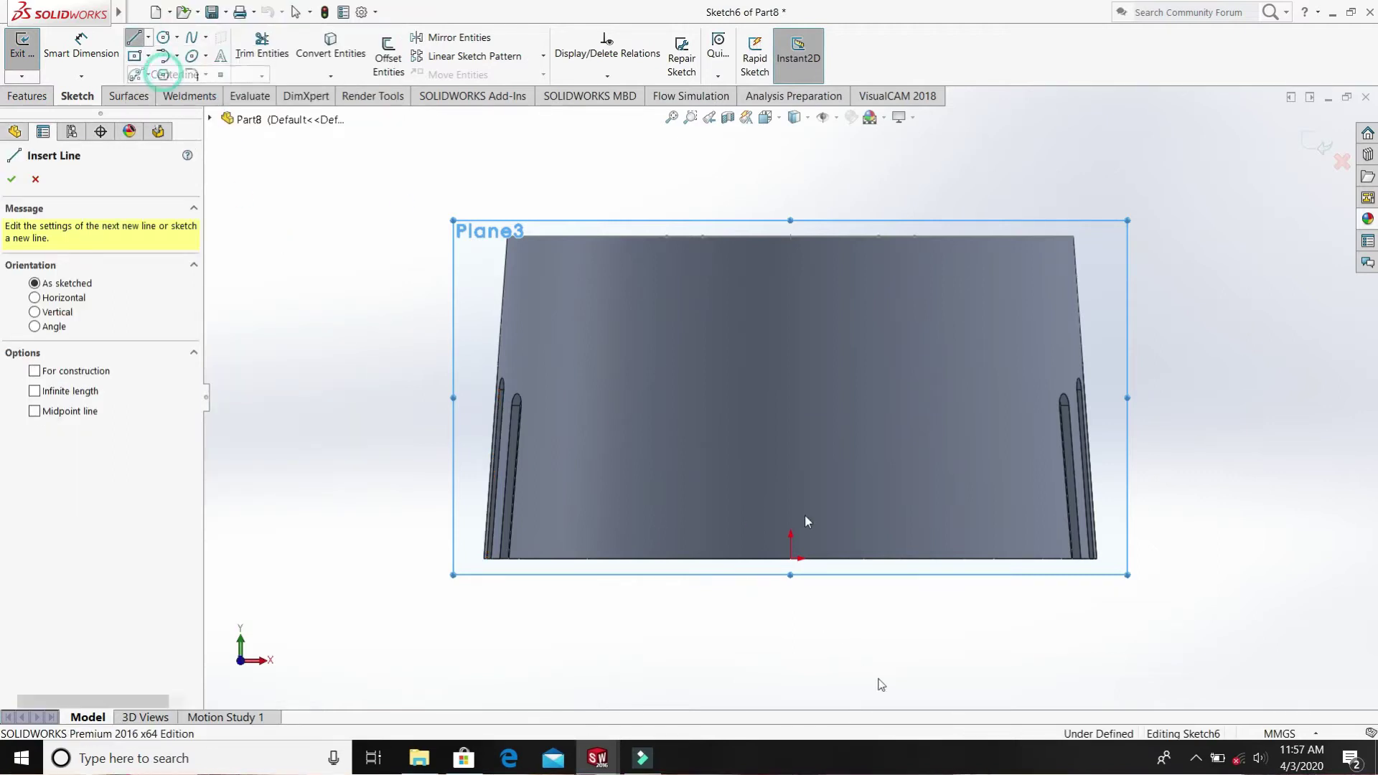
click(791, 558)
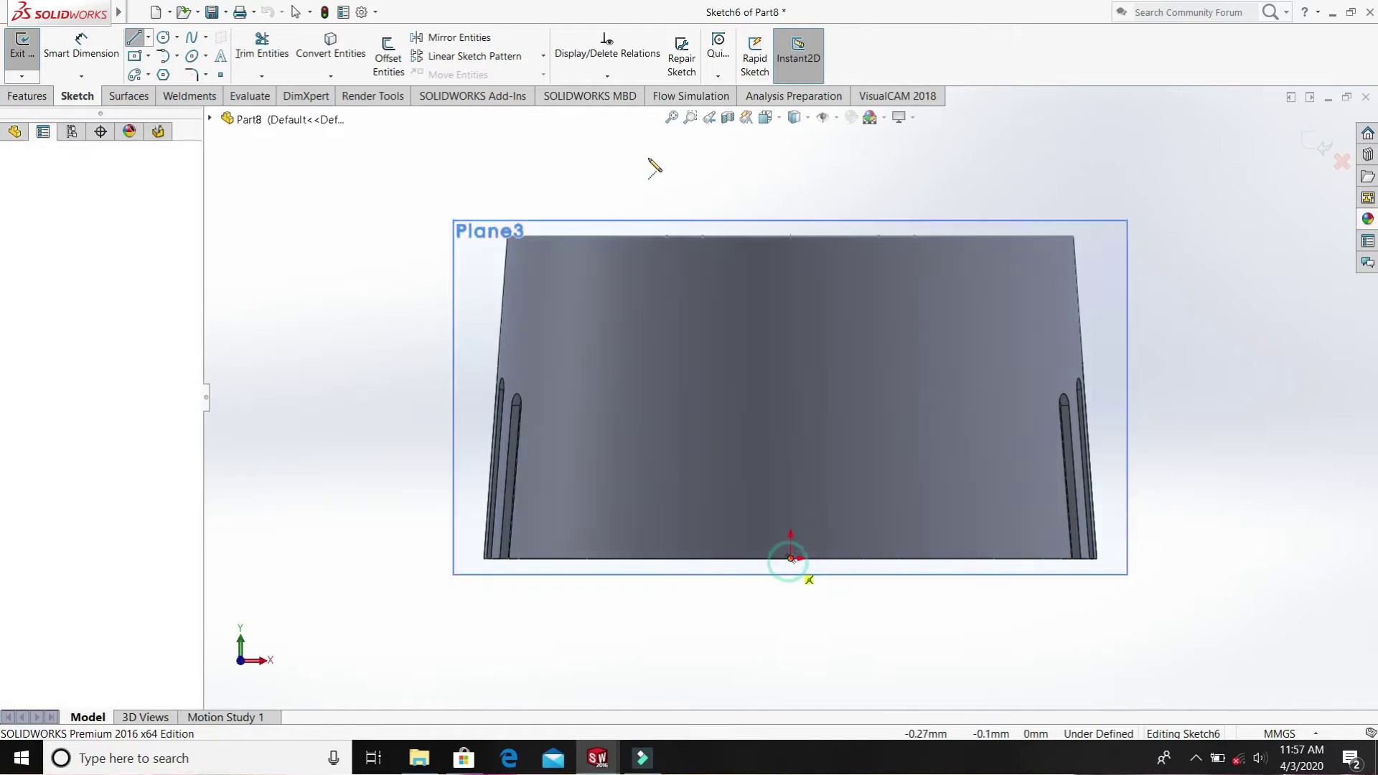
click(791, 237)
key(Escape)
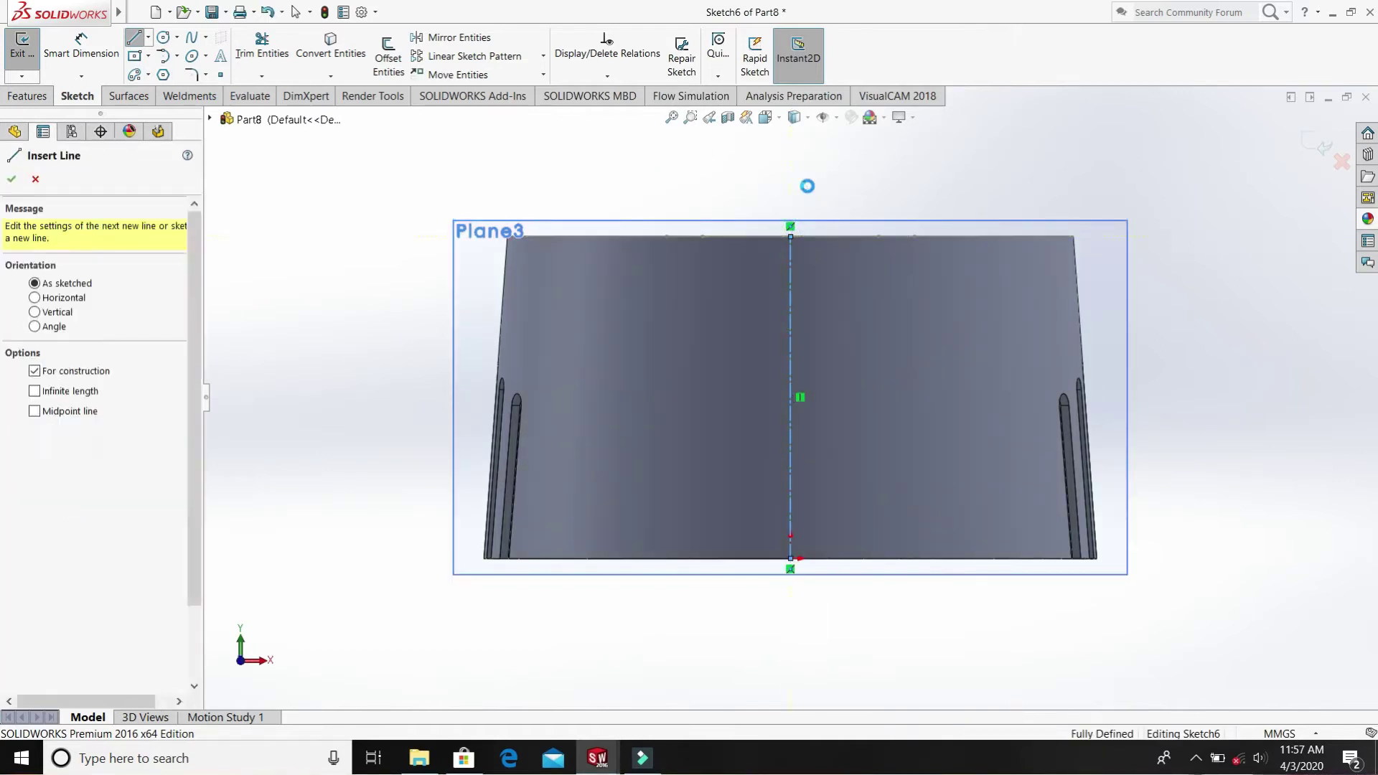
key(Escape)
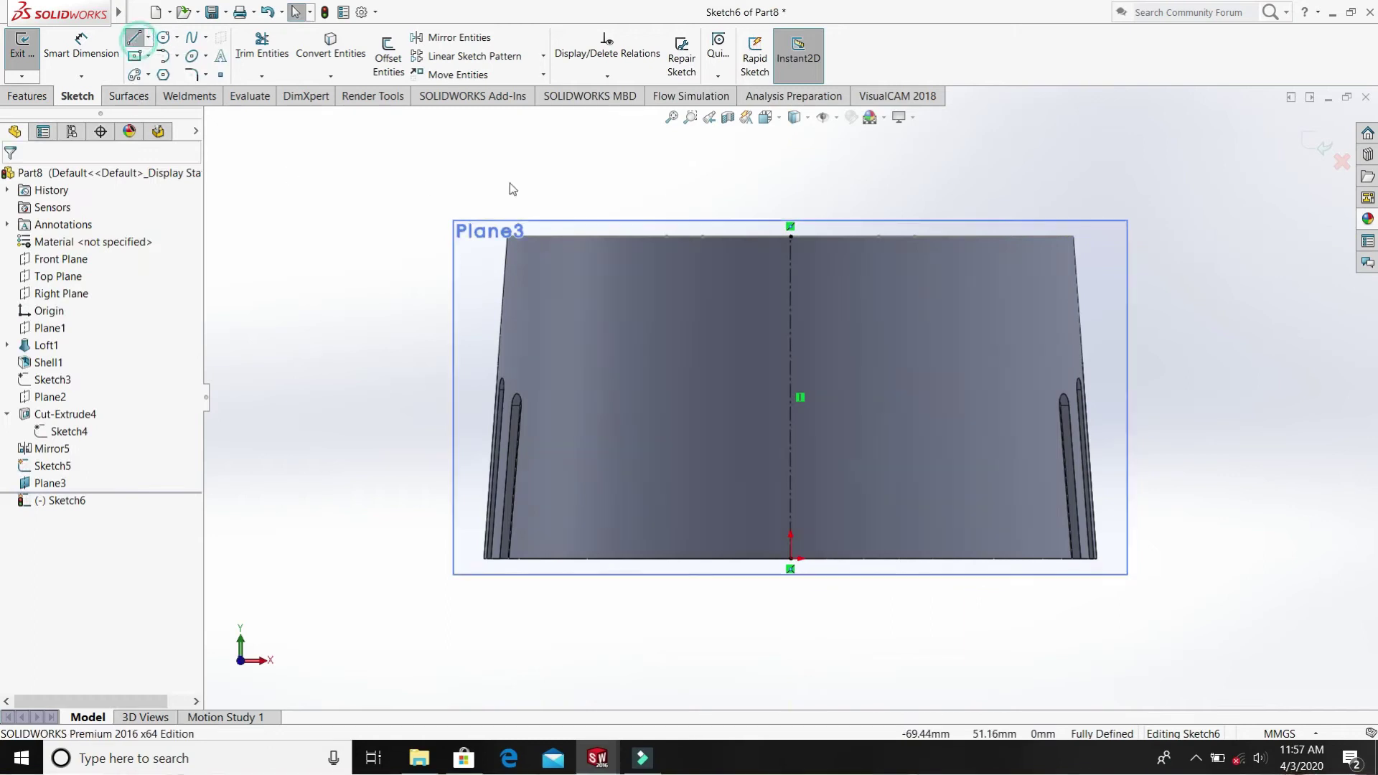
- Draw the outline's top segment, right slanted side and bottom side from the top edge
key(Return)
click(706, 236)
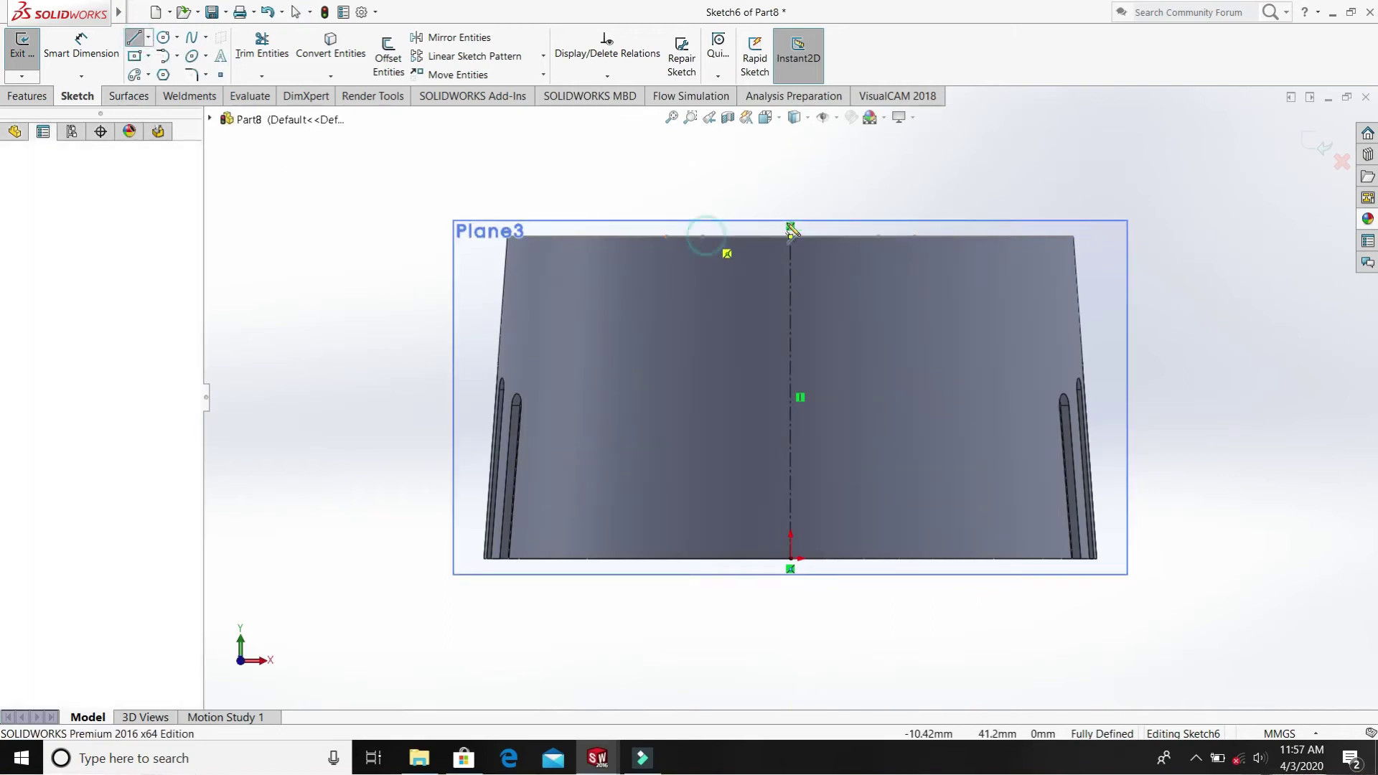
click(883, 236)
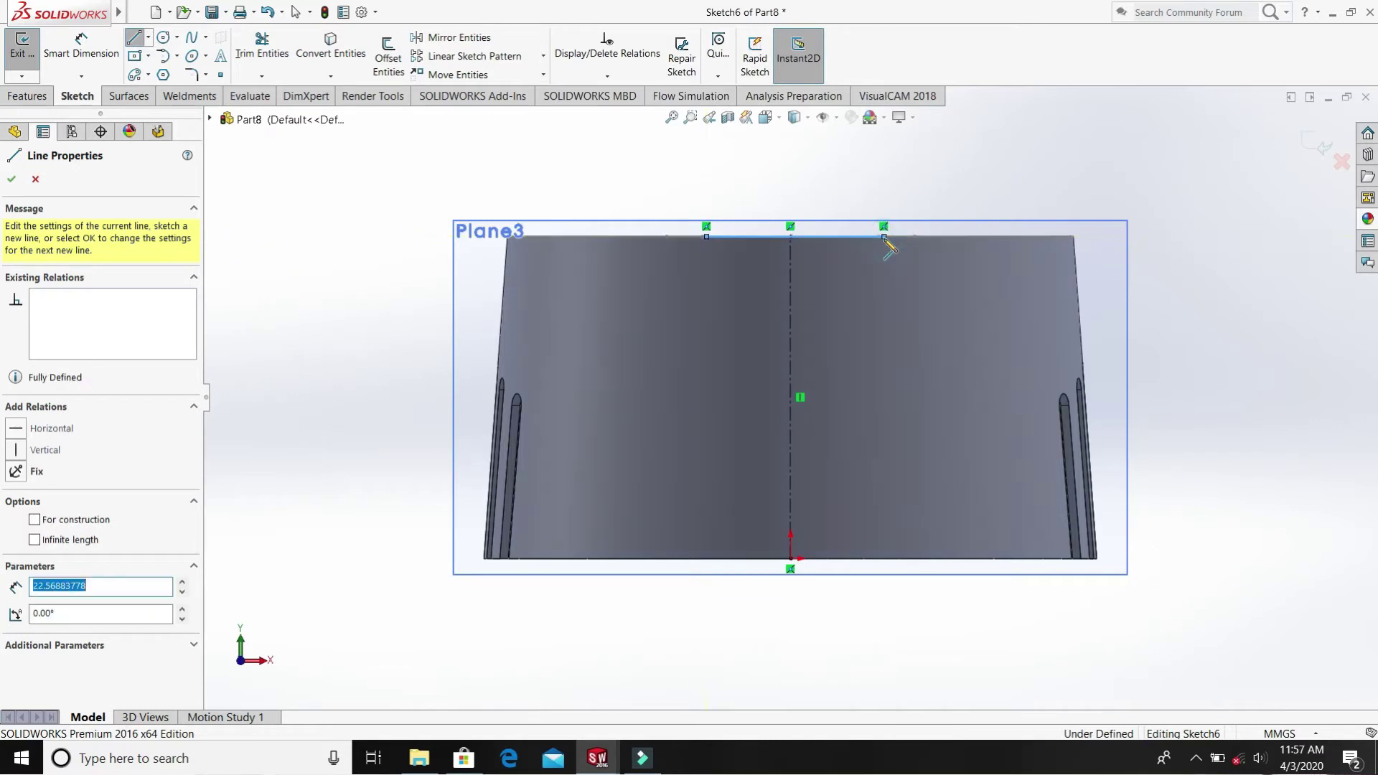
click(909, 343)
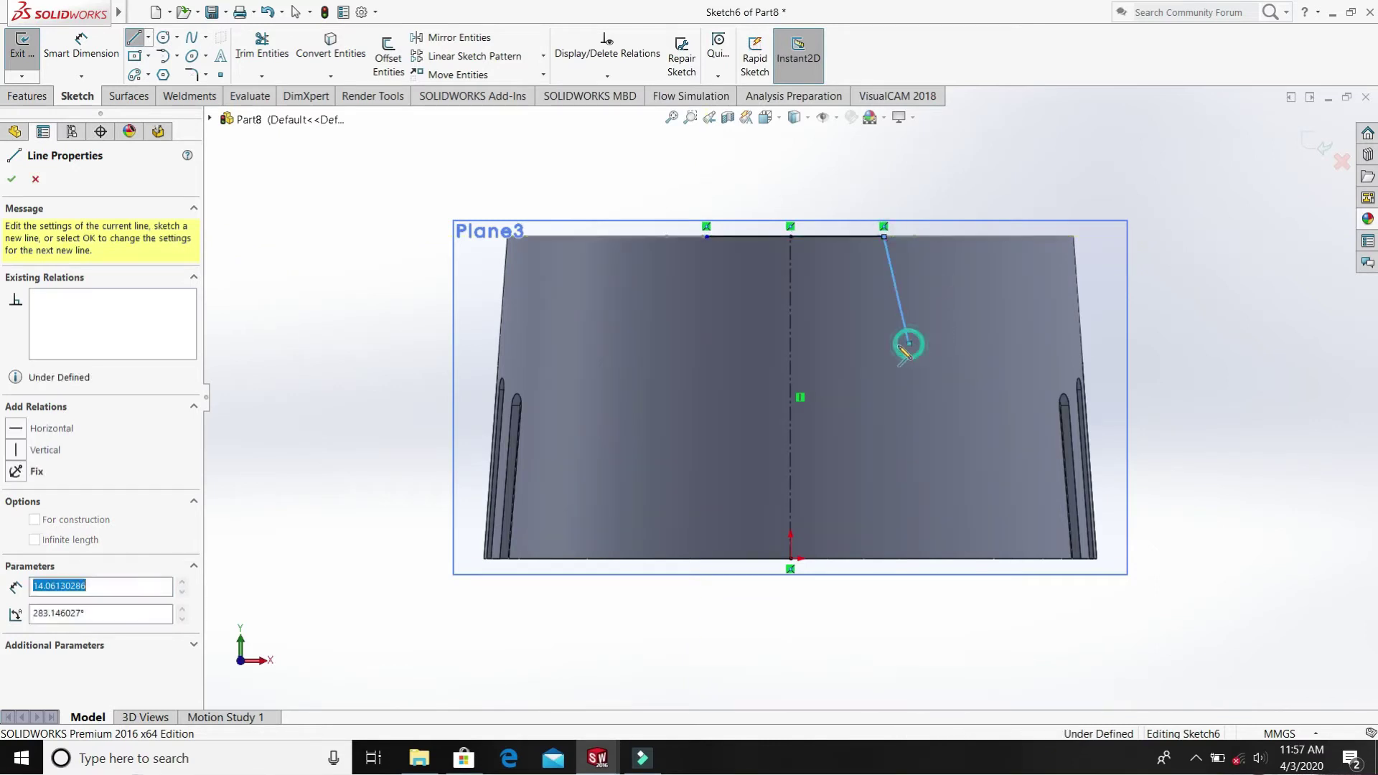
click(671, 338)
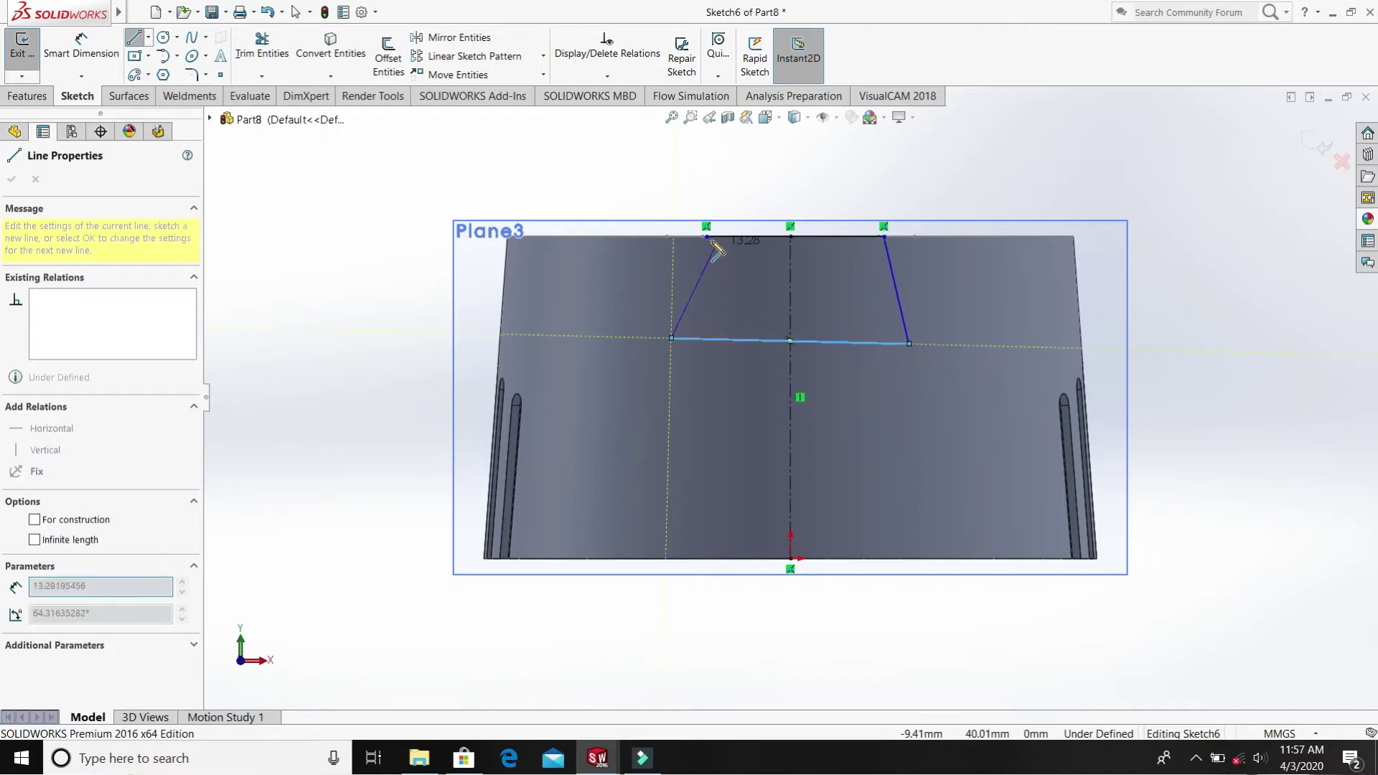
- Close the trapezoid at its top-left corner and make its bottom line horizontal
click(707, 237)
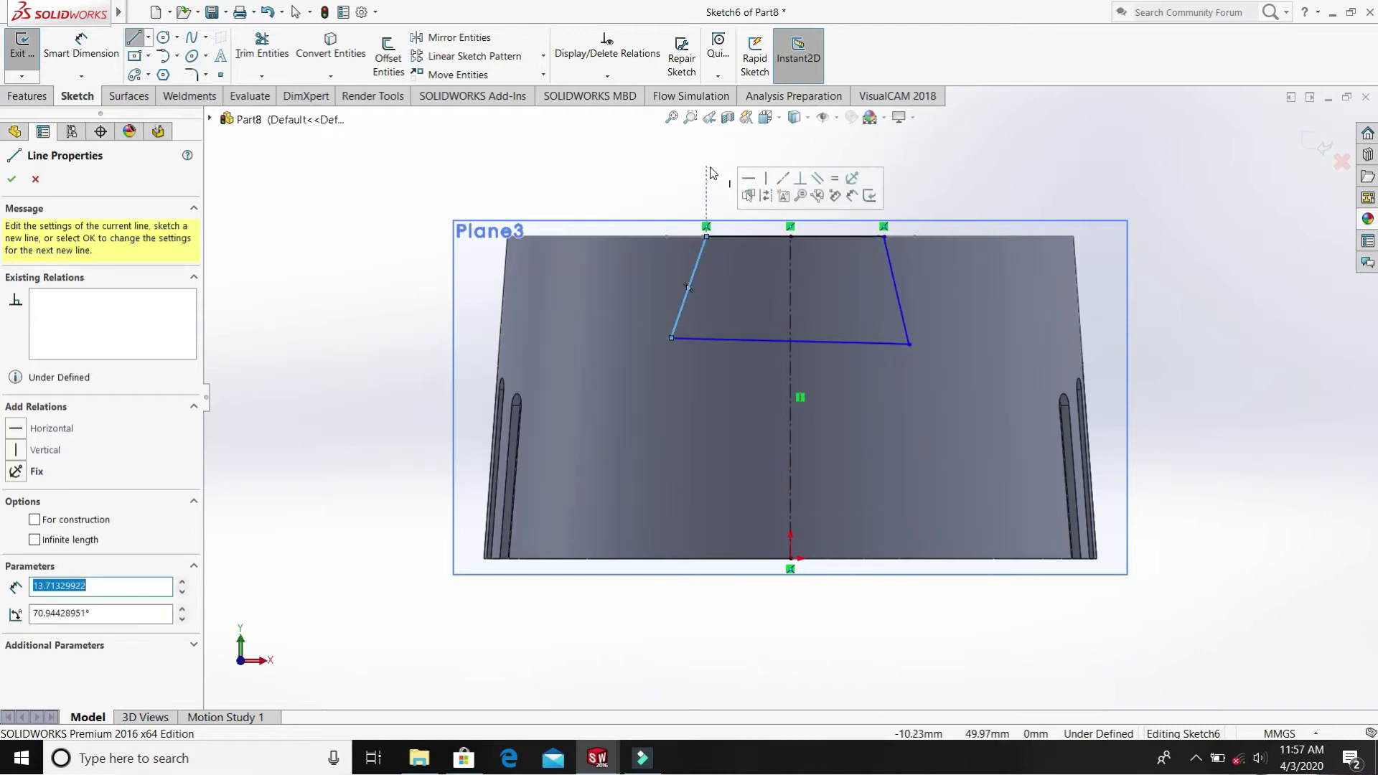
key(Escape)
click(768, 342)
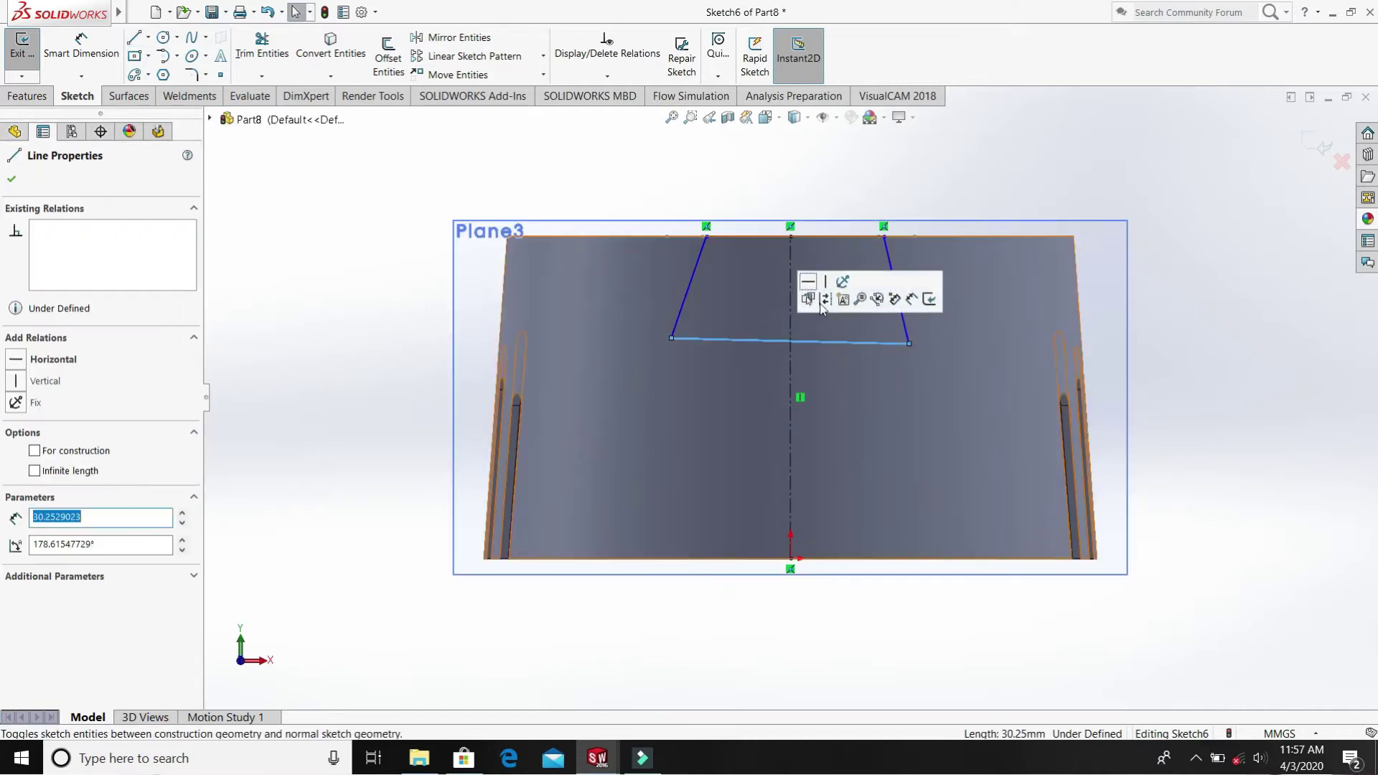
click(807, 282)
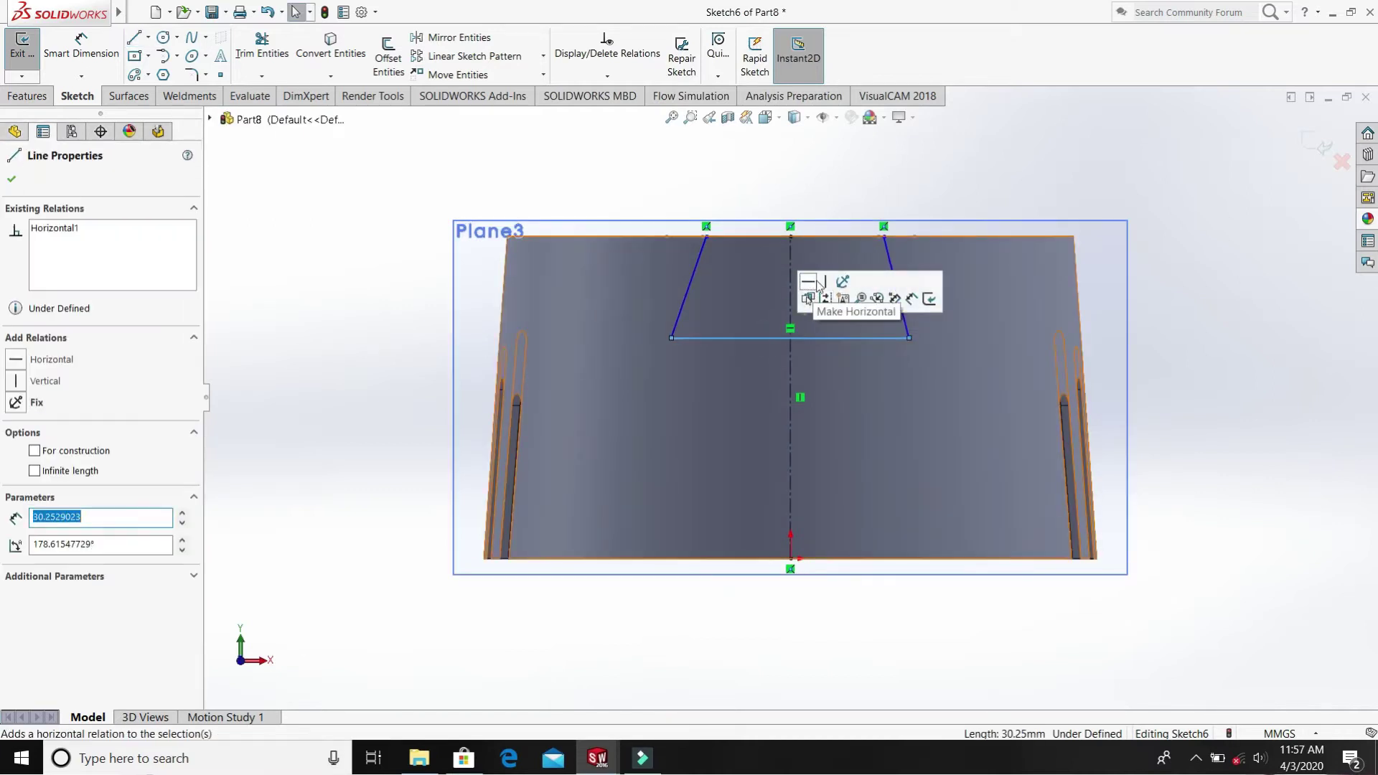
- Make the trapezoid's two slanted sides equal in length
click(693, 277)
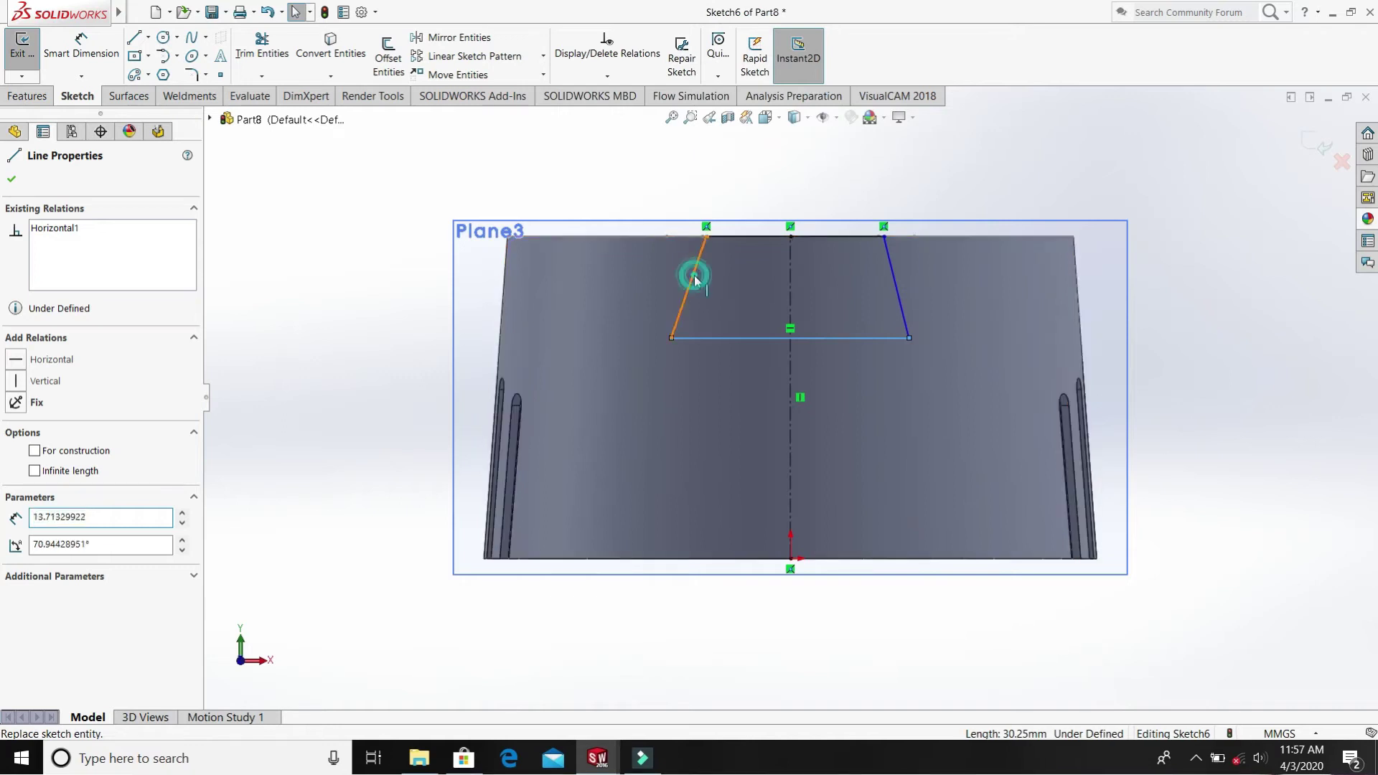
ctrl+click(897, 283)
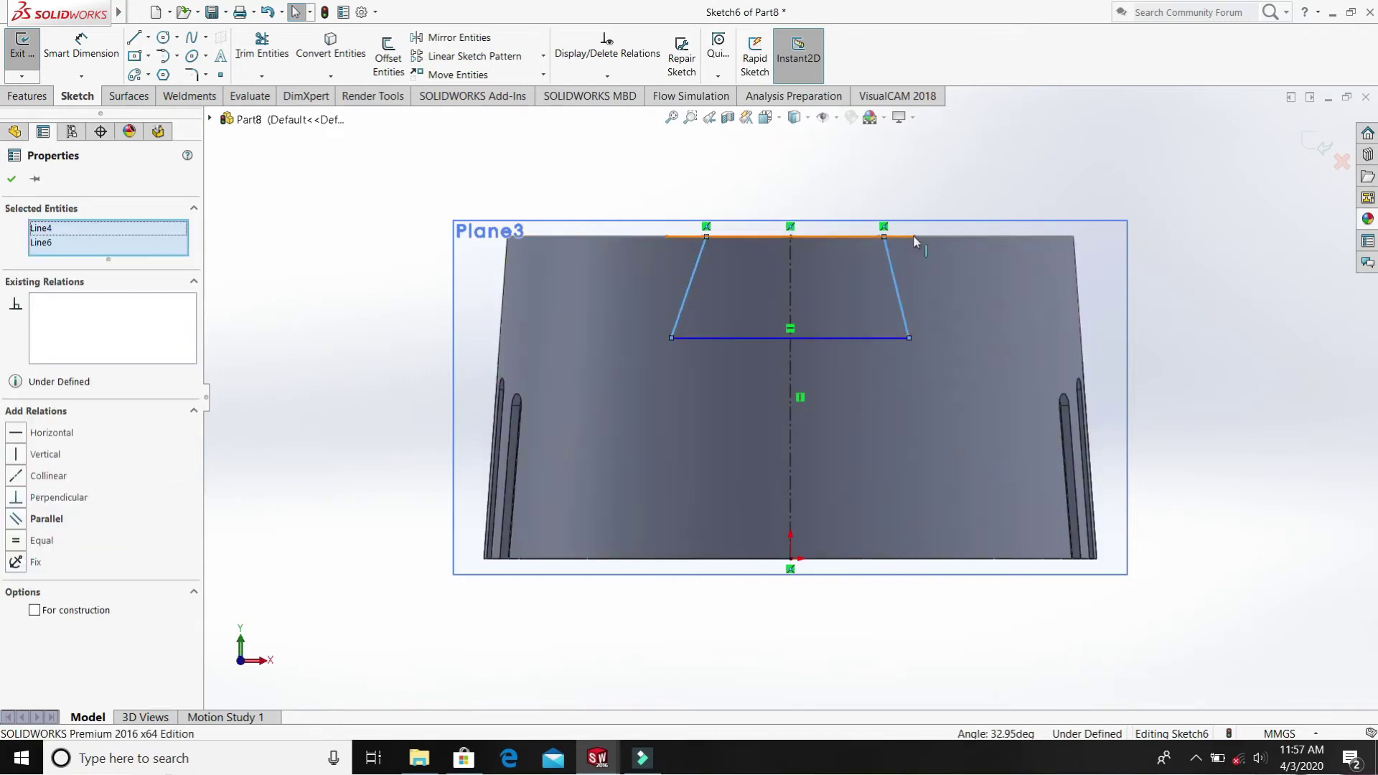
click(41, 544)
click(13, 181)
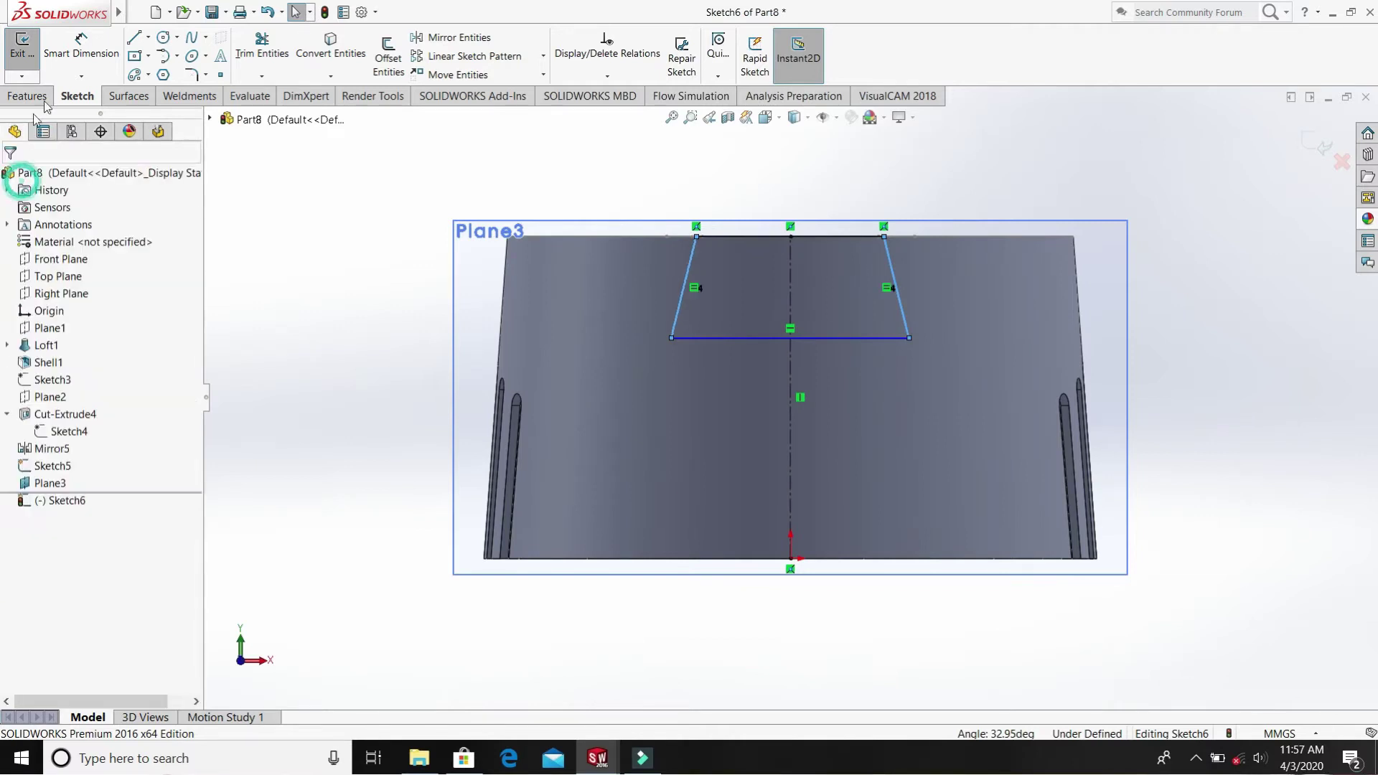
click(81, 45)
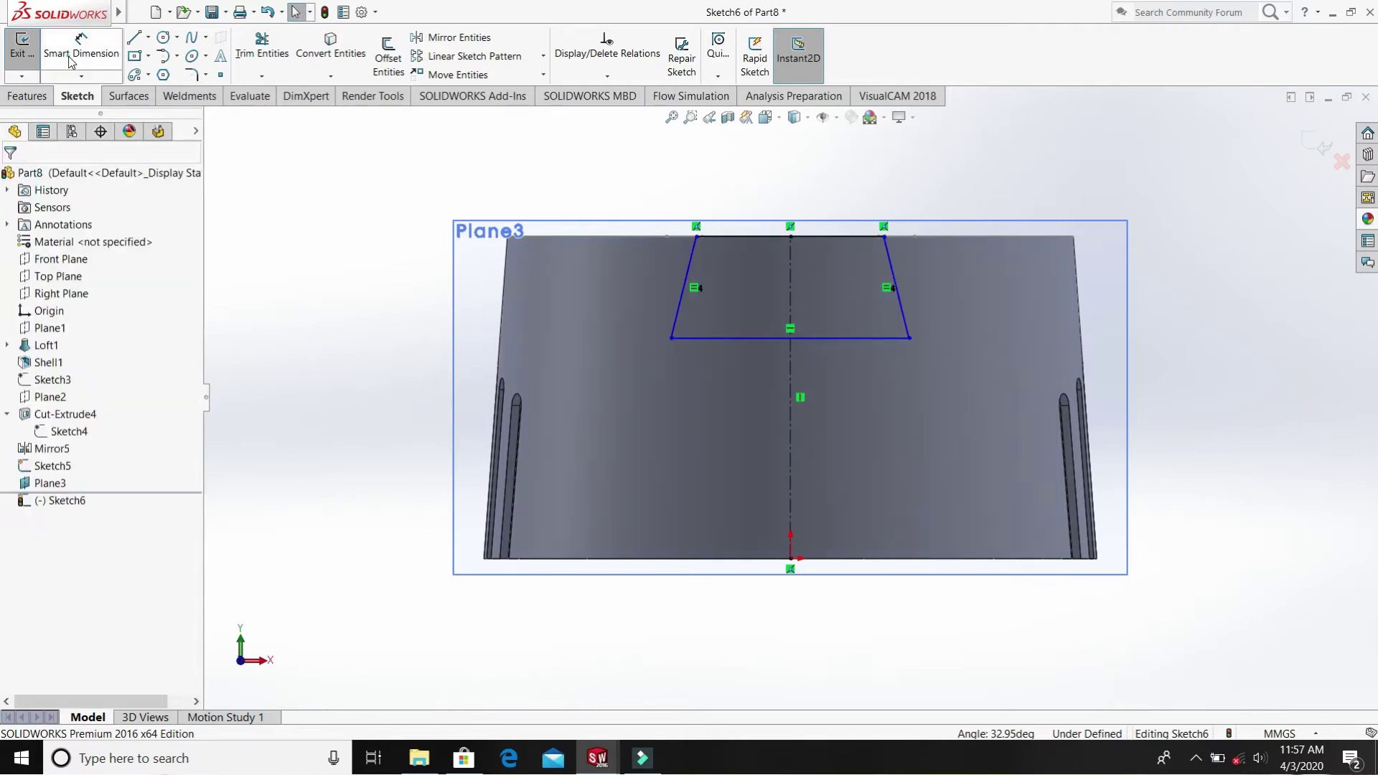
- Dimension the trapezoid: 20 mm top width, 20 mm height, 23 mm bottom width
click(807, 238)
click(781, 148)
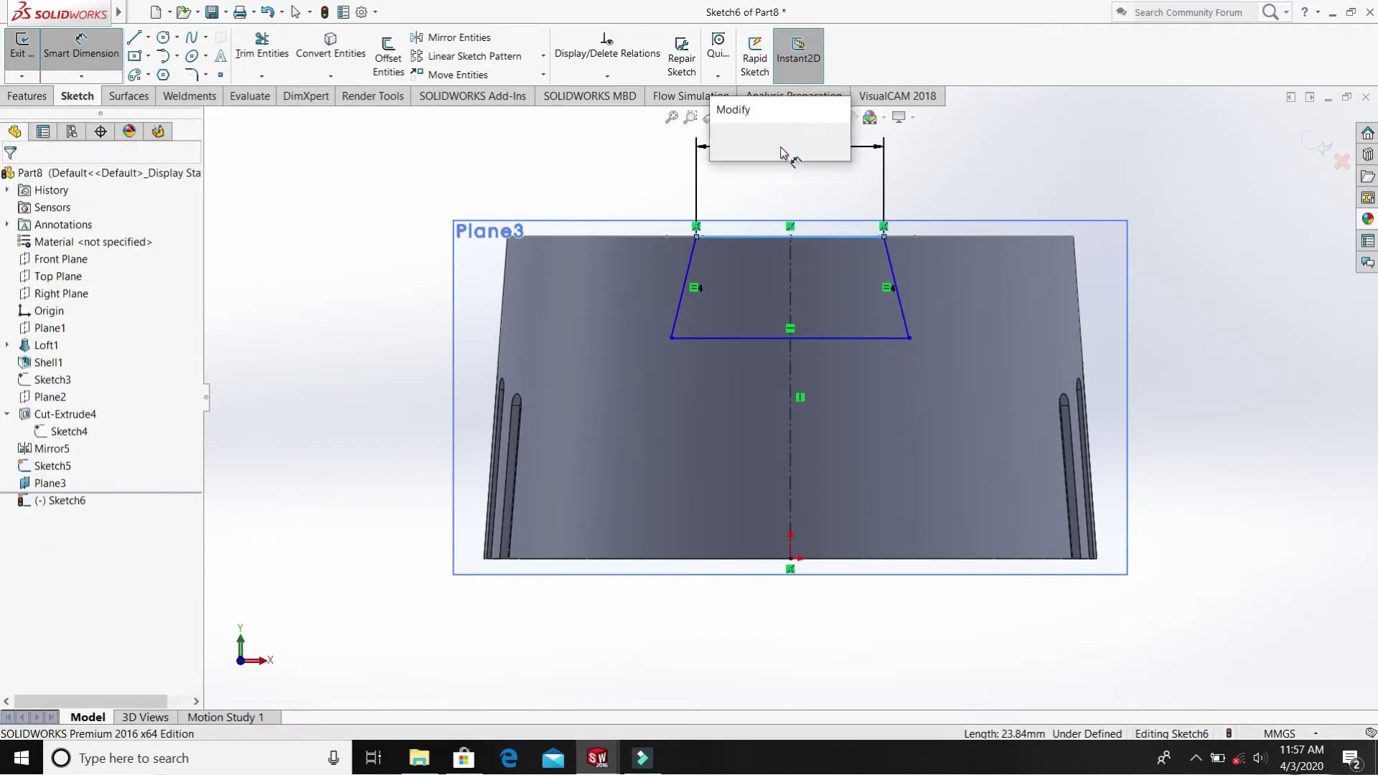
text(20)
key(Return)
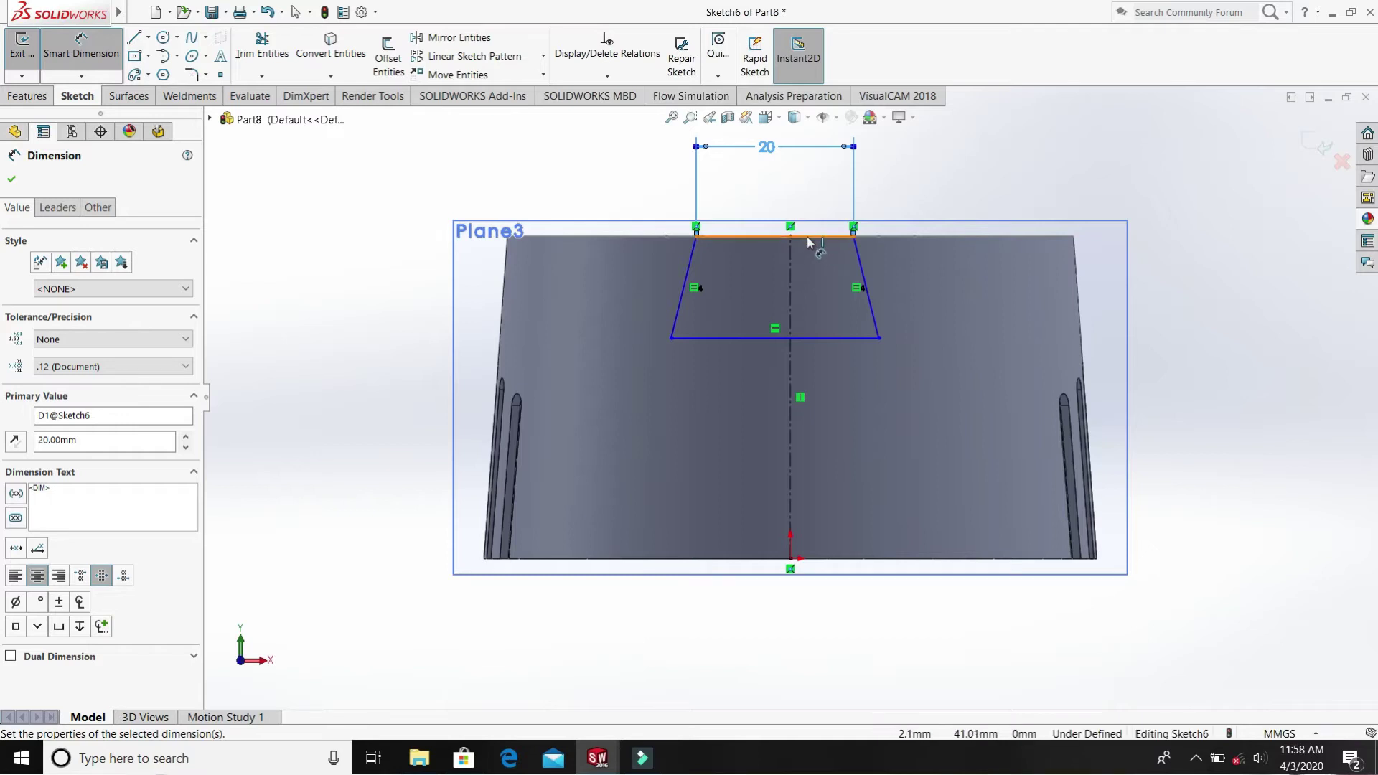
click(840, 337)
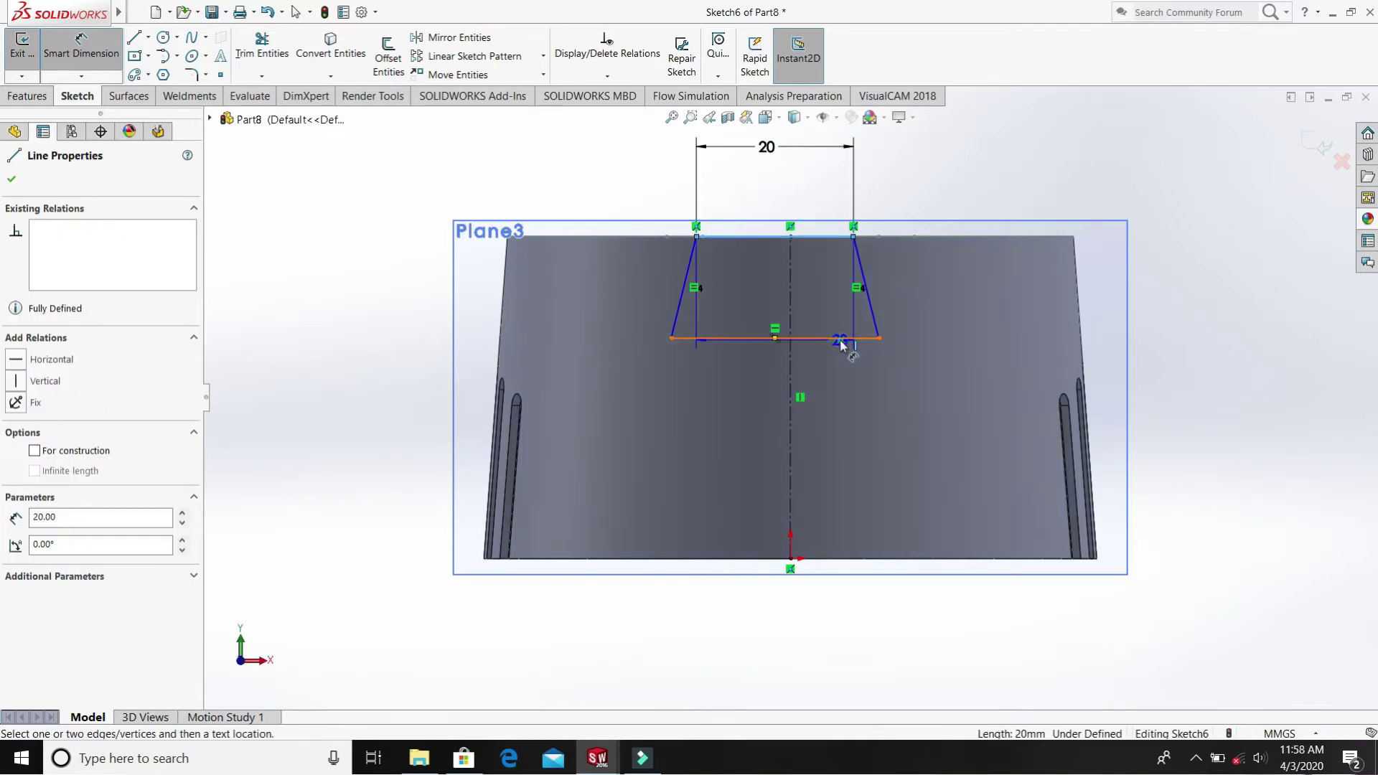
click(1109, 284)
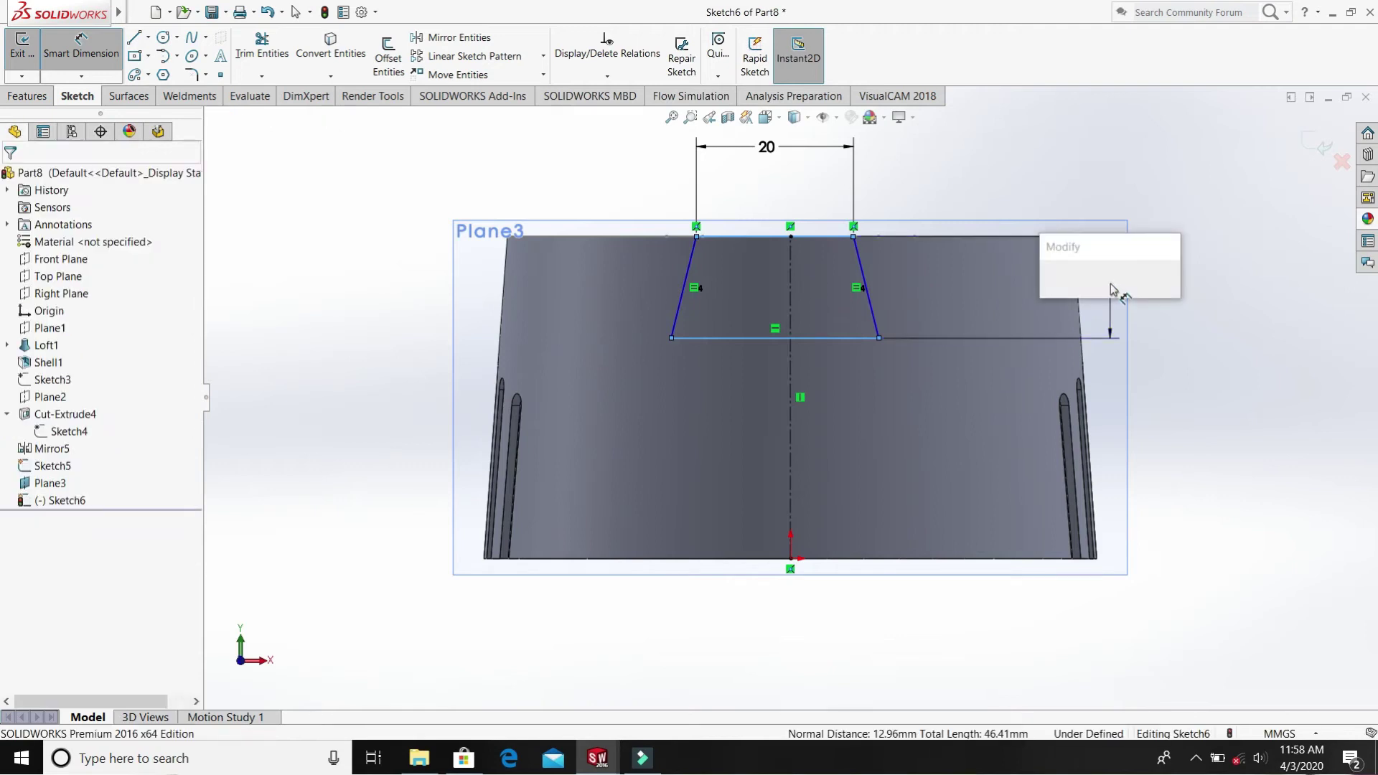
key(Return)
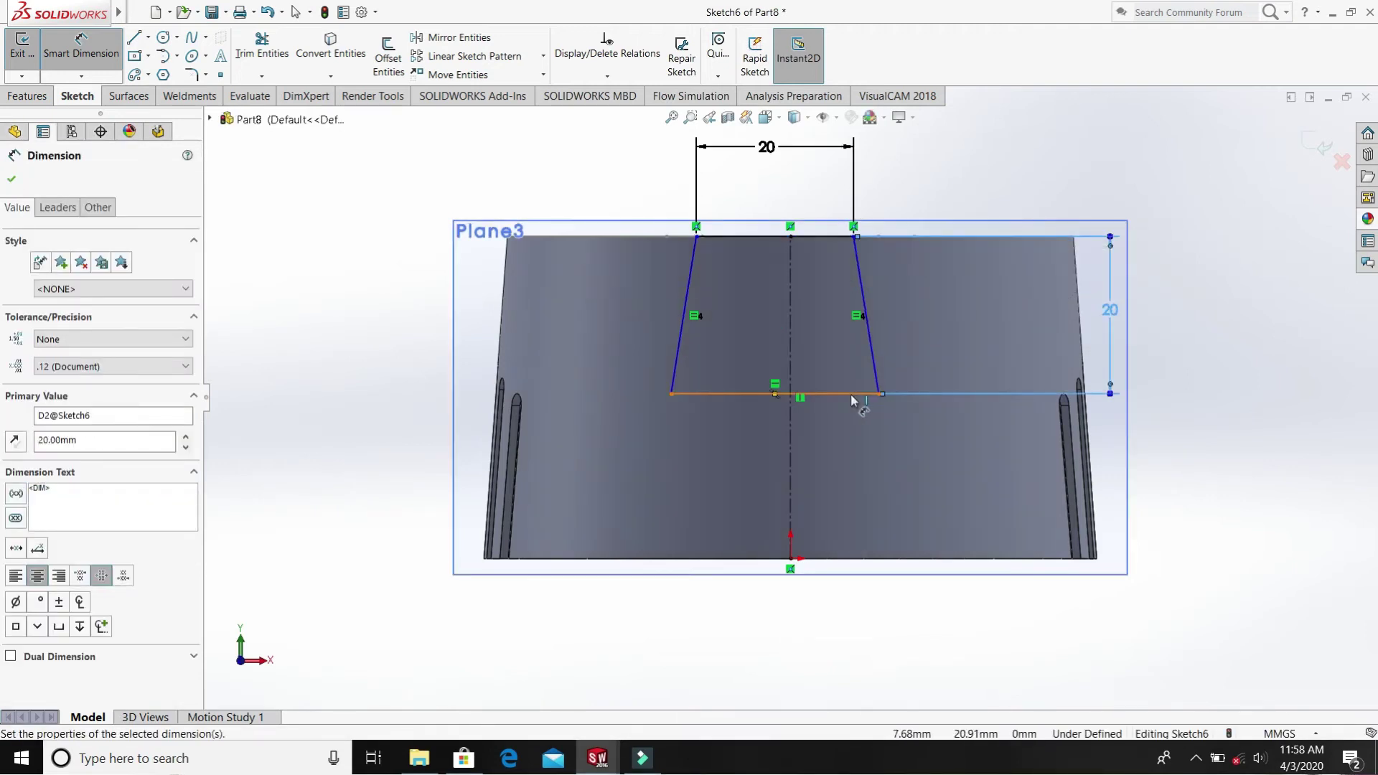
click(851, 394)
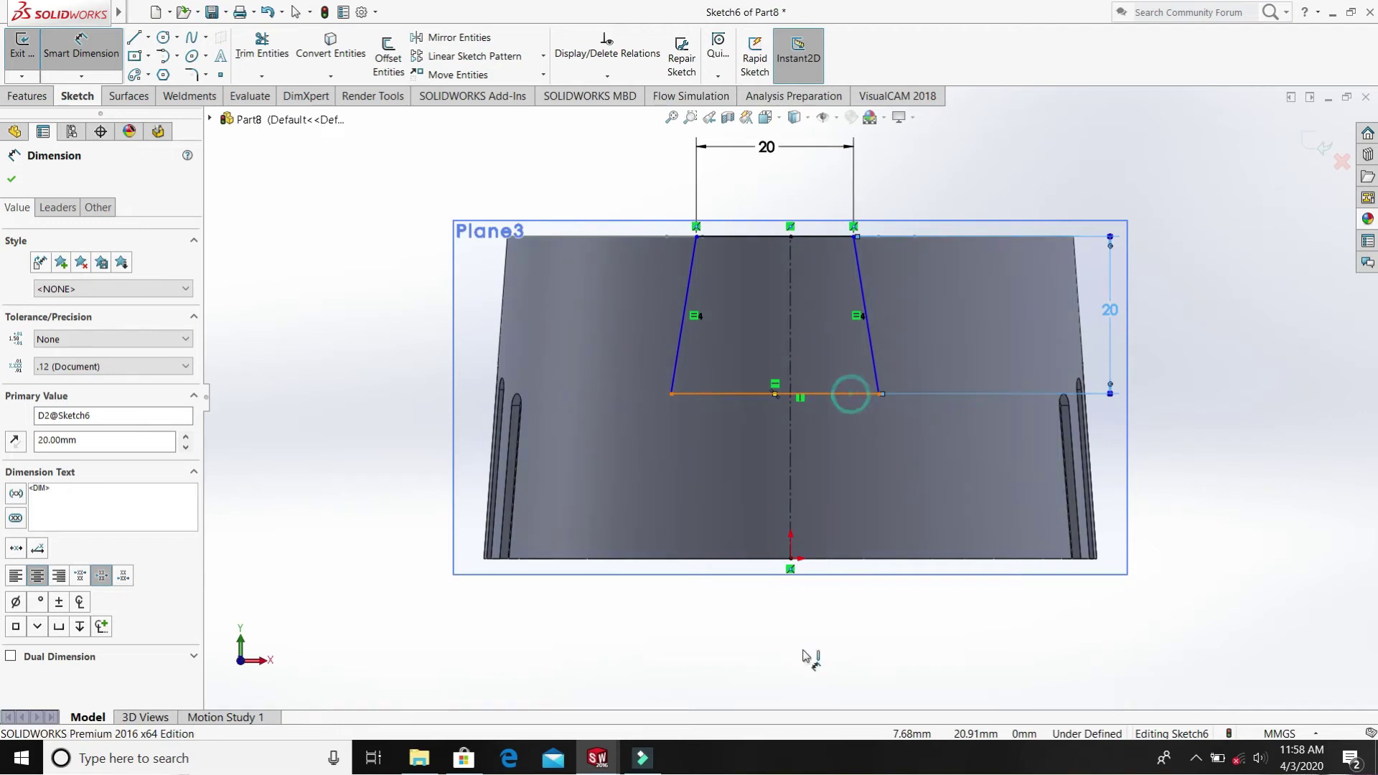
click(809, 674)
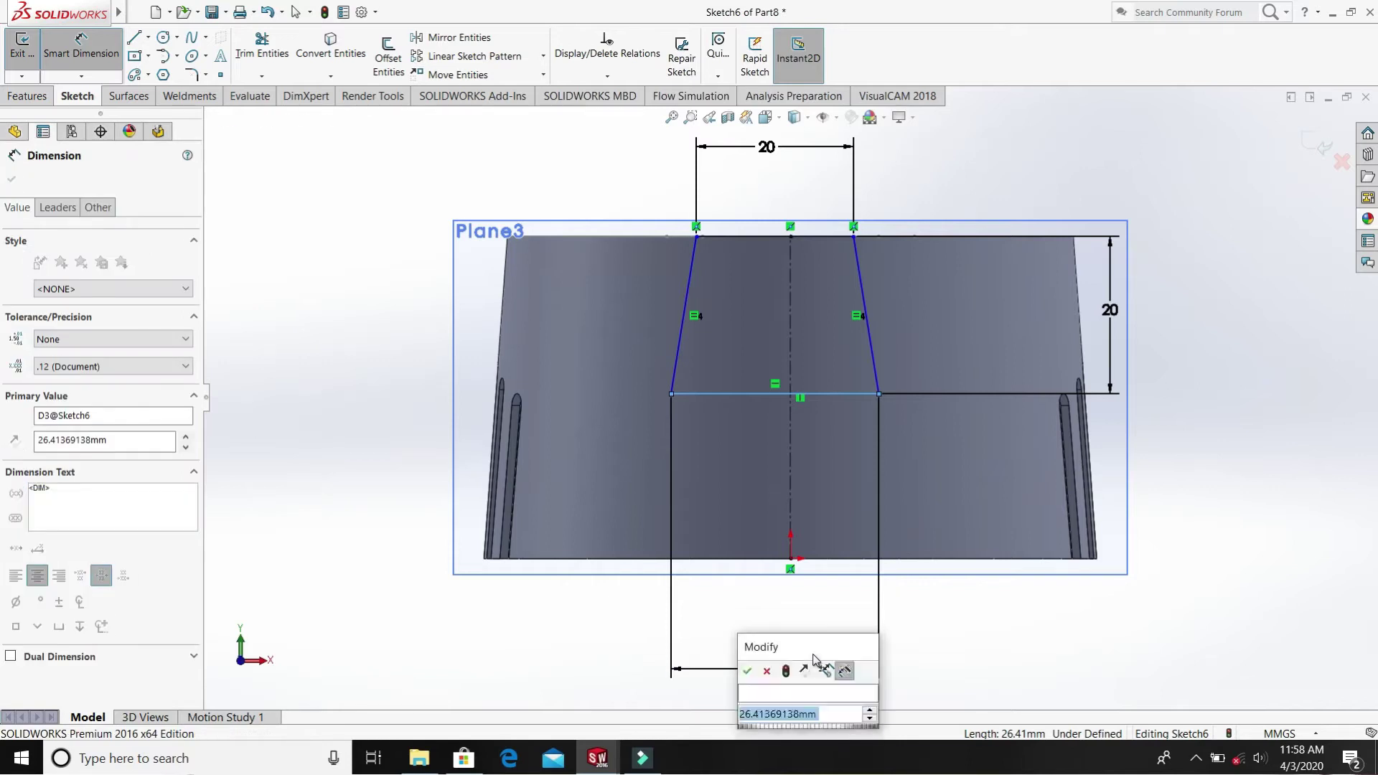
text(23)
key(Return)
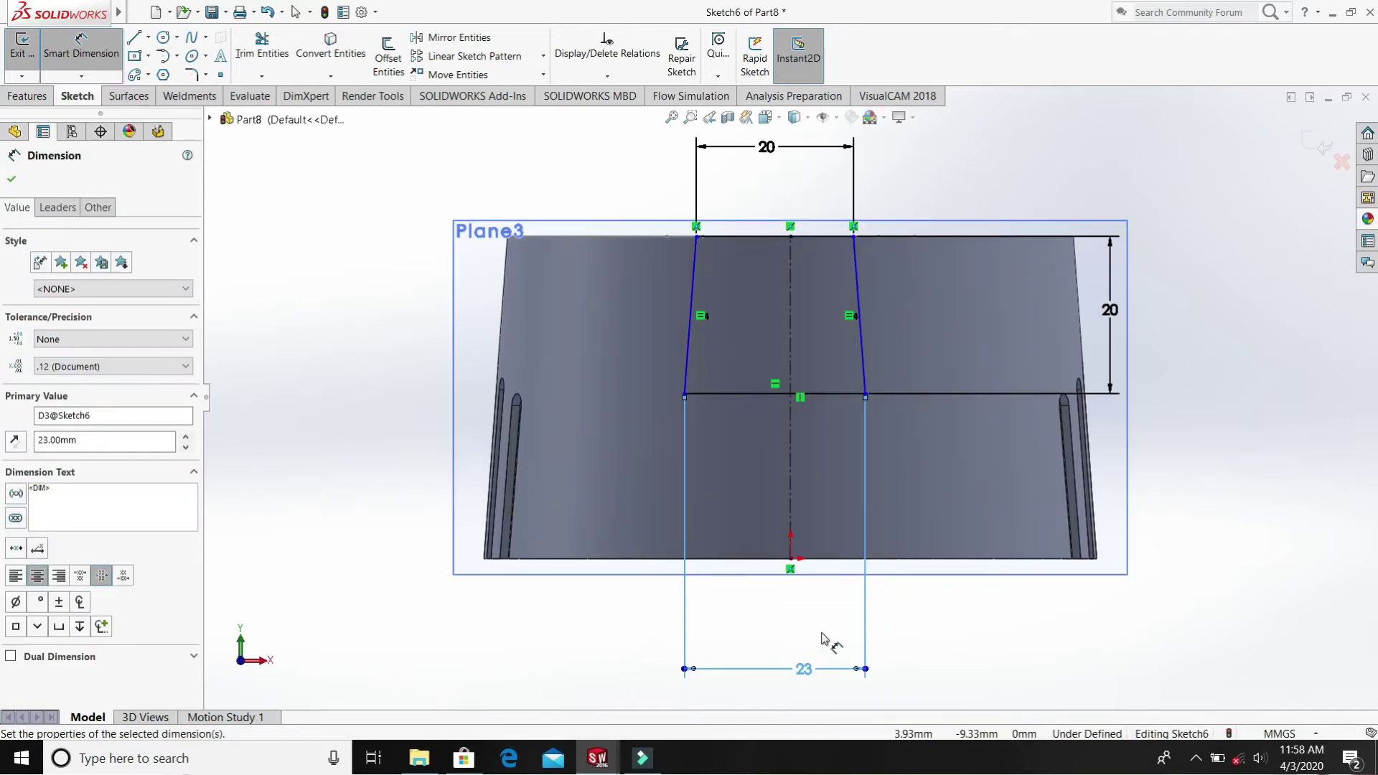
click(12, 180)
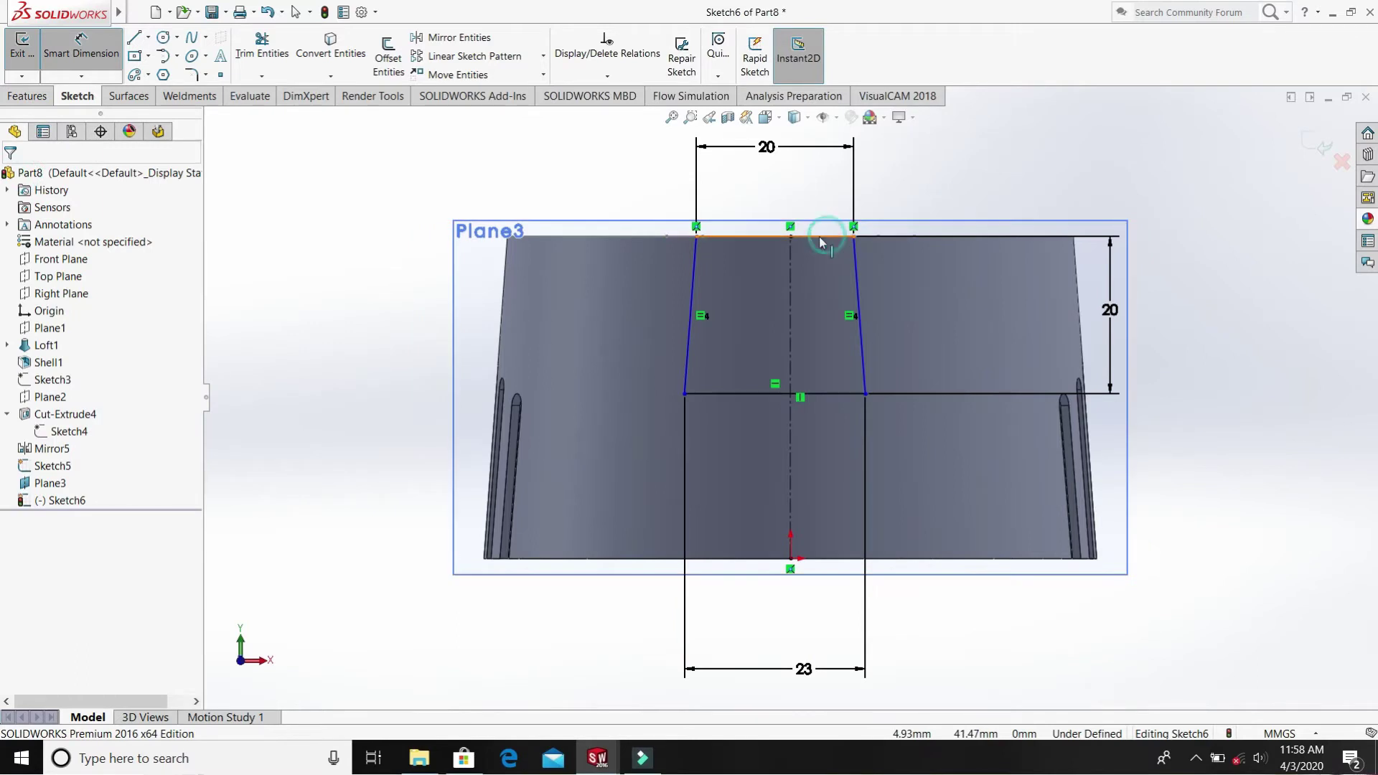
click(789, 238)
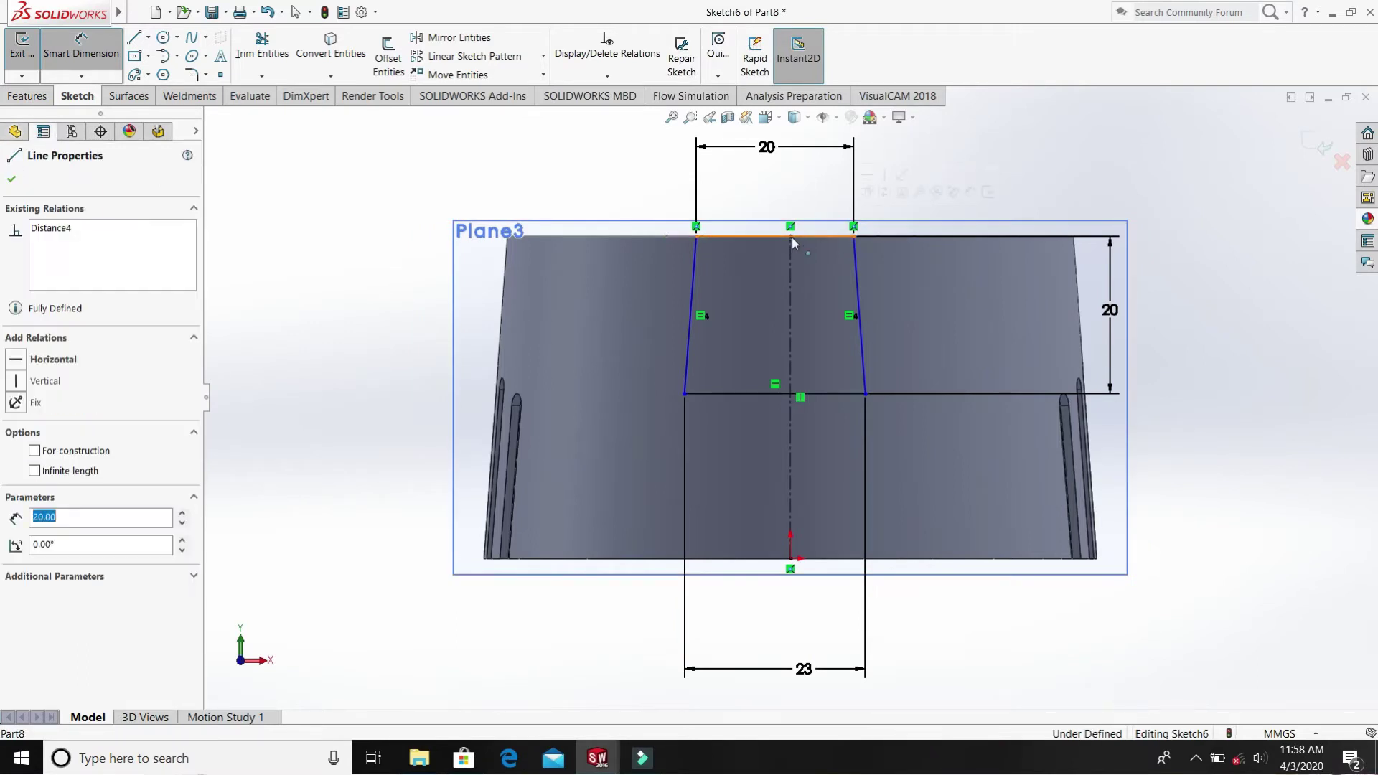
- Add a Midpoint relation centring the top line on the centerline's top endpoint
ctrl+click(792, 239)
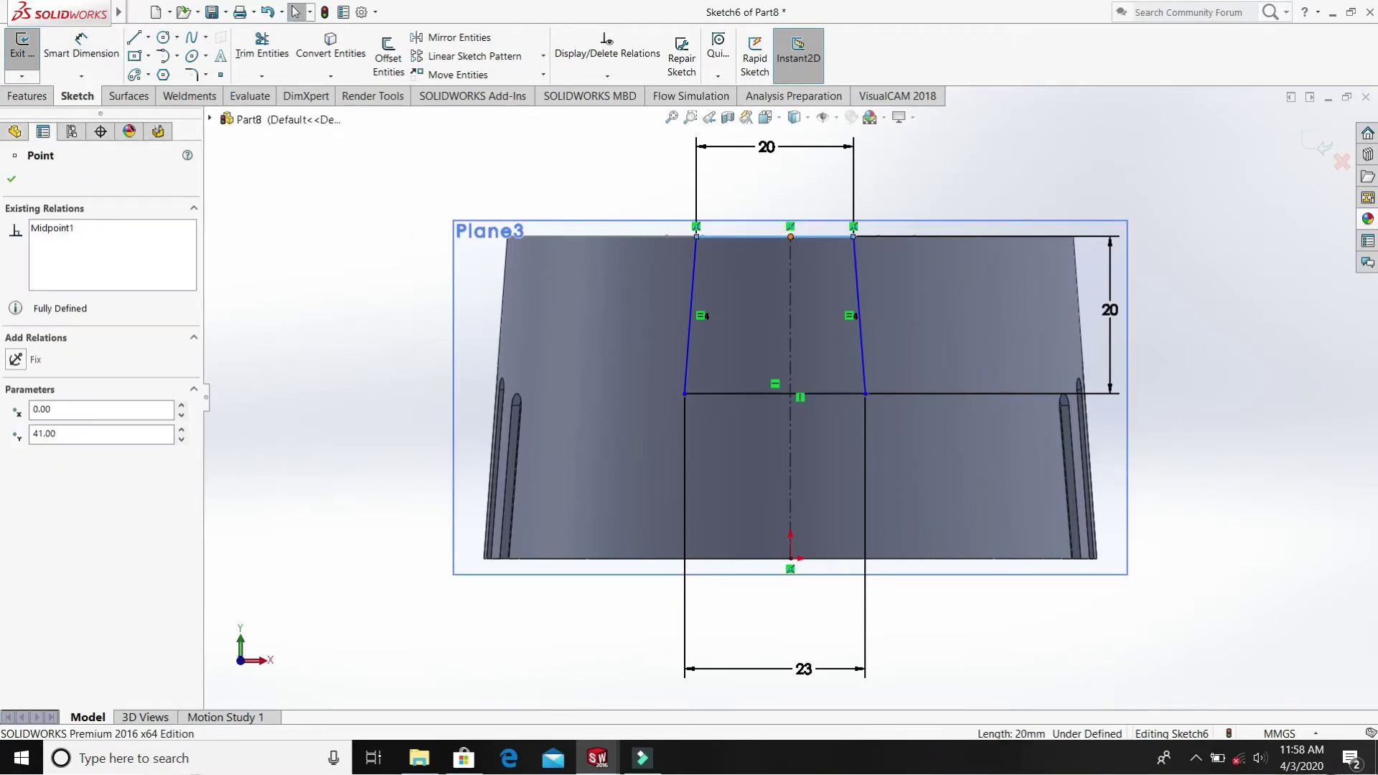
click(65, 438)
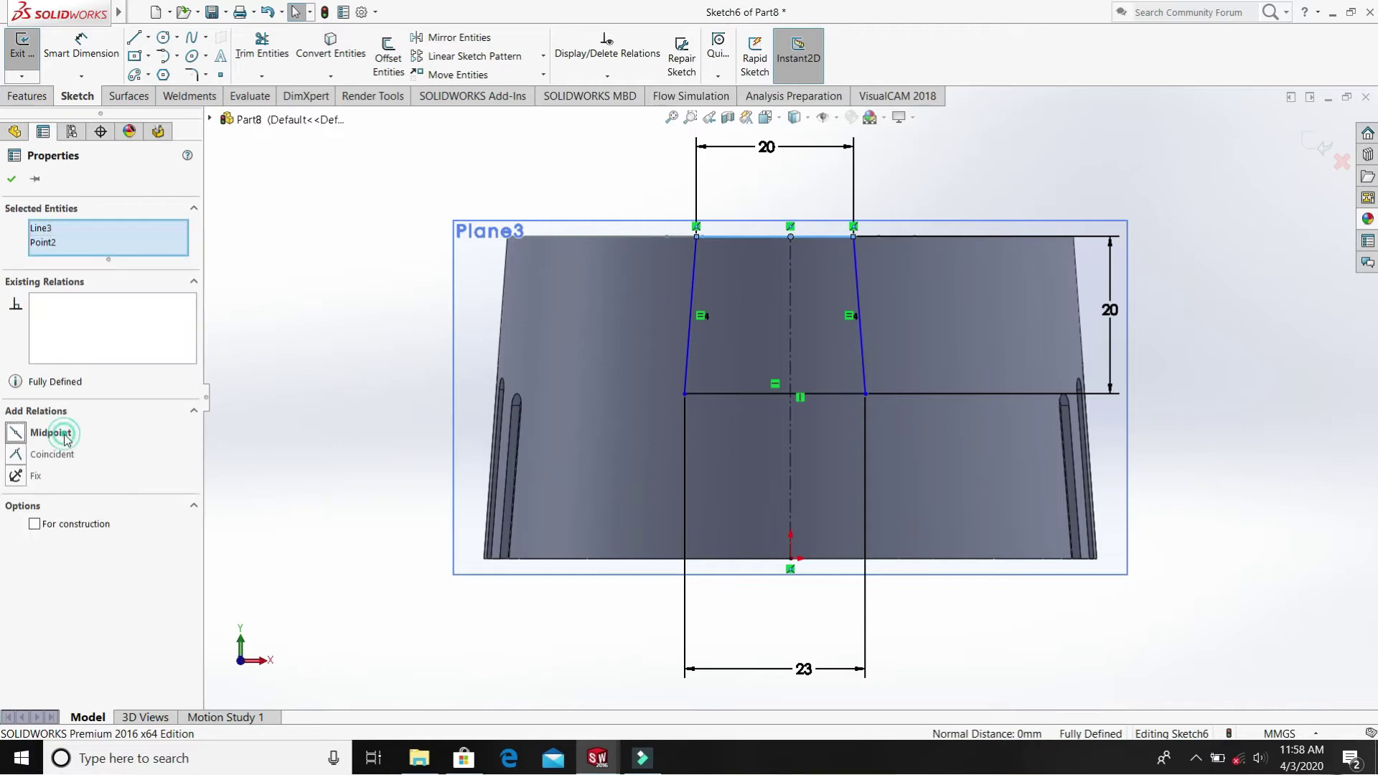
click(11, 181)
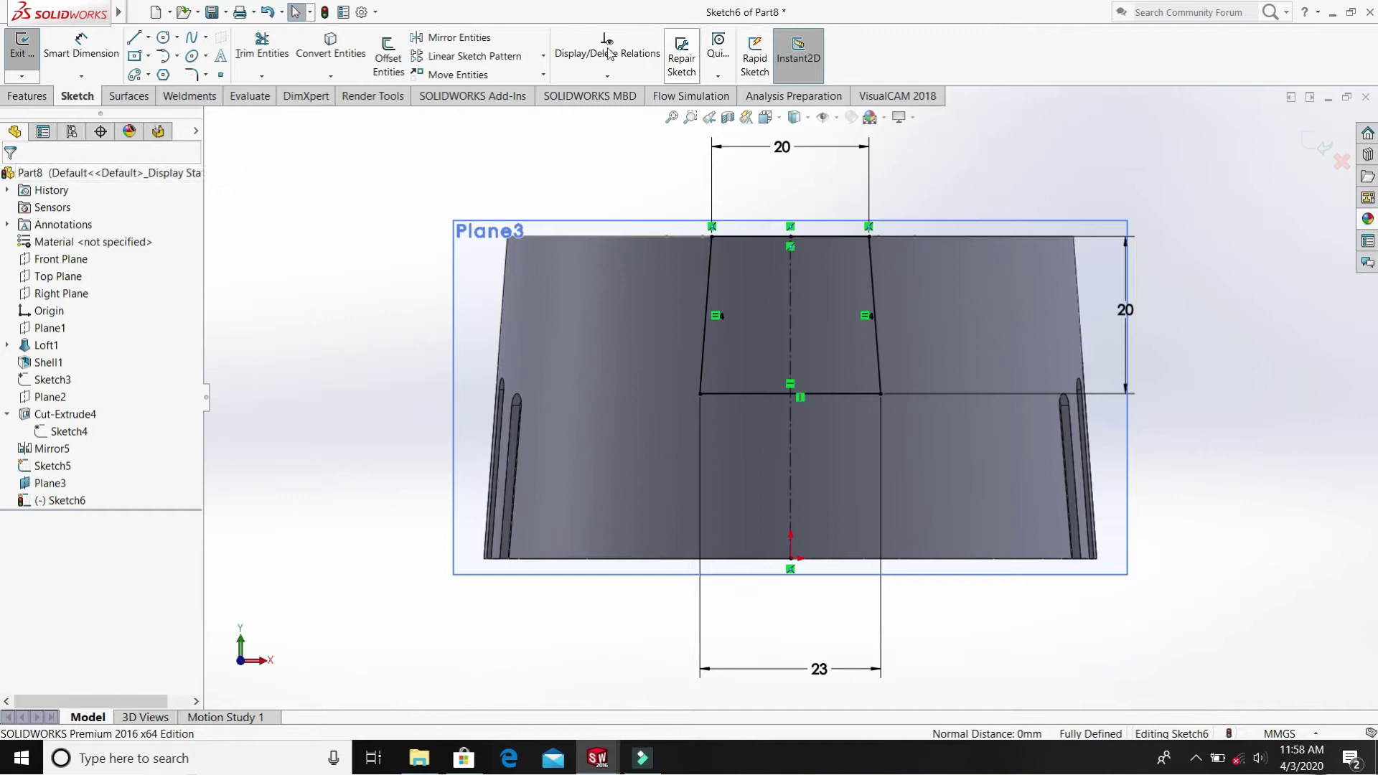
mouse_move(584, 172)
middle_down()
mouse_move(615, 182)
mouse_move(707, 285)
mouse_move(711, 412)
mouse_move(704, 376)
mouse_move(762, 296)
mouse_move(717, 363)
mouse_move(729, 363)
mouse_move(704, 309)
middle_up()
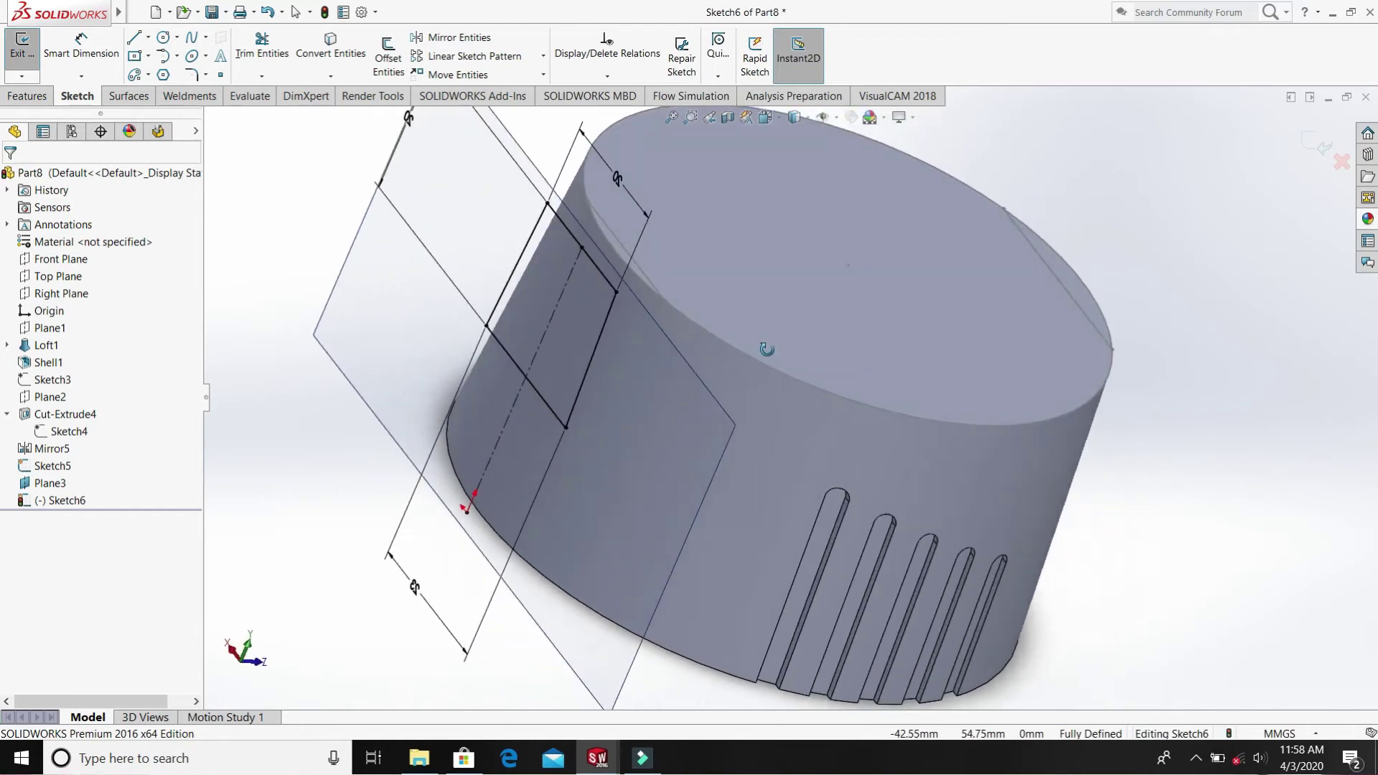
- Start an Extruded Cut from the sketch plane with end condition Offset From Surface
click(22, 105)
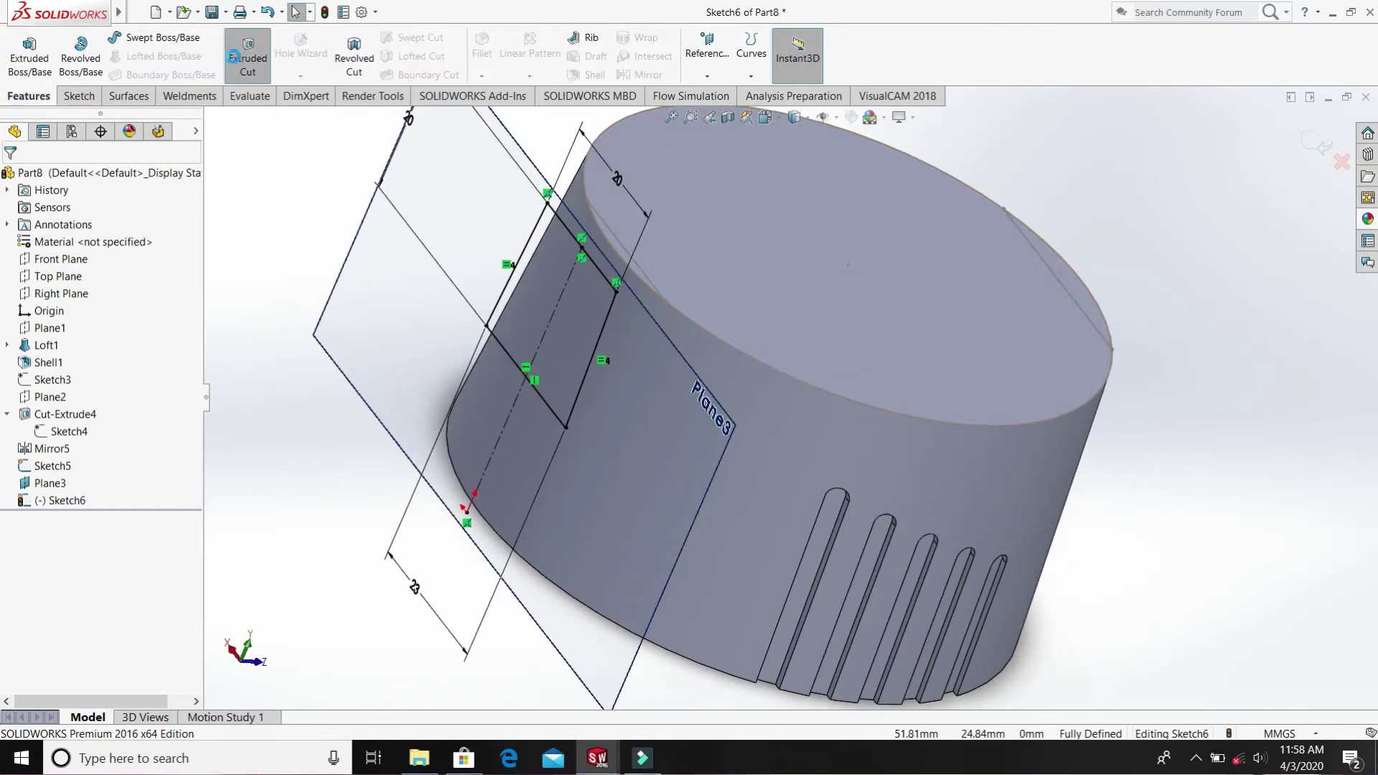
click(234, 56)
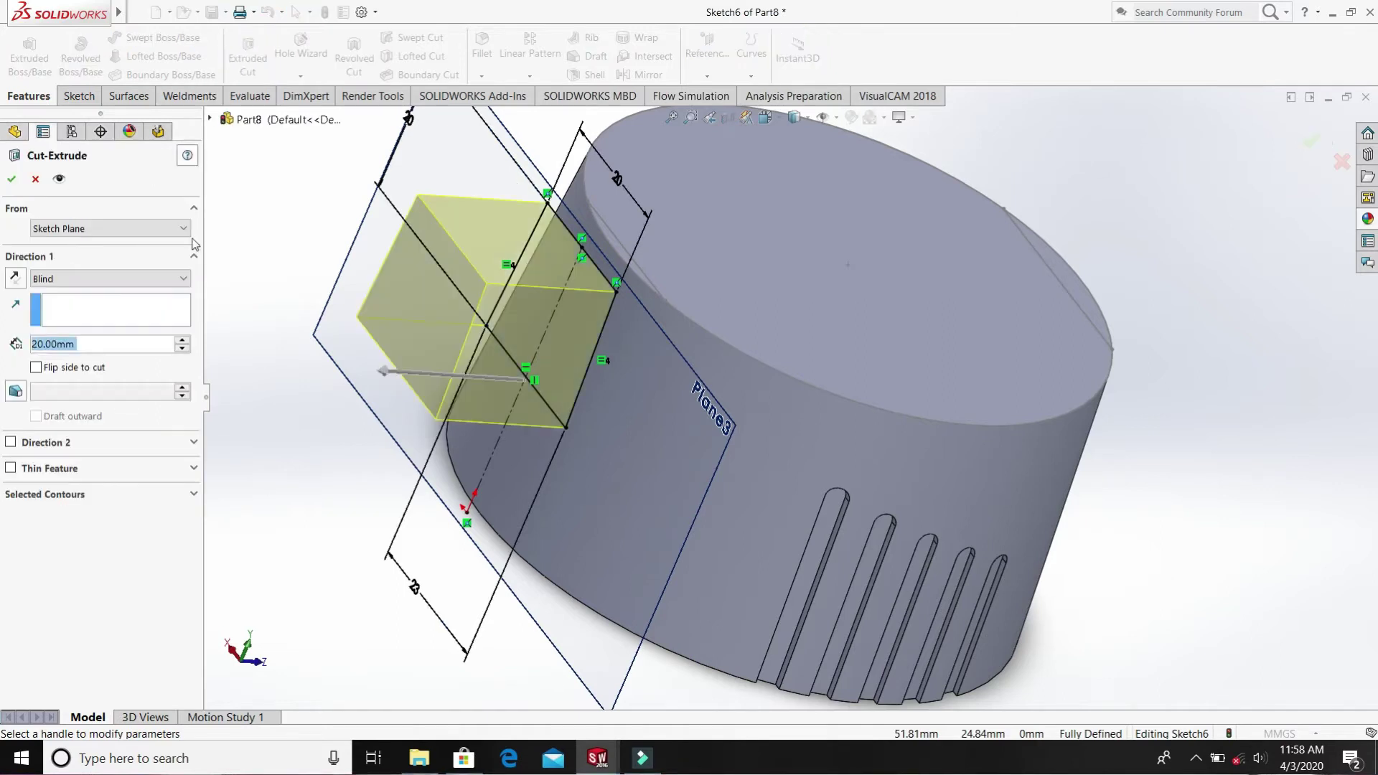
click(147, 228)
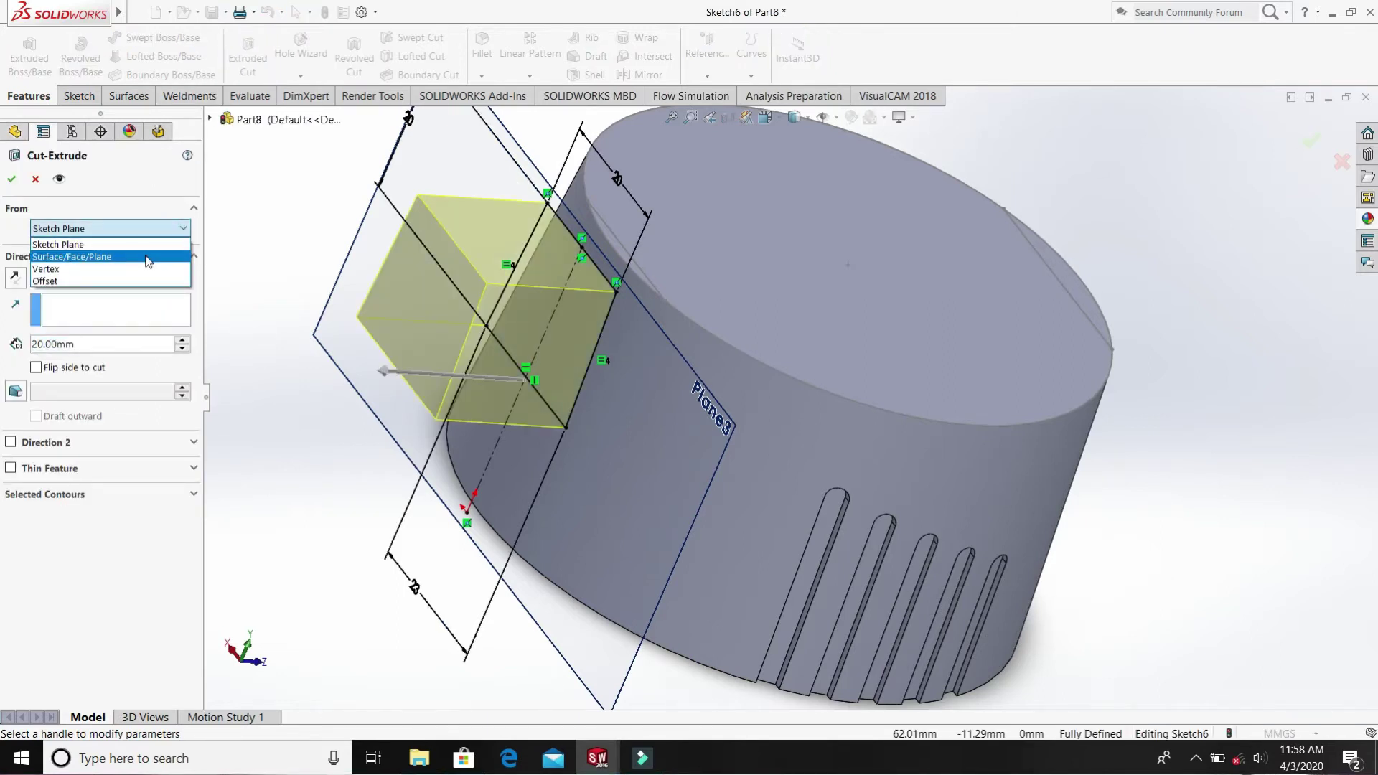
click(107, 247)
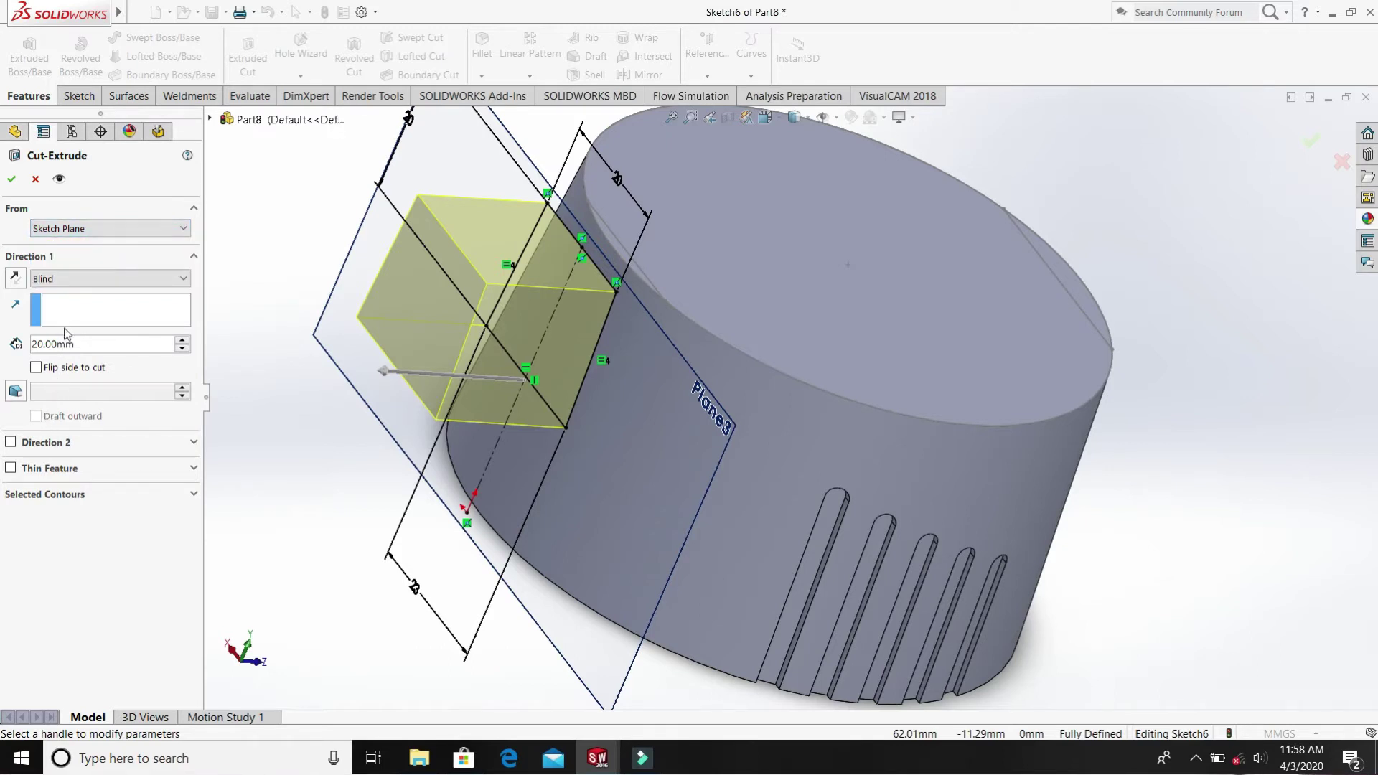
click(82, 280)
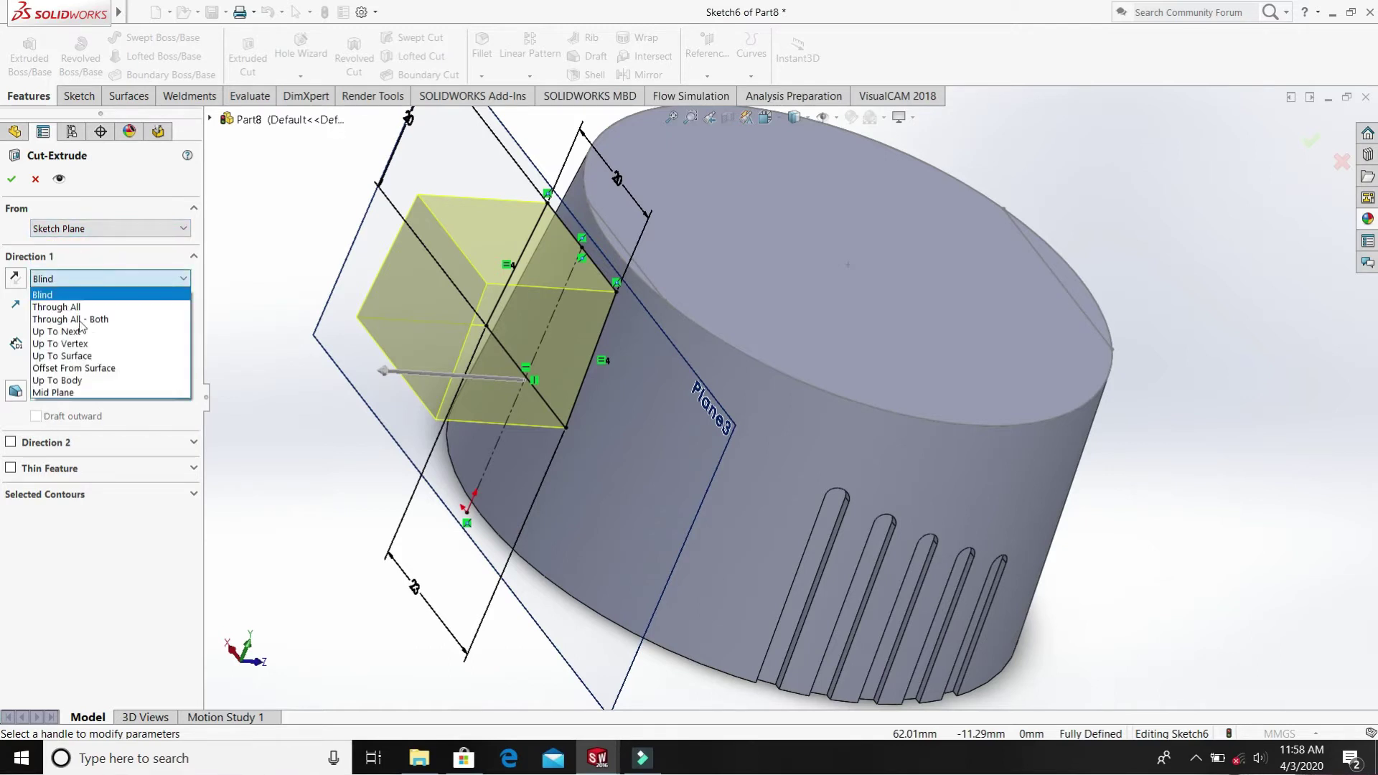
click(92, 370)
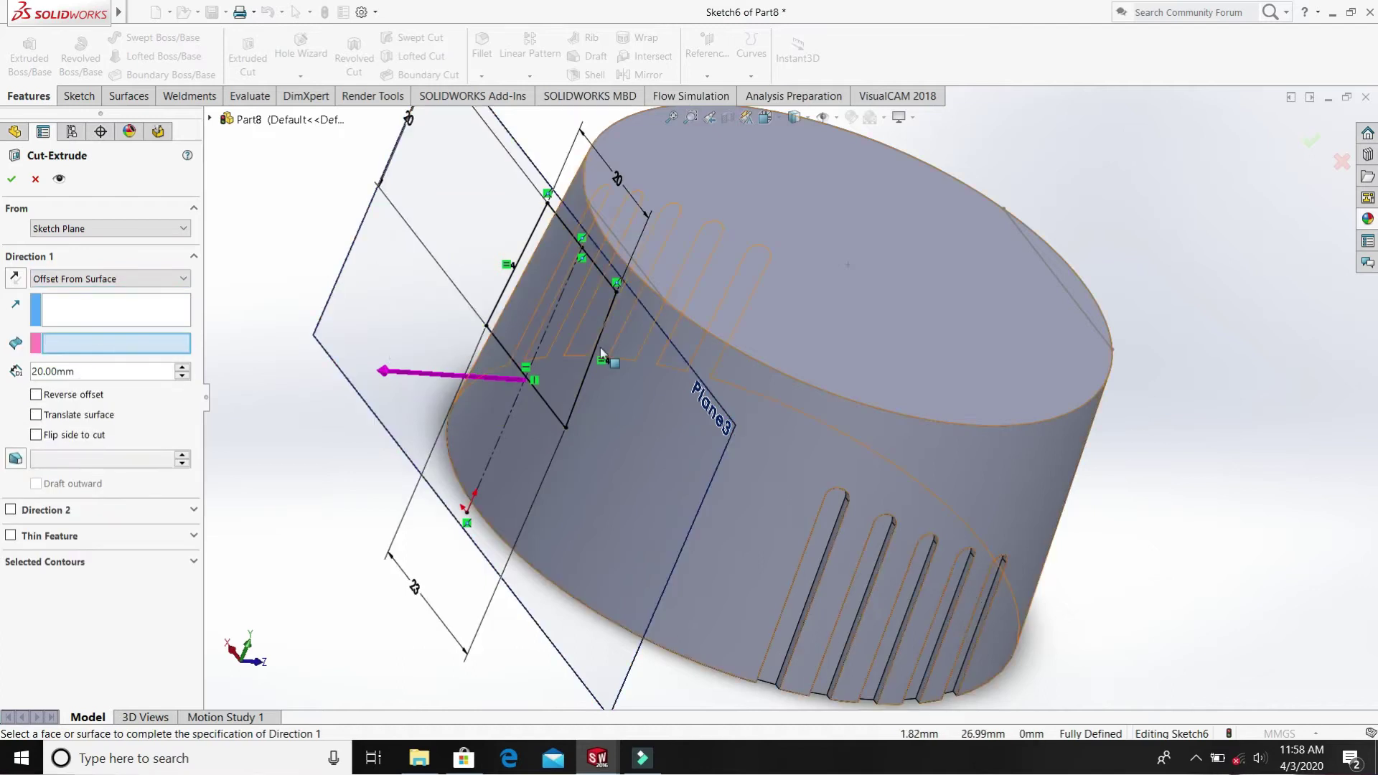
- Offset the cut 2 mm from the knob's curved outer face and apply it
click(635, 439)
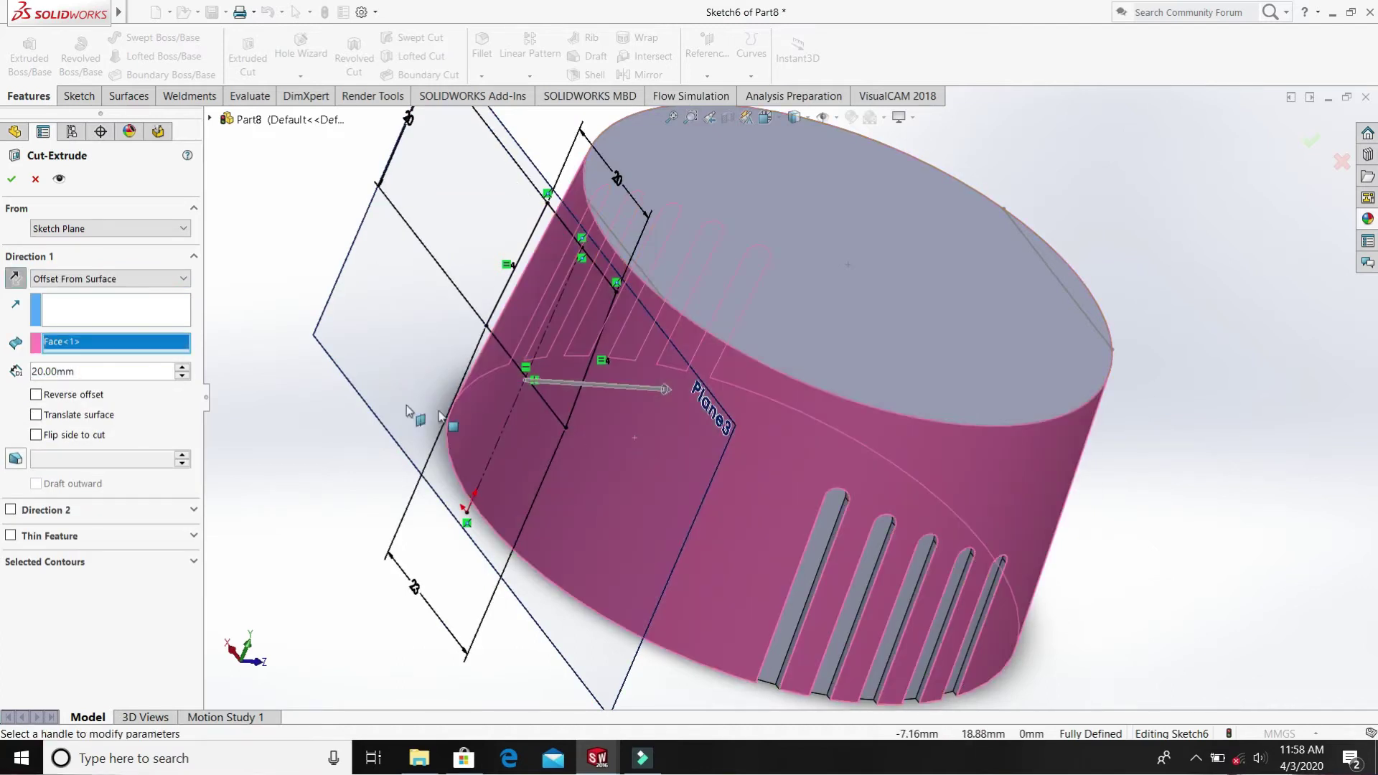
drag(94, 372, 2, 368)
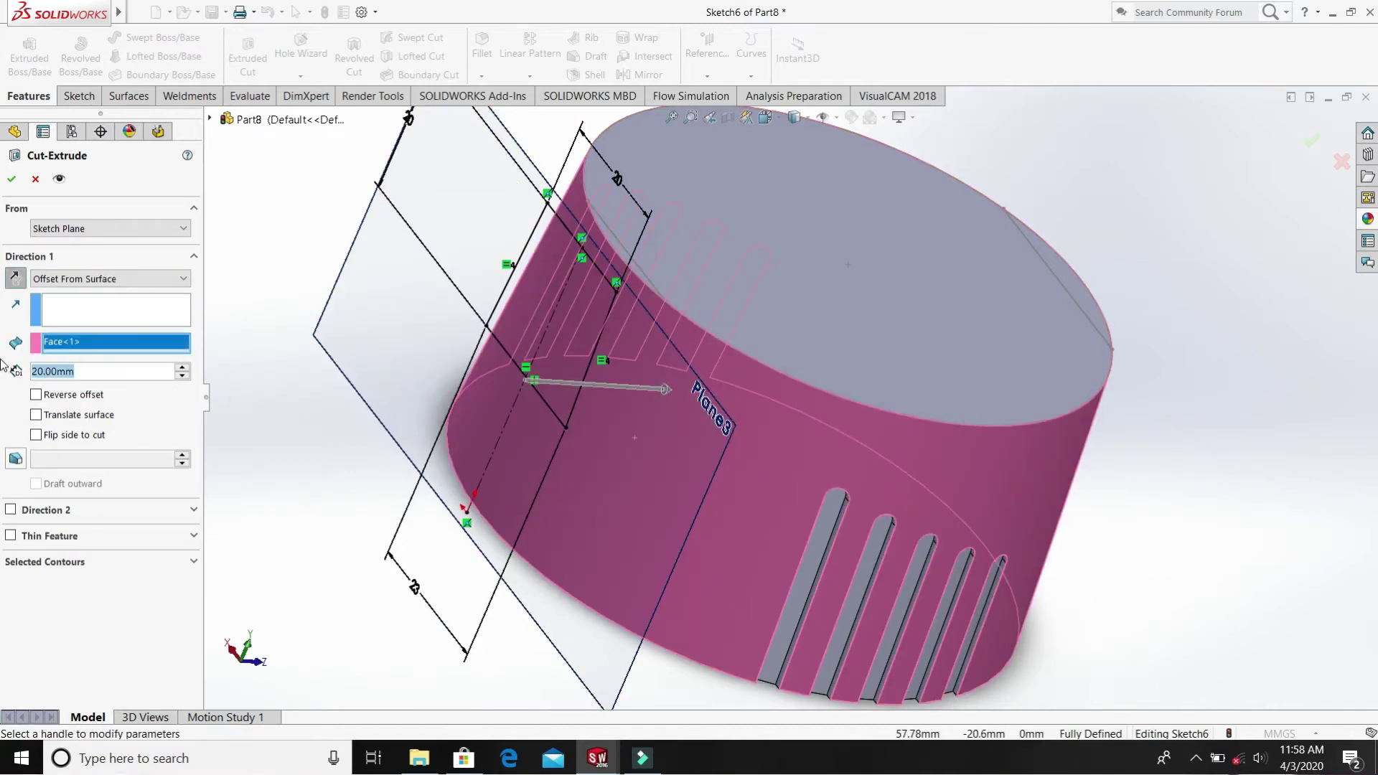
text(2)
key(Return)
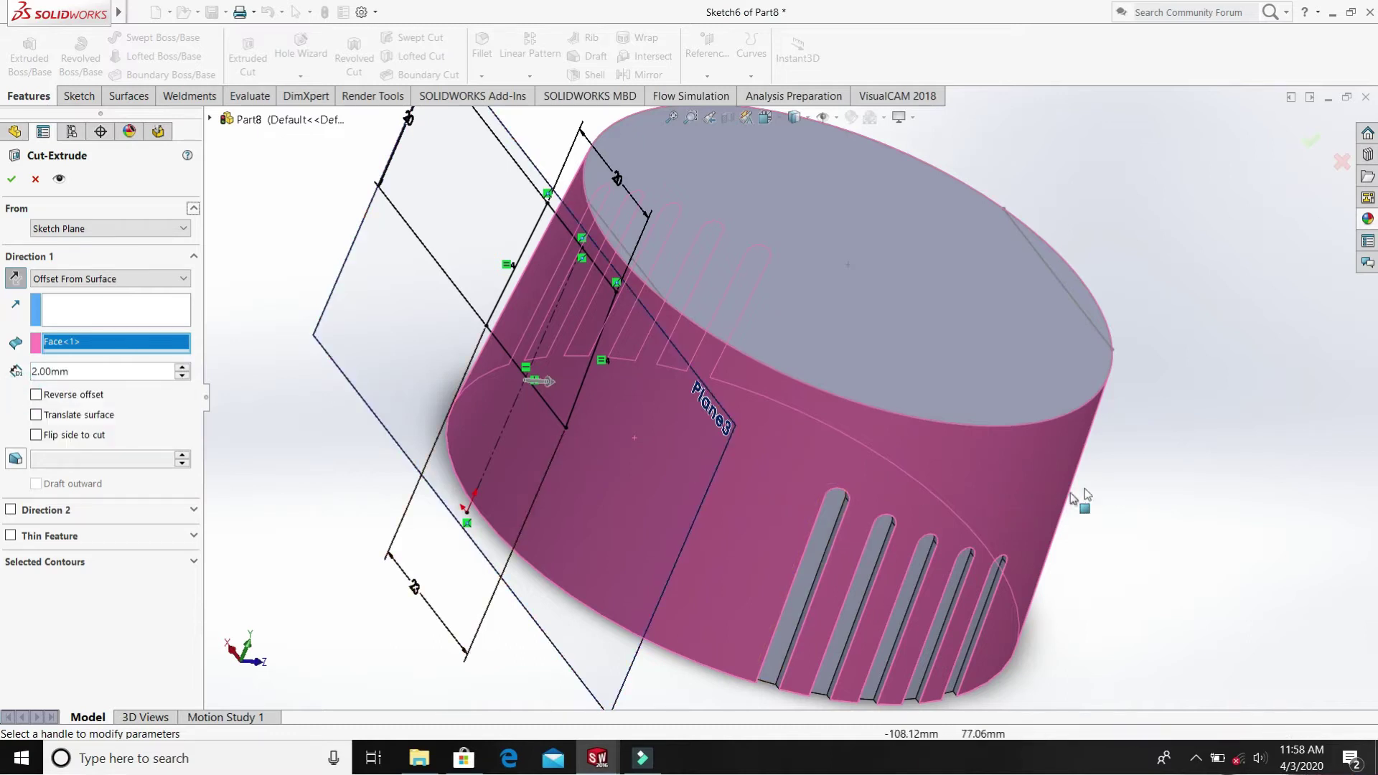
mouse_move(1118, 459)
middle_down()
mouse_move(523, 385)
mouse_move(495, 398)
middle_up()
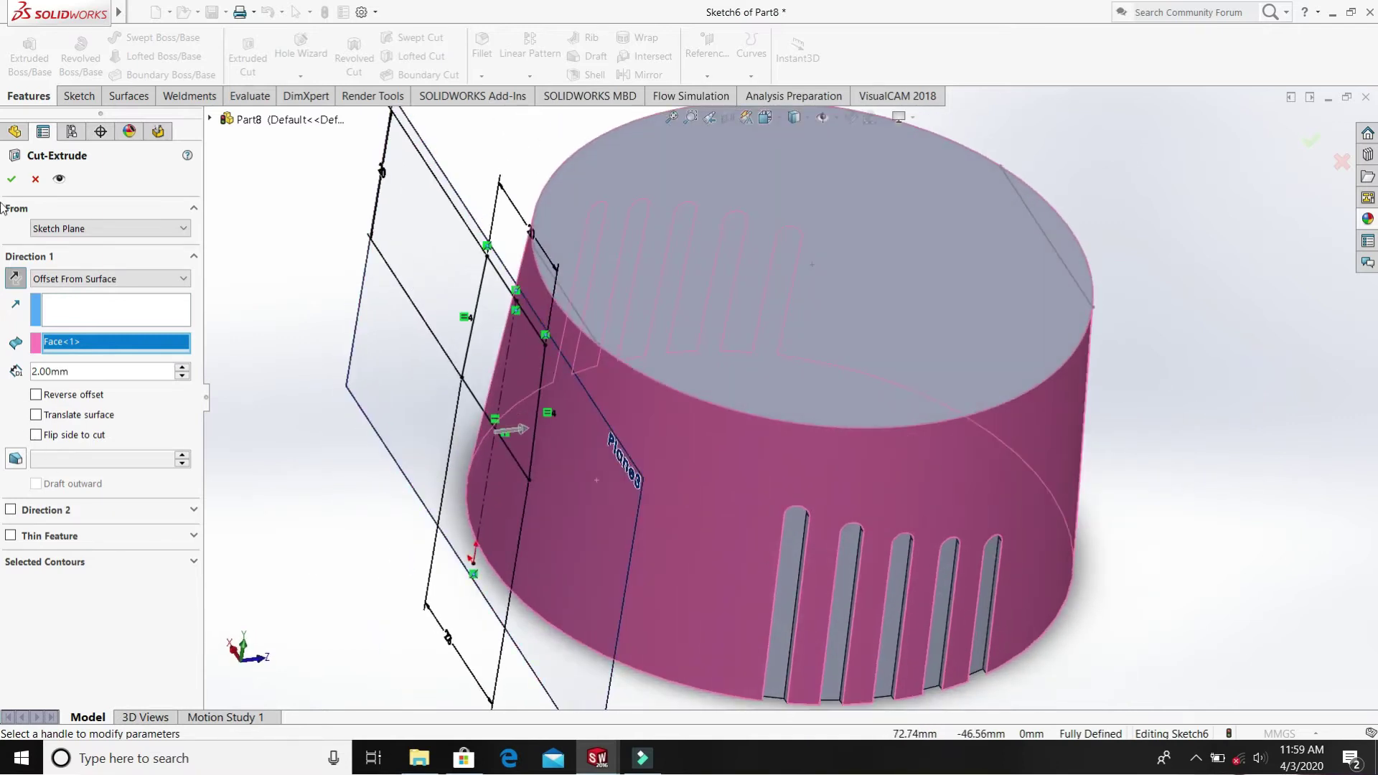
click(12, 179)
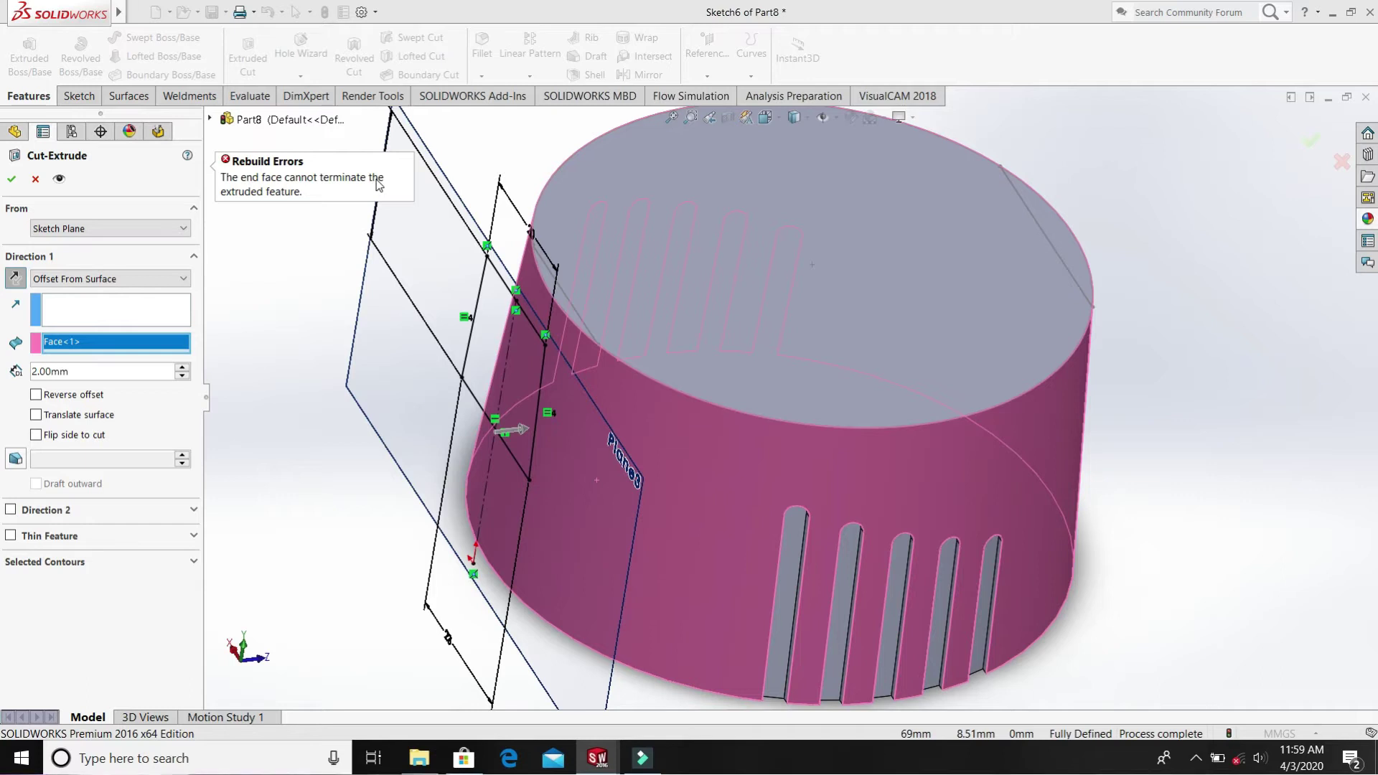
scroll(311, 486, up, 3)
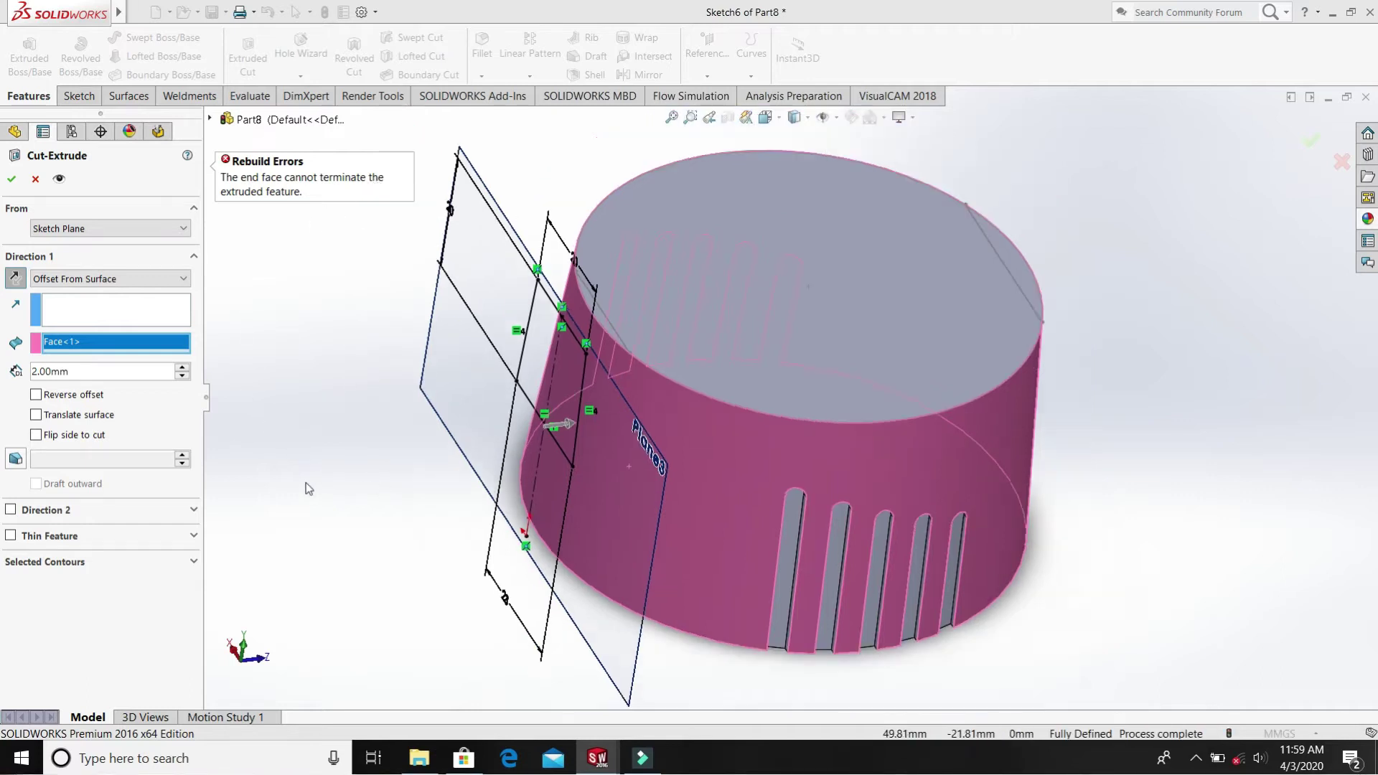
mouse_move(418, 554)
middle_down()
mouse_move(433, 572)
mouse_move(369, 572)
mouse_move(364, 537)
middle_up()
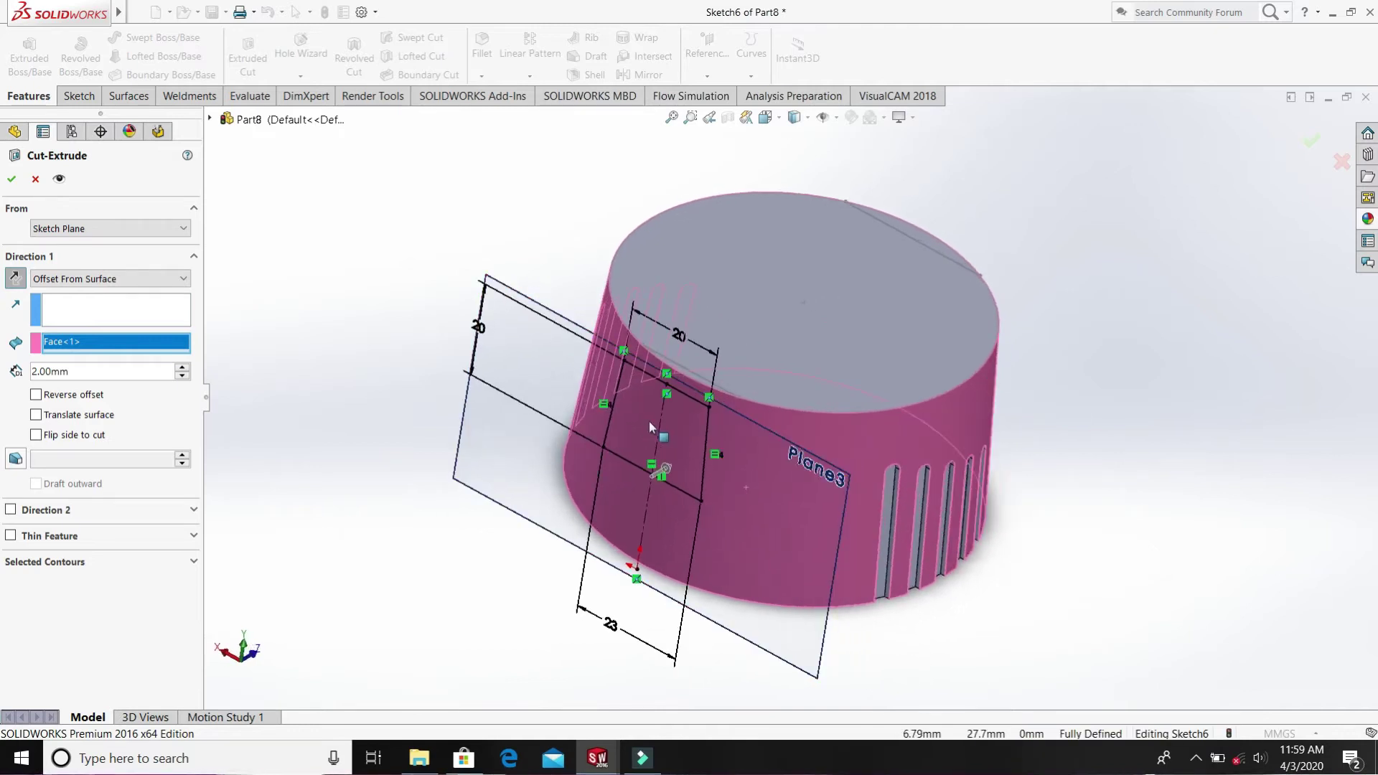
- Cut the recess through Sketch6's Region<1> and Region<2>, creating Cut-Extrude7
click(135, 563)
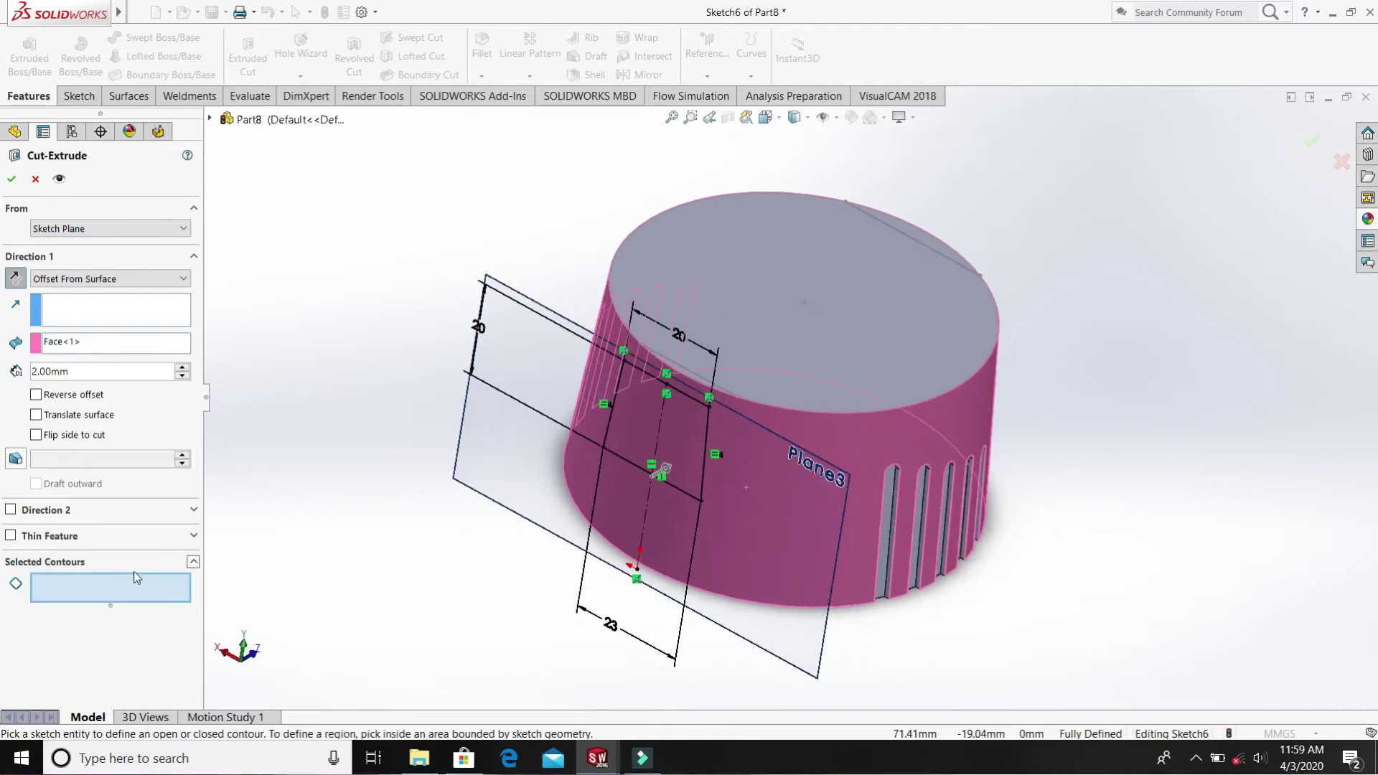
click(655, 412)
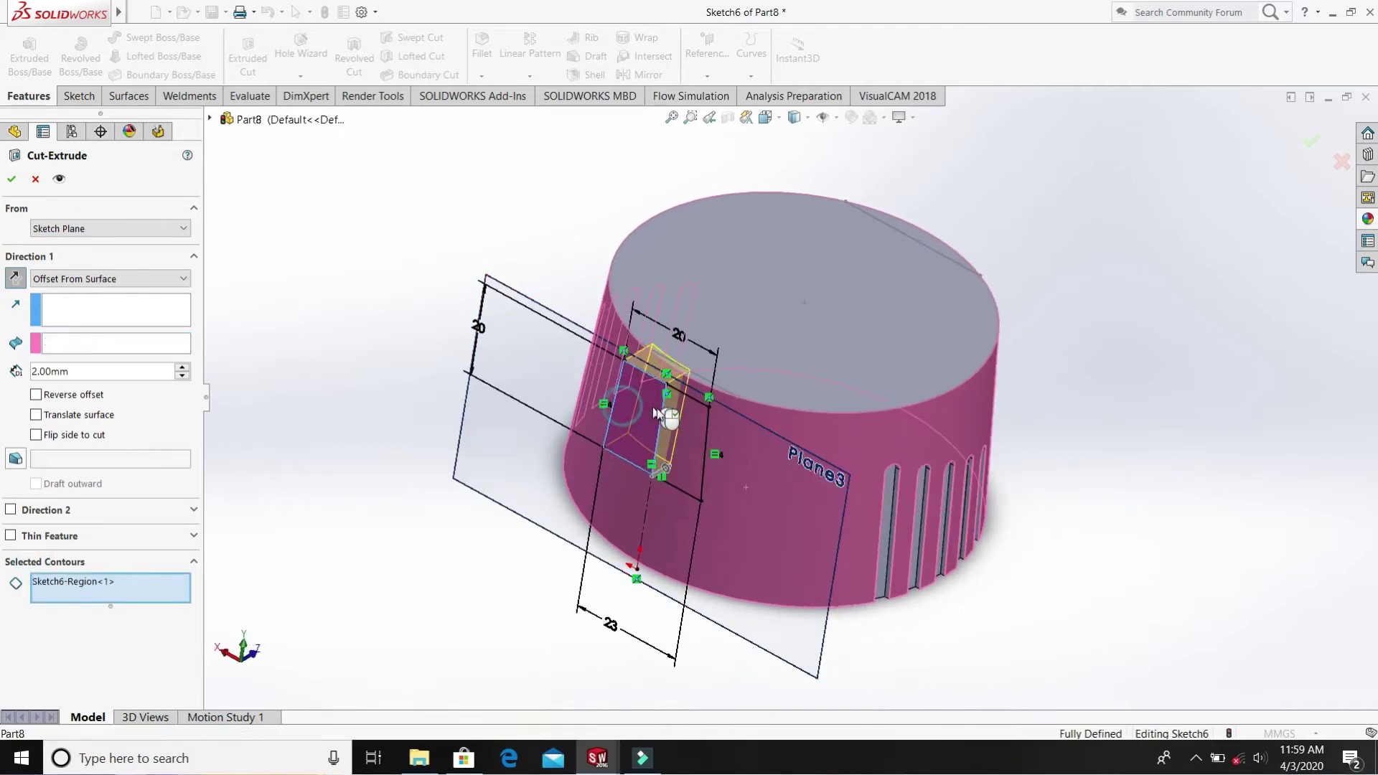
click(682, 428)
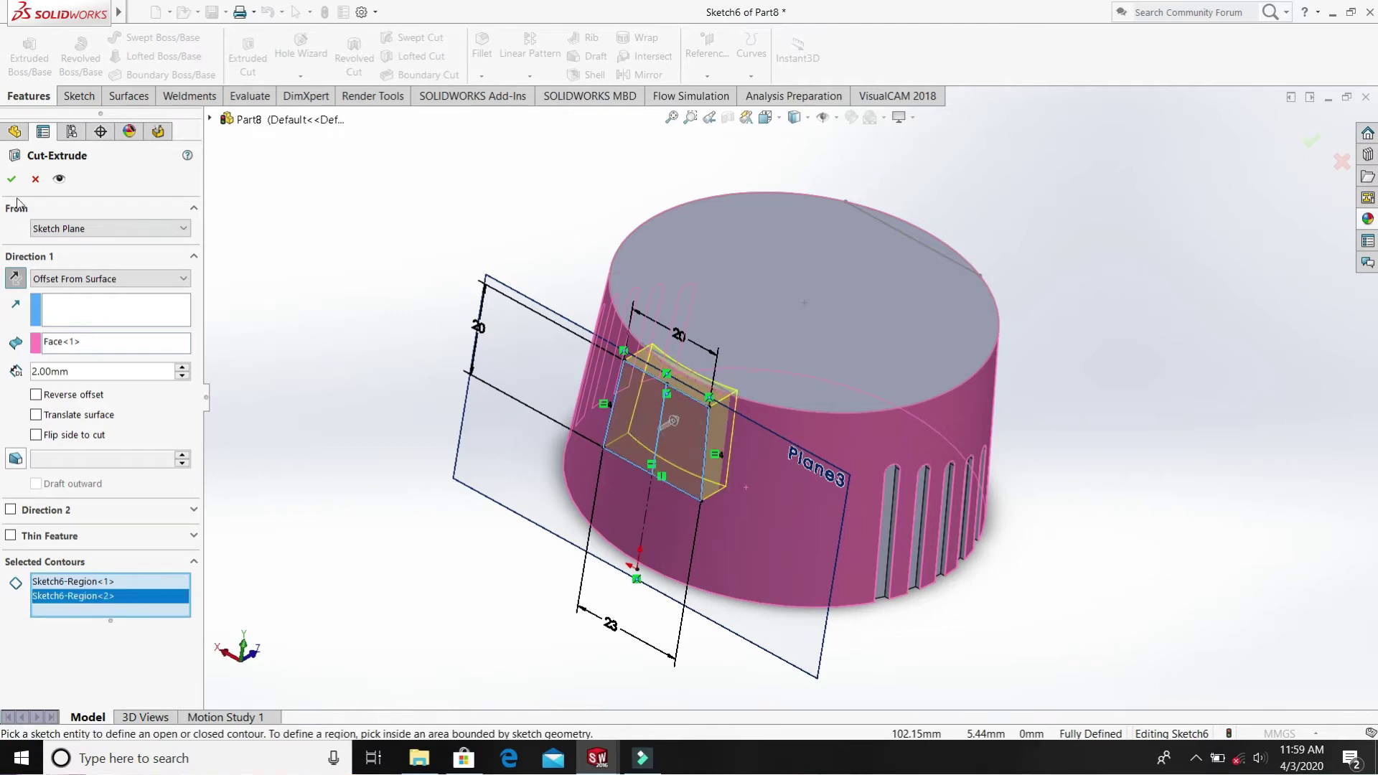
middle_drag(877, 650, 806, 639)
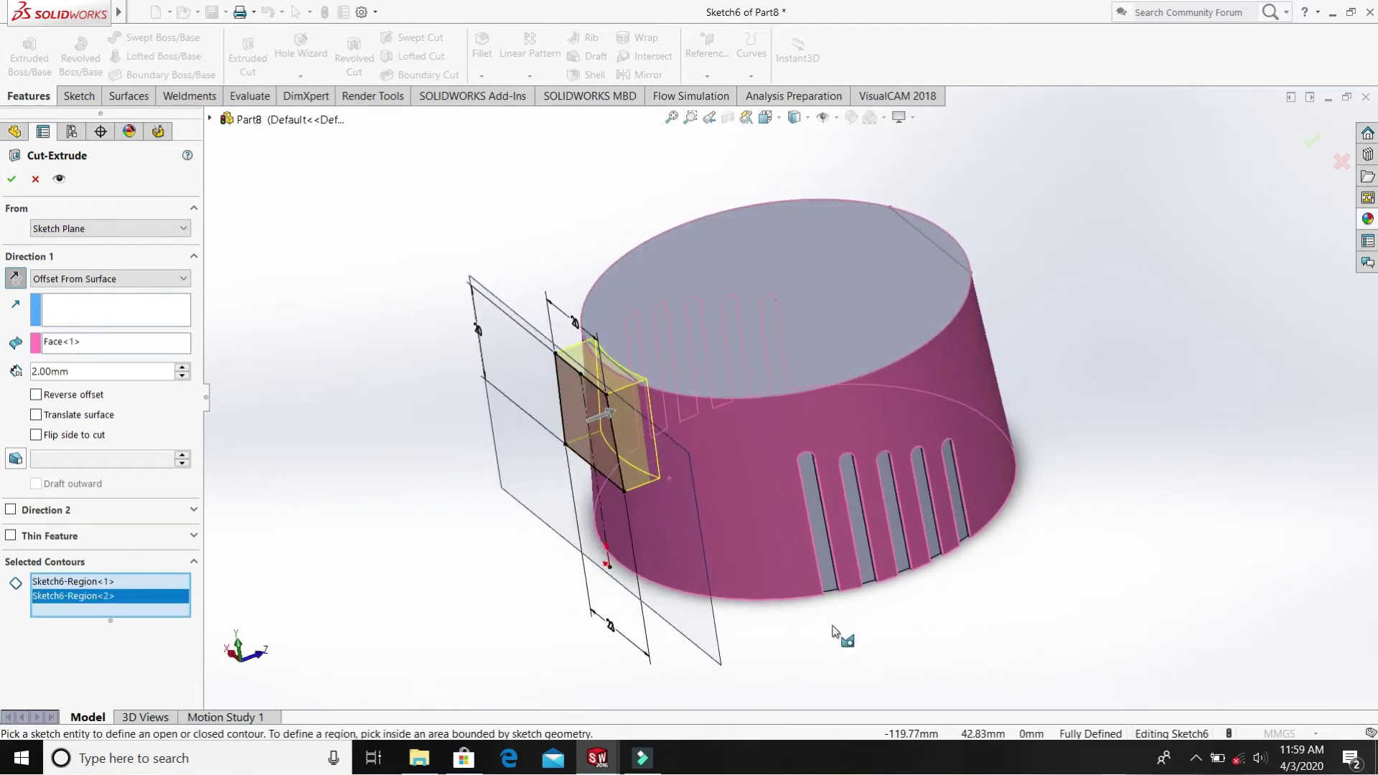
click(16, 179)
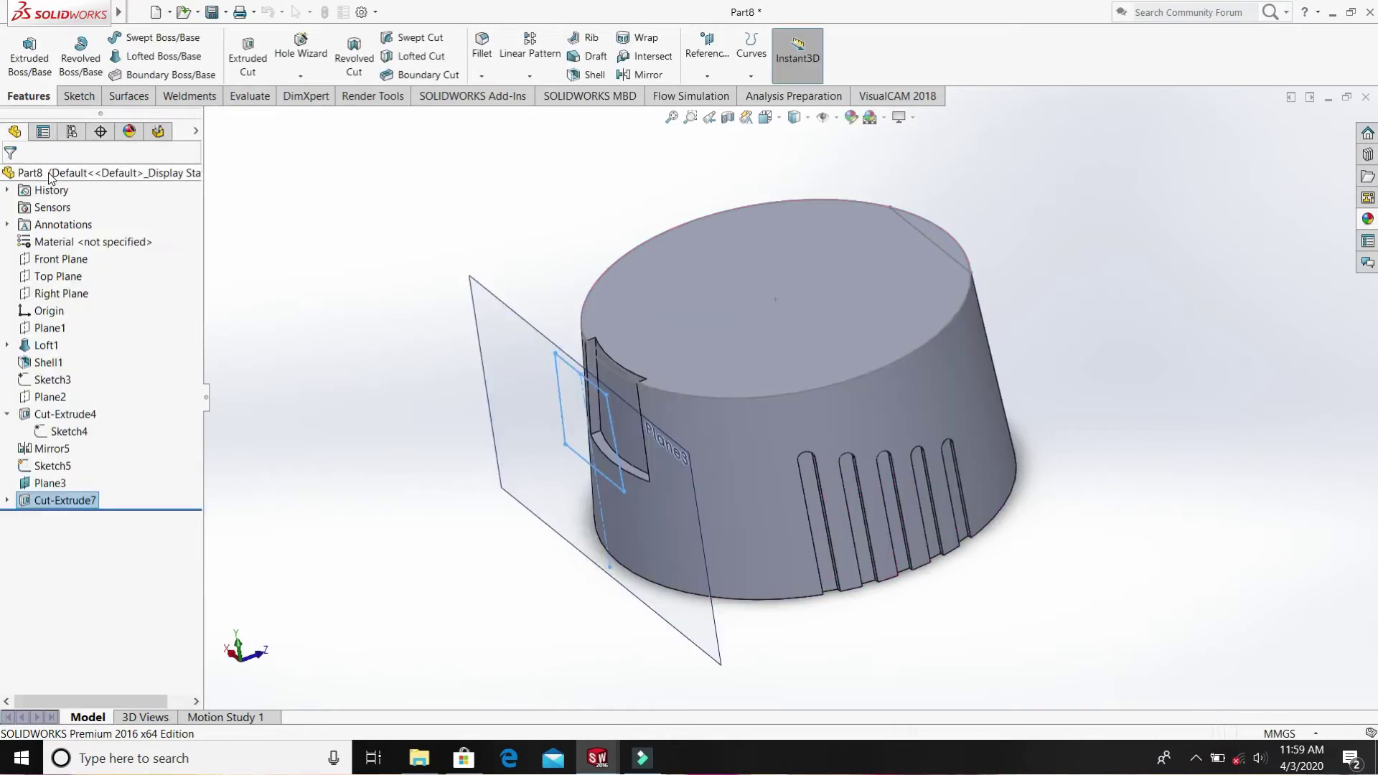
- Select the pocket's bottom edge and start a chamfer on it
middle_drag(442, 442, 536, 361)
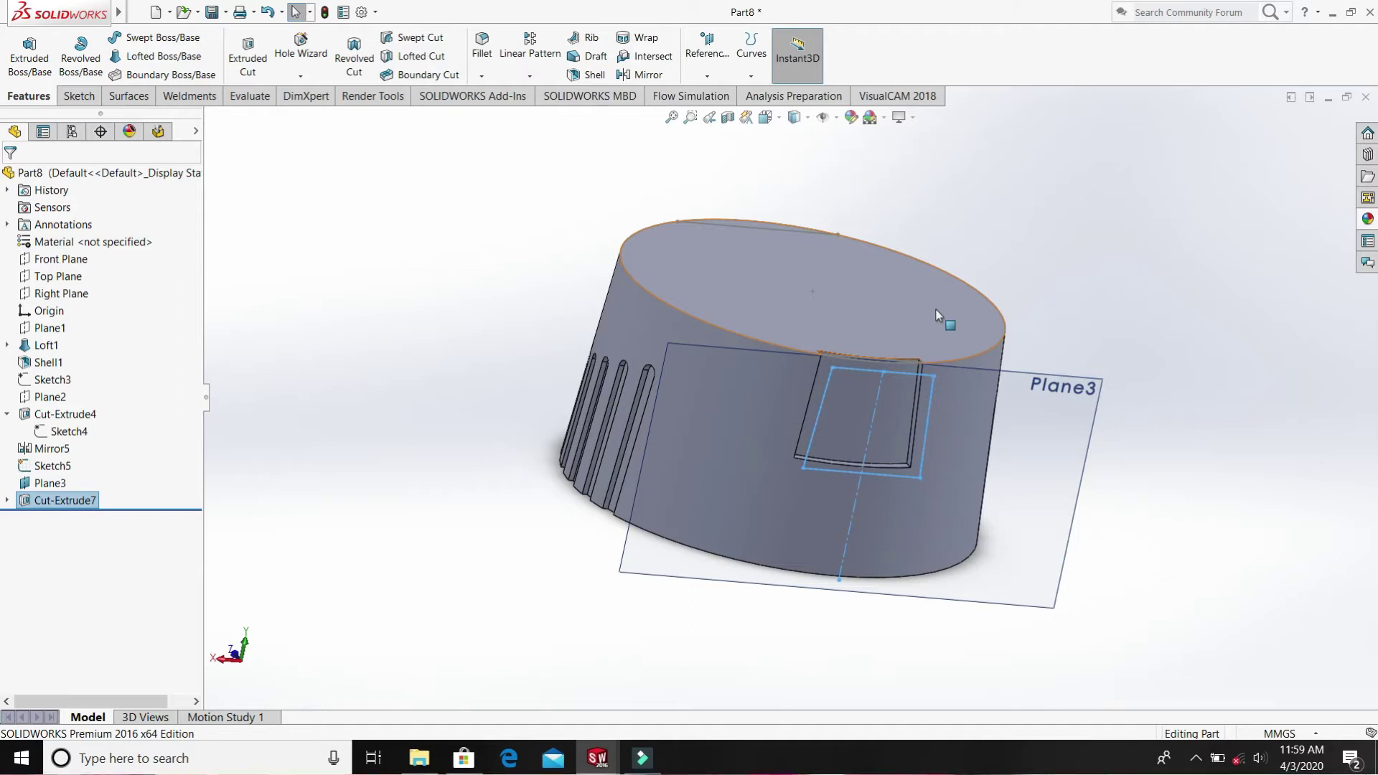
click(440, 576)
middle_drag(1161, 520, 710, 578)
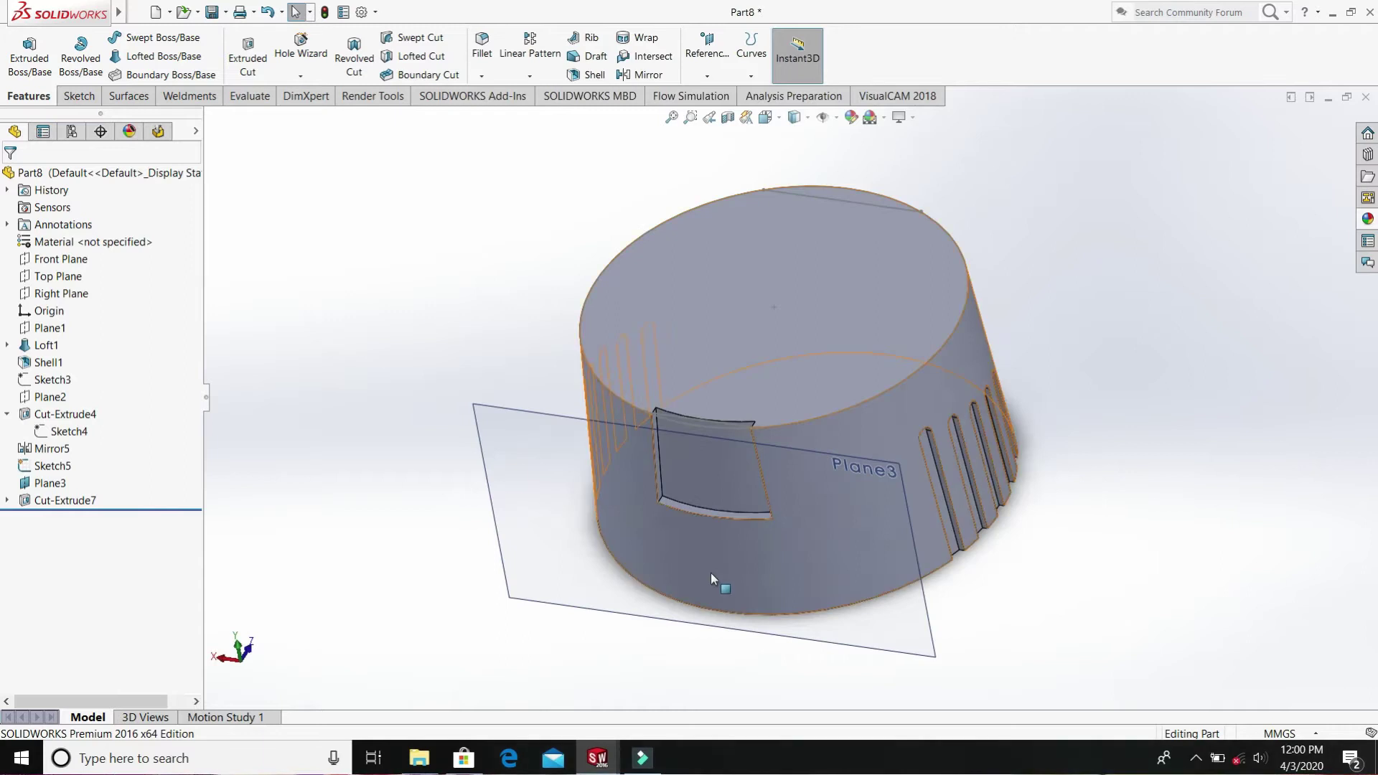
click(716, 513)
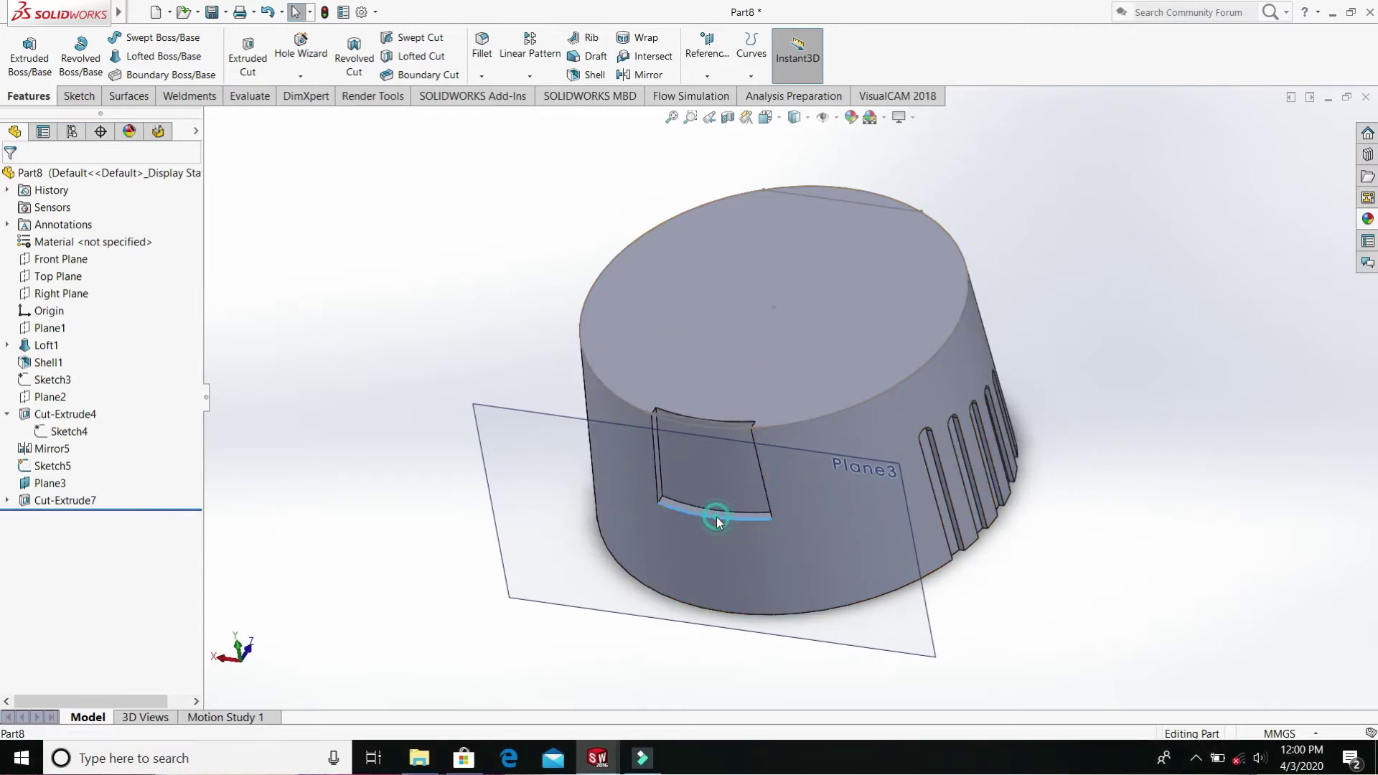
click(482, 78)
click(506, 114)
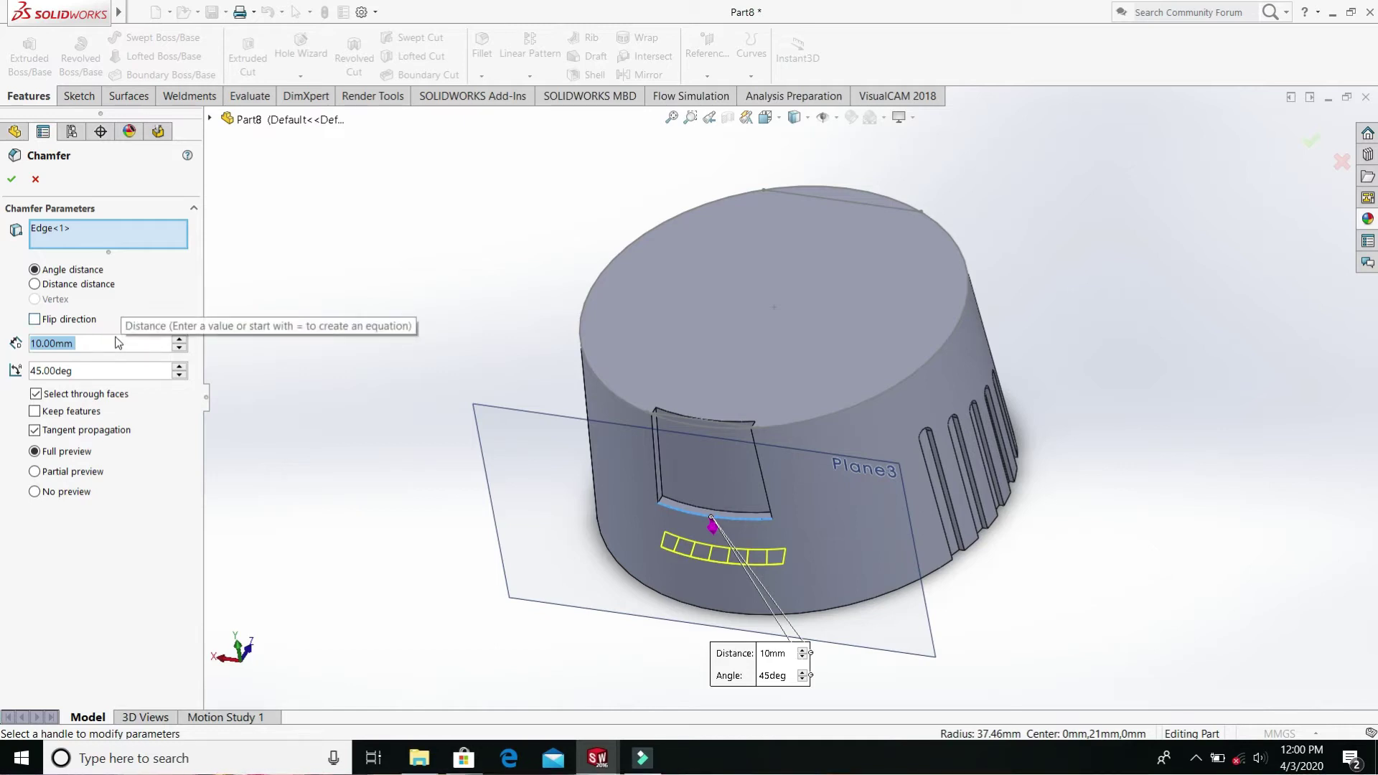
- Chamfer the pocket's bottom edge at 3 mm and 45°, creating Chamfer1
text(3)
click(143, 299)
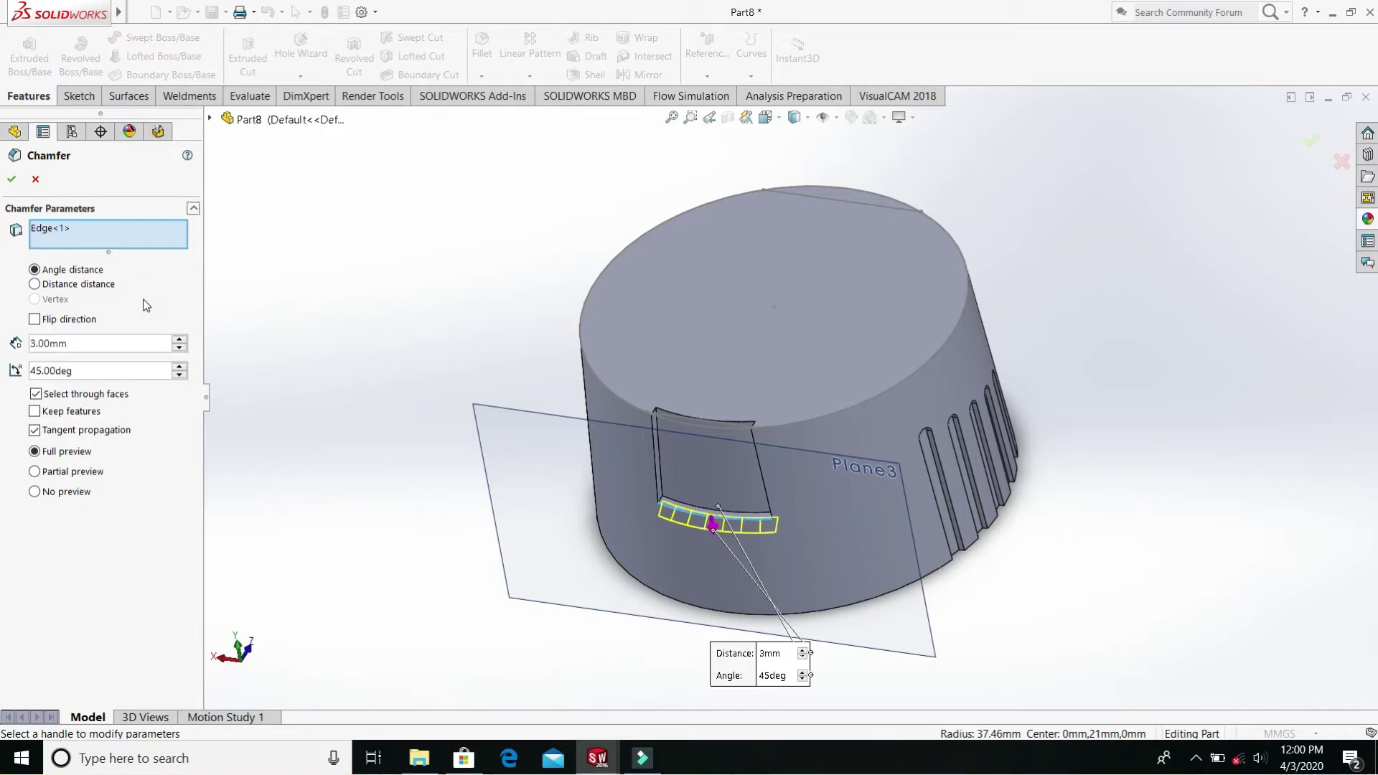
click(13, 179)
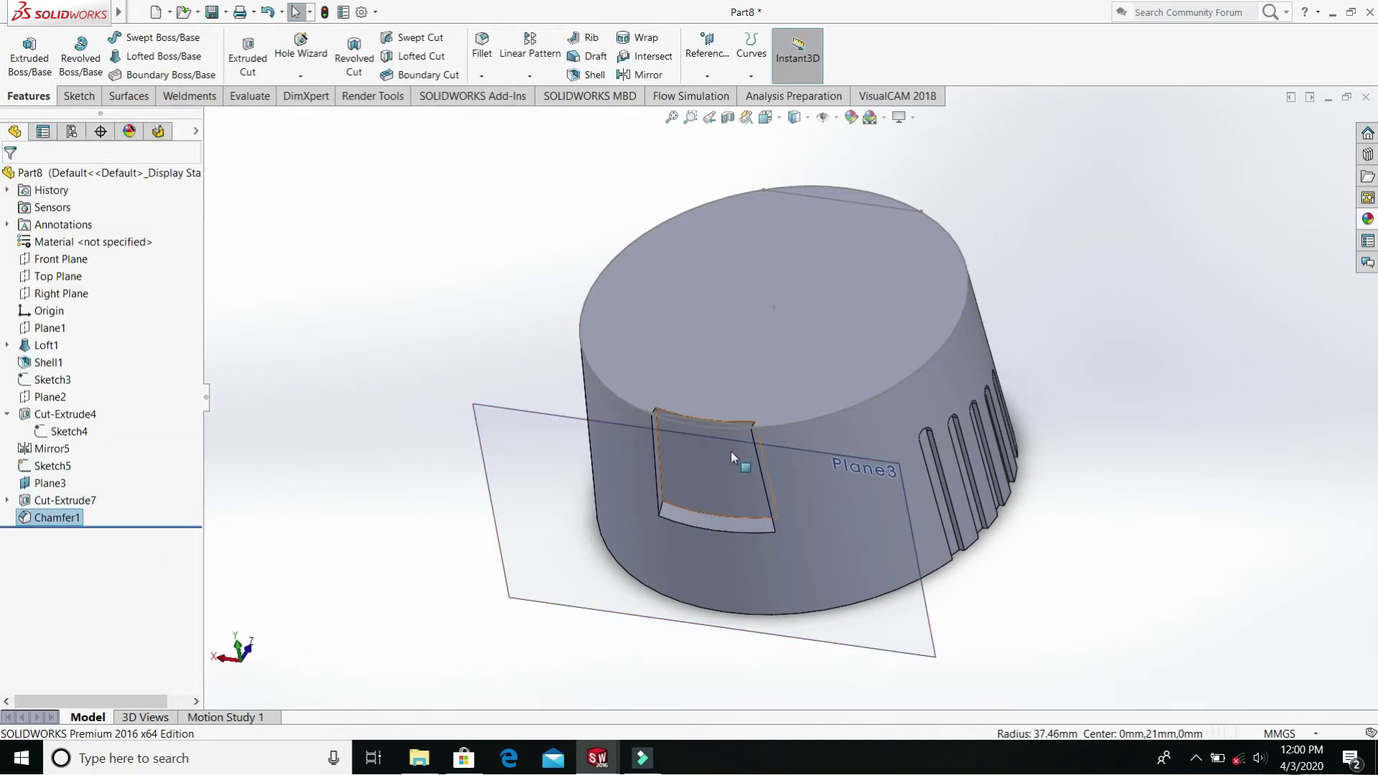
- Select the pocket's vertical side edge, begin another chamfer, then cancel it
middle_drag(732, 455, 645, 449)
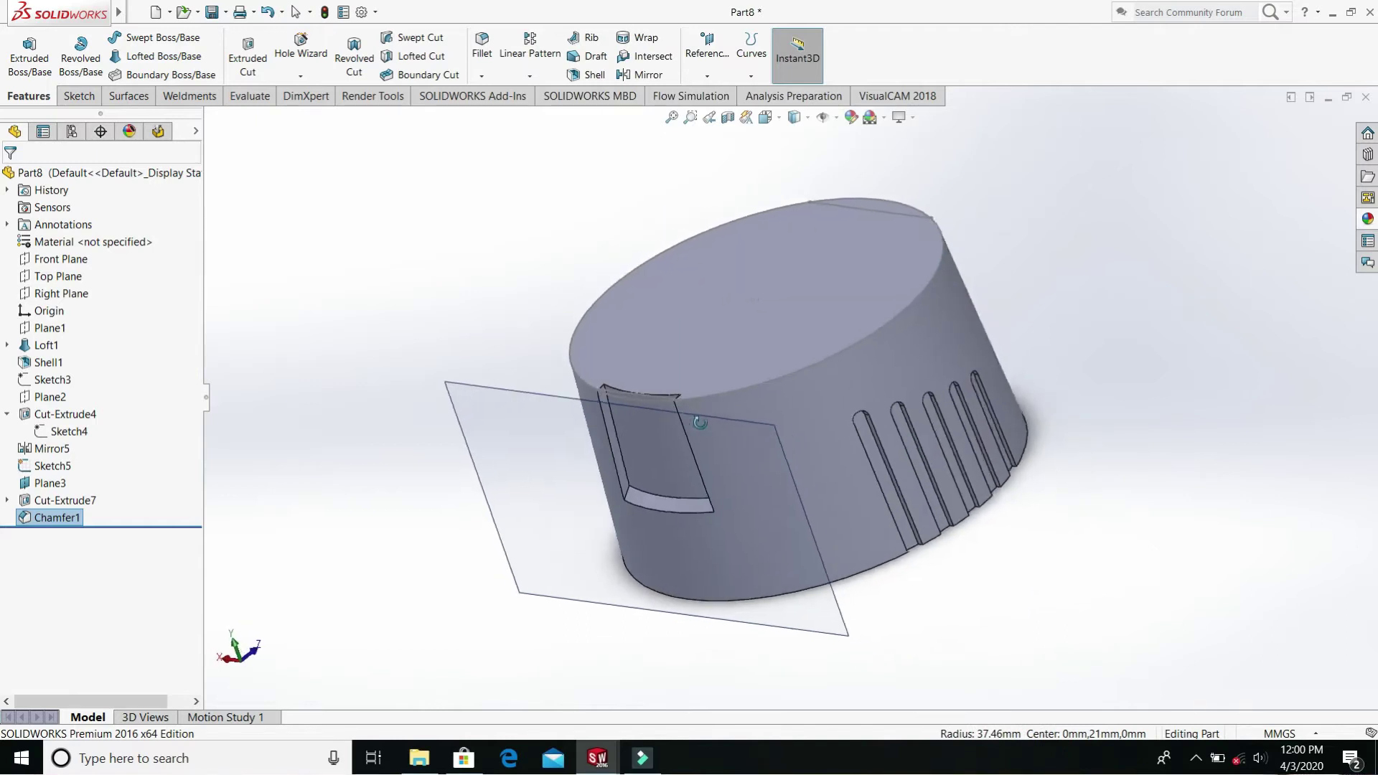
click(617, 456)
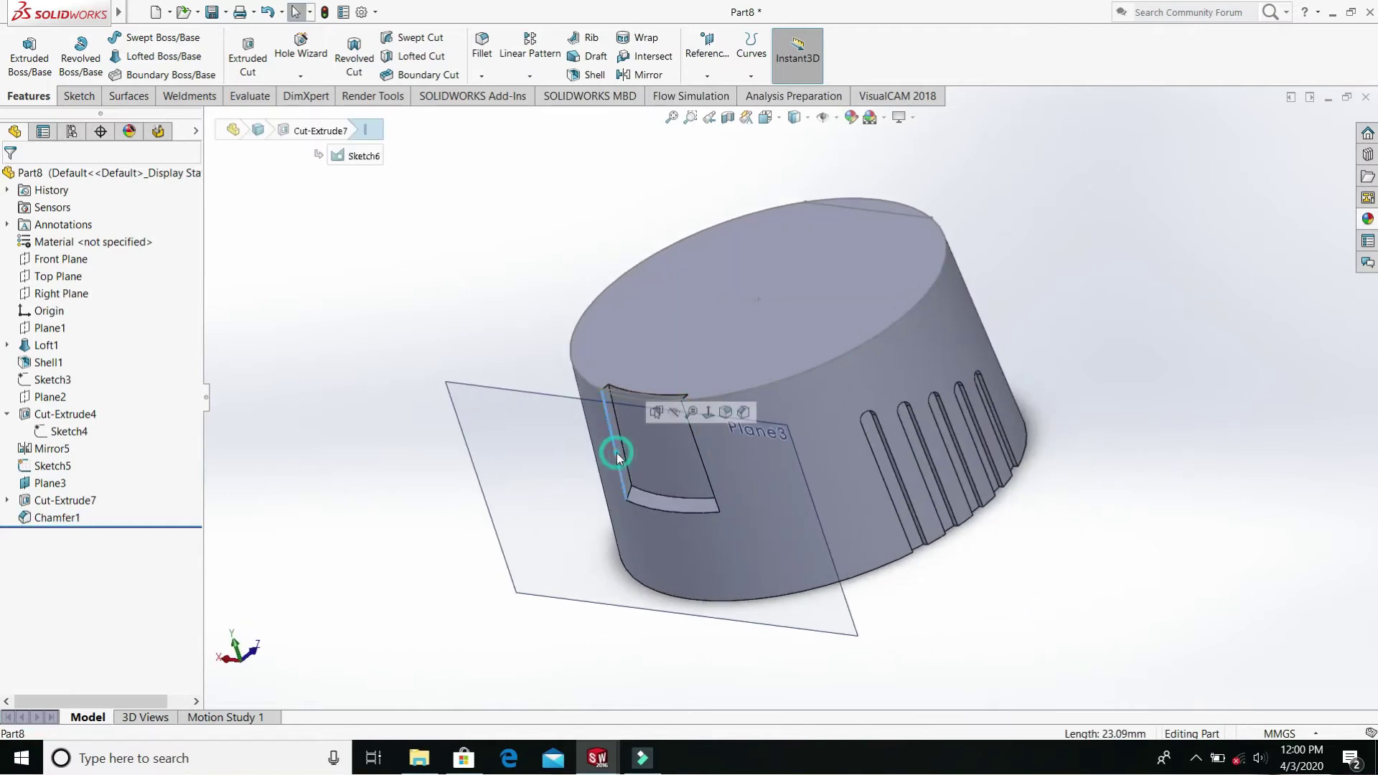
click(481, 75)
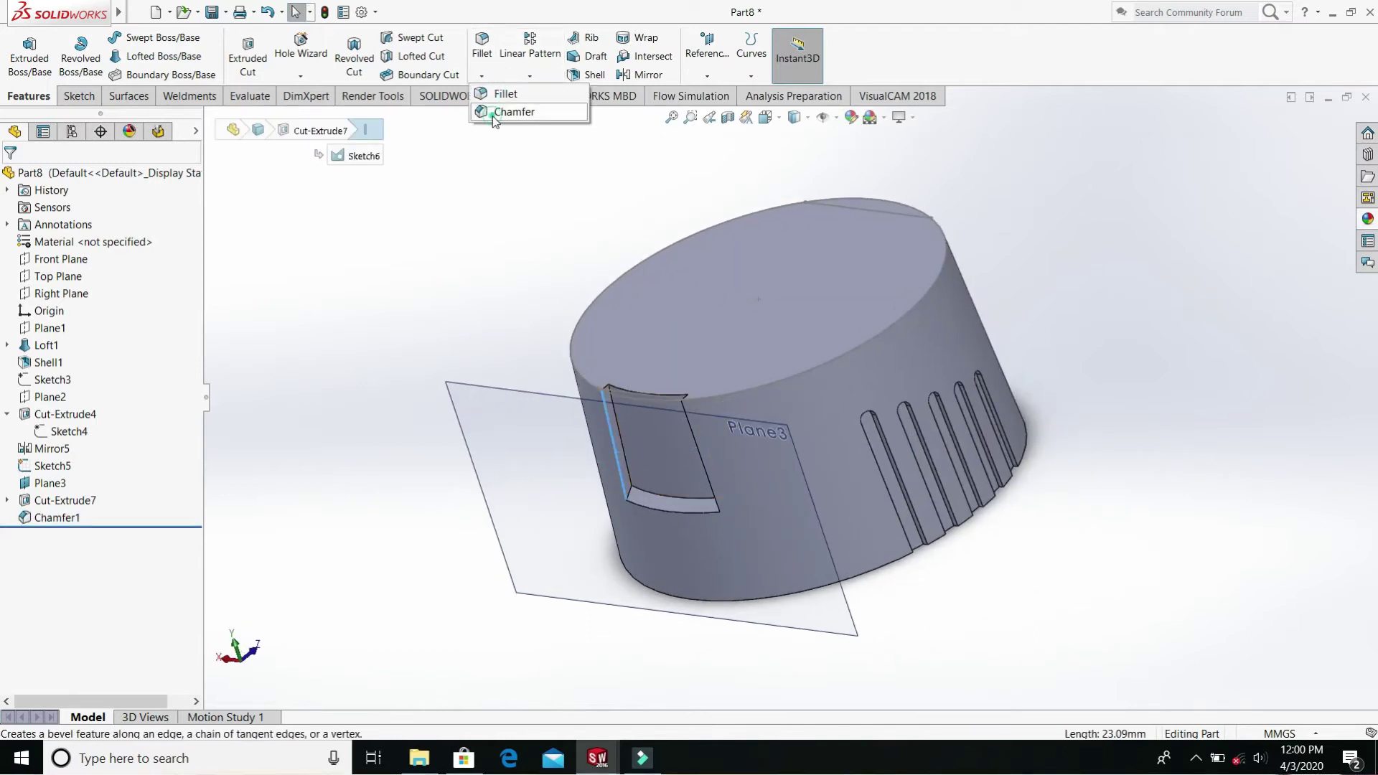
click(495, 121)
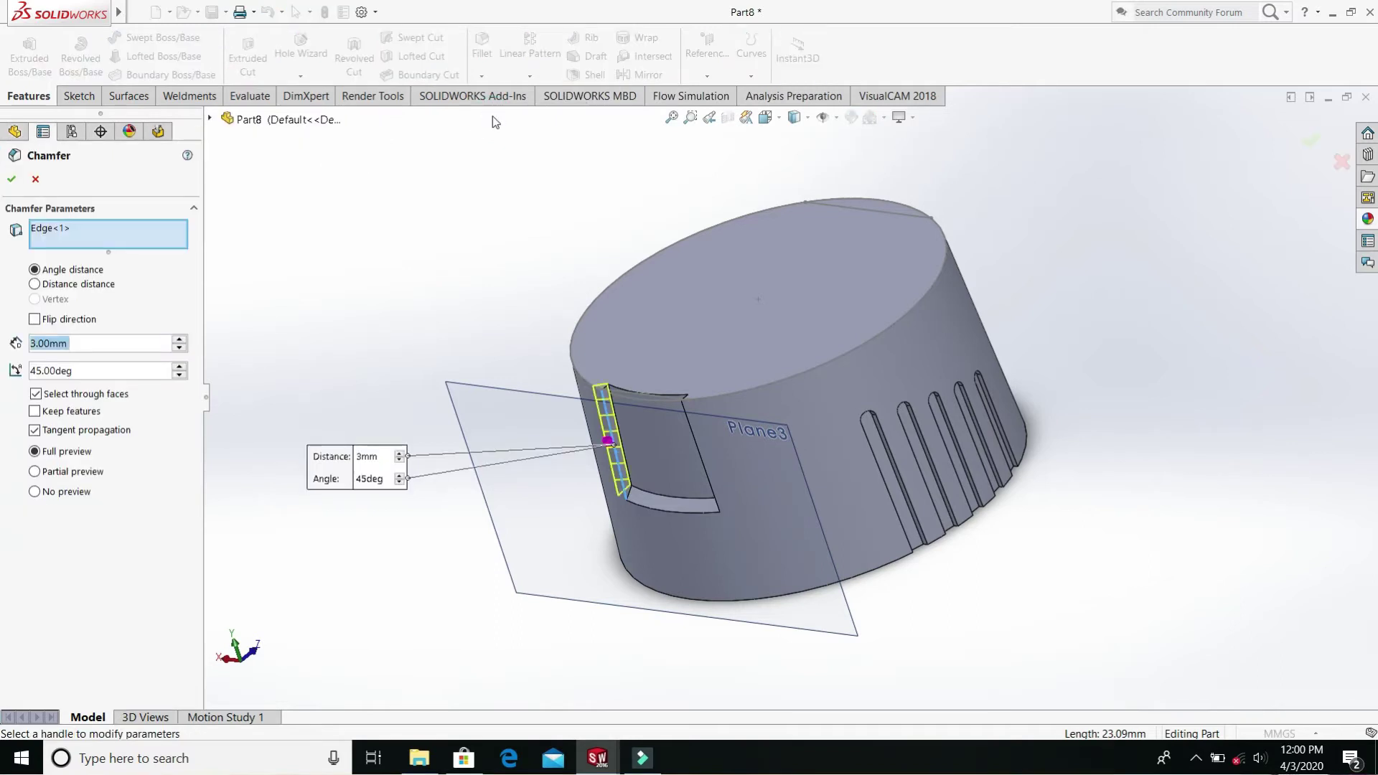
click(34, 185)
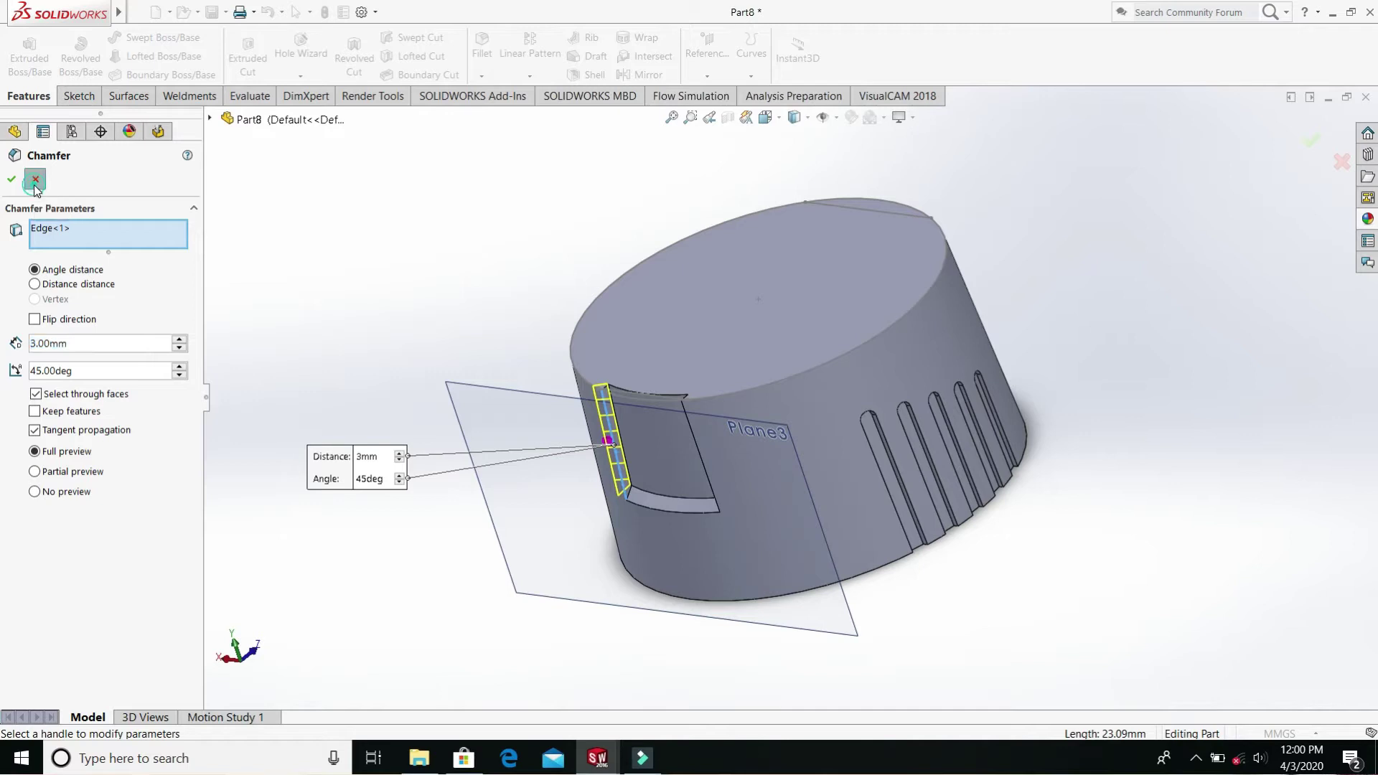
- Add the pocket's two slanted side edges to the 3 mm, 45° chamfer
right_click(45, 519)
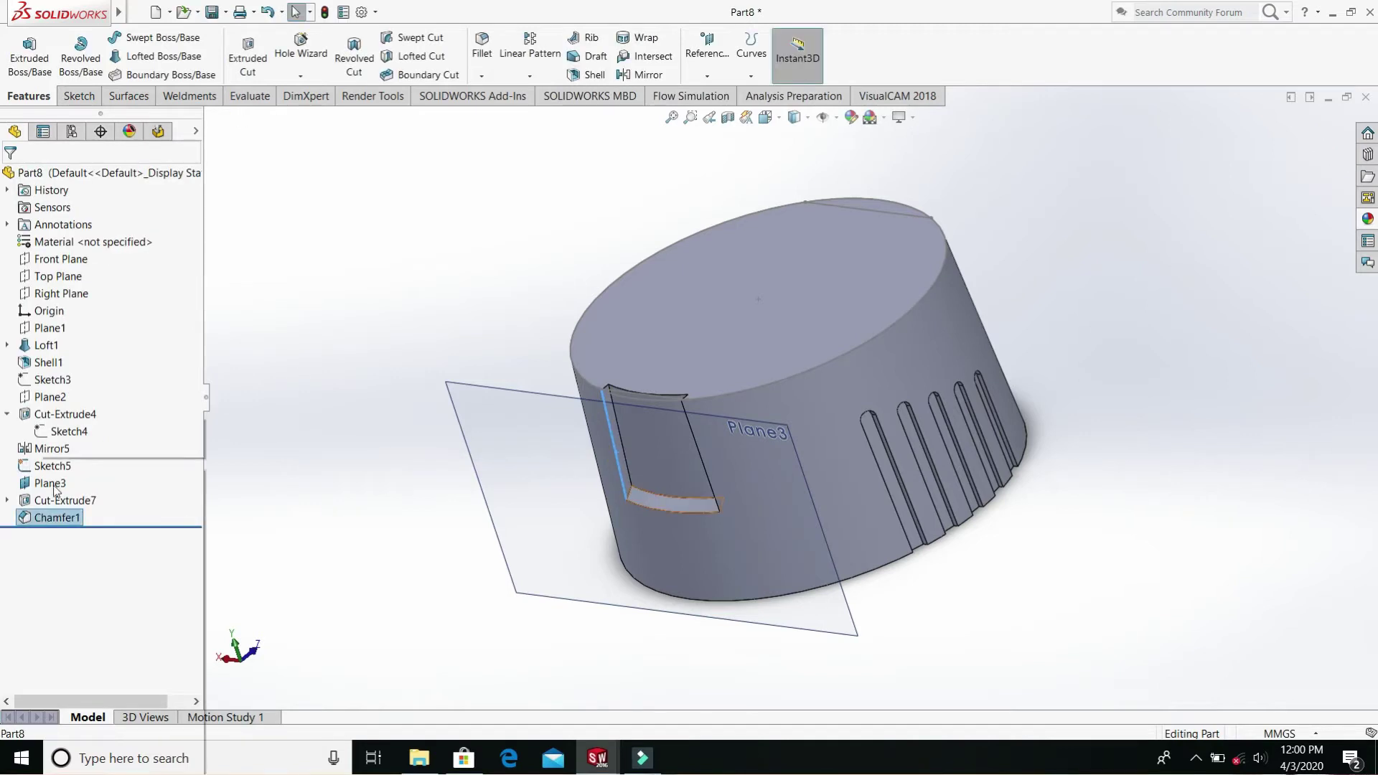
click(401, 422)
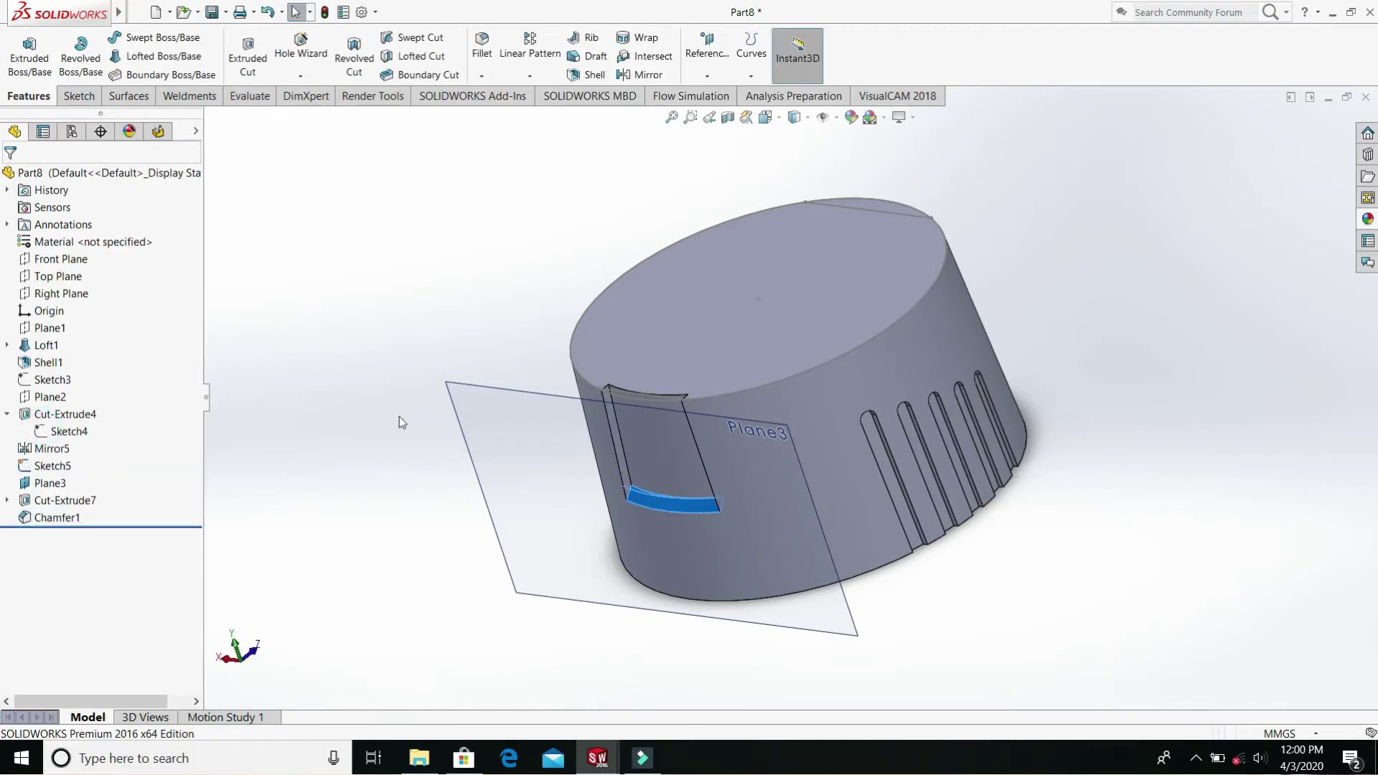
click(619, 470)
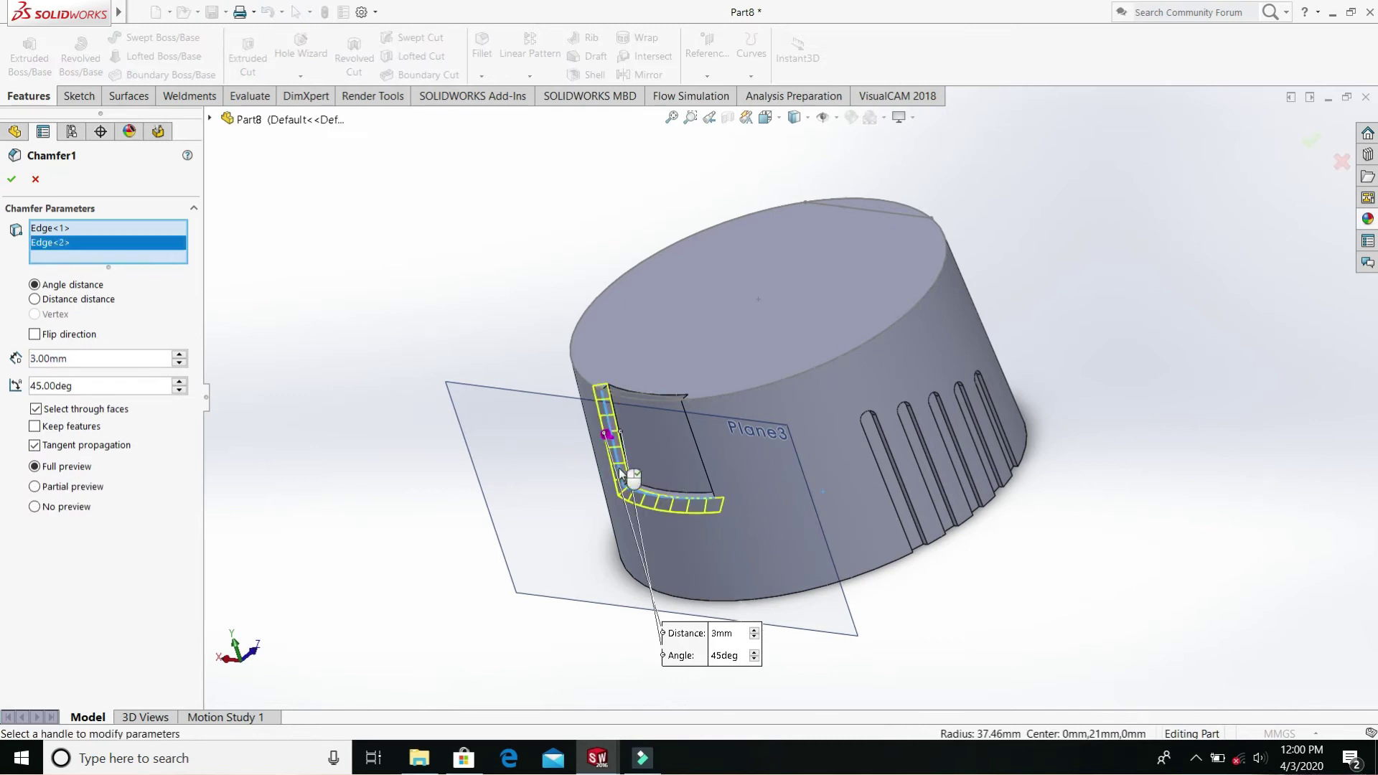
click(708, 471)
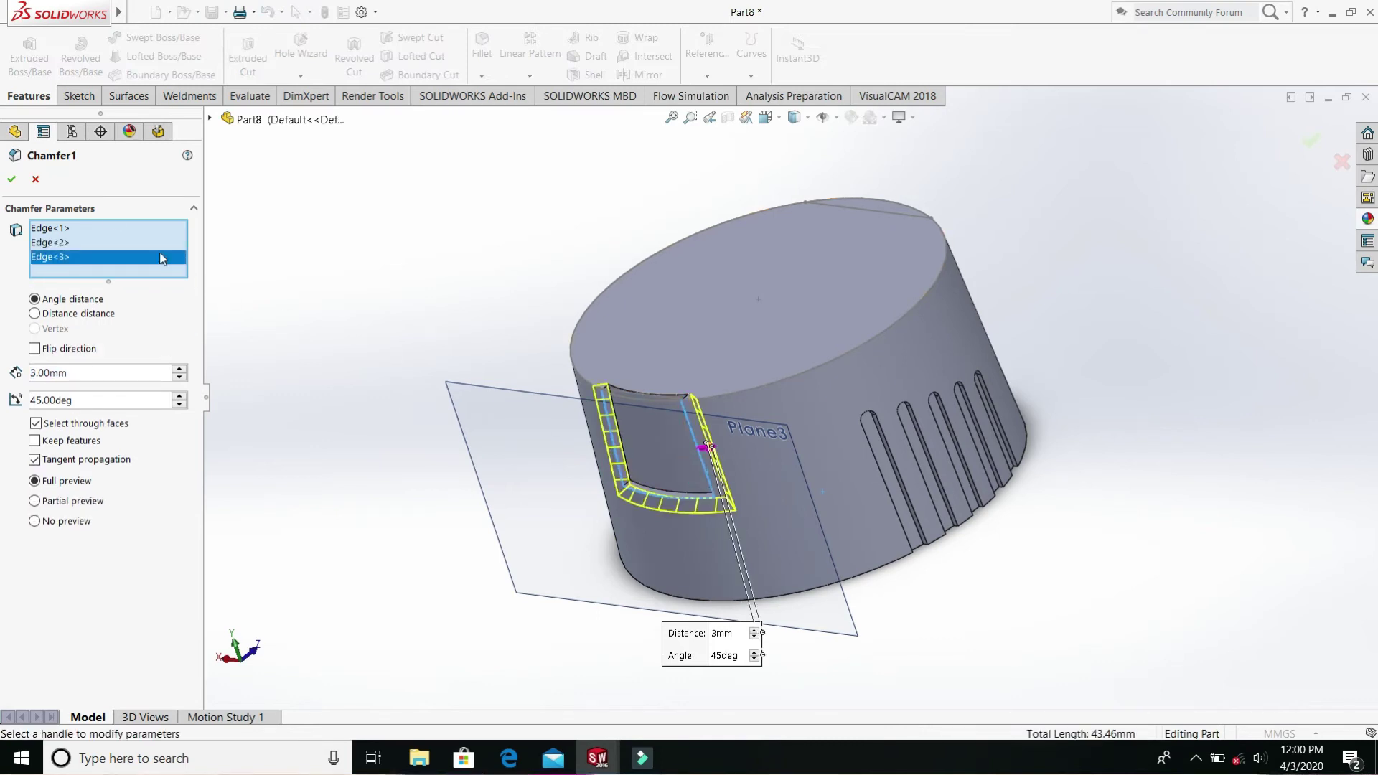
click(14, 179)
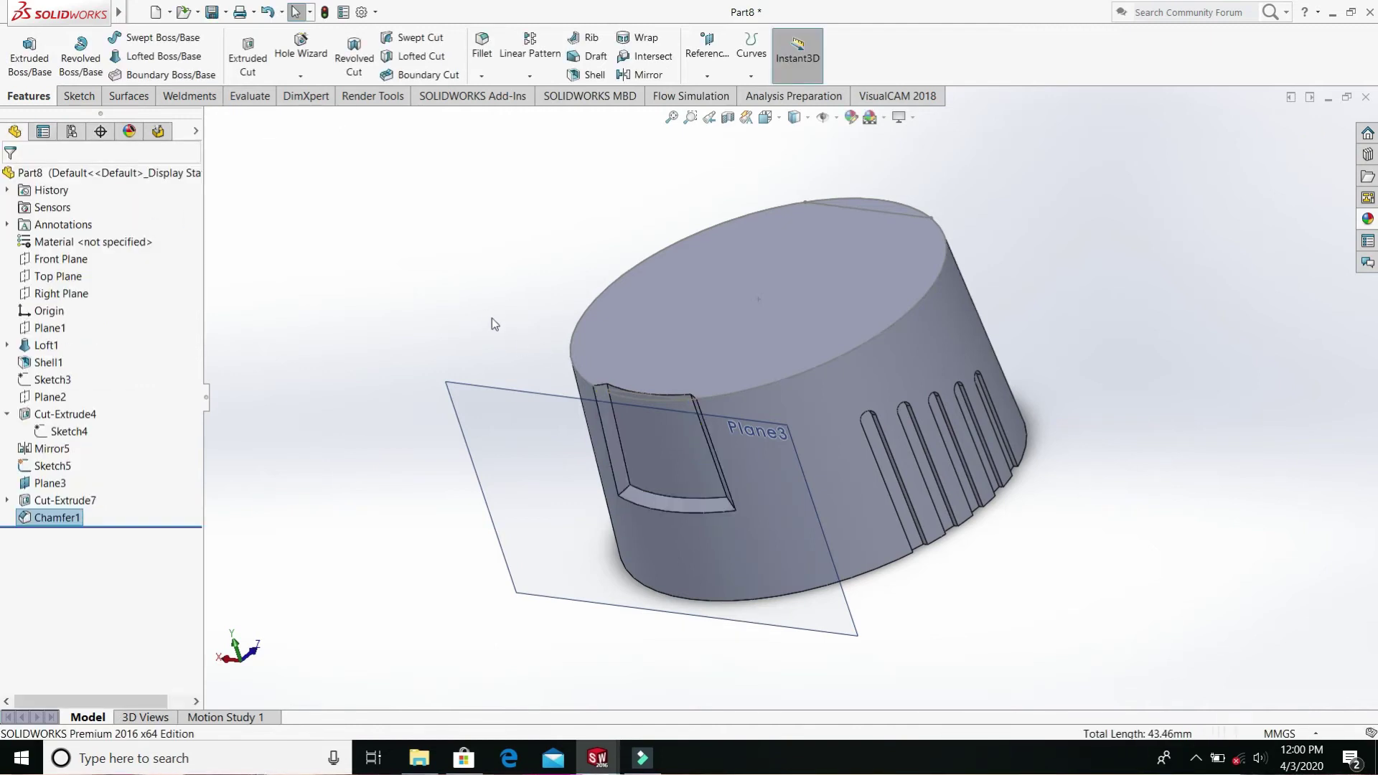
middle_drag(492, 320, 1105, 516)
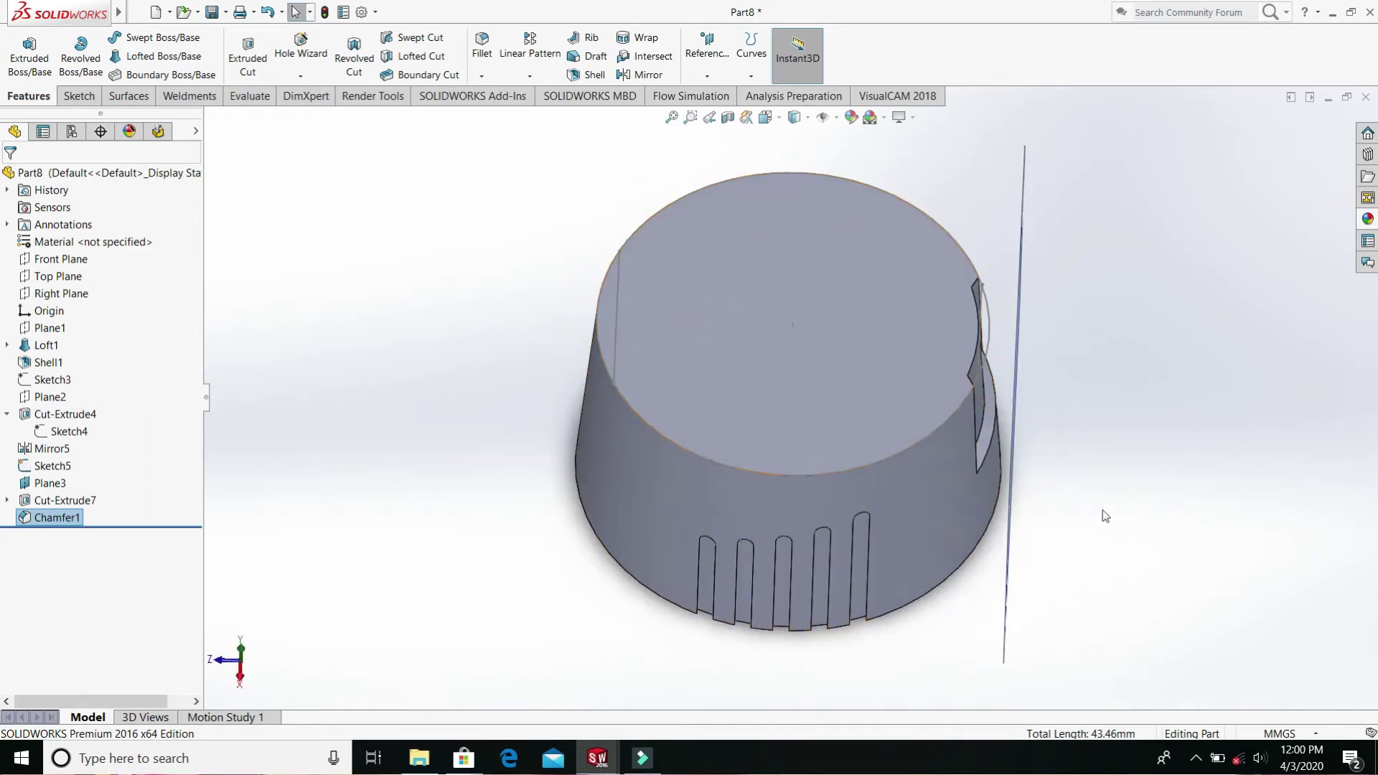
- Create Plane4 offset 41 mm from the Front Plane
click(1104, 516)
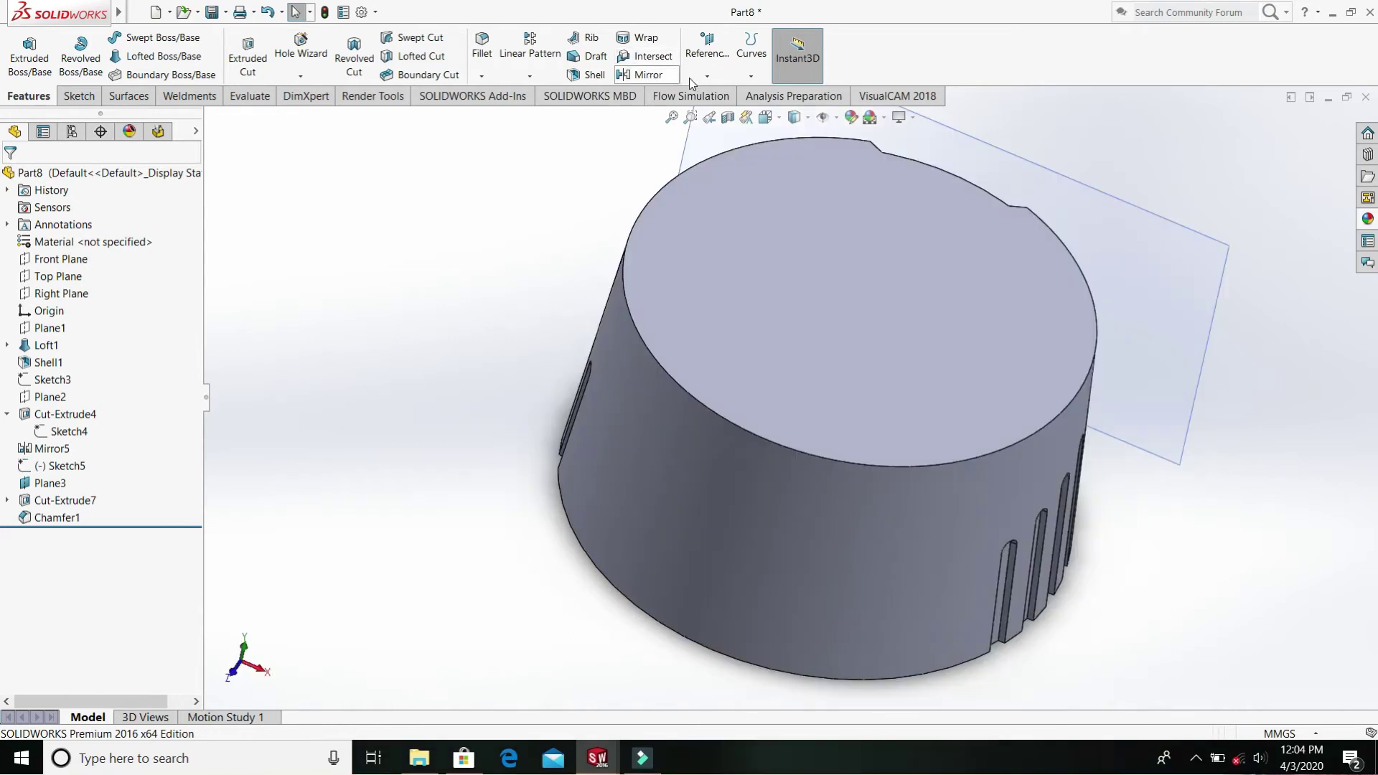
click(694, 79)
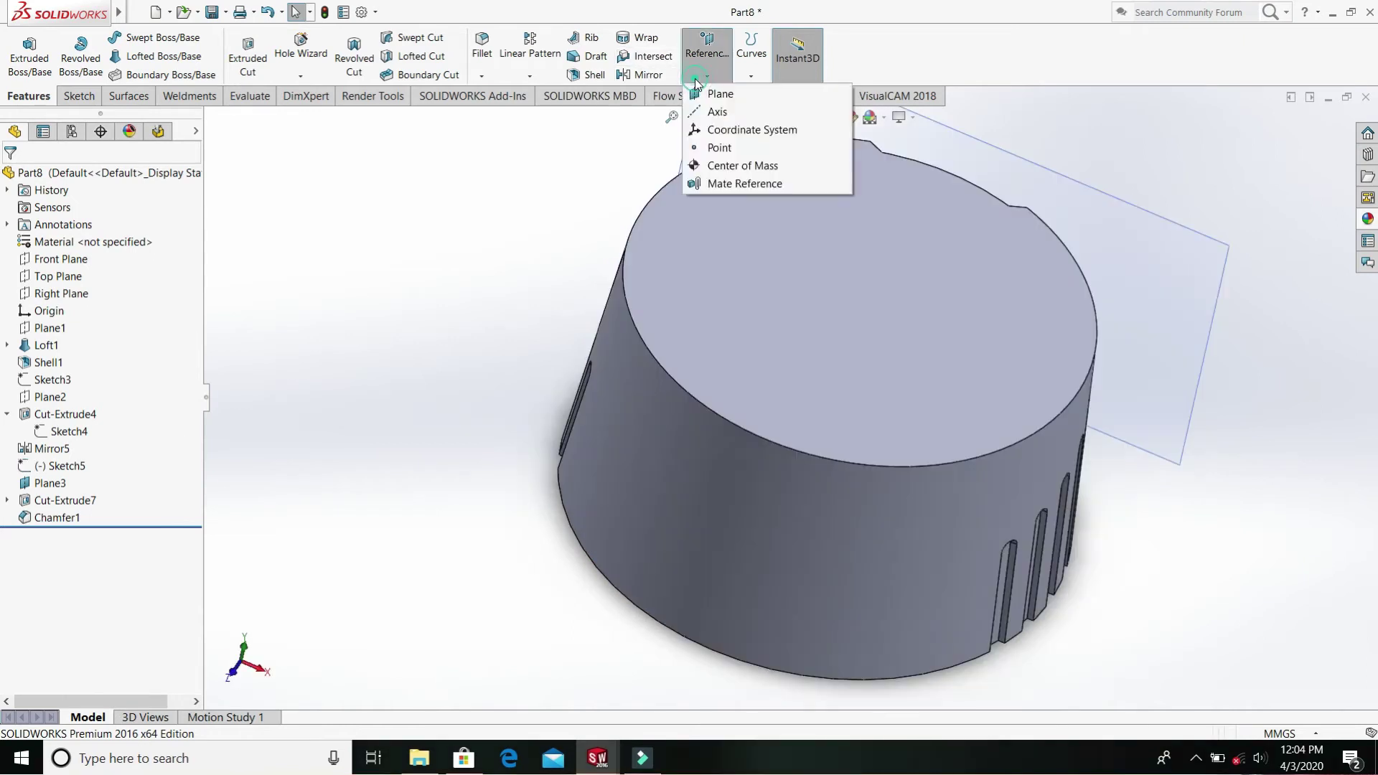
click(721, 94)
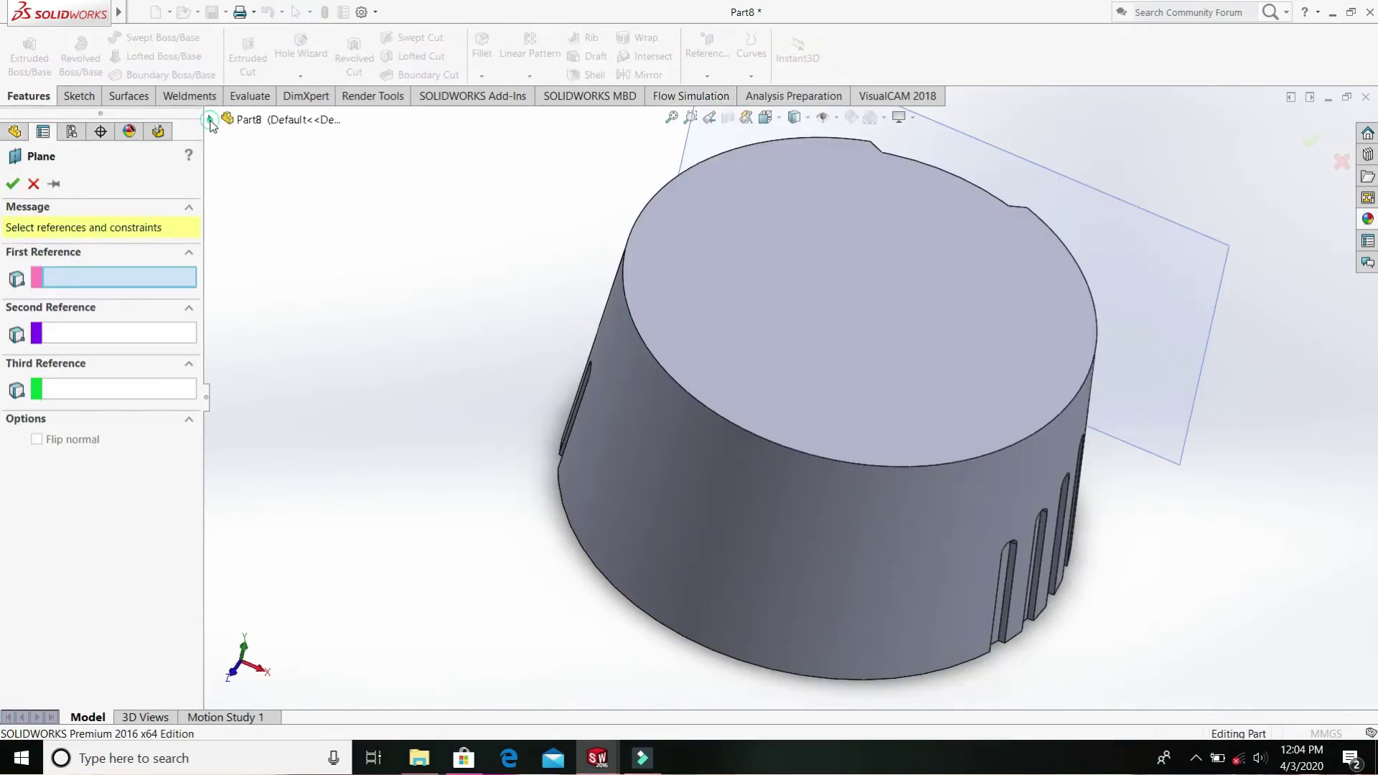
click(210, 120)
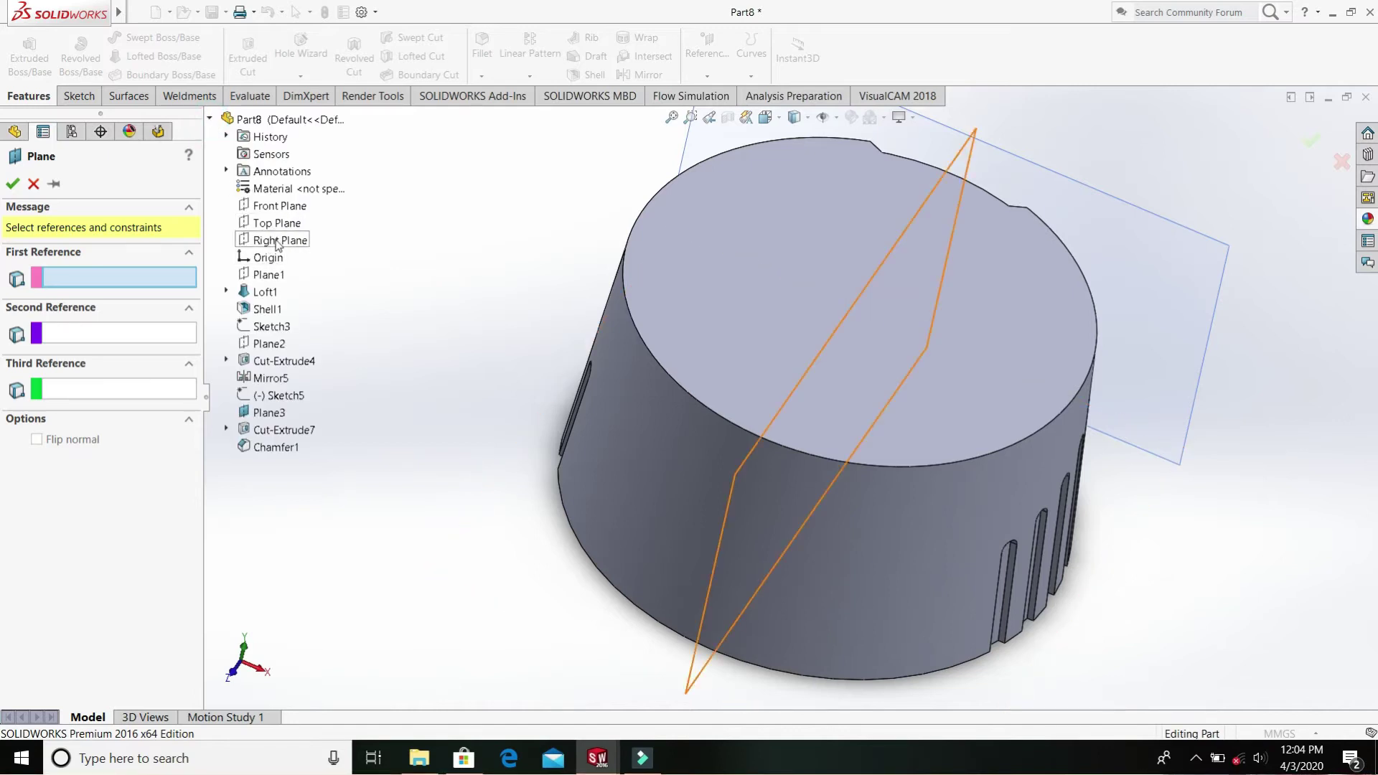
click(277, 207)
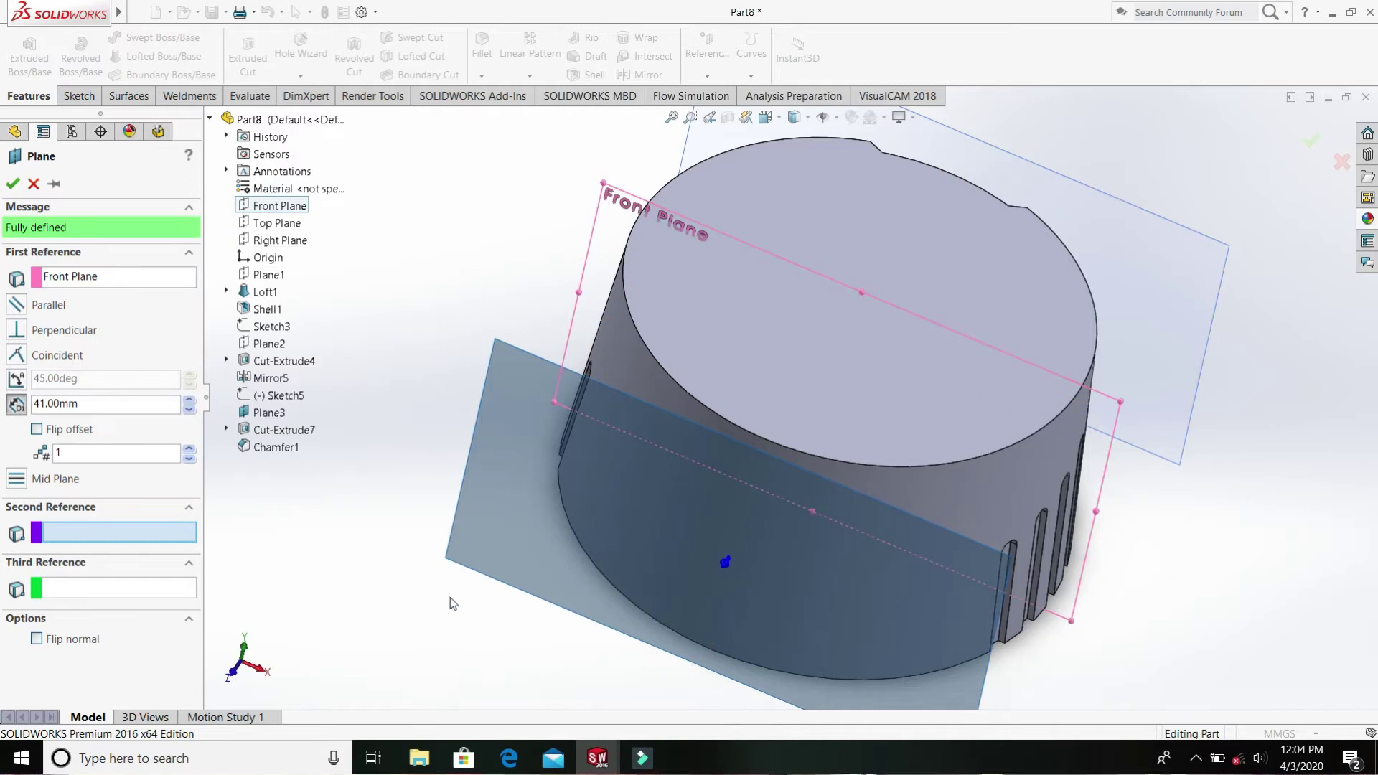
middle_drag(450, 597, 337, 538)
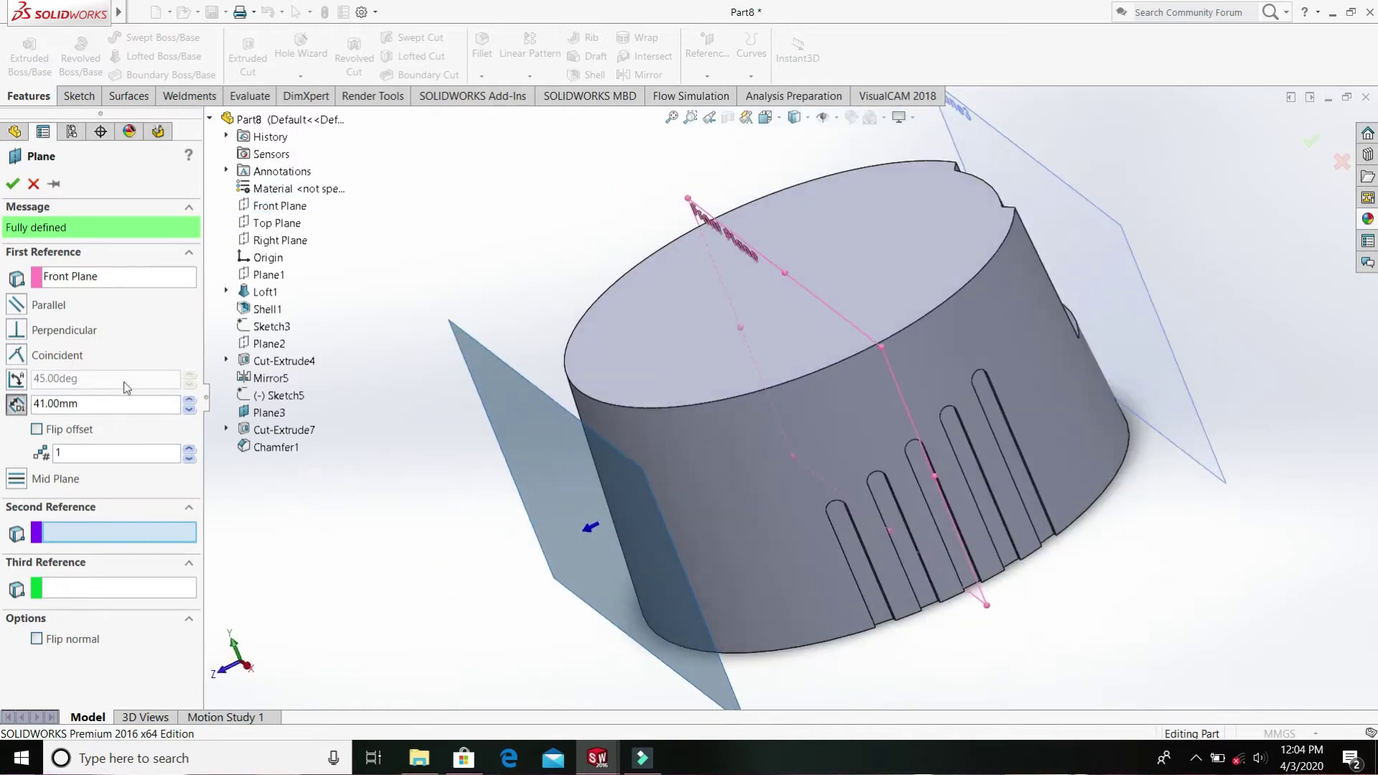
click(12, 184)
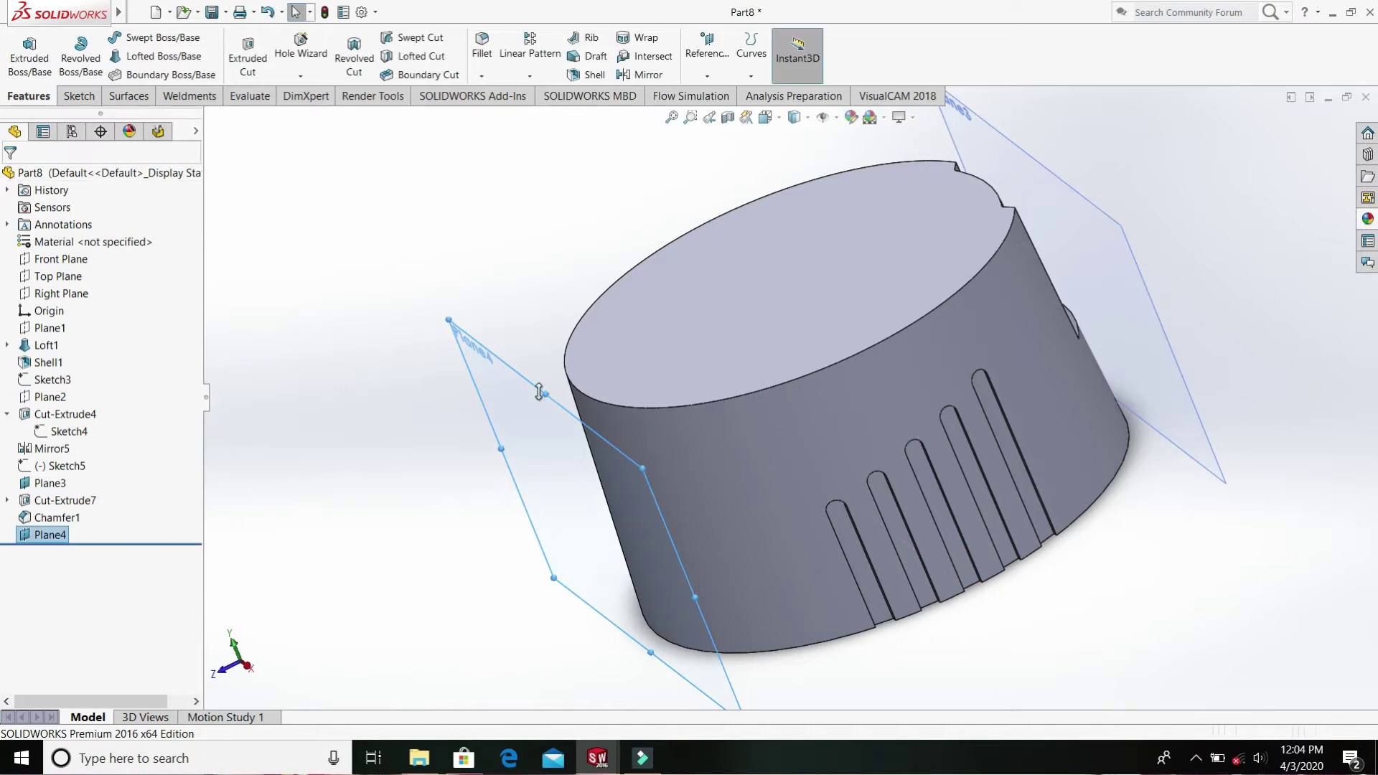
right_click(540, 393)
- Start a sketch on Plane4 viewed normal, with a vertical centerline from origin to top edge
click(567, 369)
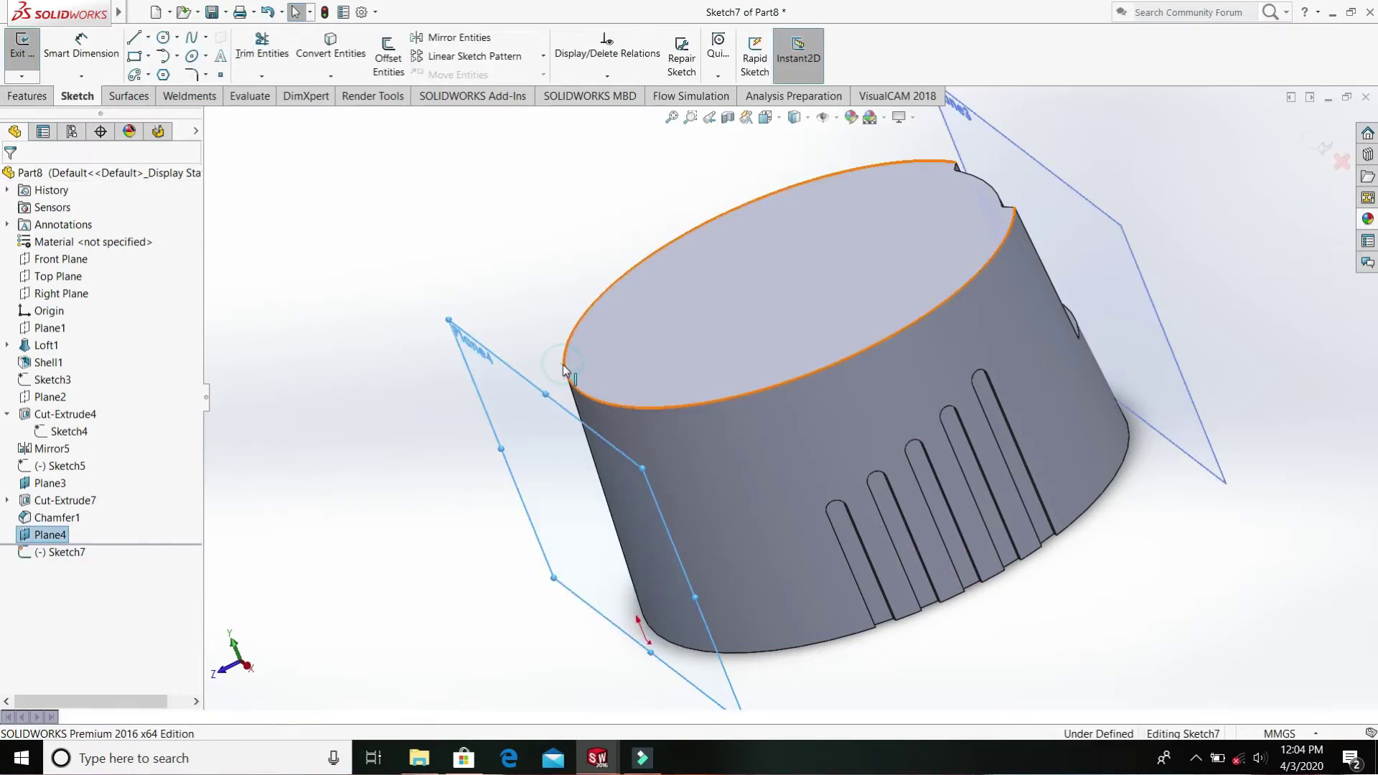
key(space)
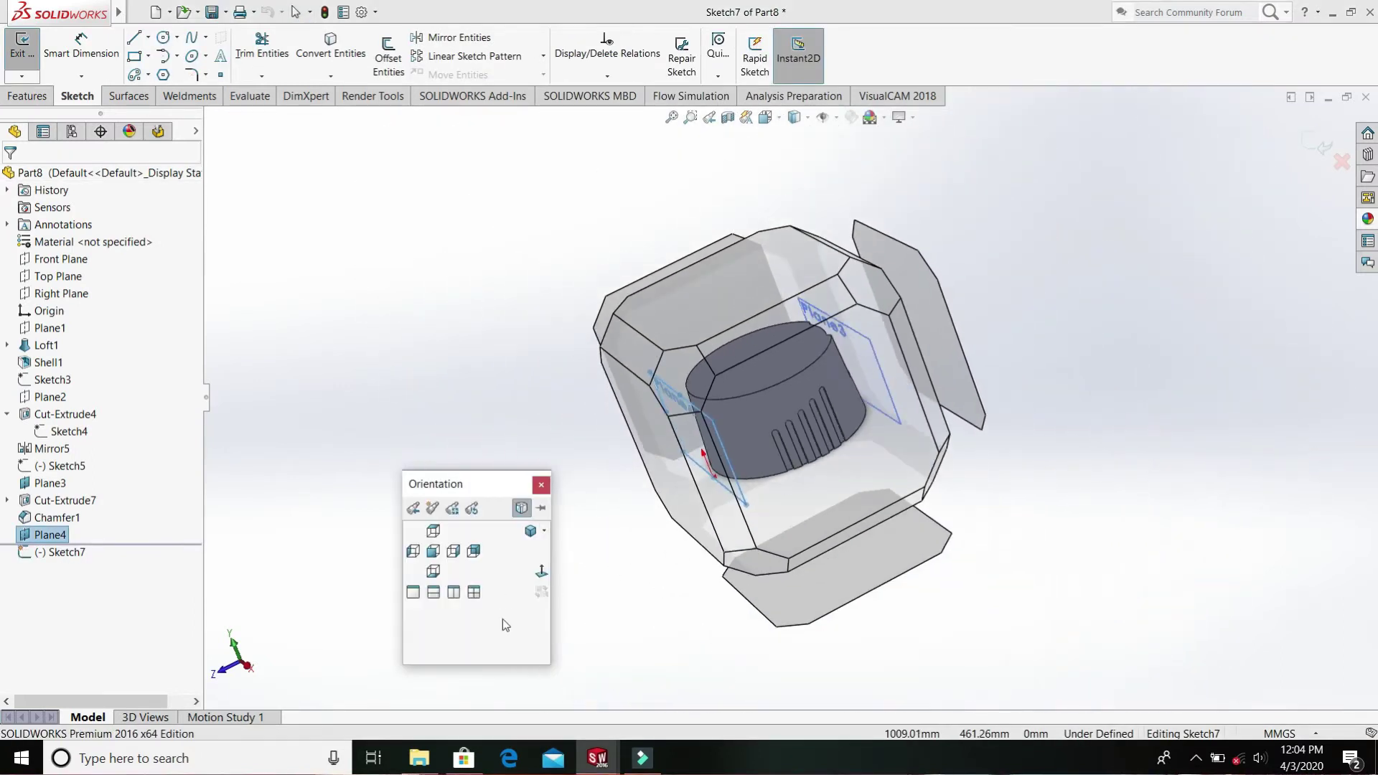
click(540, 574)
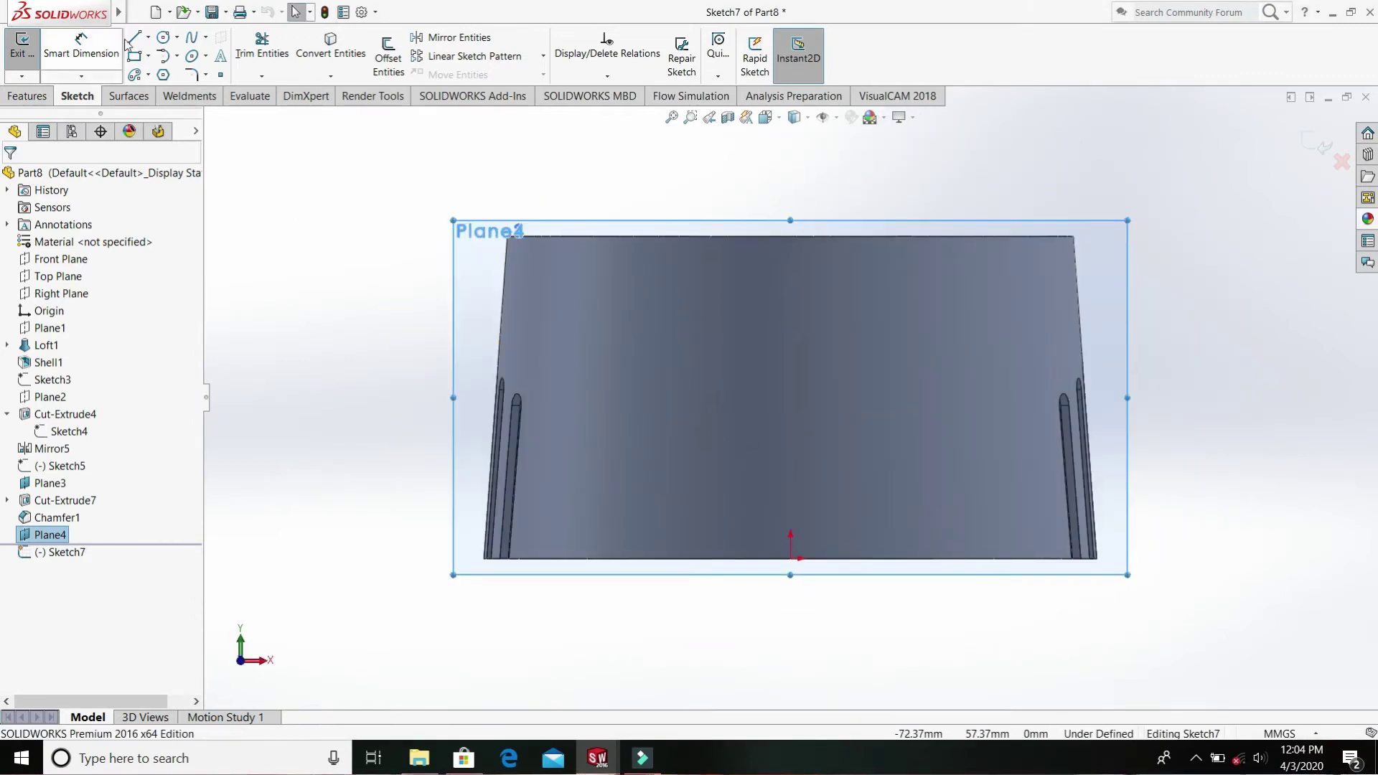
click(148, 37)
click(162, 75)
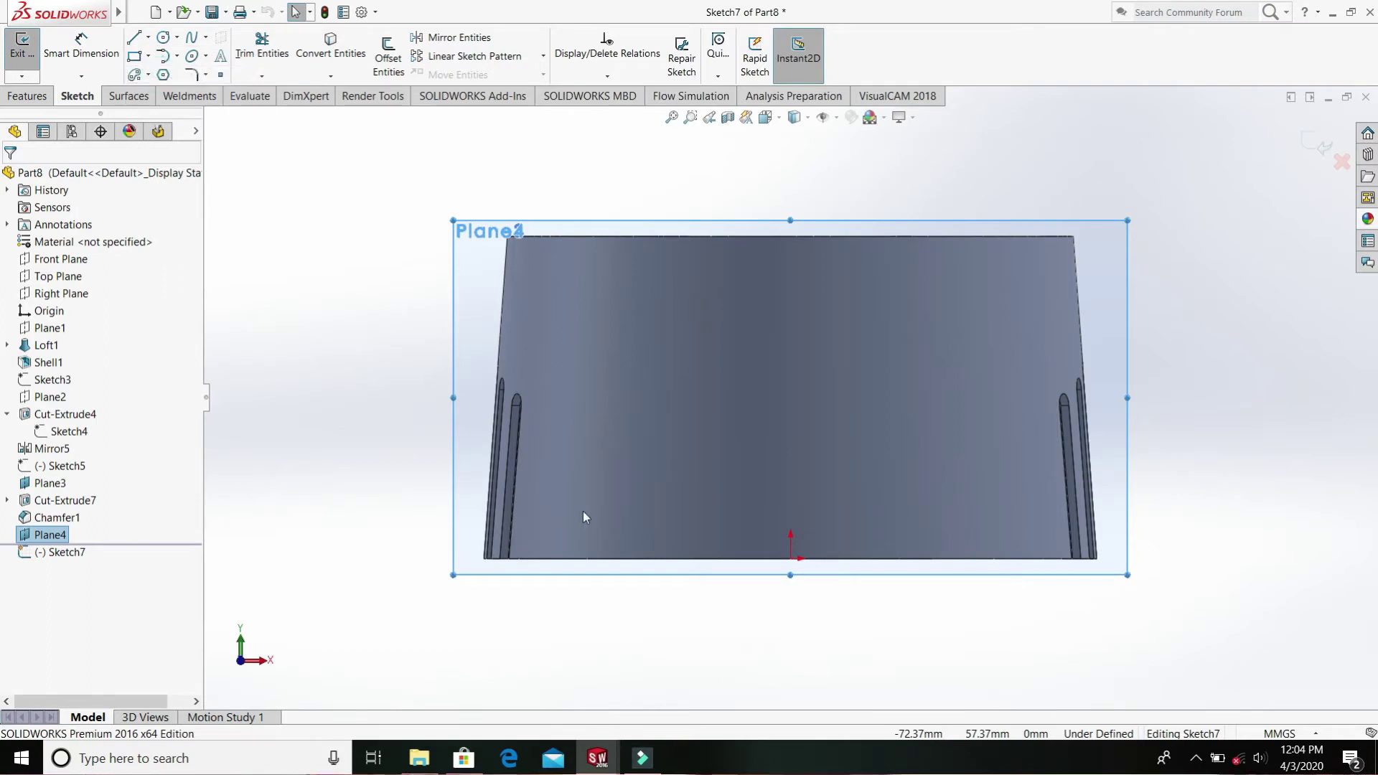
click(790, 557)
click(791, 237)
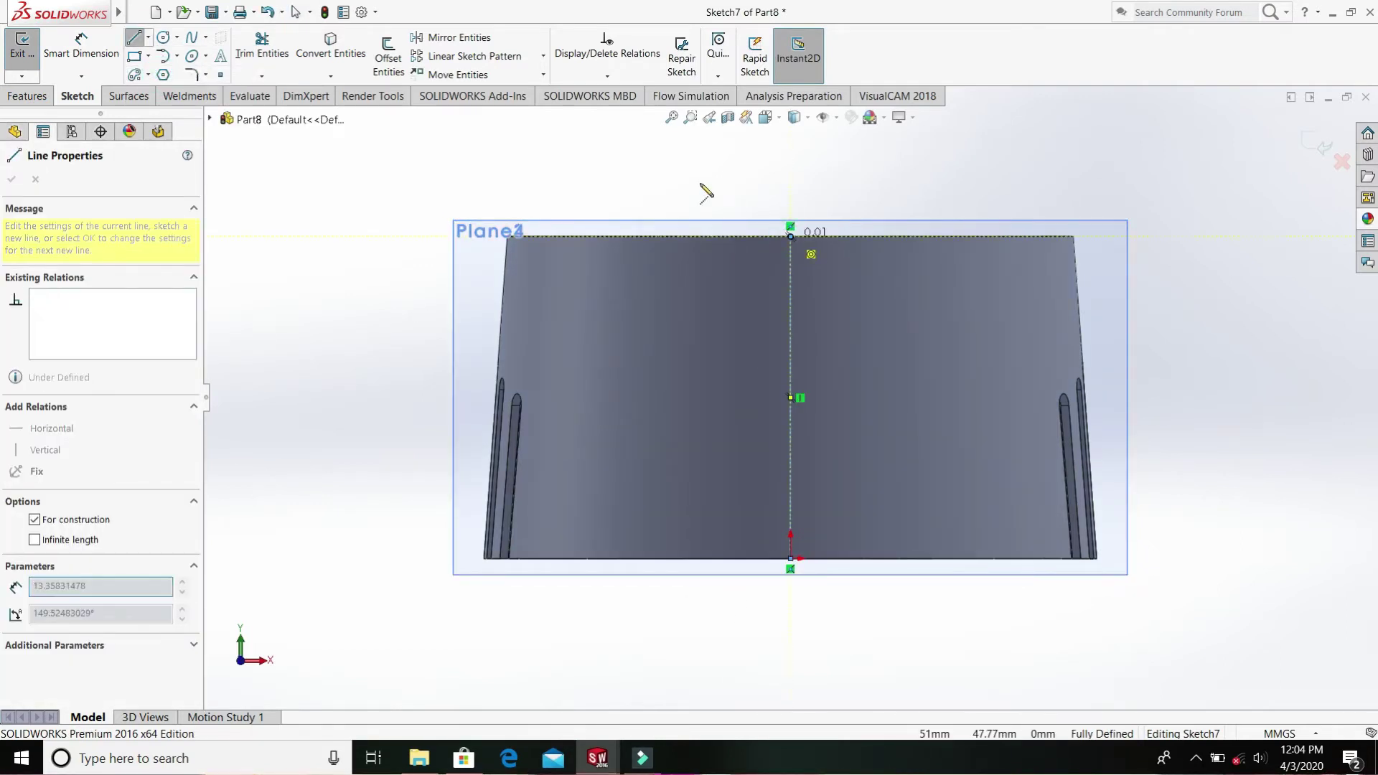
key(Escape)
key(Escape)
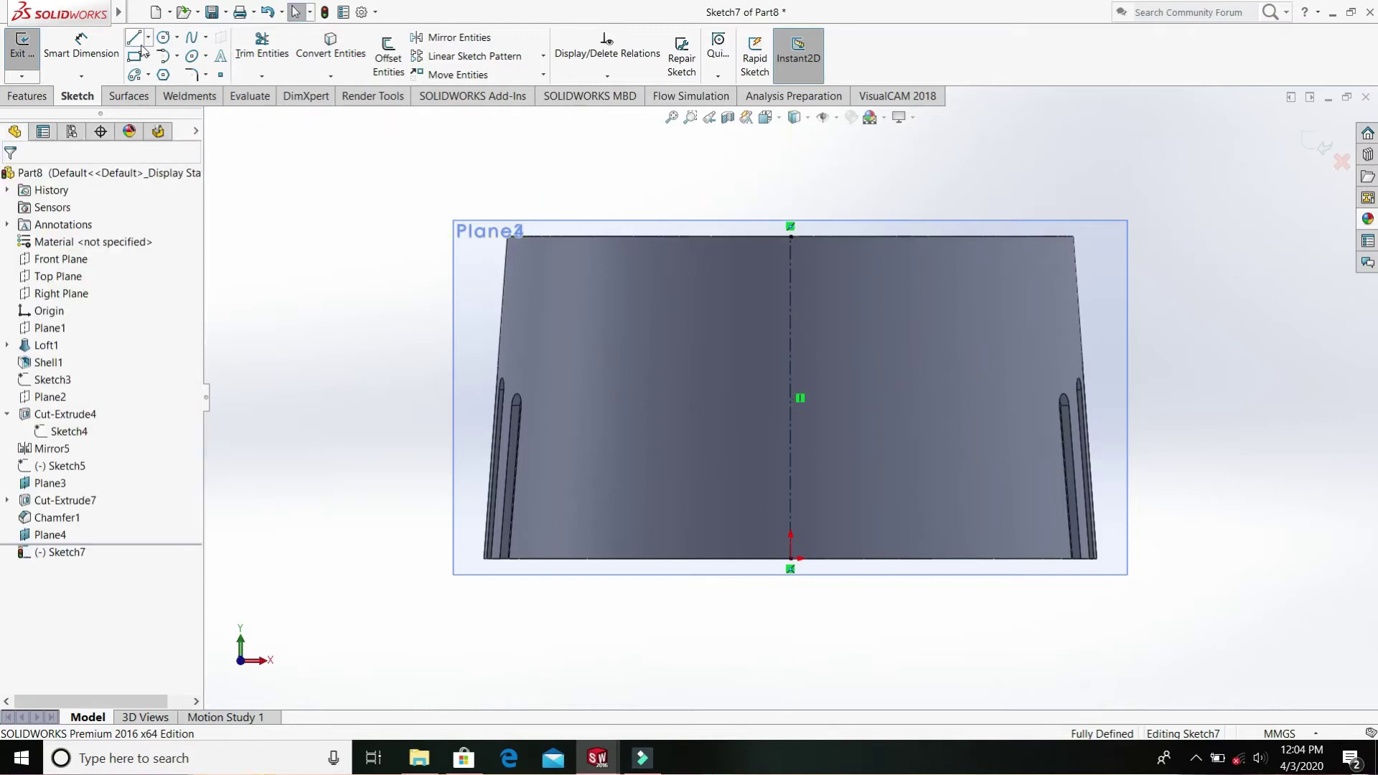
- Draw a closed trapezoid hanging from the knob's top edge
key(l)
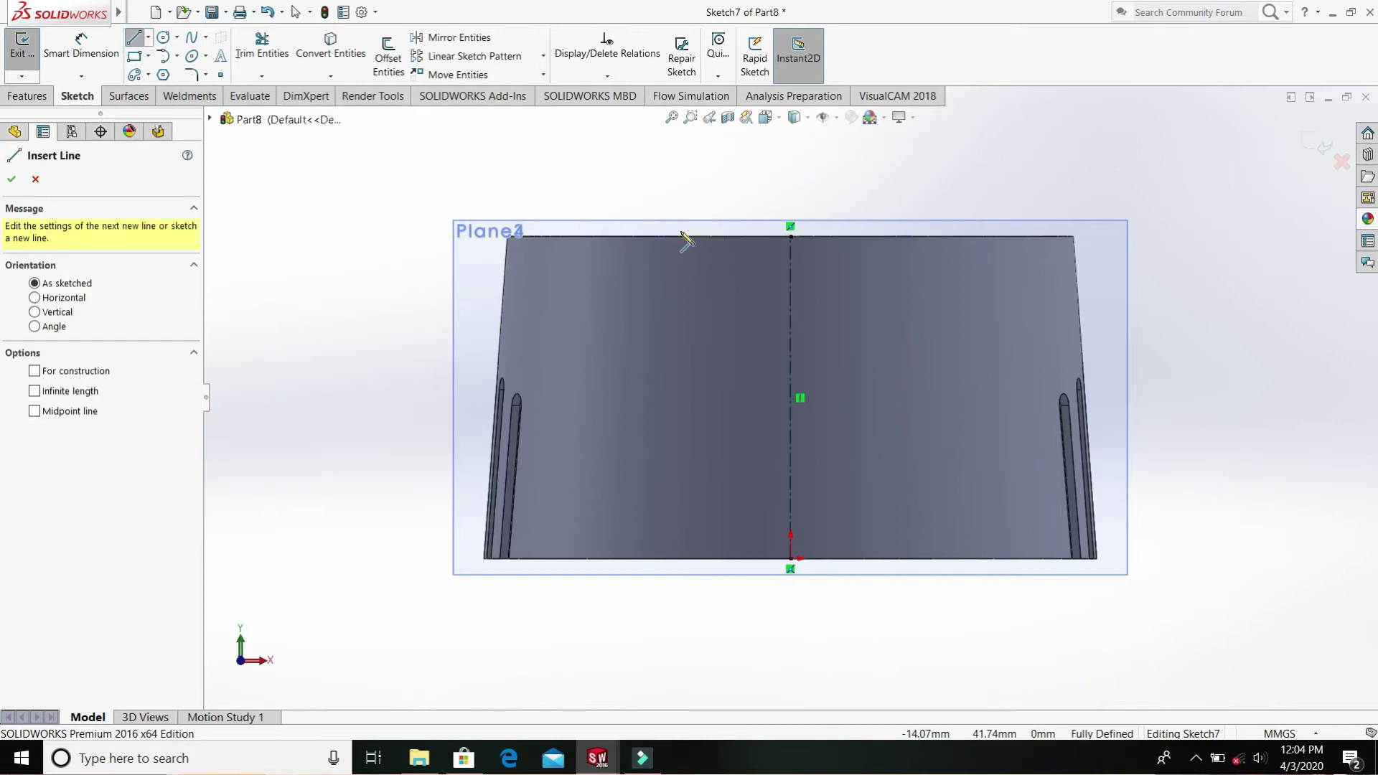
click(685, 238)
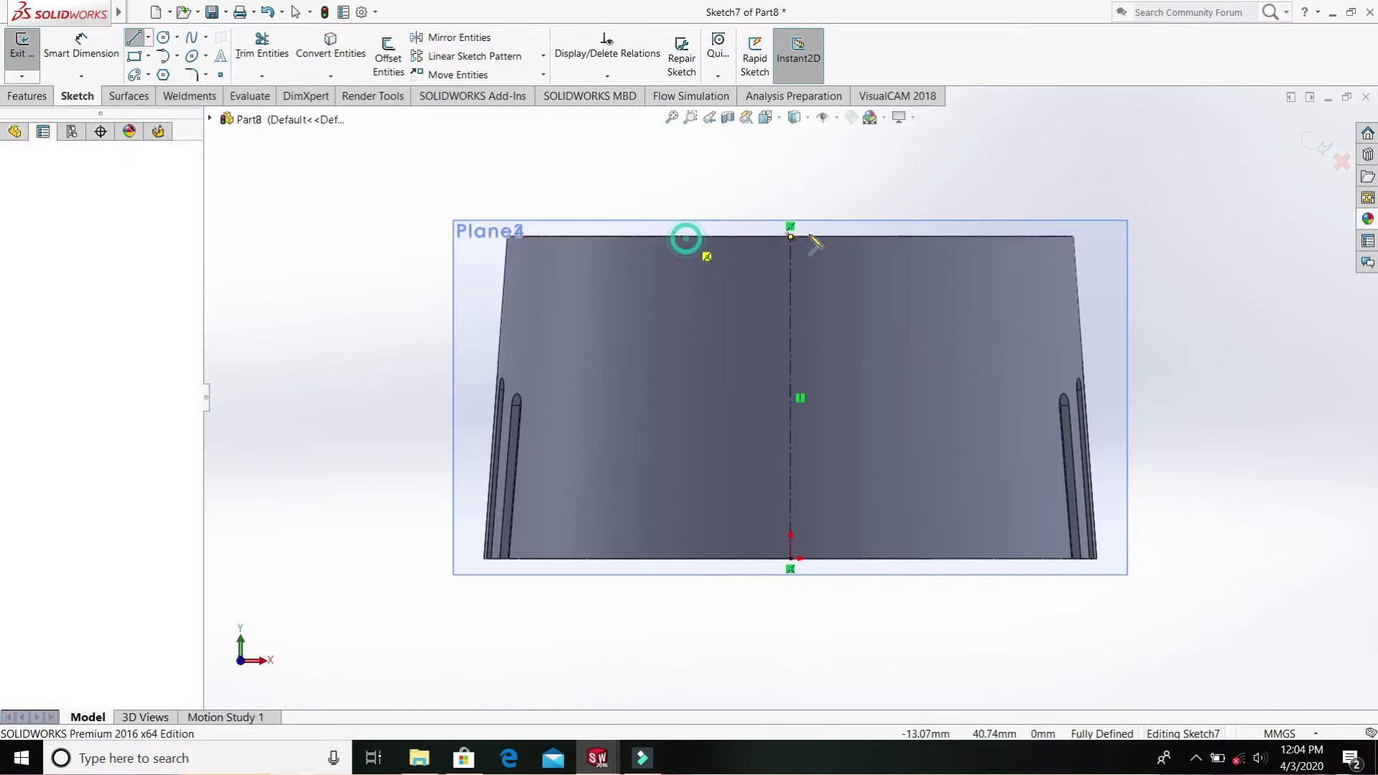
click(901, 237)
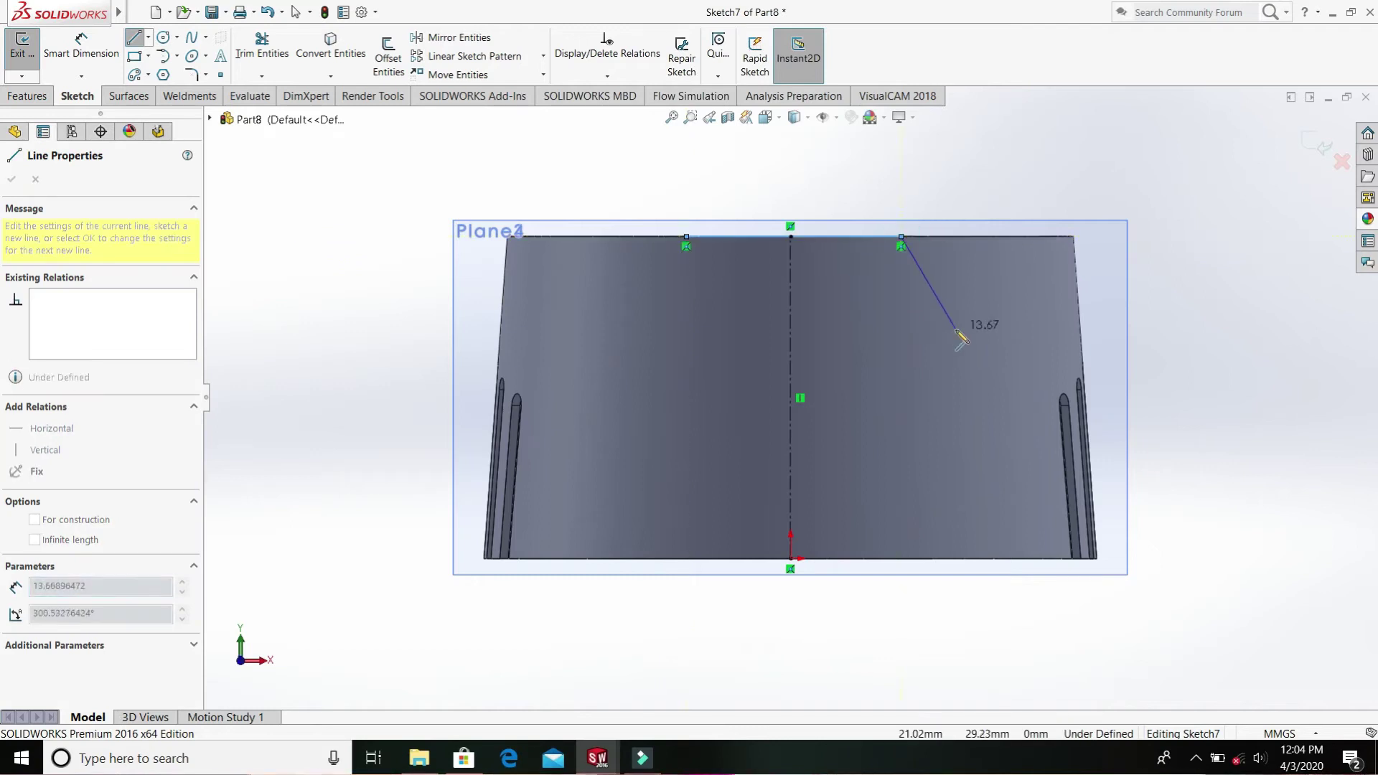
click(941, 341)
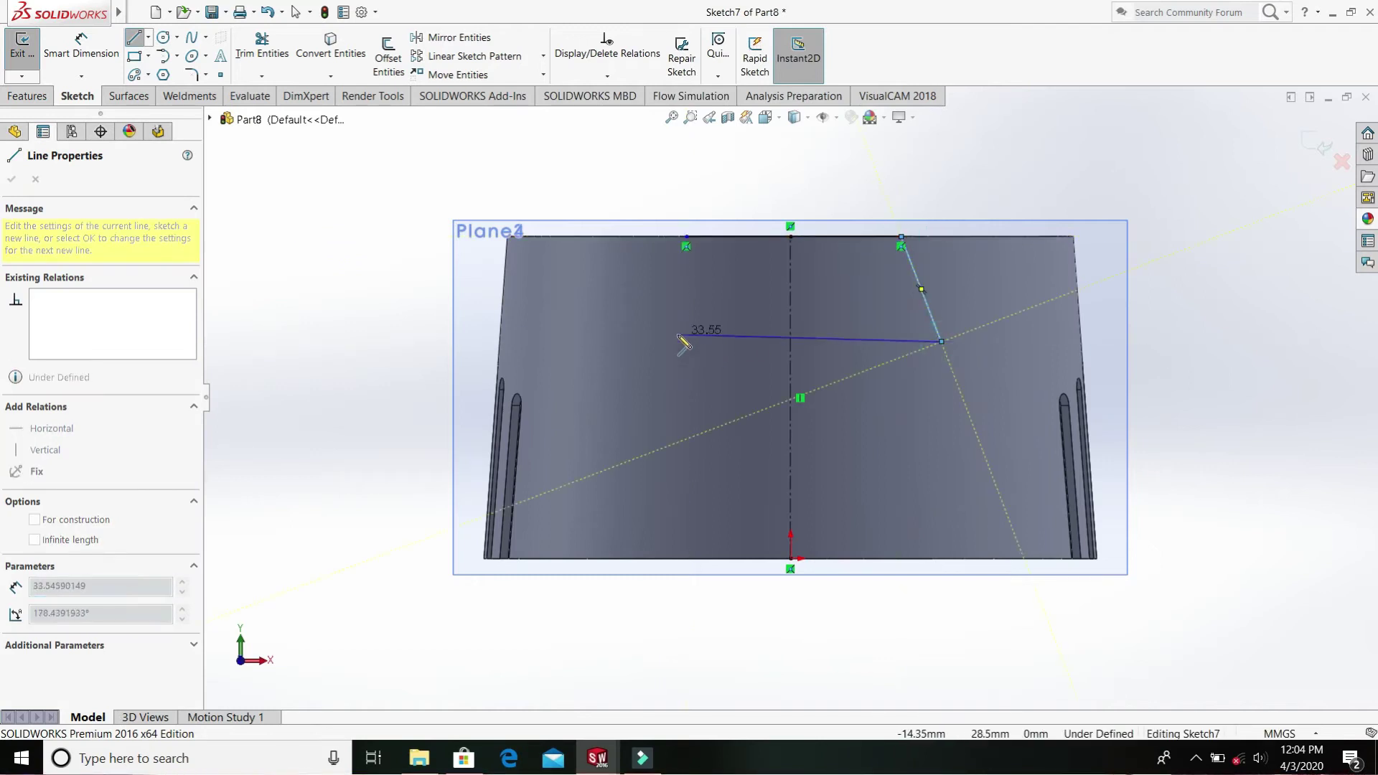
click(643, 341)
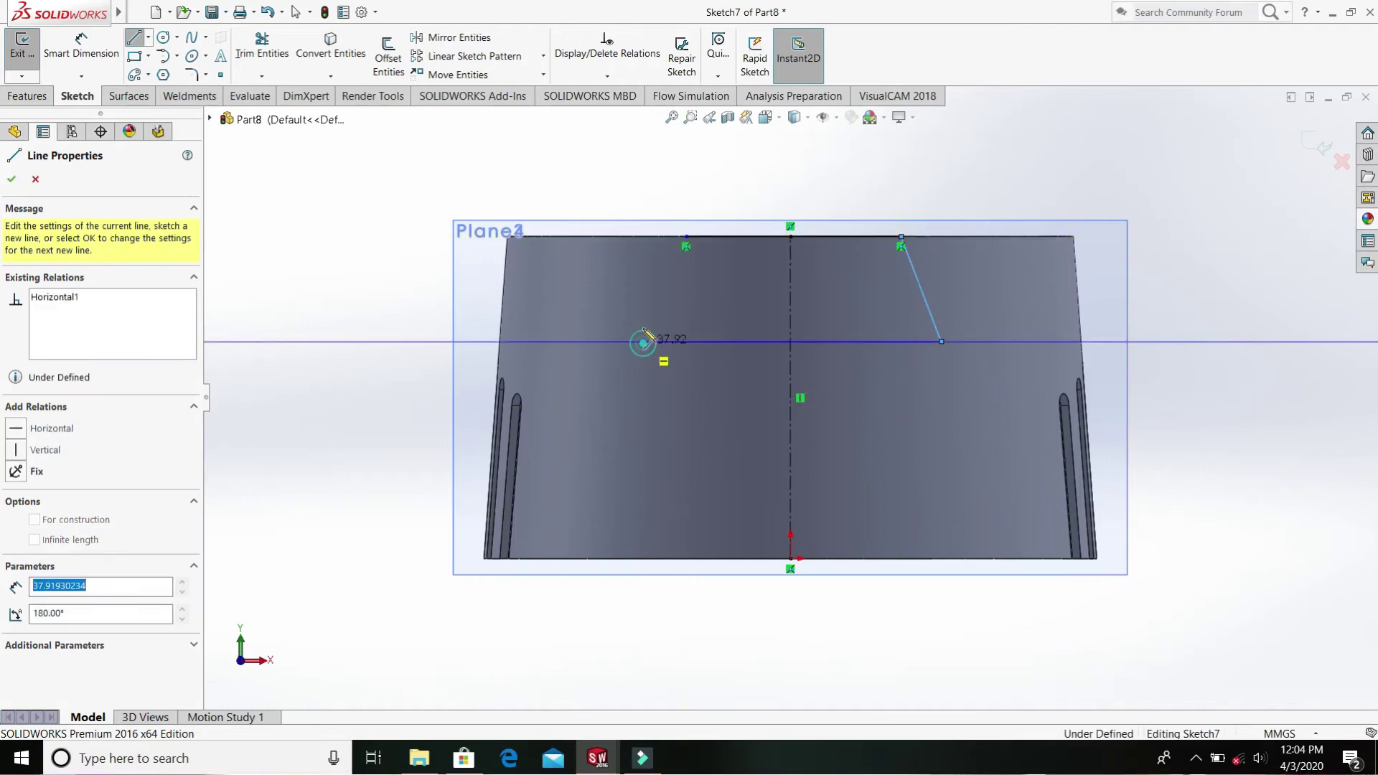
click(687, 239)
- Make the trapezoid's two sloped sides equal in length
key(Escape)
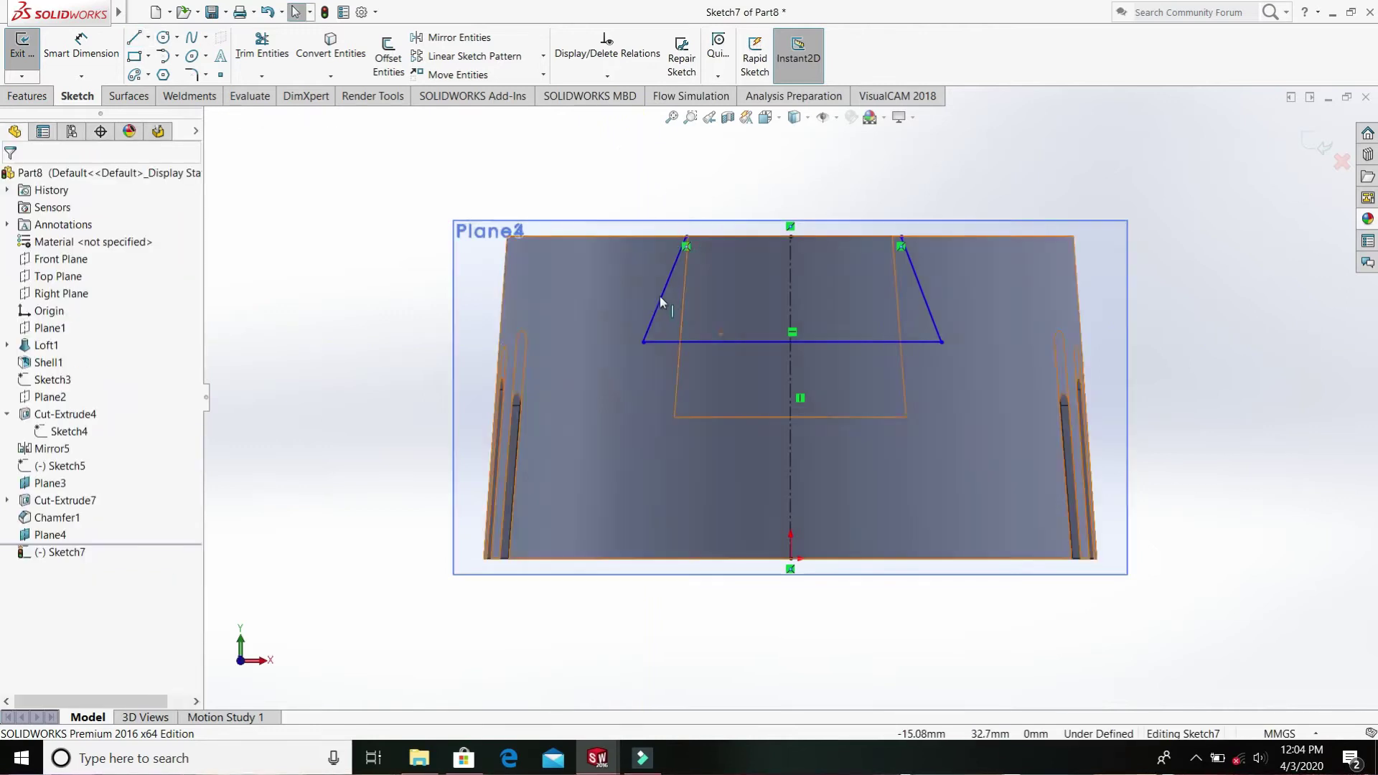
click(659, 295)
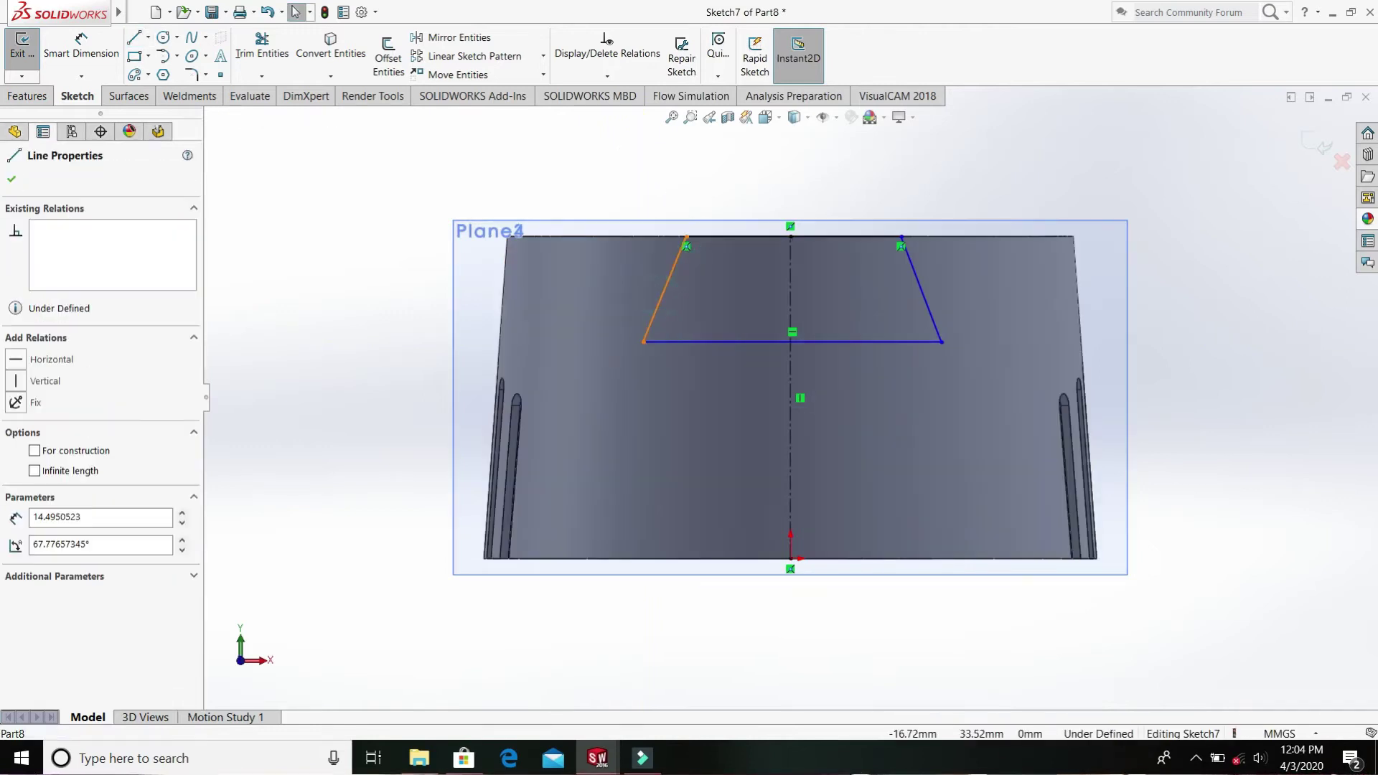
ctrl+click(923, 295)
ctrl+click(921, 289)
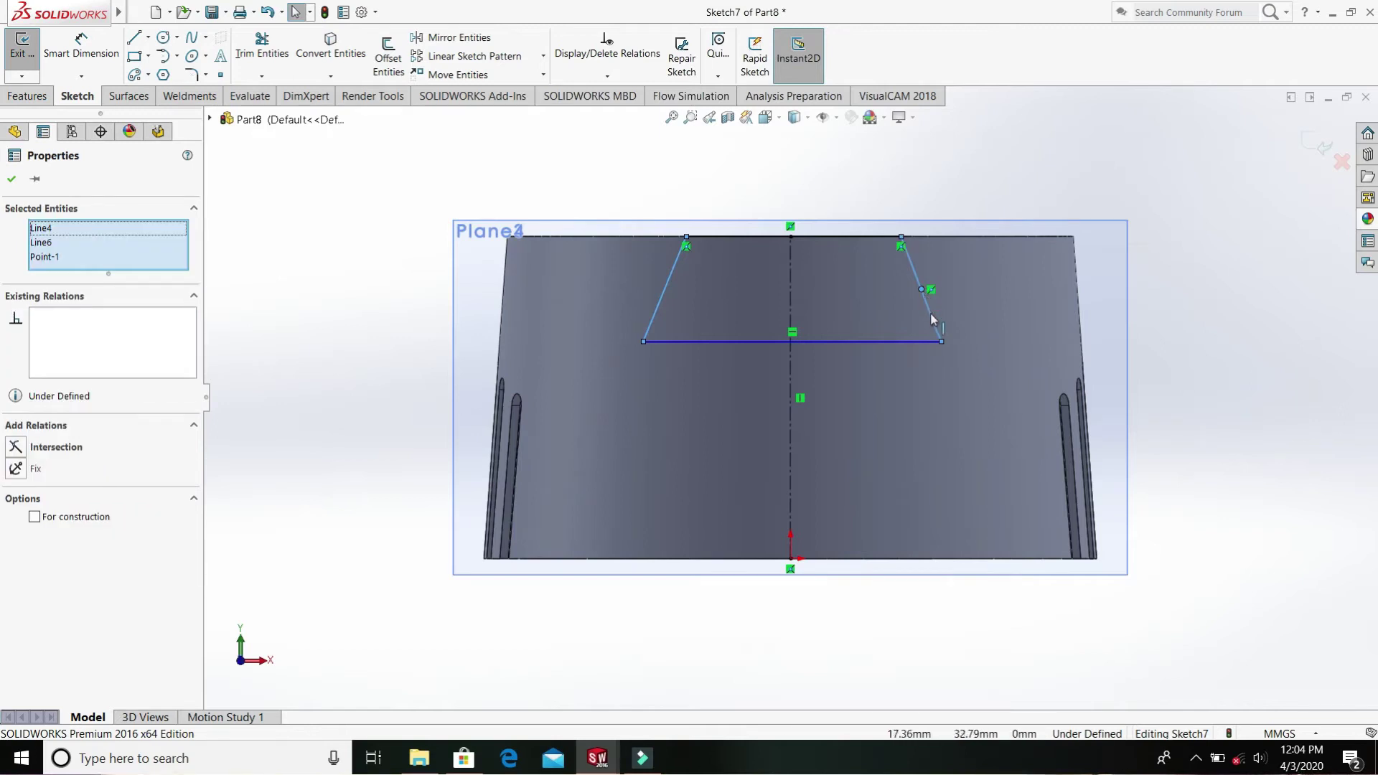
click(917, 178)
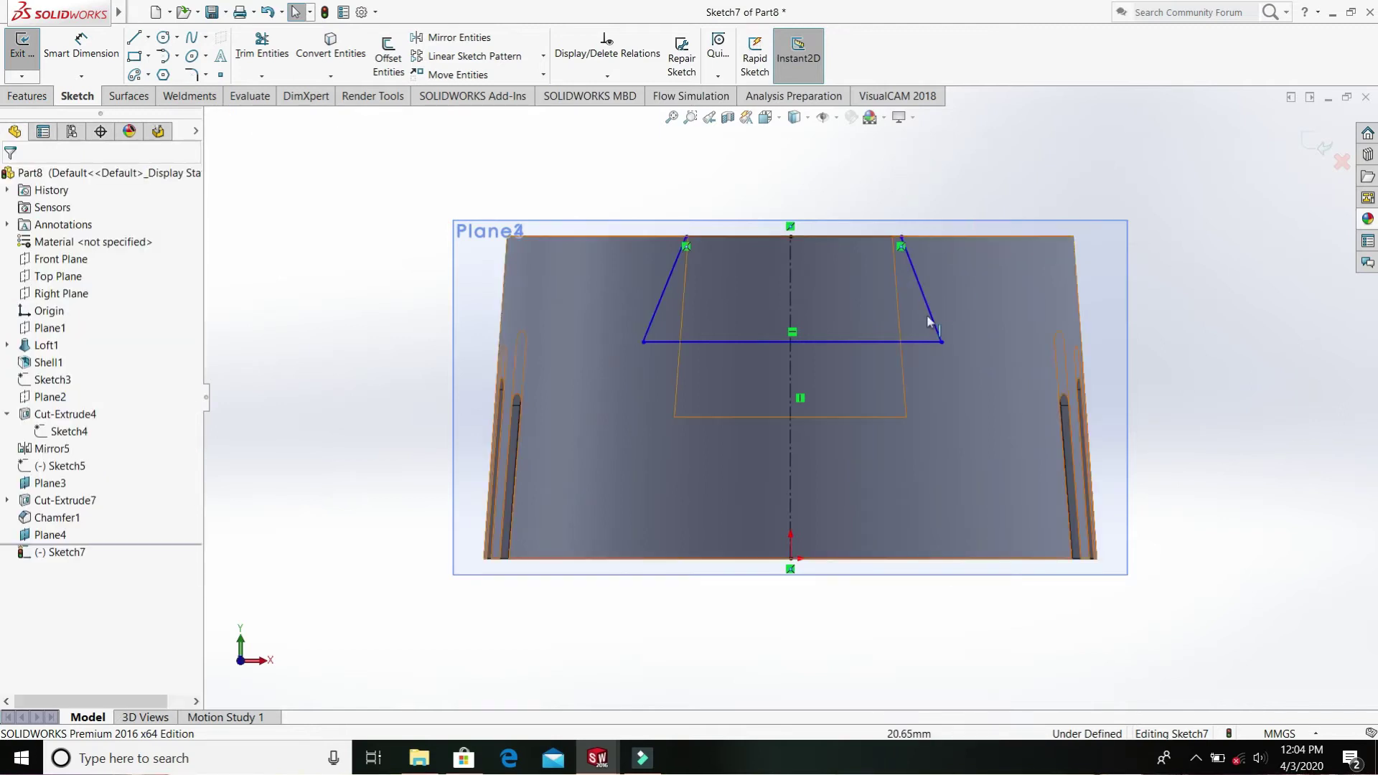
click(649, 328)
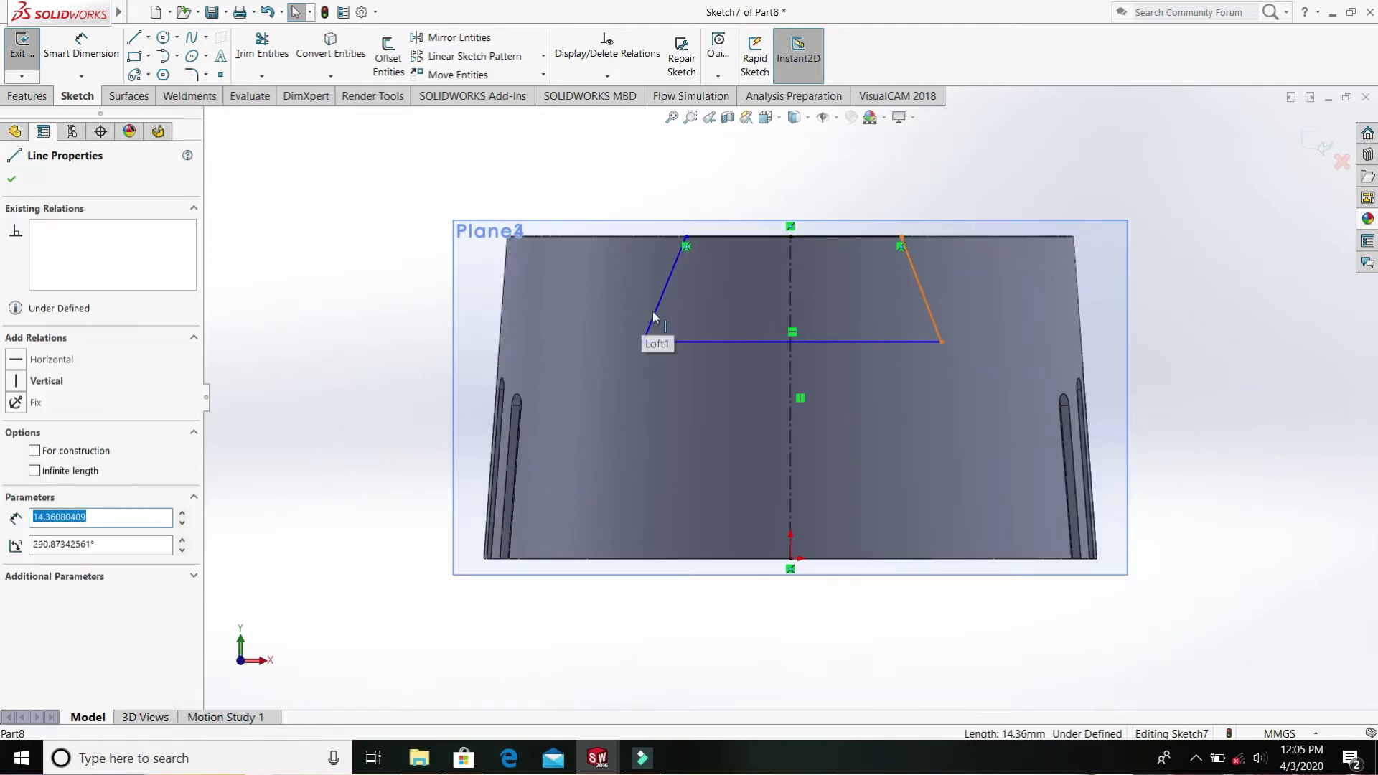
ctrl+click(652, 312)
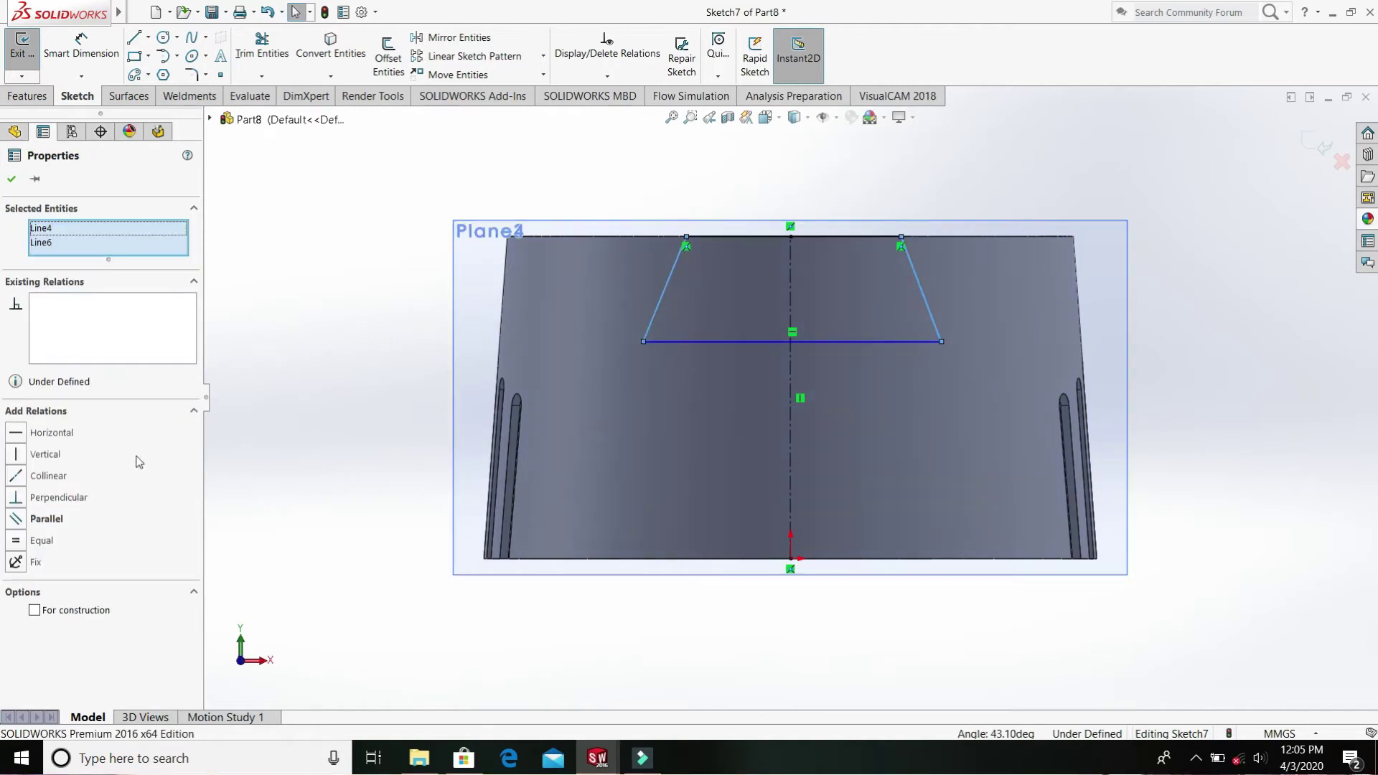
click(43, 542)
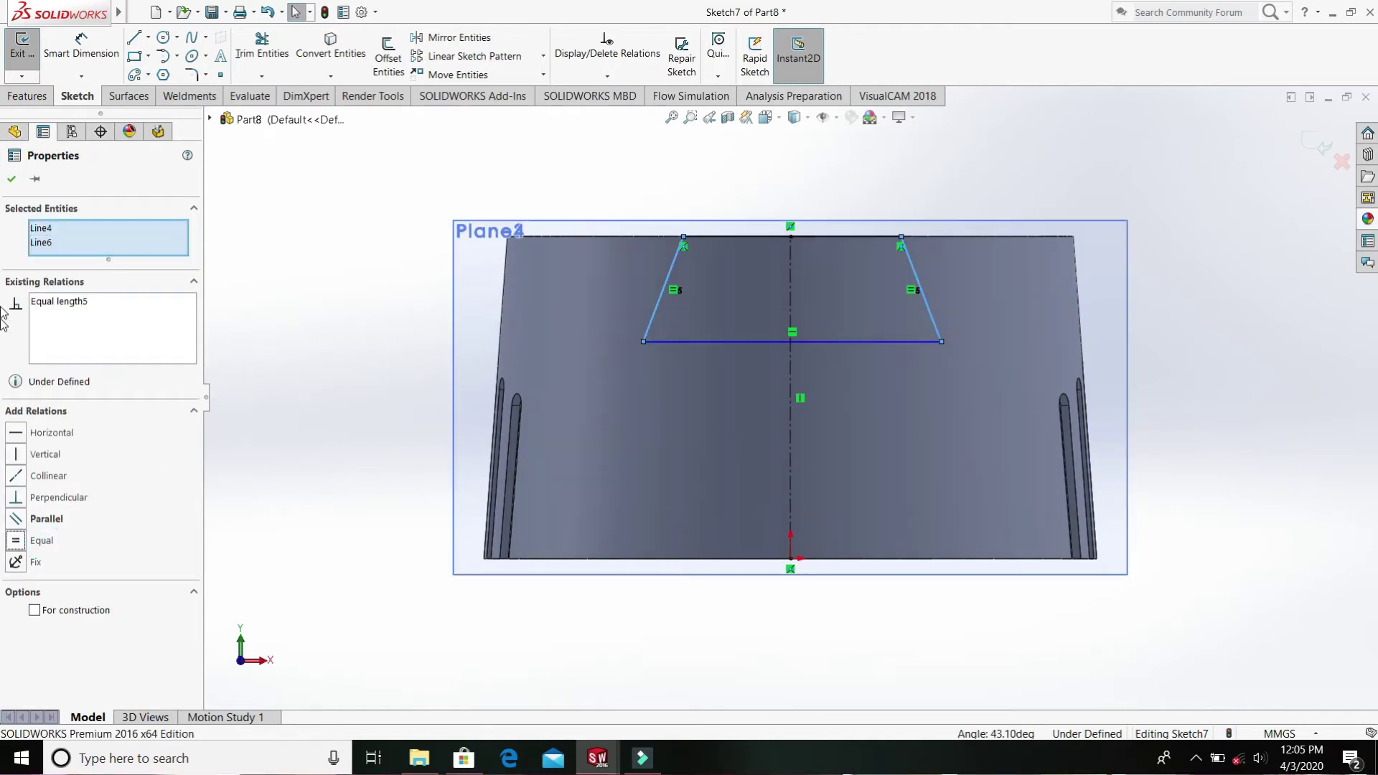
click(11, 178)
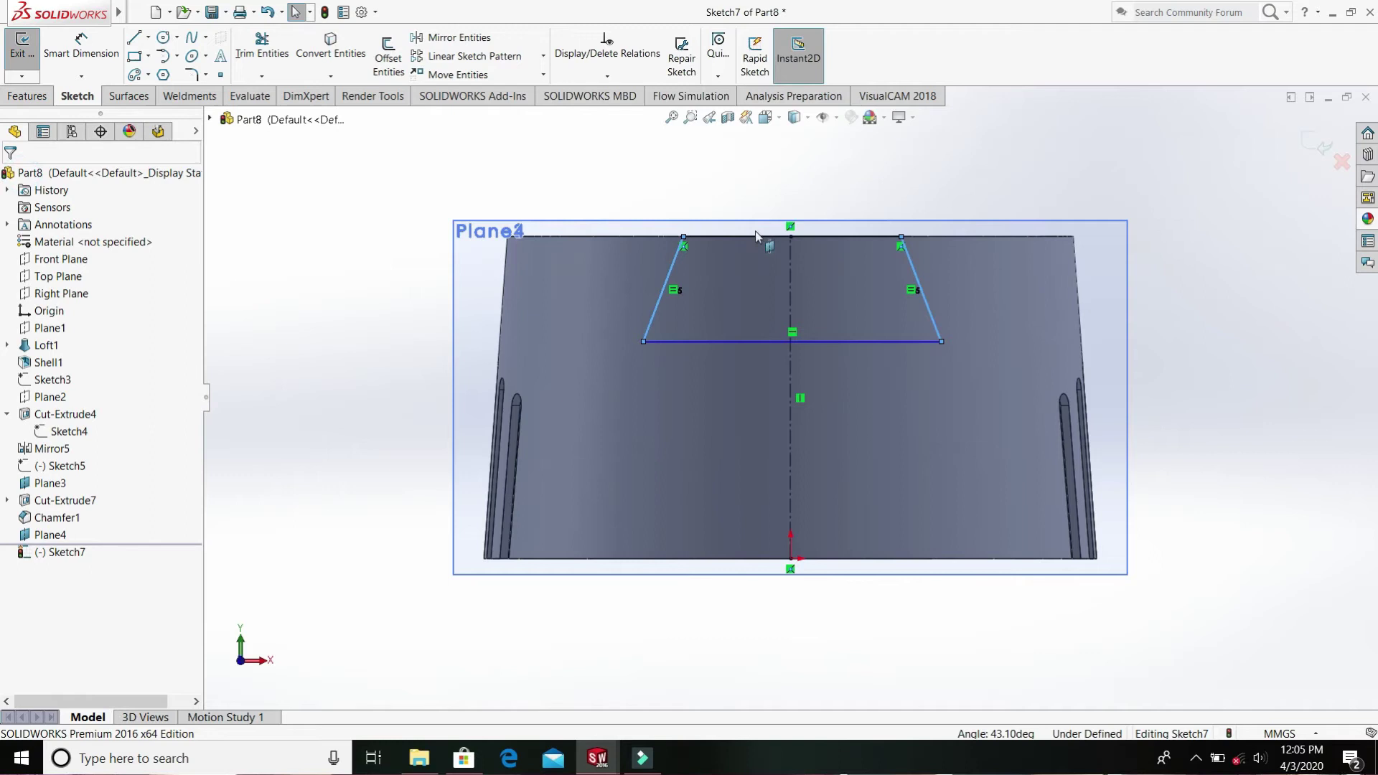
- Center the top line on the centerline's top endpoint with a midpoint relation
click(791, 236)
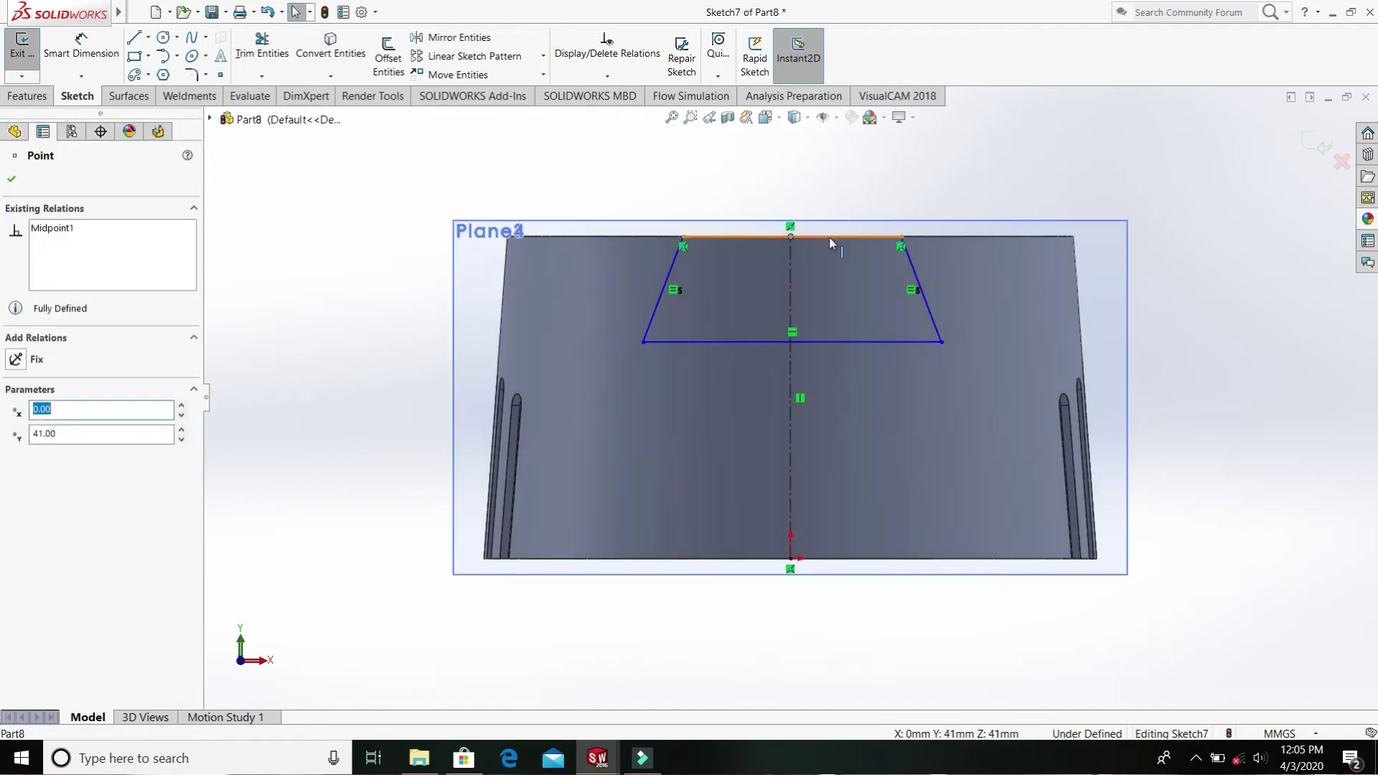
ctrl+click(829, 237)
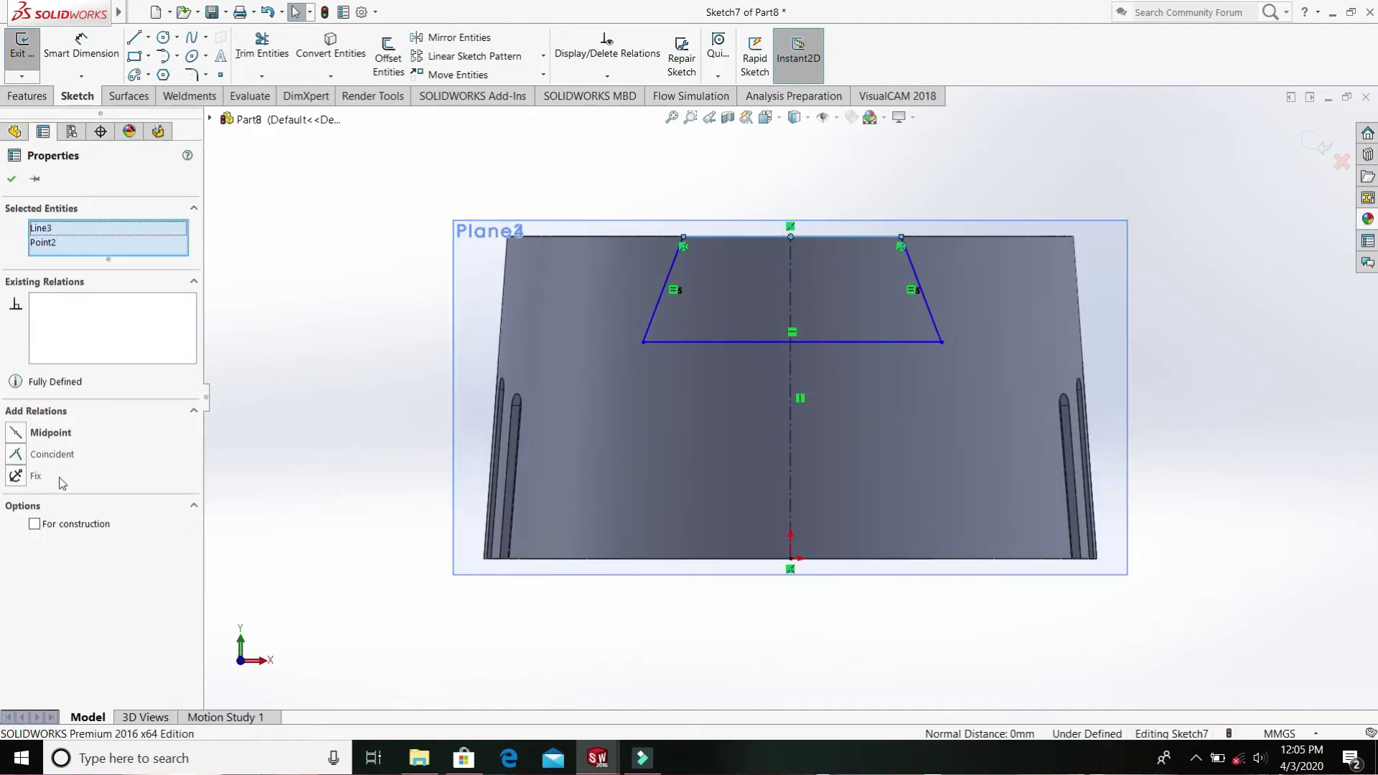
click(51, 433)
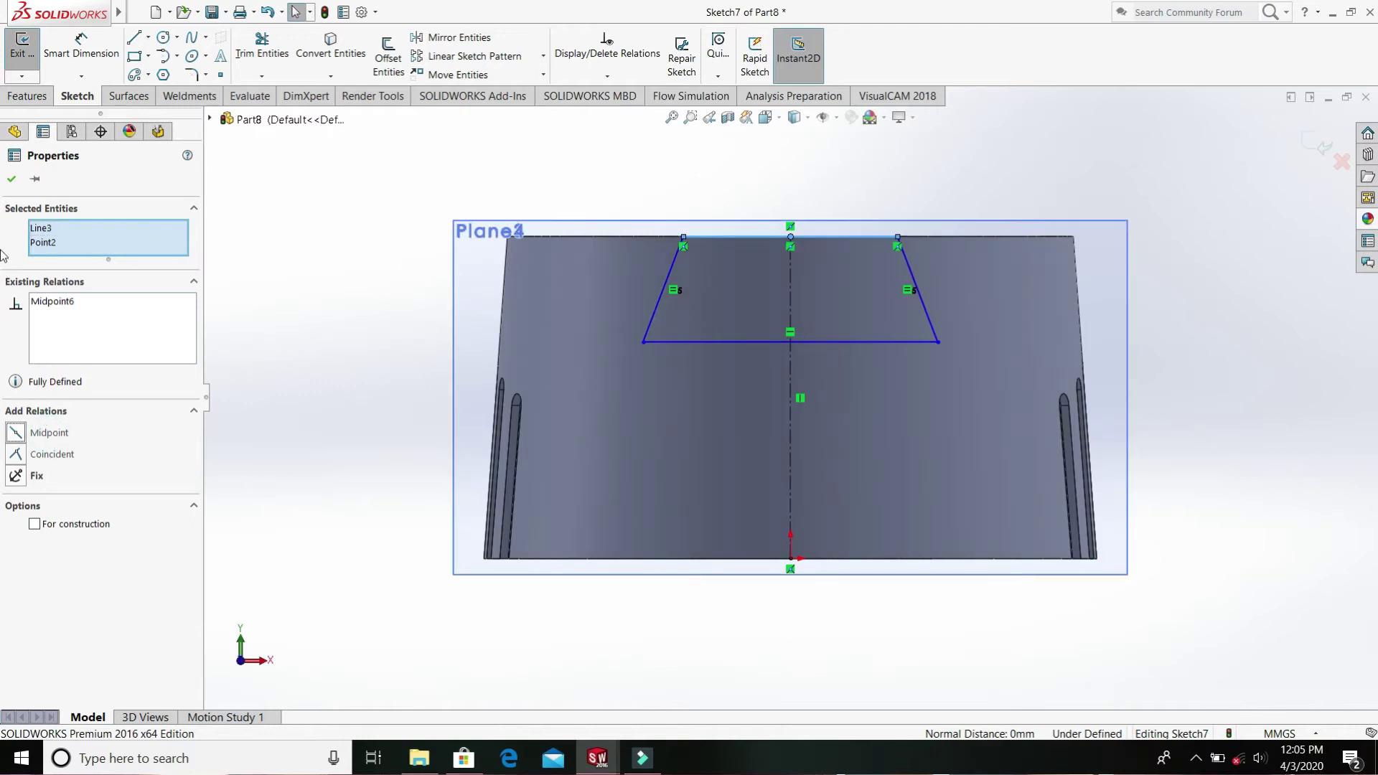
click(12, 179)
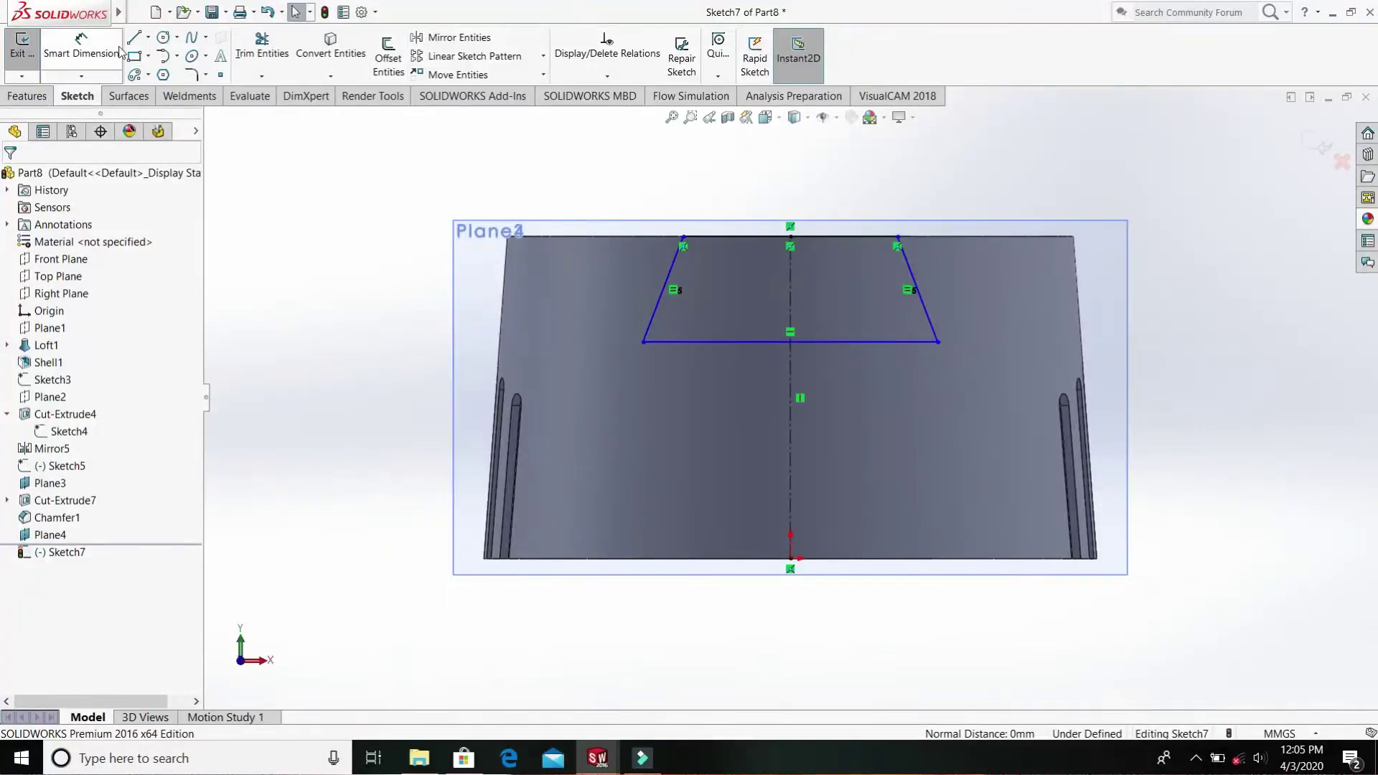
click(111, 51)
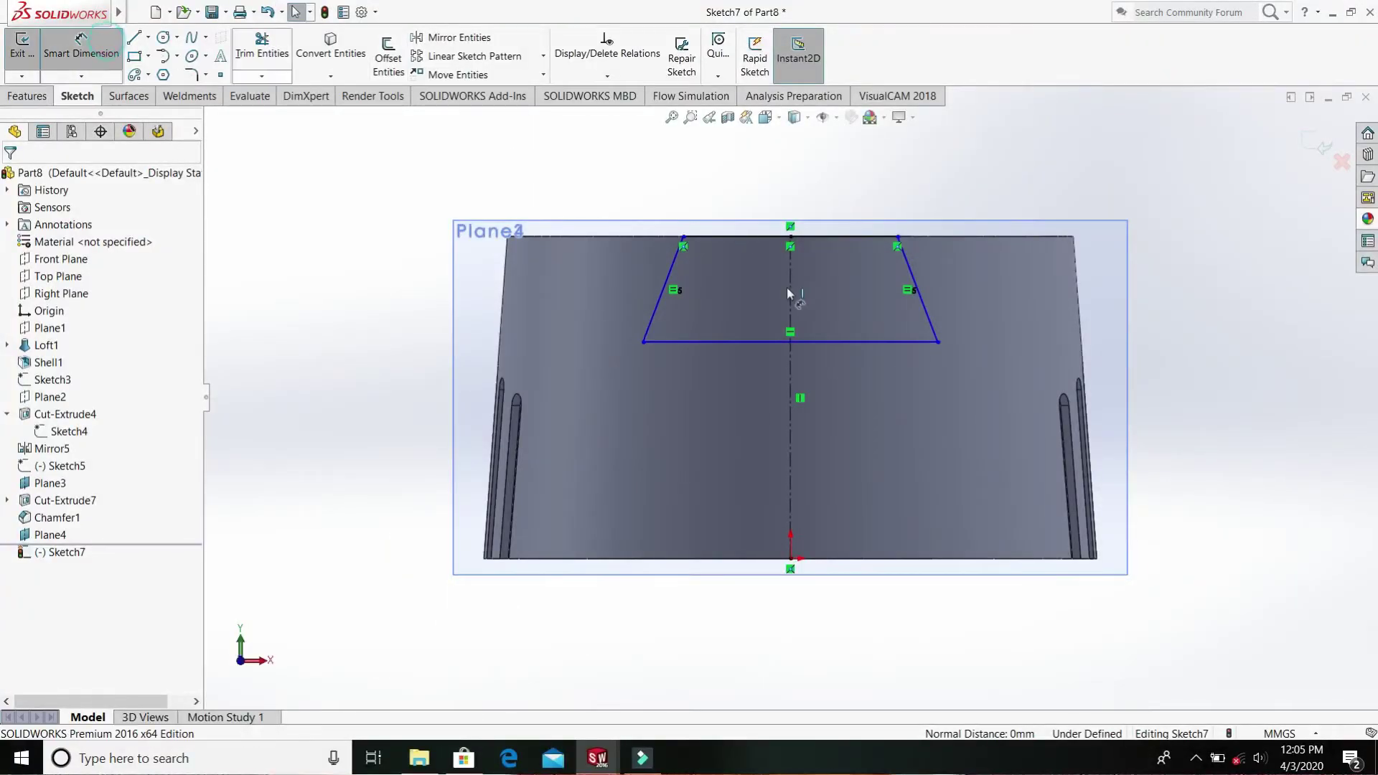
- Dimension the trapezoid's top width at 30 mm and bottom width at 30.5 mm
click(854, 236)
click(849, 167)
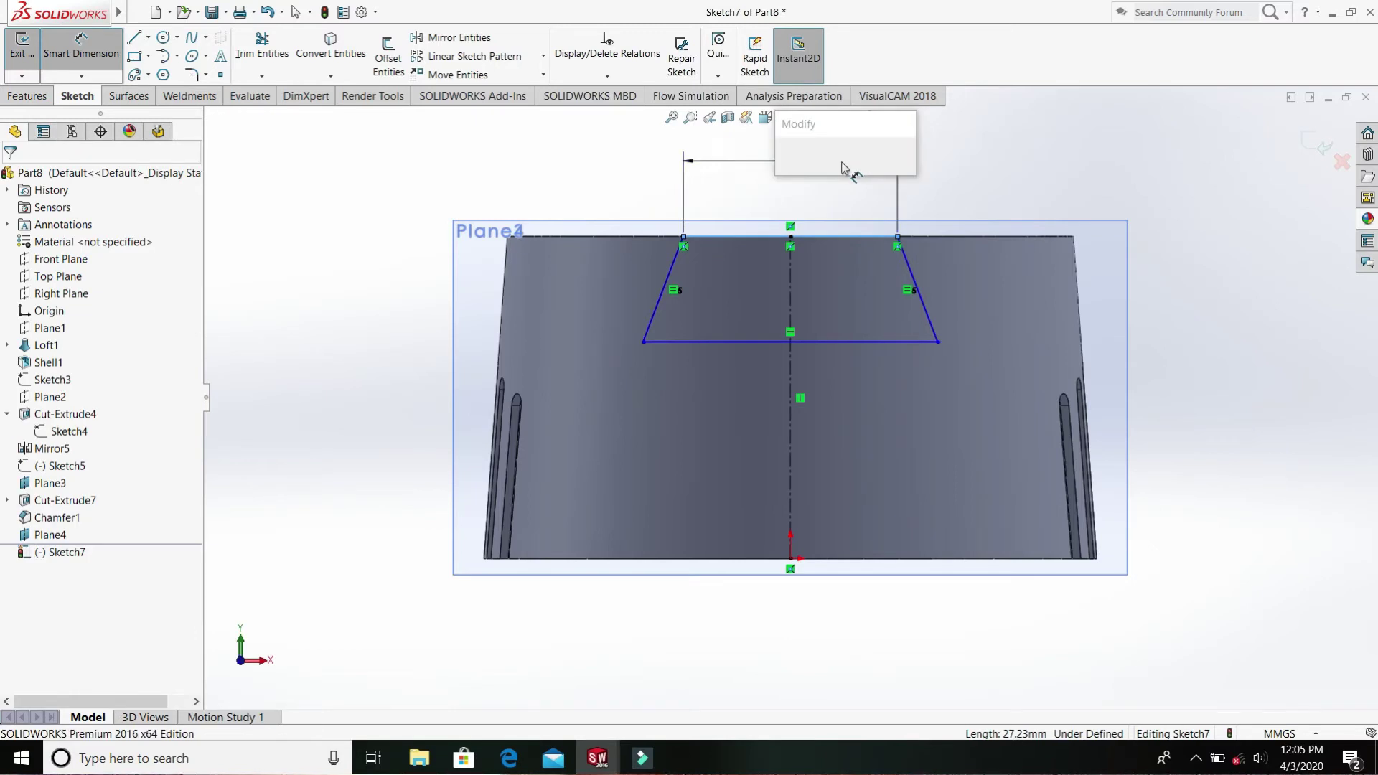
key(Return)
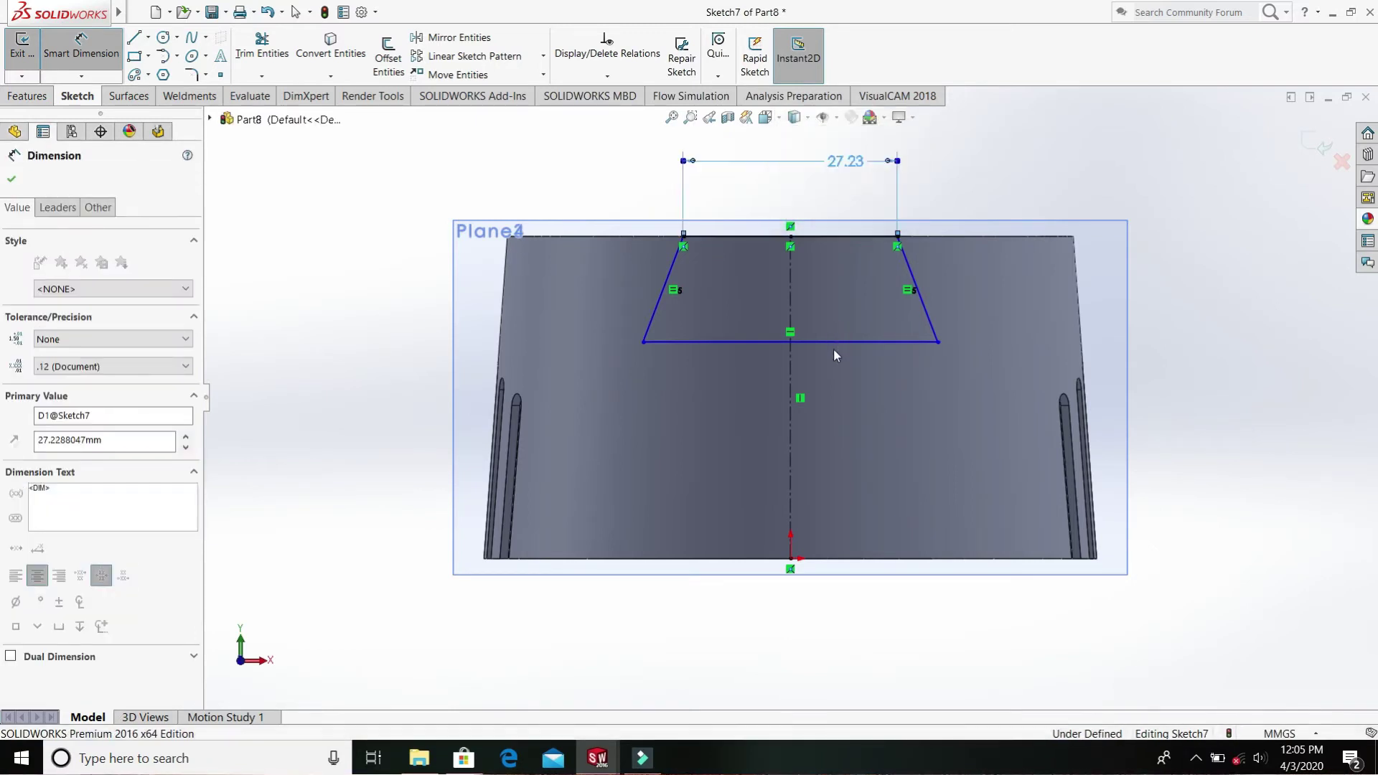
click(837, 343)
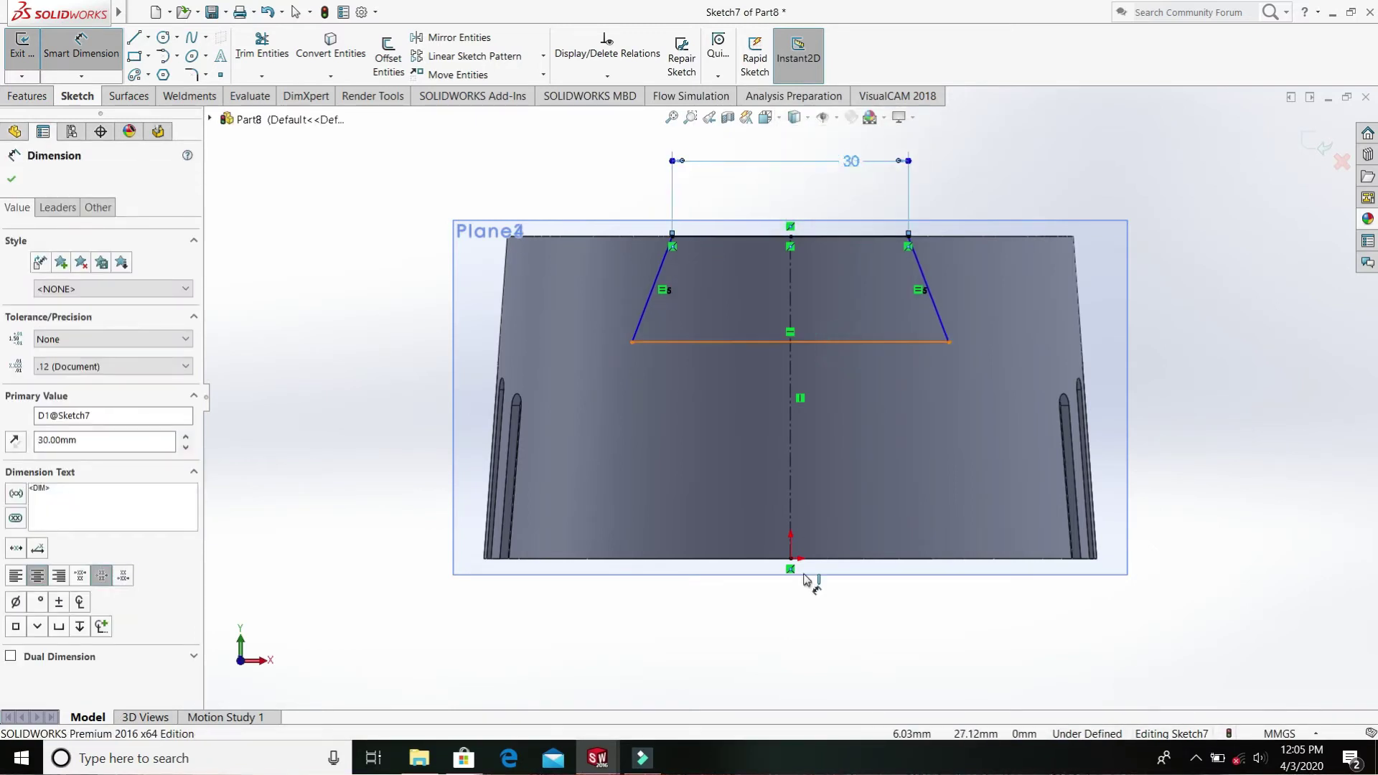
click(789, 668)
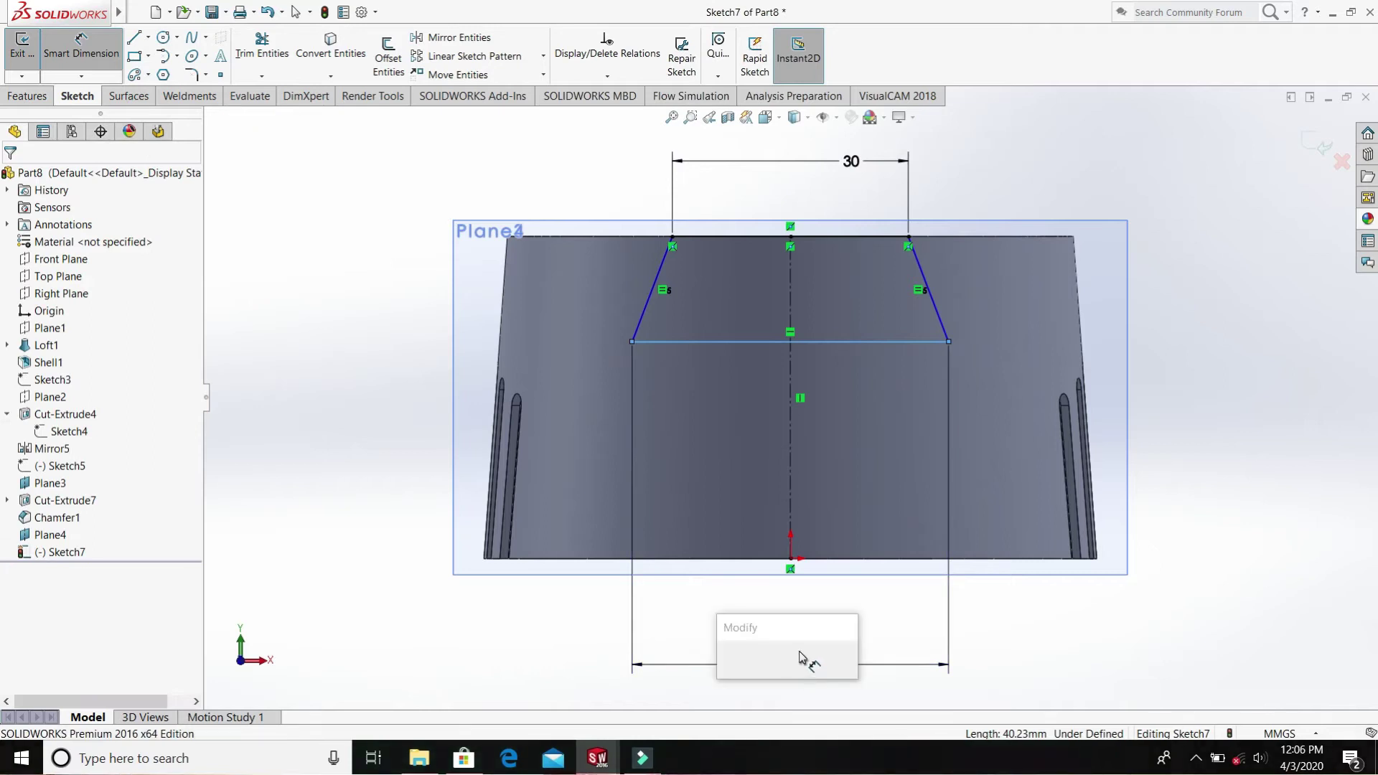
text(30.5)
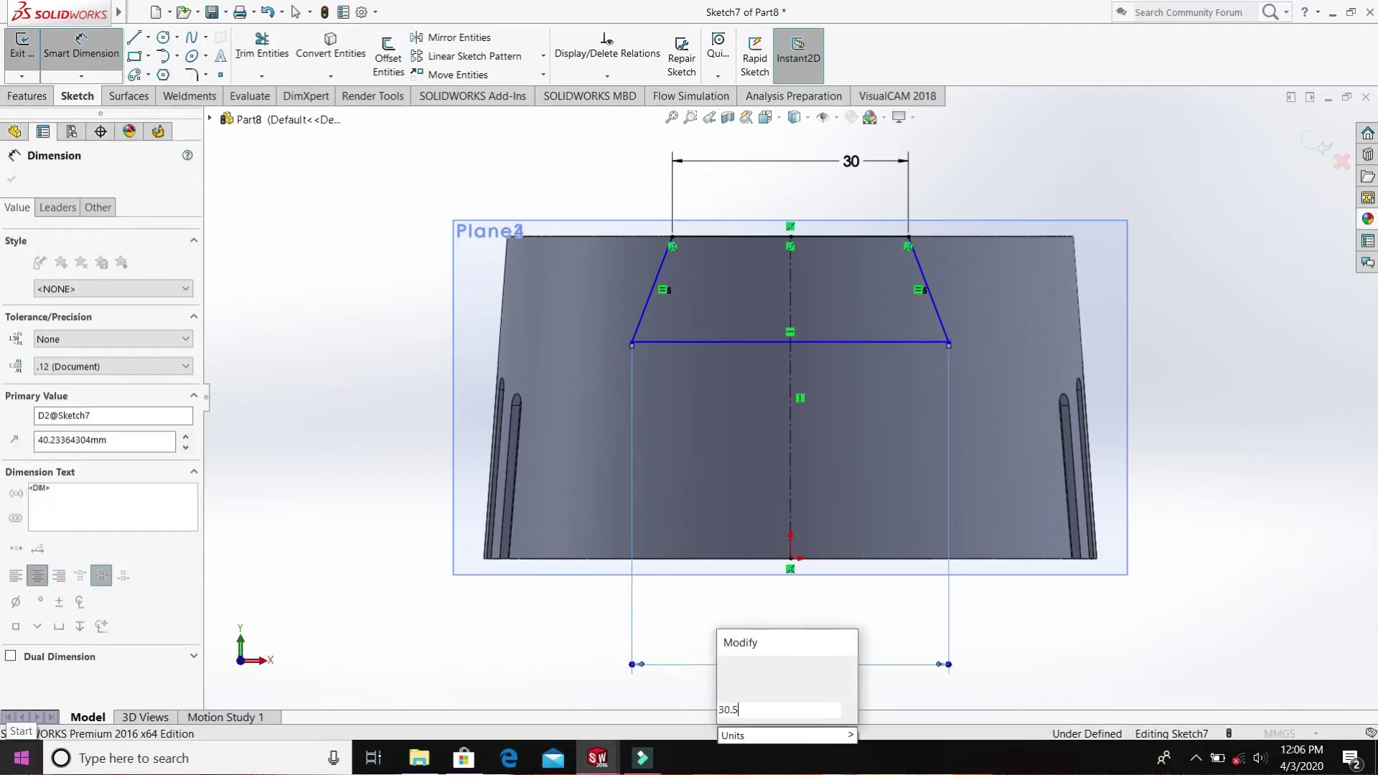
key(Return)
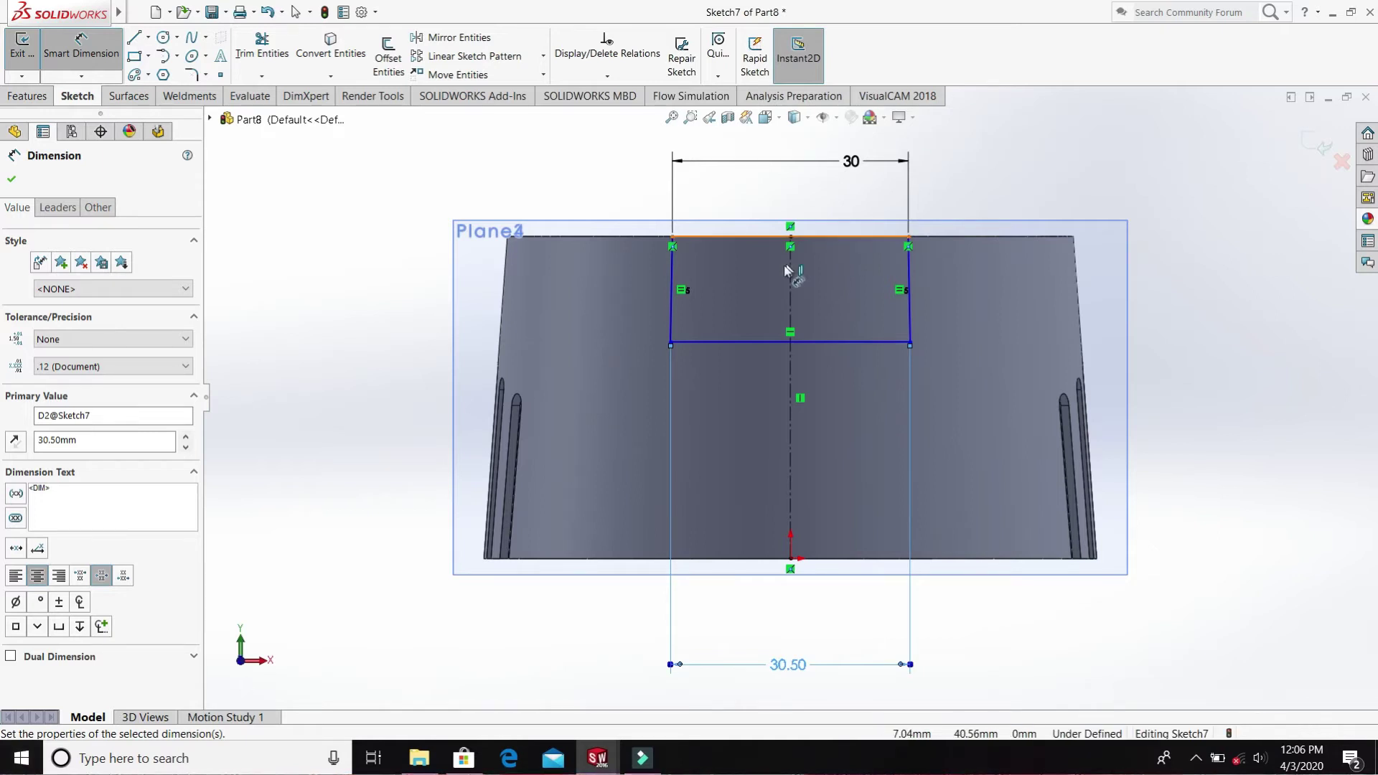
- Add a 20.5 mm height dimension and change the top width to 29 mm
click(745, 340)
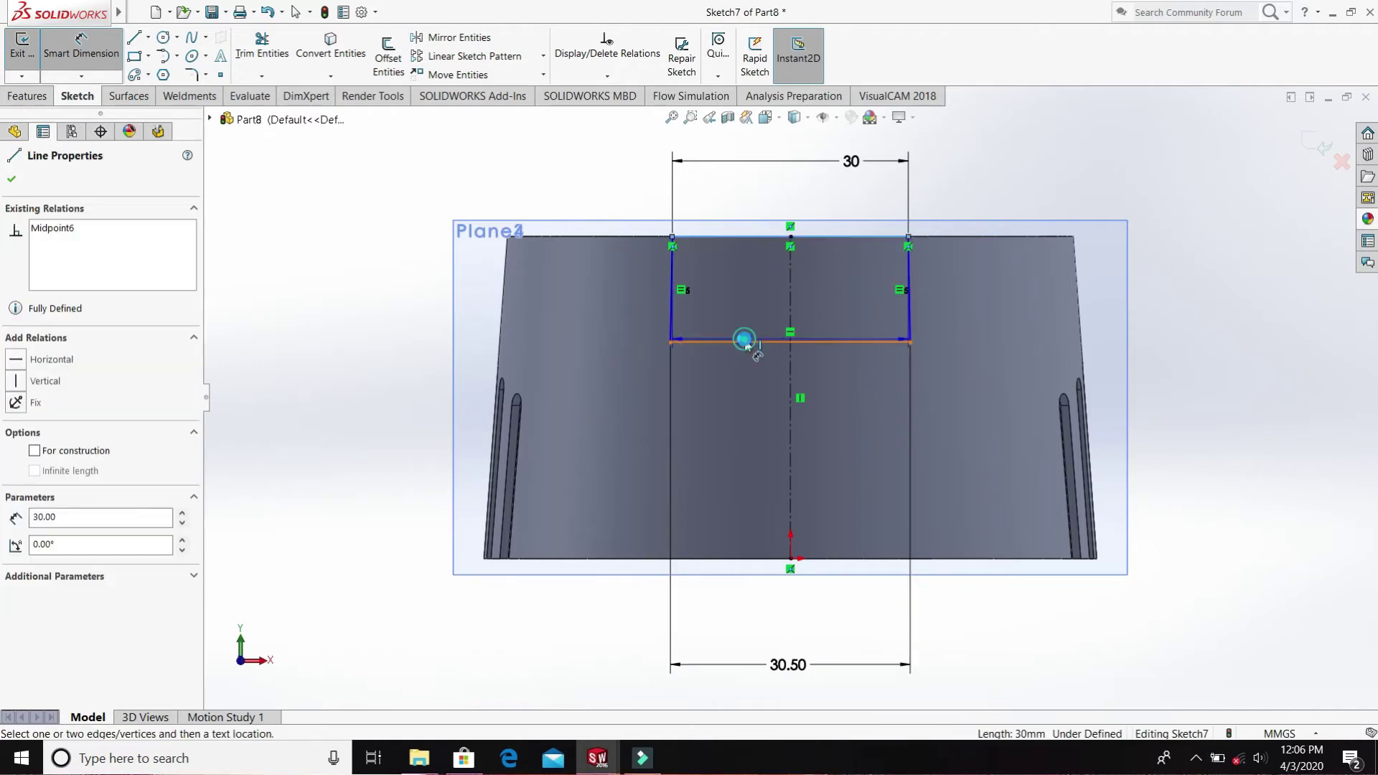
click(742, 341)
click(323, 307)
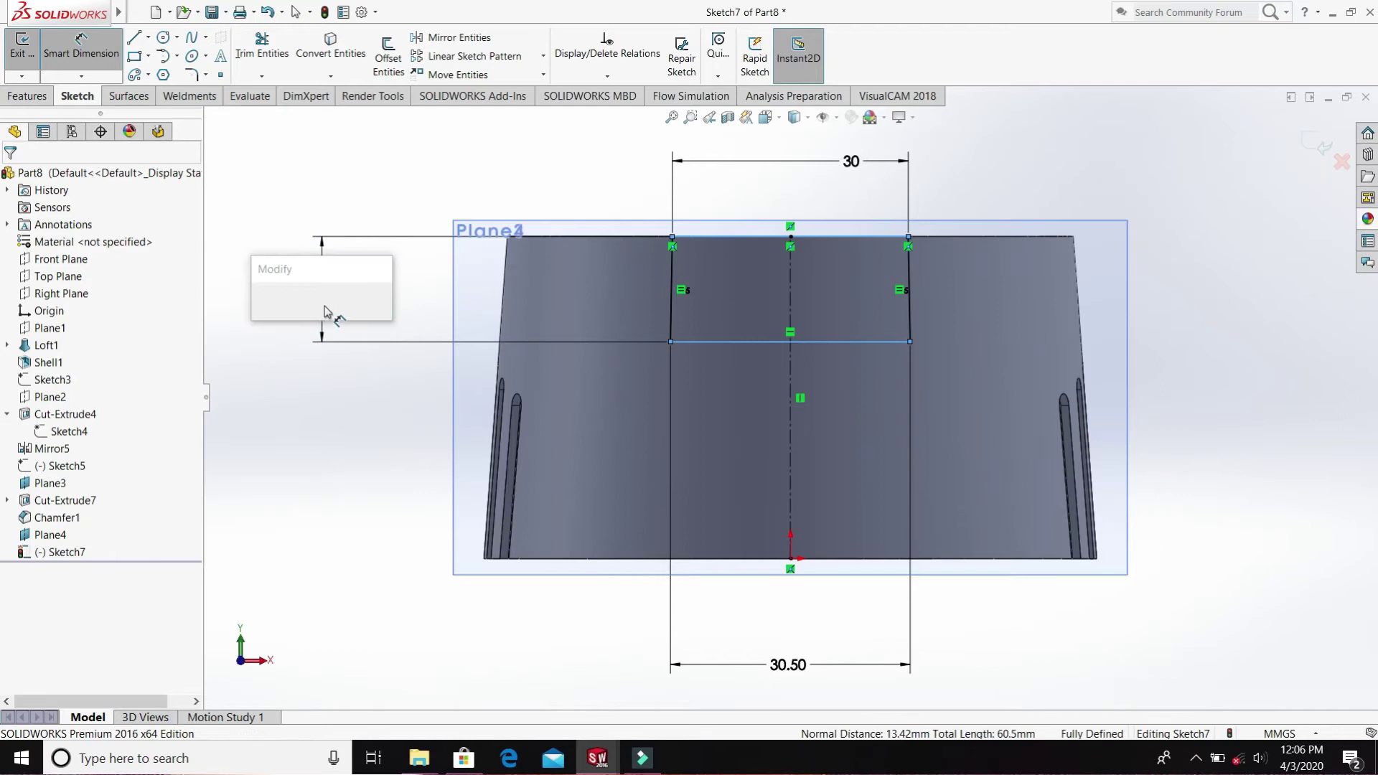
text(20.5)
key(Return)
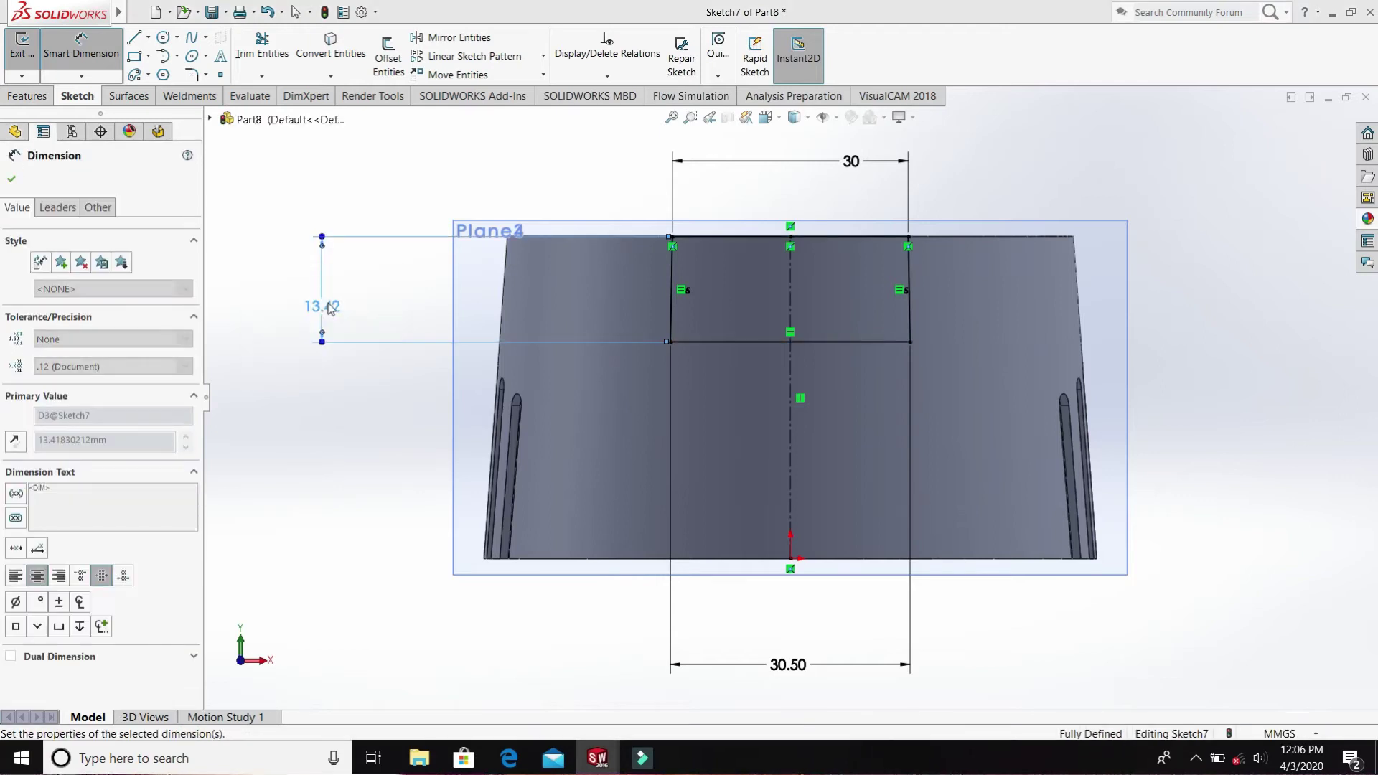
double_click(848, 159)
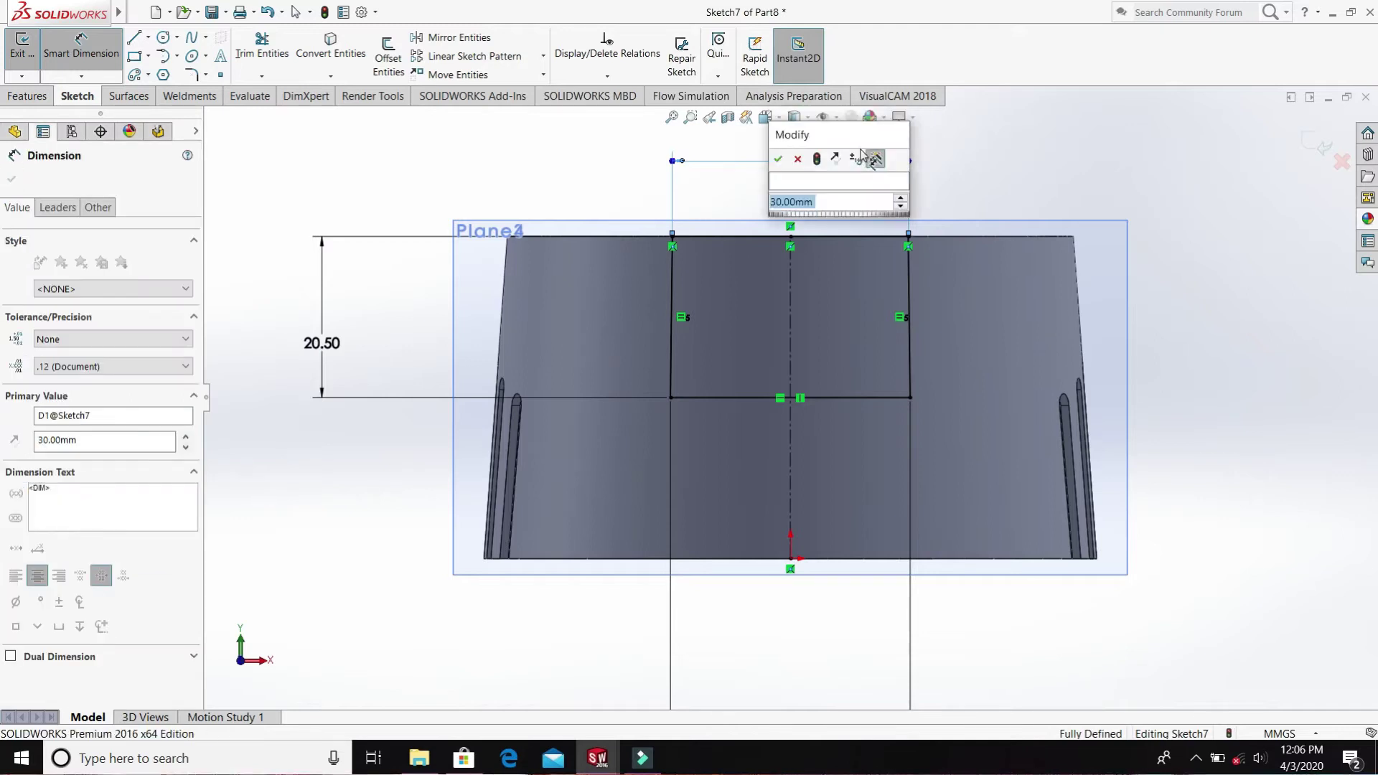
text(29)
key(Return)
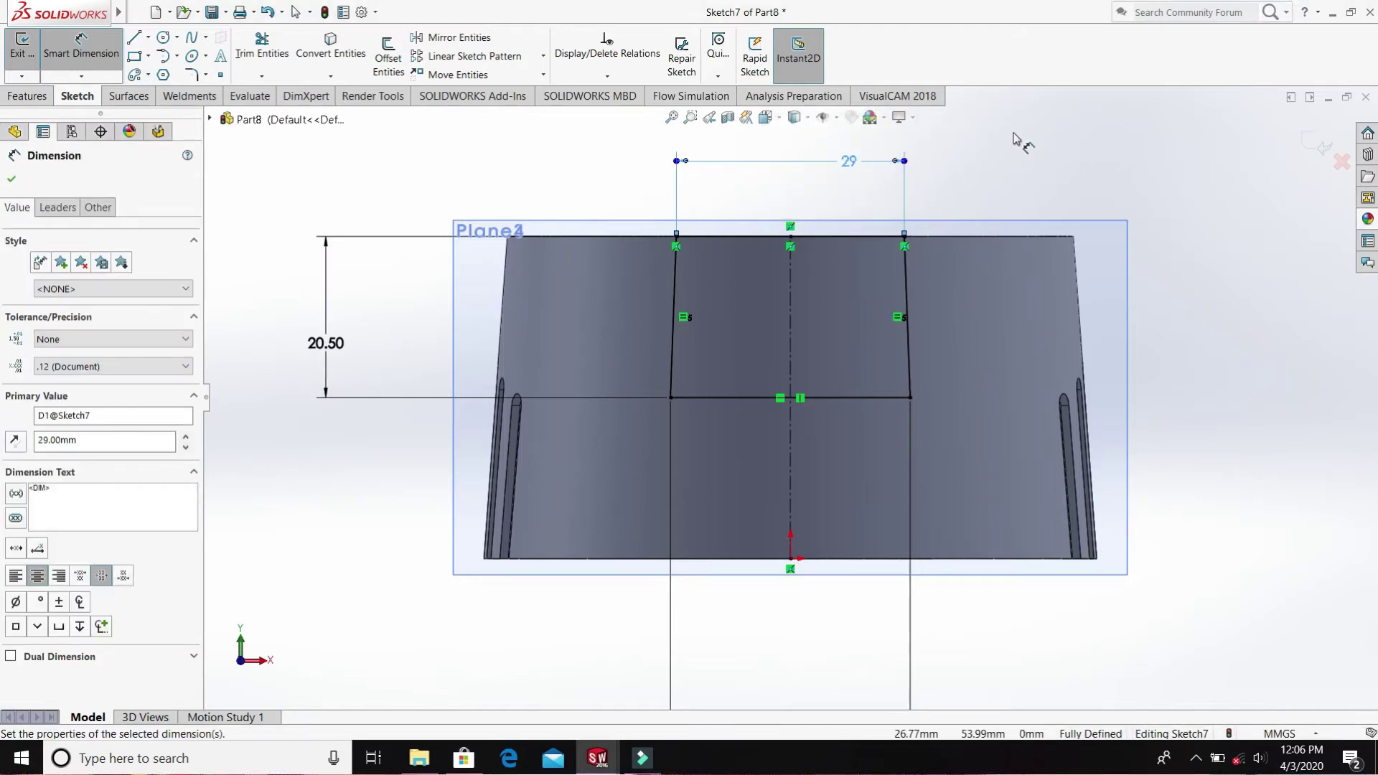
click(12, 179)
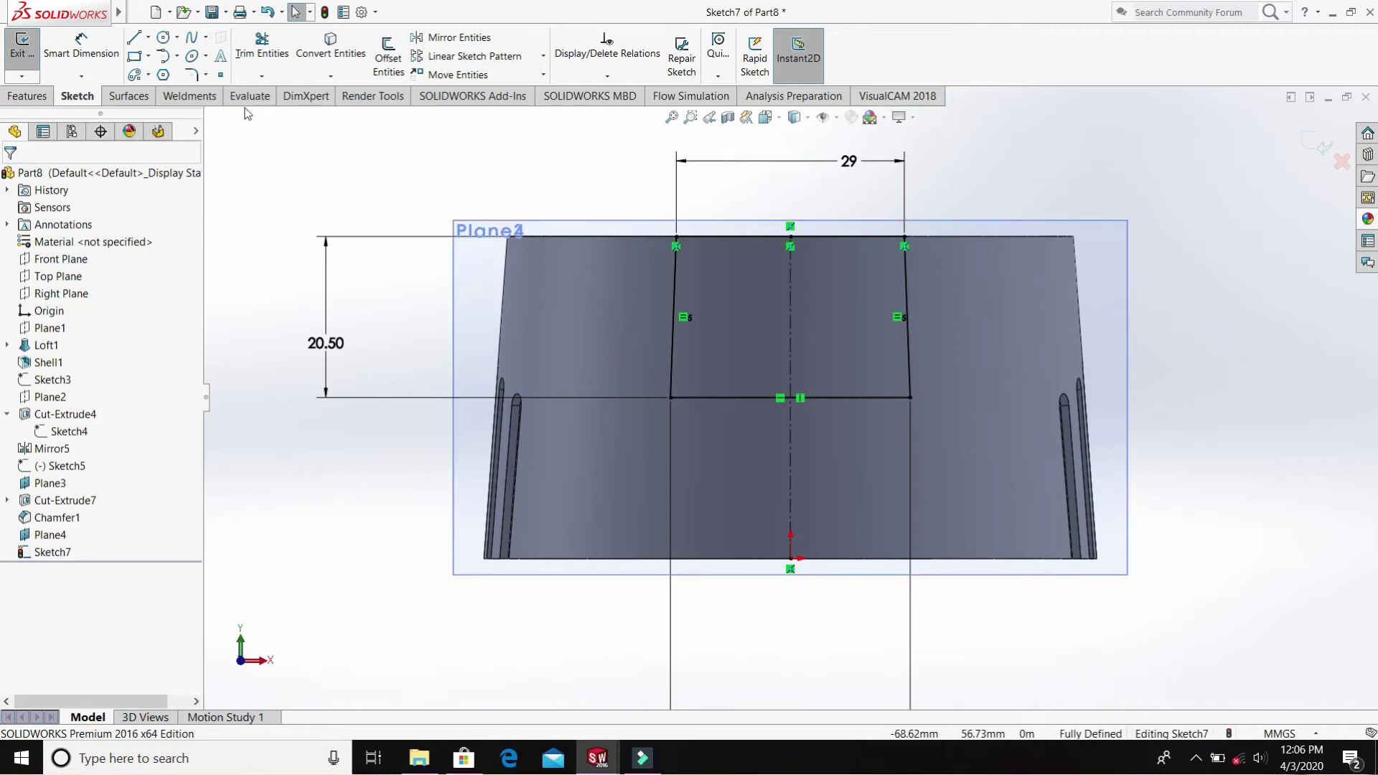
- Extrude-cut Sketch7 with Offset From Surface, 3 mm from the curved outer face, reversed
click(27, 96)
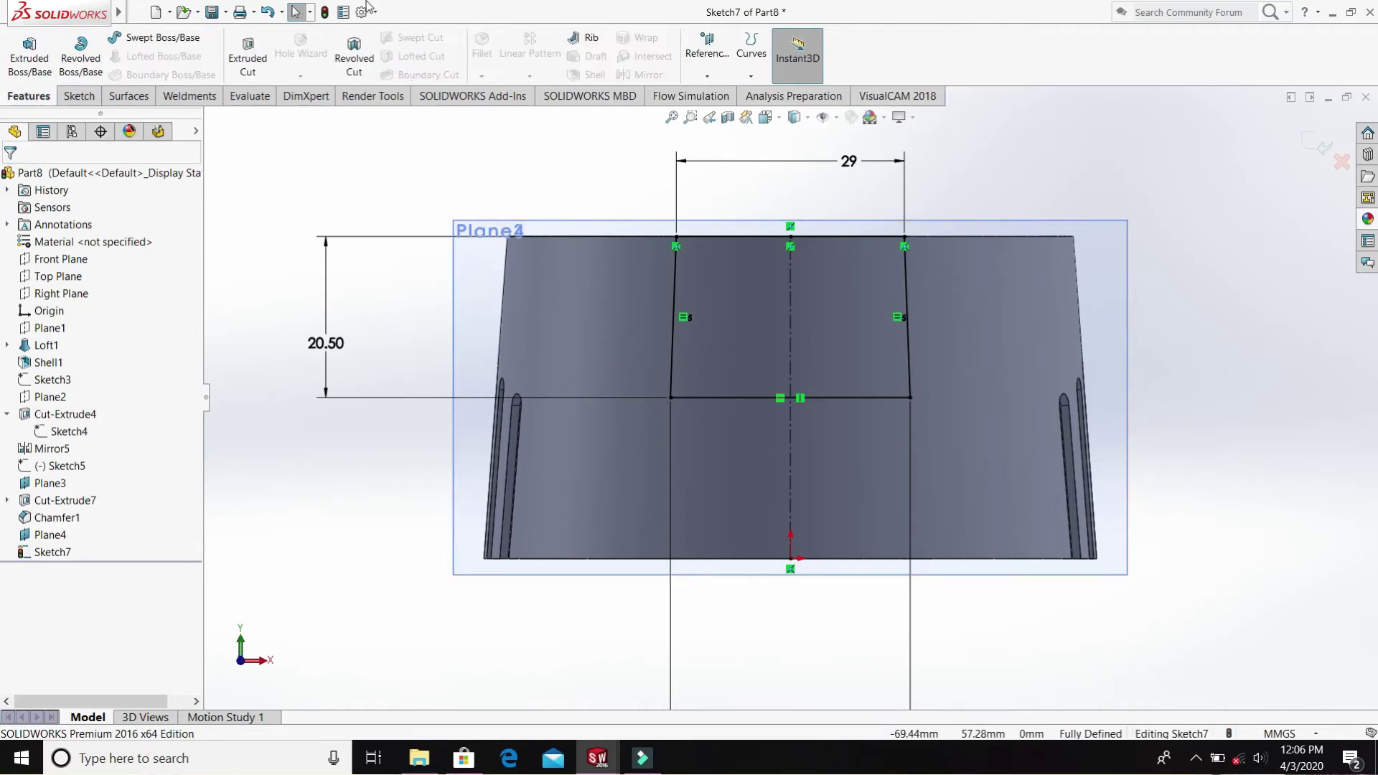
click(270, 61)
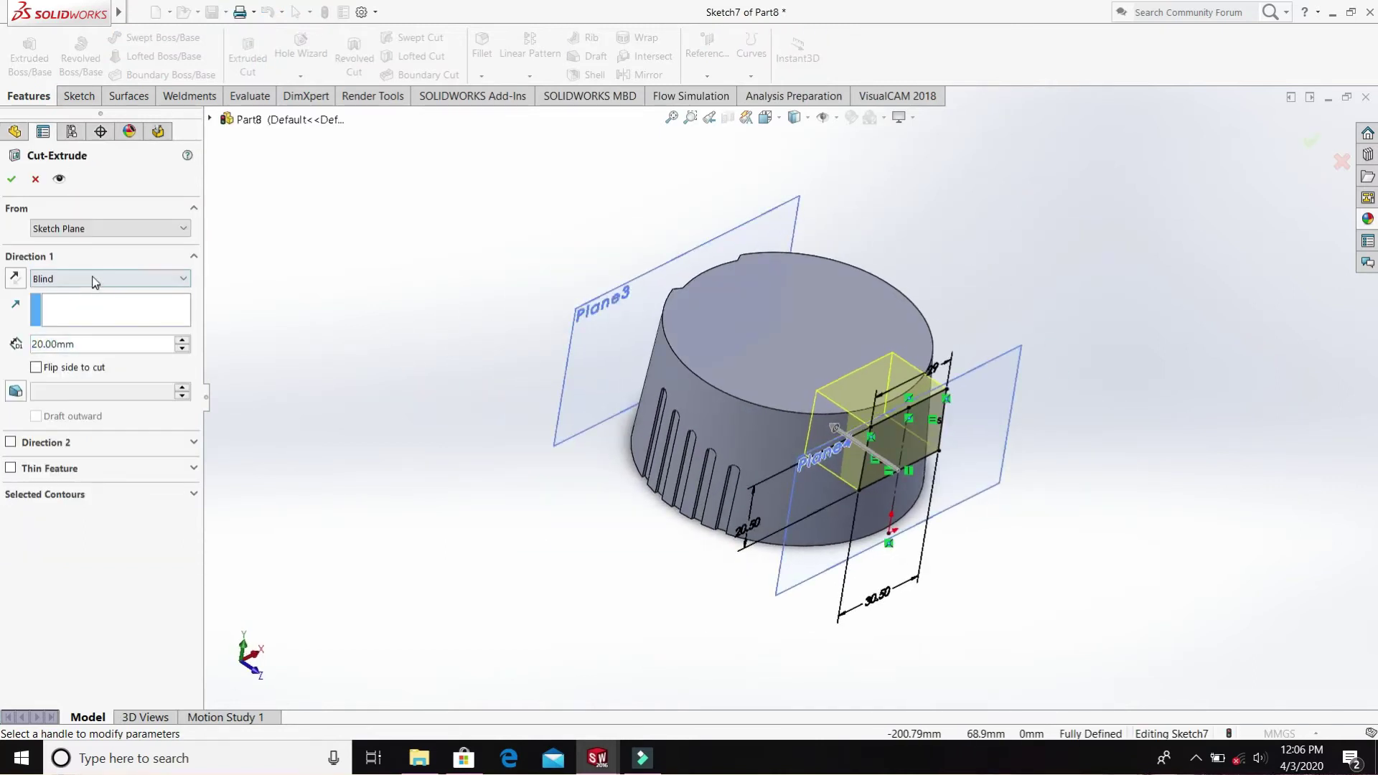
click(92, 280)
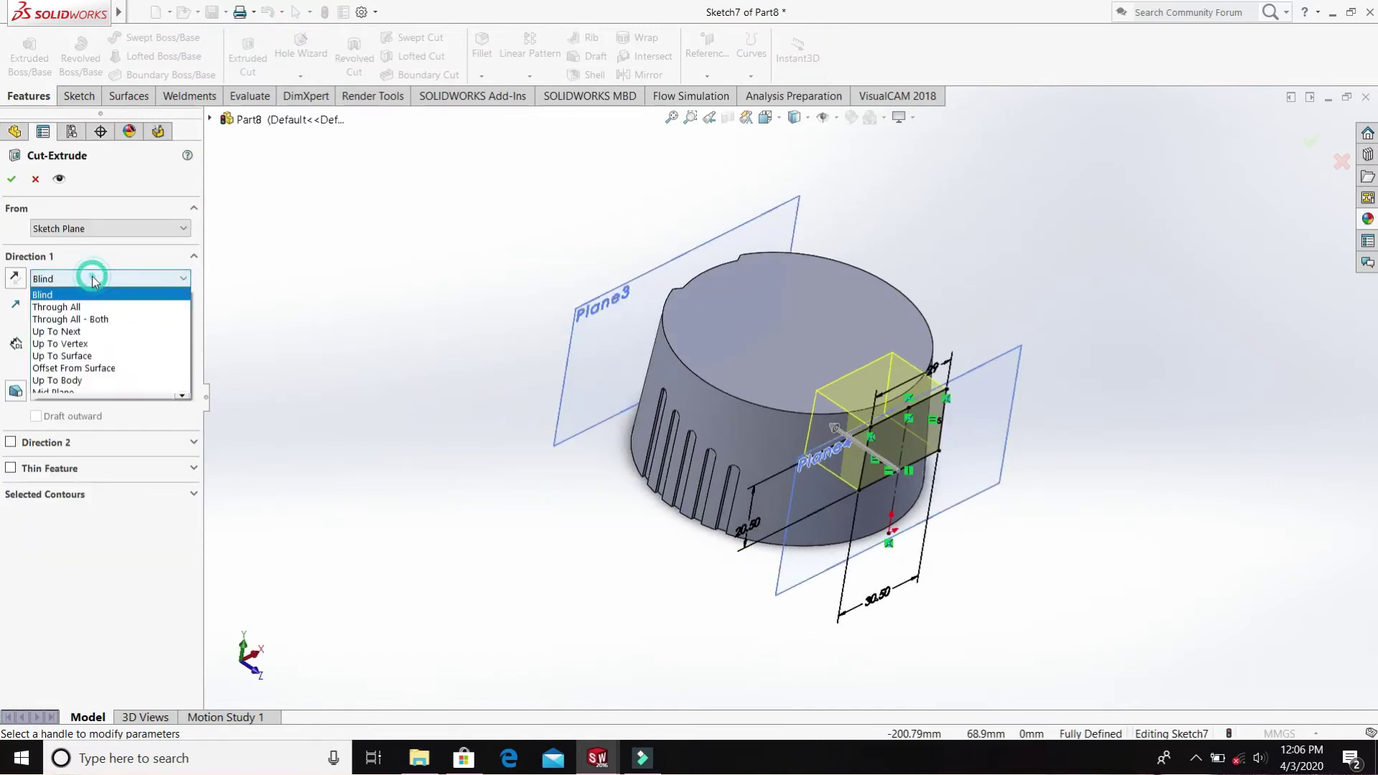
click(84, 369)
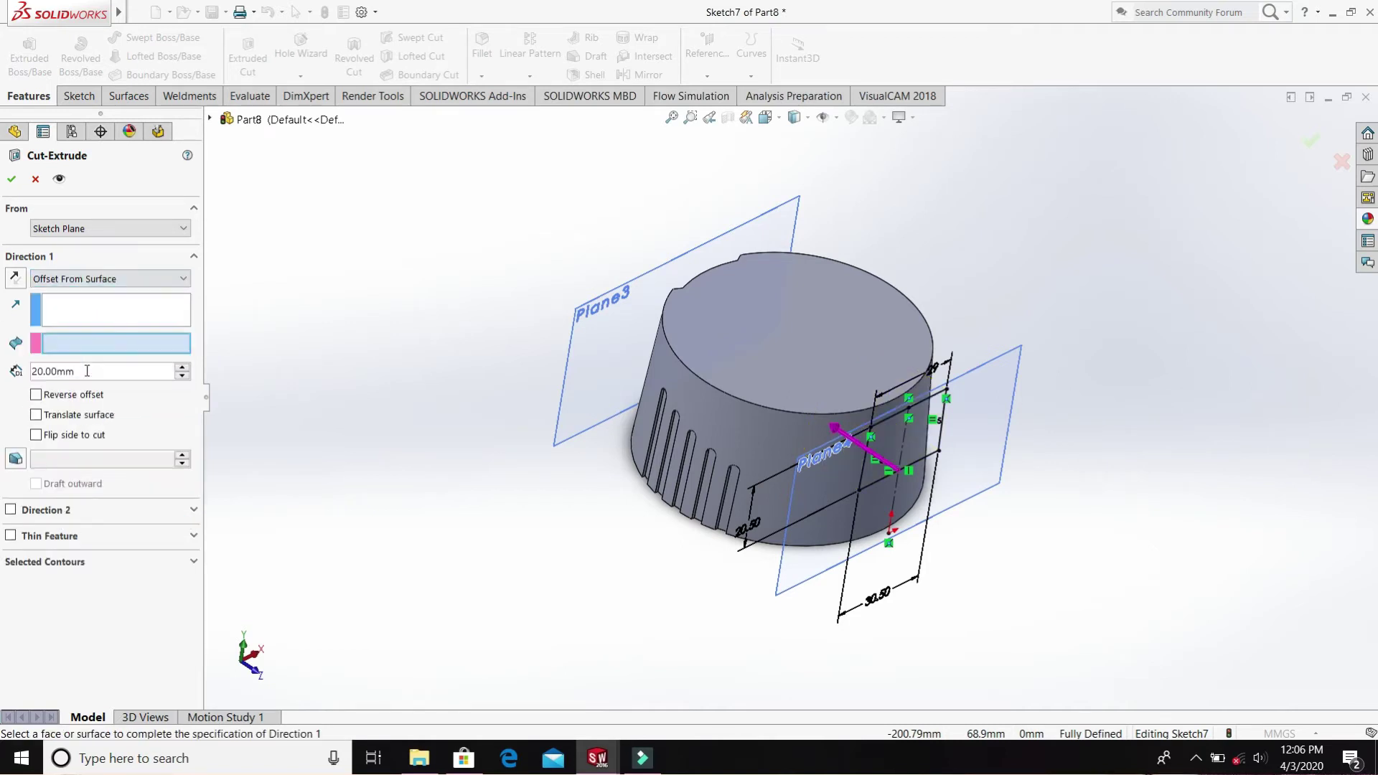
click(745, 430)
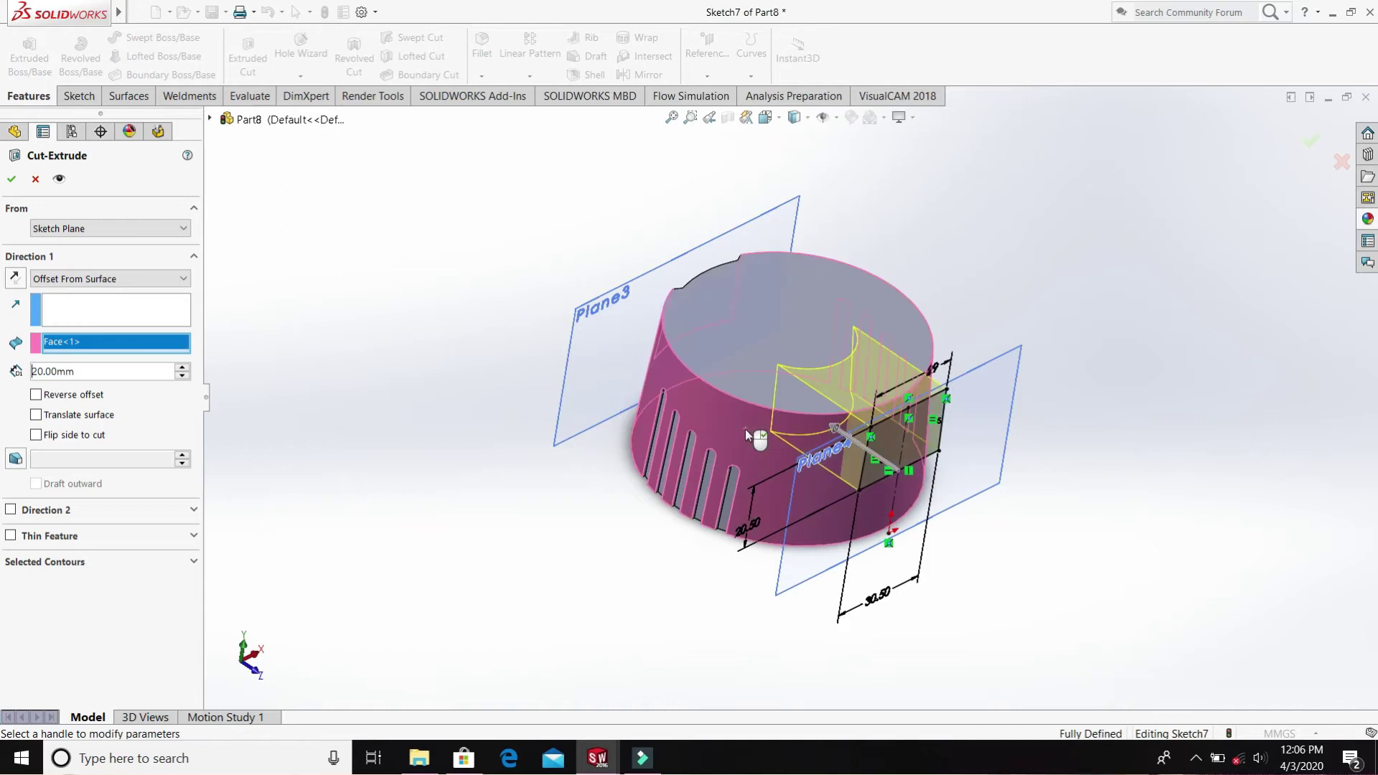
double_click(126, 369)
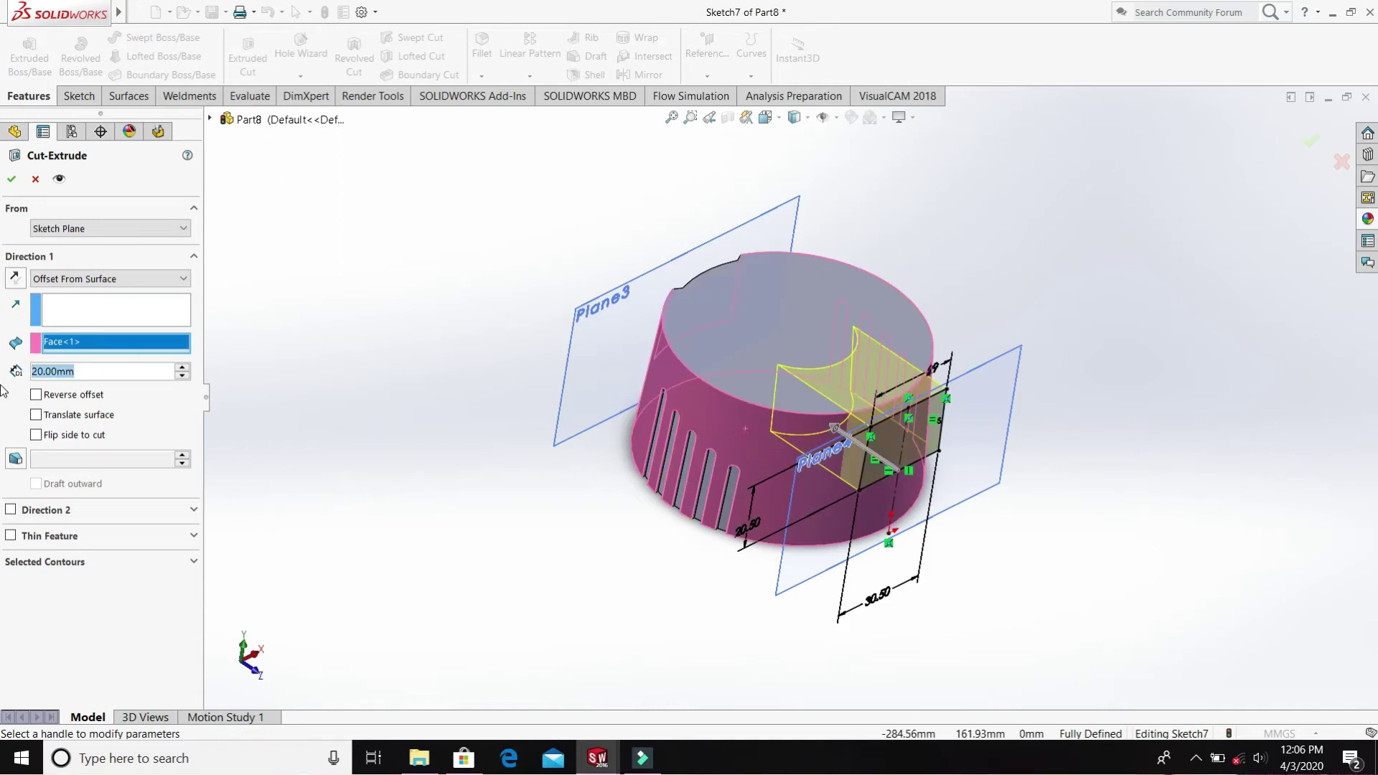
text(3)
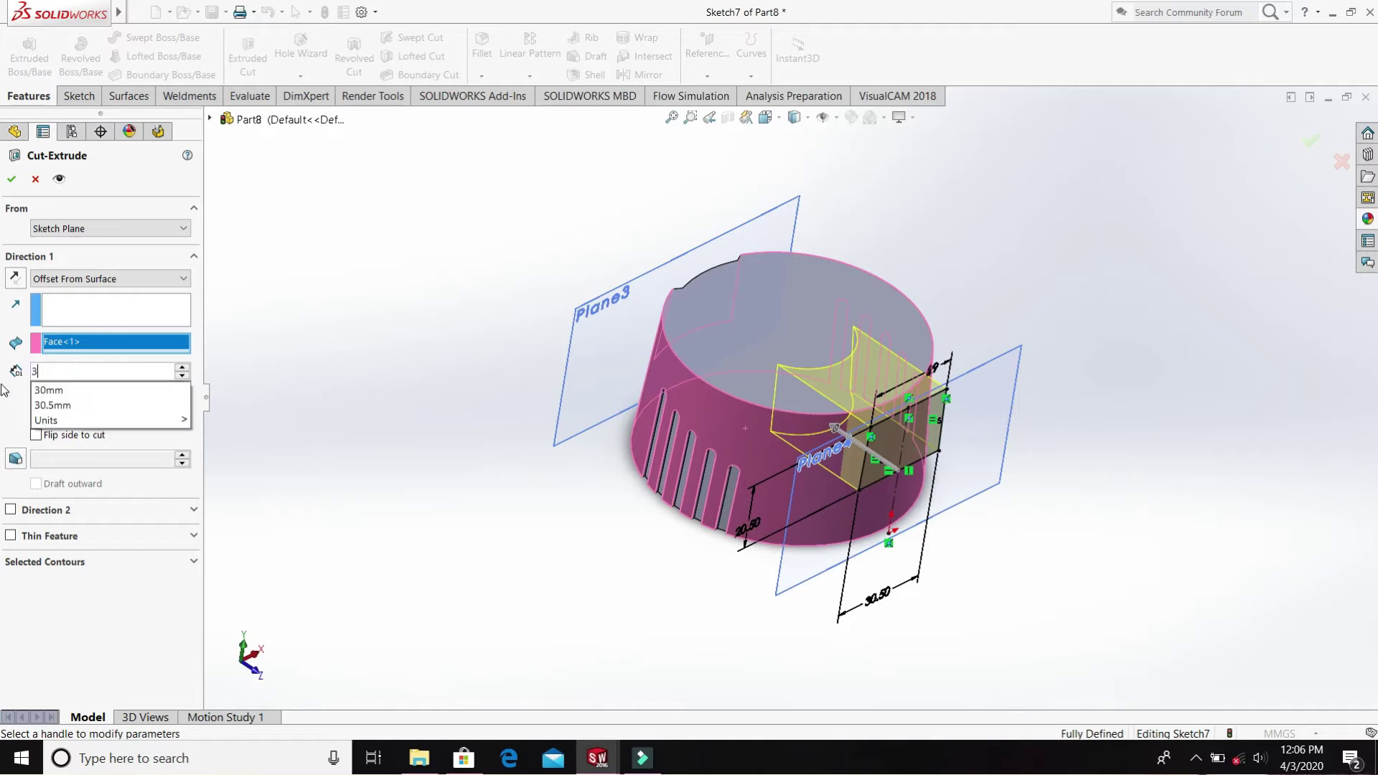
key(Return)
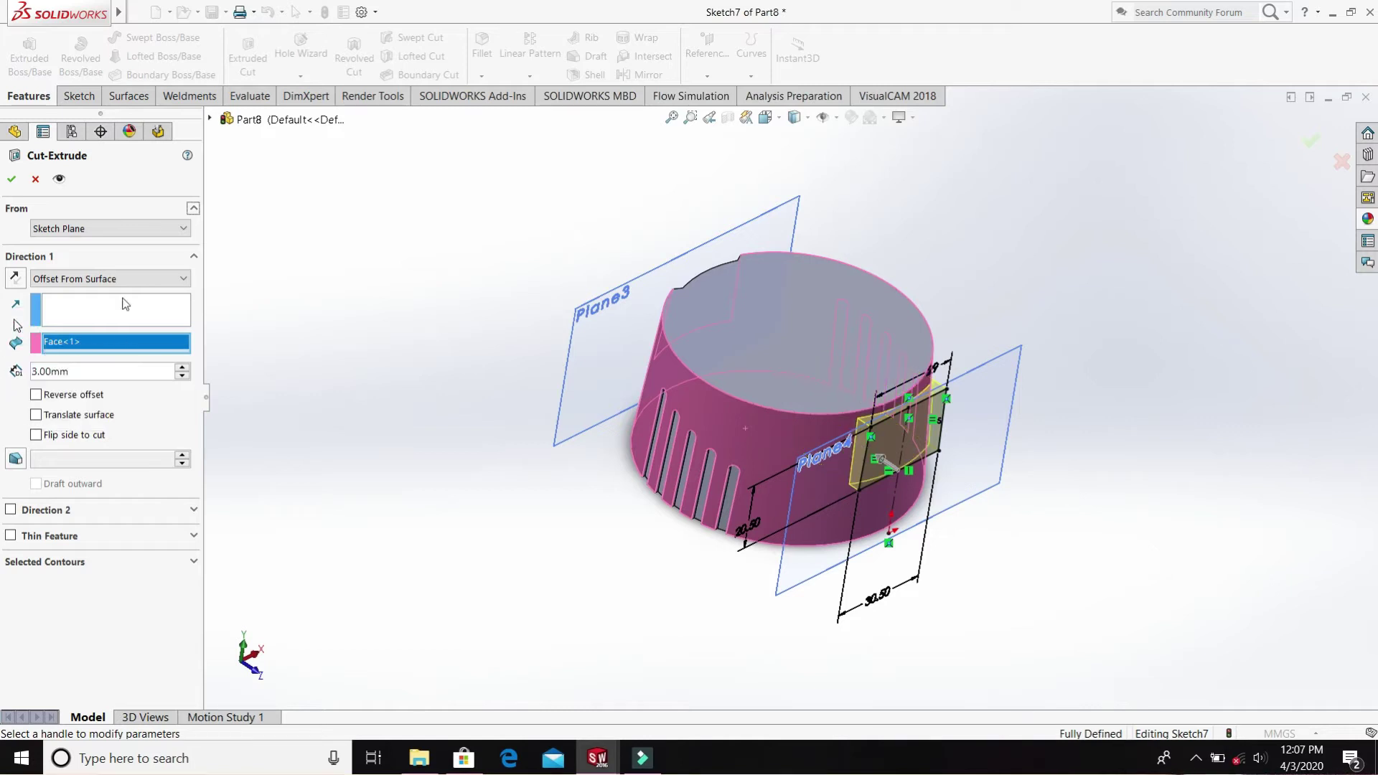
mouse_move(1053, 538)
middle_down()
mouse_move(906, 601)
mouse_move(955, 615)
mouse_move(775, 351)
mouse_move(795, 265)
mouse_move(790, 504)
mouse_move(358, 506)
middle_up()
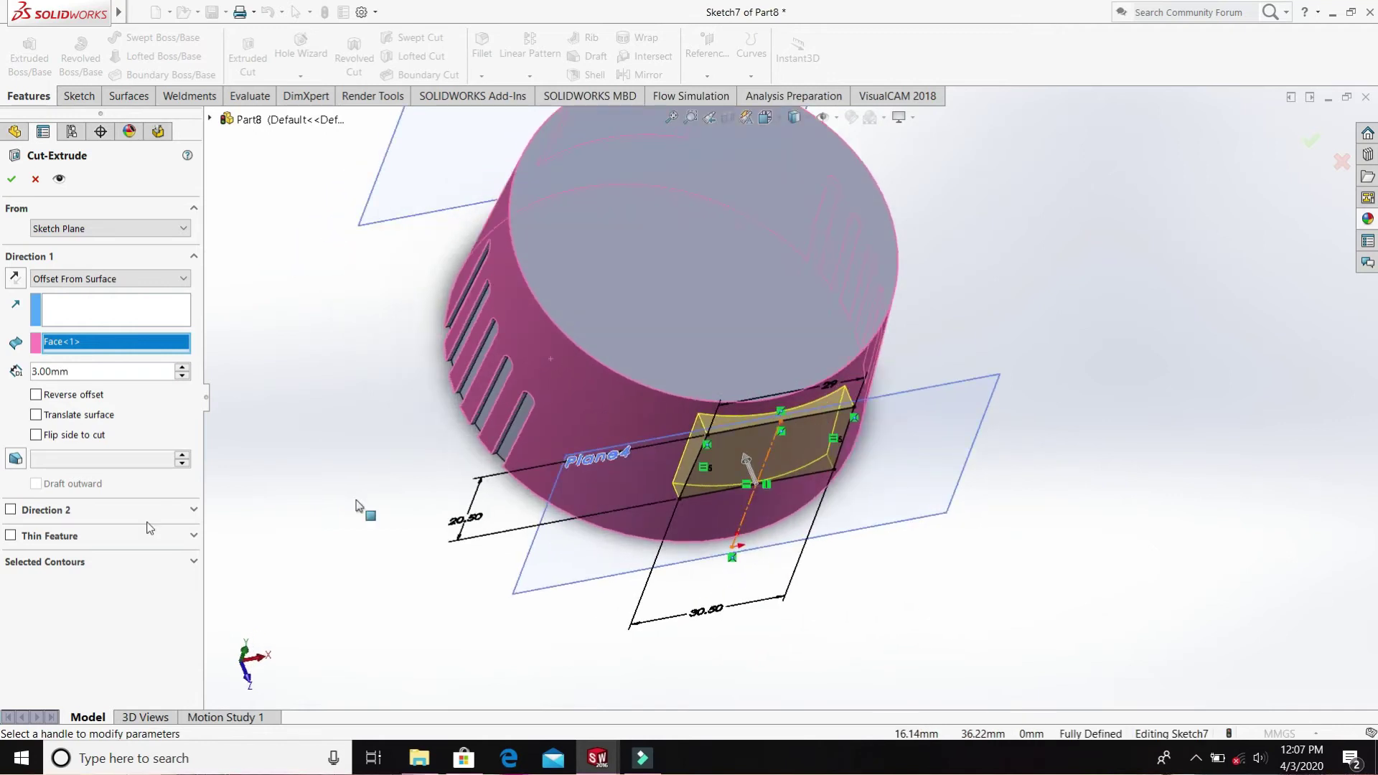
click(36, 395)
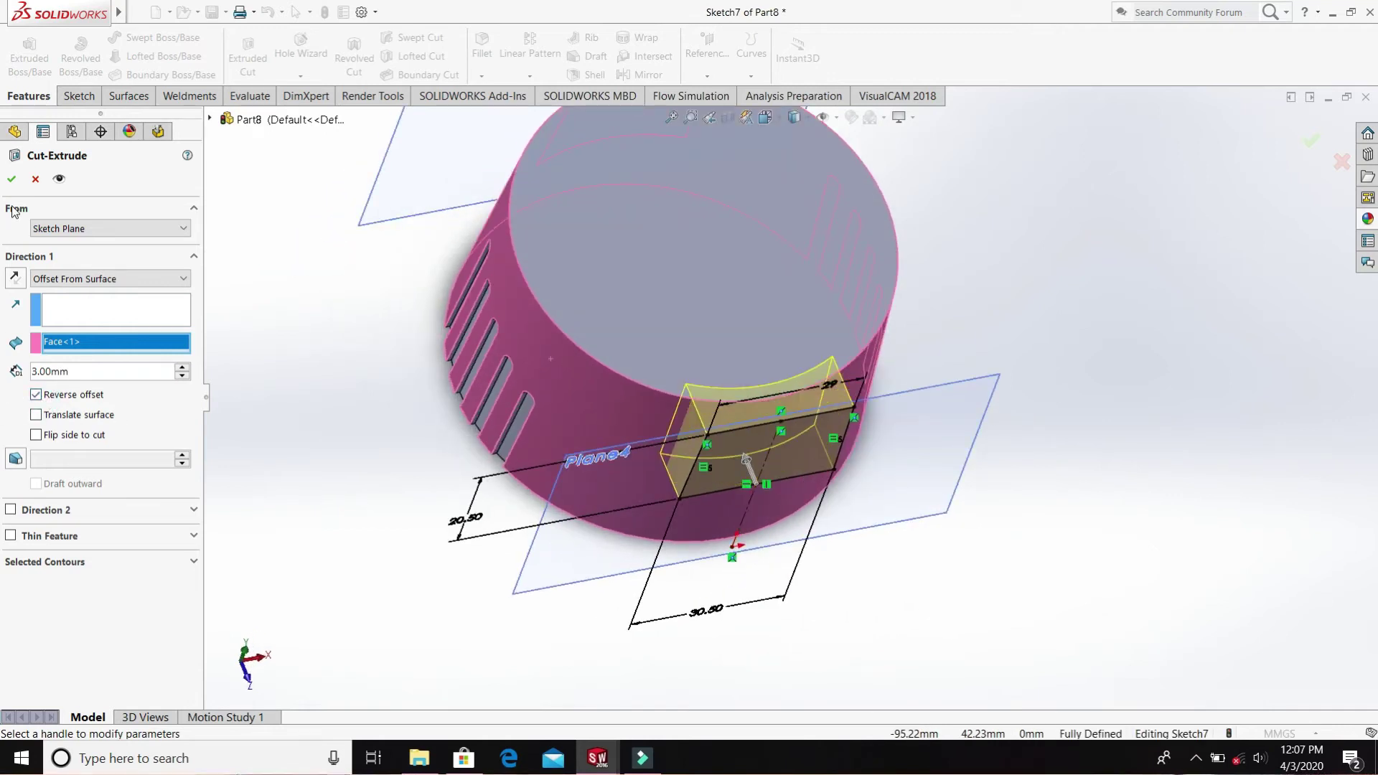
click(14, 179)
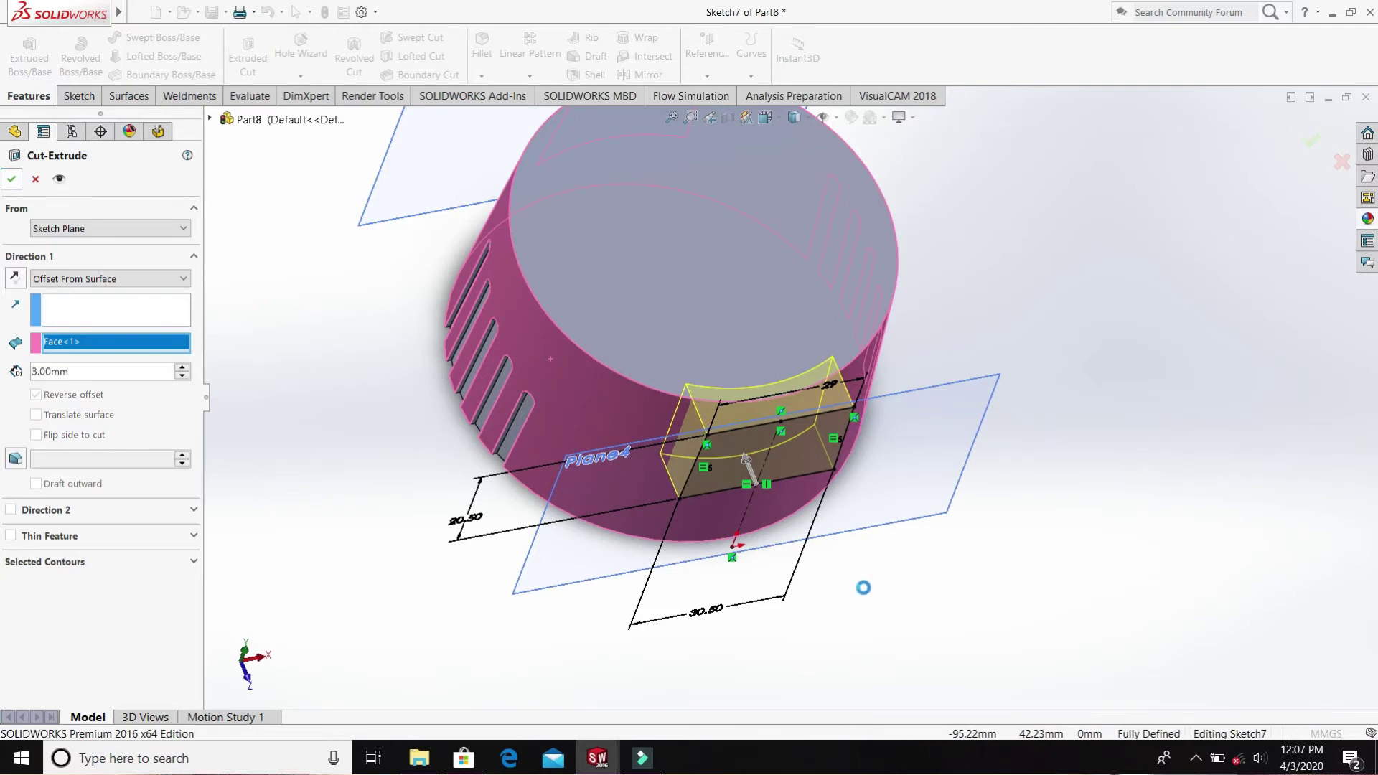
key(Return)
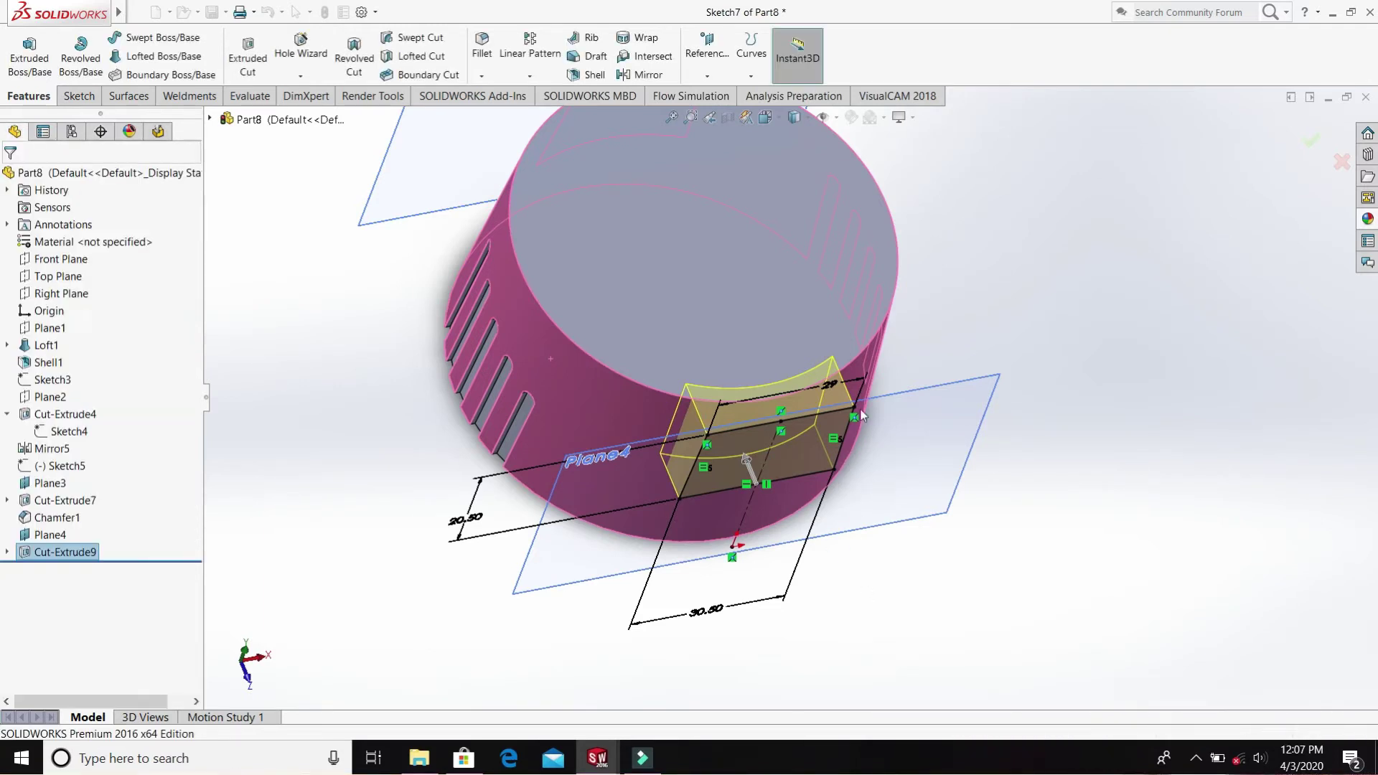
- Edit Cut-Extrude9, reducing its surface offset distance from 3 mm to 1 mm
middle_drag(897, 574, 1001, 567)
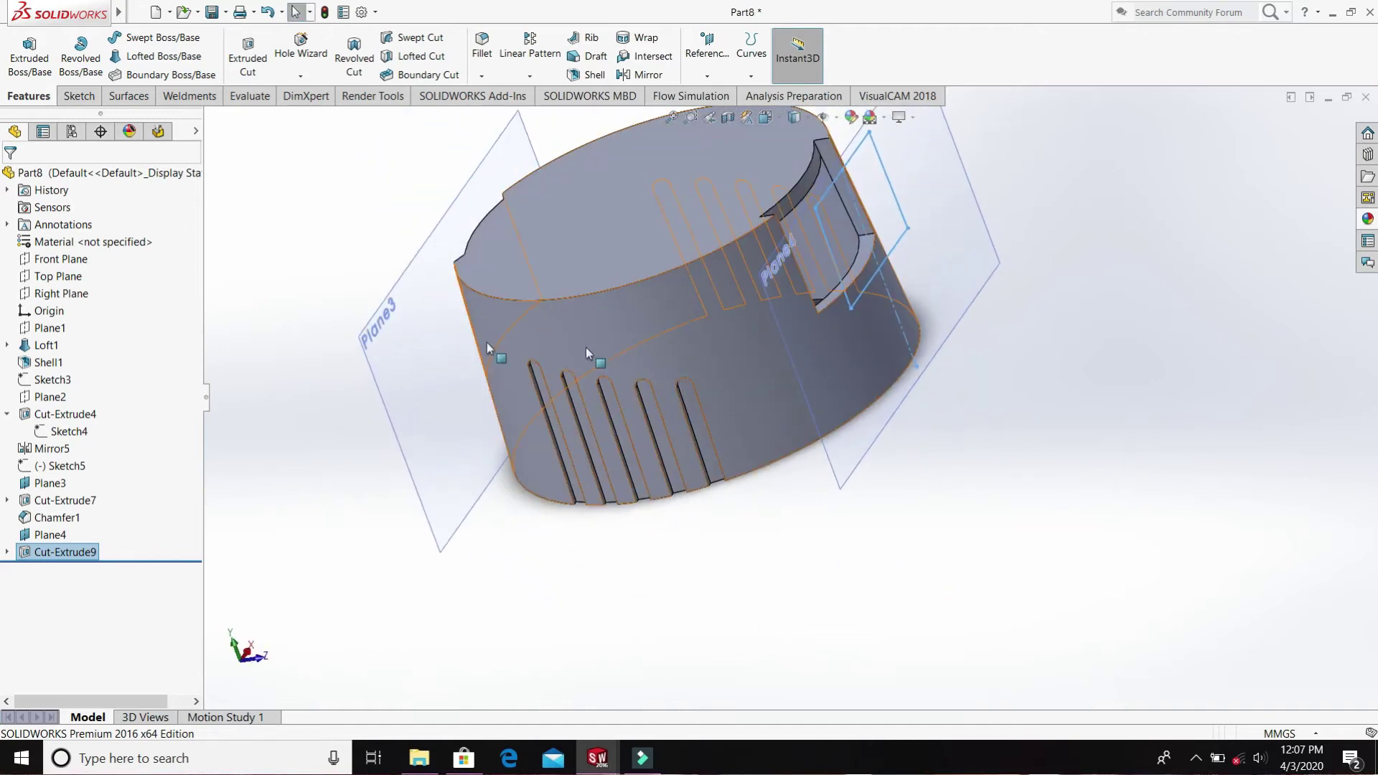
right_click(70, 556)
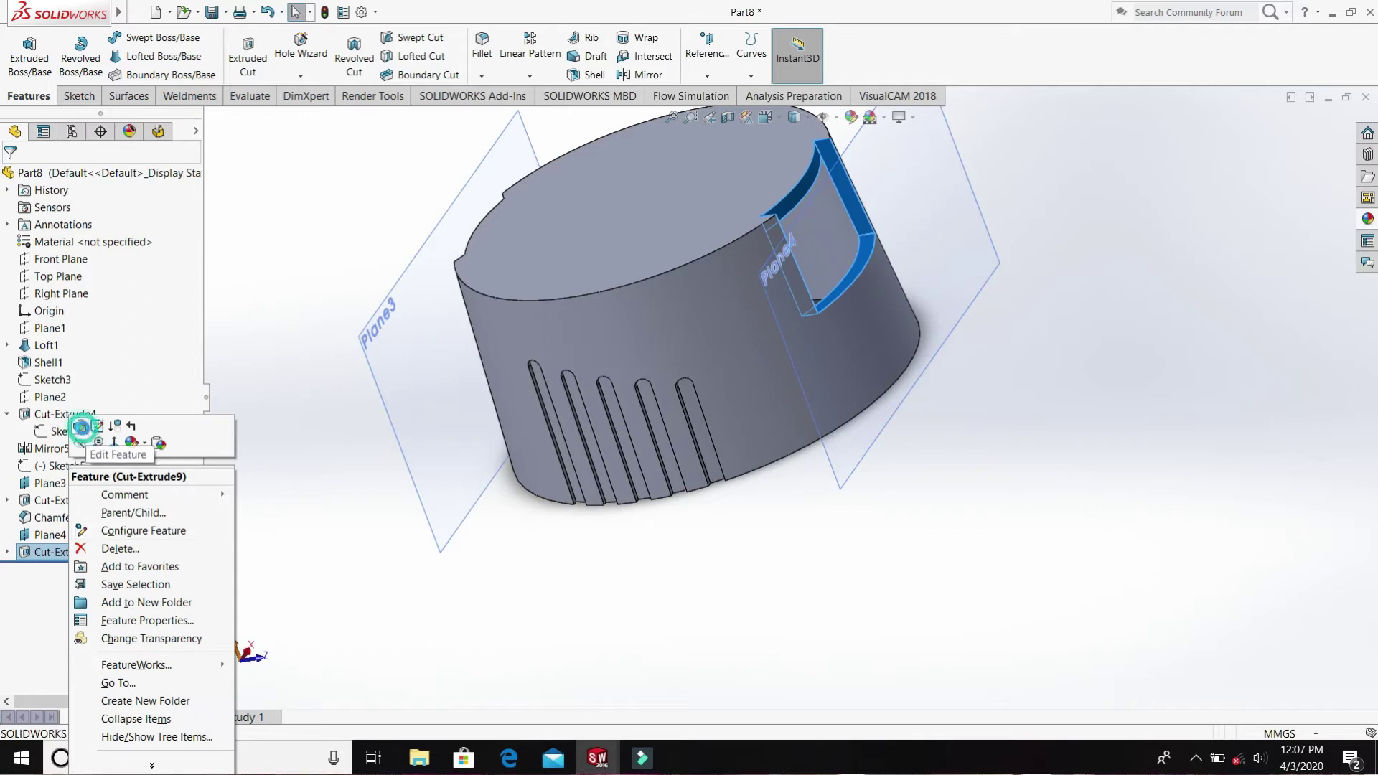
click(80, 428)
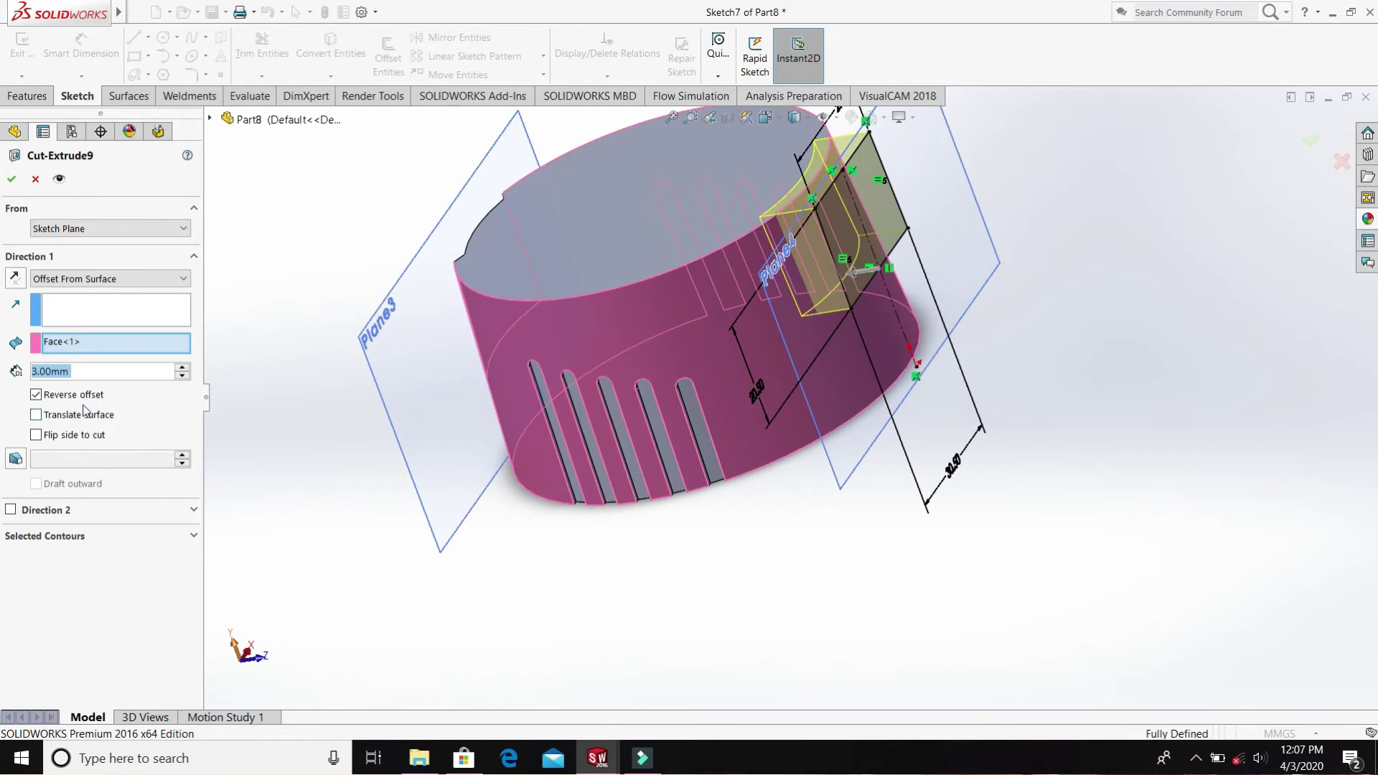
text(1)
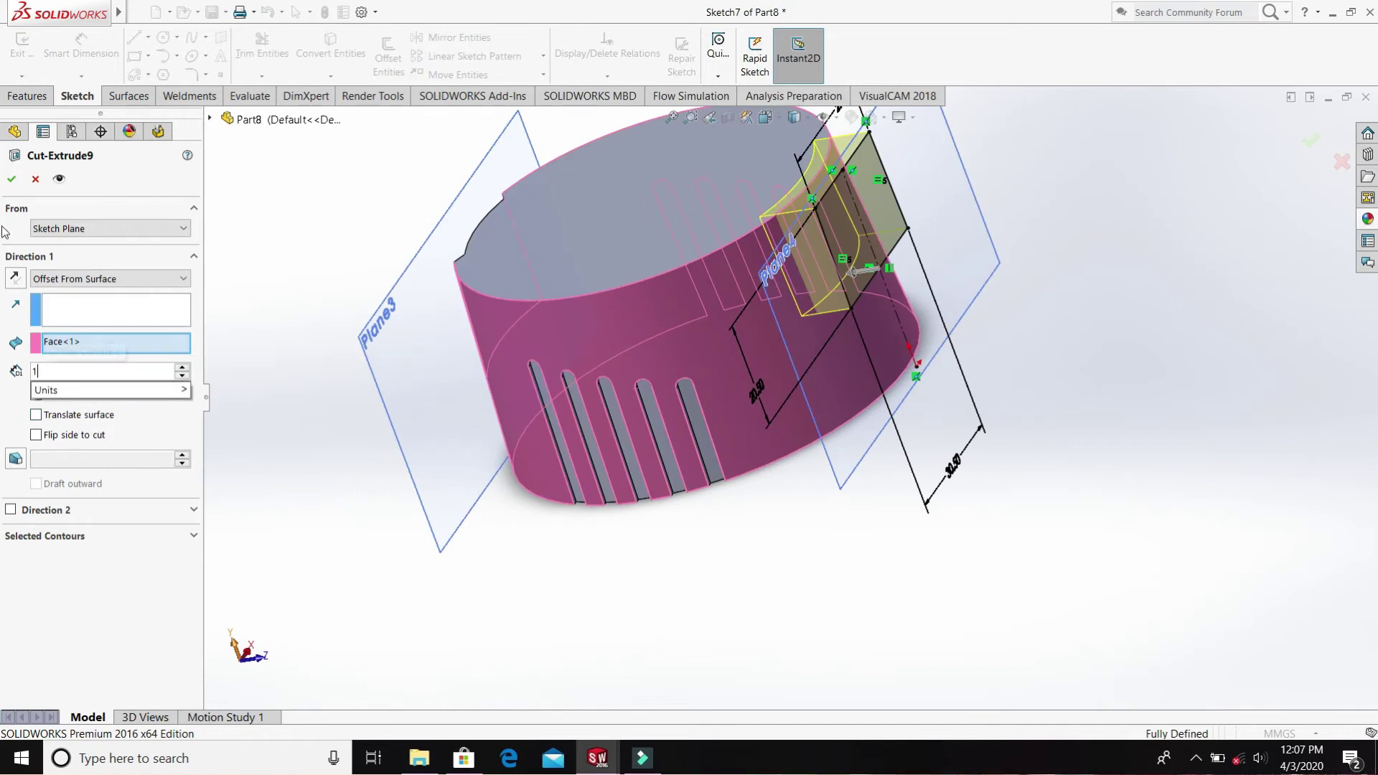
key(Return)
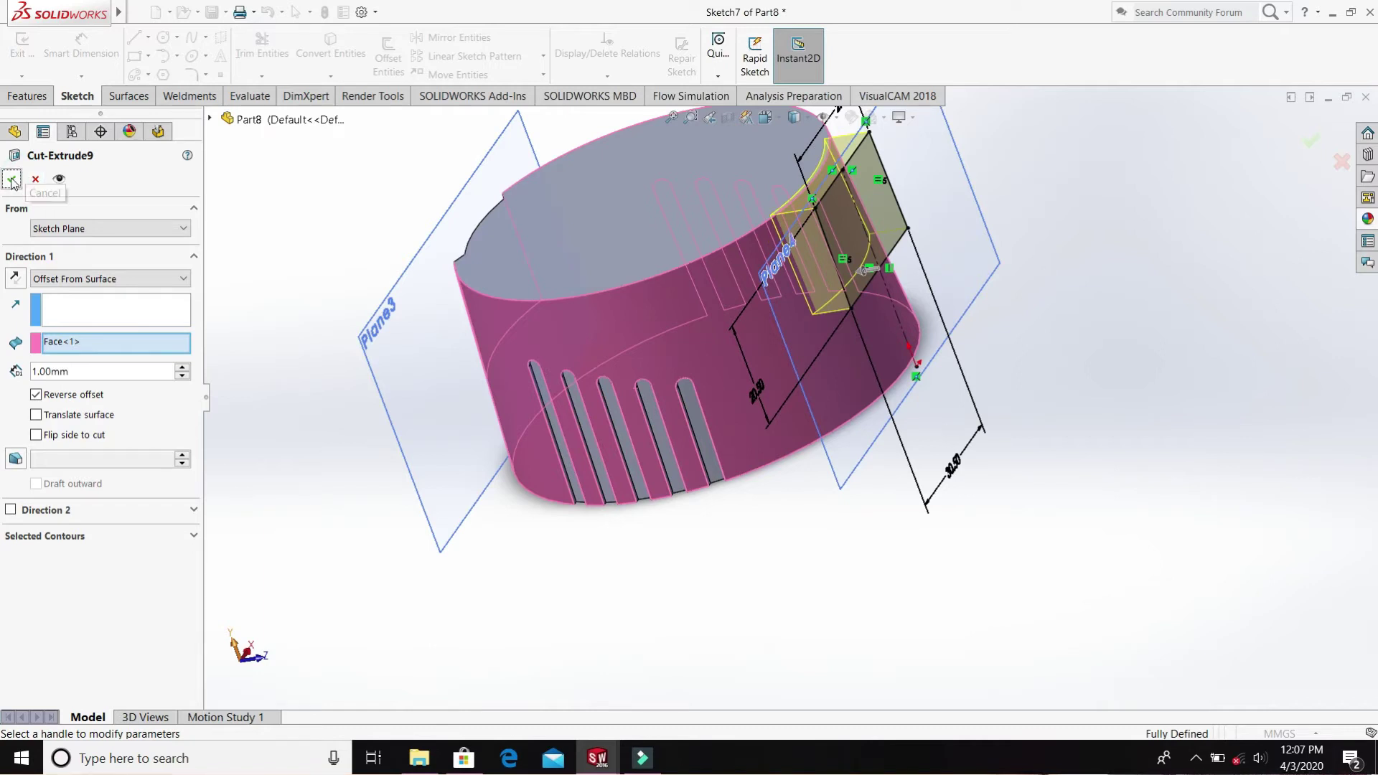
click(11, 180)
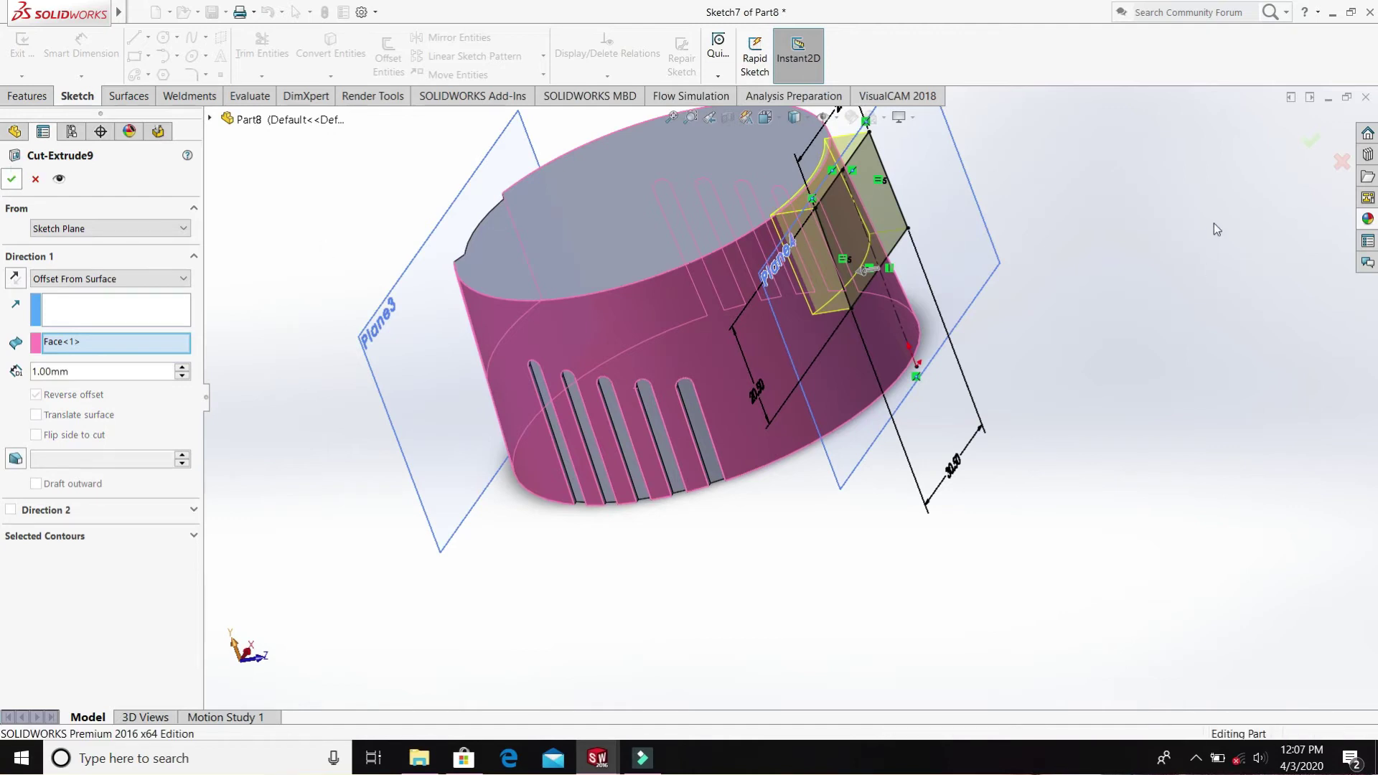
middle_drag(1144, 362, 1048, 373)
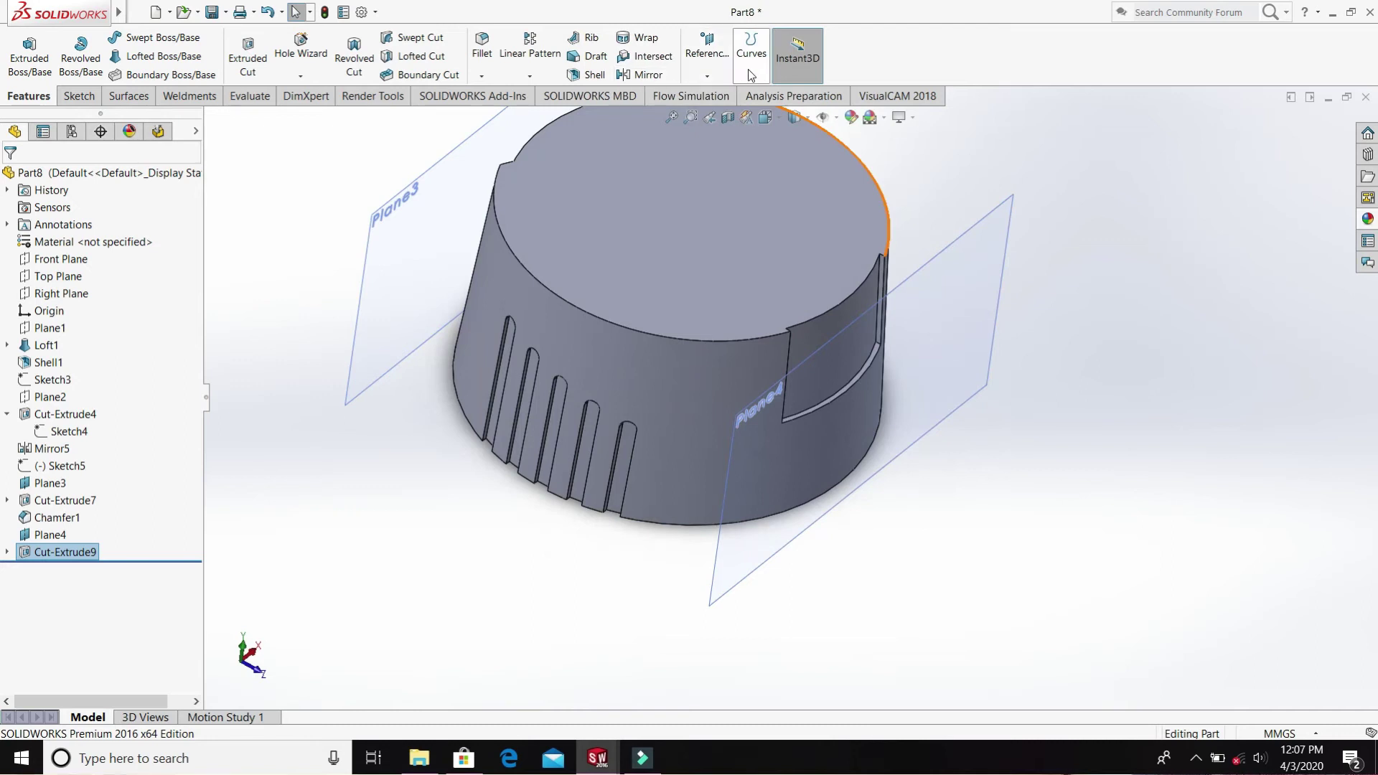
- Start a chamfer and pick the notch's edges, then clear the edge selection
click(480, 77)
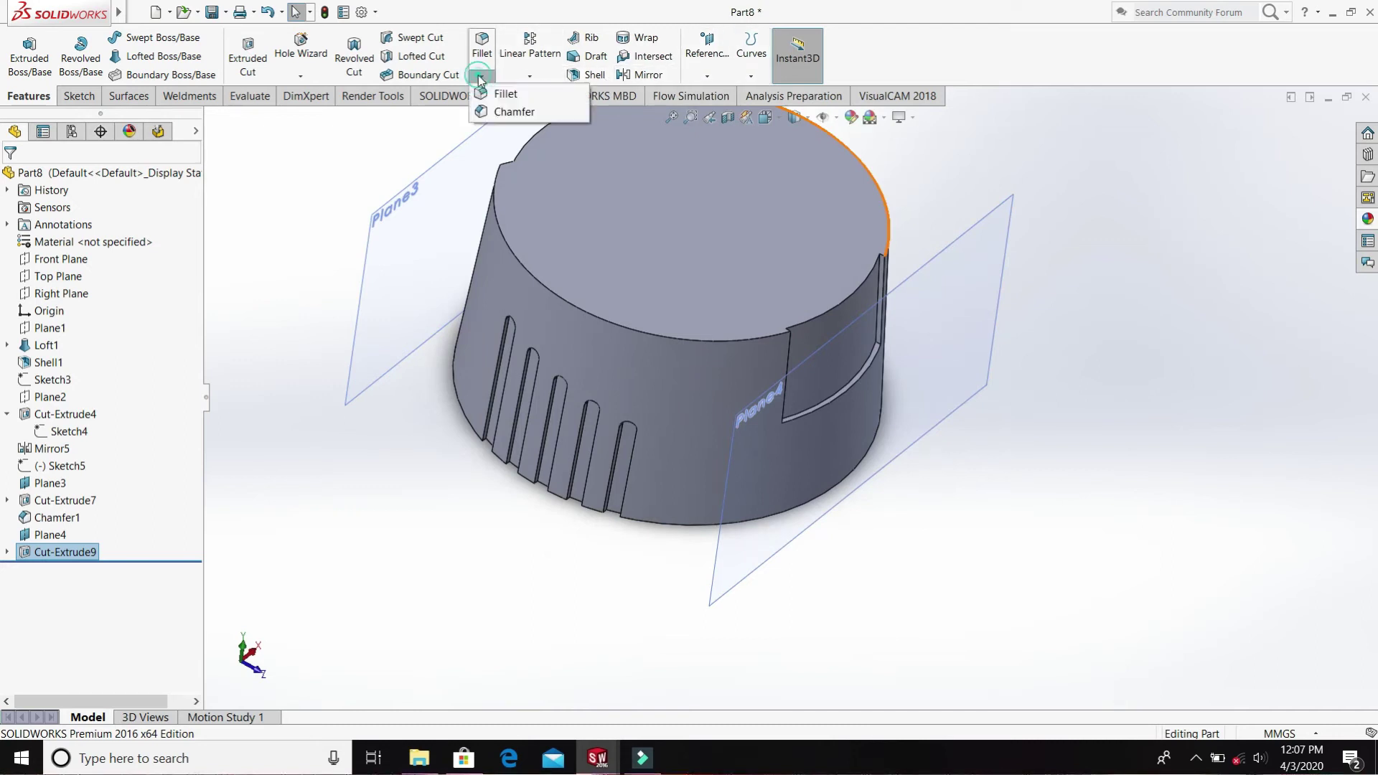
click(843, 399)
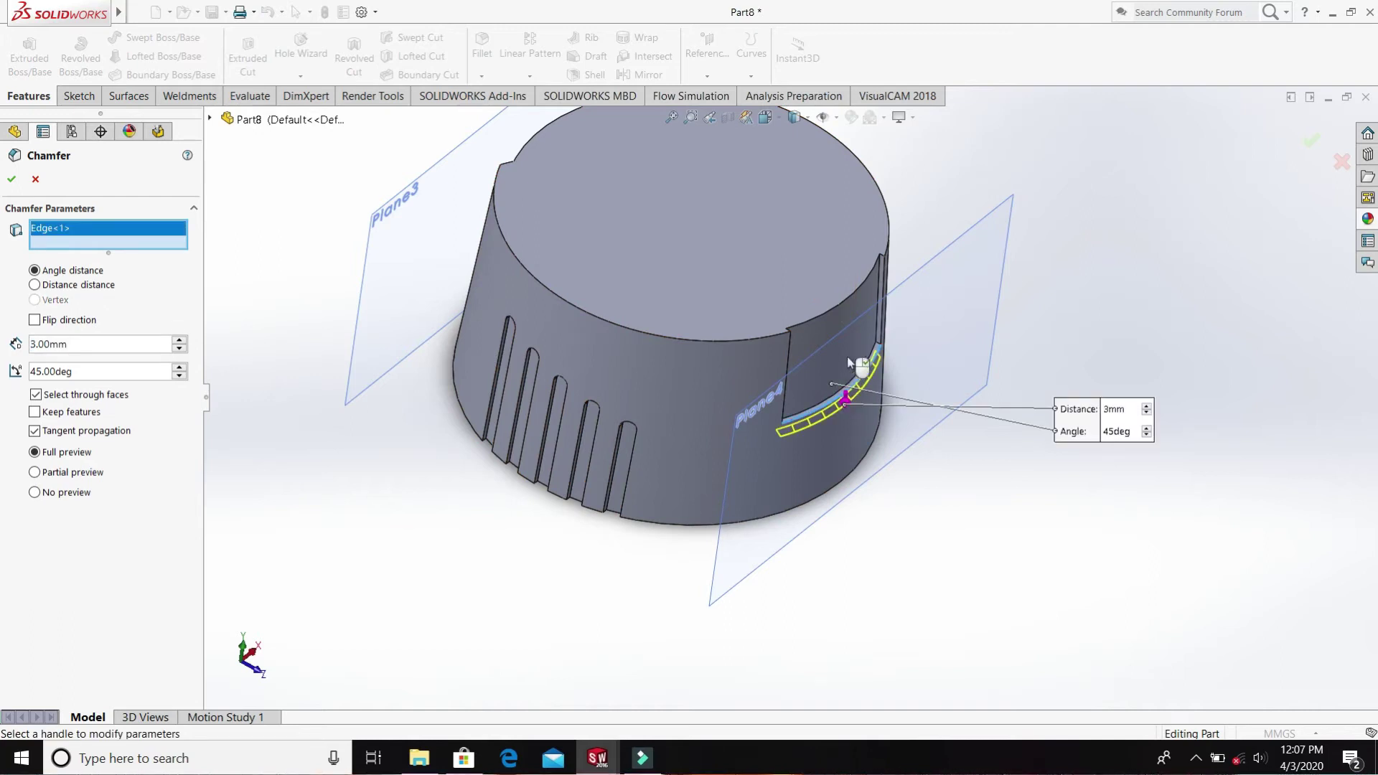
scroll(861, 356, down, 3)
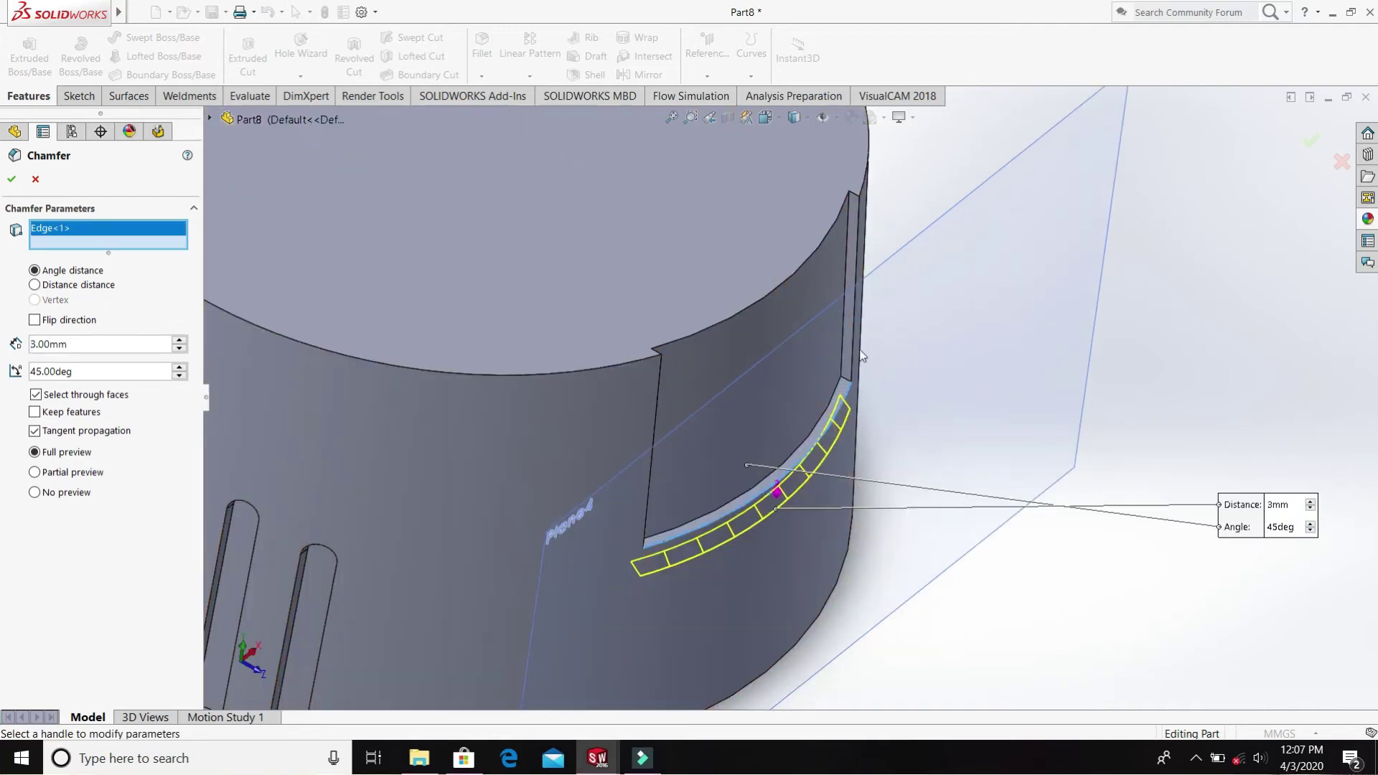
click(850, 367)
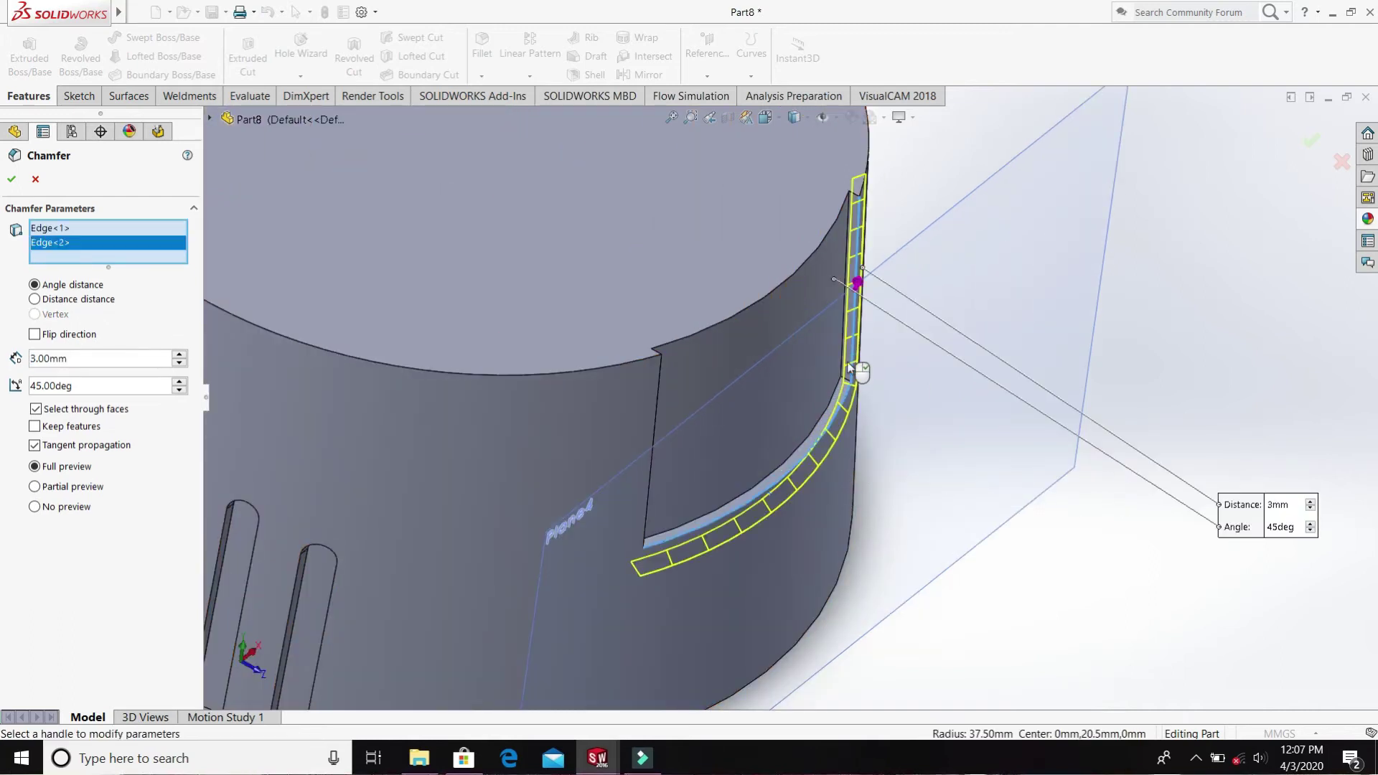
middle_drag(656, 470, 641, 494)
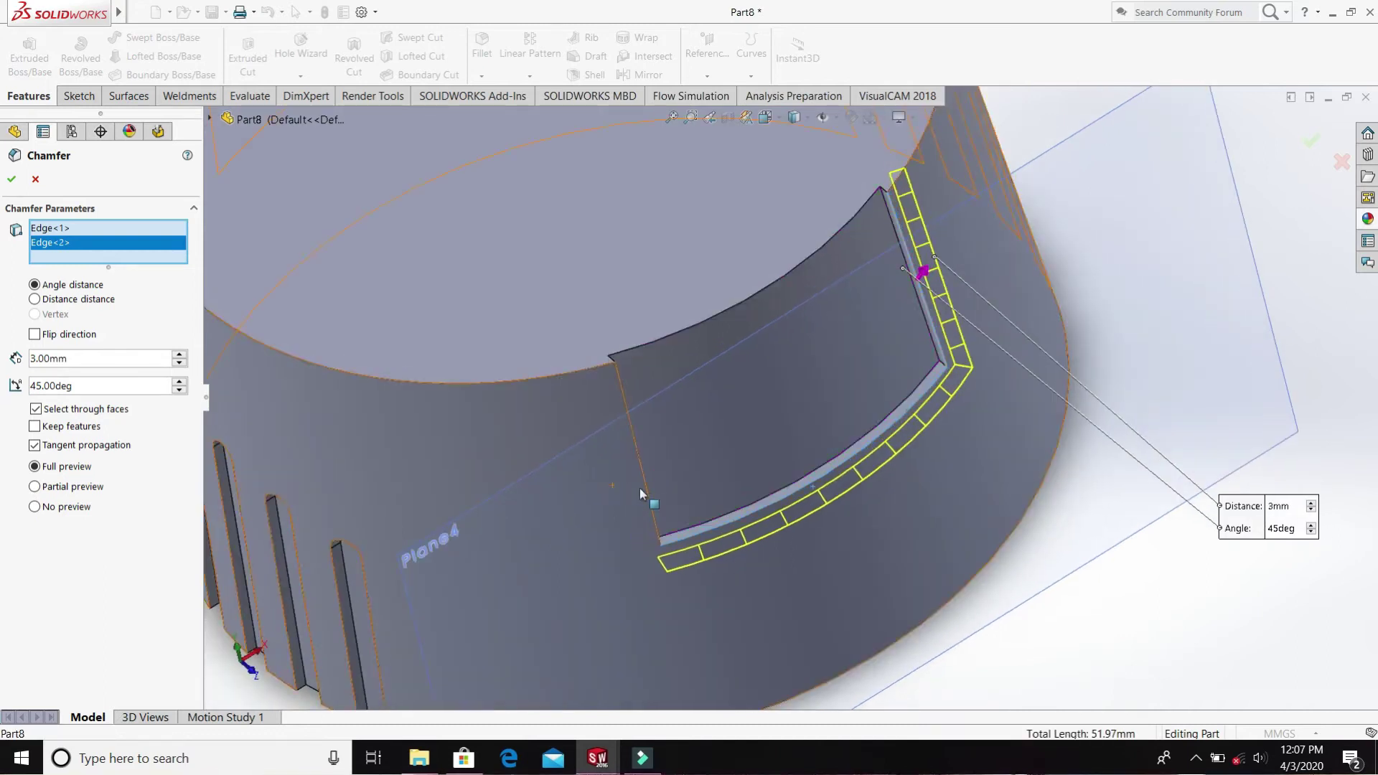
click(649, 513)
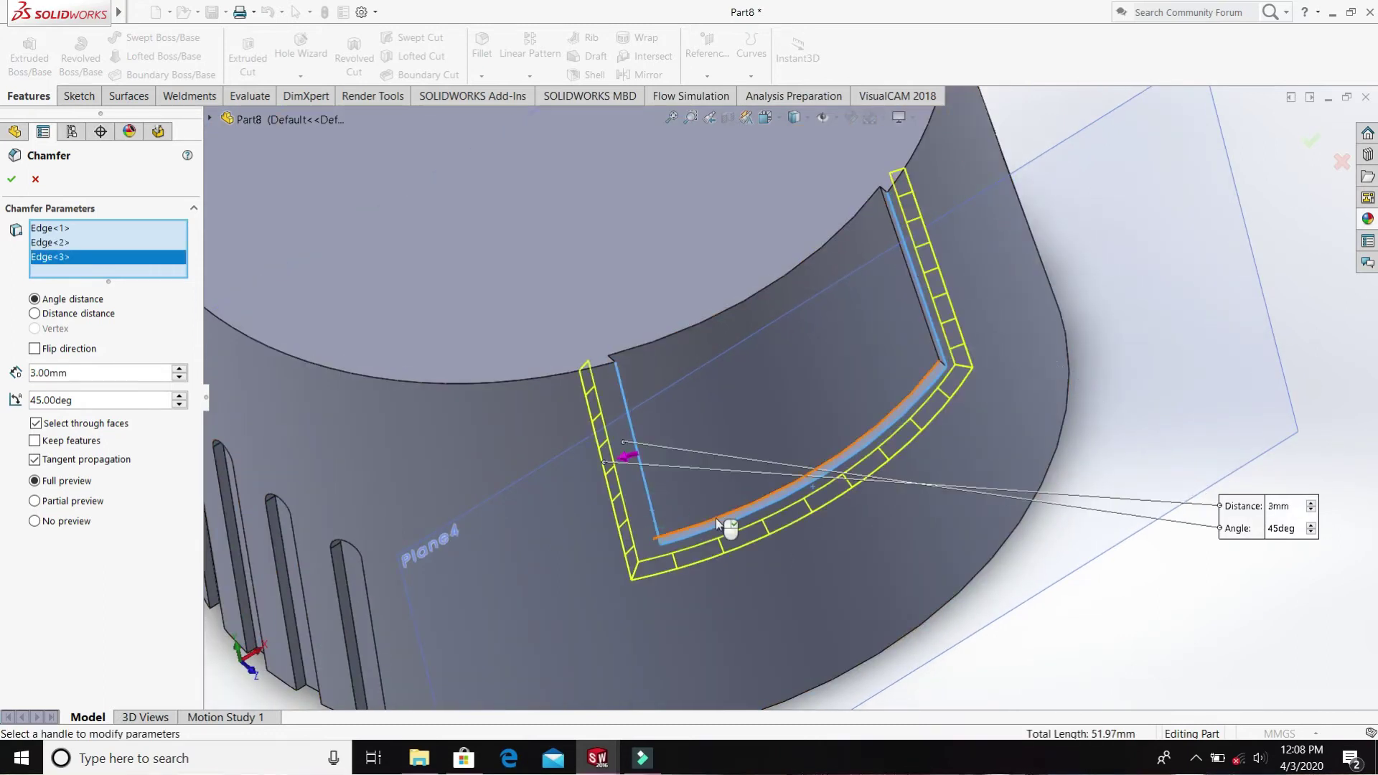
click(717, 518)
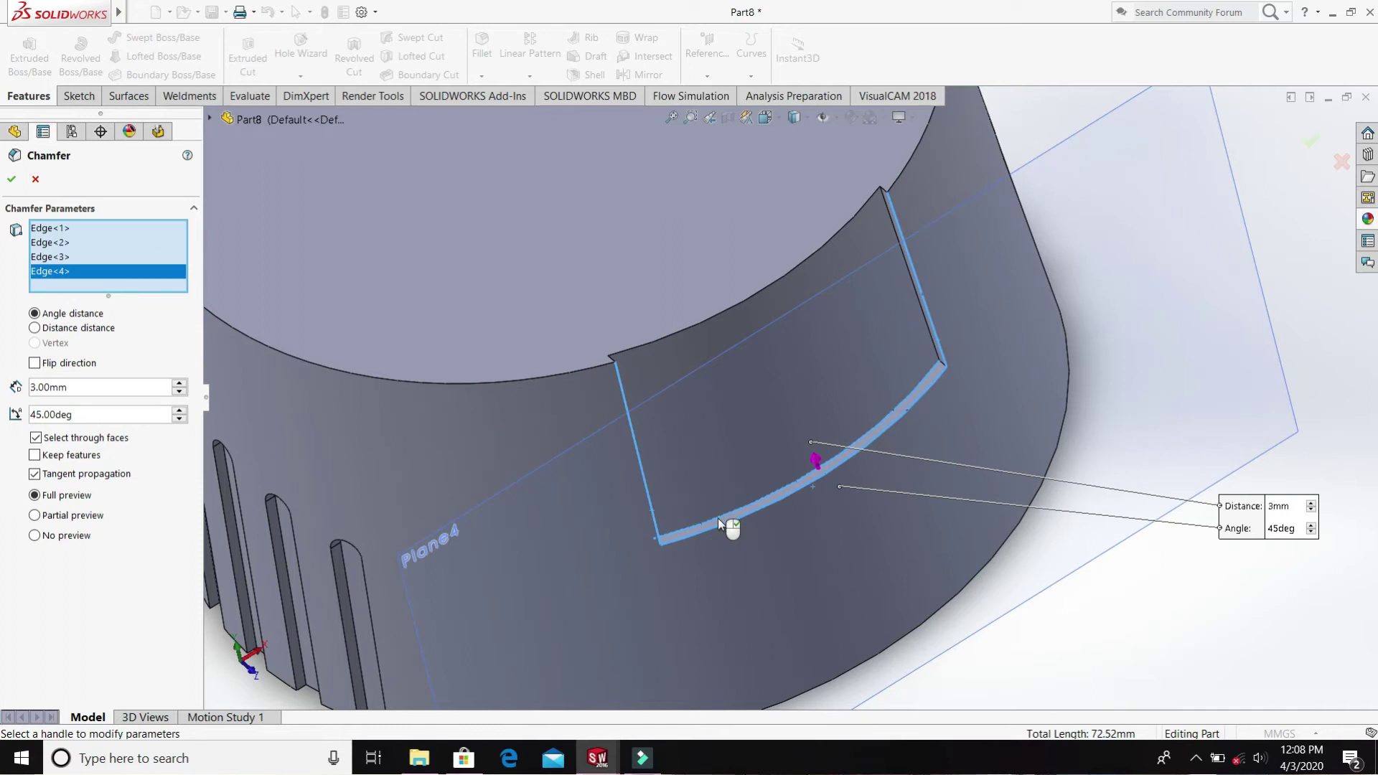
right_click(85, 275)
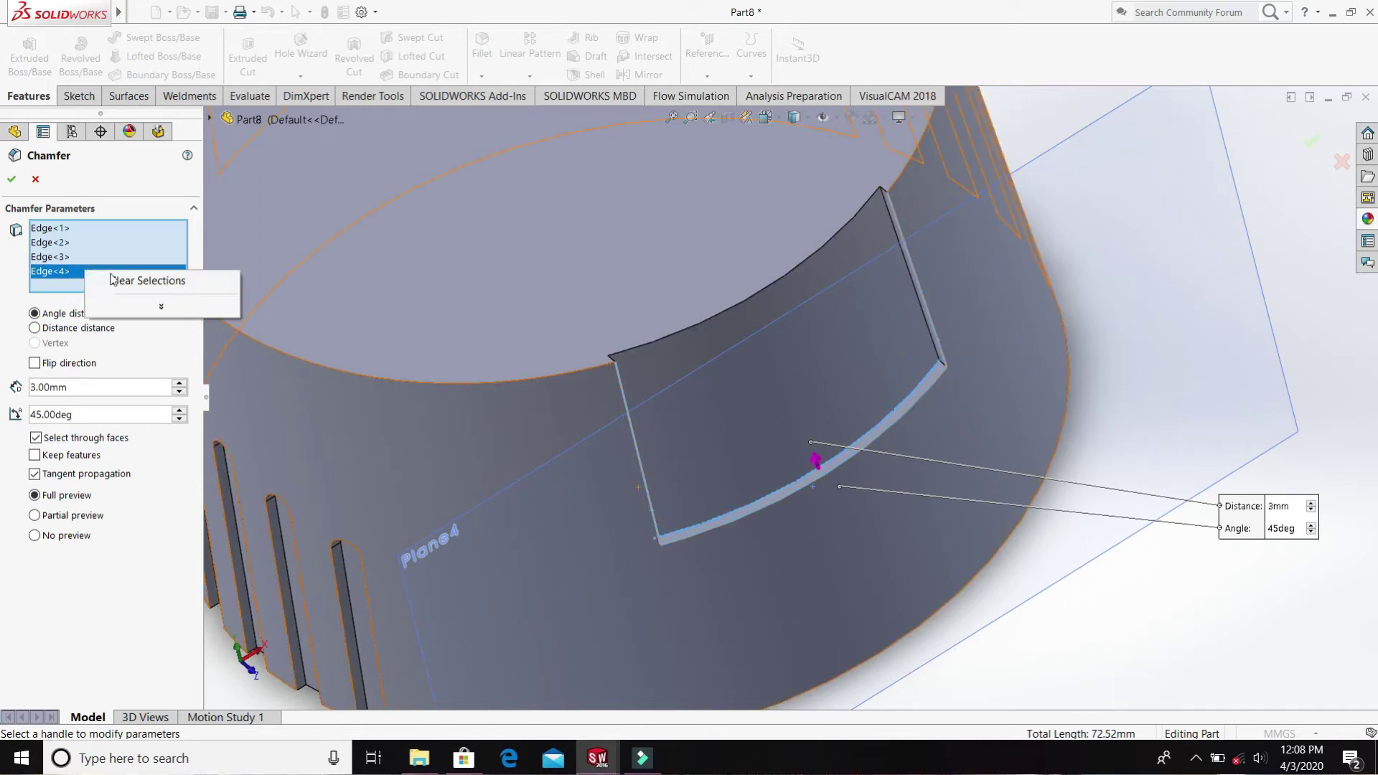
click(140, 280)
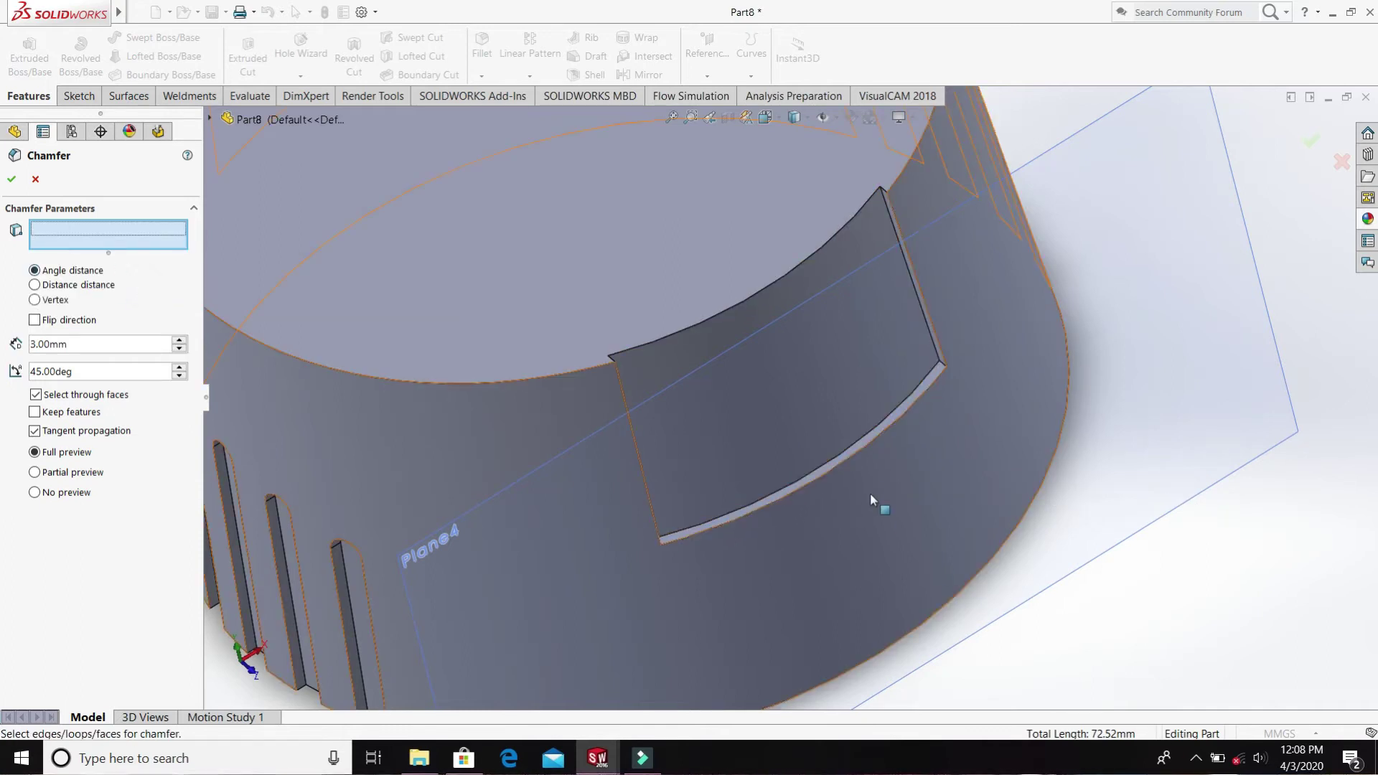
- Chamfer the notch's bottom curved edge and two vertical edges at 3 mm, 45°
click(861, 449)
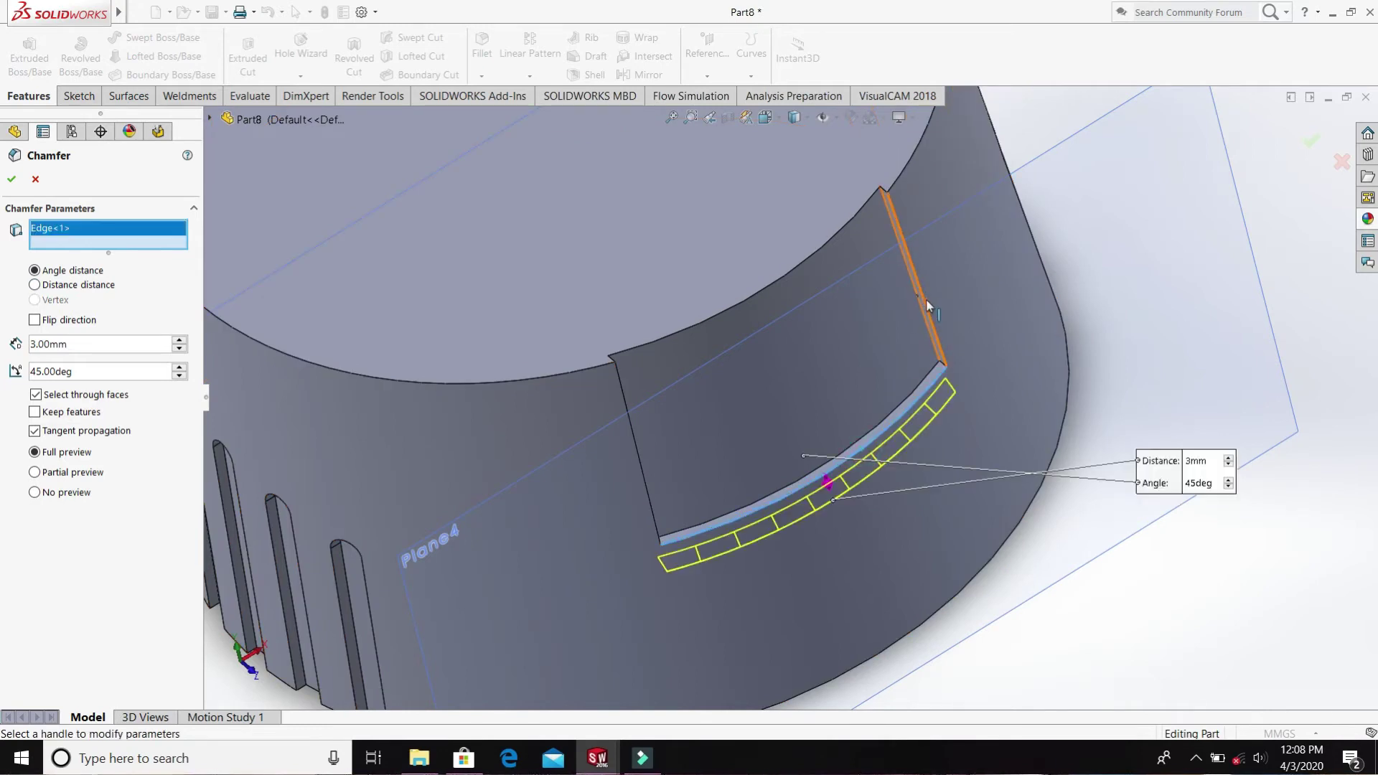
click(927, 313)
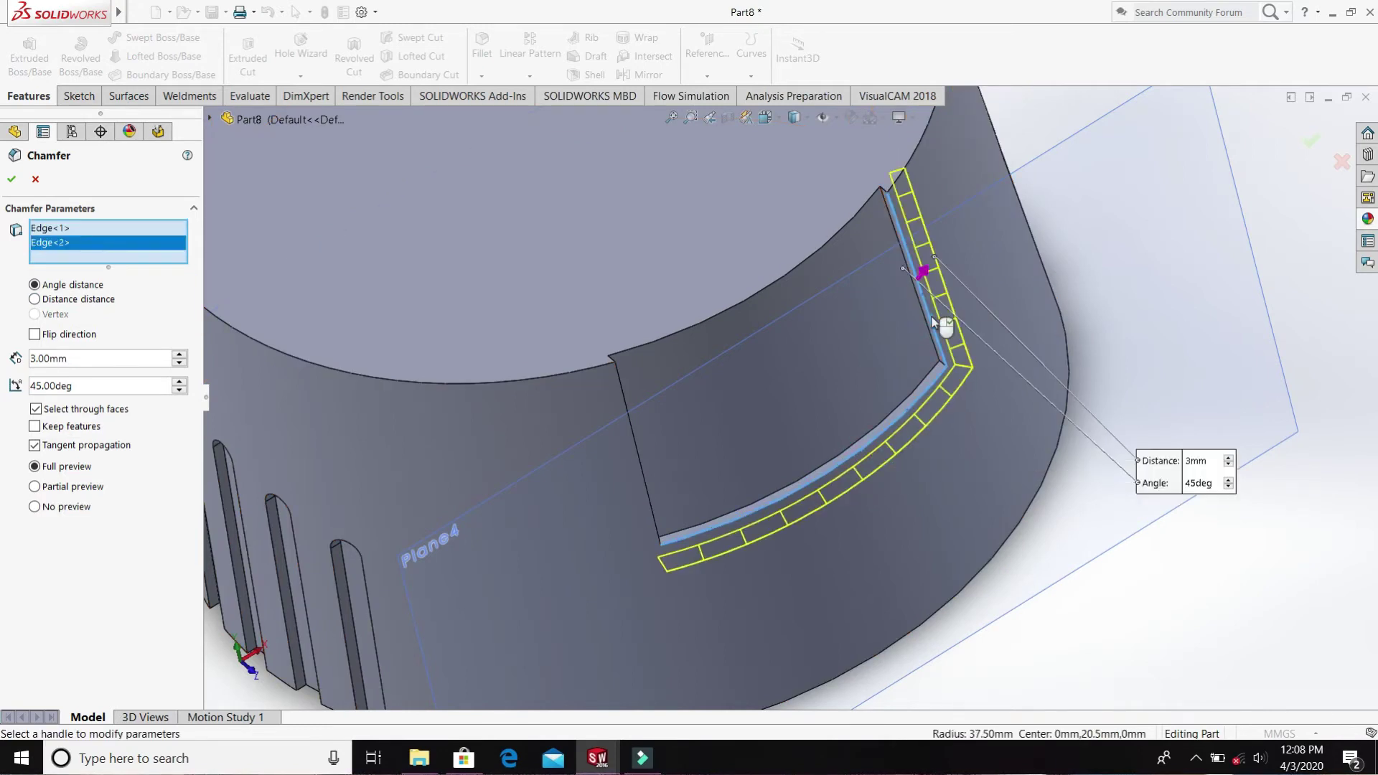
click(651, 506)
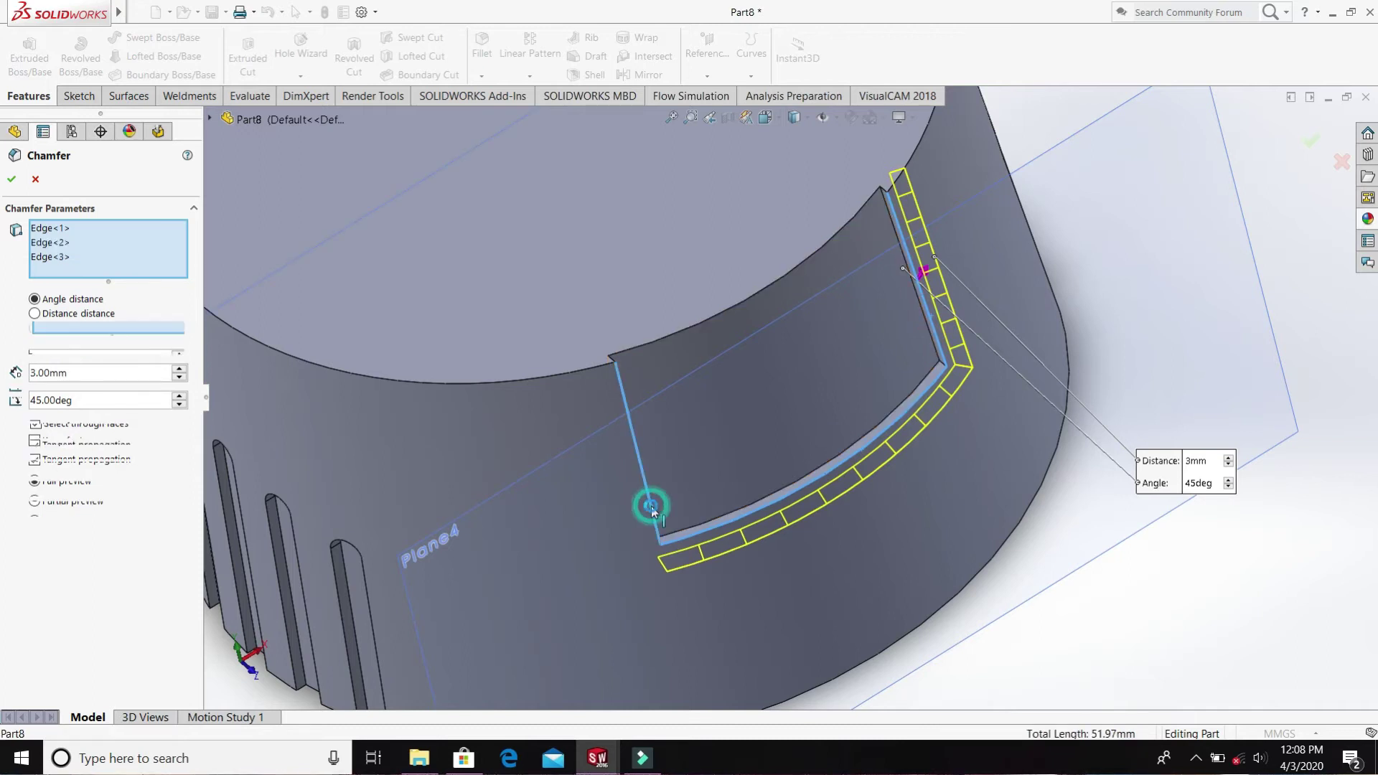
click(14, 180)
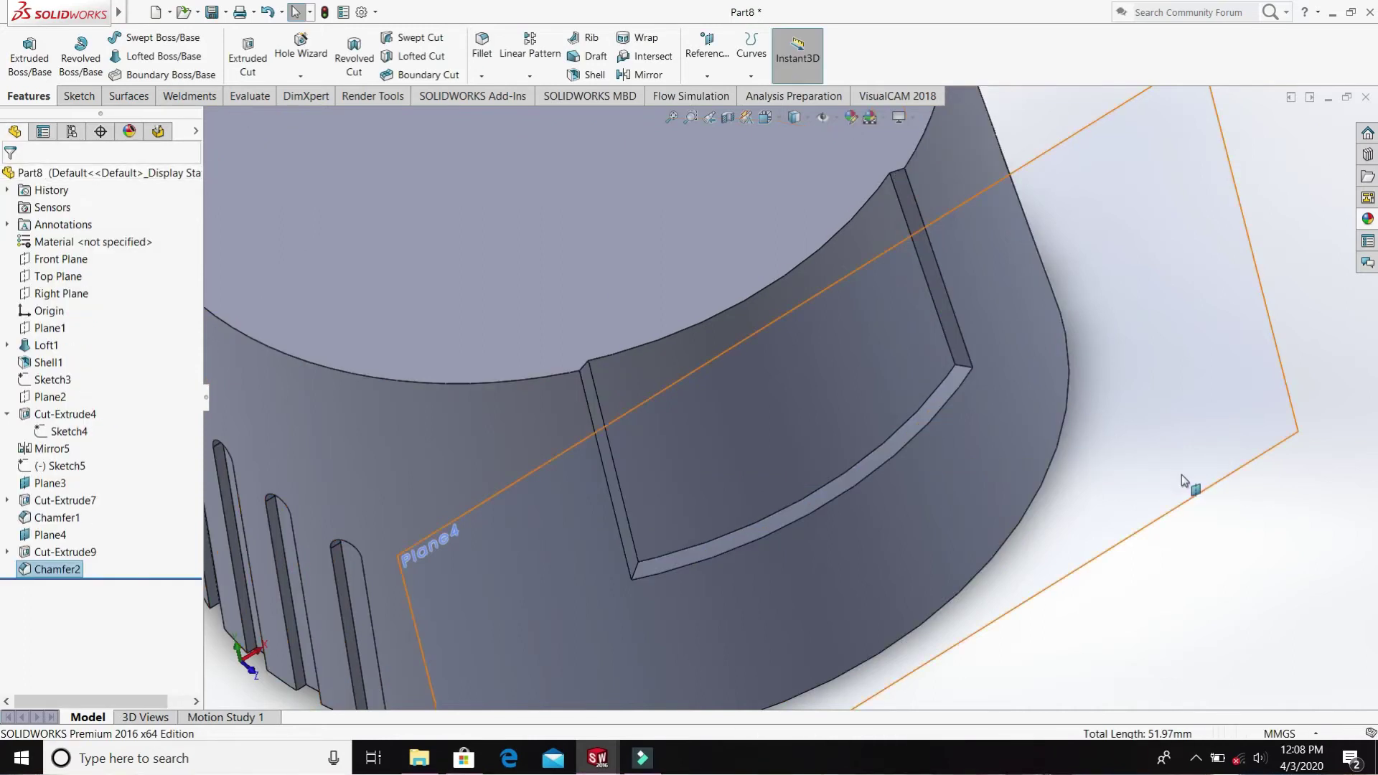
key(f)
middle_drag(1077, 455, 1151, 421)
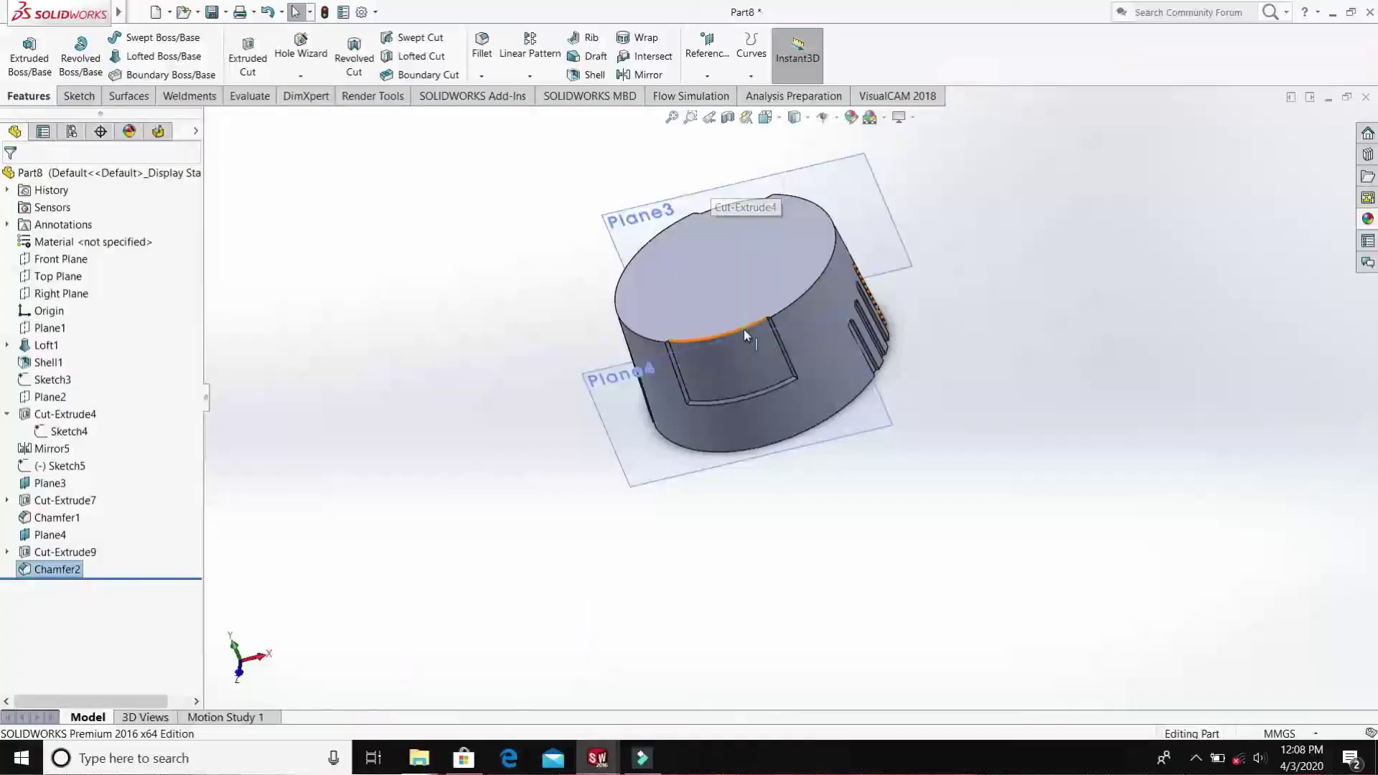
- Hide Plane4 and Plane3 from the feature tree
click(744, 331)
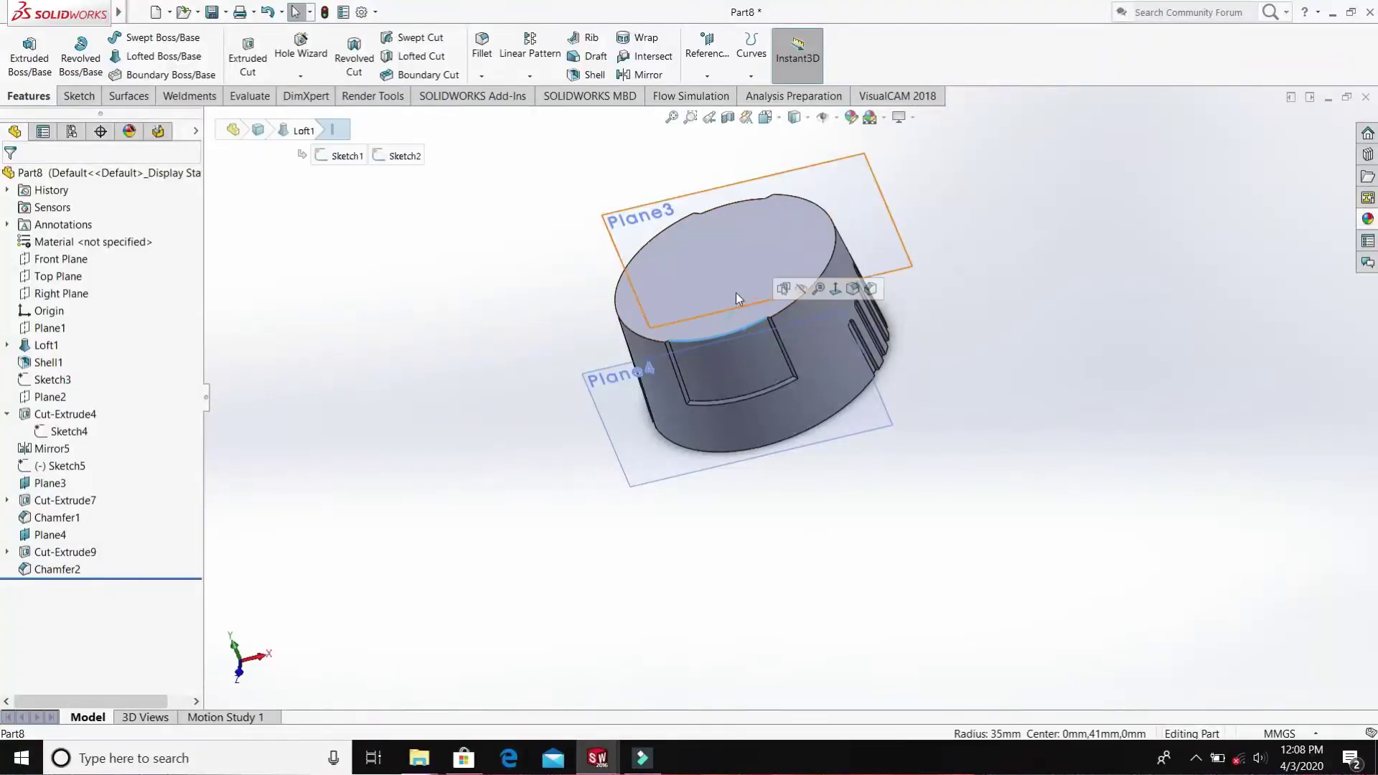
right_click(62, 547)
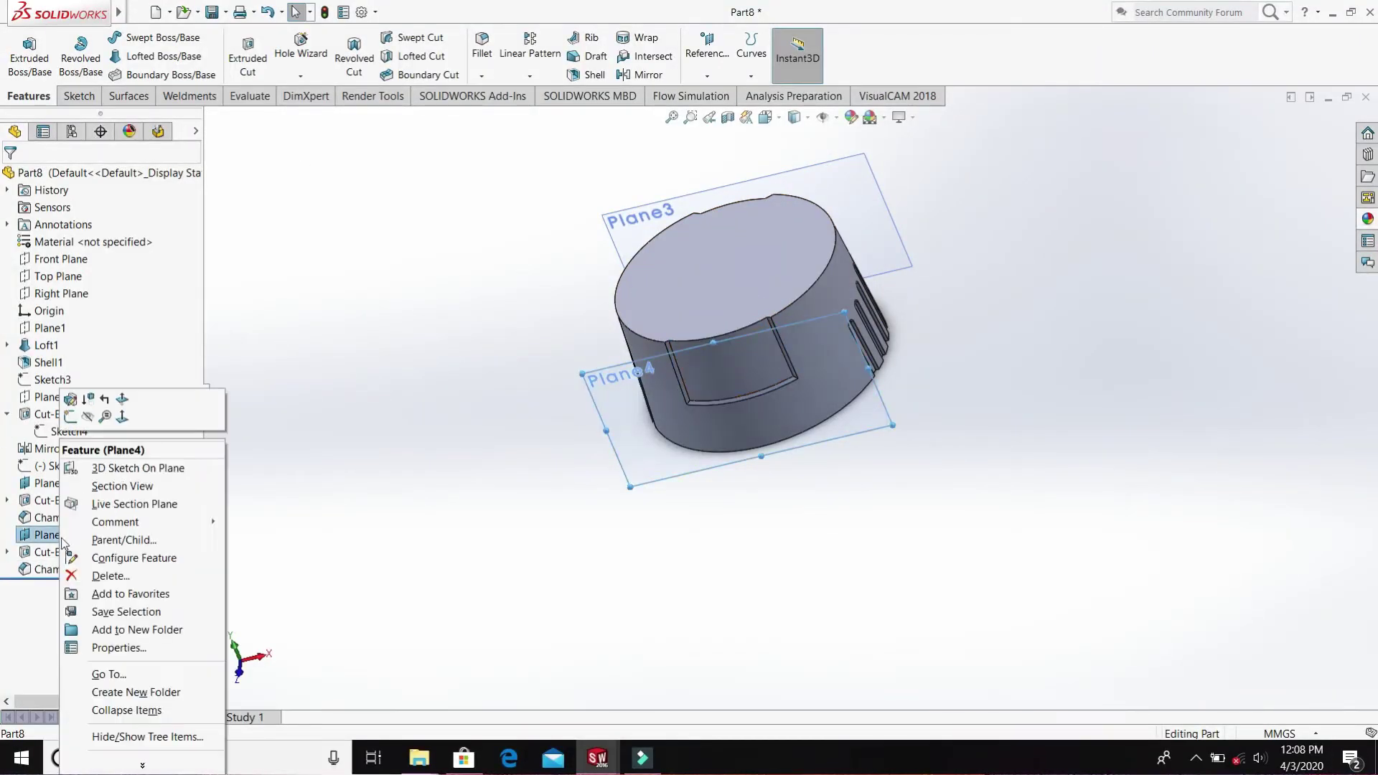
click(89, 419)
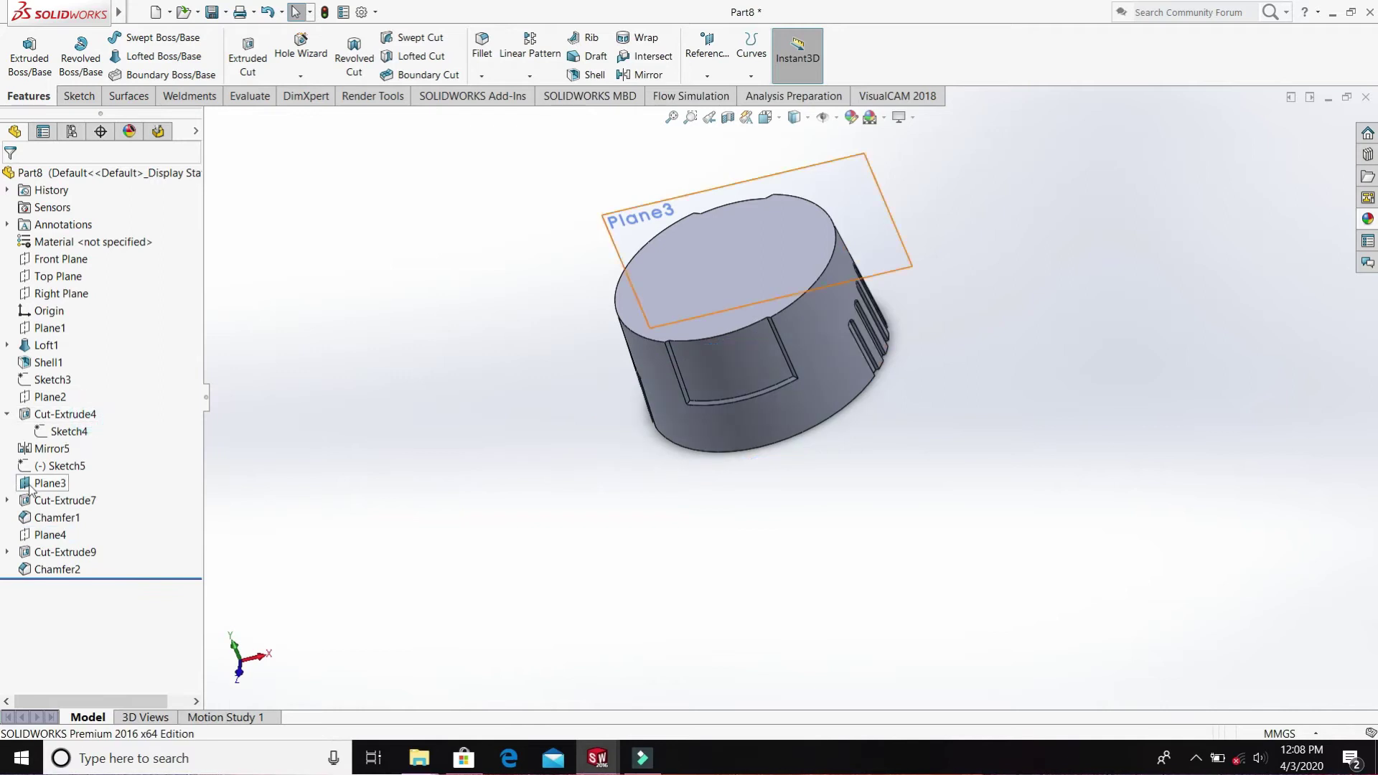
click(41, 483)
right_click(40, 483)
click(66, 420)
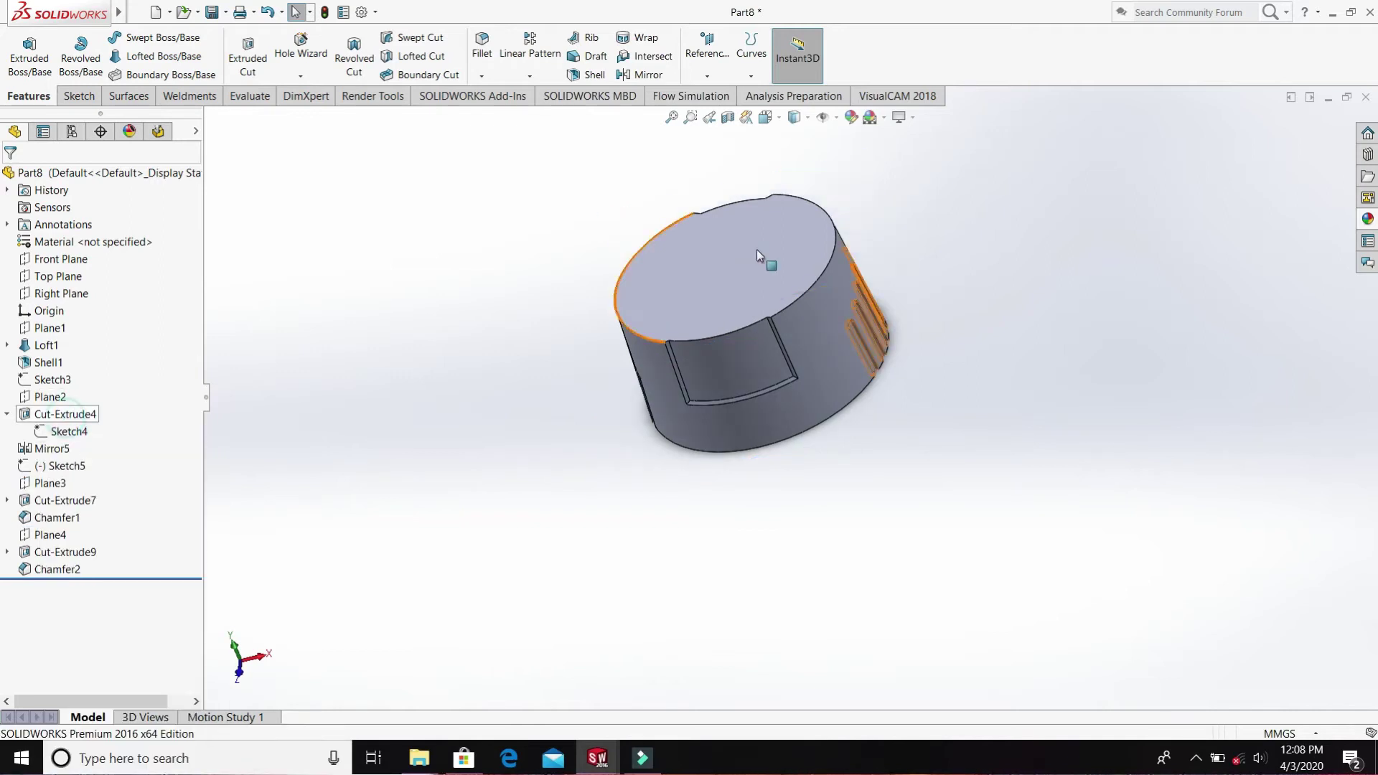
- Start a sketch on the knob's top face, viewed Normal To
click(756, 249)
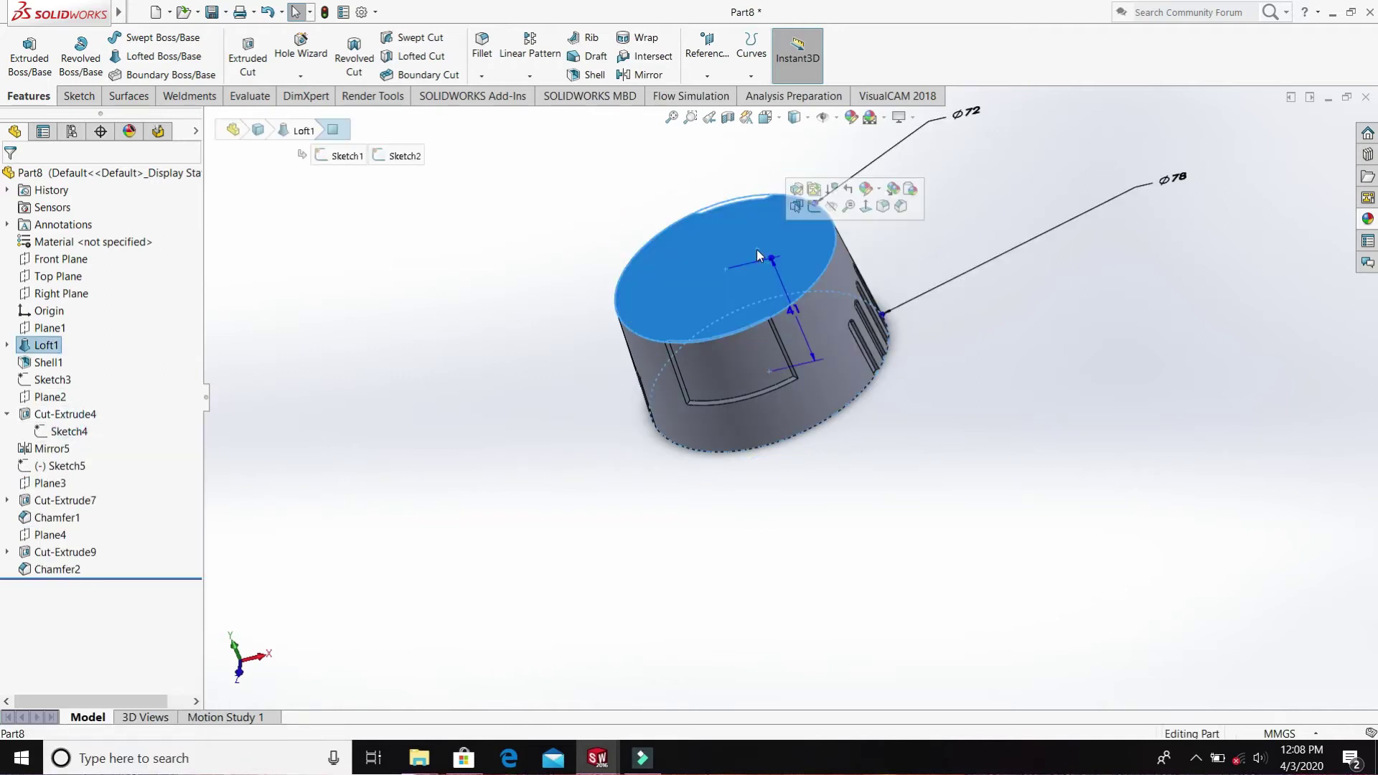
click(814, 205)
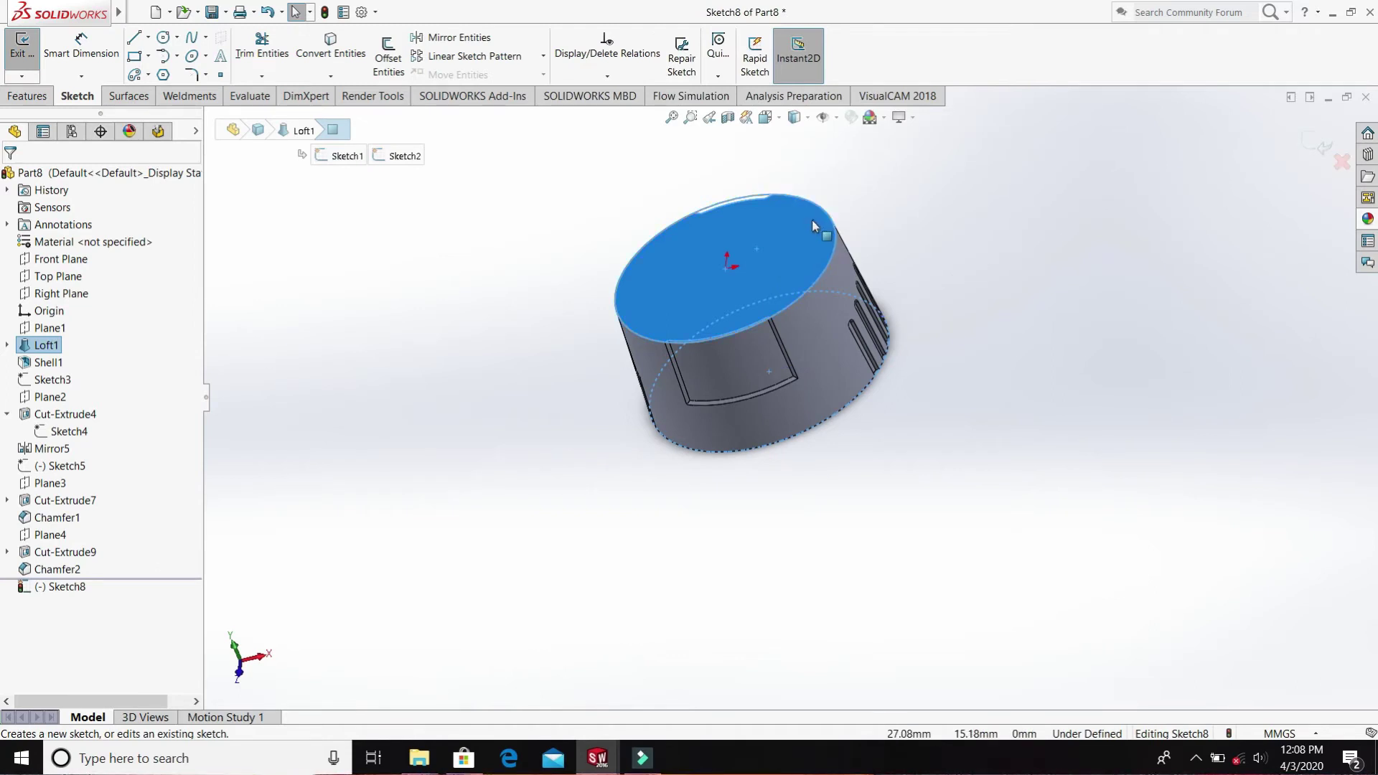
key(space)
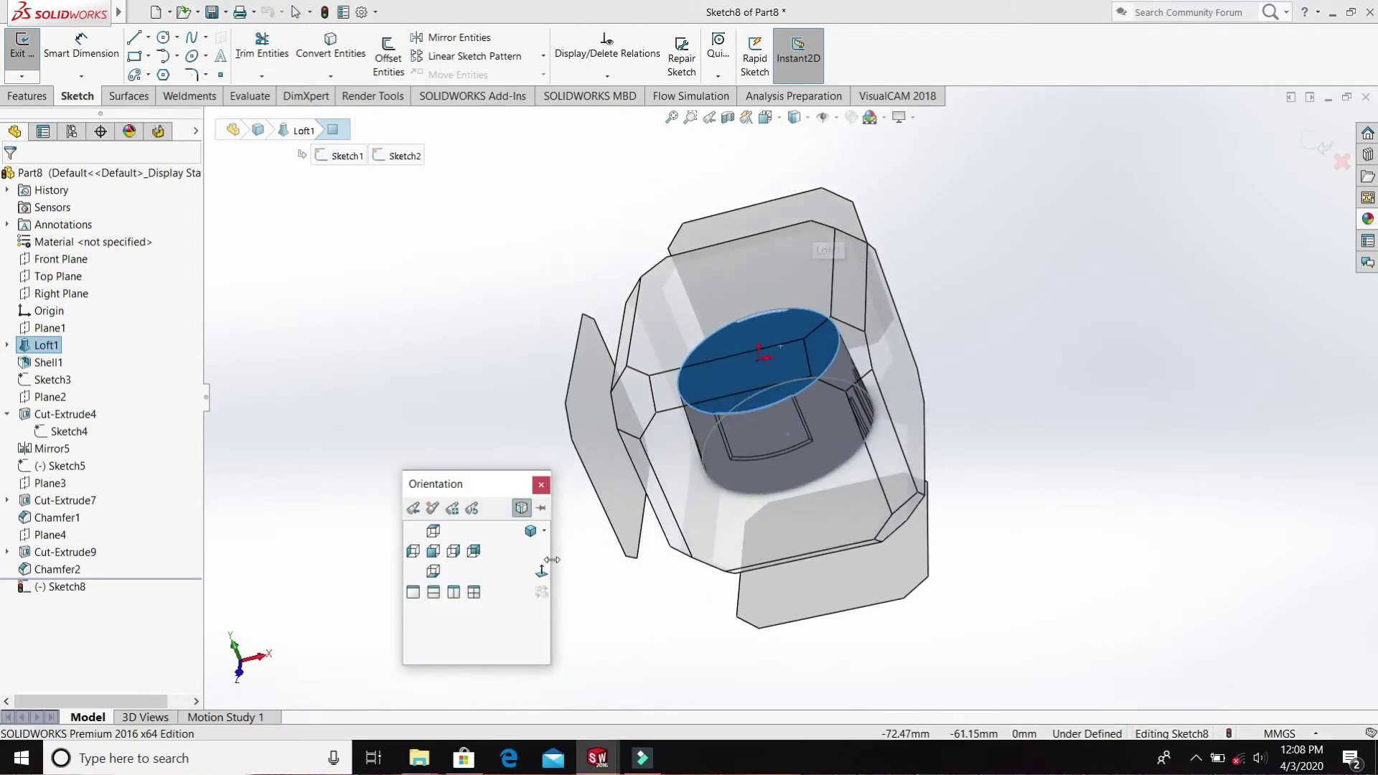
click(548, 572)
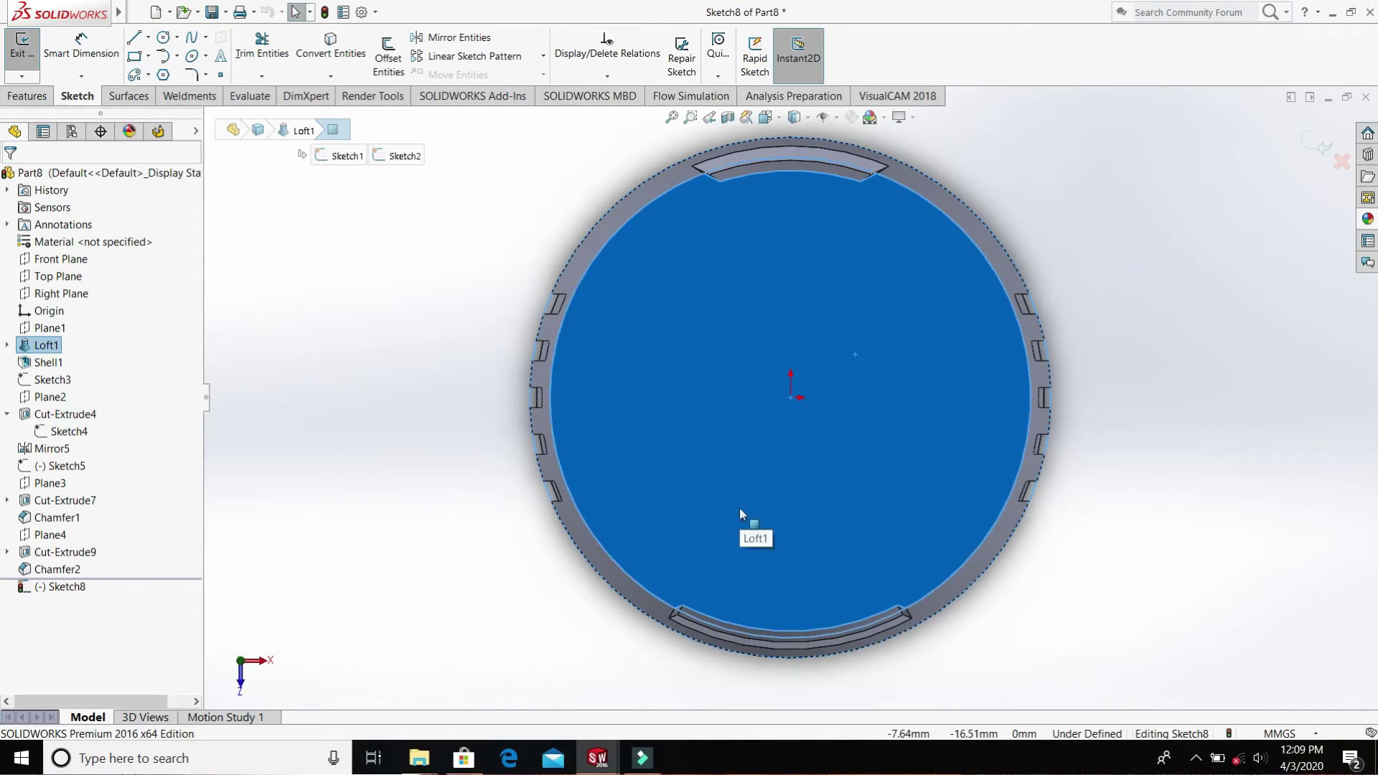
- Draw a corner rectangle on the top face beside the notch
click(732, 662)
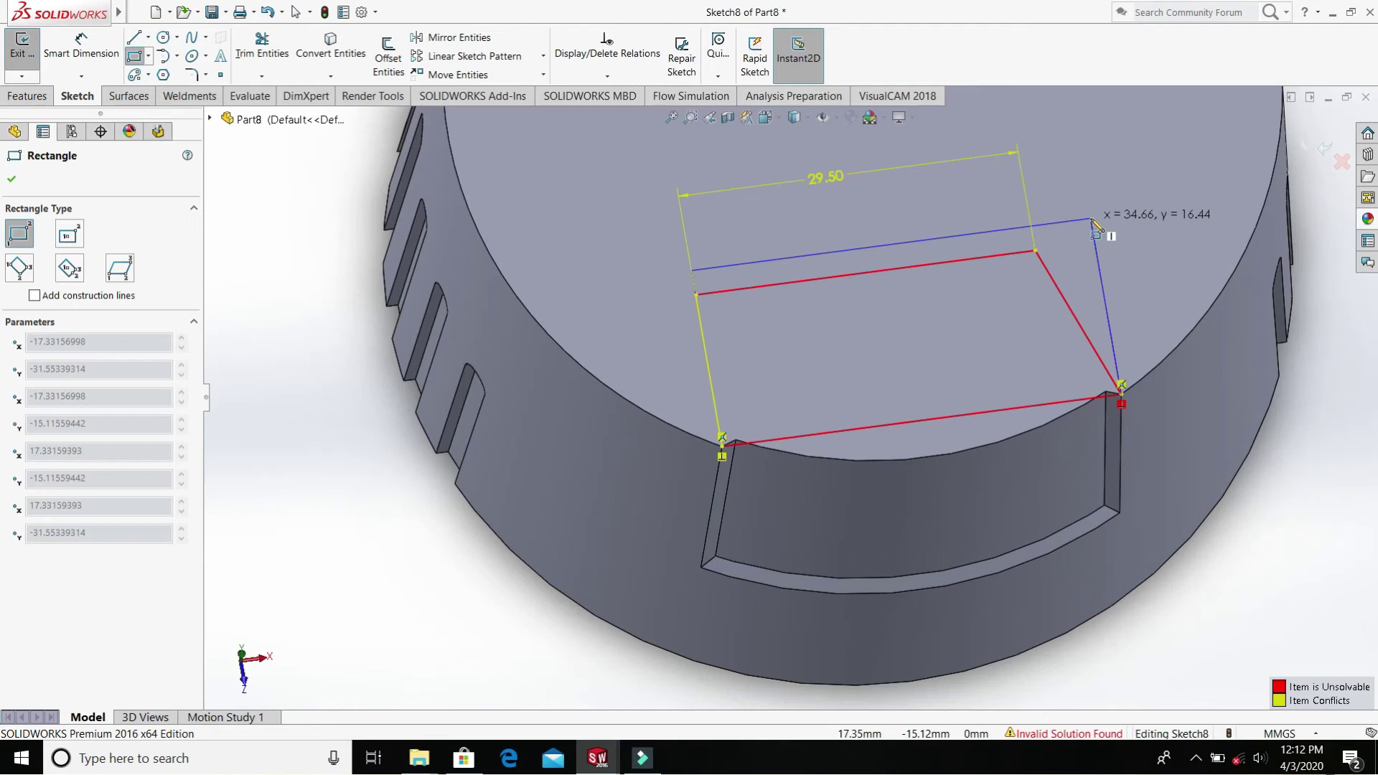
click(1091, 219)
mouse_move(1120, 287)
middle_down()
mouse_move(1311, 421)
mouse_move(1243, 467)
mouse_move(1242, 412)
mouse_move(1292, 463)
mouse_move(1334, 386)
mouse_move(1308, 433)
mouse_move(1198, 439)
middle_up()
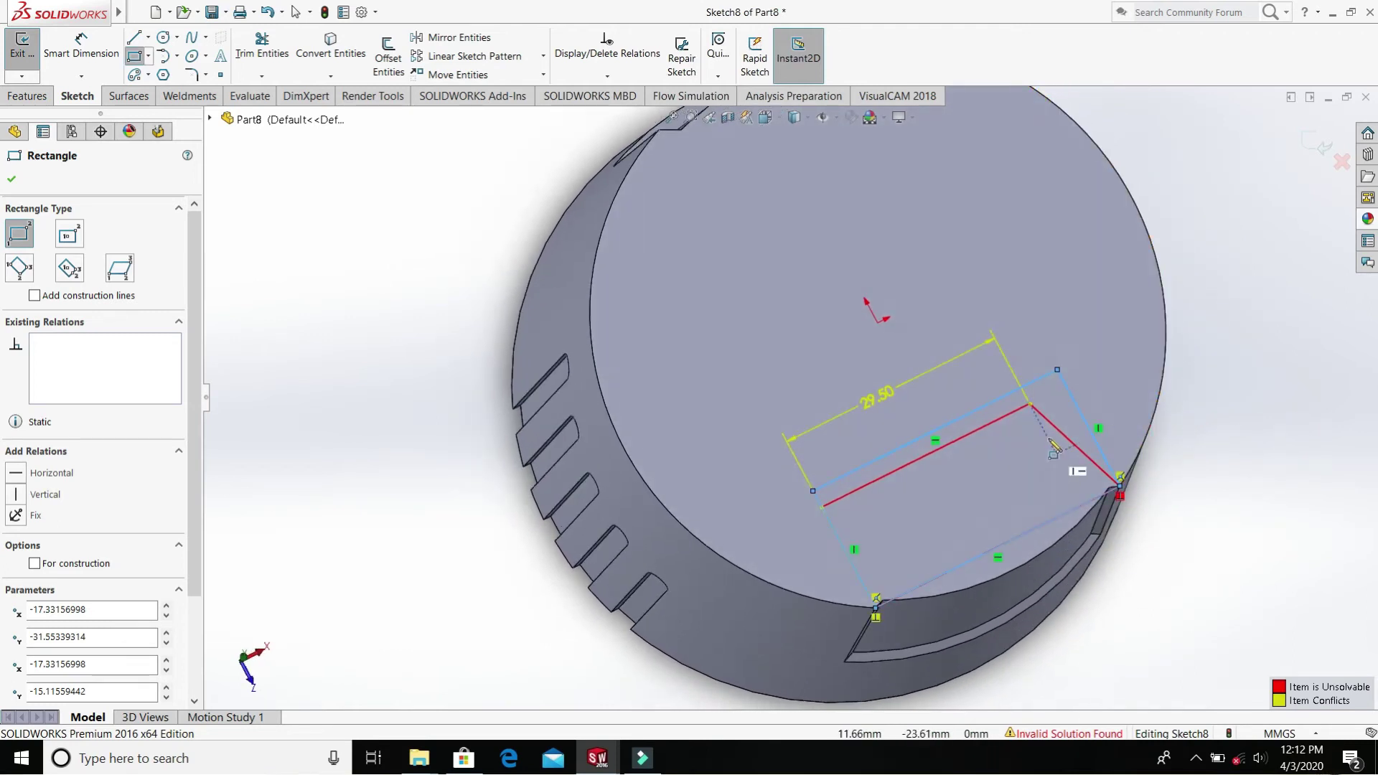
key(space)
key(Escape)
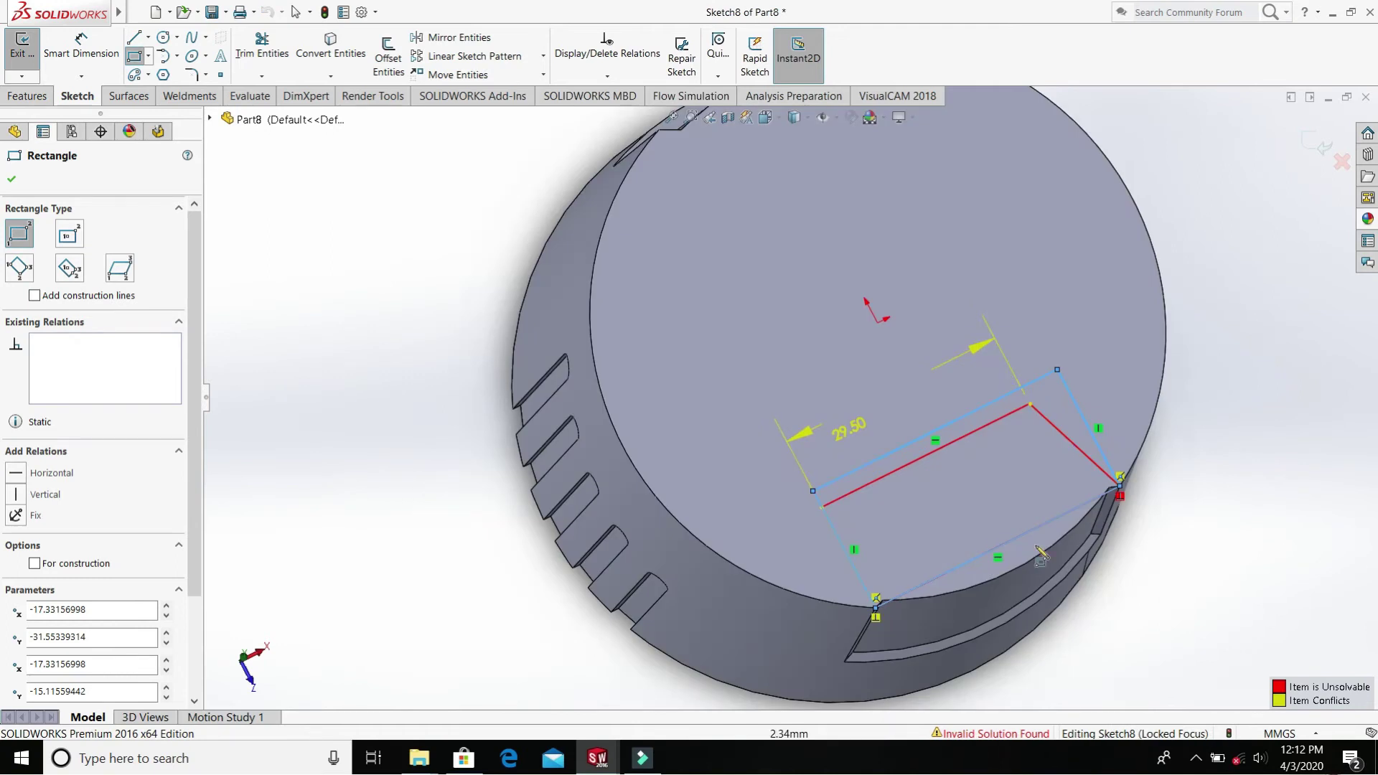
key(Escape)
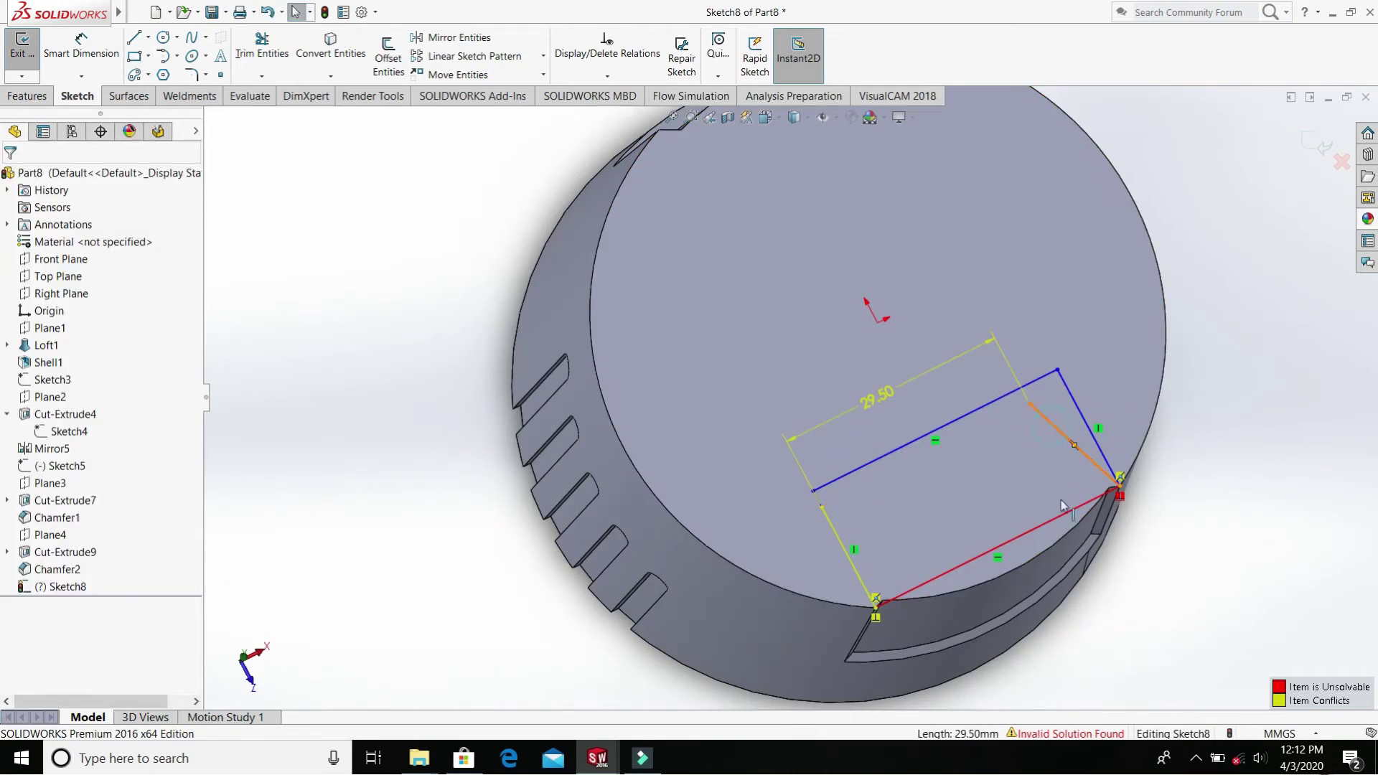
- Delete the conflicting short rectangle edge and join the left line's endpoint to the corner
click(1059, 429)
key(Delete)
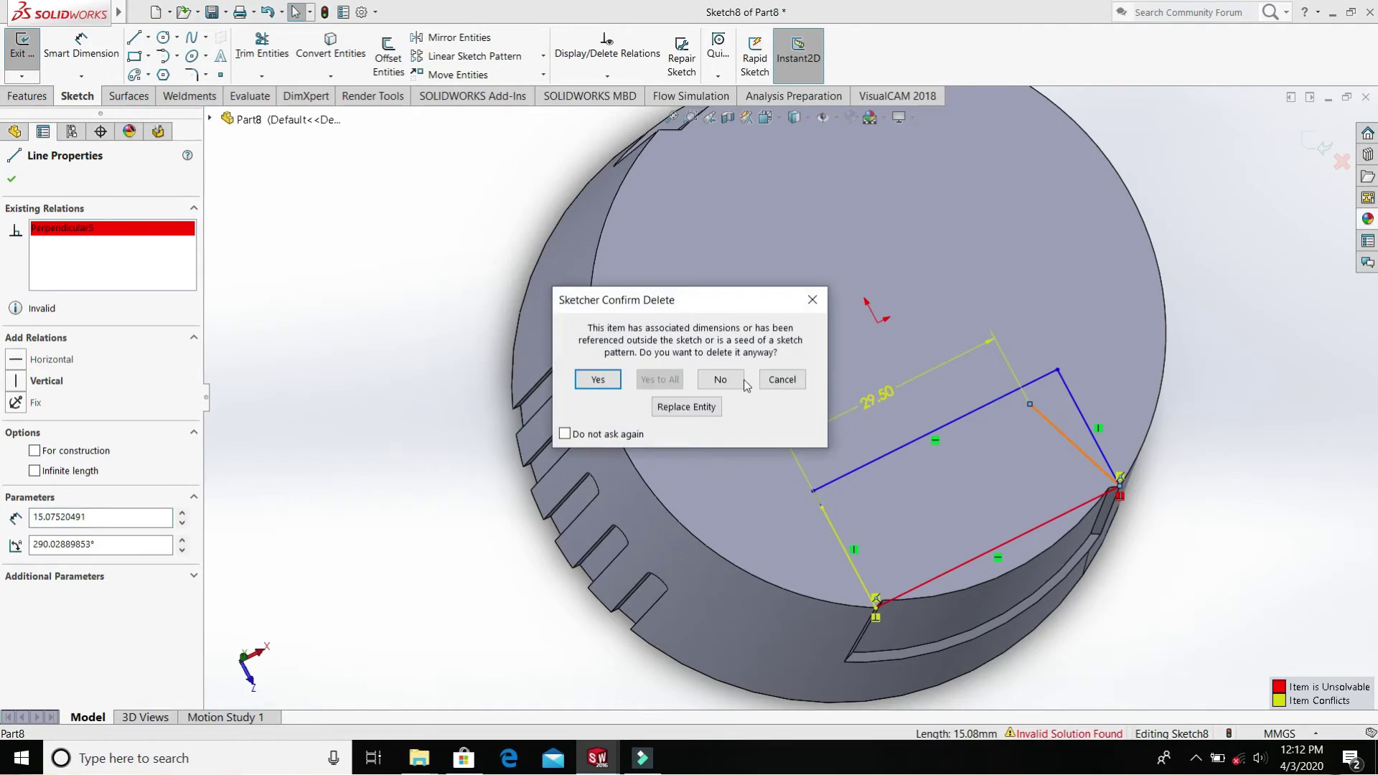
click(599, 381)
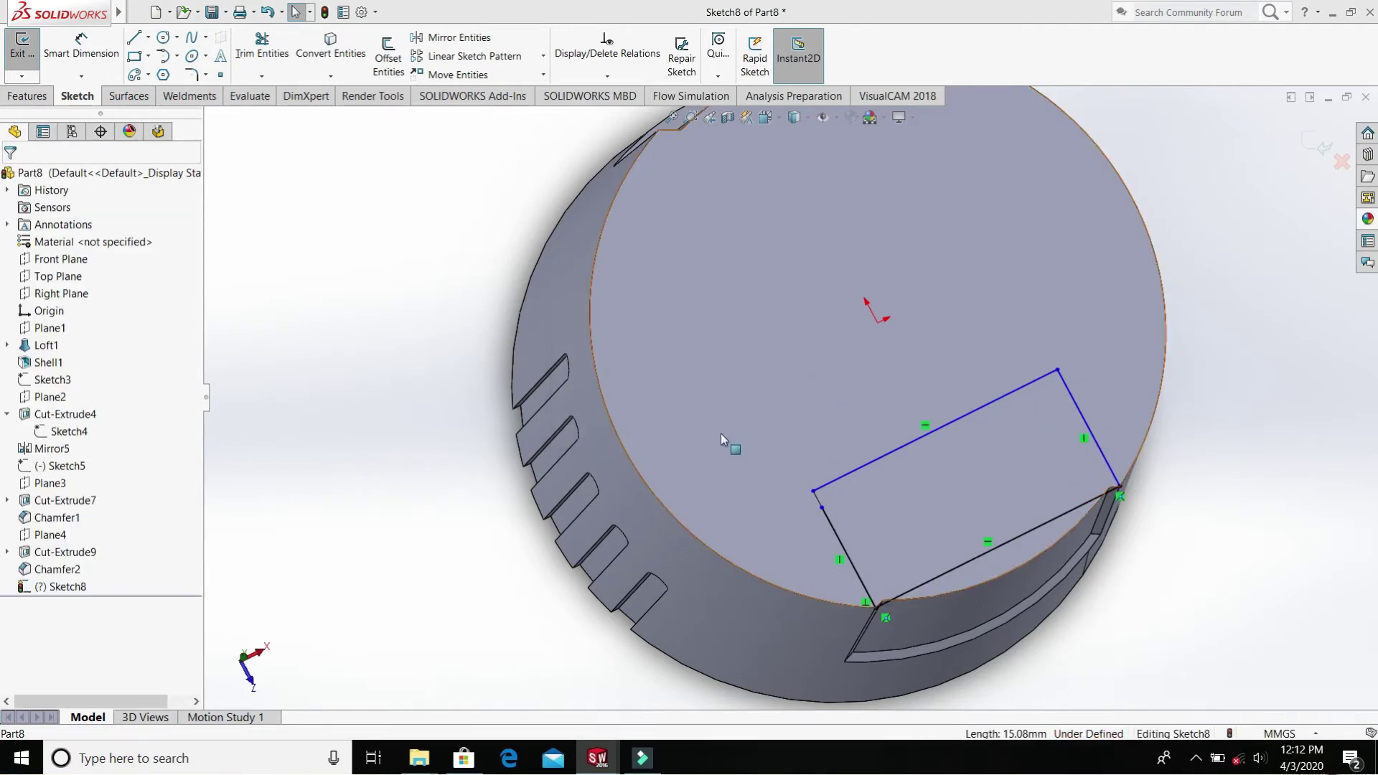
click(829, 521)
drag(829, 521, 836, 523)
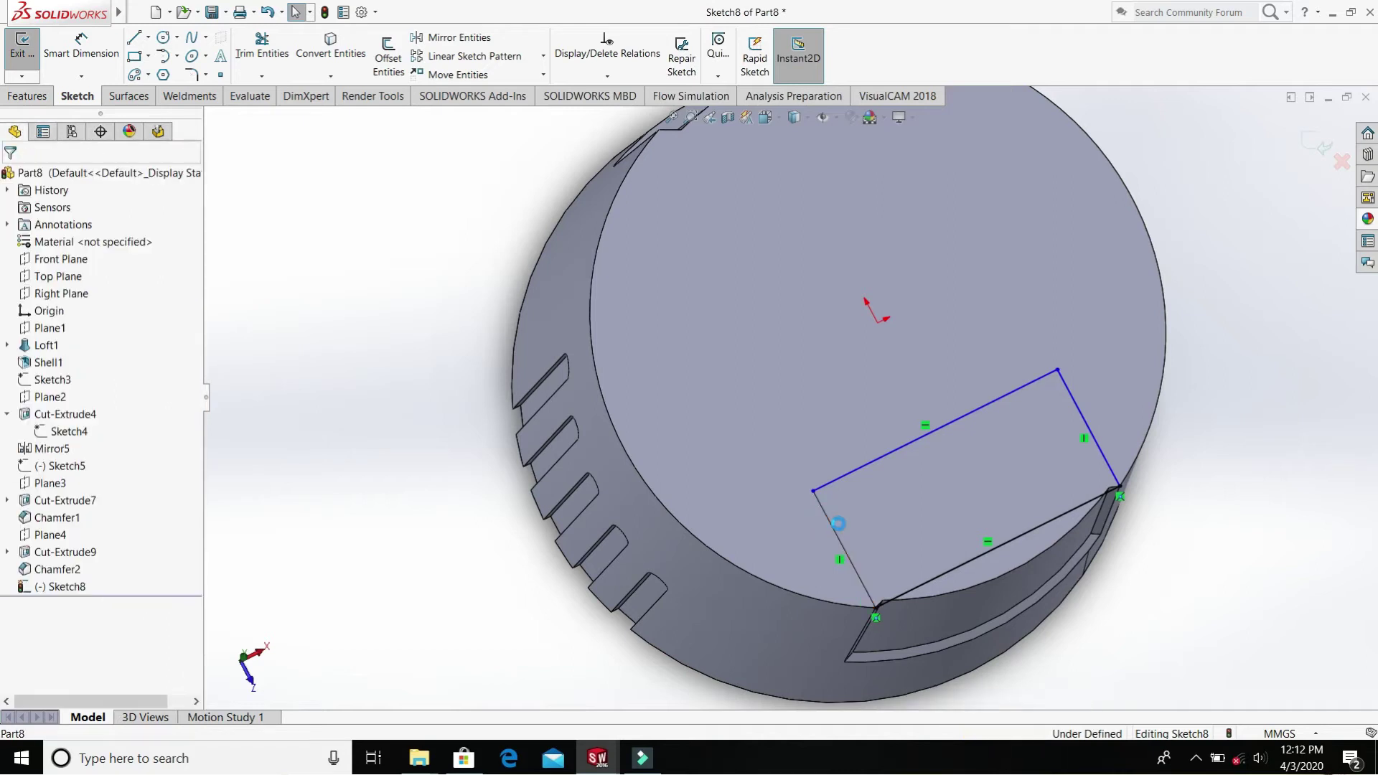
- Dimension the rectangle's top line at 29.5 mm, then delete that dimension
click(66, 50)
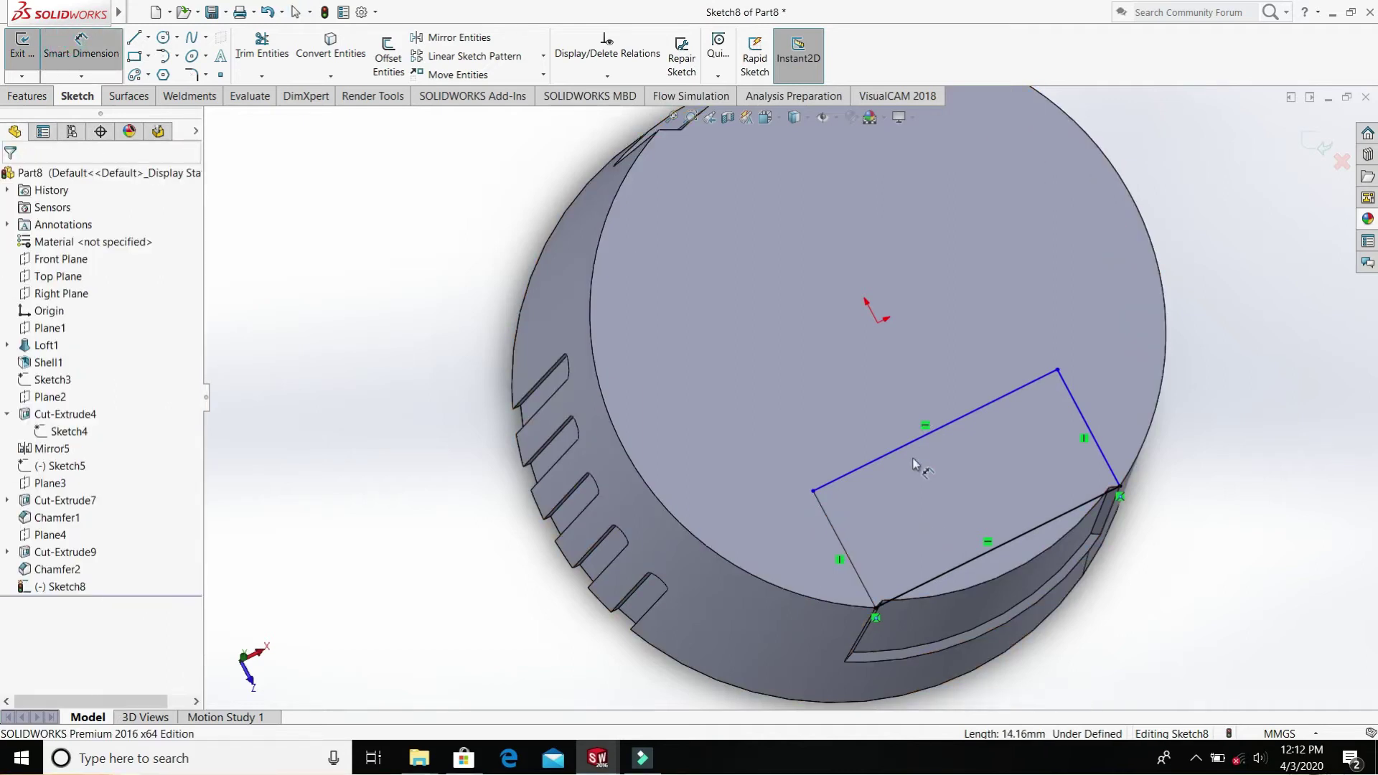
click(942, 428)
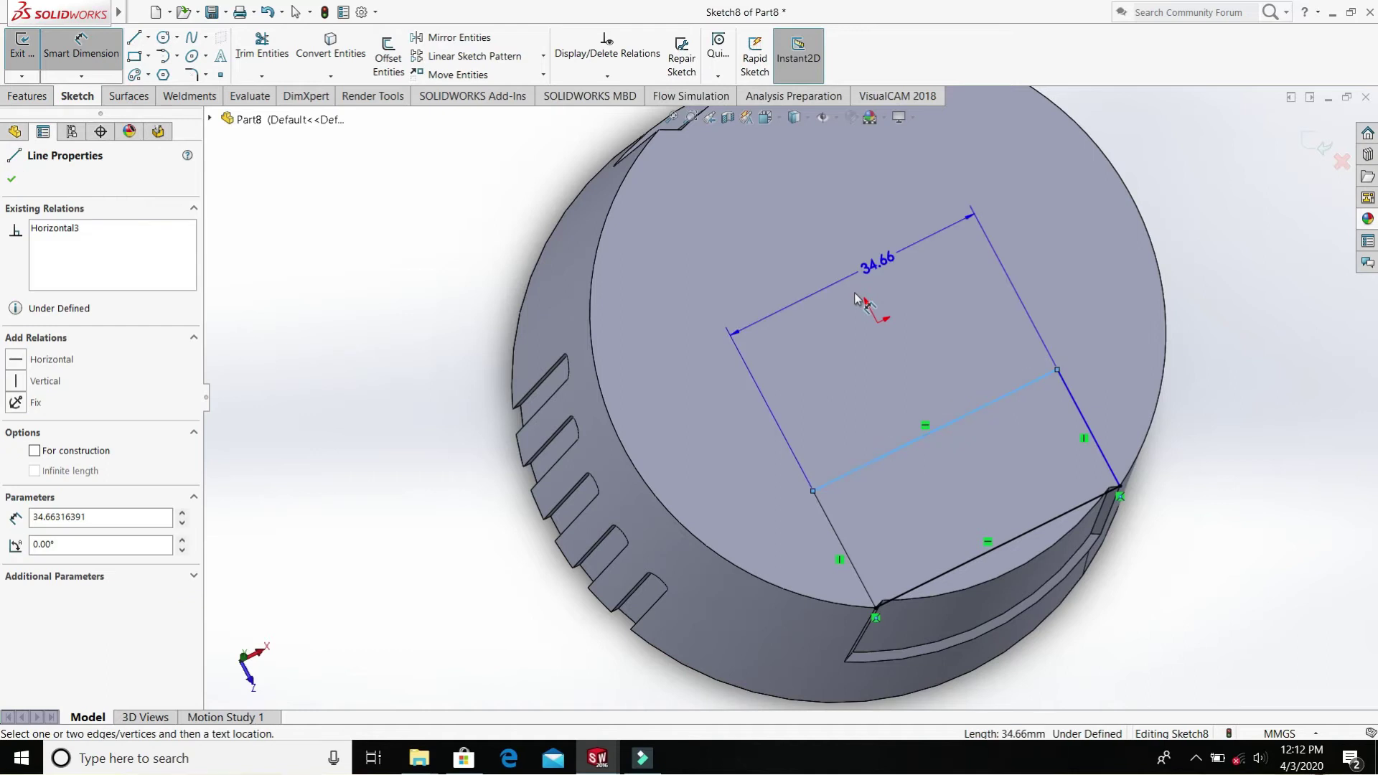
click(859, 297)
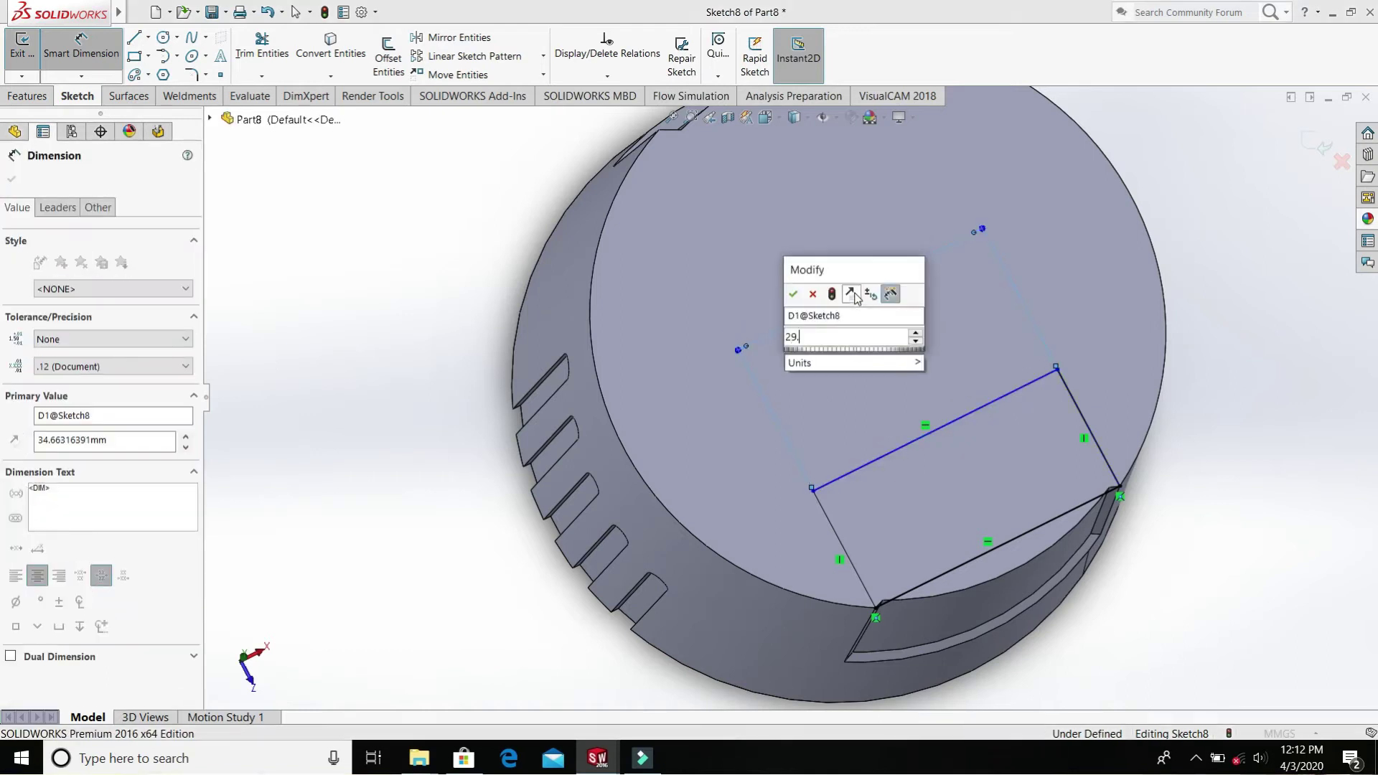
text(29.5)
key(BackSpace)
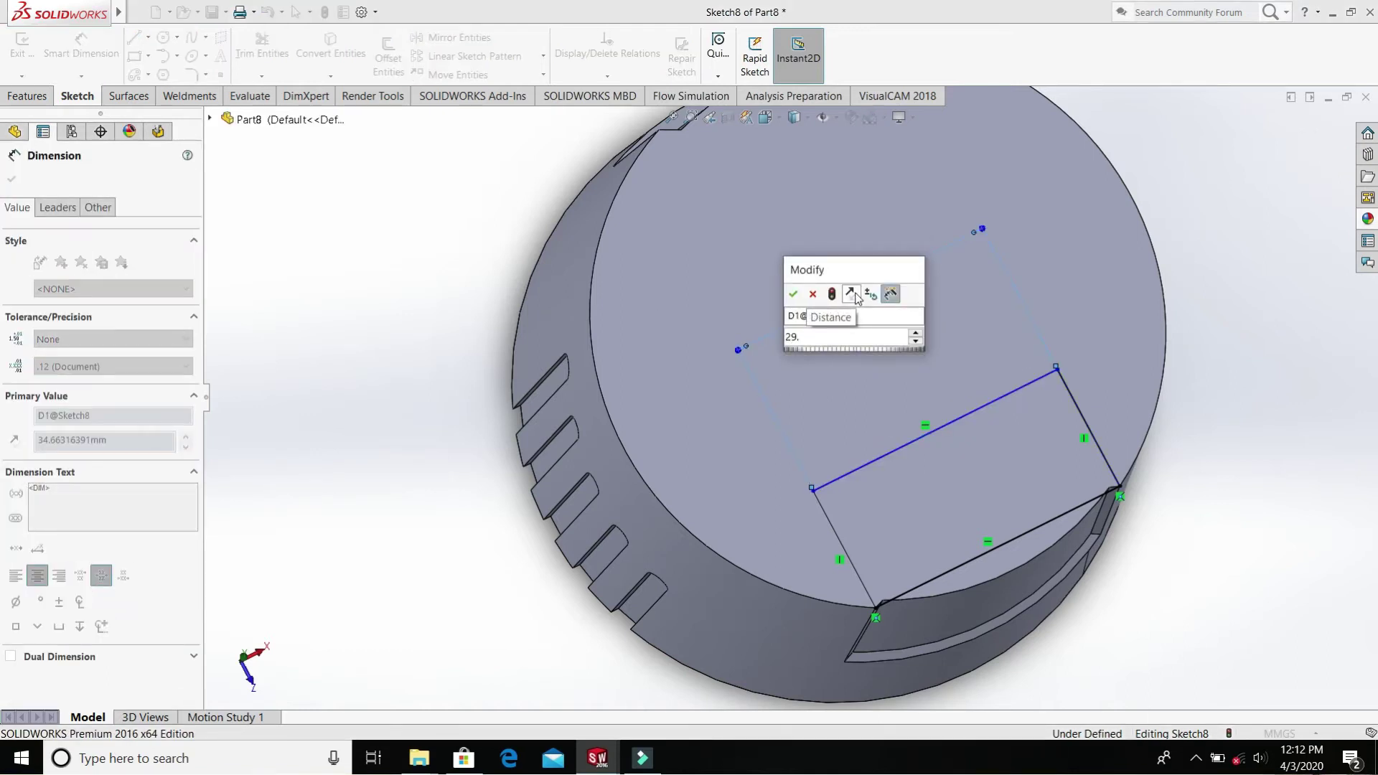
text(5)
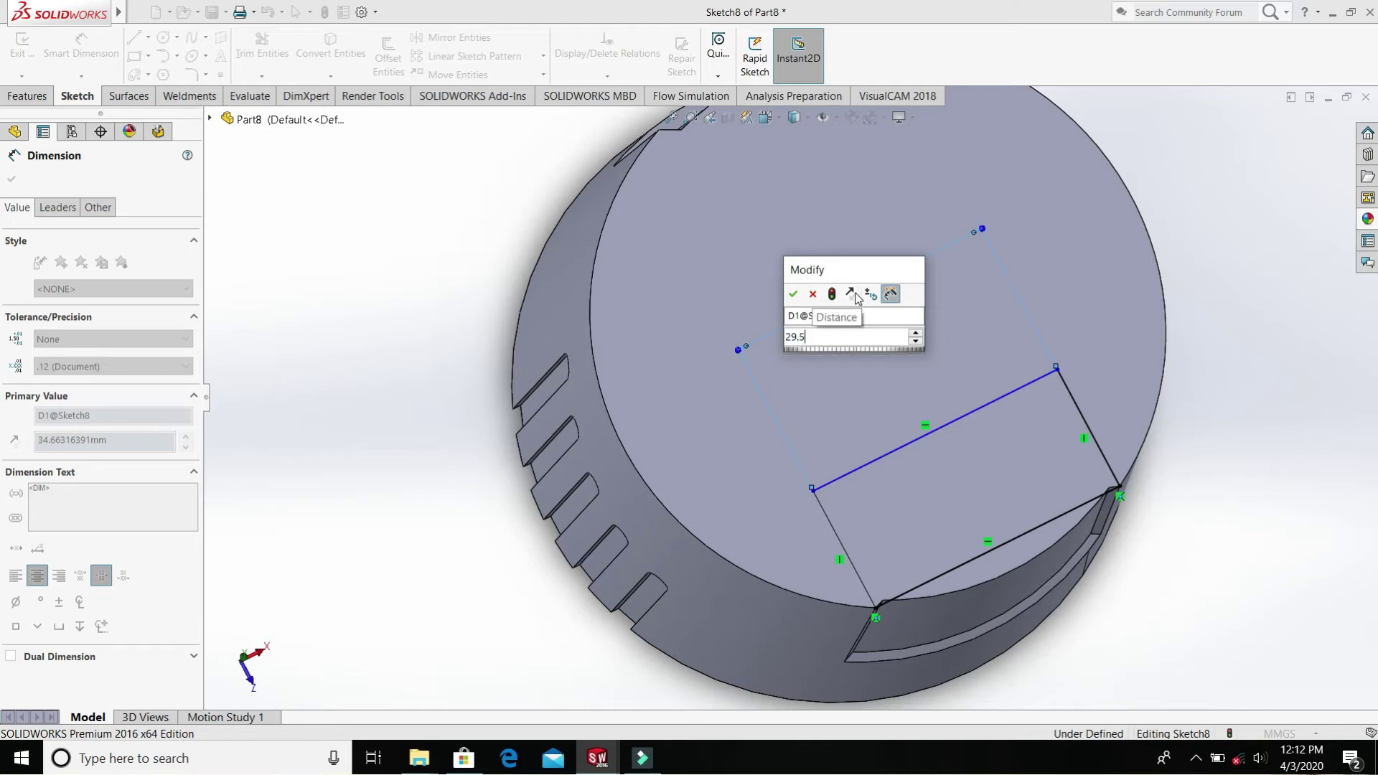
key(Return)
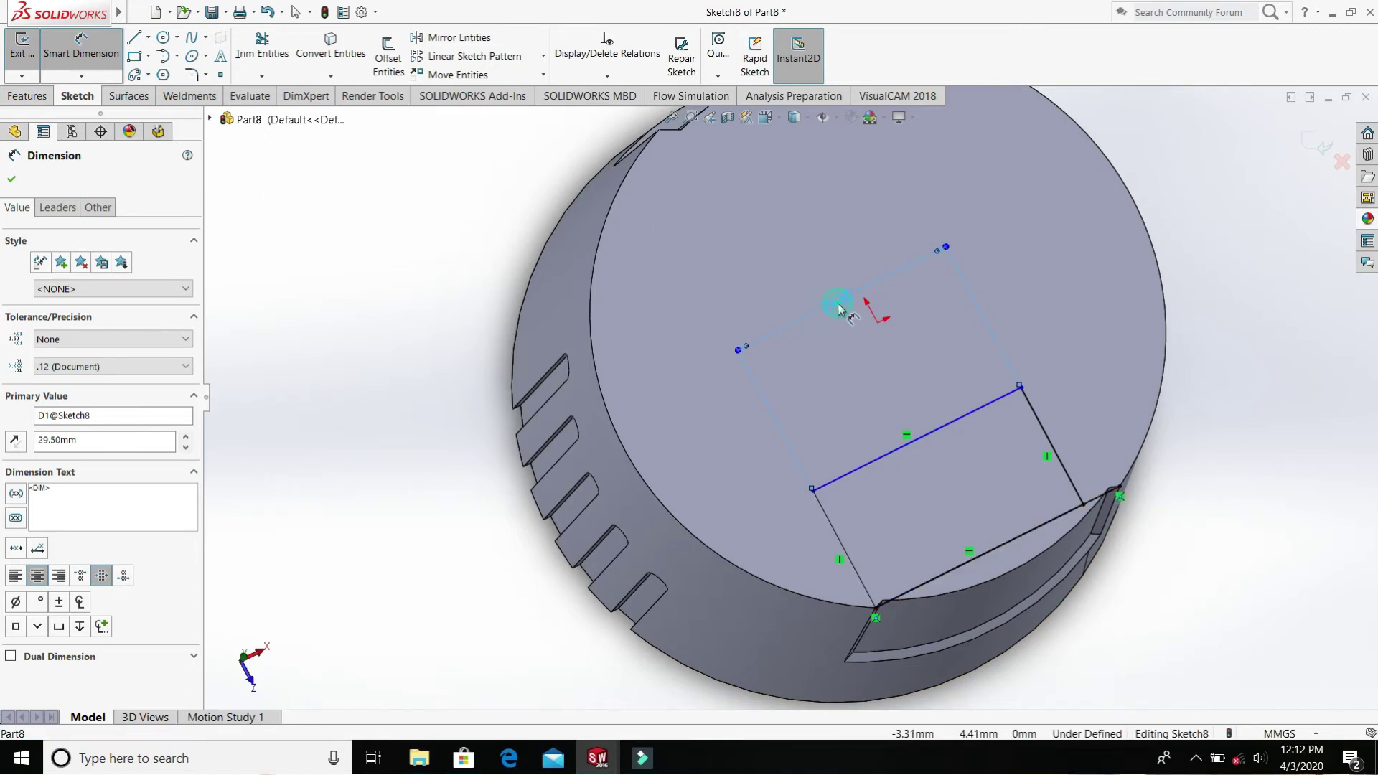
key(Delete)
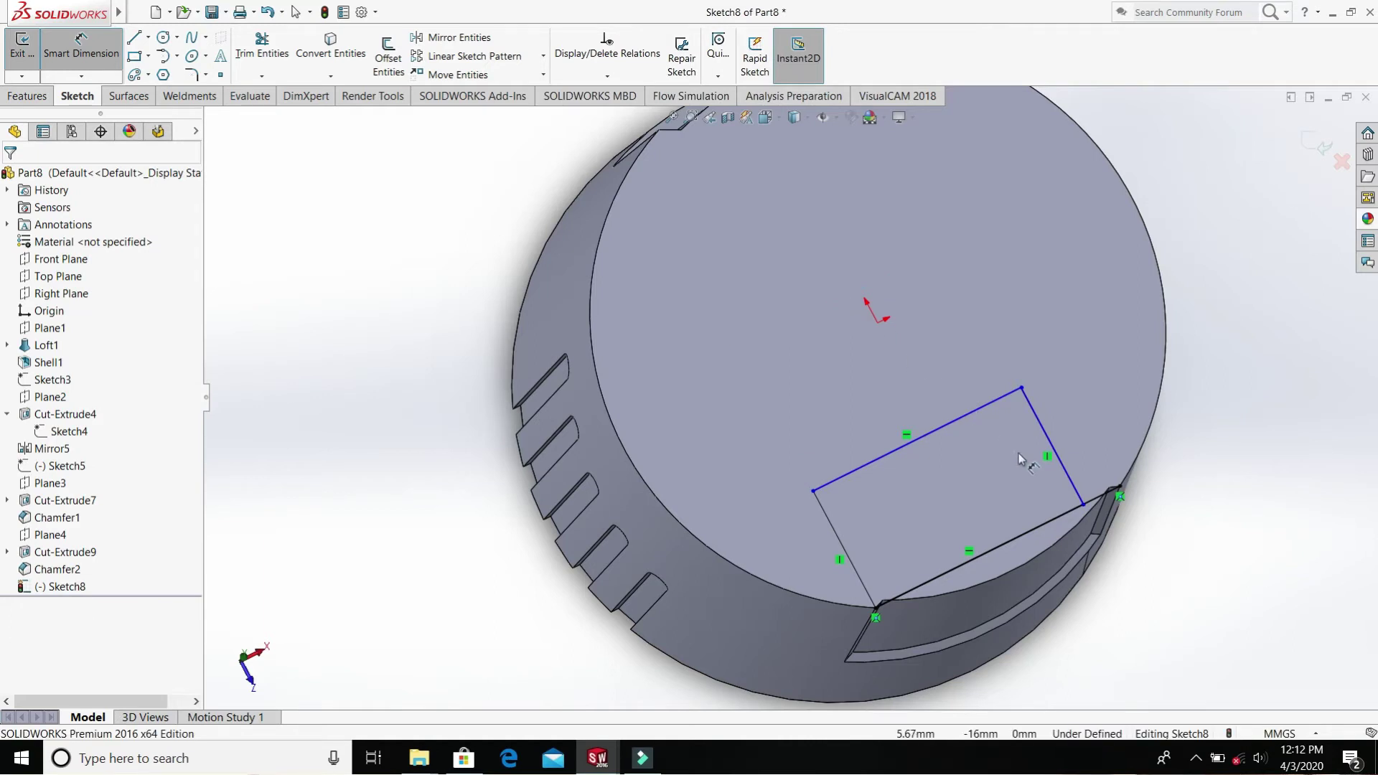
- Try dimensioning between the rectangle's lower-right corner and the cut edge's corner, cancelling each attempt
click(1085, 505)
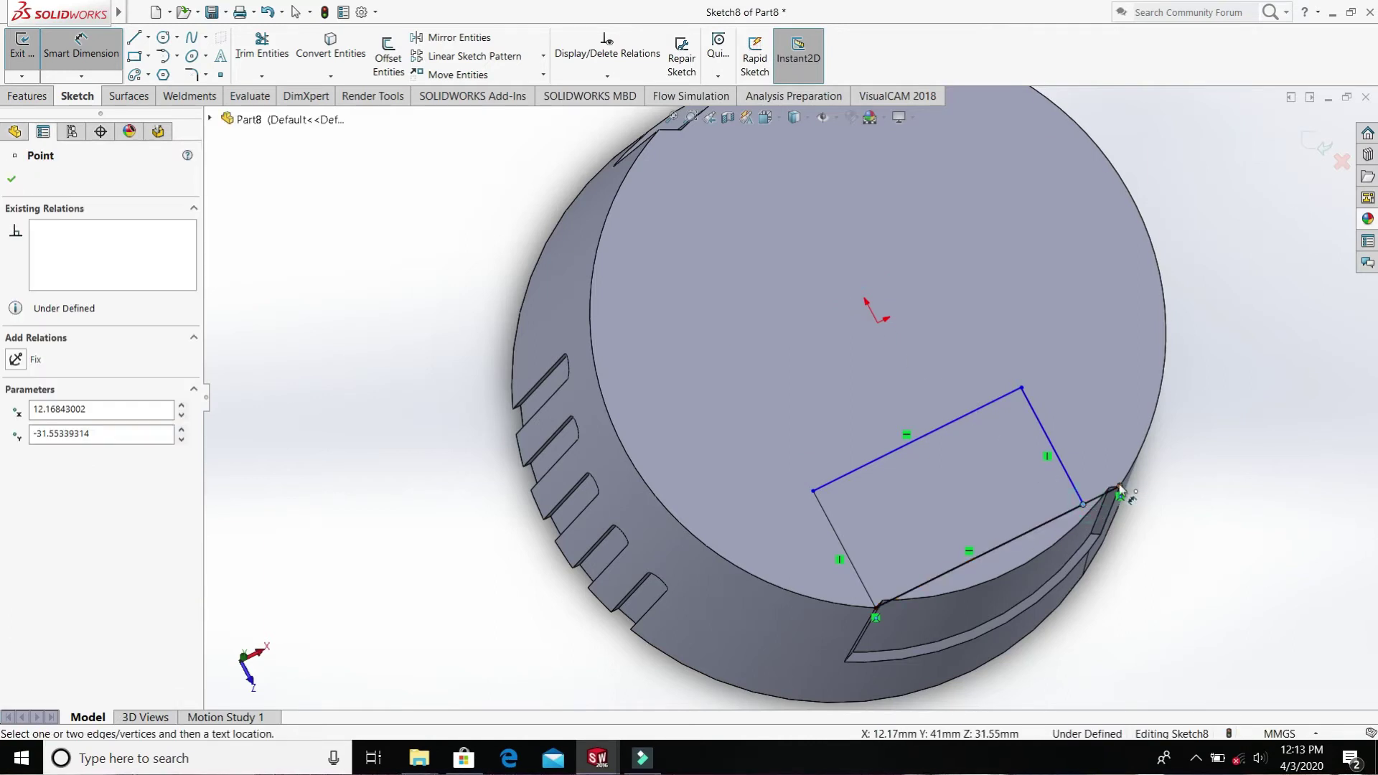
click(1118, 486)
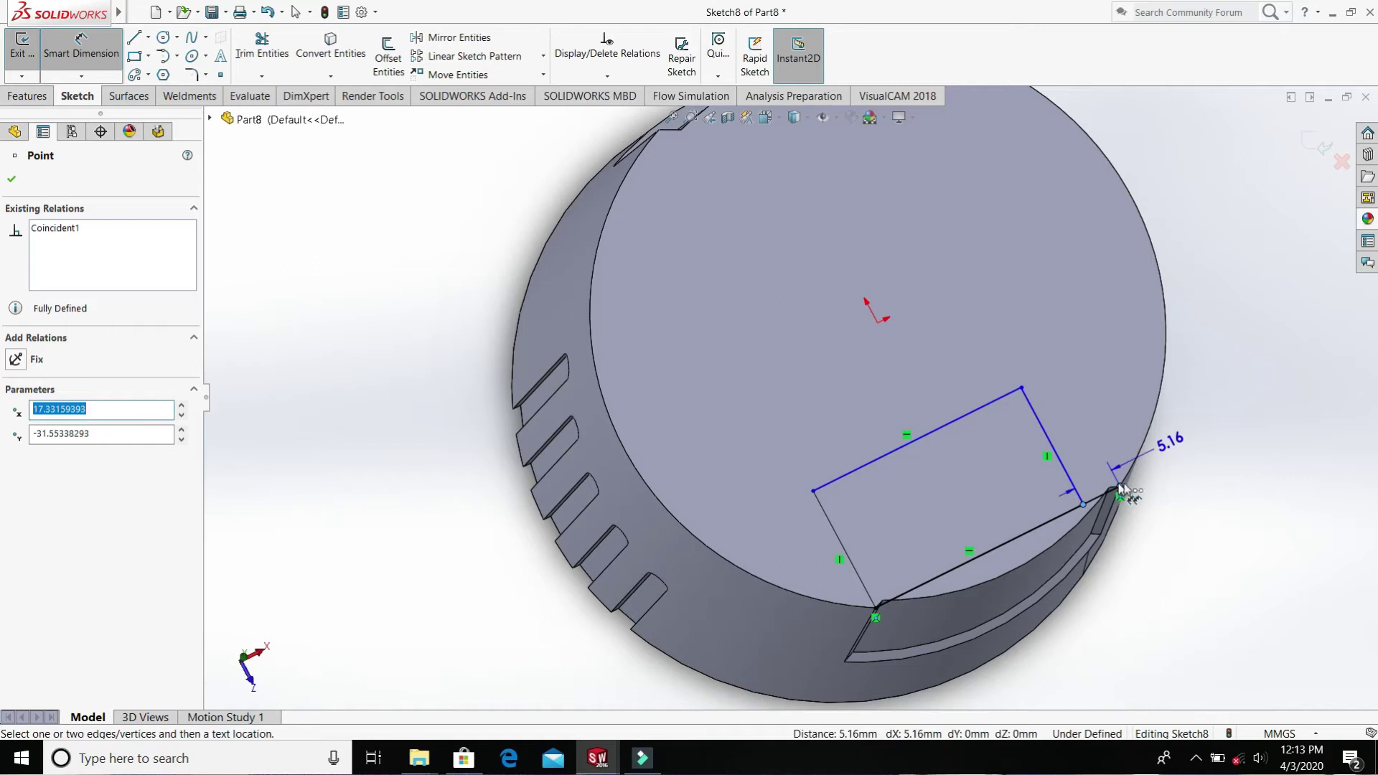
key(Escape)
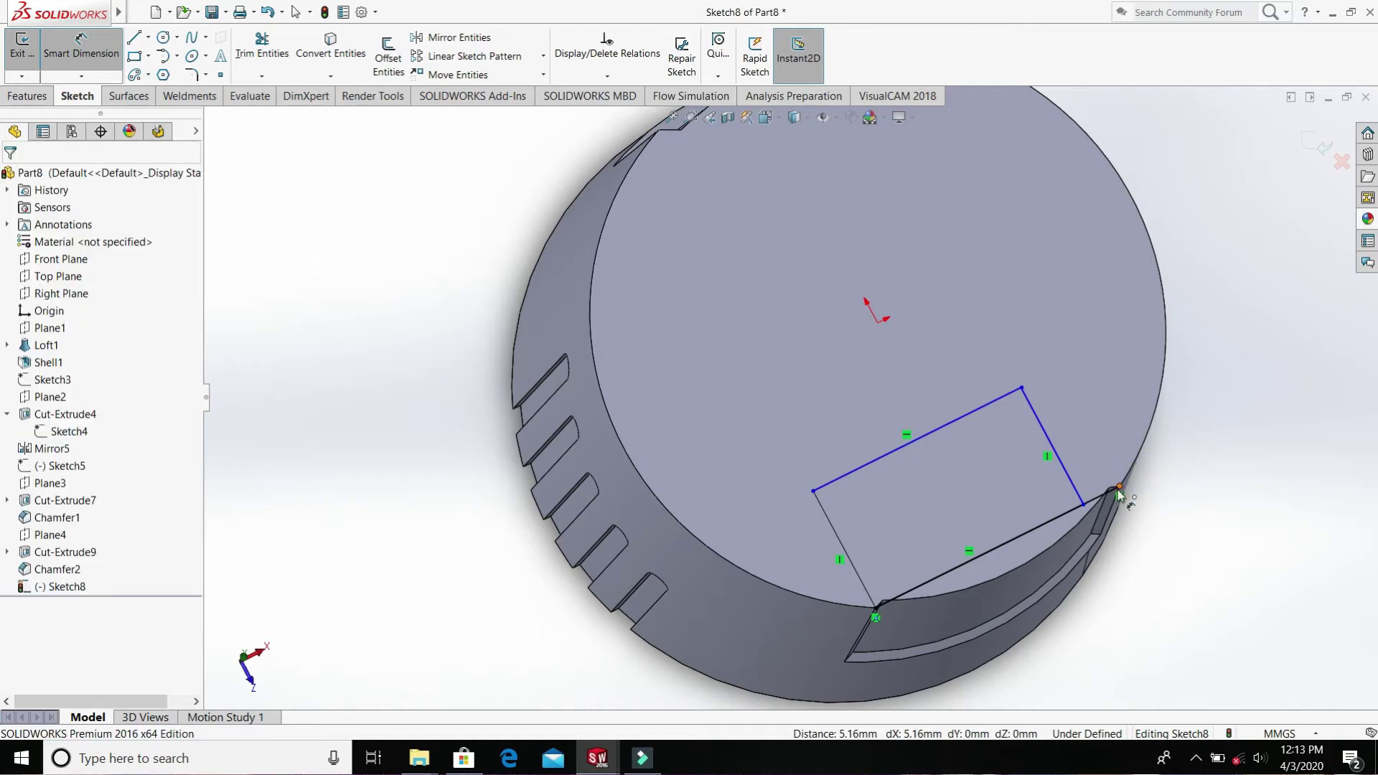
click(1119, 488)
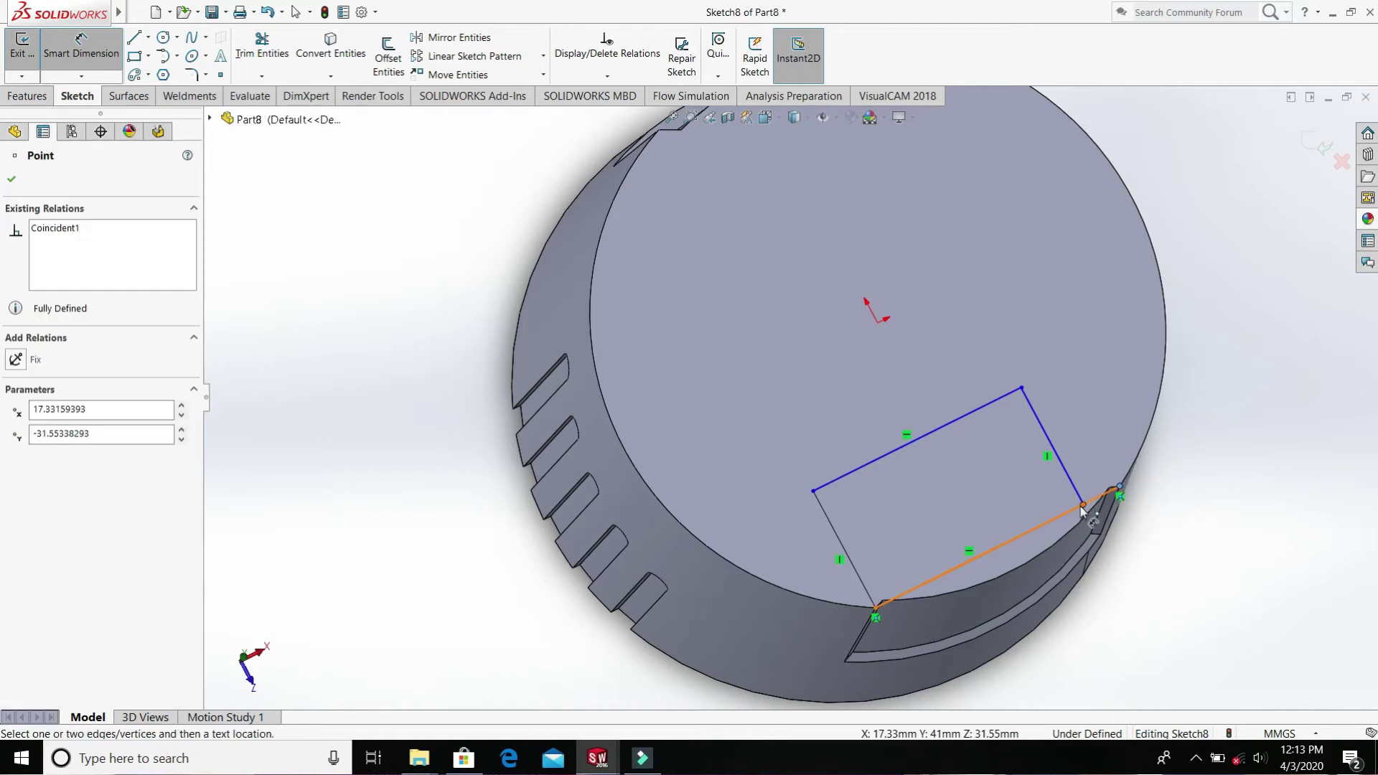
click(1083, 507)
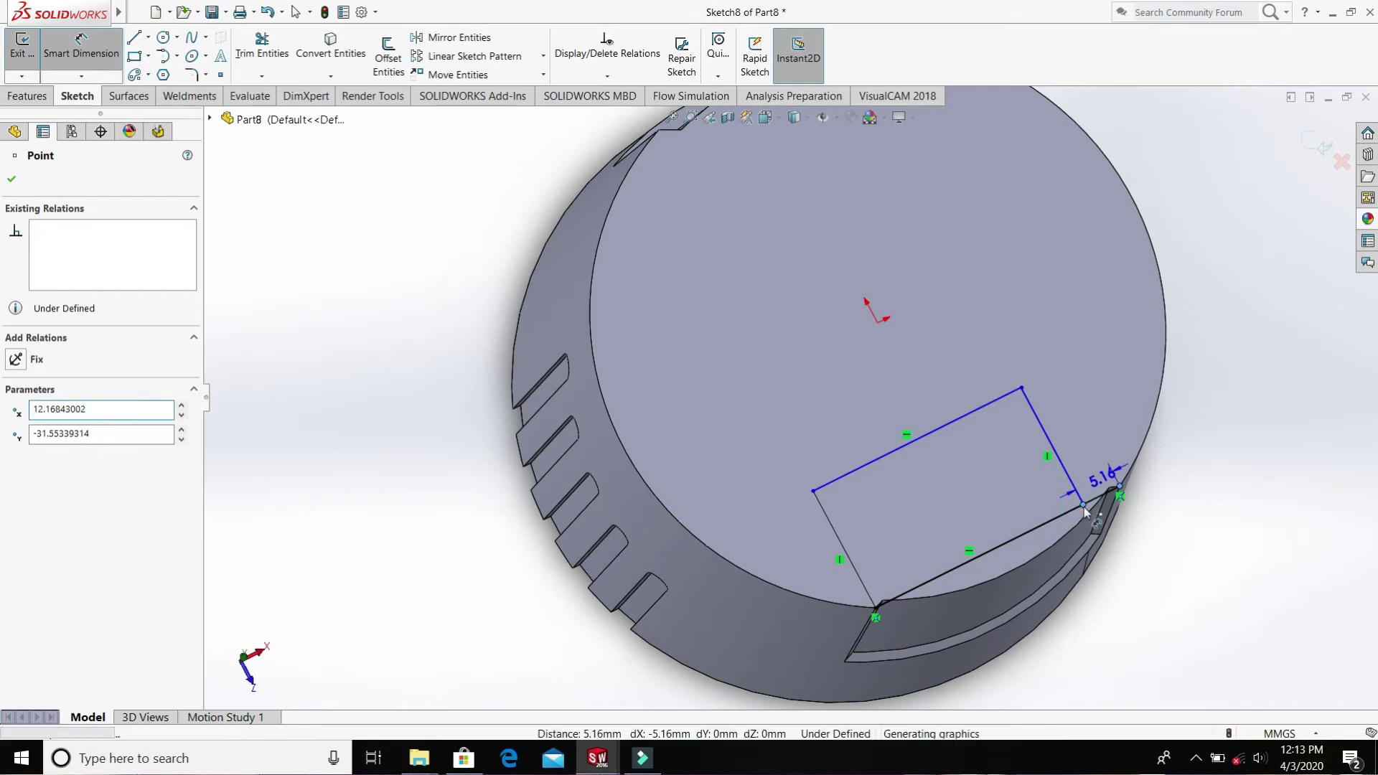
key(Escape)
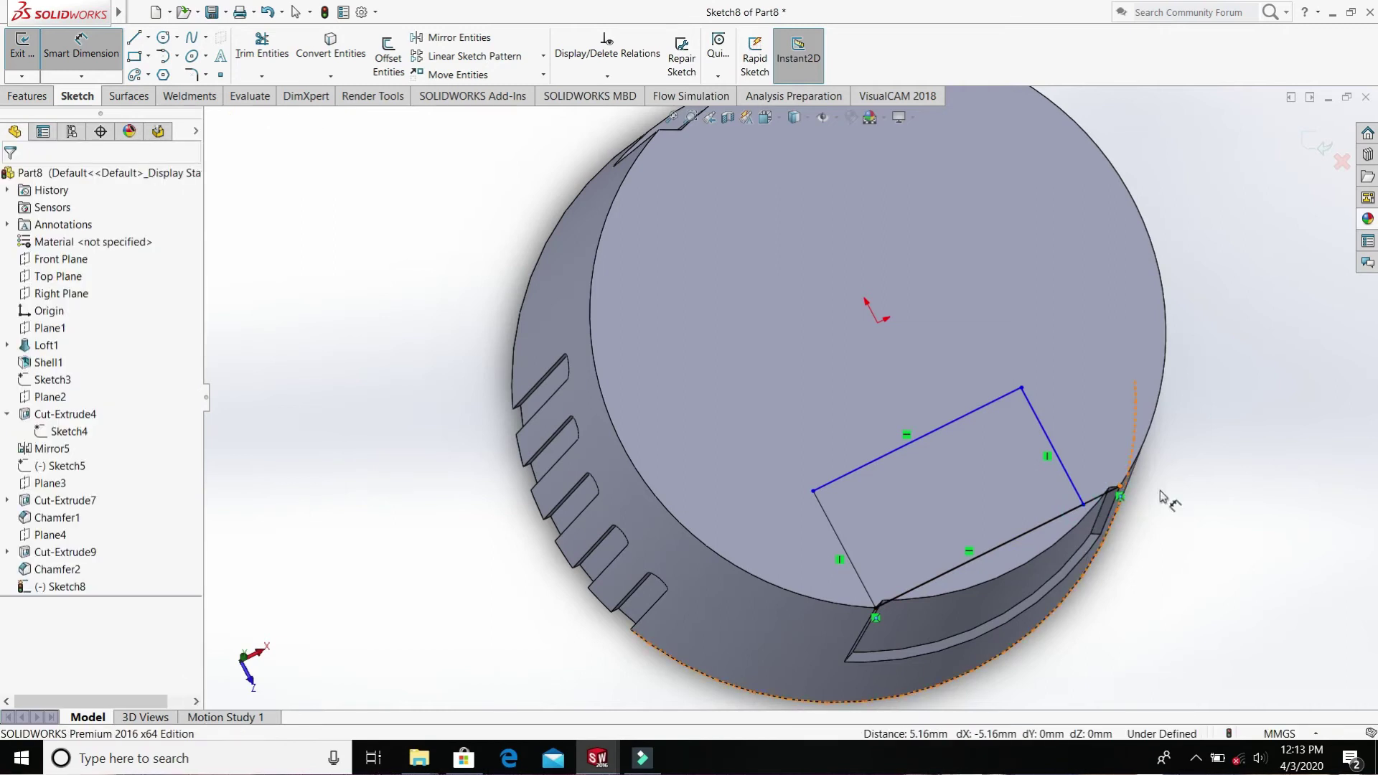
click(1096, 500)
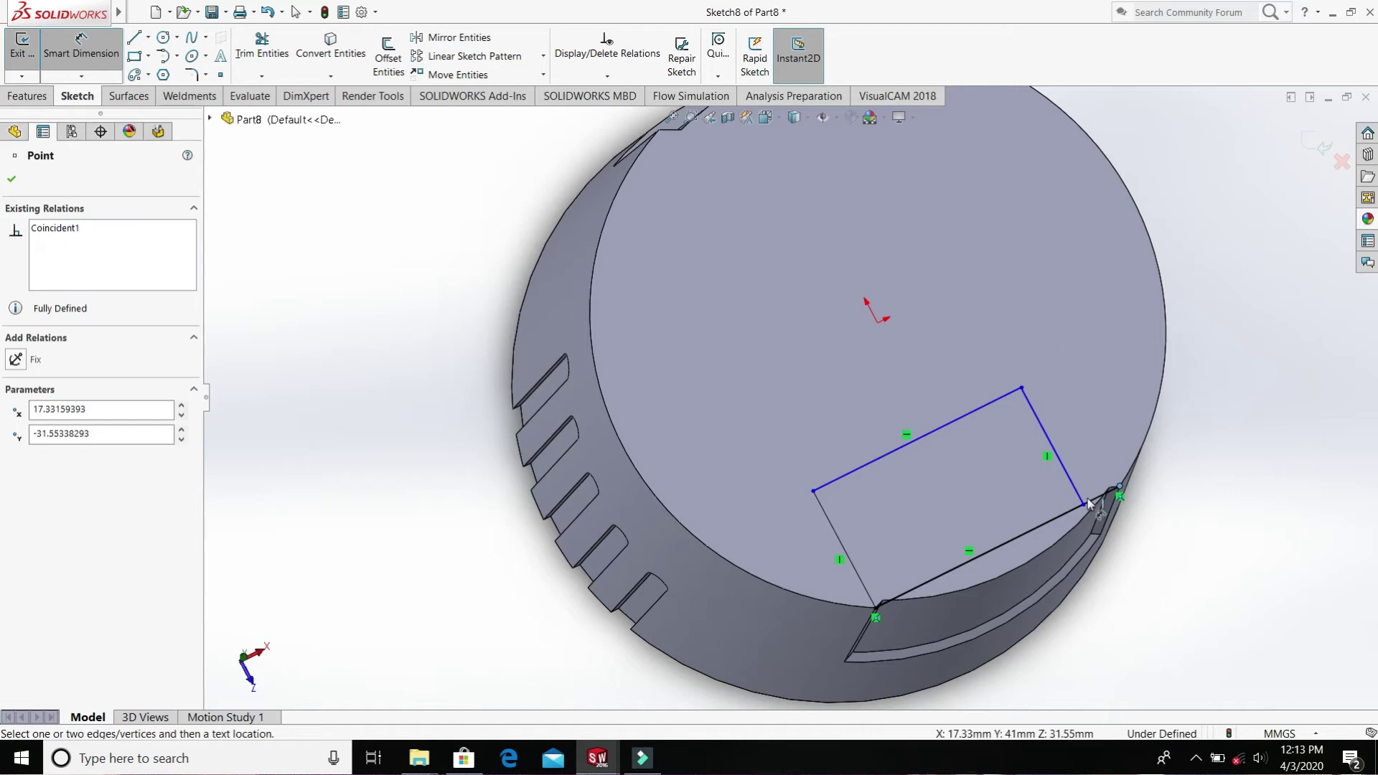
click(1083, 506)
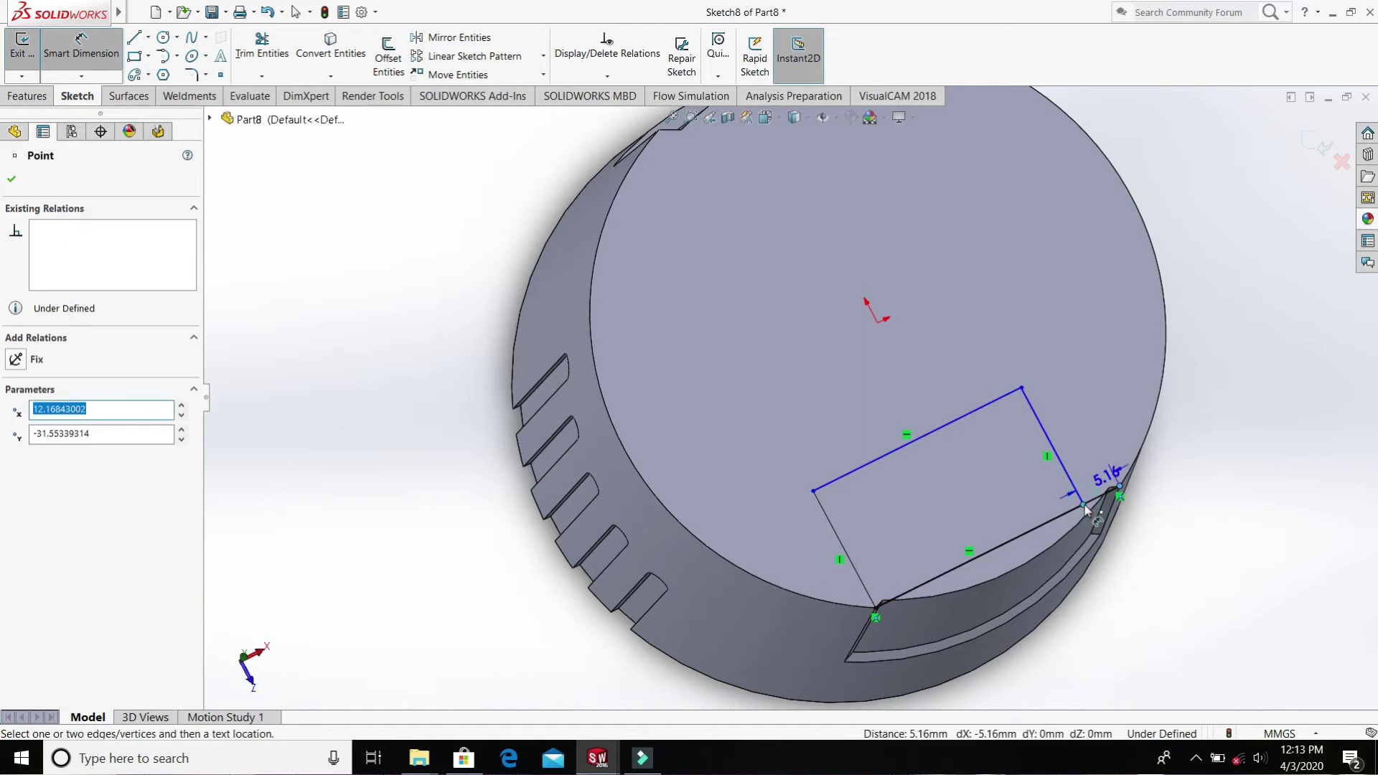
key(Escape)
key(Escape)
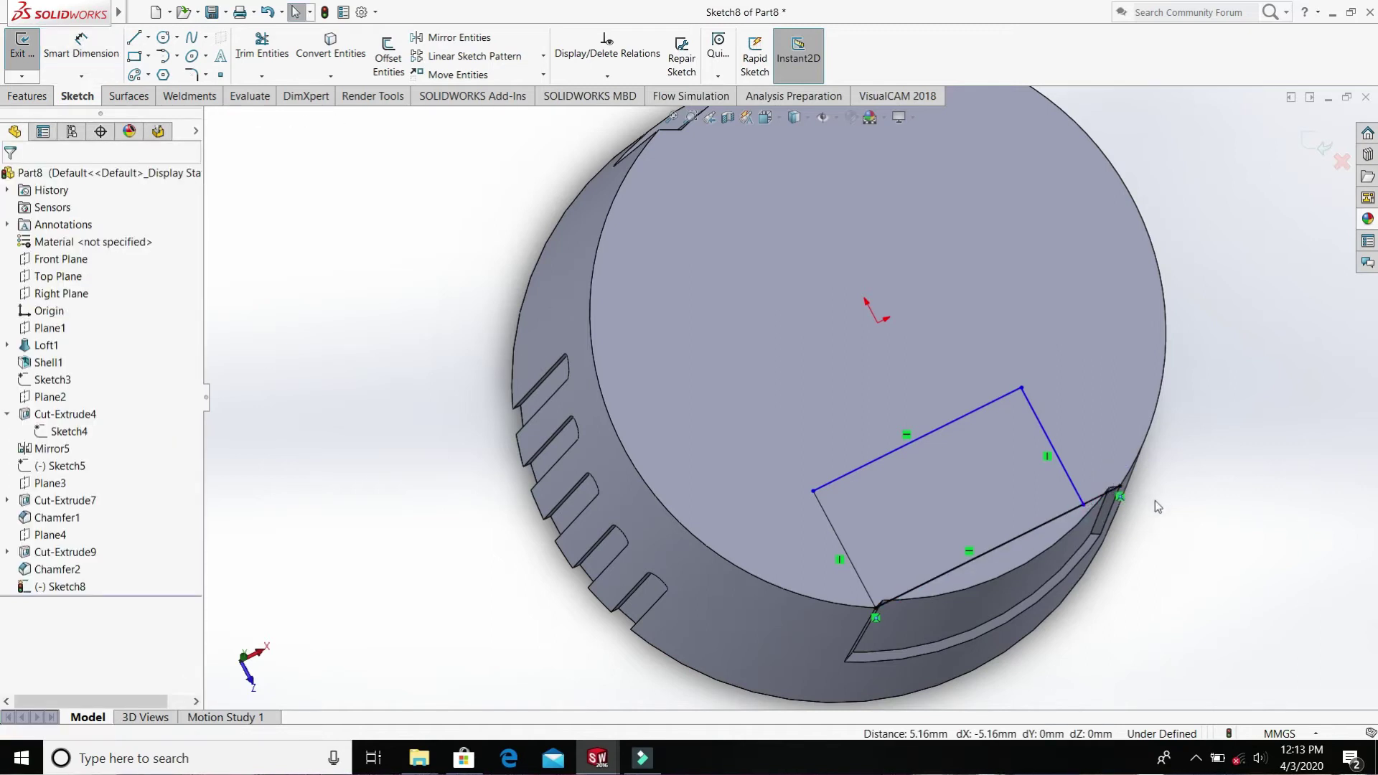
- Attempt merging the two corner points, then drag the rectangle's side onto the edge corner
click(1118, 488)
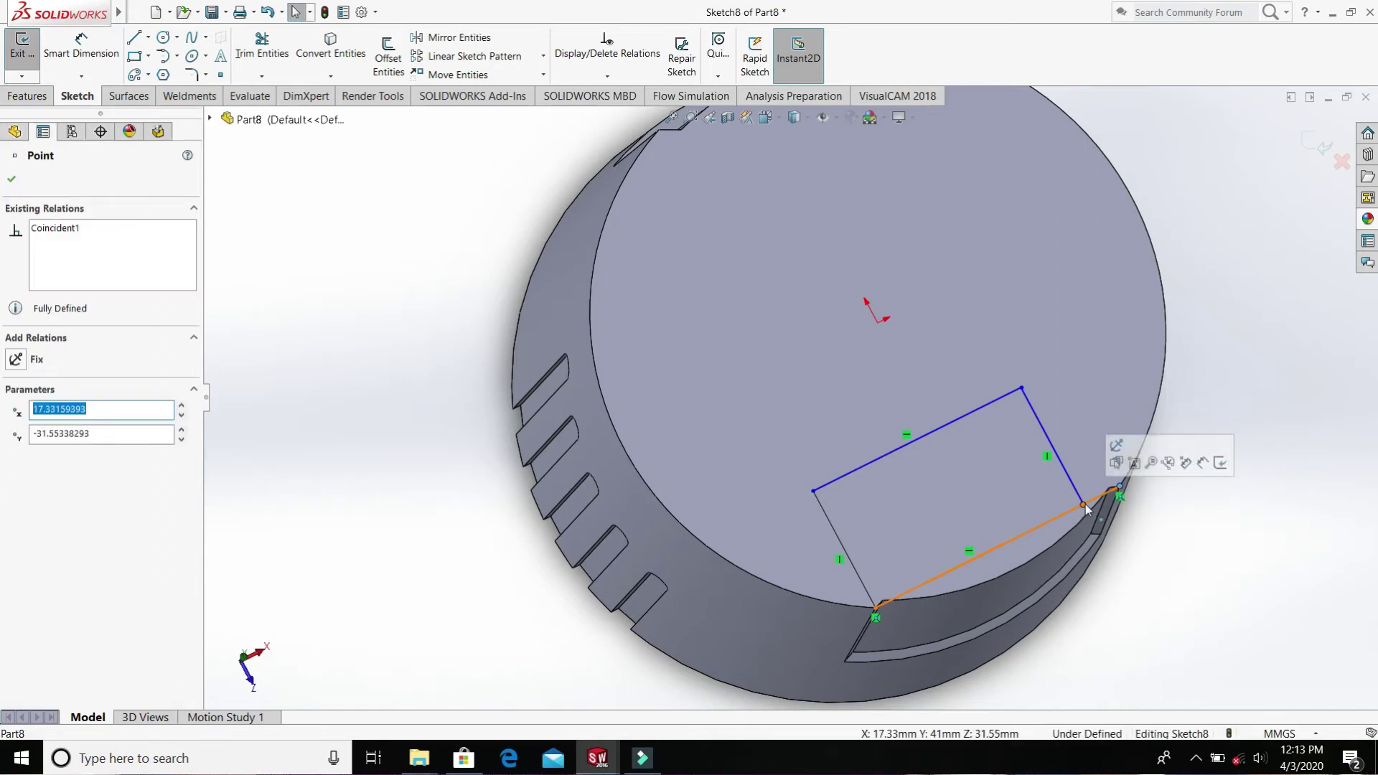
ctrl+click(1083, 506)
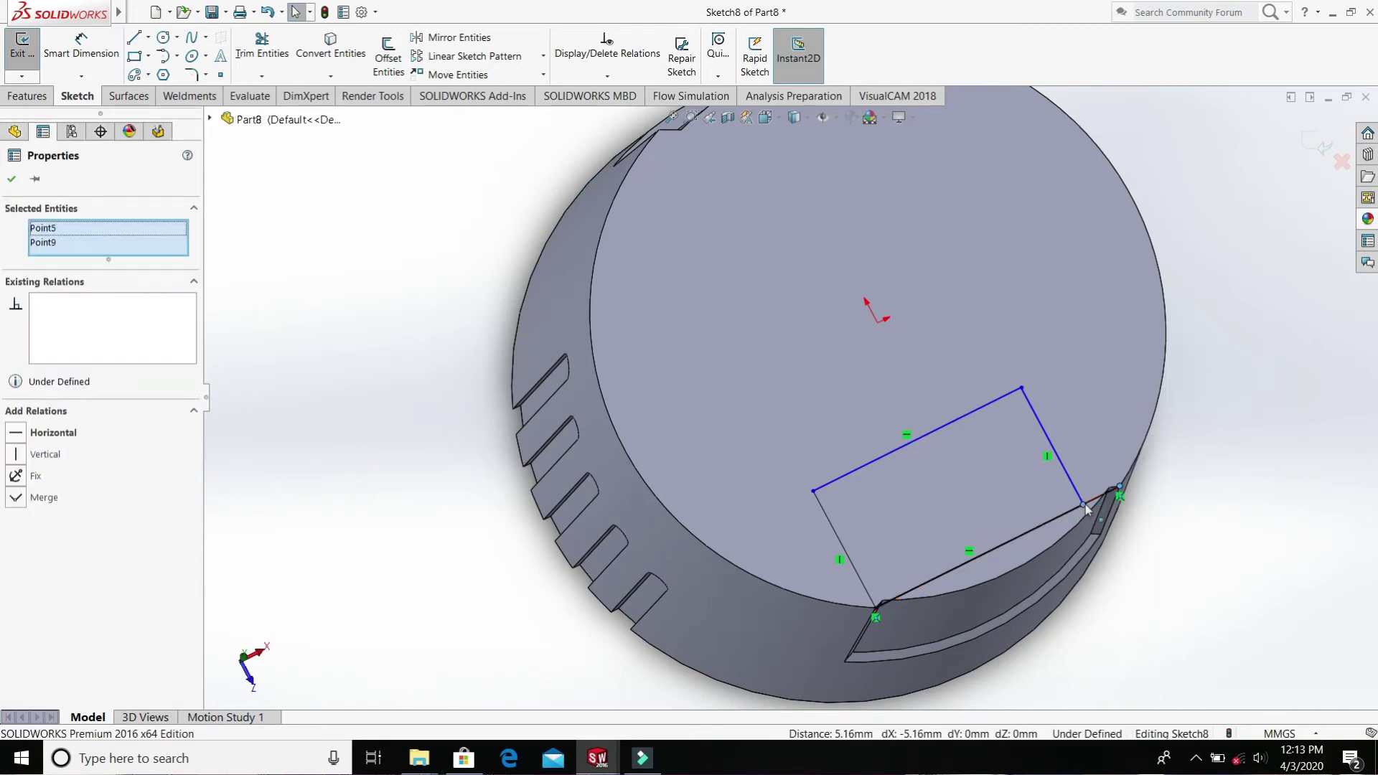
click(41, 498)
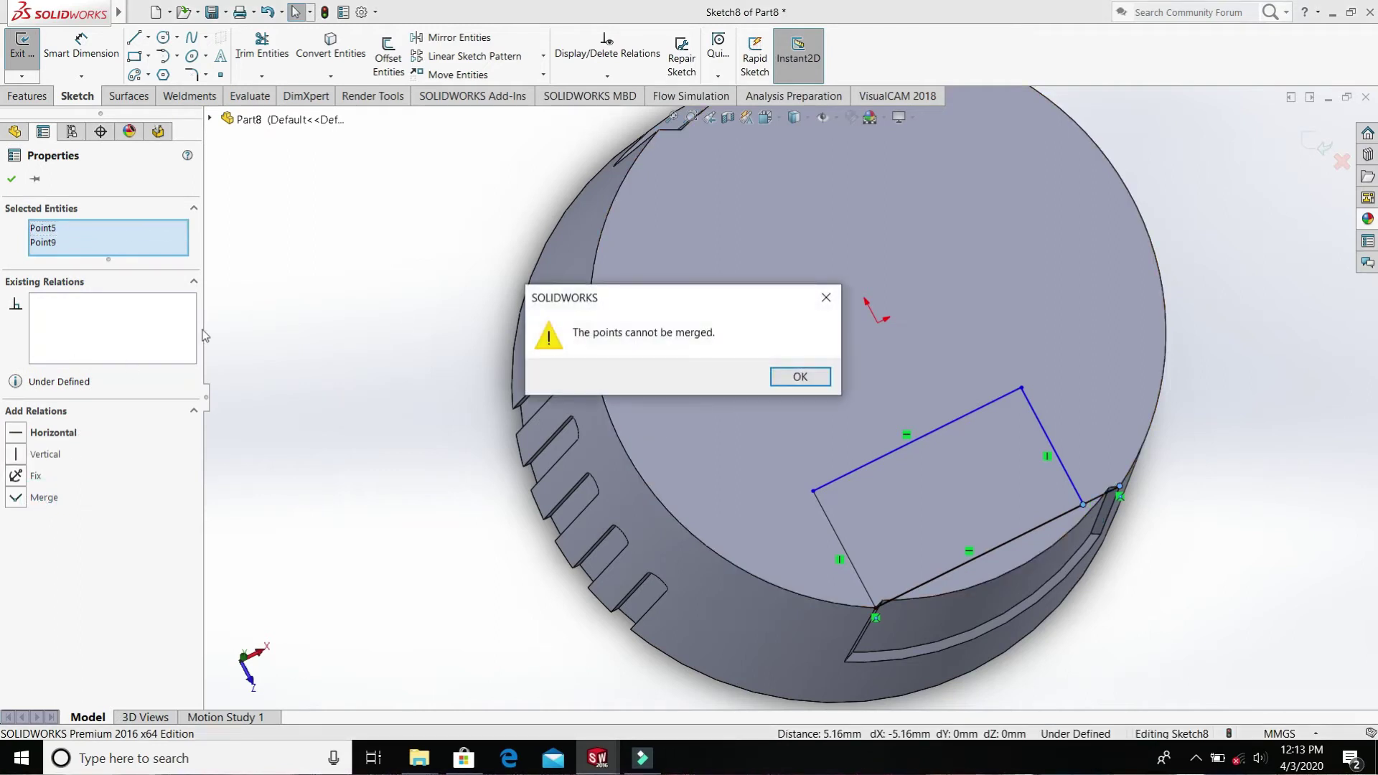
click(800, 377)
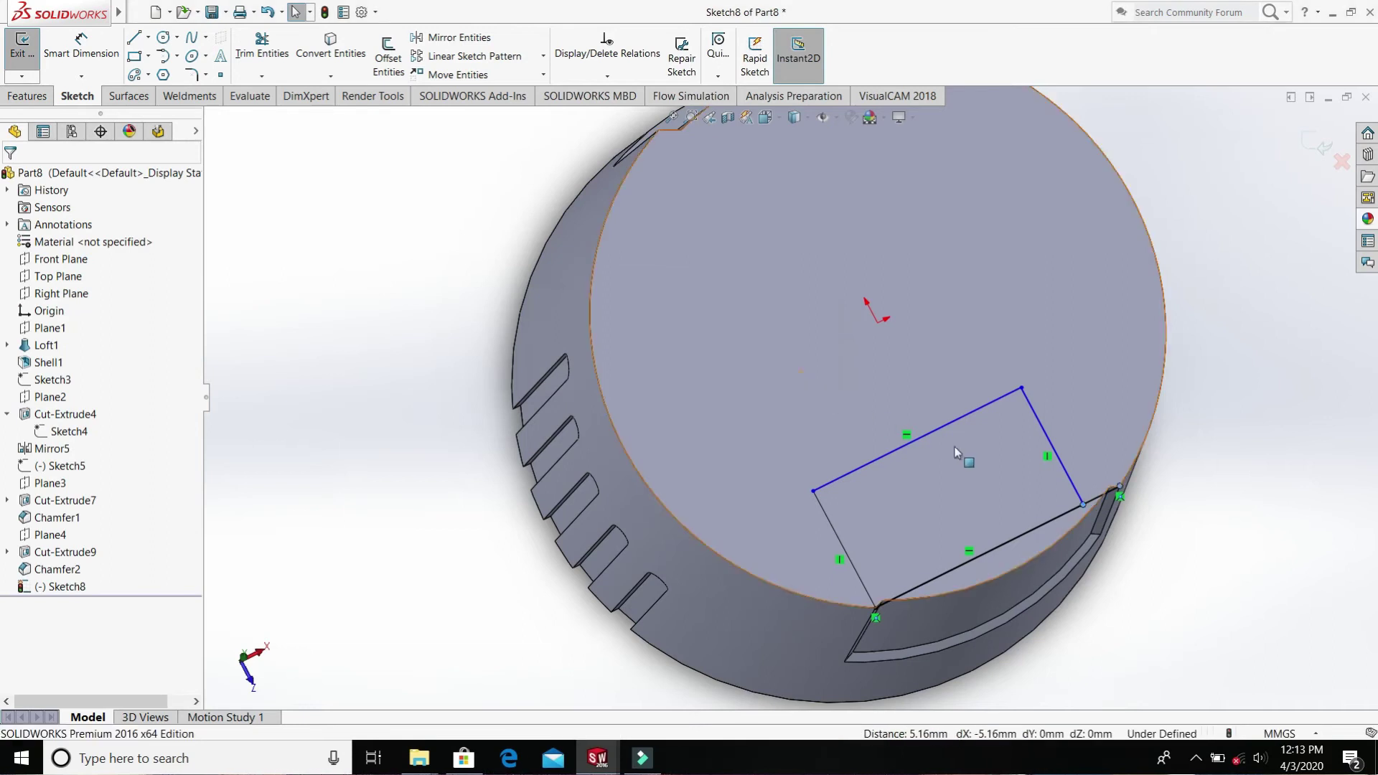
drag(1086, 509, 1119, 486)
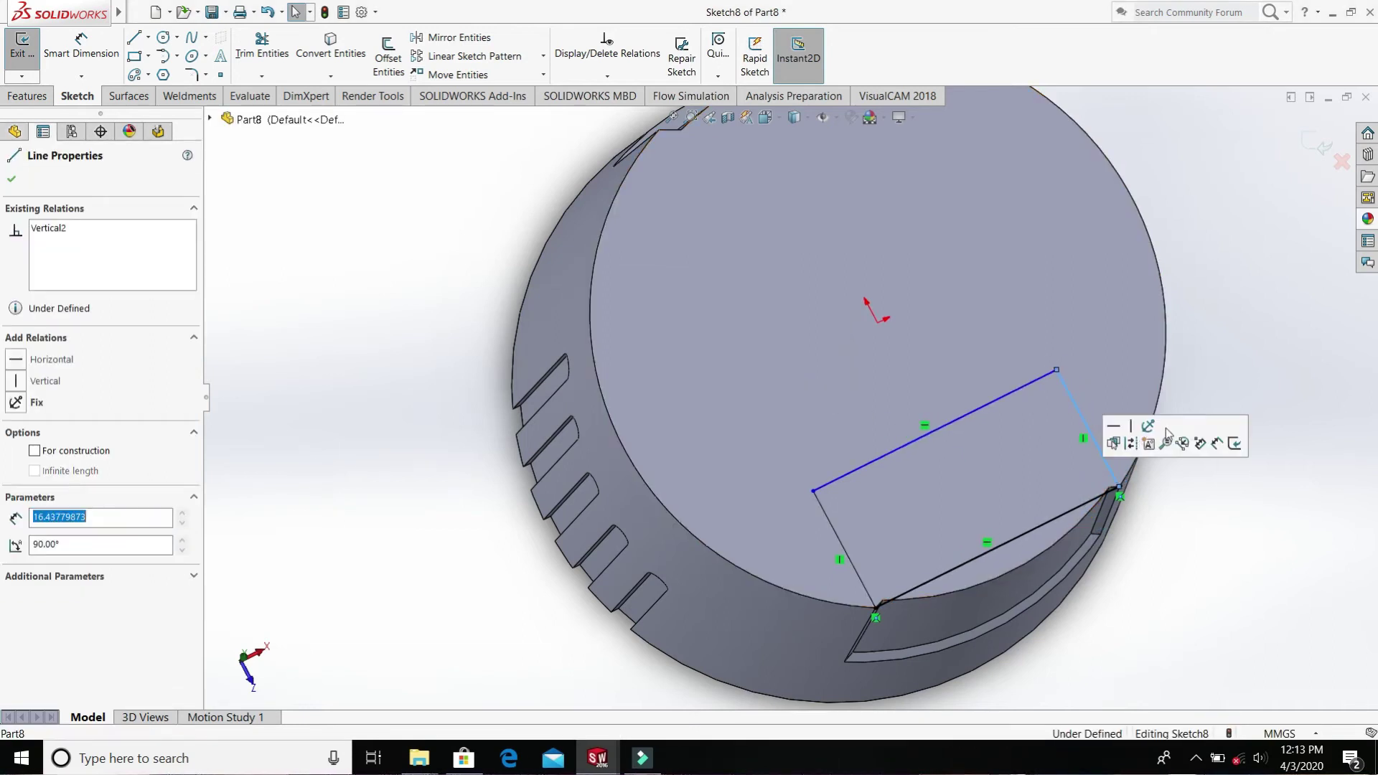
- Dimension the rectangle's left side at 16 mm
click(10, 175)
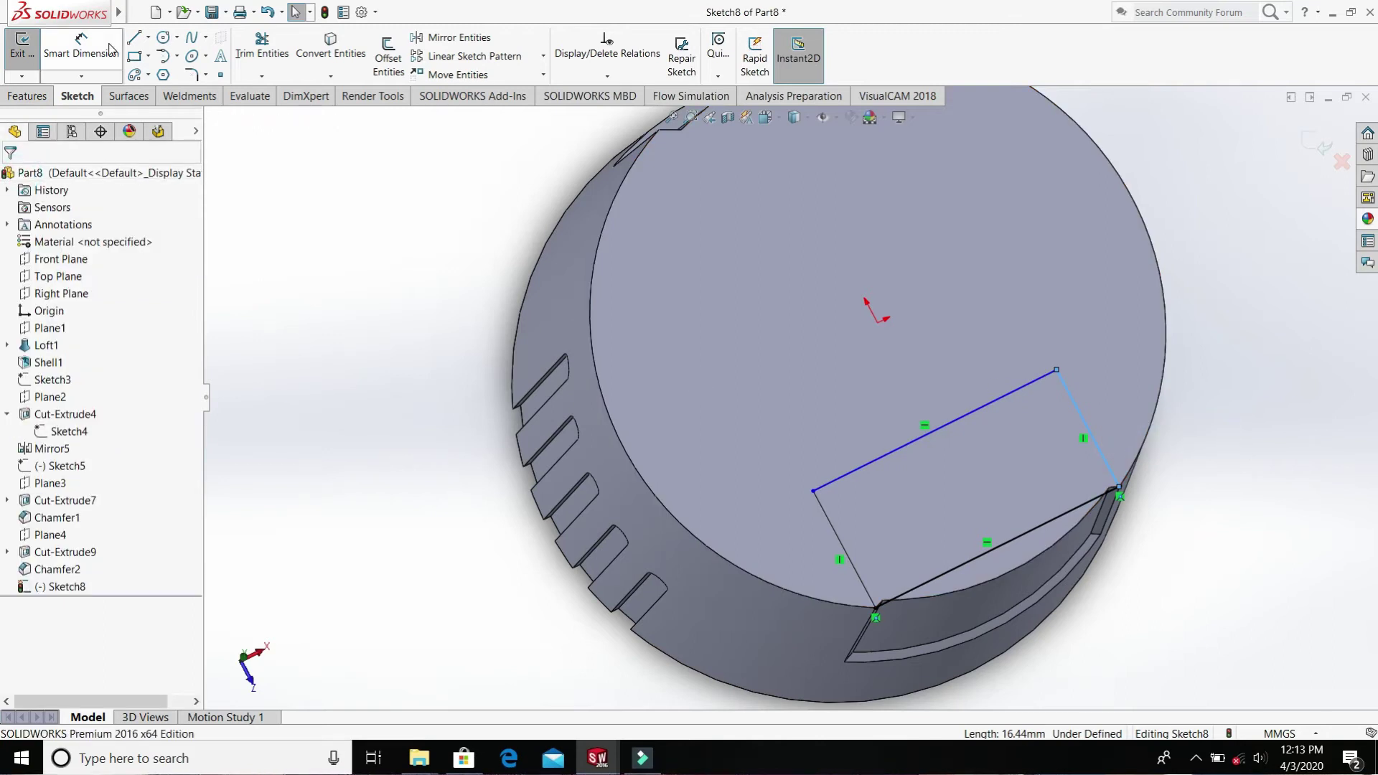
click(80, 46)
click(834, 533)
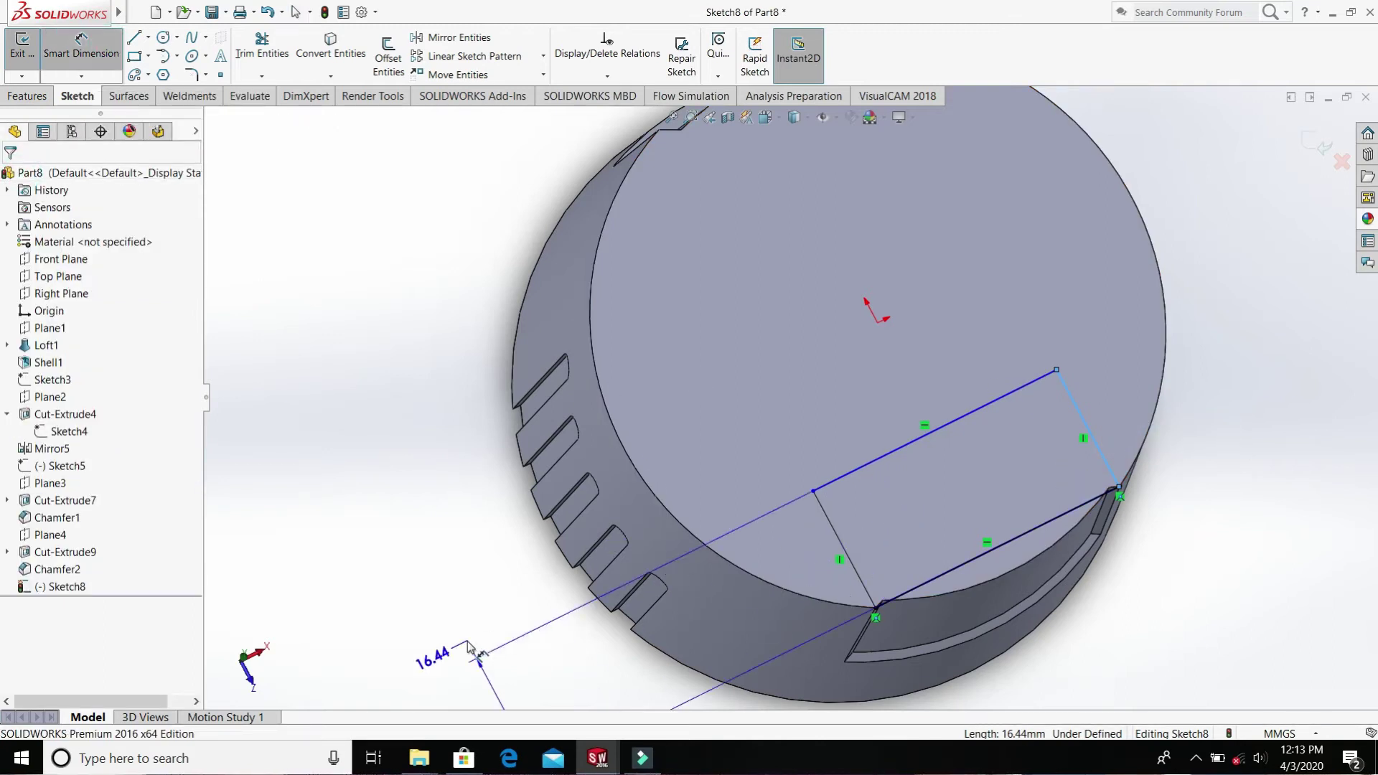
click(472, 632)
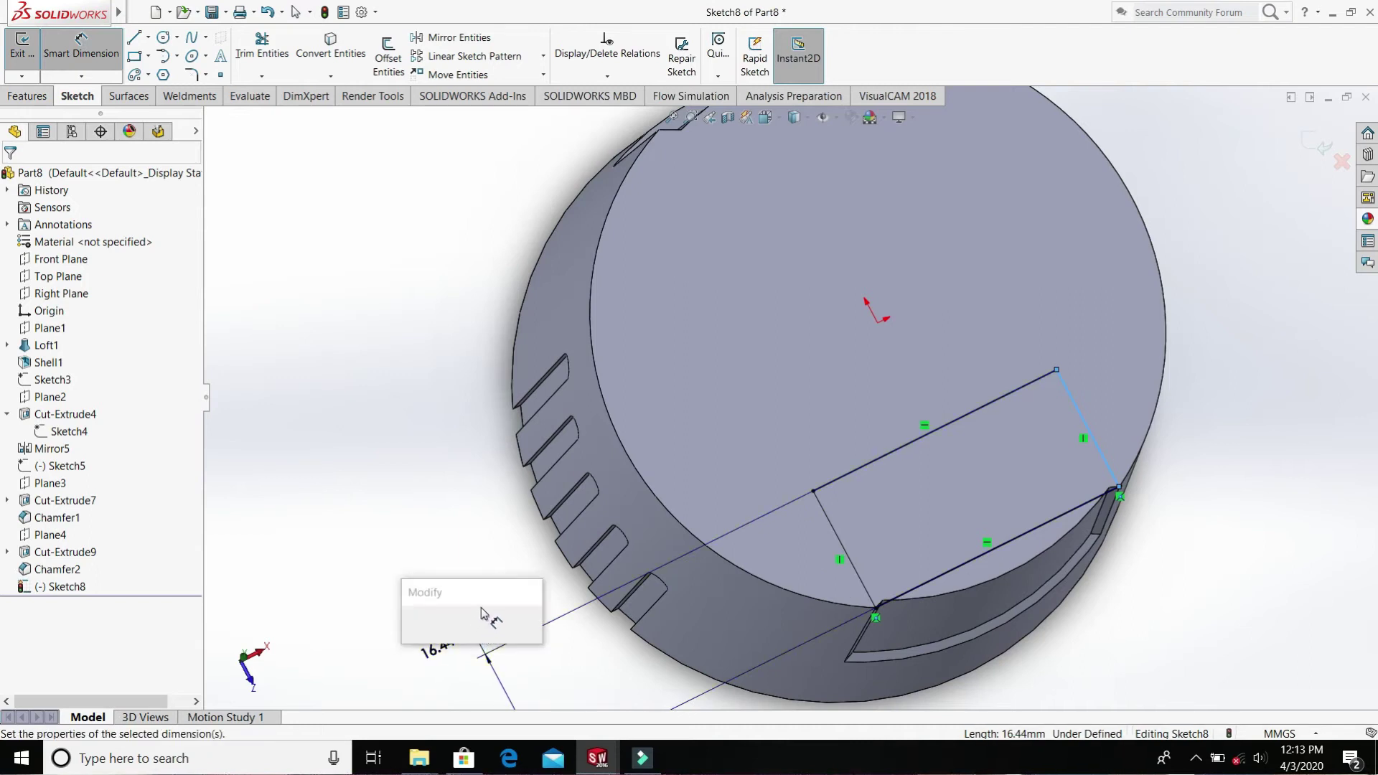
text(16)
key(Return)
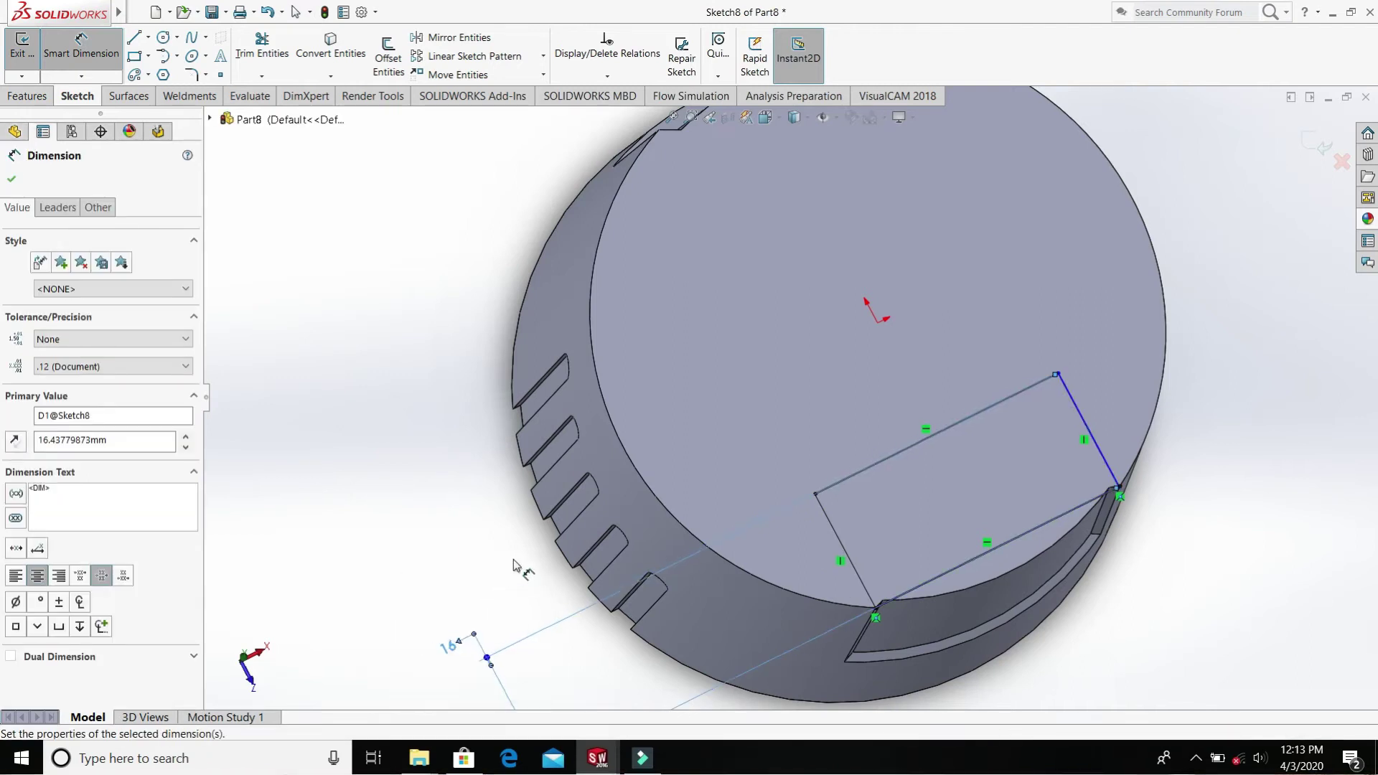
click(6, 181)
scroll(1179, 392, up, 3)
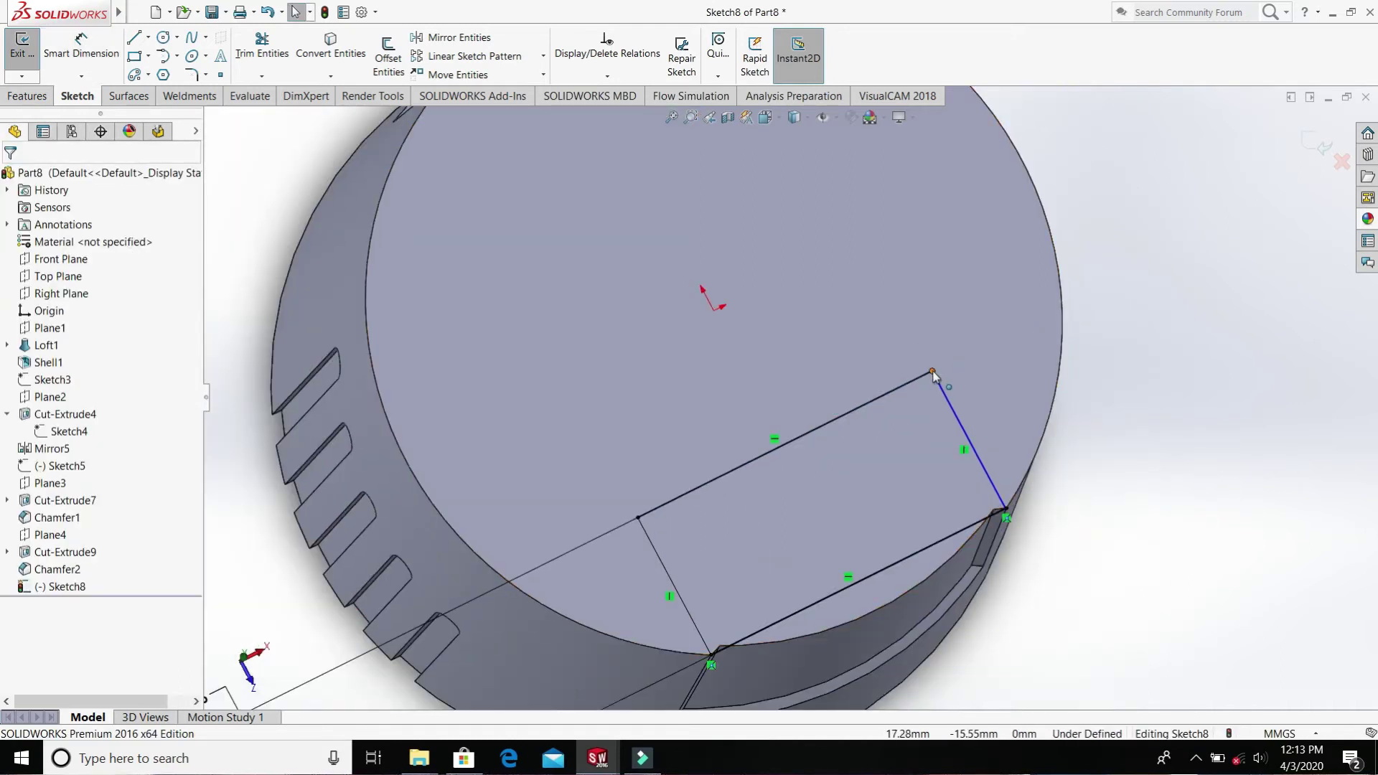
- Add a driven 34.66 mm dimension to the rectangle's long bottom side
click(81, 48)
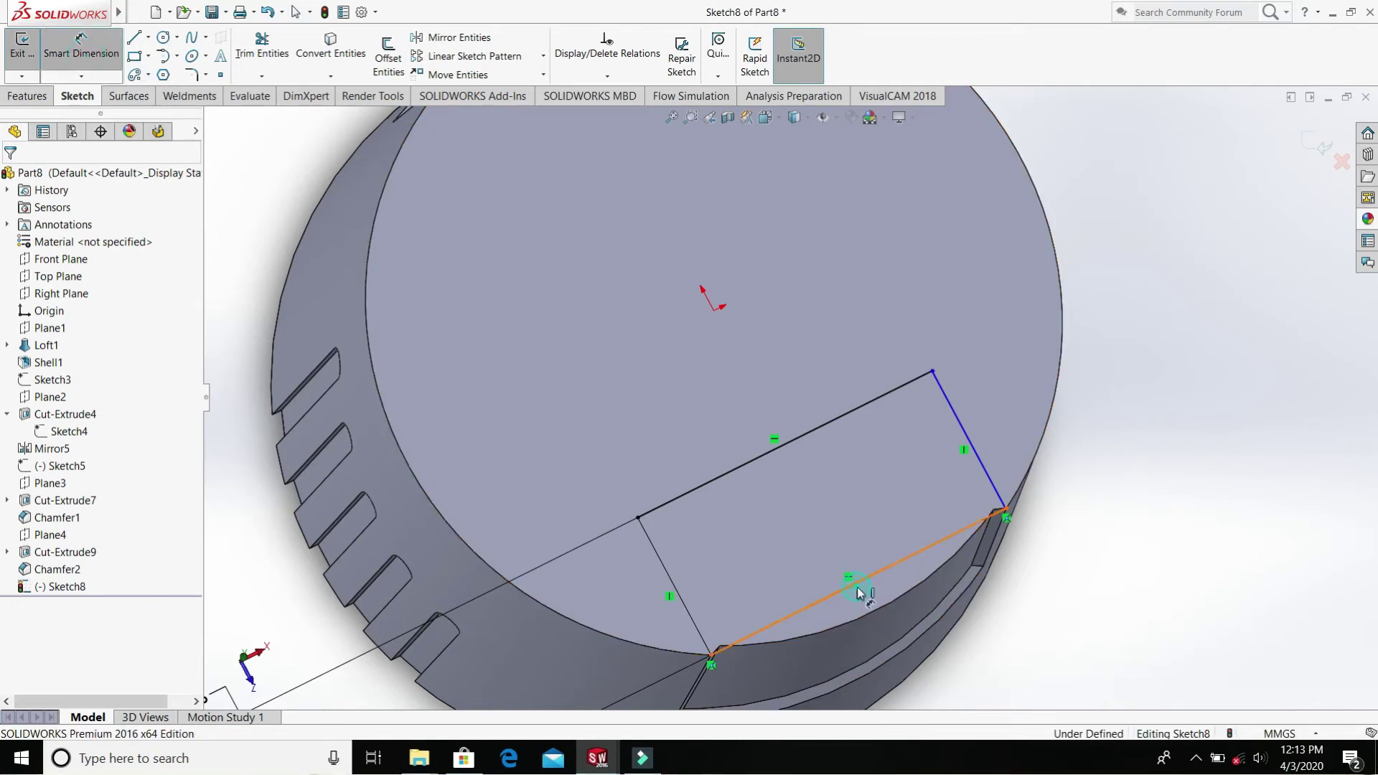
click(856, 588)
click(1013, 693)
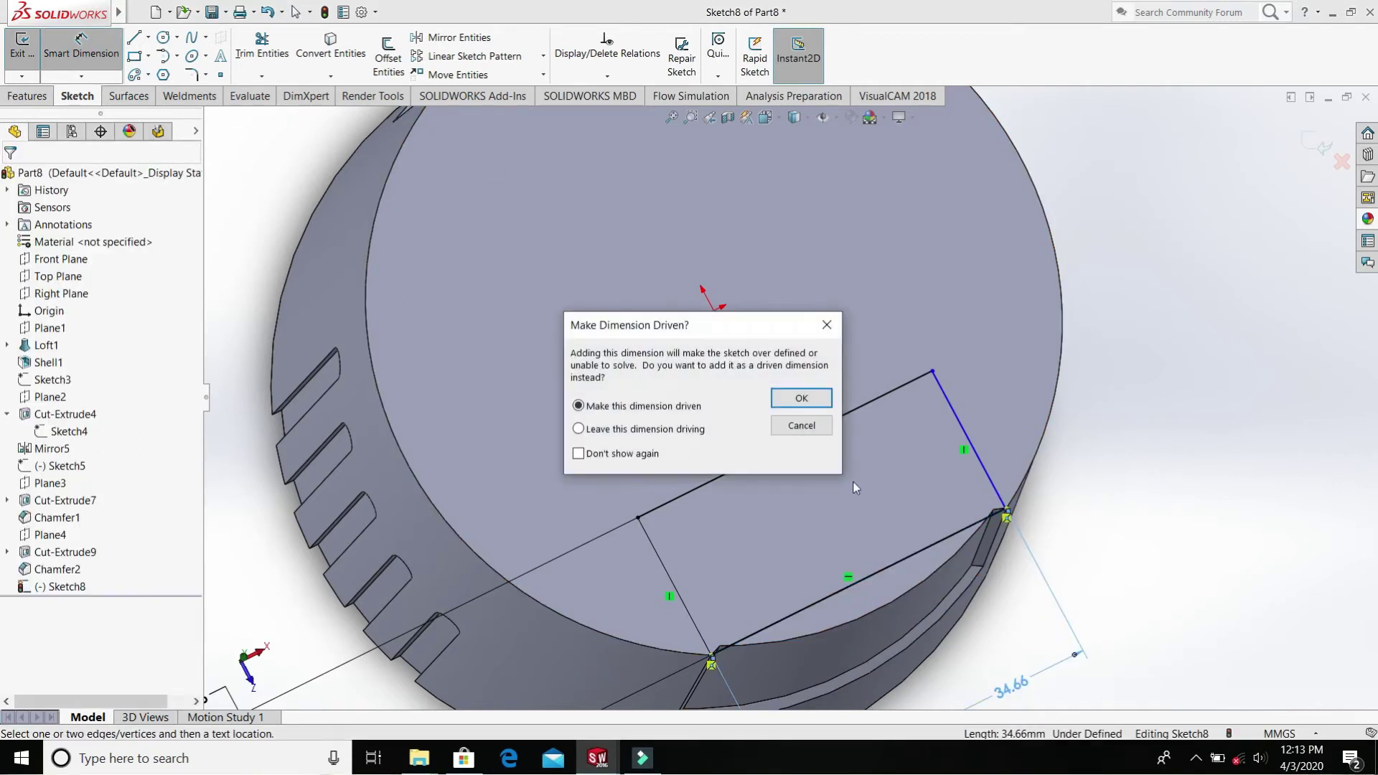
click(802, 399)
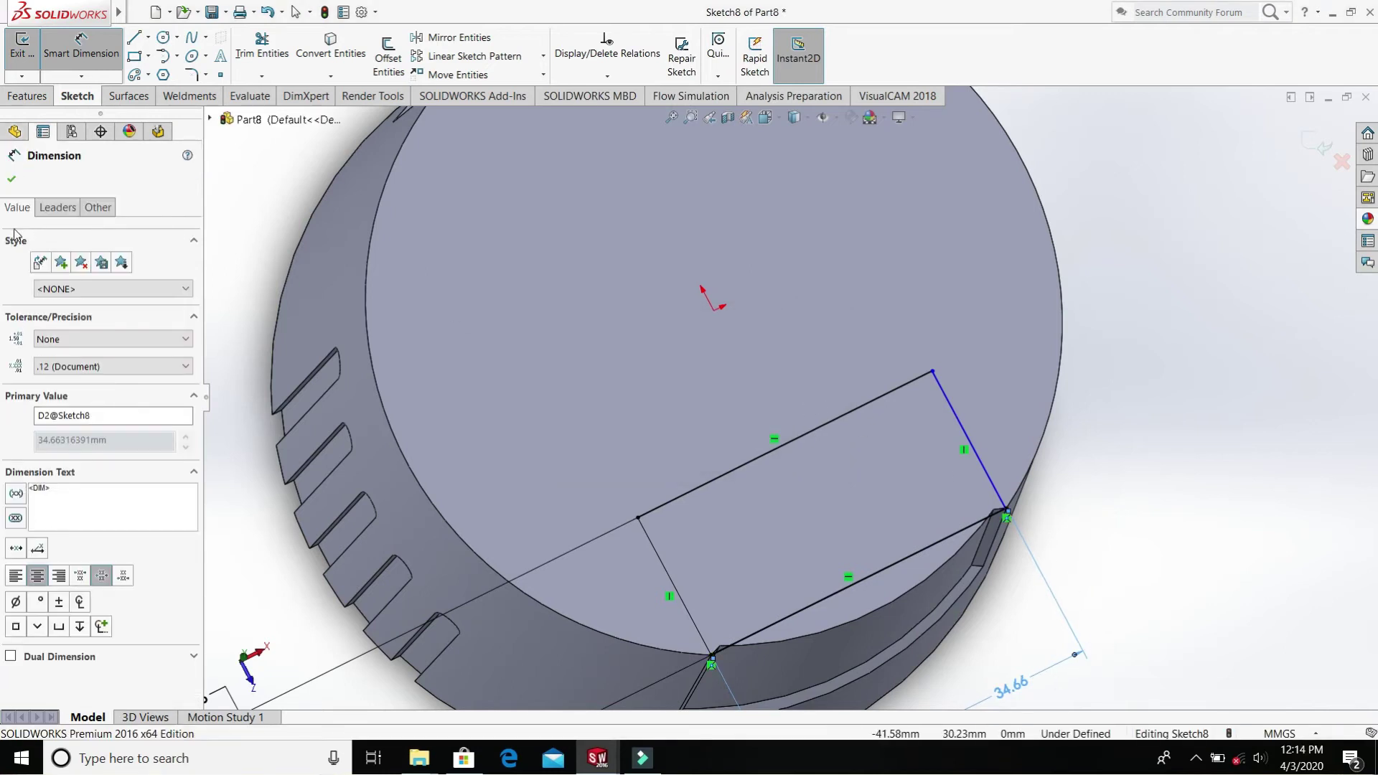
click(10, 179)
scroll(789, 410, up, 5)
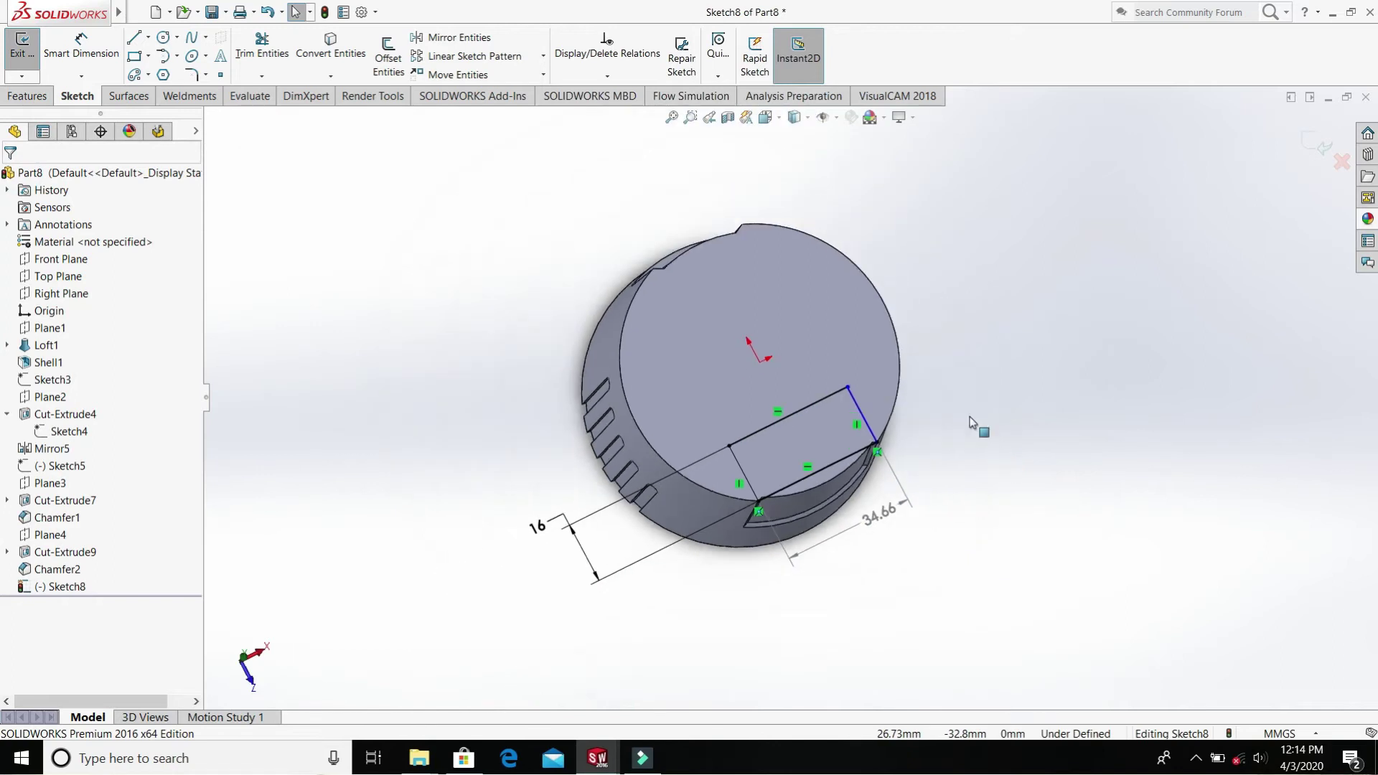
click(27, 96)
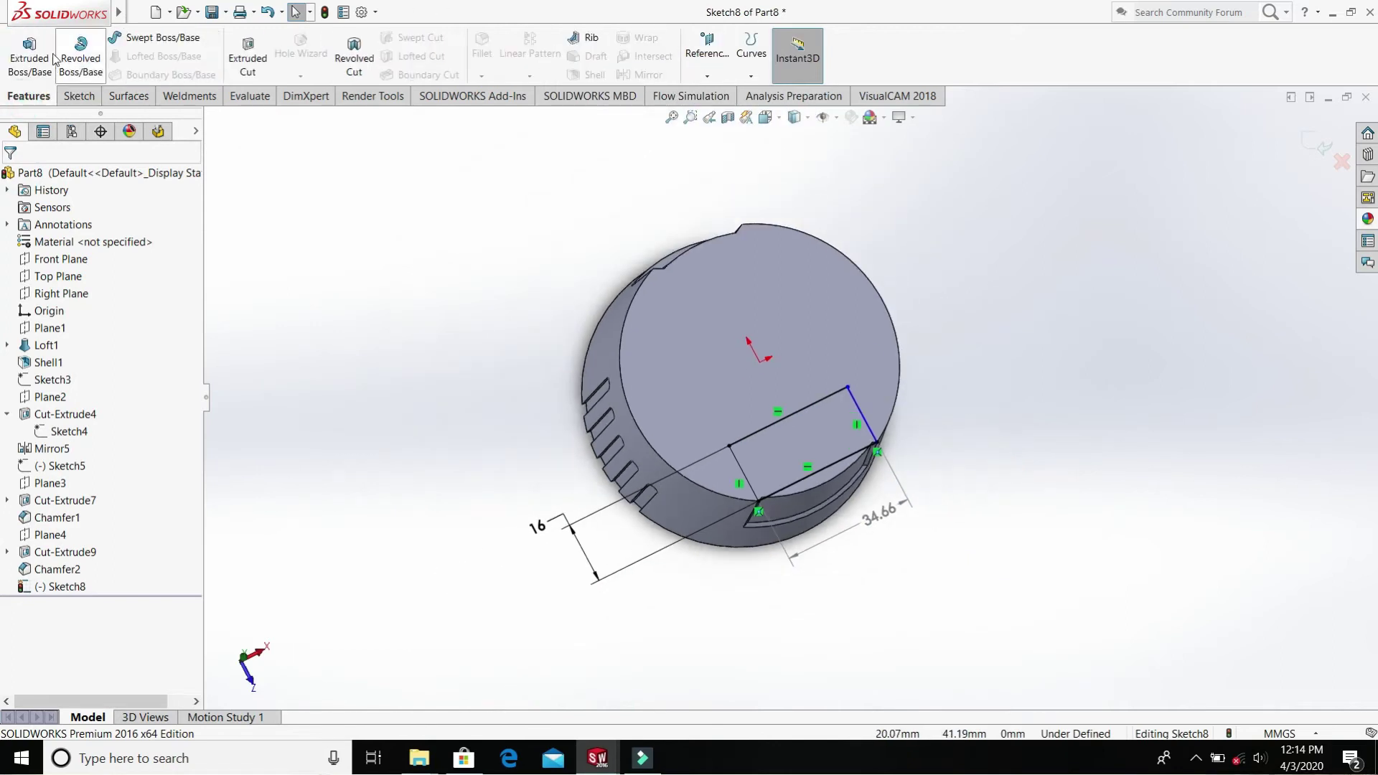
- Boss-extrude Sketch8-Region<1> Blind 8 mm with the direction flipped
click(44, 54)
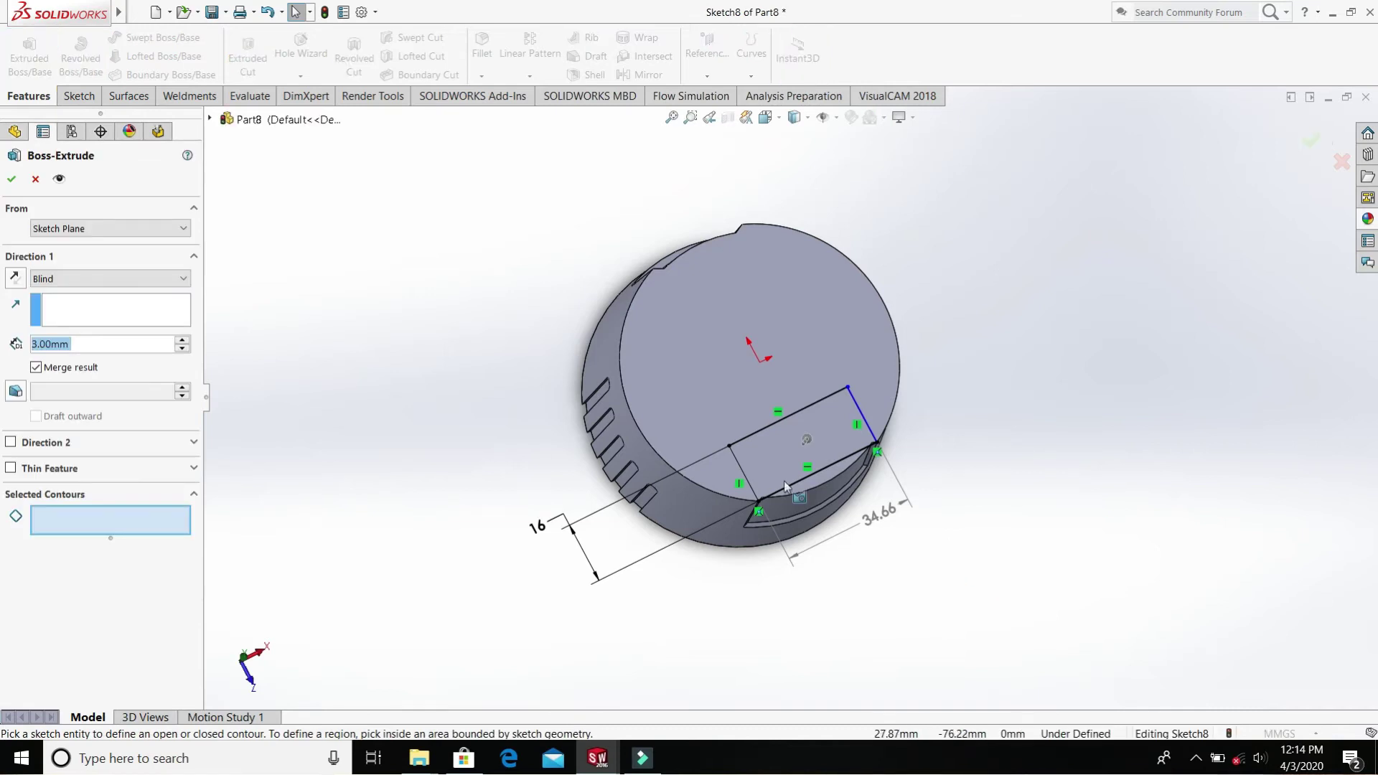
click(14, 279)
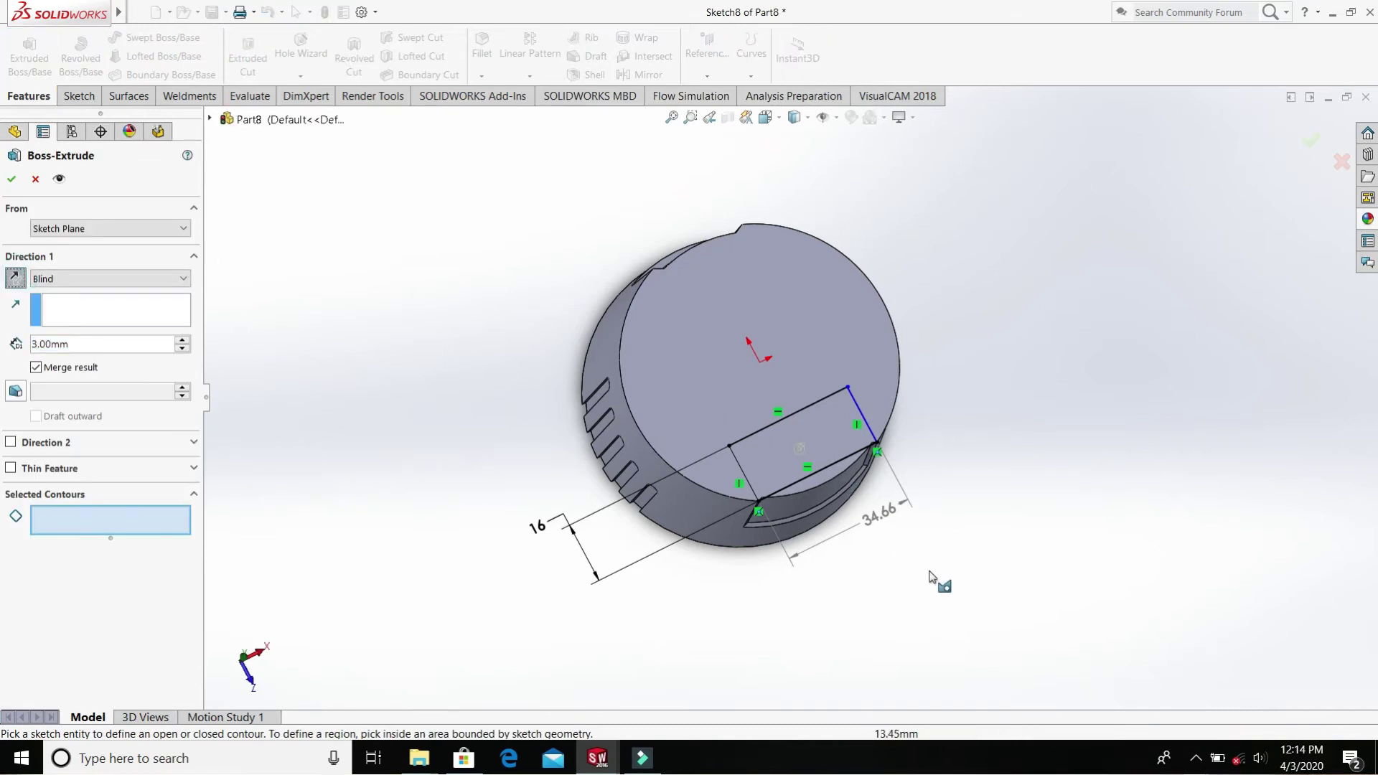
middle_drag(941, 575, 889, 327)
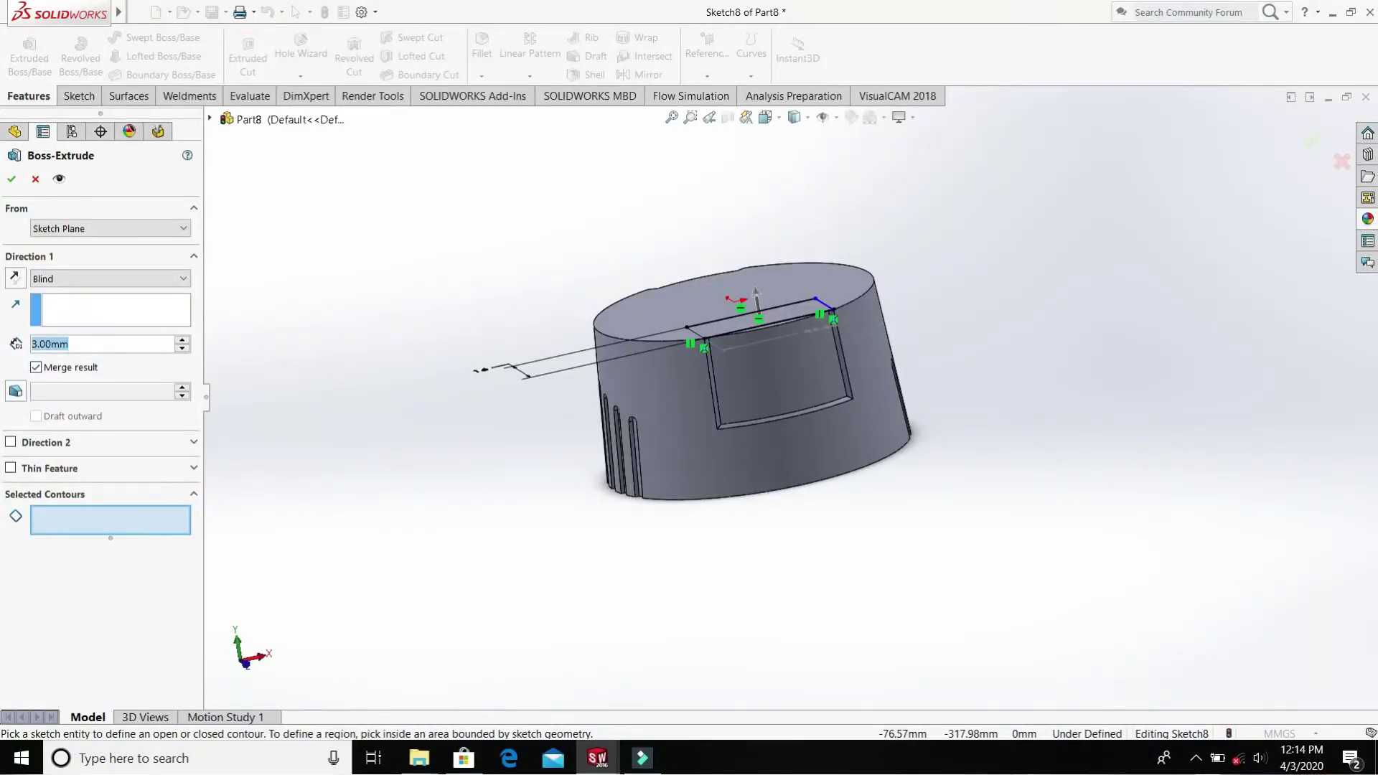
text(8)
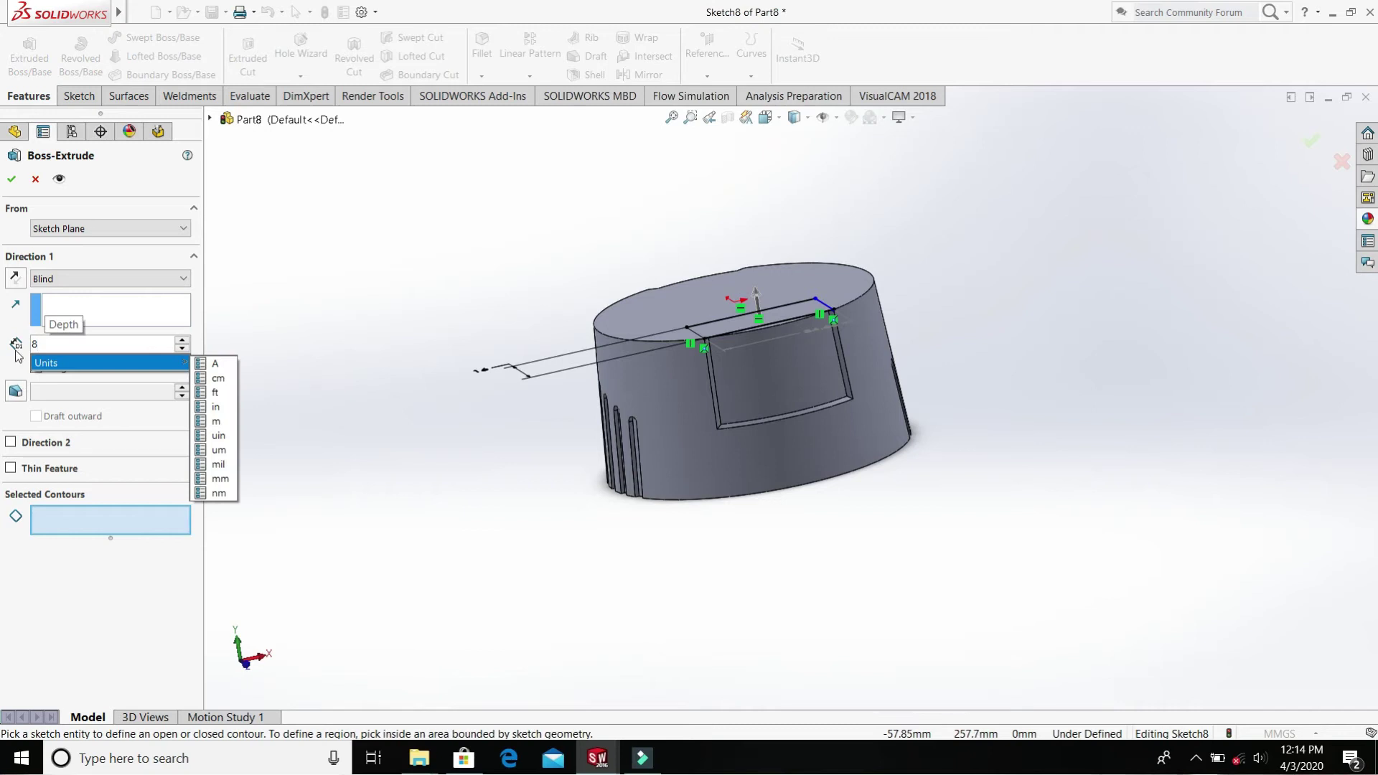
click(16, 351)
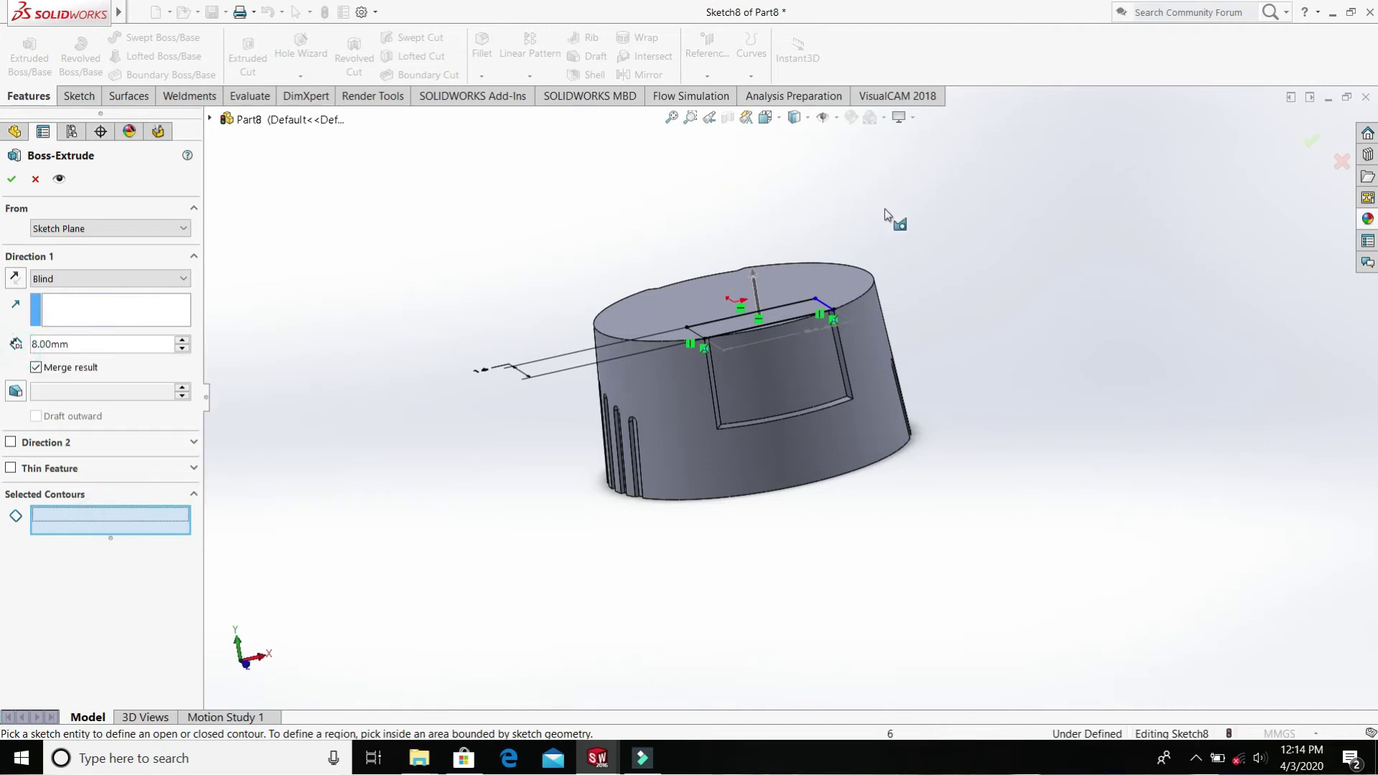
middle_drag(760, 323, 811, 429)
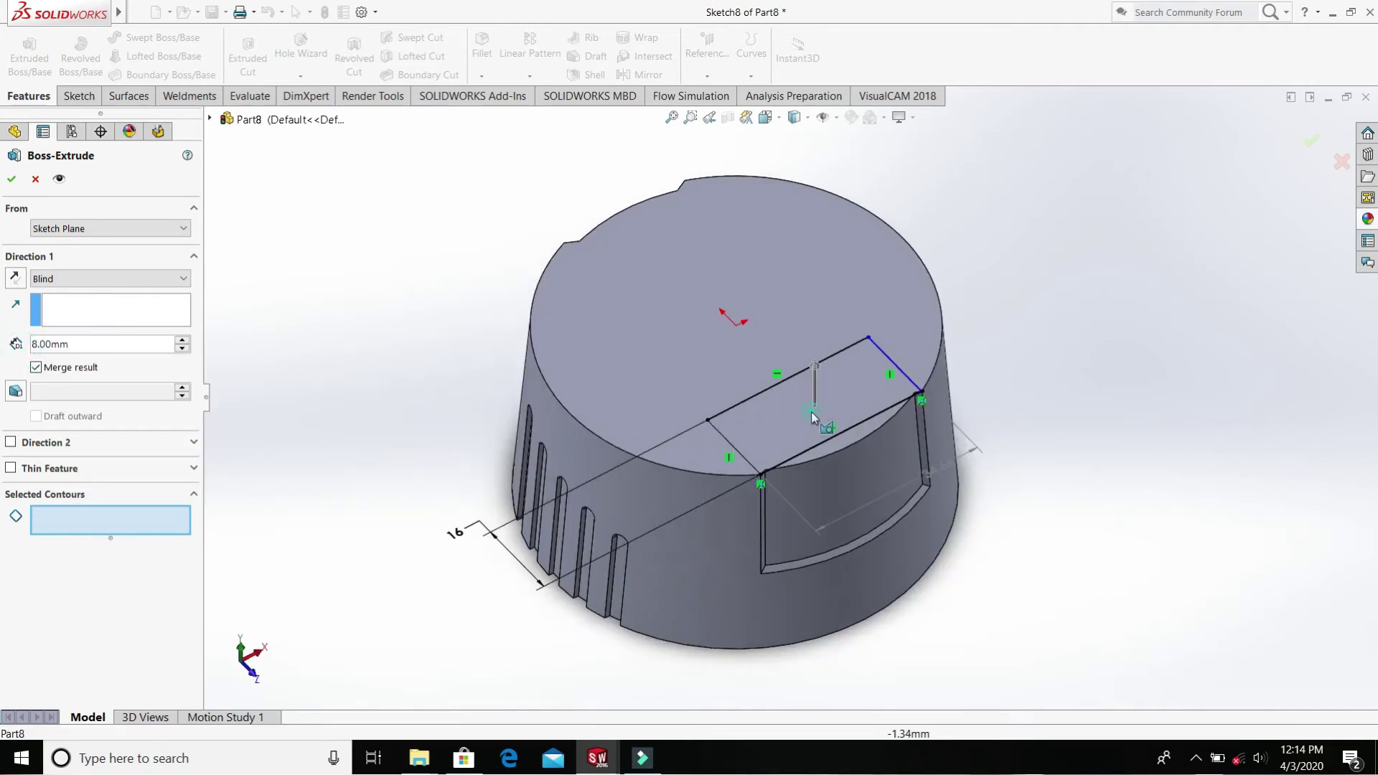
click(811, 413)
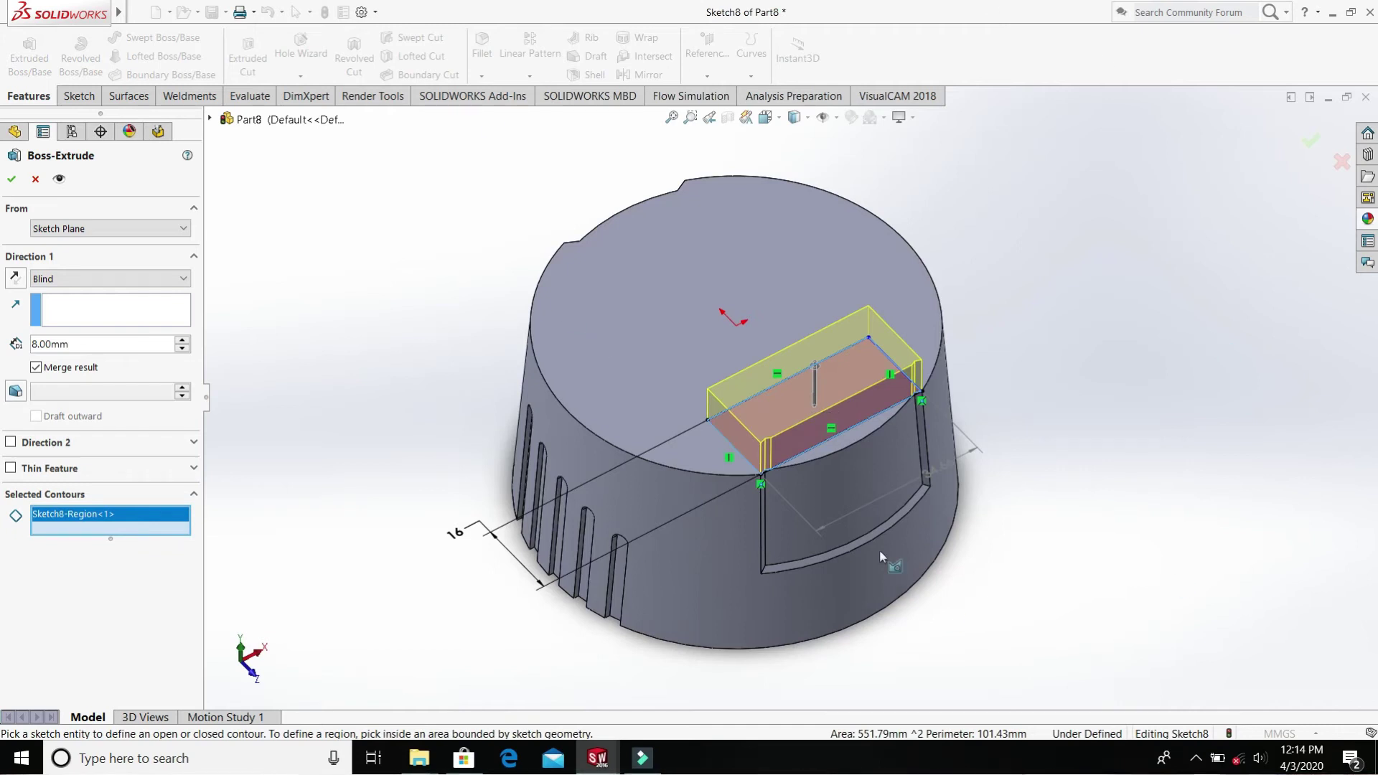
click(22, 184)
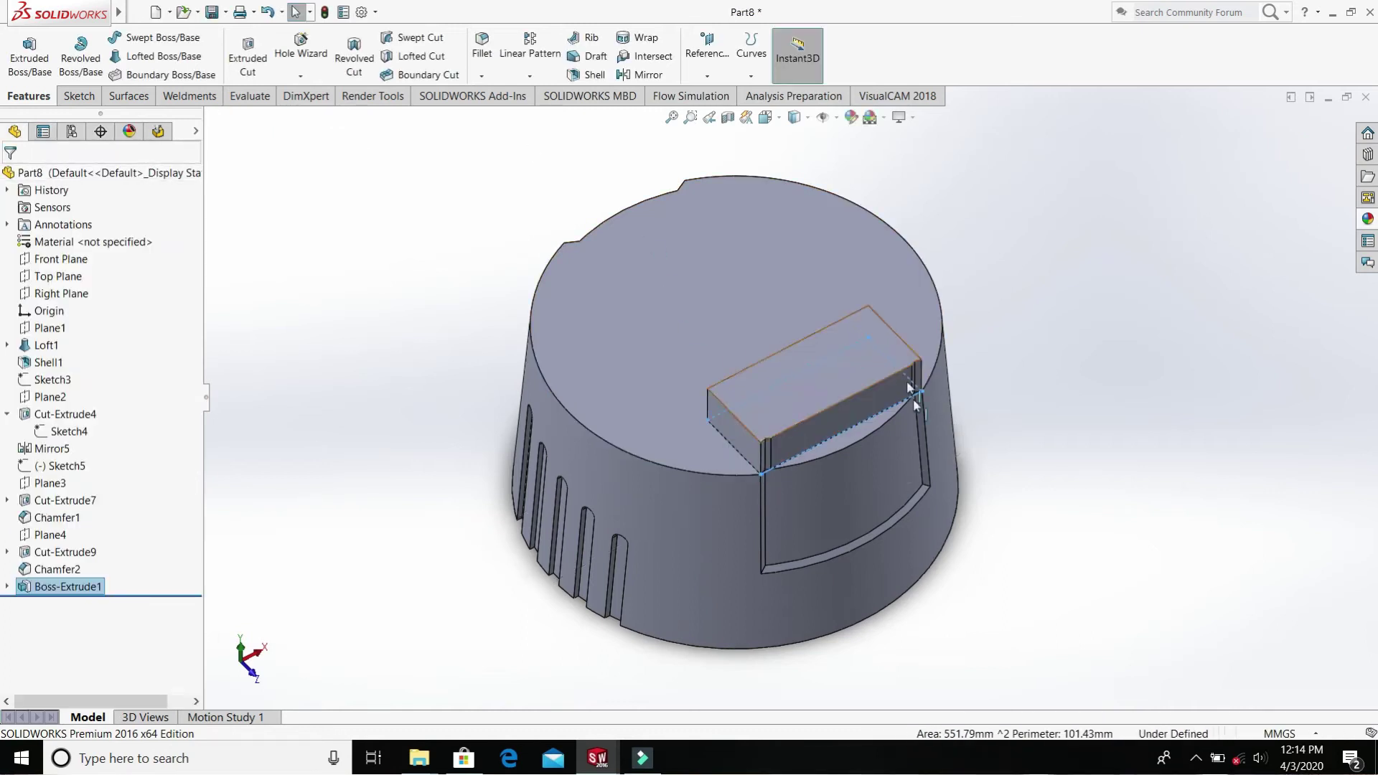
click(481, 75)
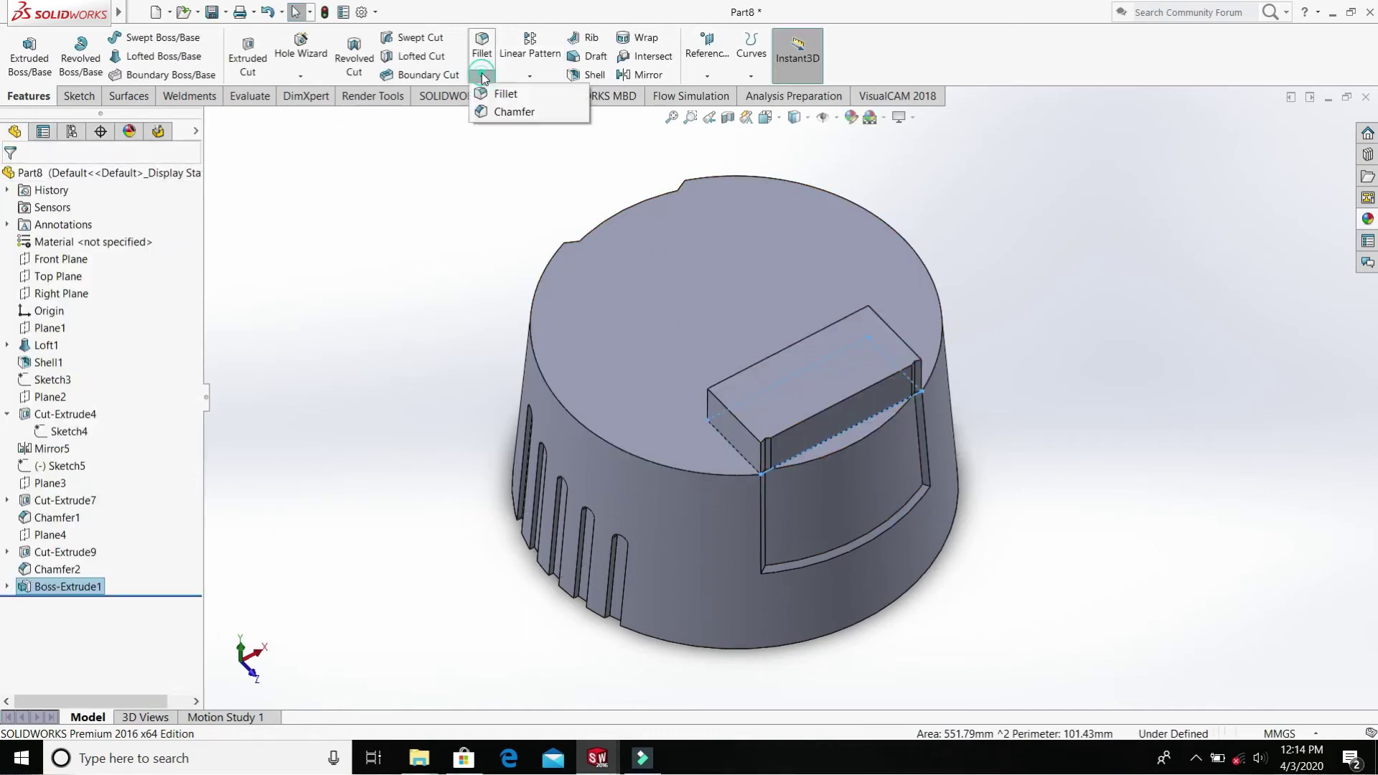
click(510, 111)
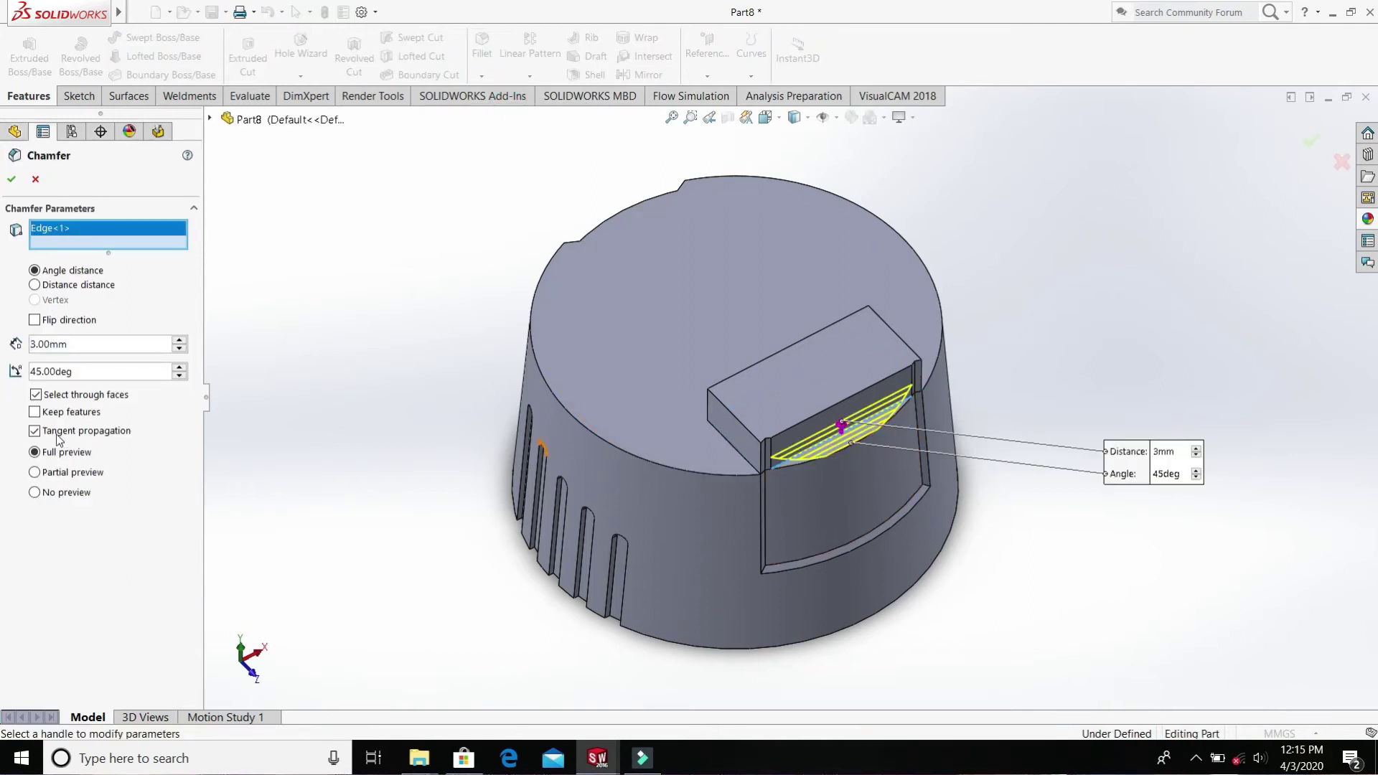
click(35, 320)
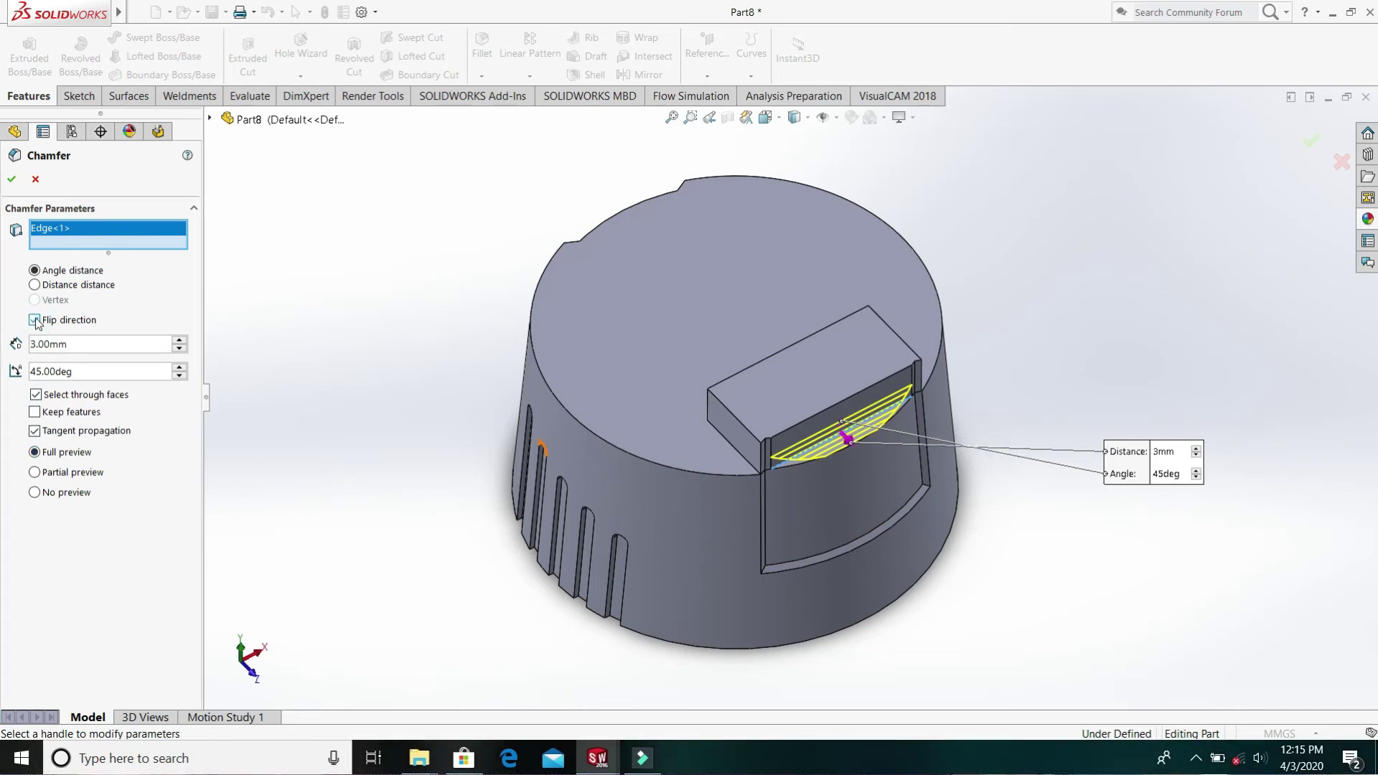
click(34, 180)
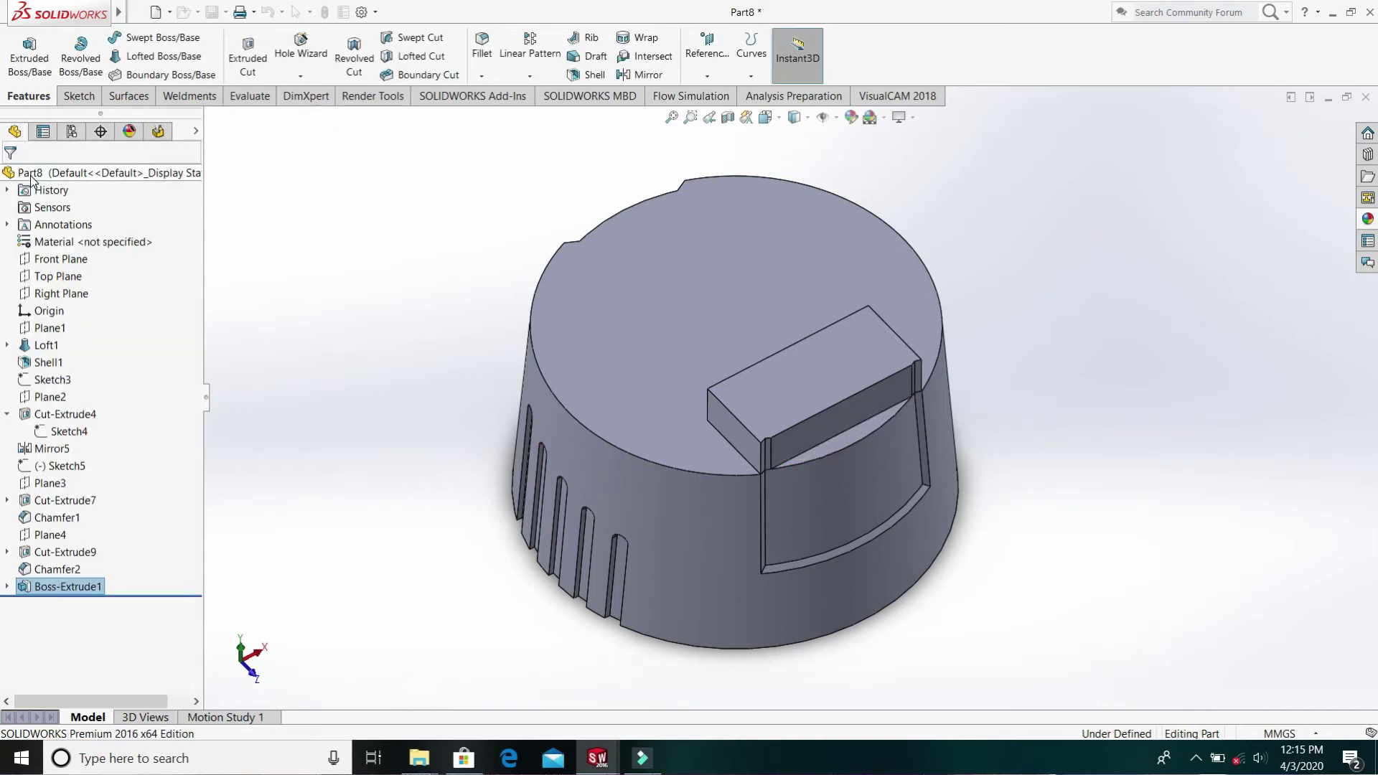
- Start a fillet and clear the initially picked items from its selection
scroll(861, 387, down, 3)
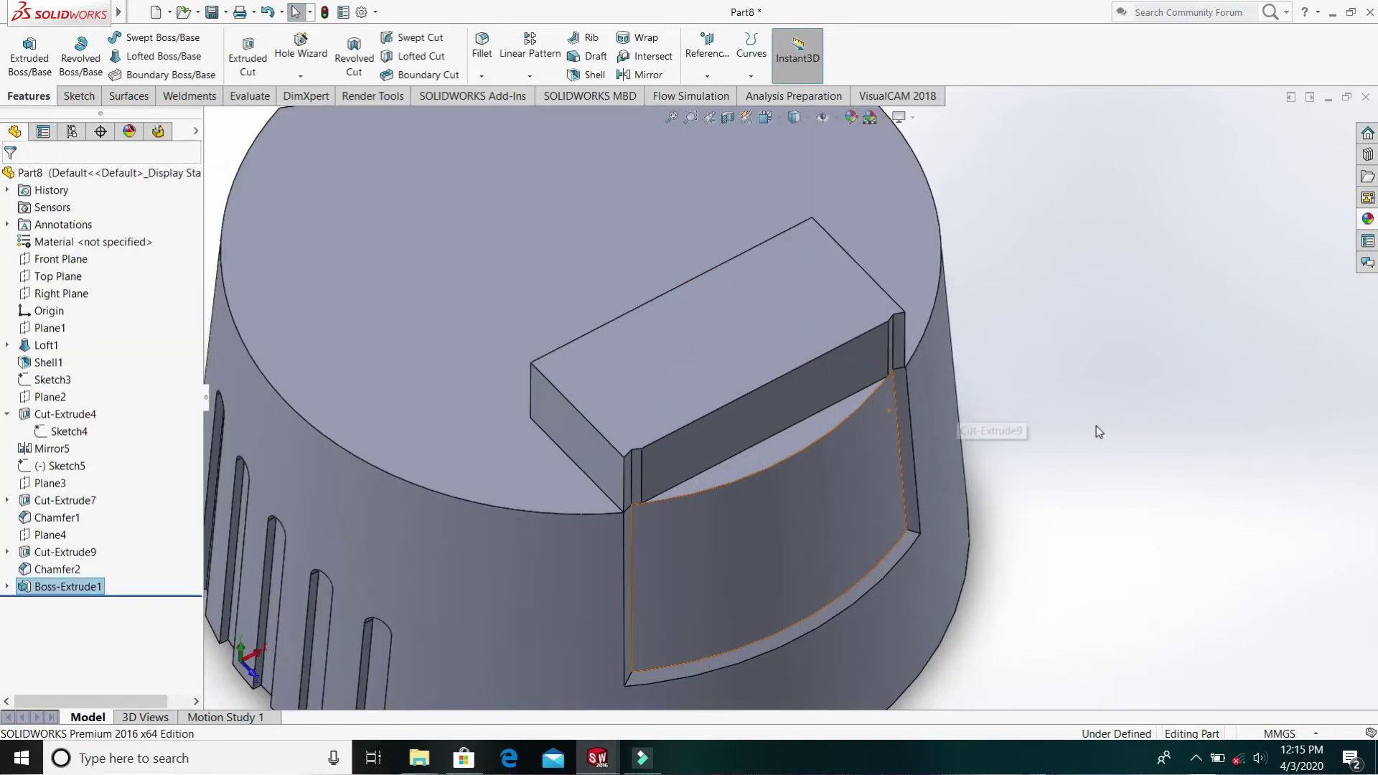
middle_drag(1096, 425, 1058, 396)
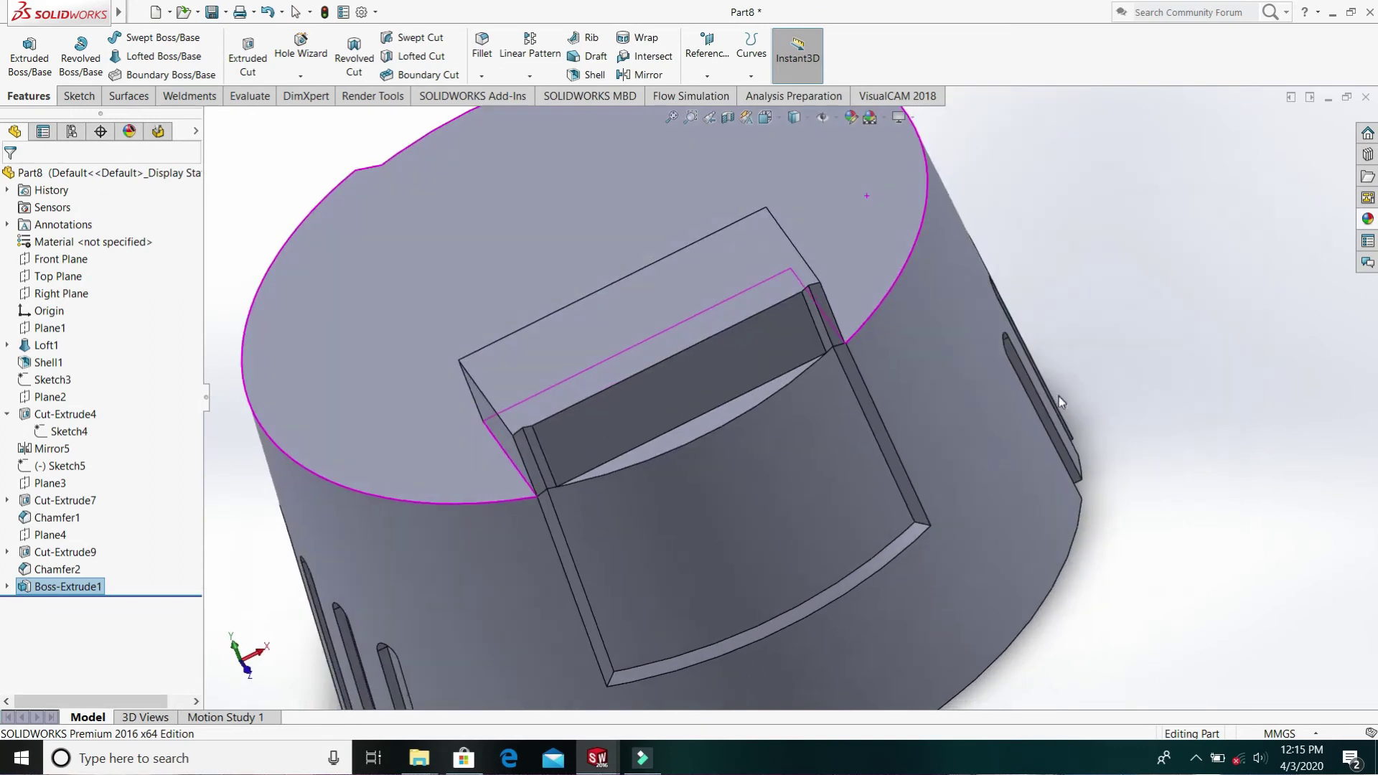
click(691, 436)
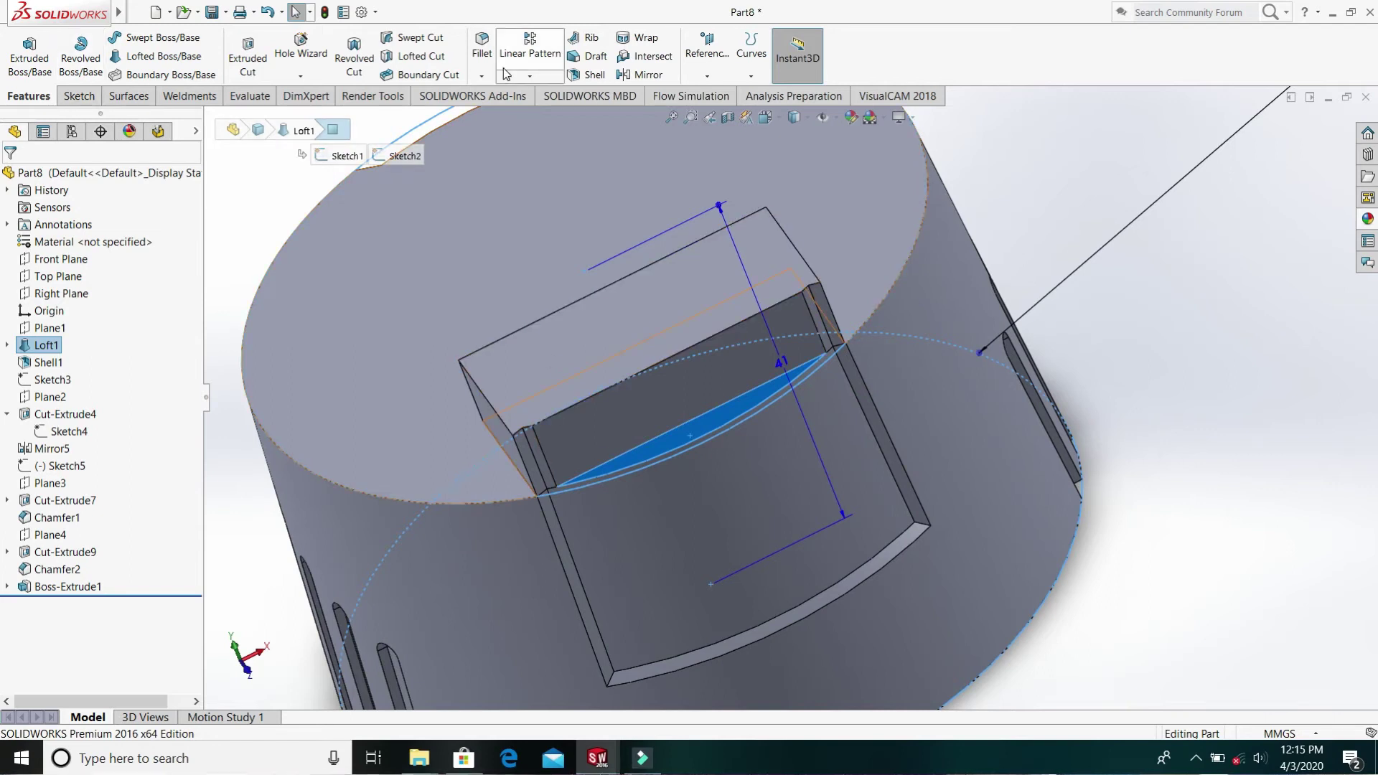
click(482, 79)
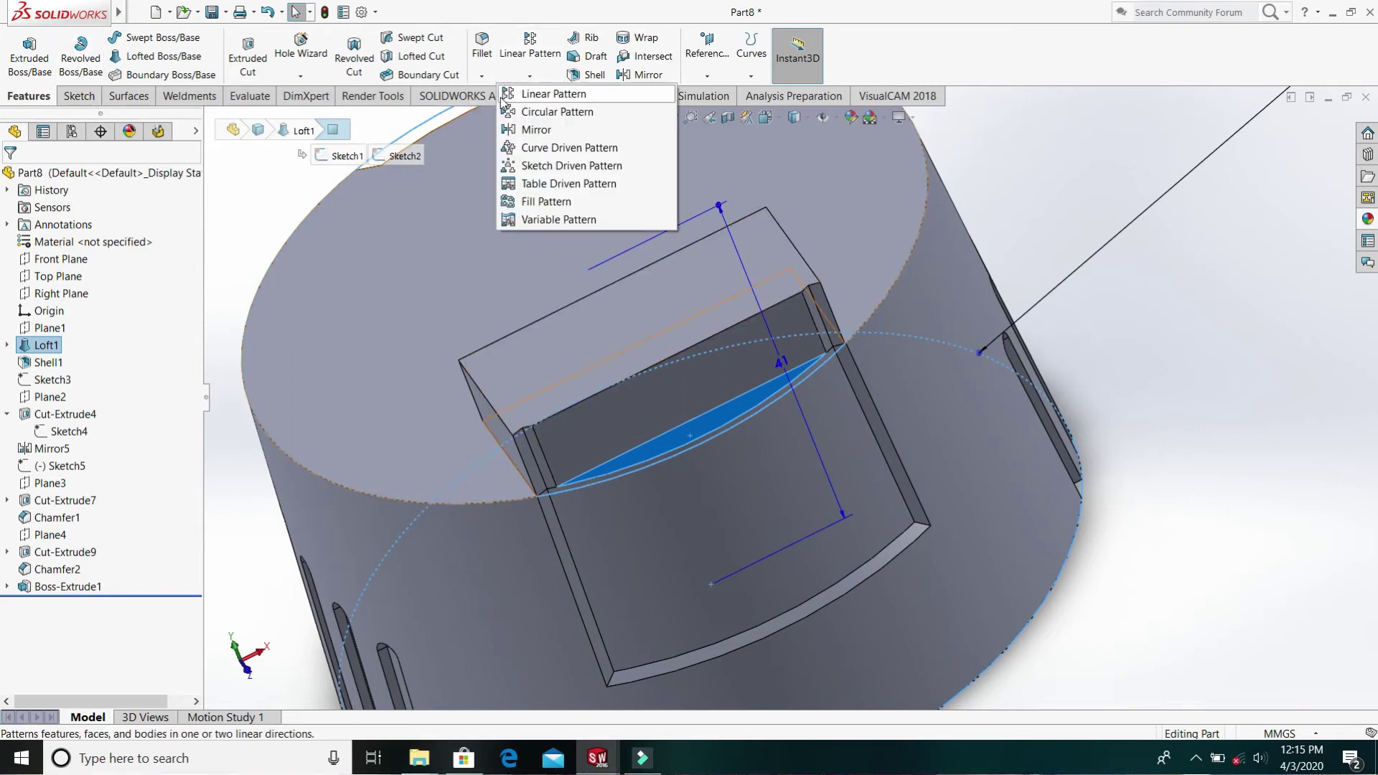
click(565, 390)
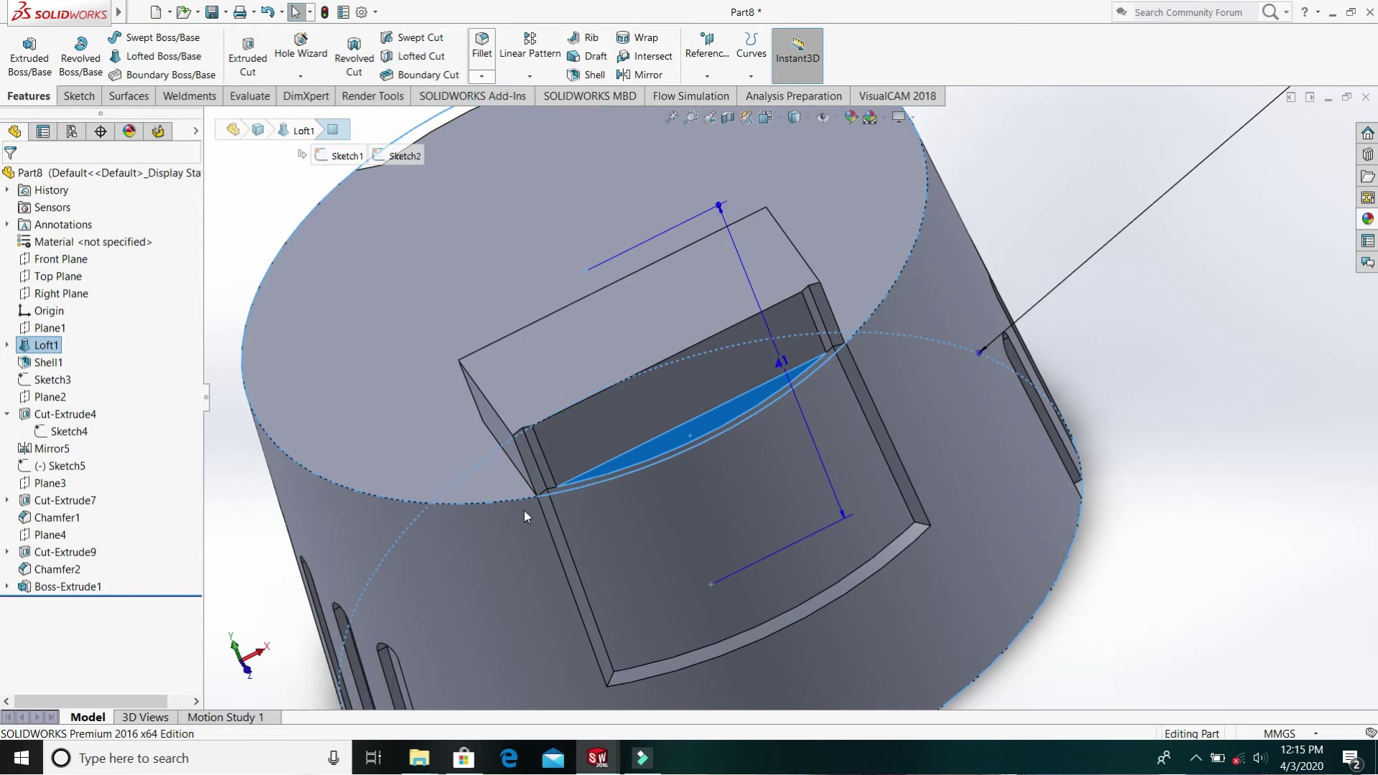
click(522, 481)
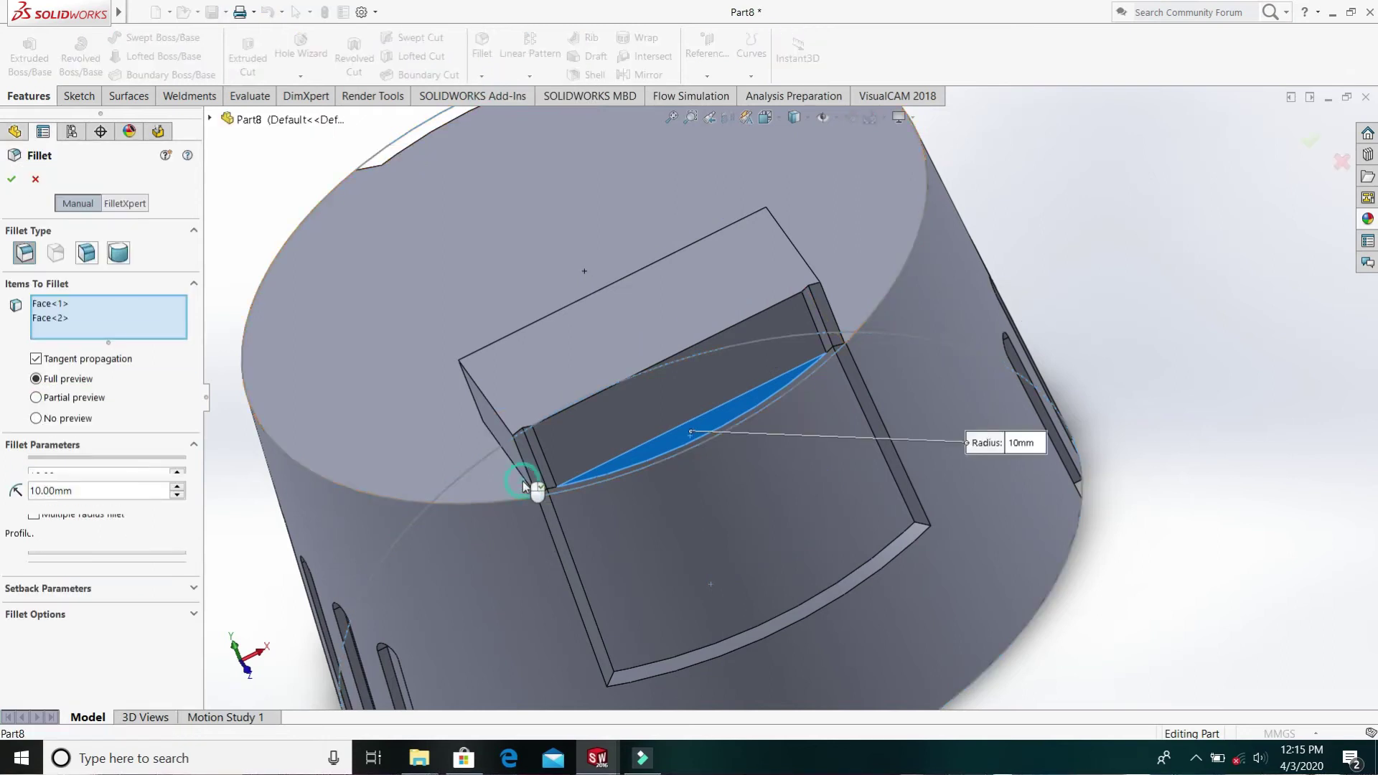
right_click(104, 325)
click(125, 324)
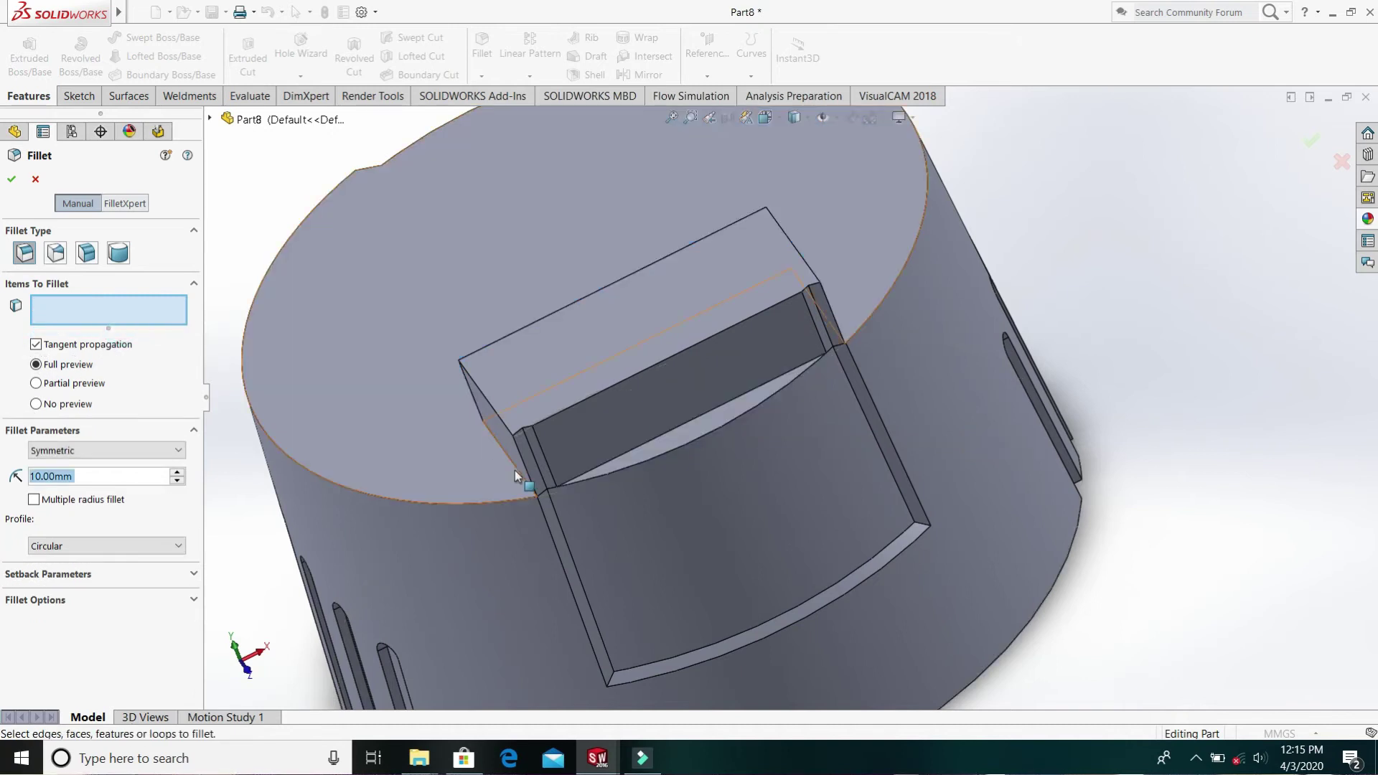
- Fillet the block's two vertical edges with a 3 mm radius
click(516, 470)
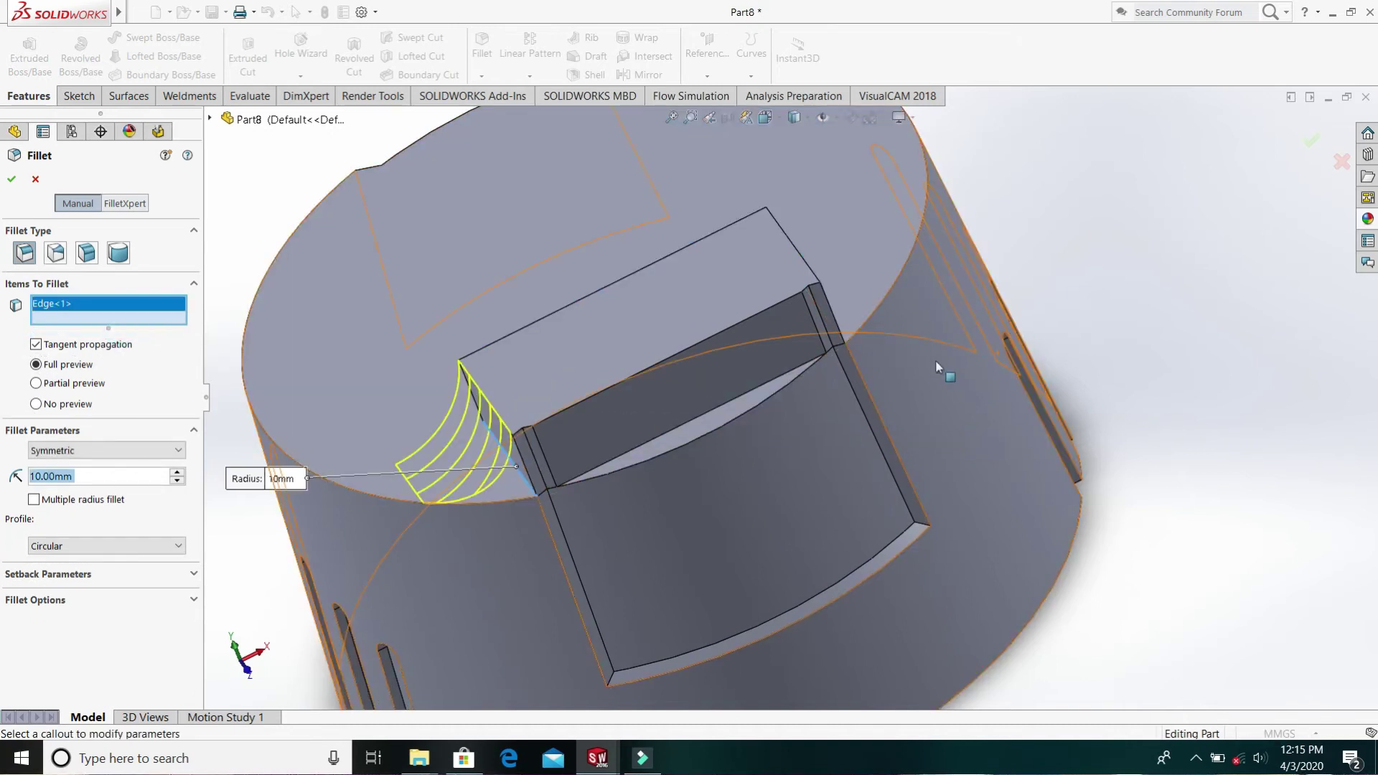
middle_drag(909, 343, 812, 338)
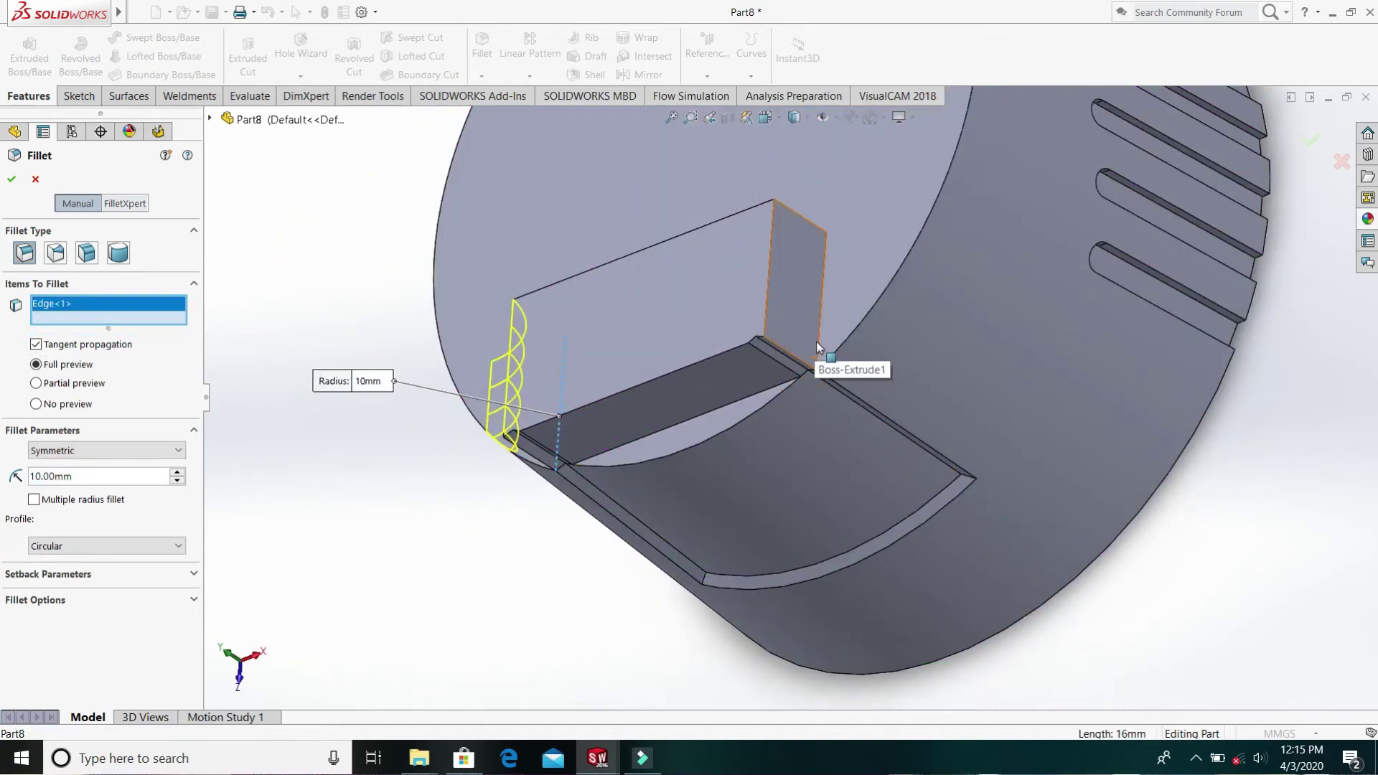
click(819, 347)
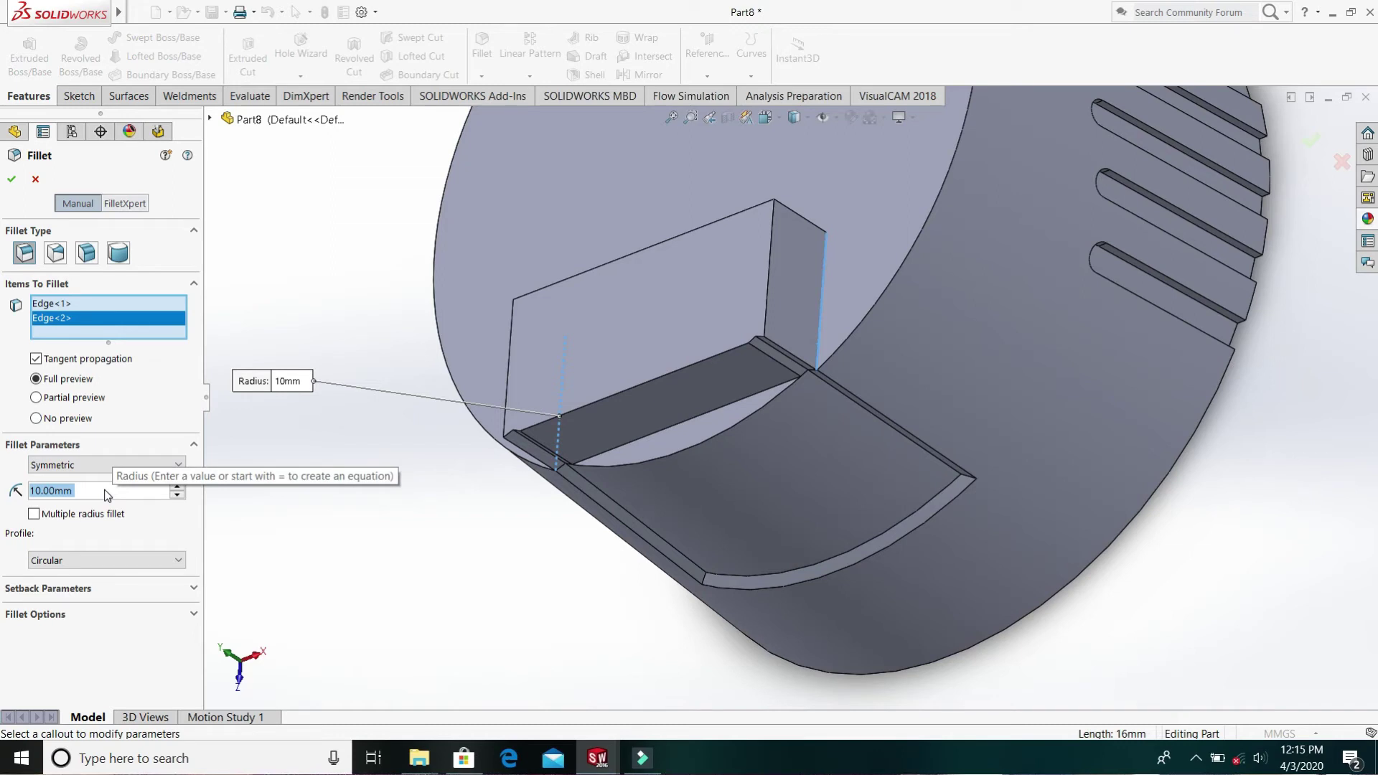
text(3)
click(9, 465)
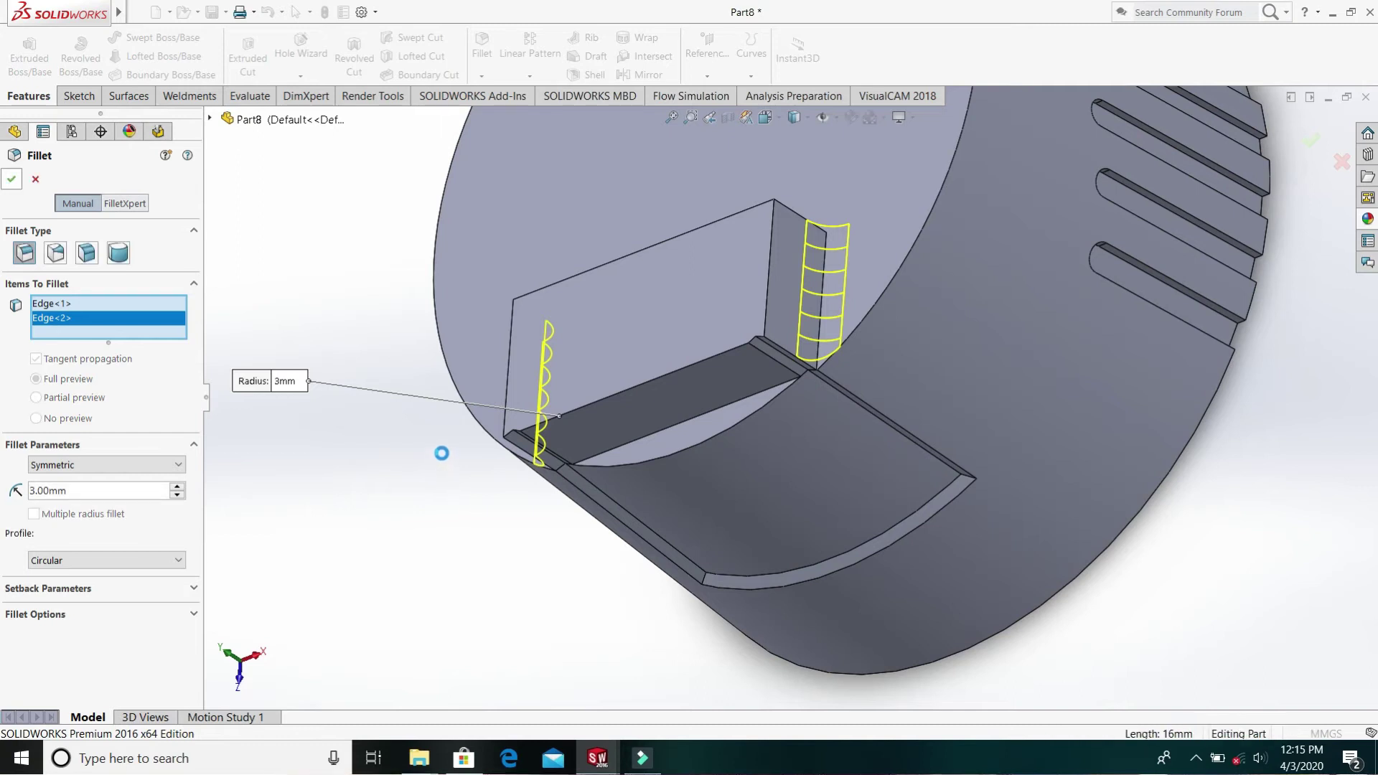
key(Return)
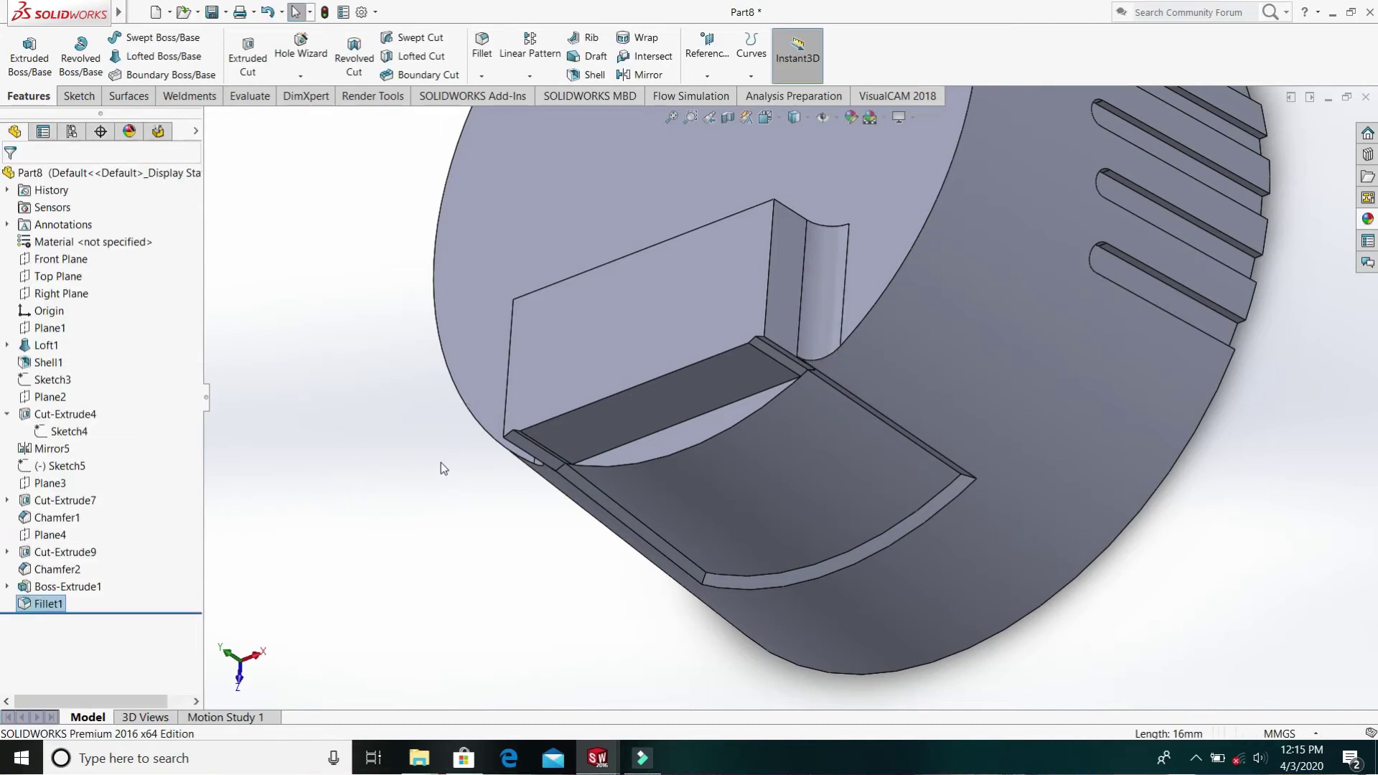
middle_drag(441, 463, 610, 312)
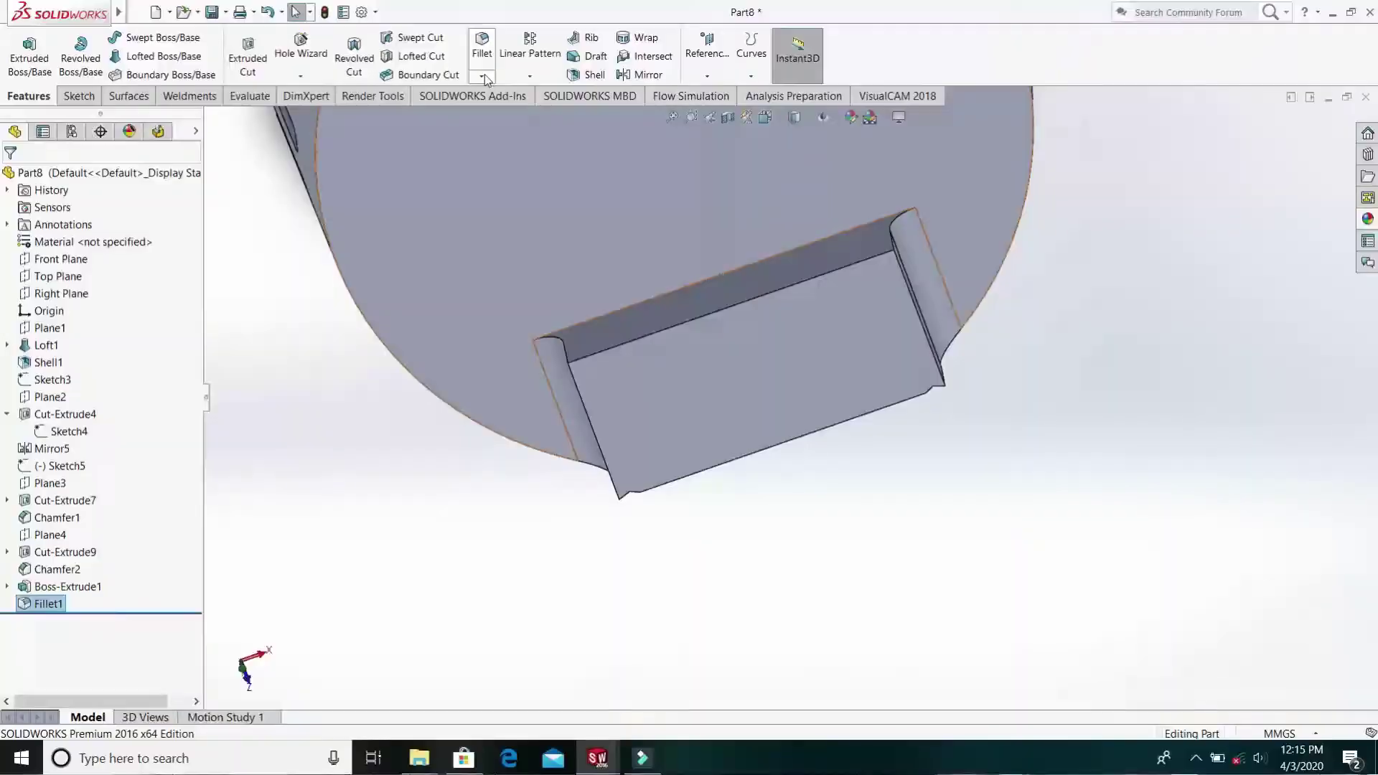
- Chamfer the raised block's top edge with a 10 mm, 45° angle-distance chamfer
click(482, 76)
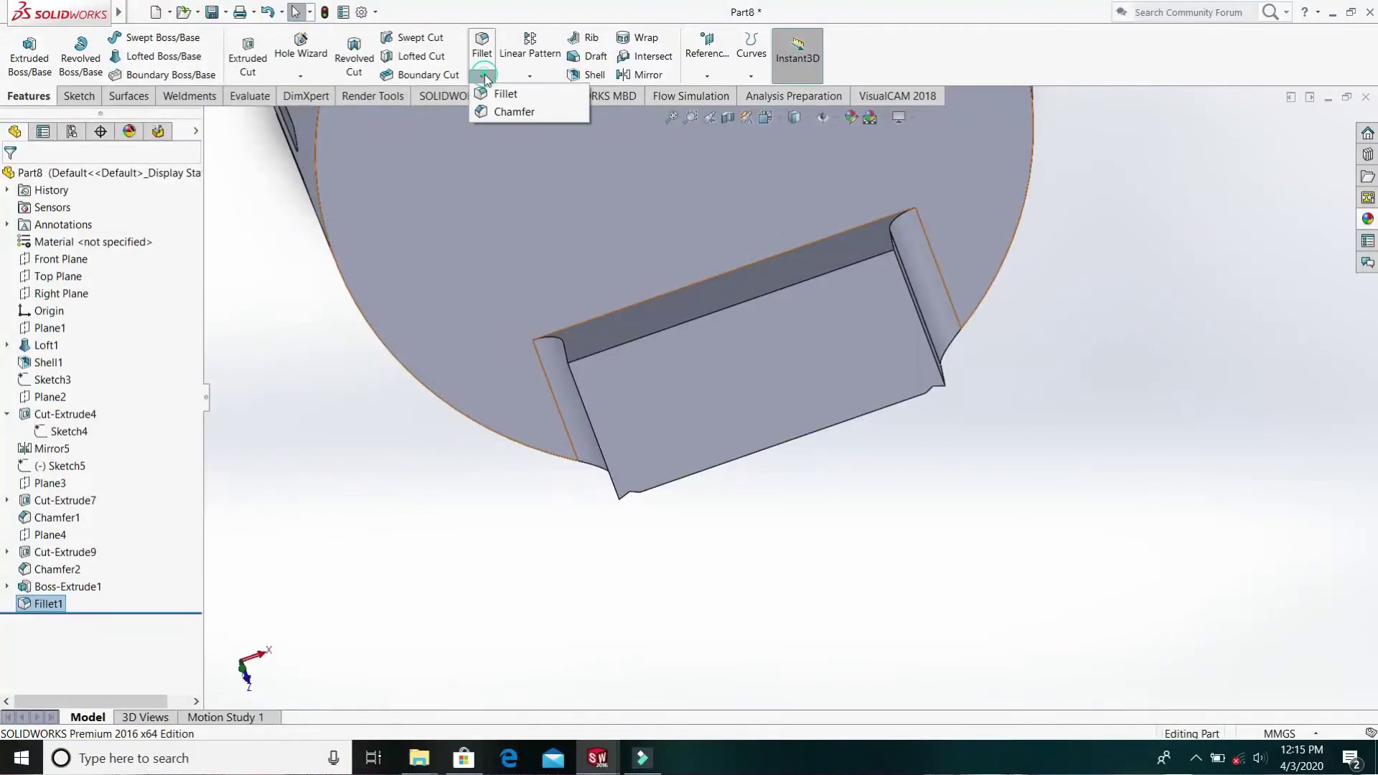
click(499, 113)
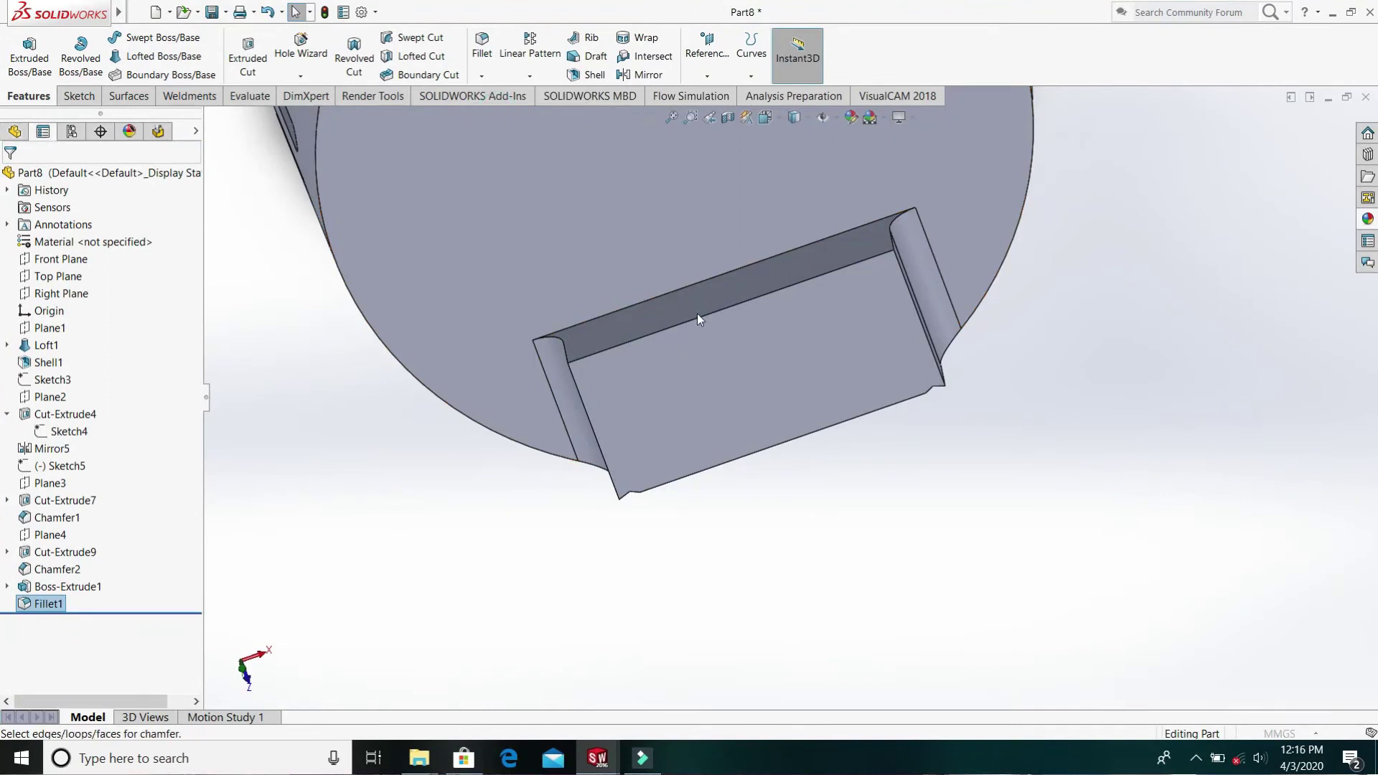
click(700, 317)
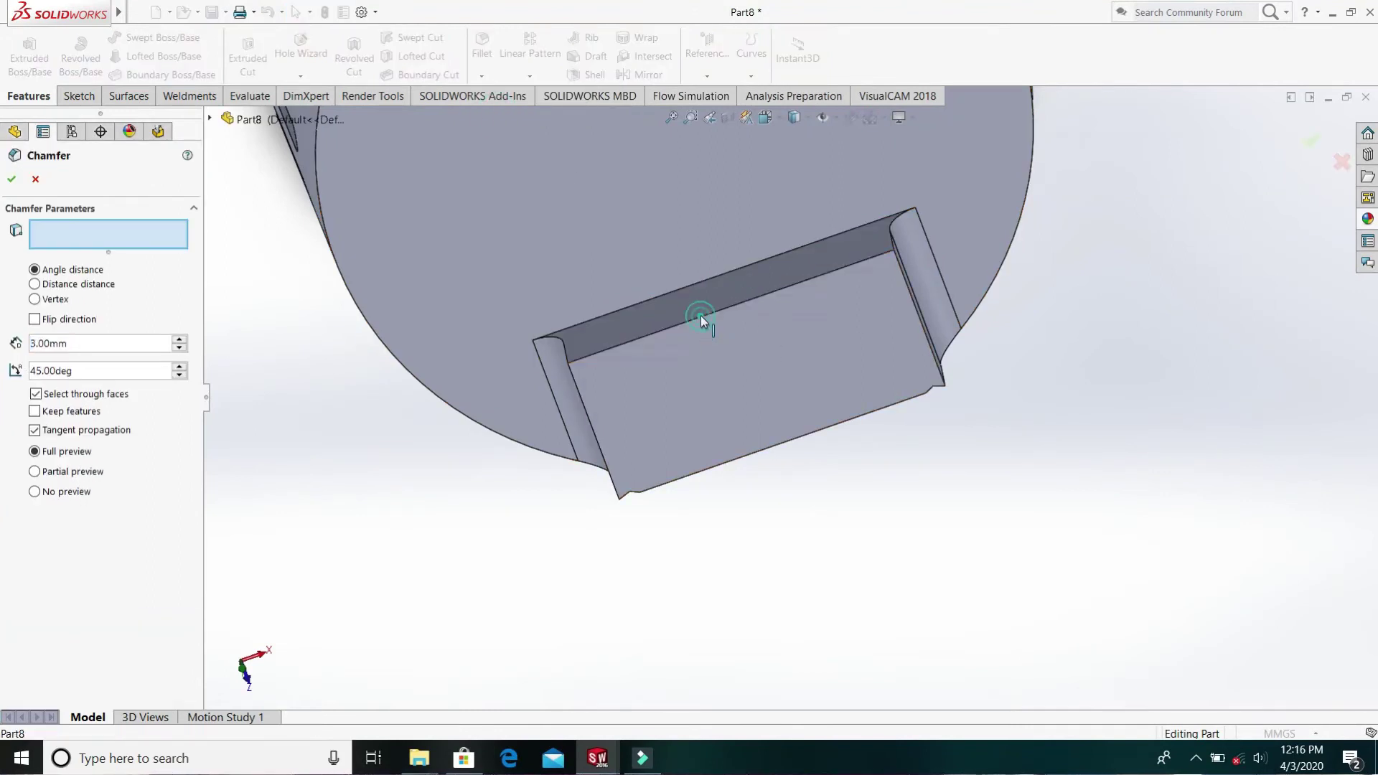
middle_drag(834, 604, 940, 591)
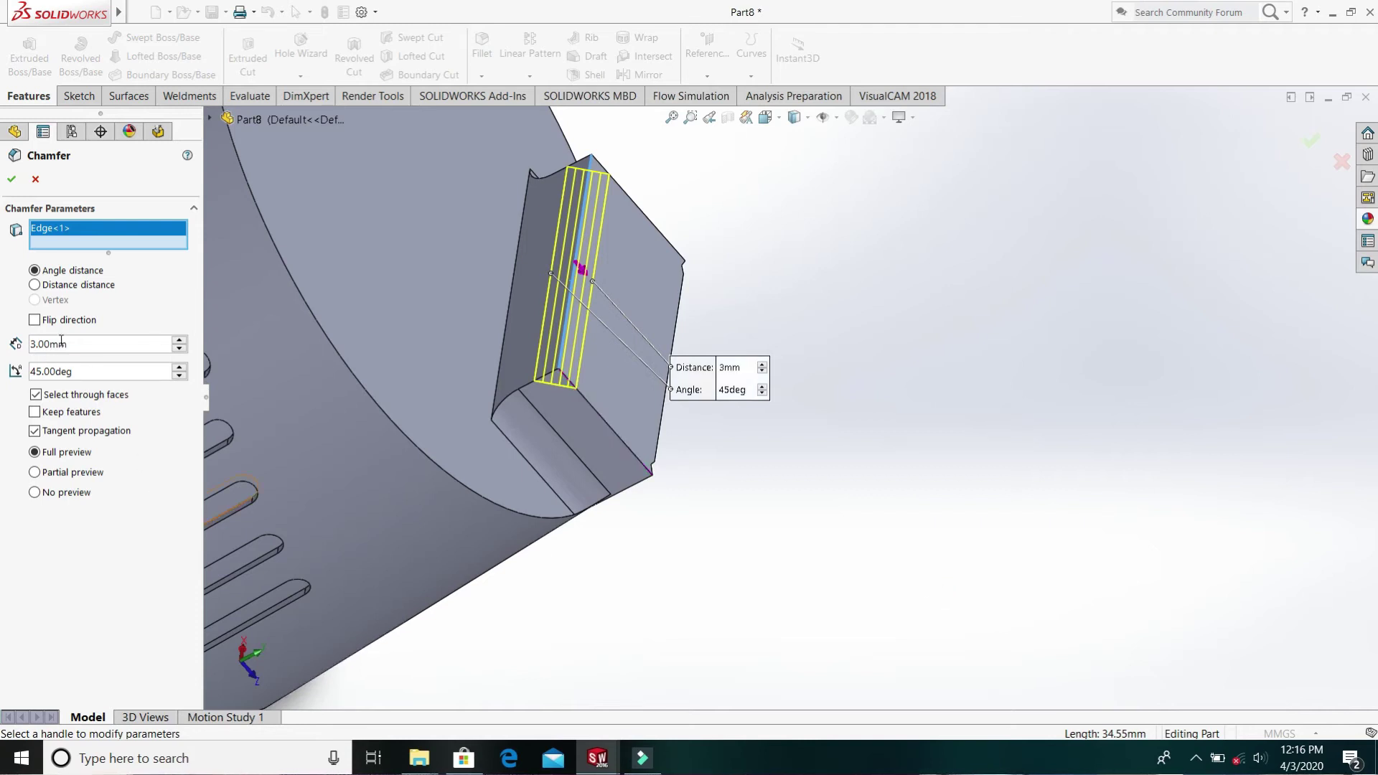
text(5)
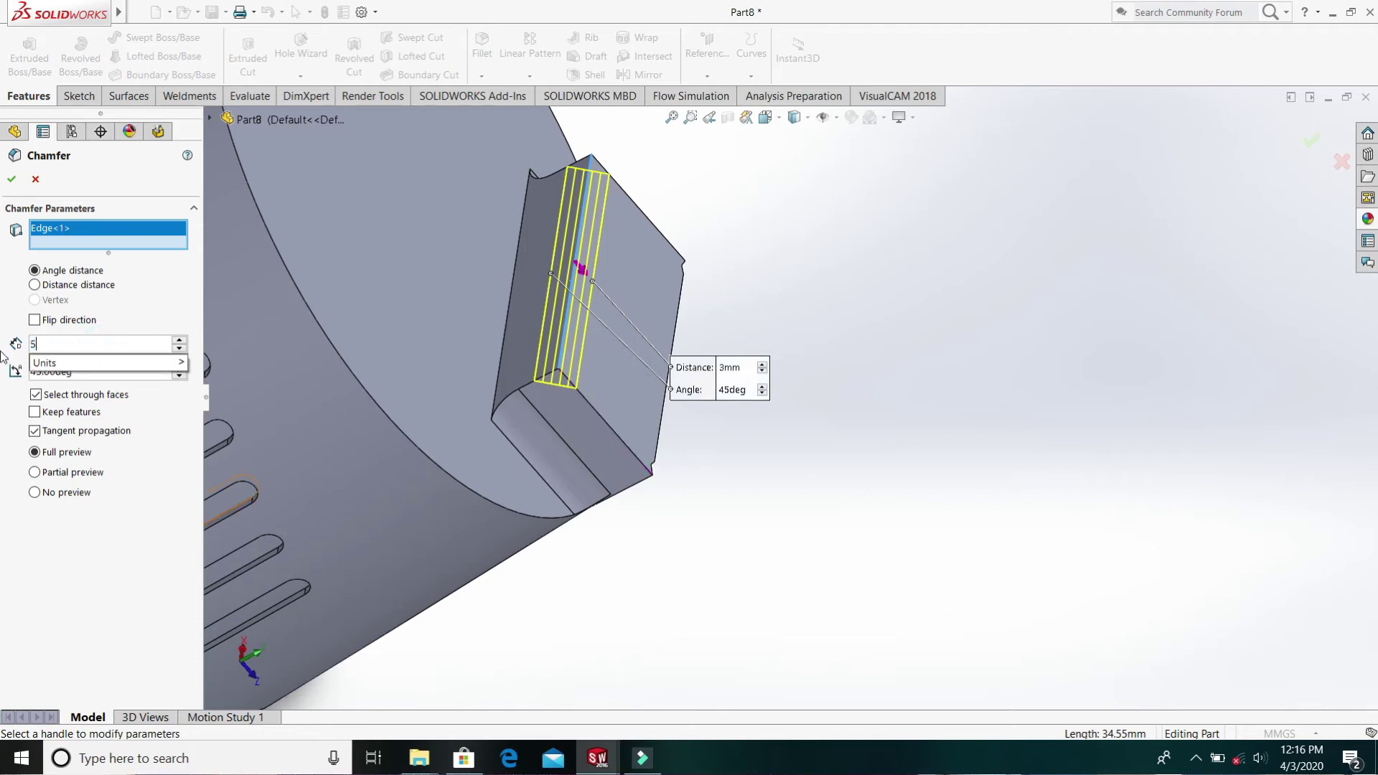
click(21, 308)
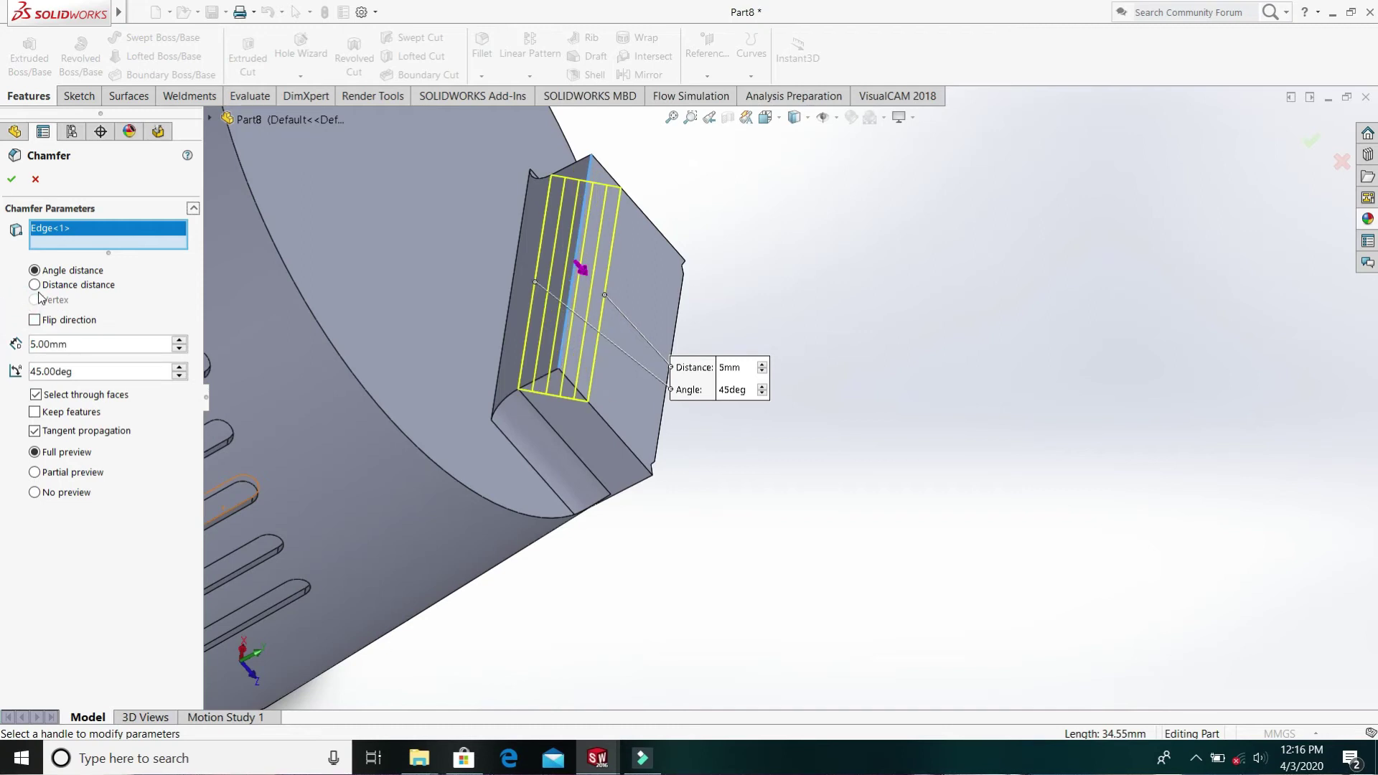
click(117, 345)
text(10)
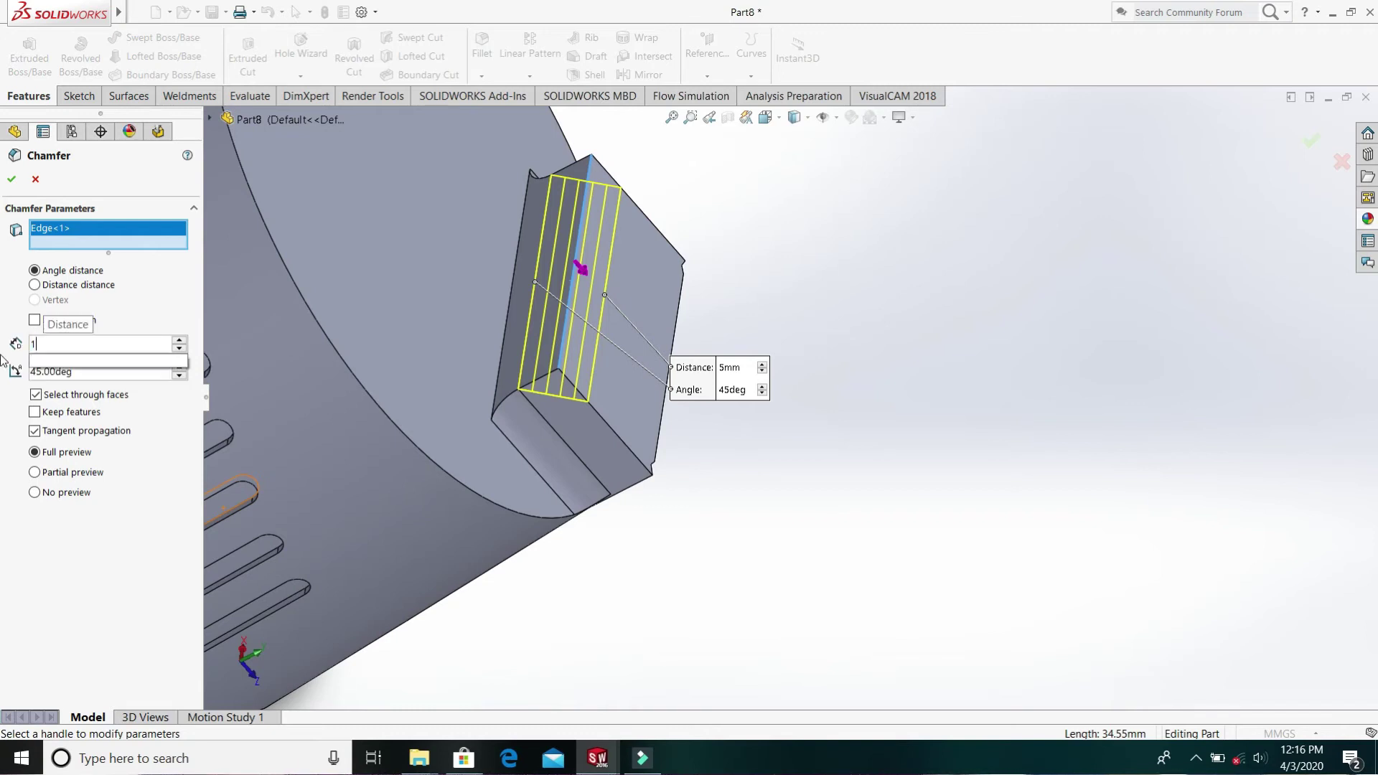
click(3, 327)
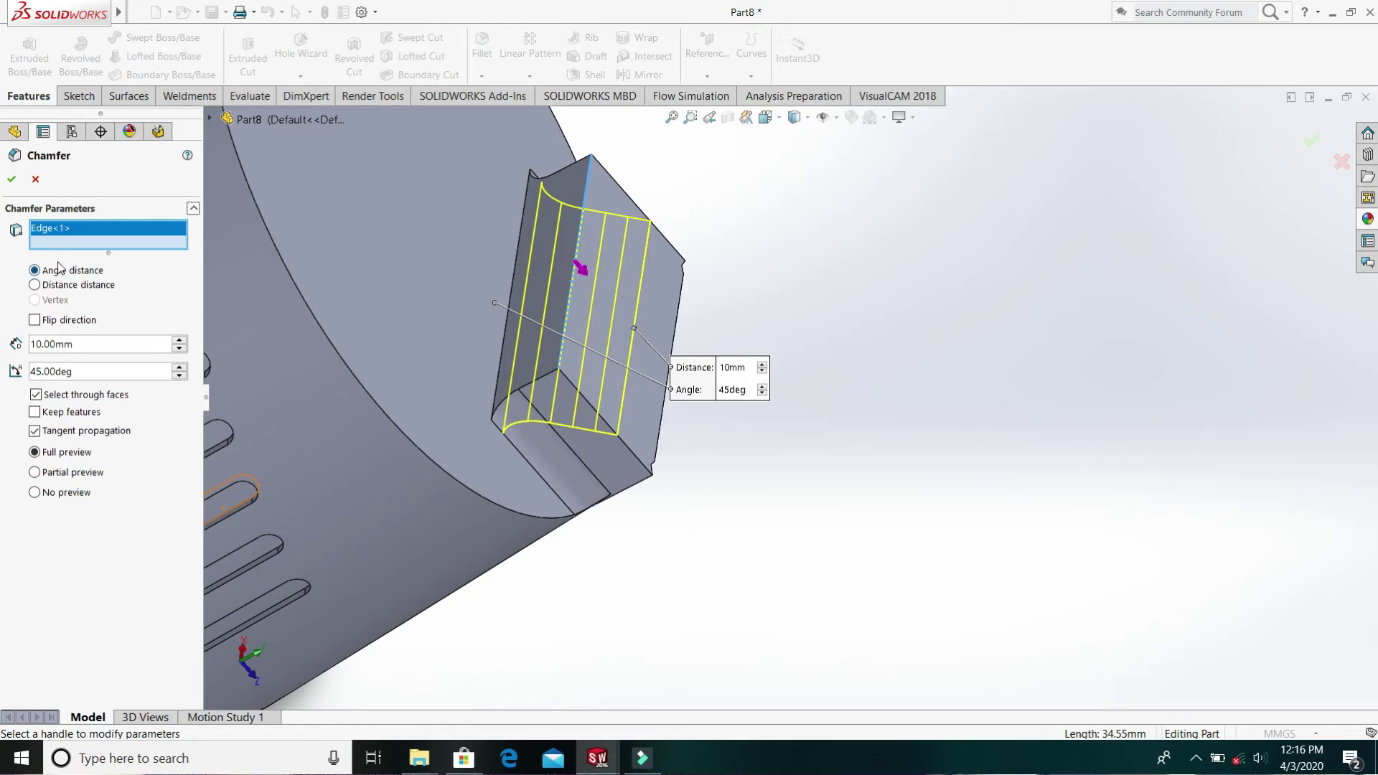
click(13, 178)
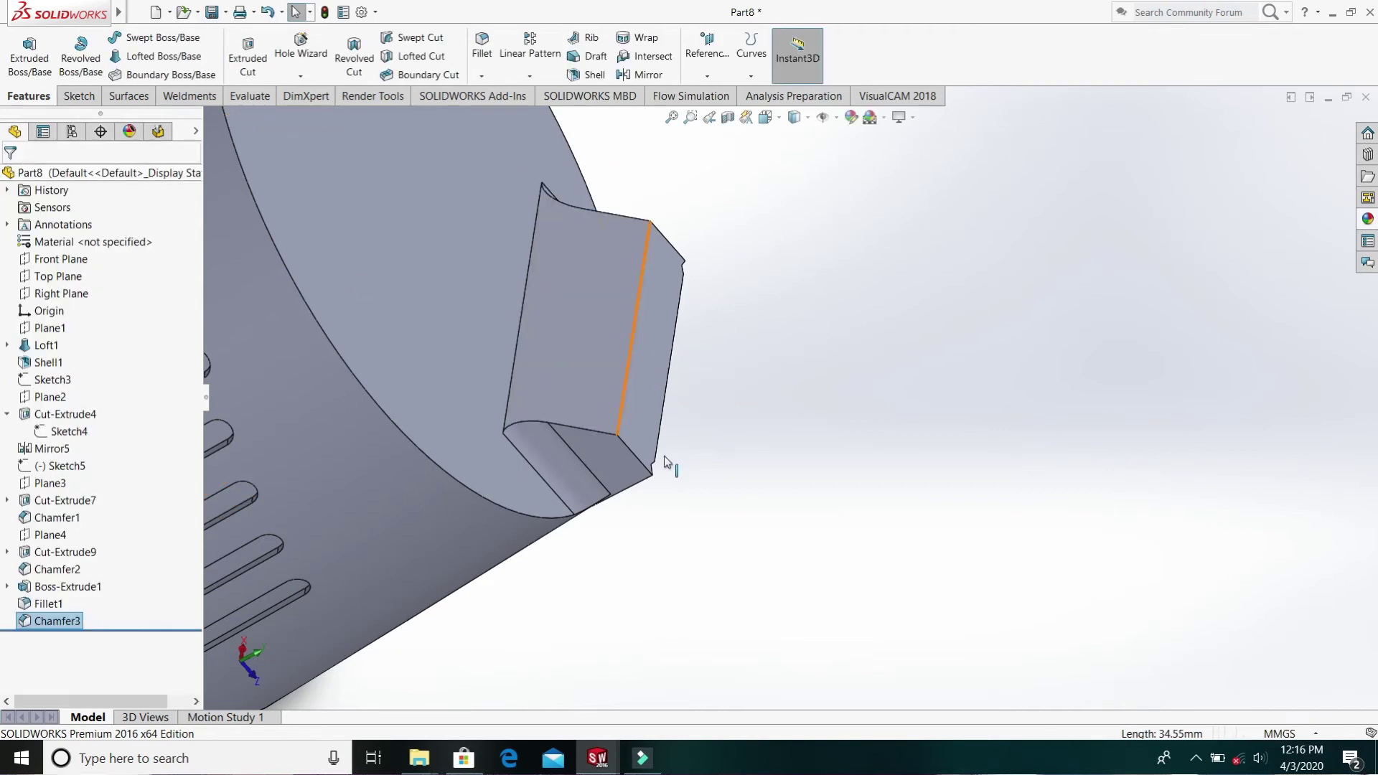
middle_drag(732, 475, 671, 569)
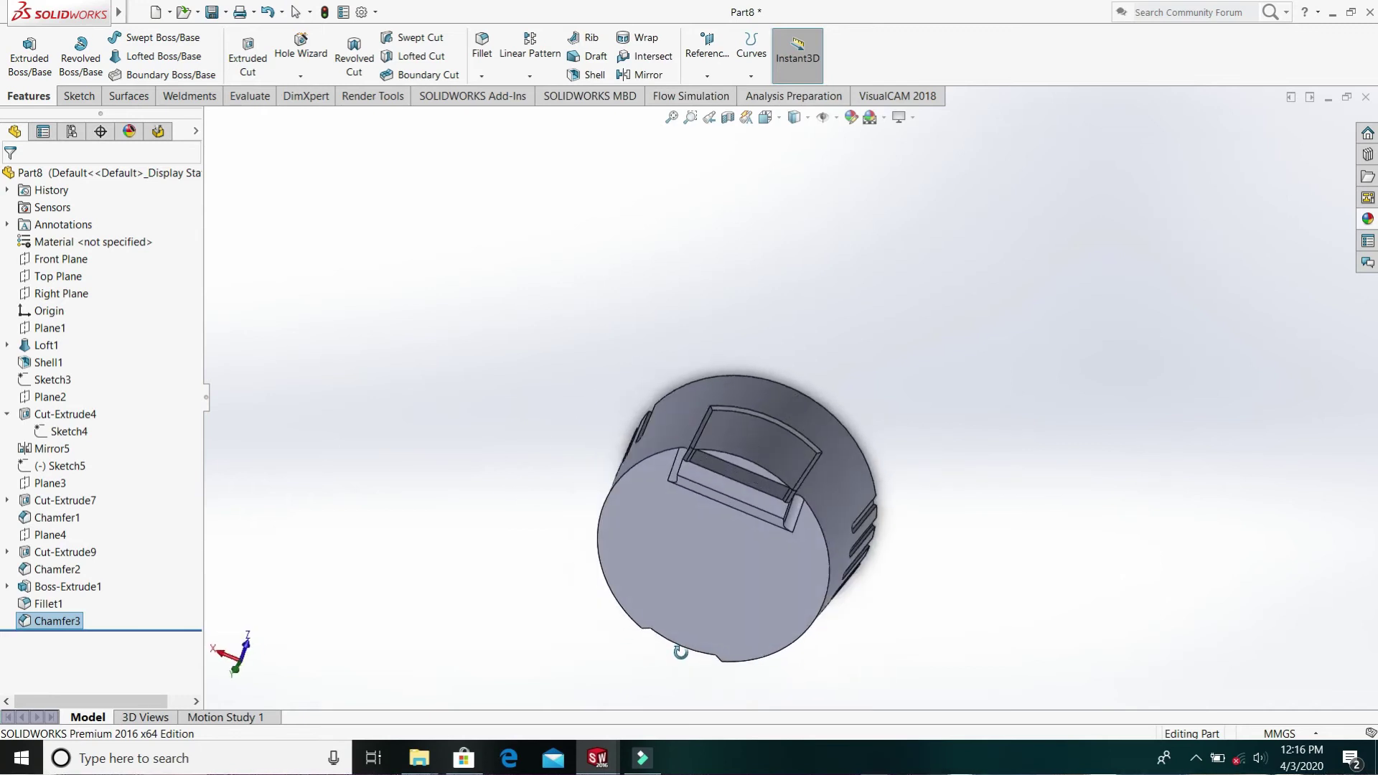
scroll(696, 494, down, 3)
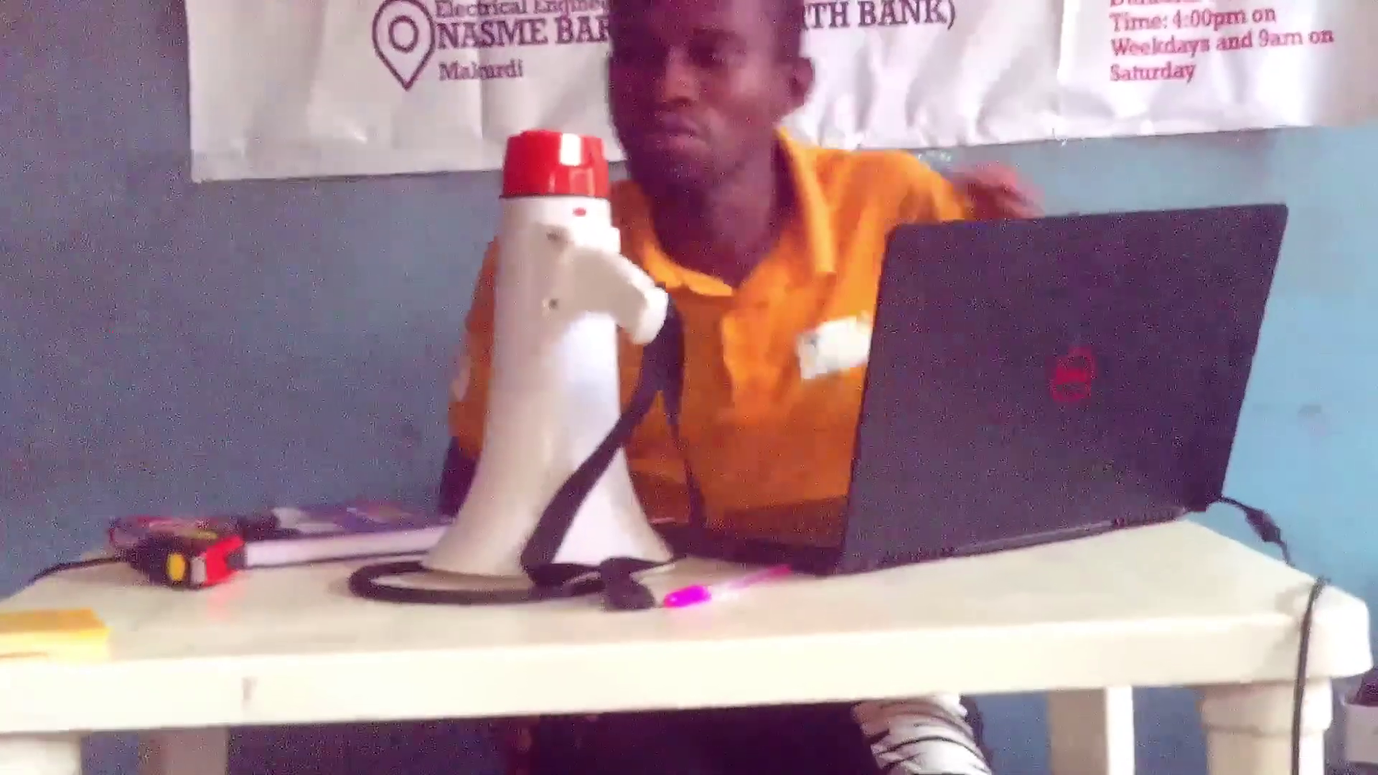
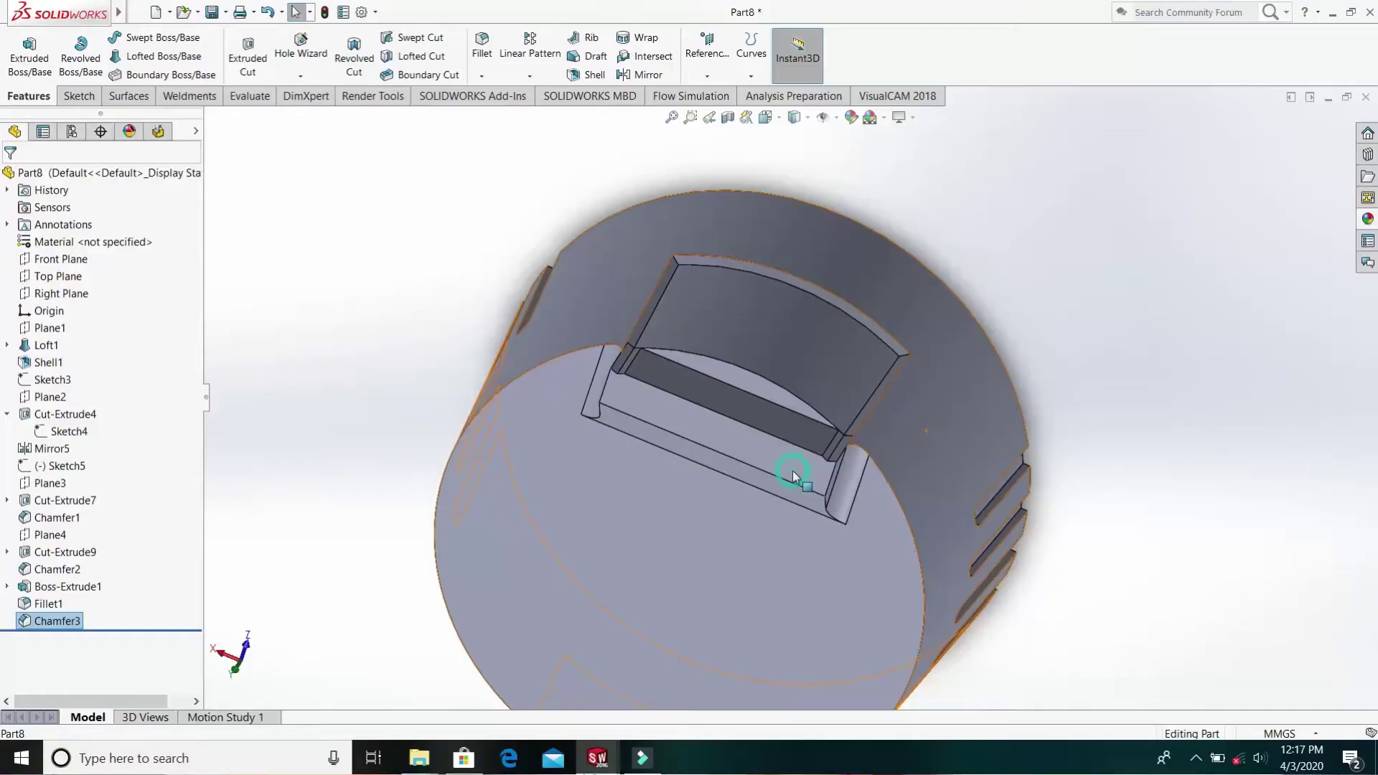
- Start a new sketch on the rim tab's top face and view it Normal To
click(795, 470)
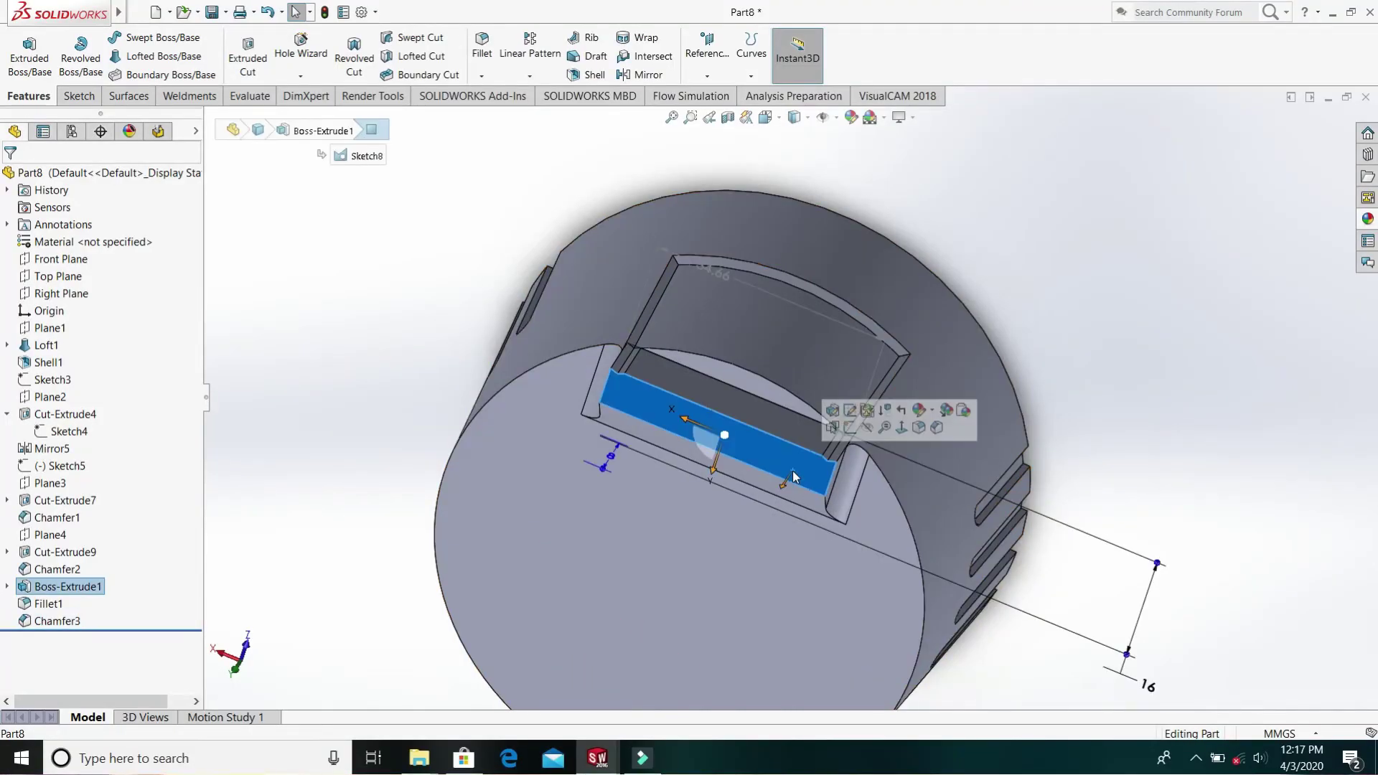
click(851, 428)
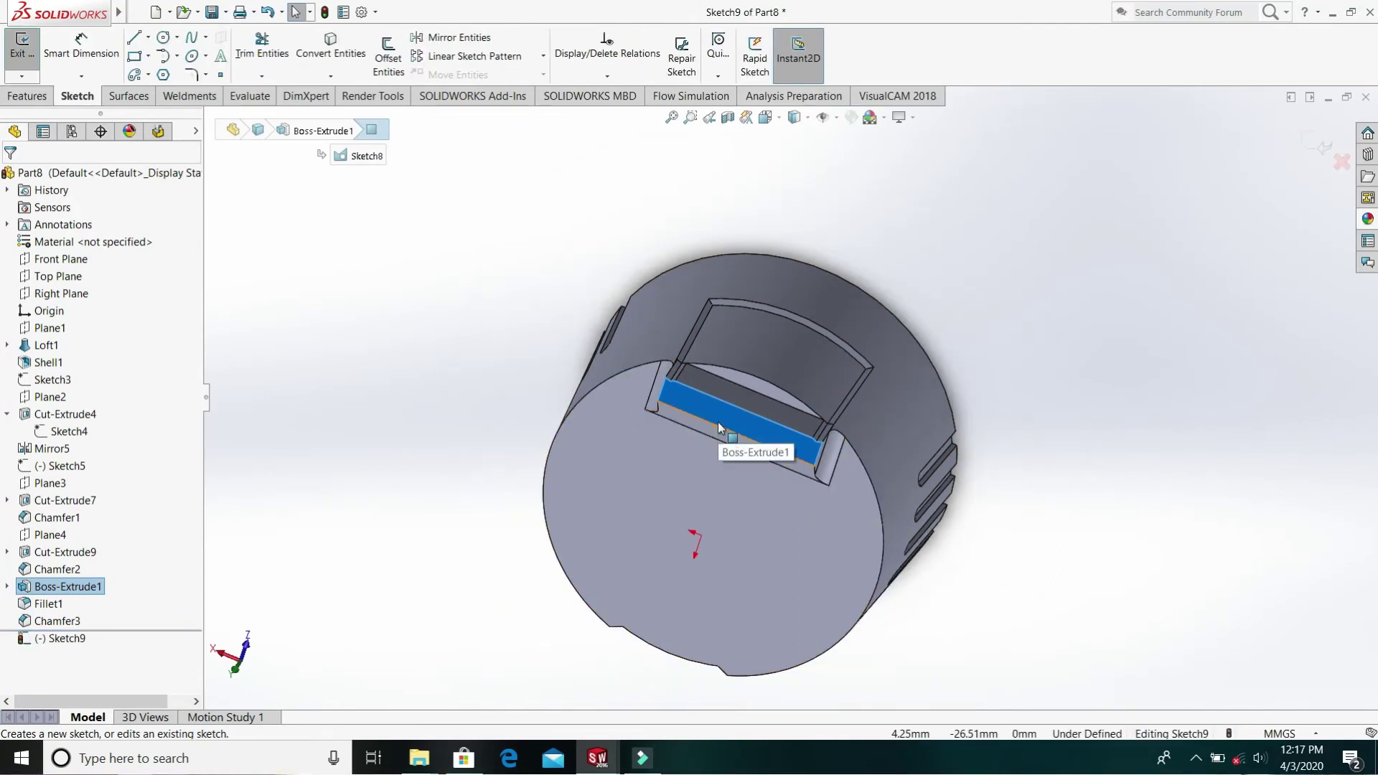
key(space)
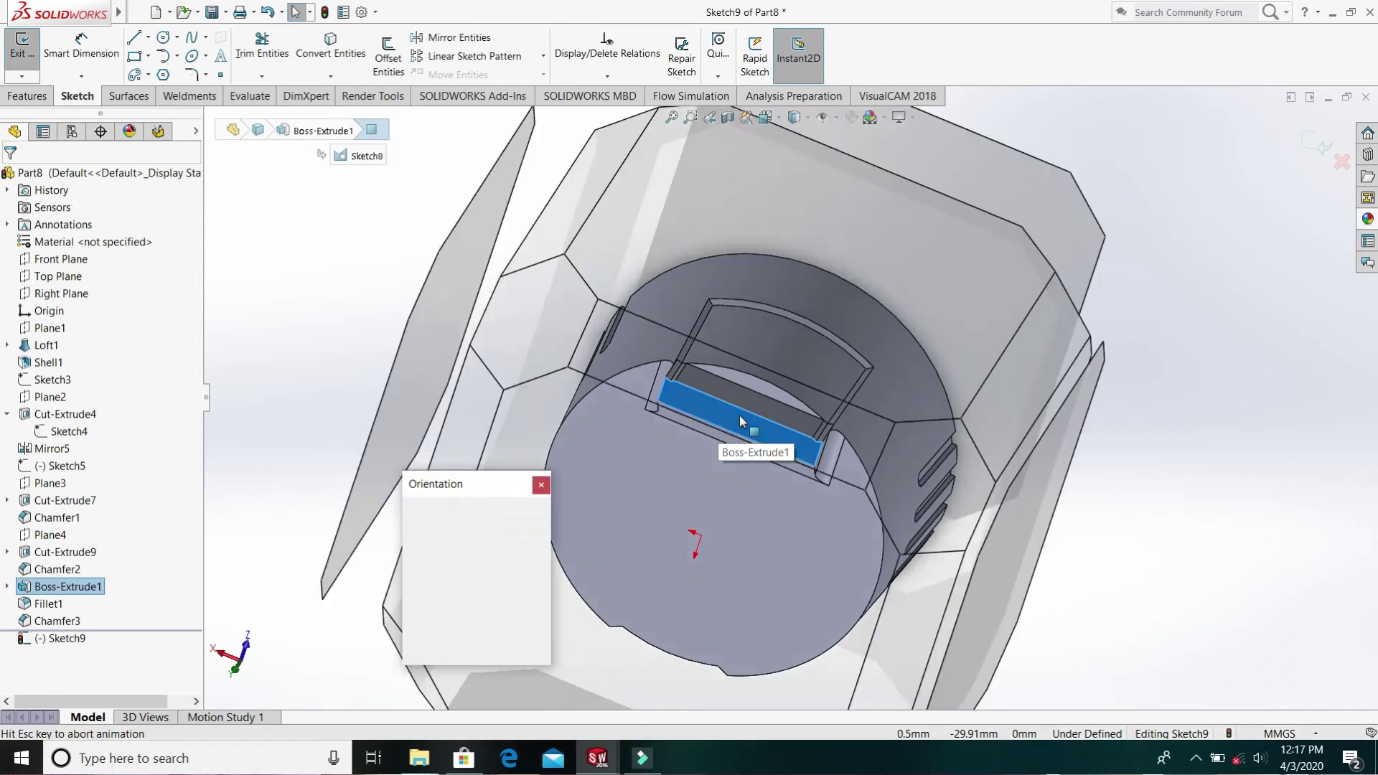
click(539, 573)
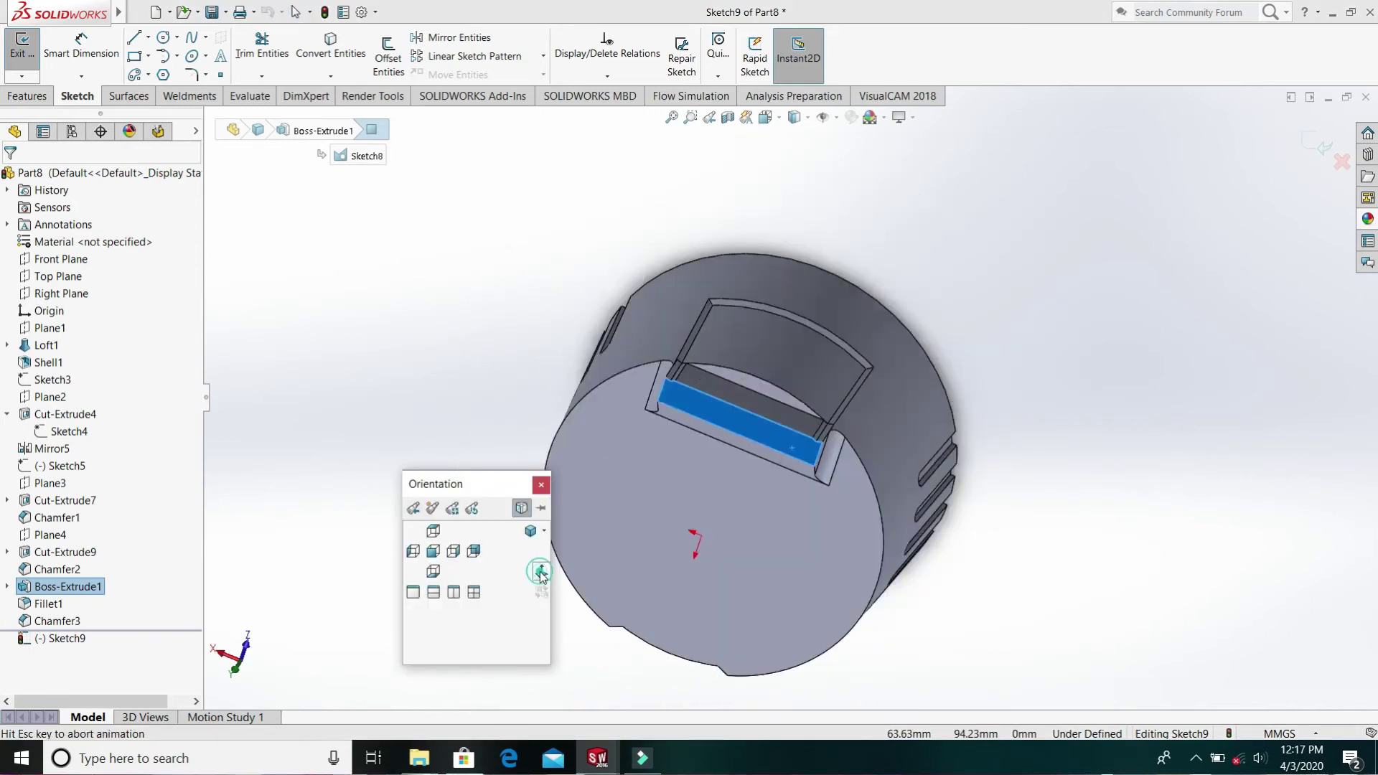
- Draw a small circle, about 1.79 mm radius, below the origin on the tab face
click(163, 39)
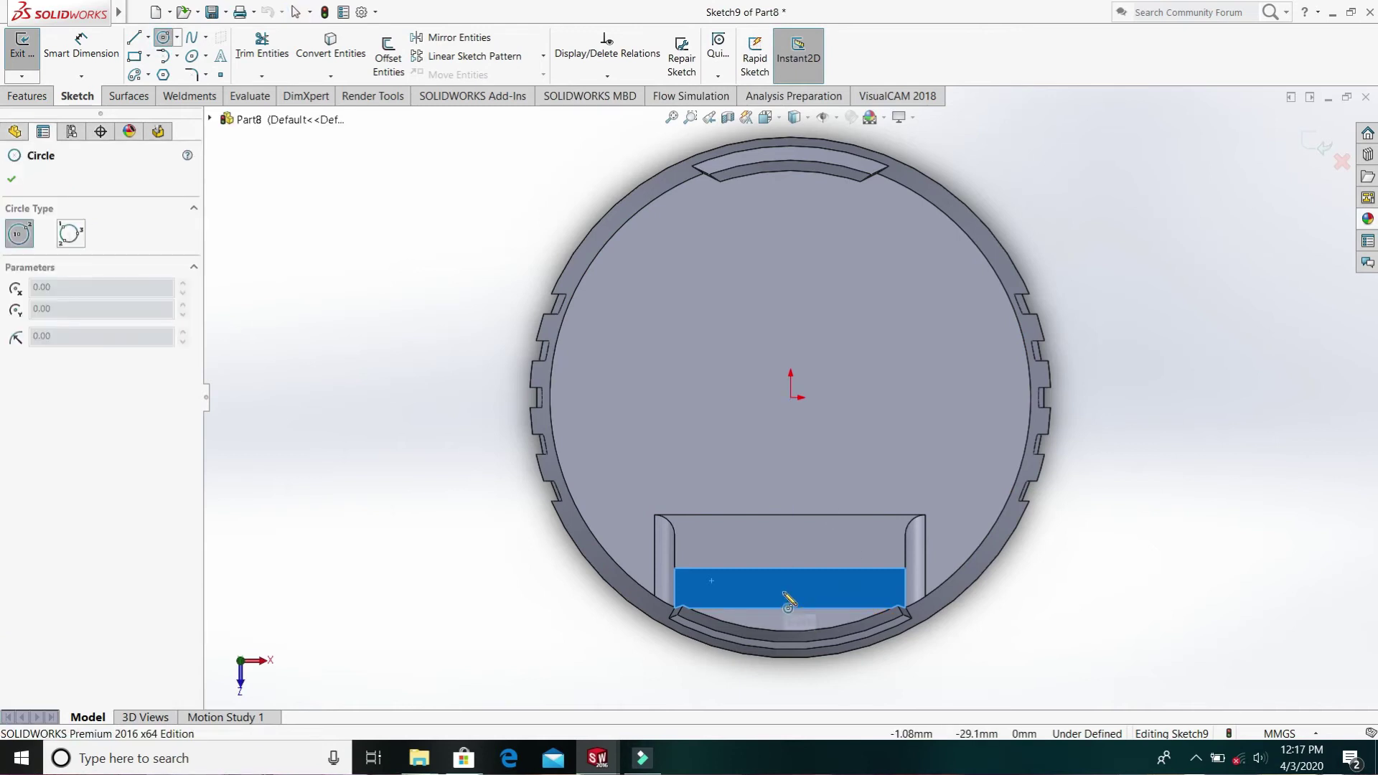
click(790, 585)
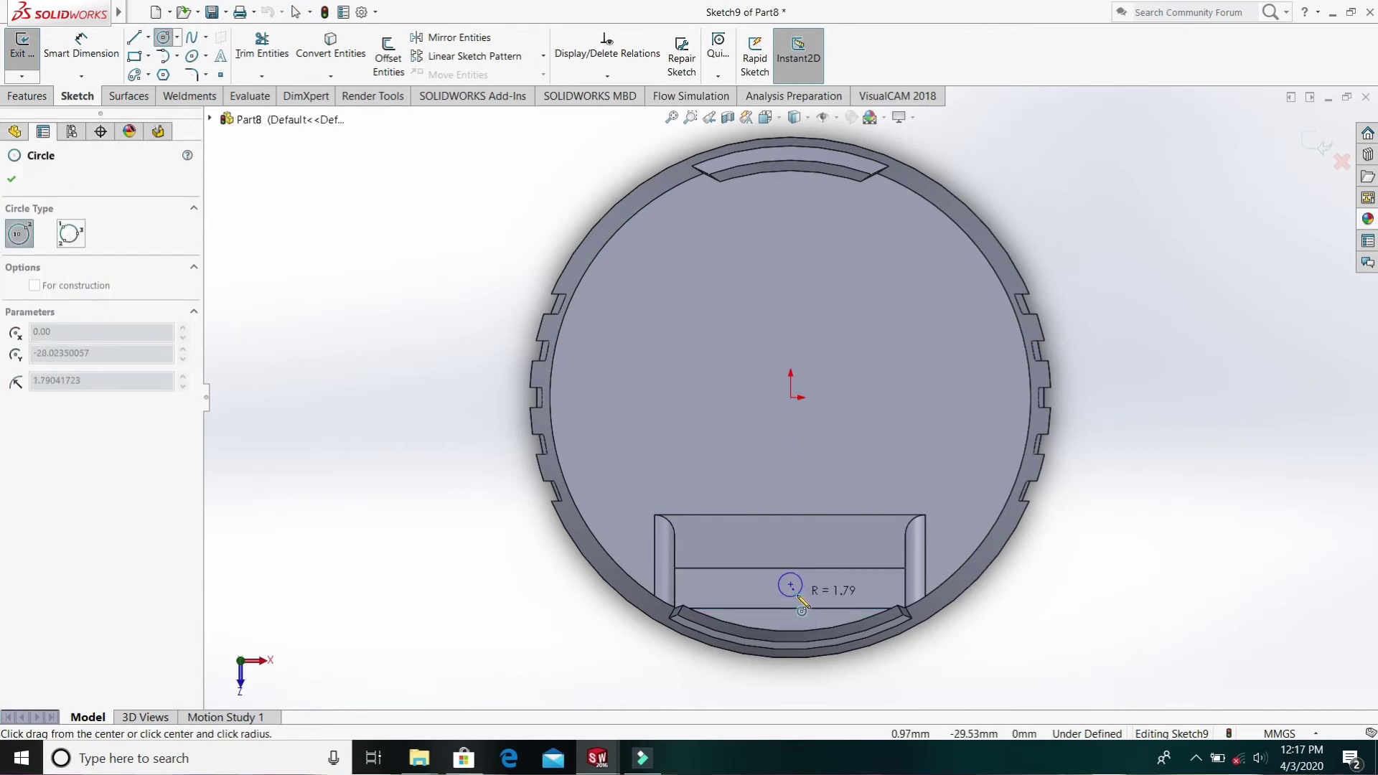
click(800, 594)
key(Escape)
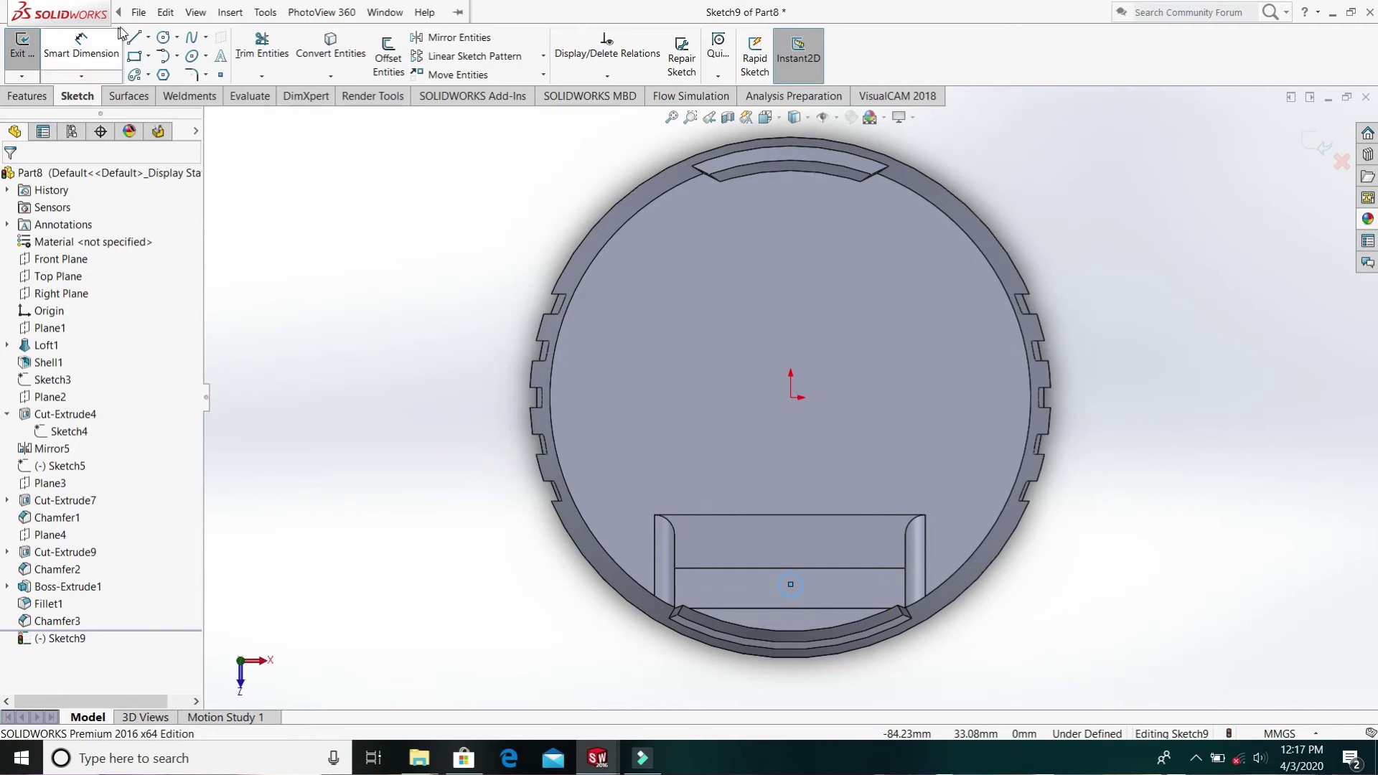
- Draw a vertical centerline across the tab through the circle
click(149, 38)
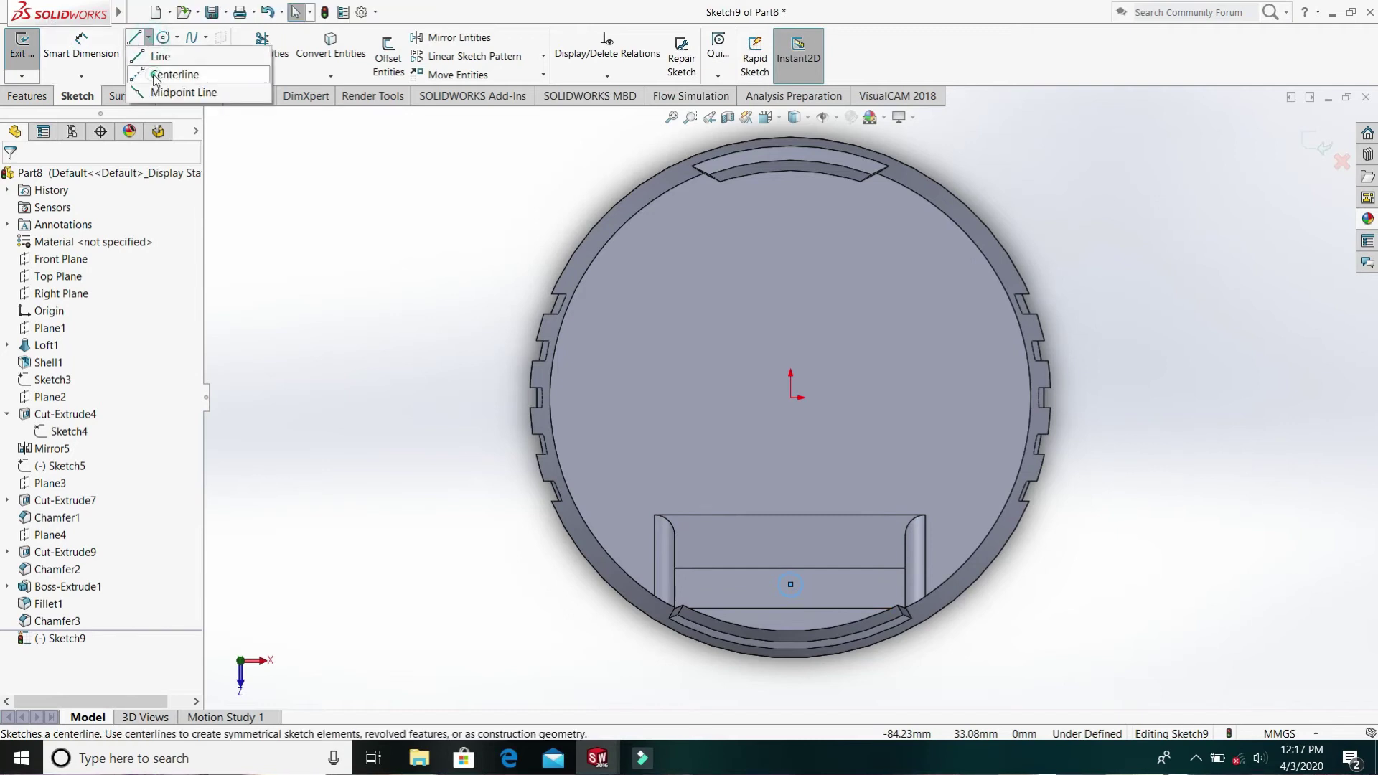
click(789, 568)
click(790, 608)
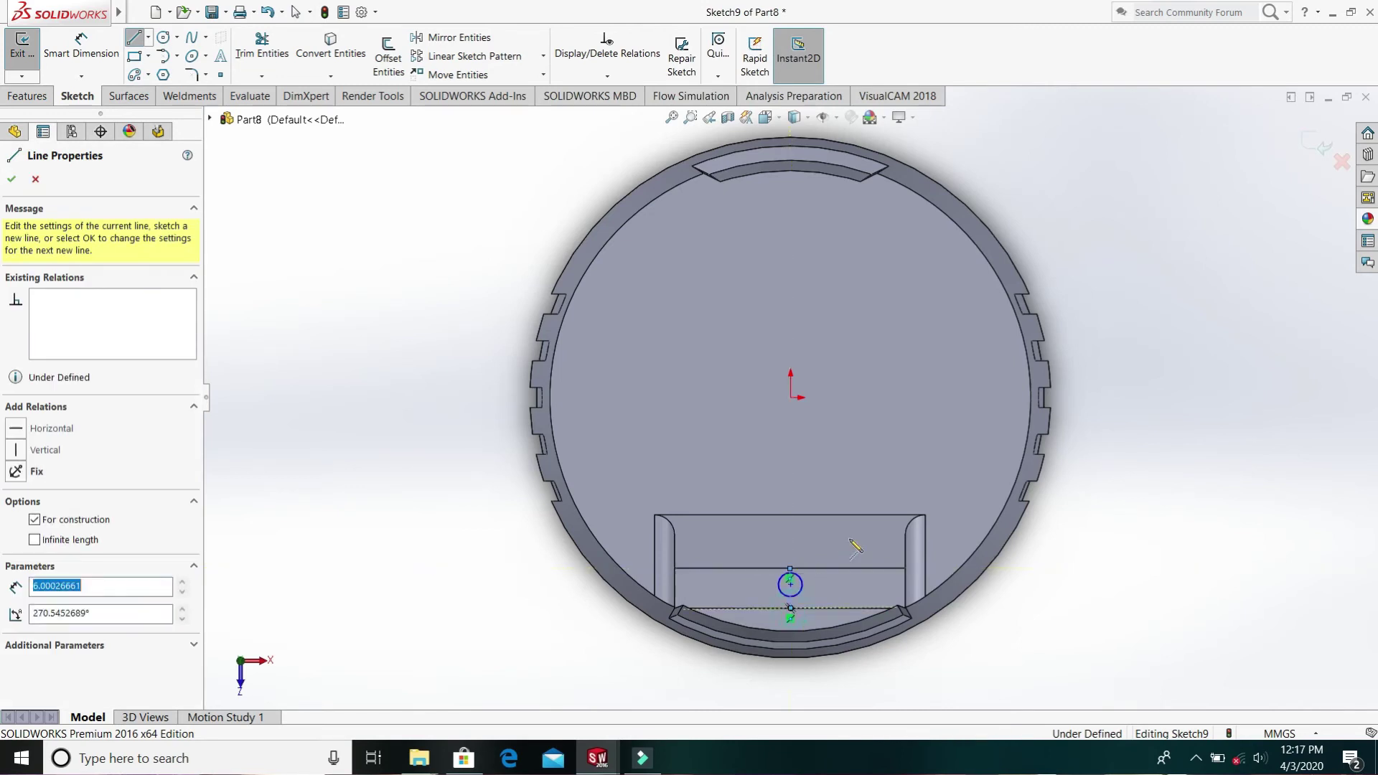
key(Escape)
key(Escape)
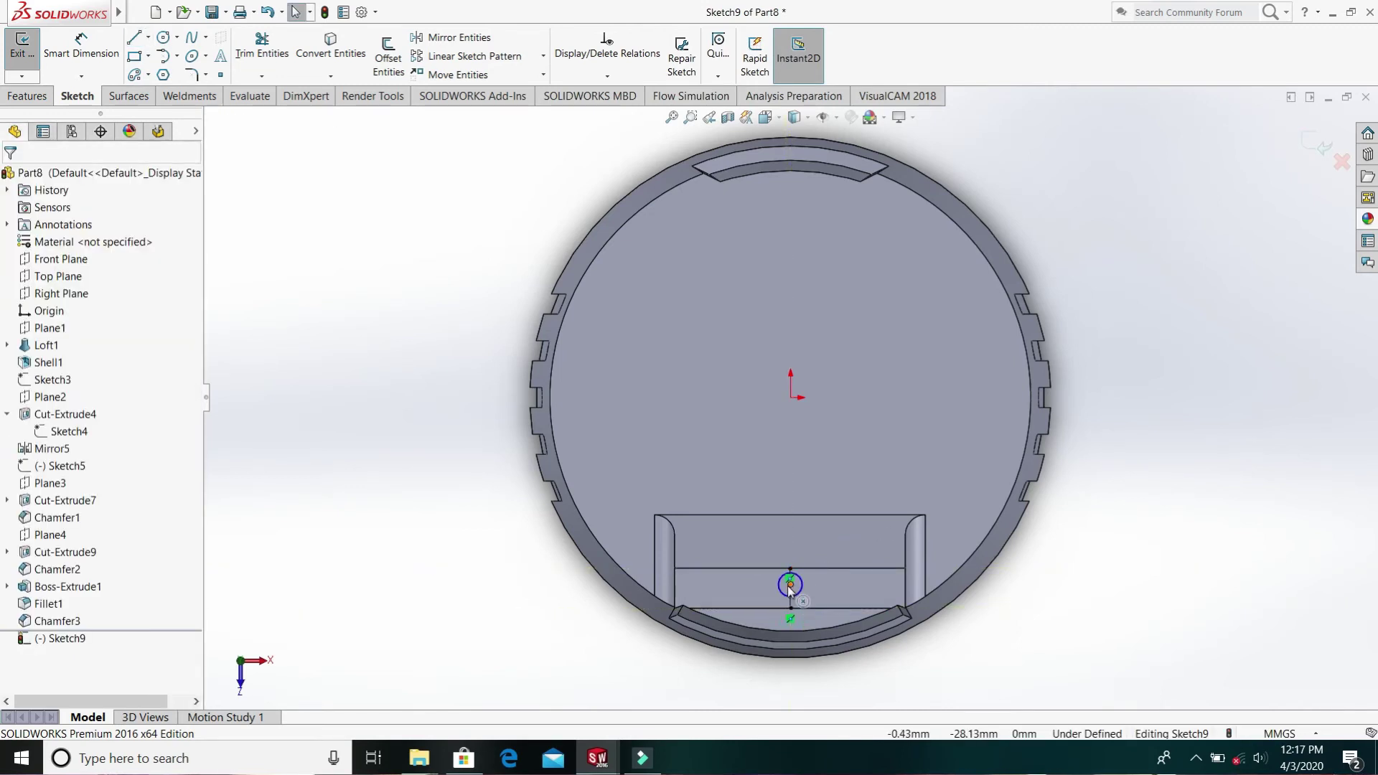
- Add a Midpoint relation between the circle's centre and the centerline
click(789, 584)
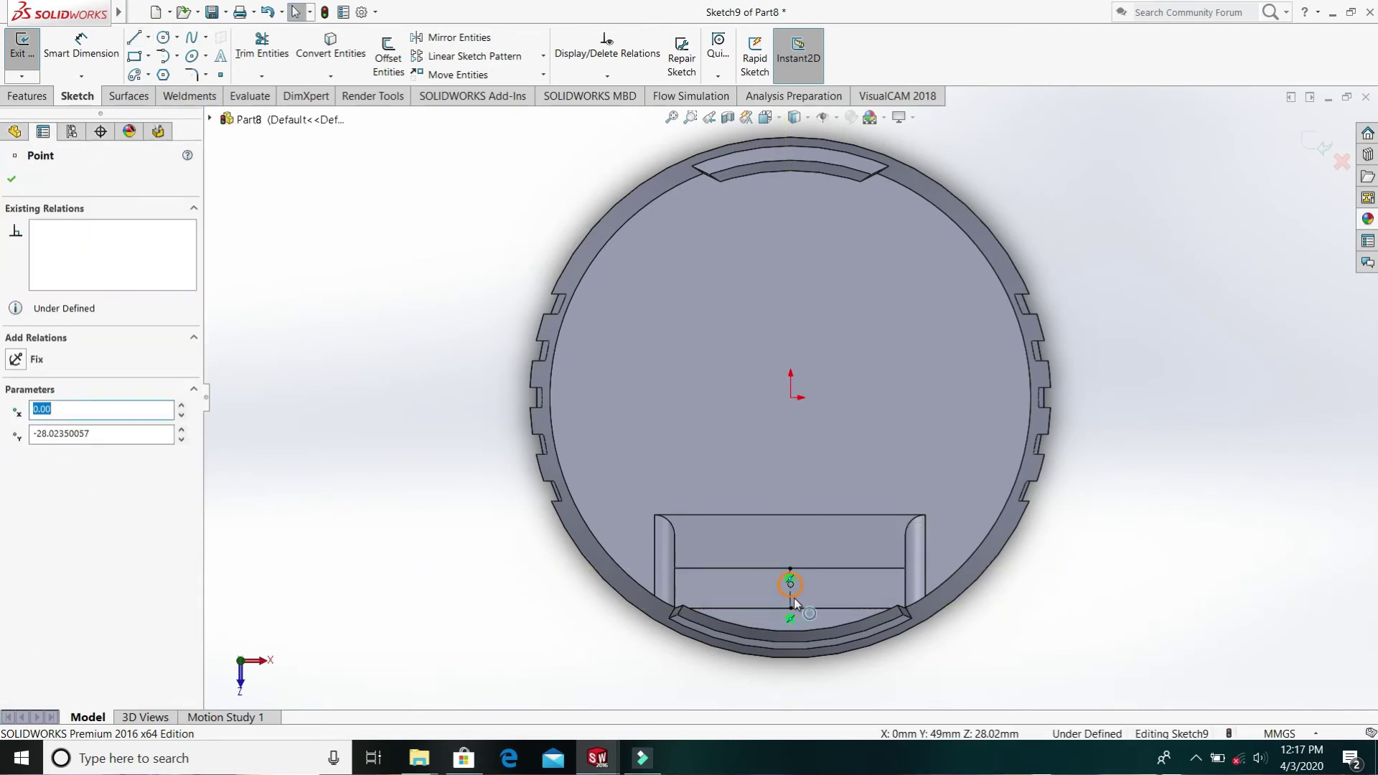
ctrl+click(788, 607)
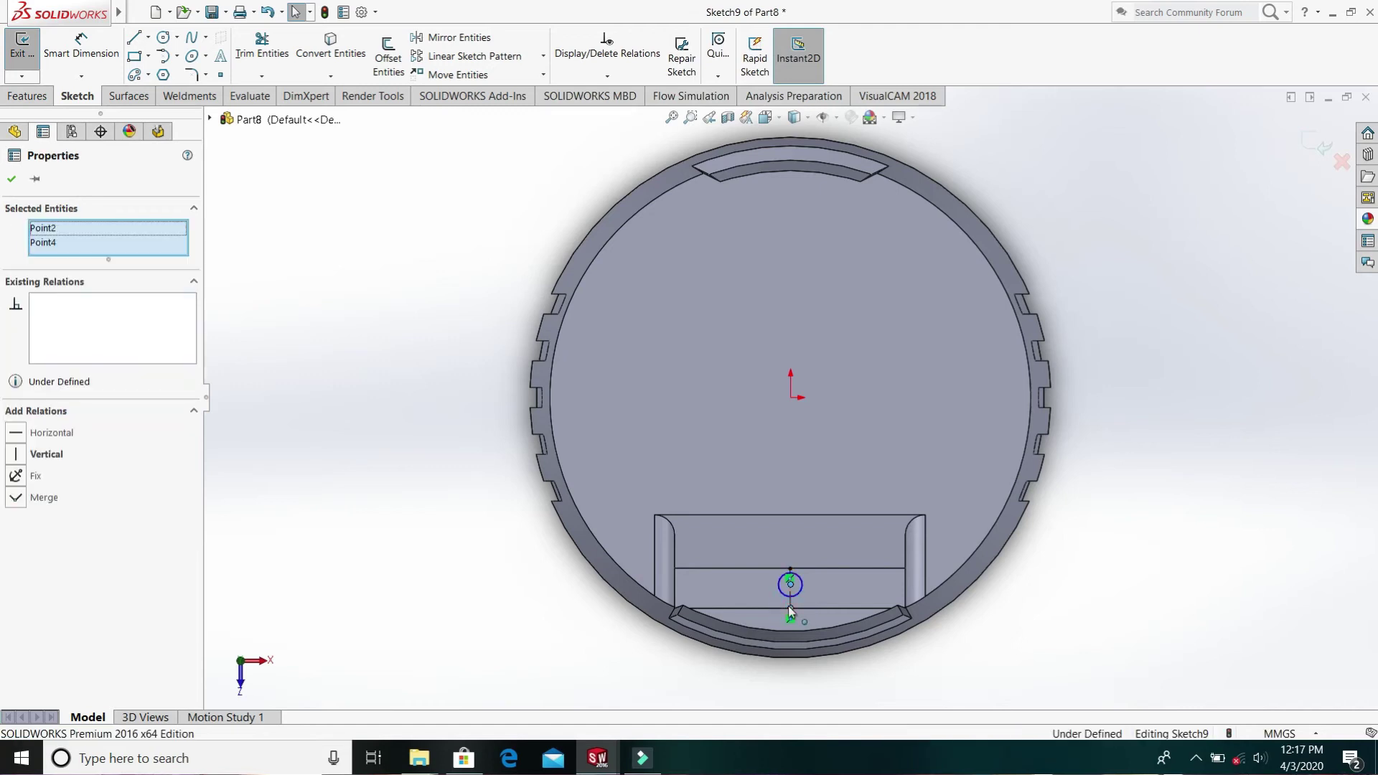
click(468, 575)
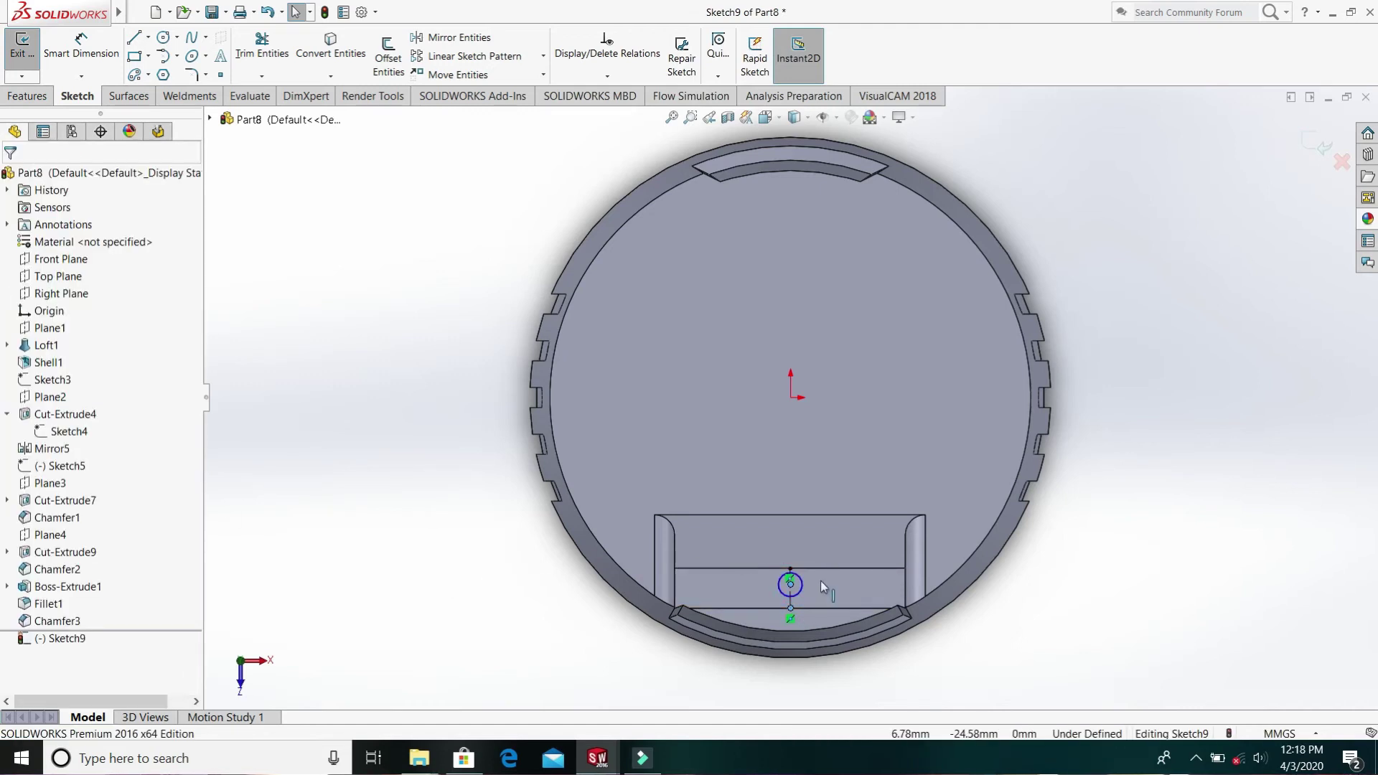
click(789, 585)
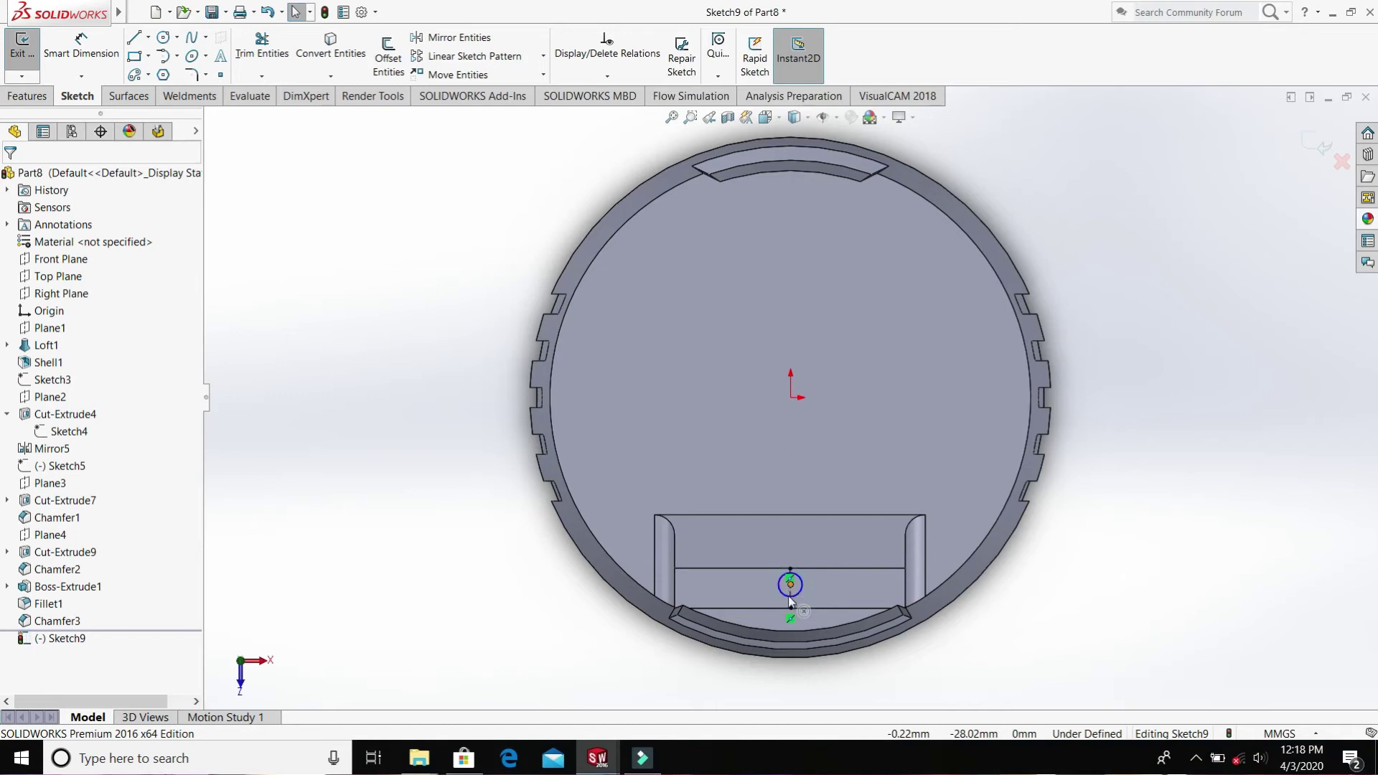
click(789, 605)
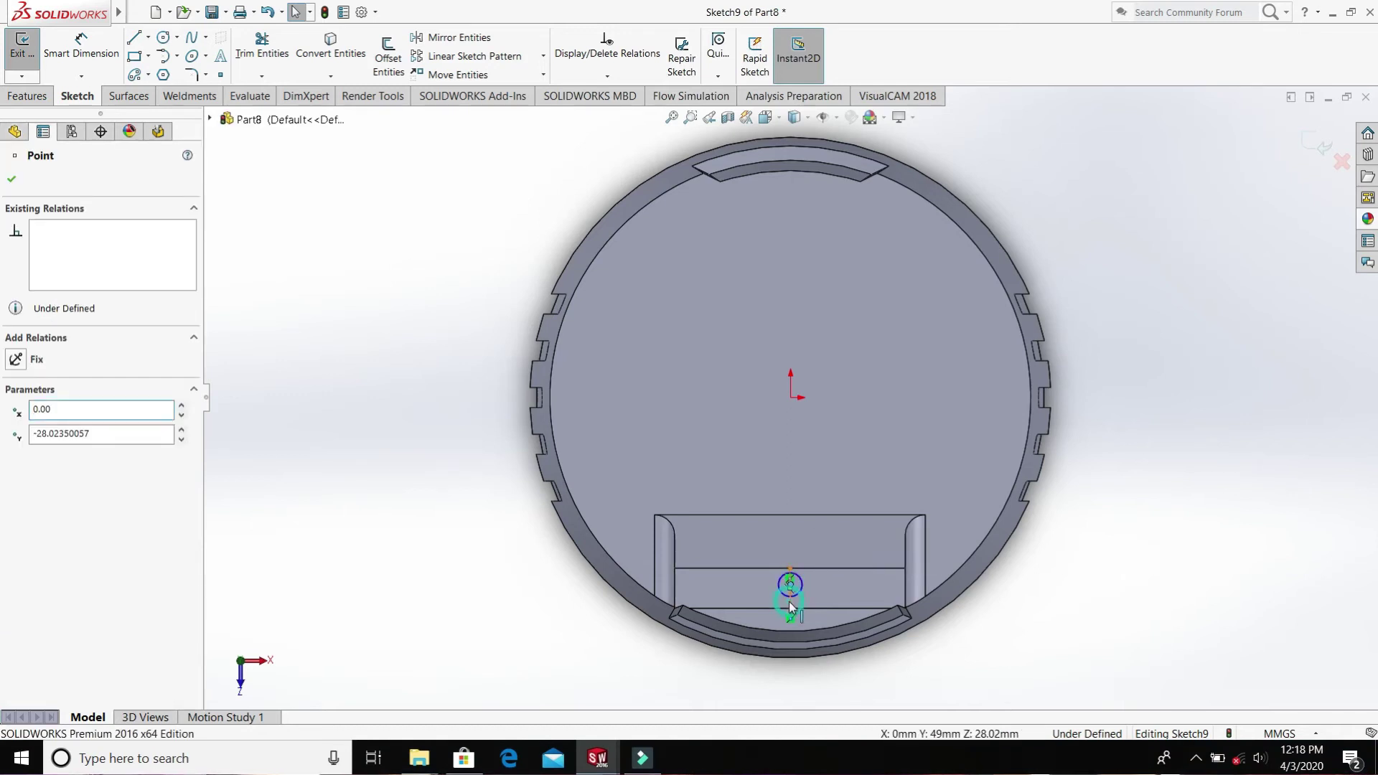
ctrl+click(789, 601)
click(40, 432)
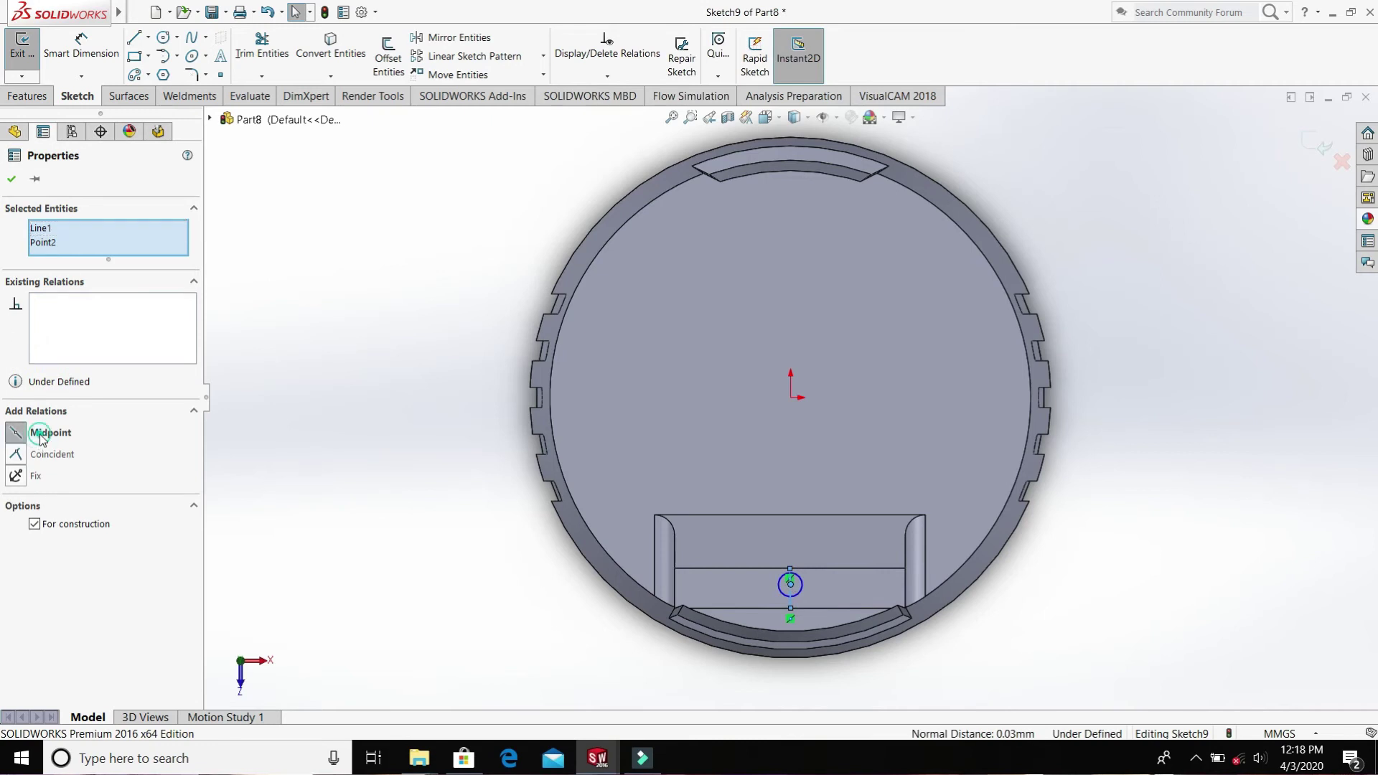
click(916, 411)
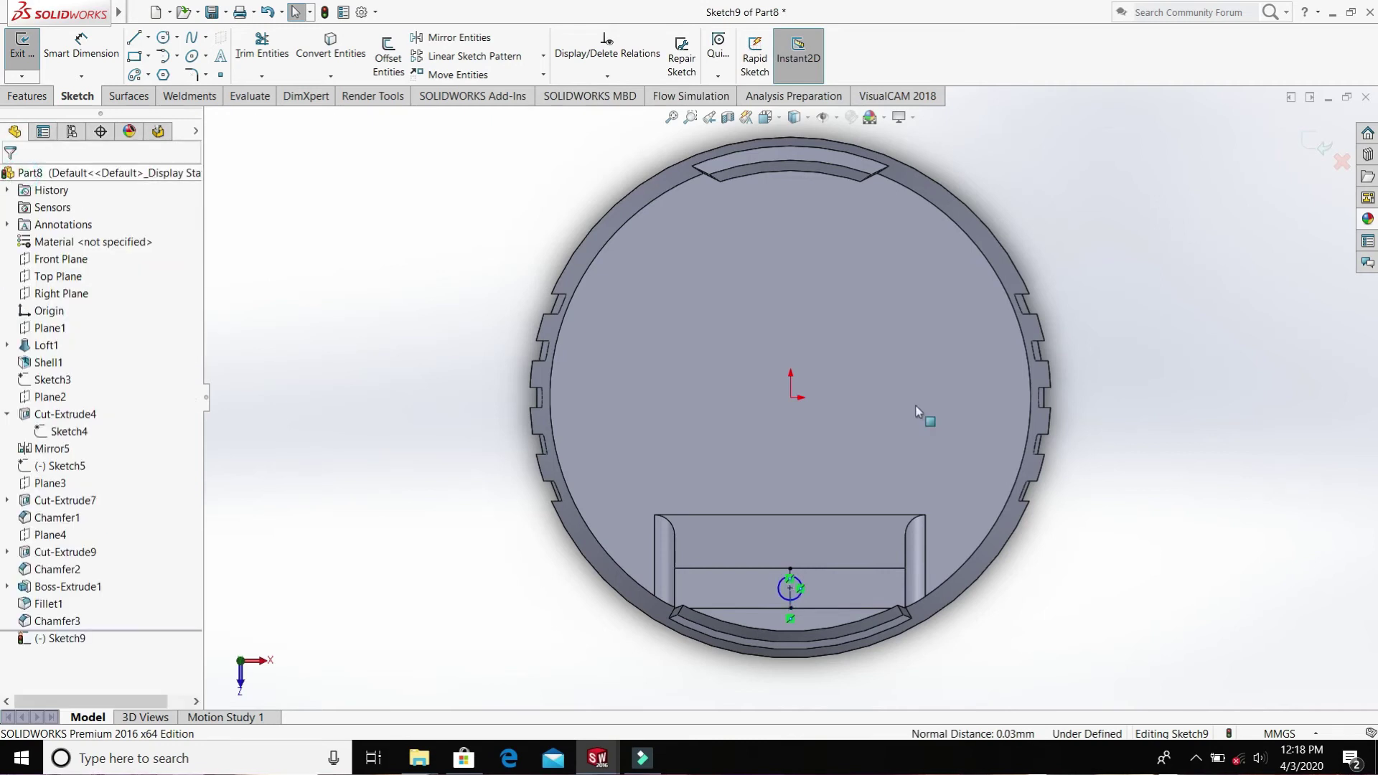
- Dimension the circle's diameter to 4 mm
click(81, 50)
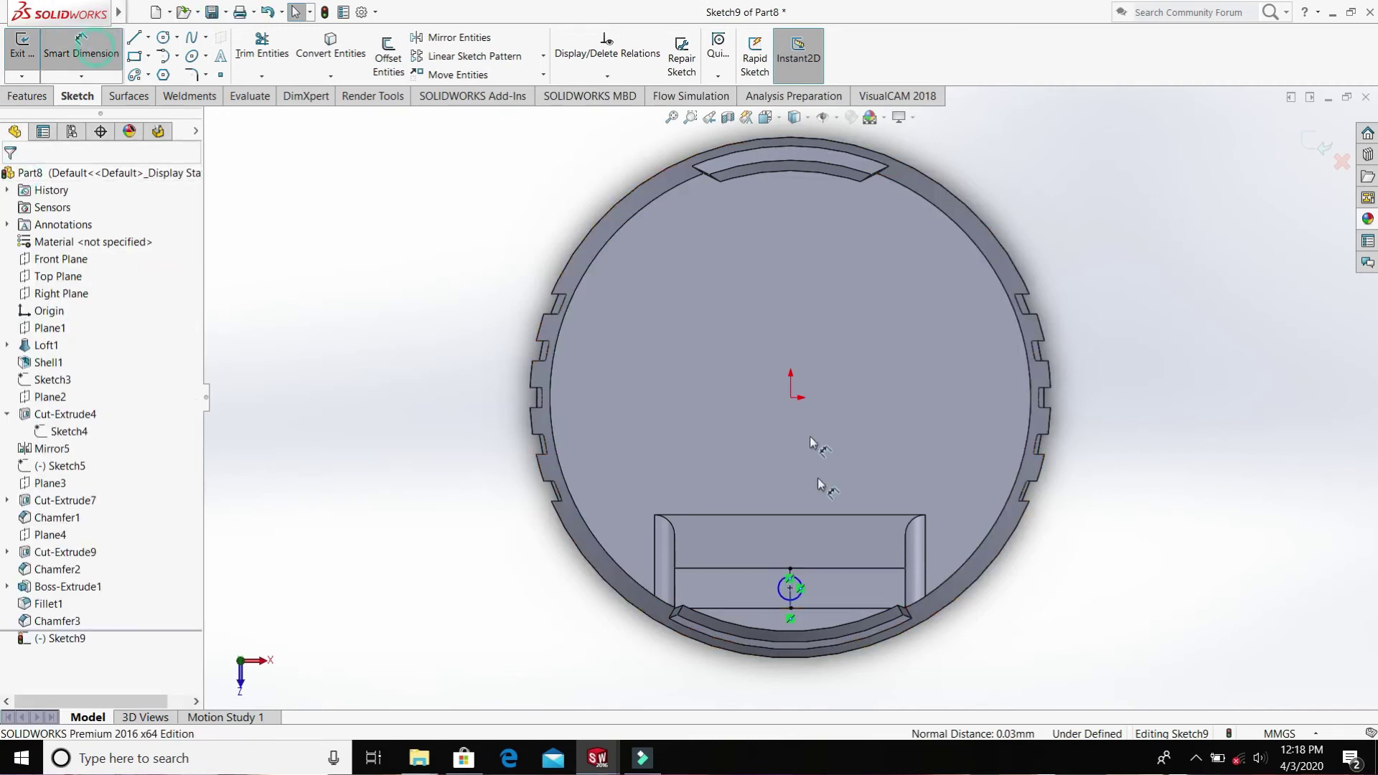
click(801, 600)
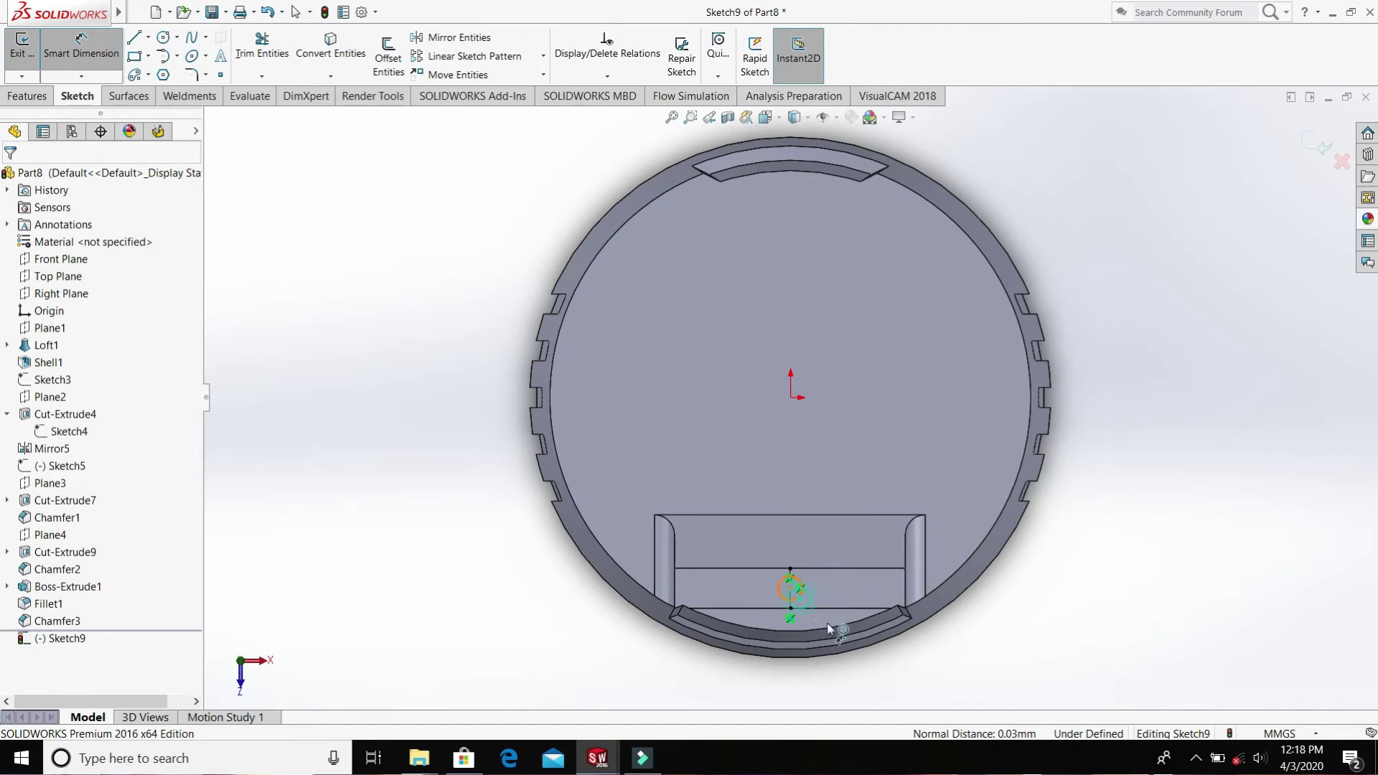
click(927, 672)
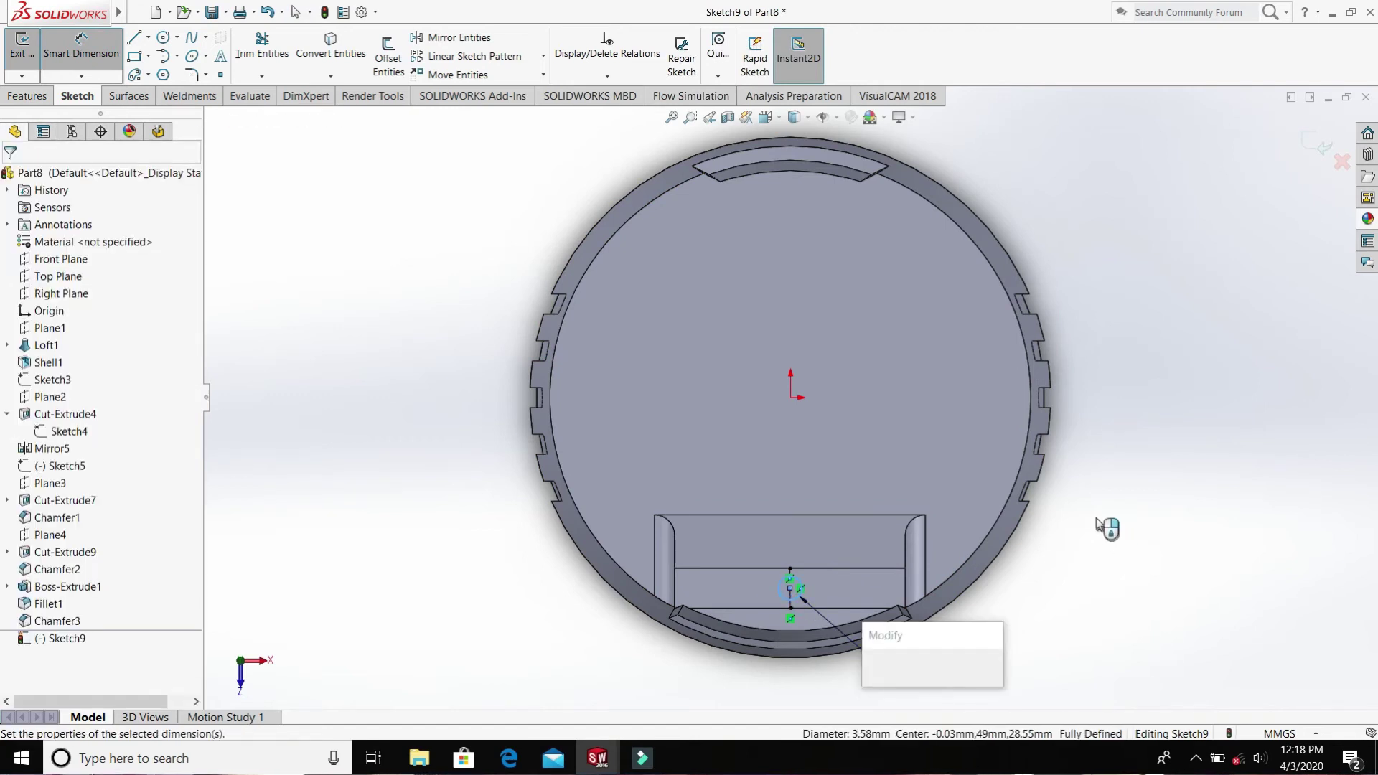
text(4)
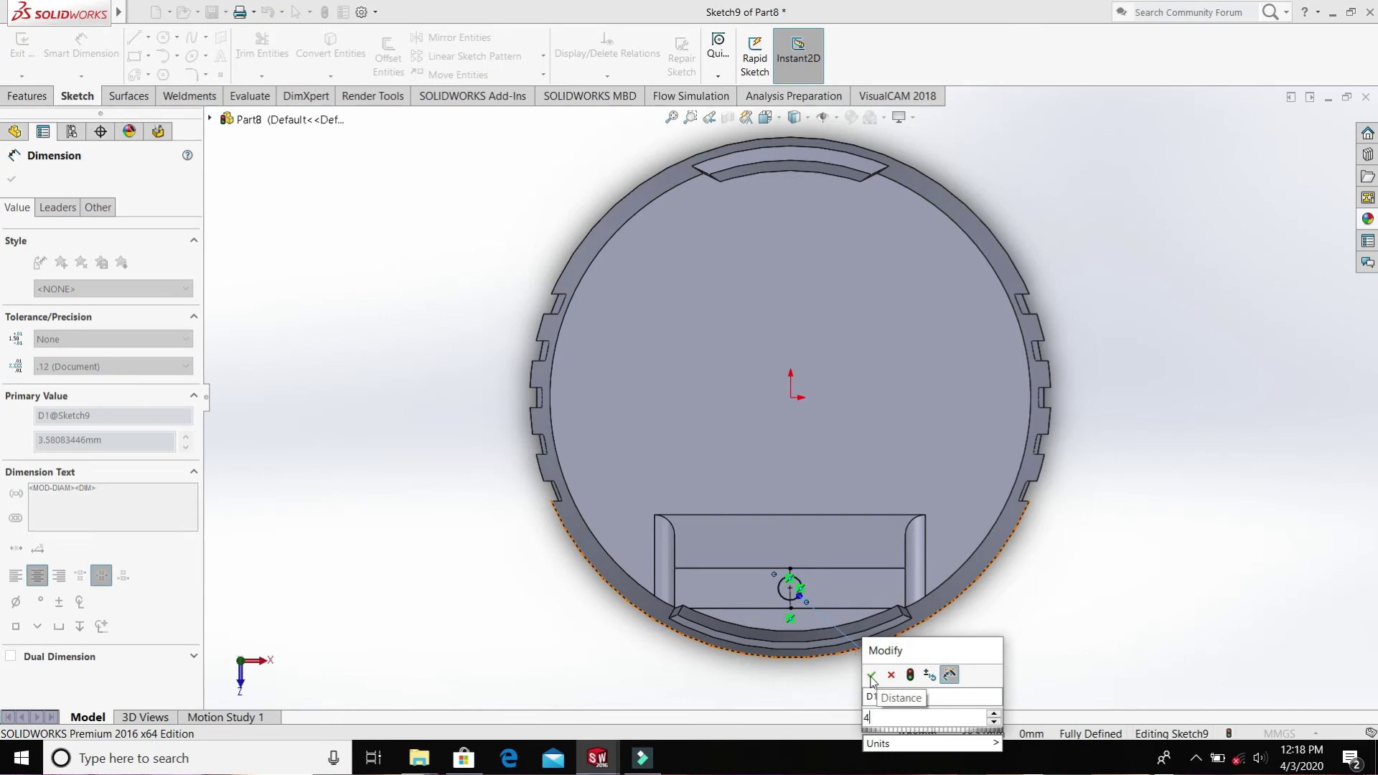
click(872, 675)
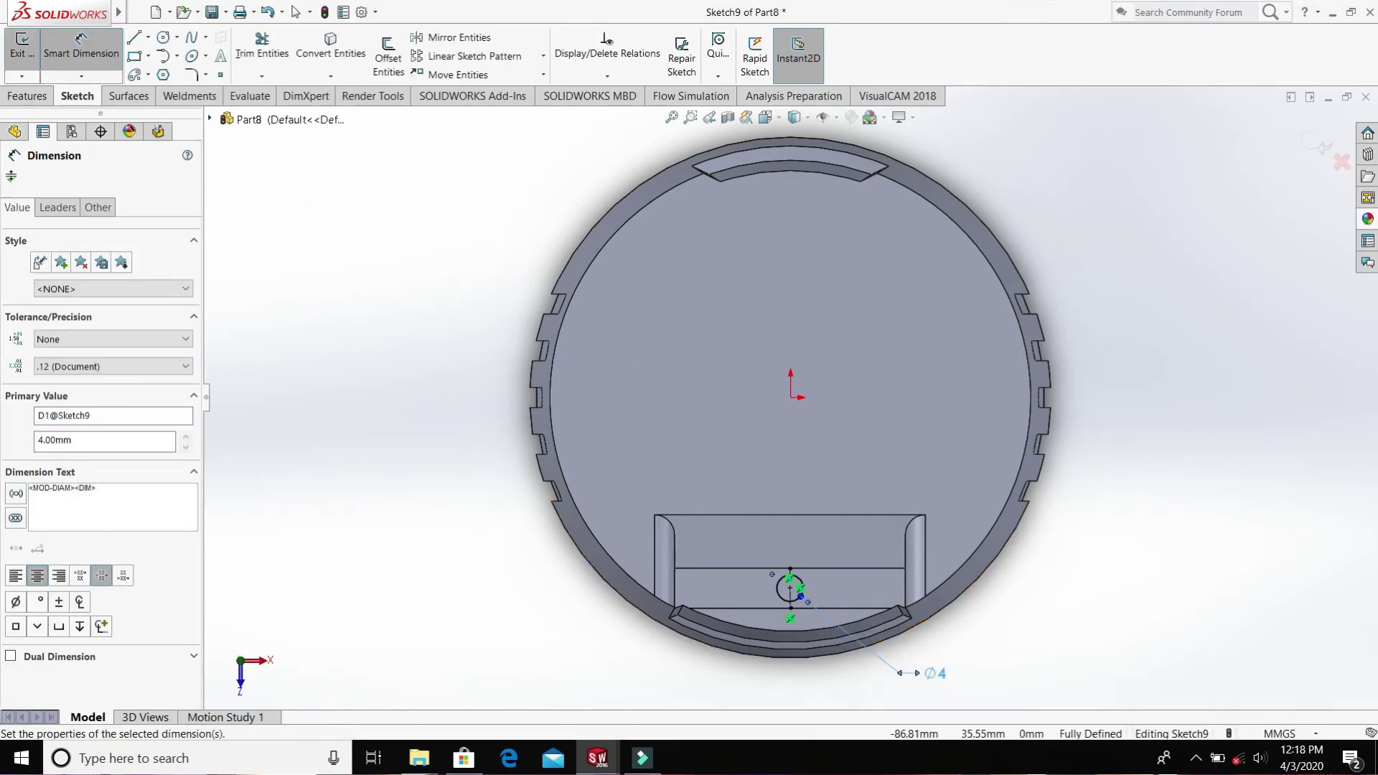
key(Escape)
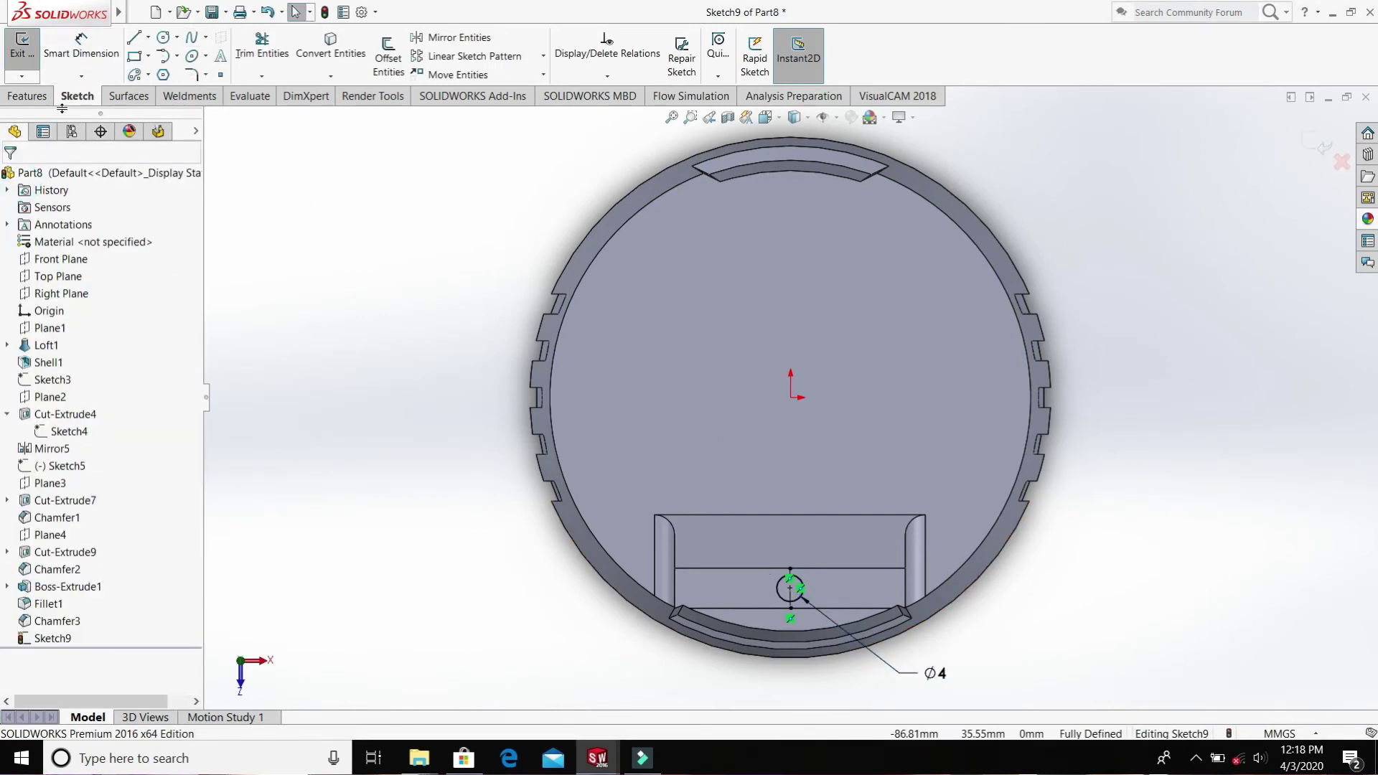
- Extrude-cut the Ø4 mm circle Blind 8 mm deep, creating Cut-Extrude10
click(51, 97)
click(251, 54)
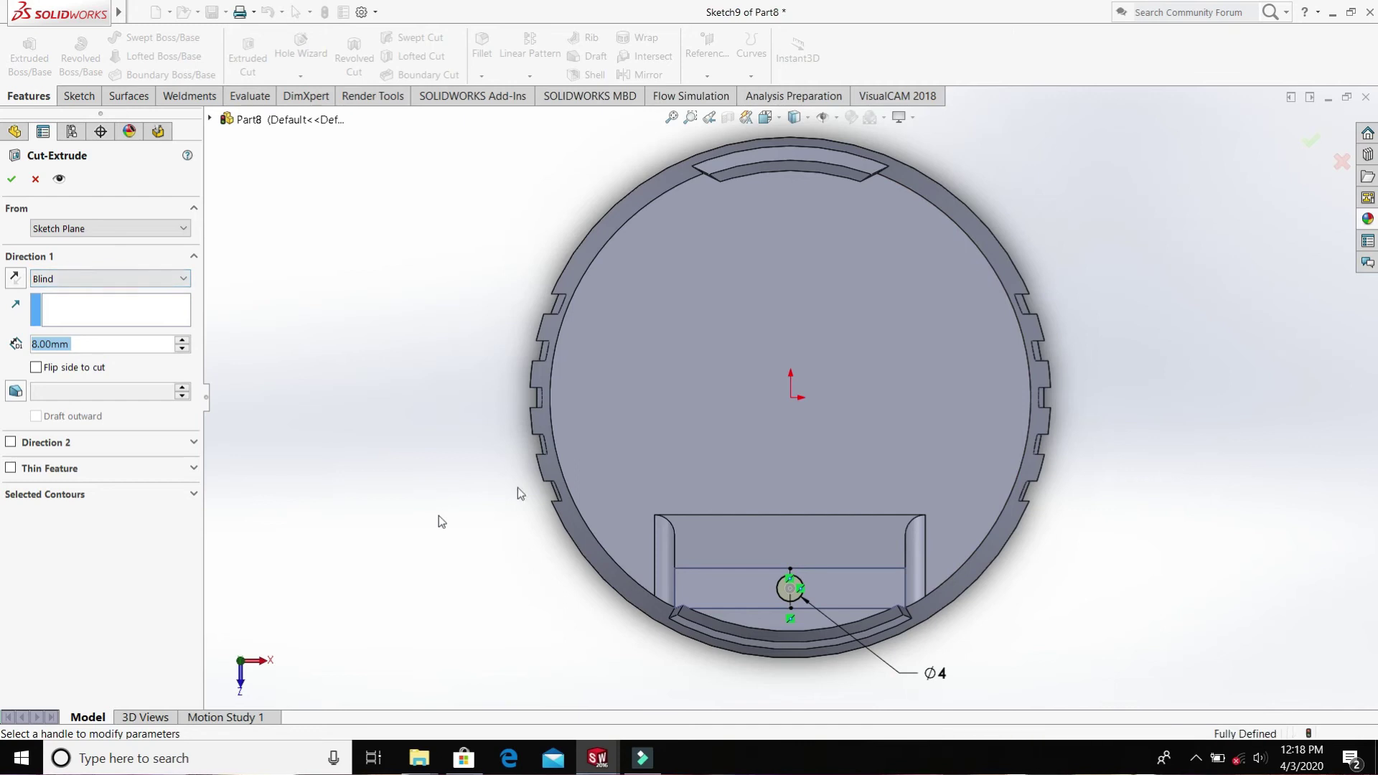
middle_drag(442, 522, 713, 514)
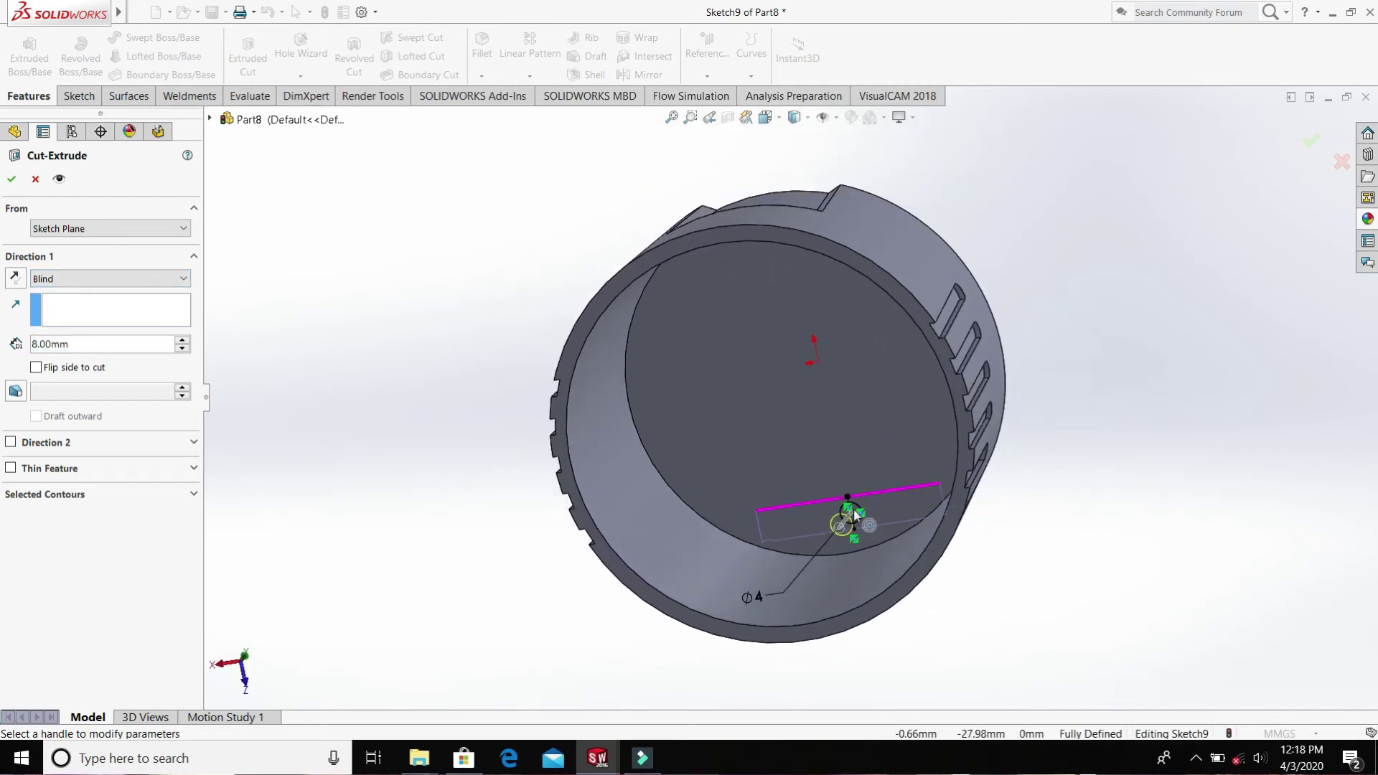
click(5, 181)
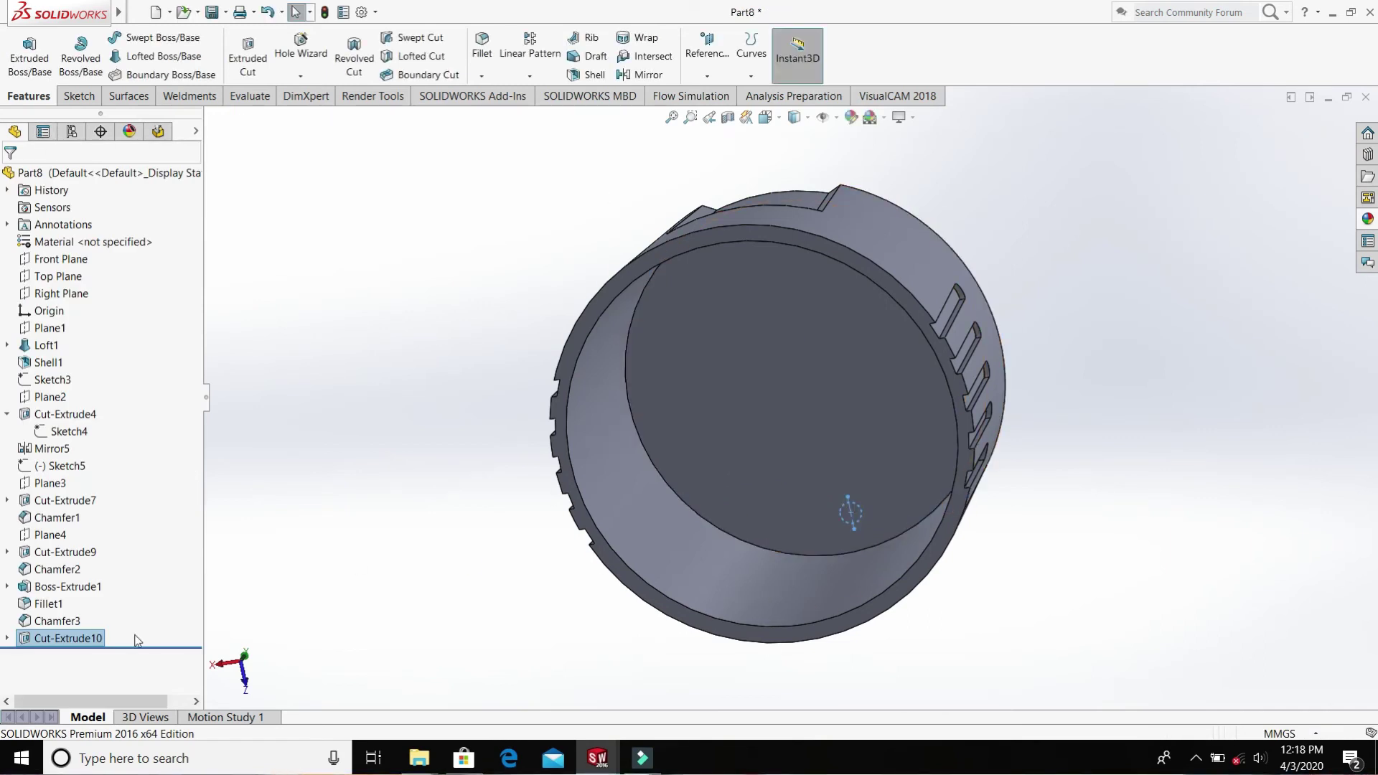
- Change Cut-Extrude10's end condition to Up To Surface at the inner circular face
right_click(92, 638)
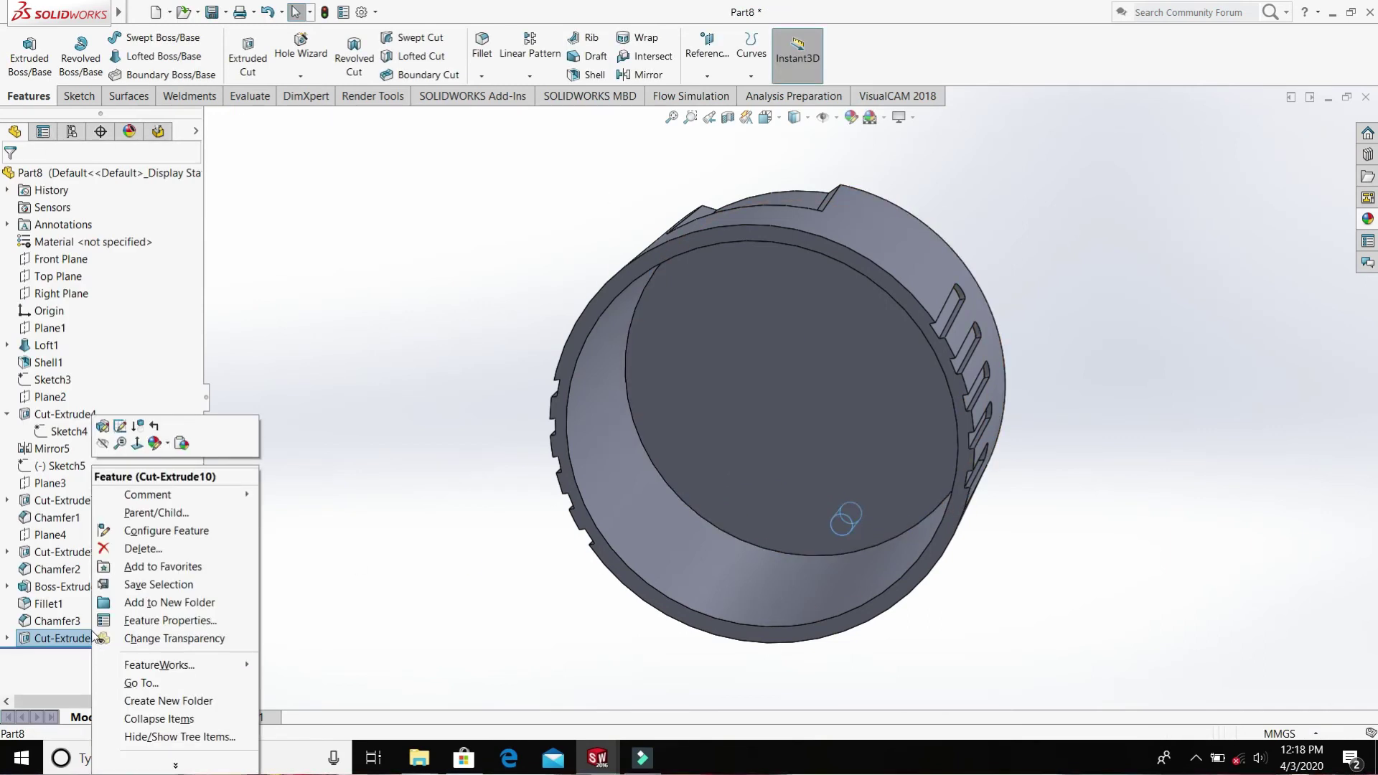
click(104, 425)
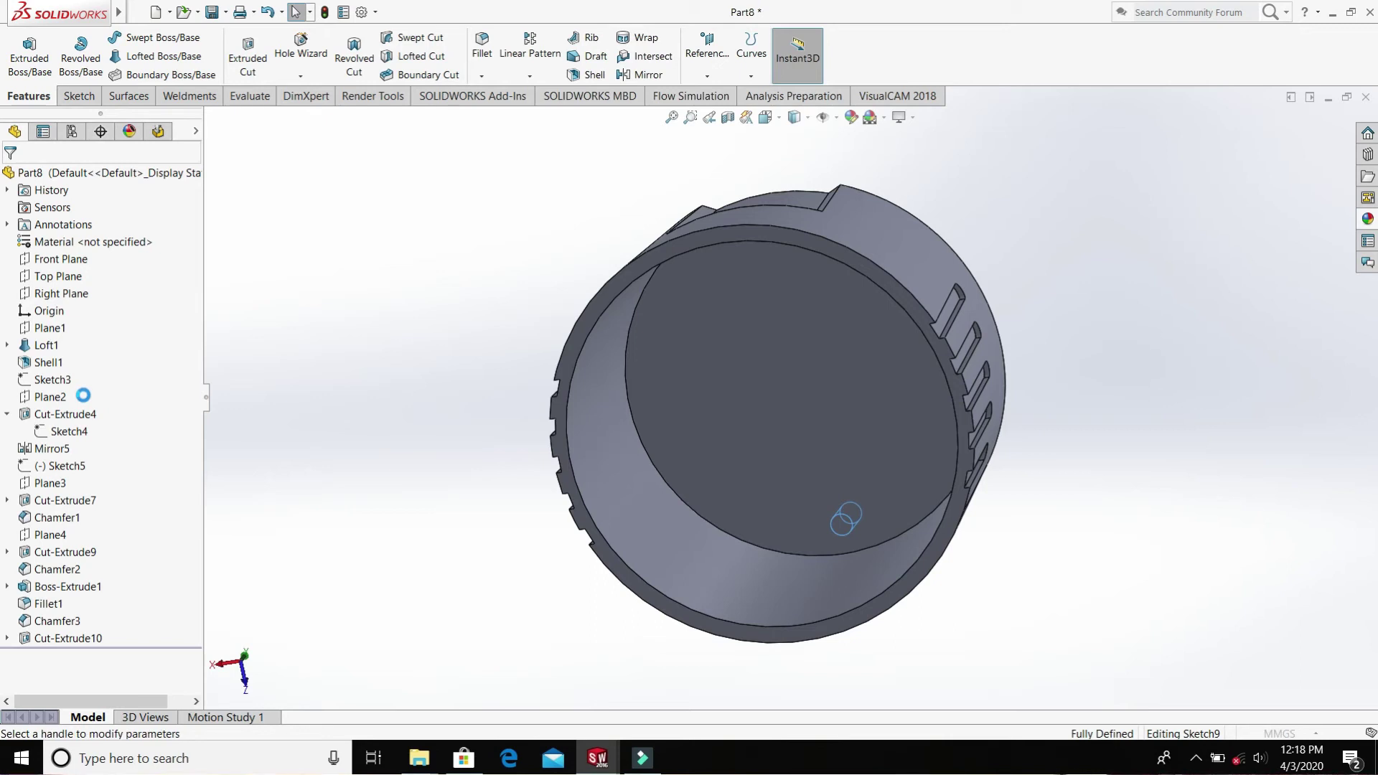
click(108, 279)
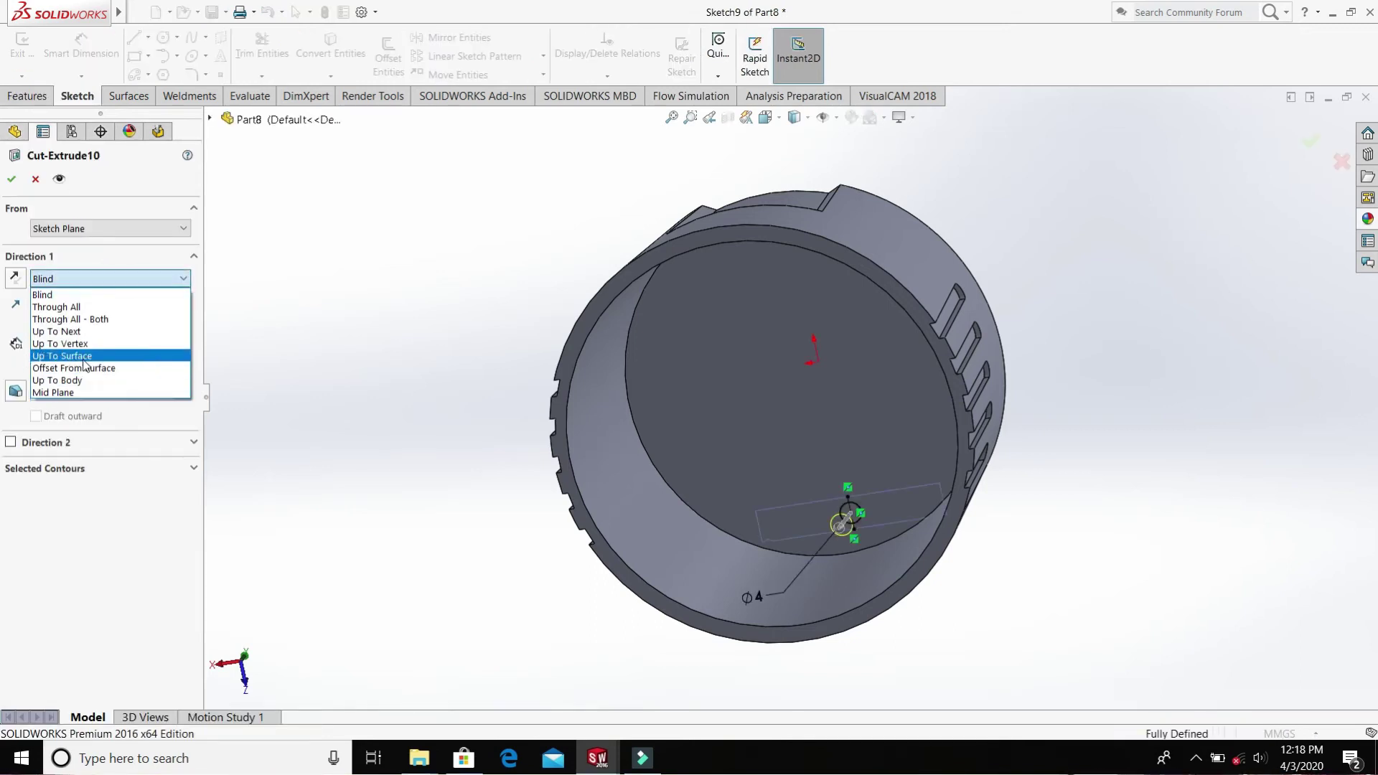
click(83, 356)
click(796, 401)
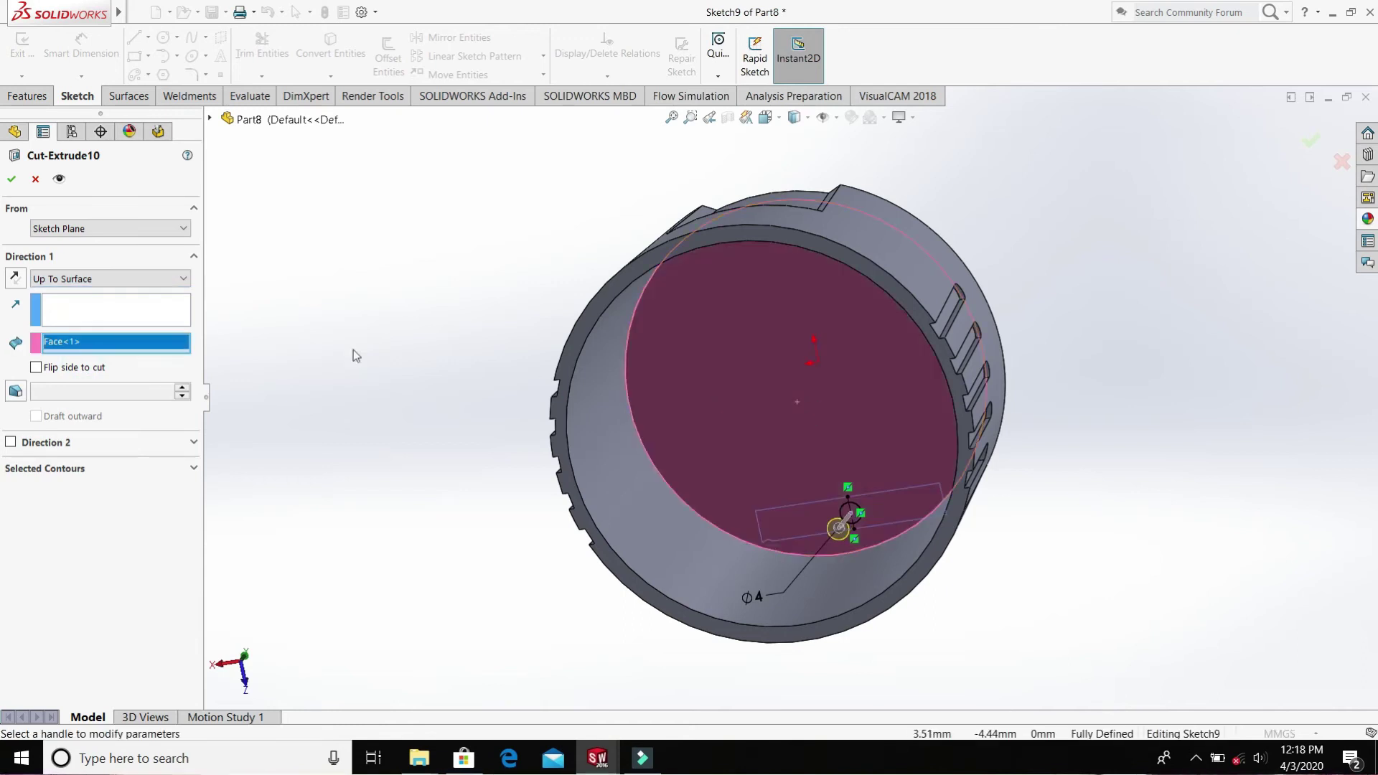
click(11, 180)
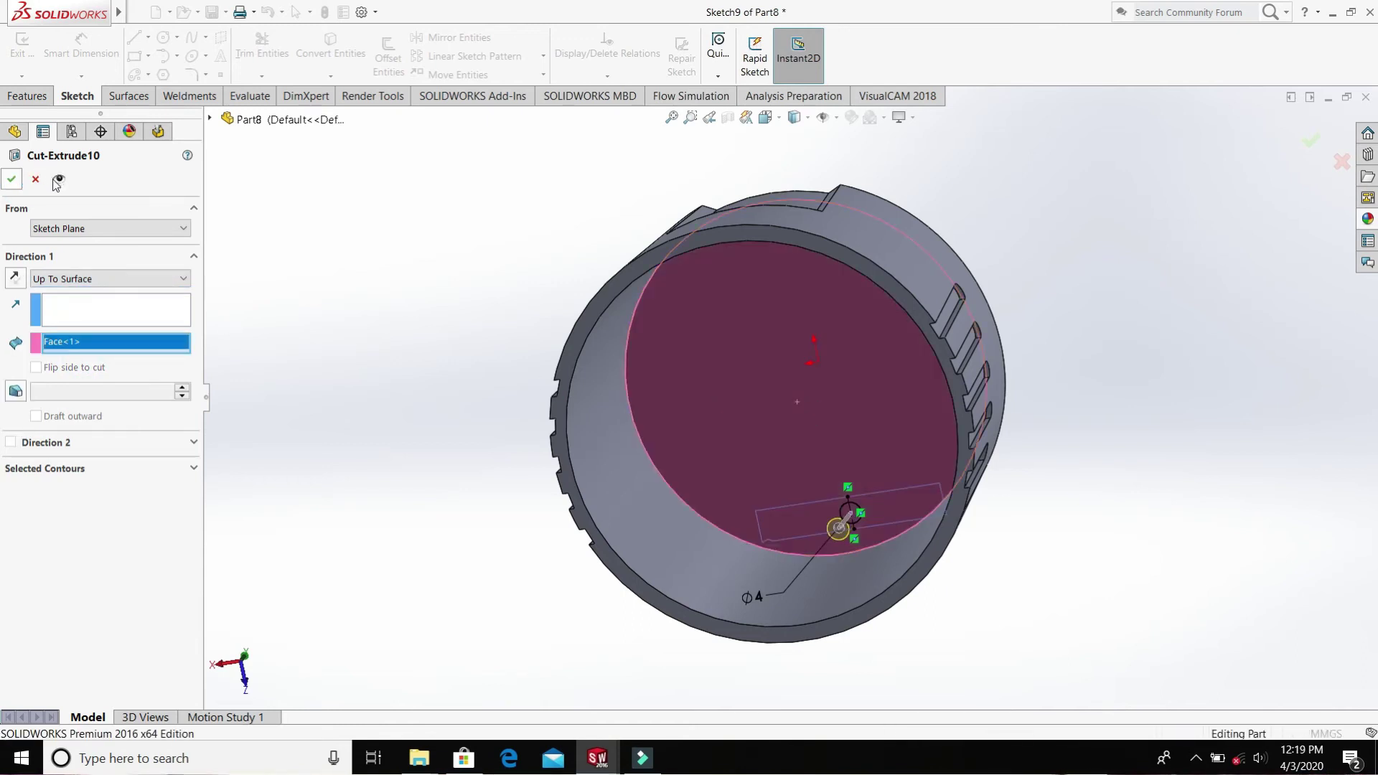
middle_drag(1128, 482, 859, 489)
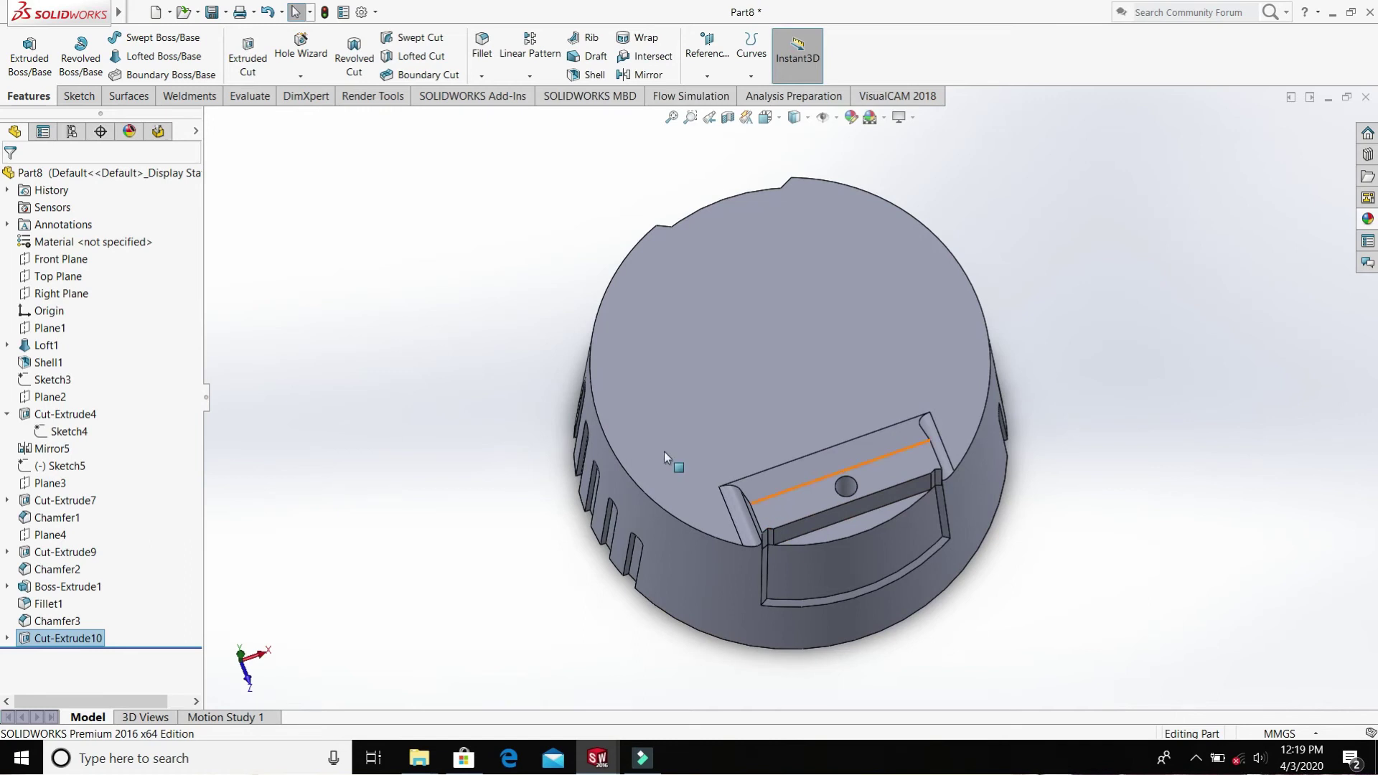
- Start a new sketch on the Boss-Extrude1 slot face, viewed Normal To
click(793, 498)
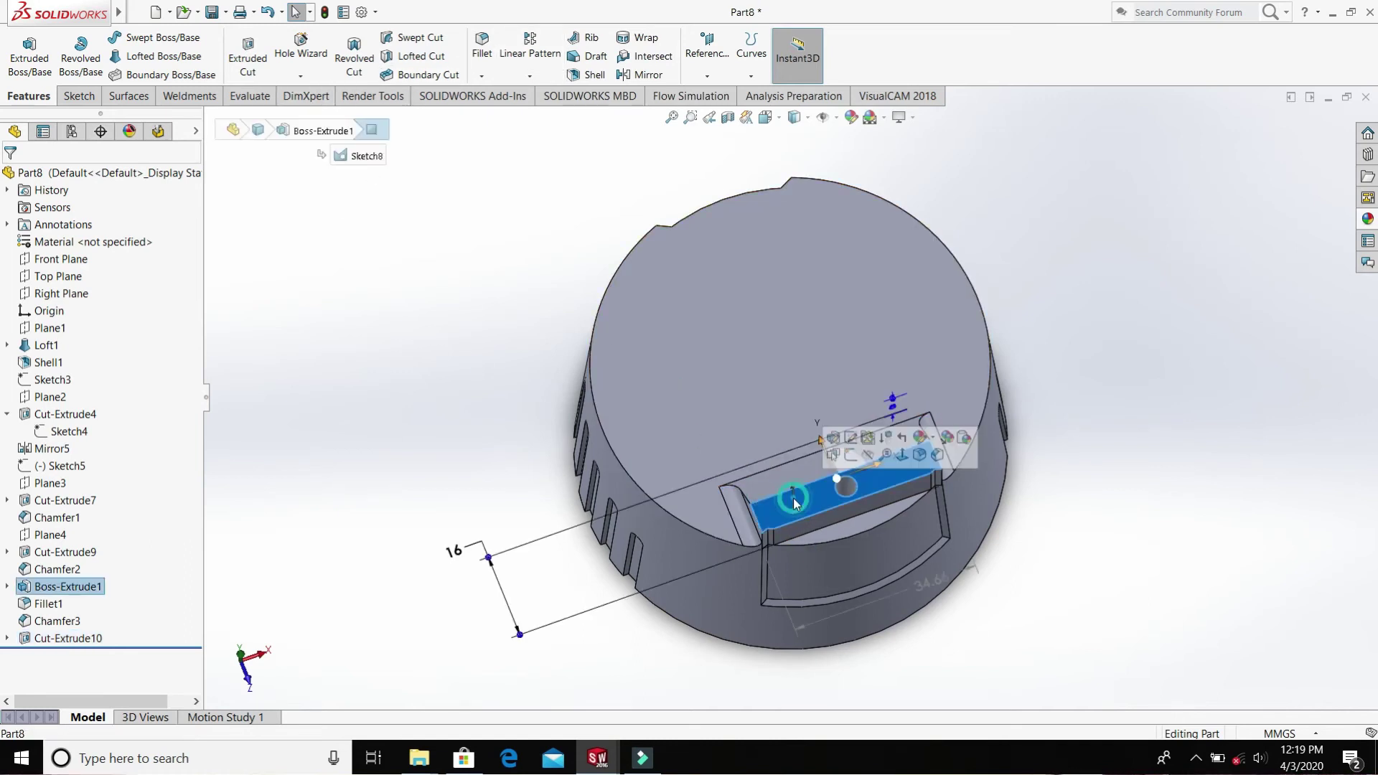
click(851, 454)
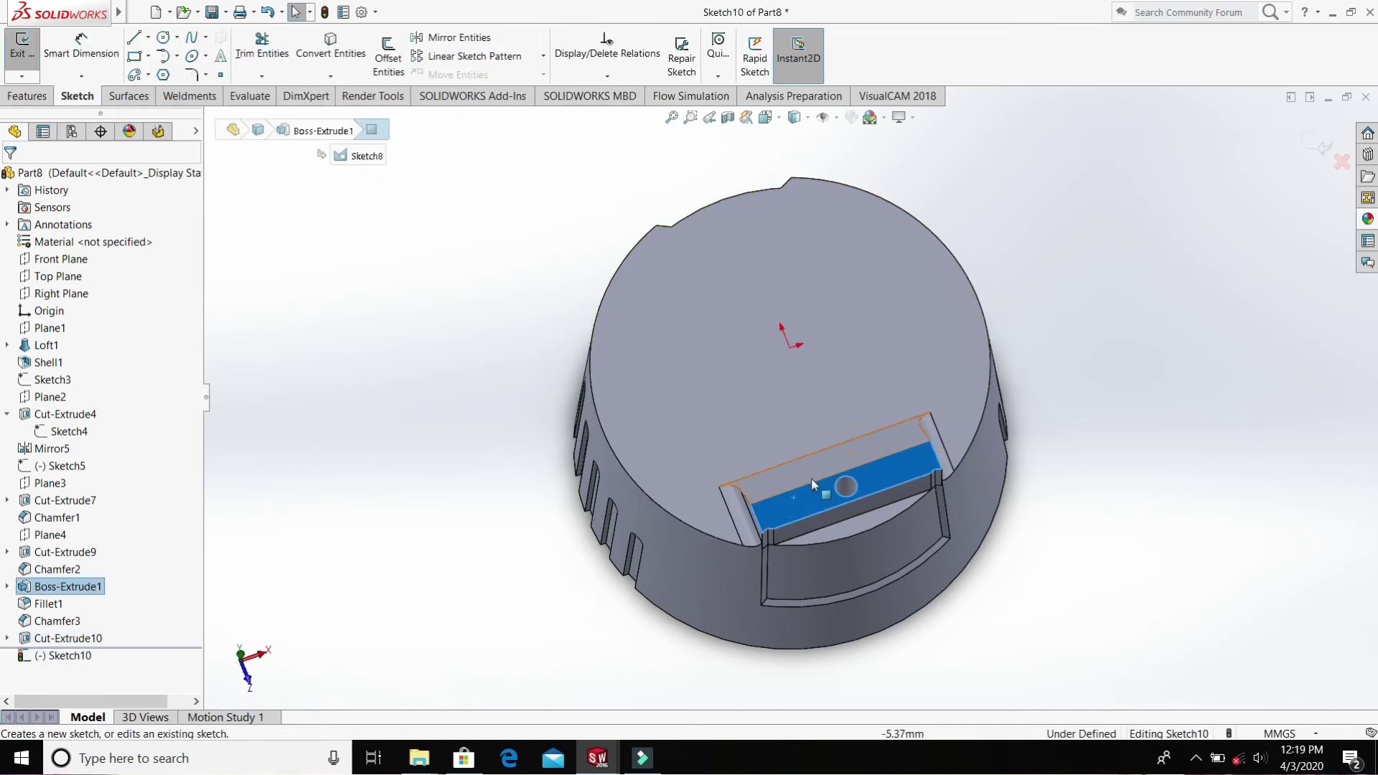
key(space)
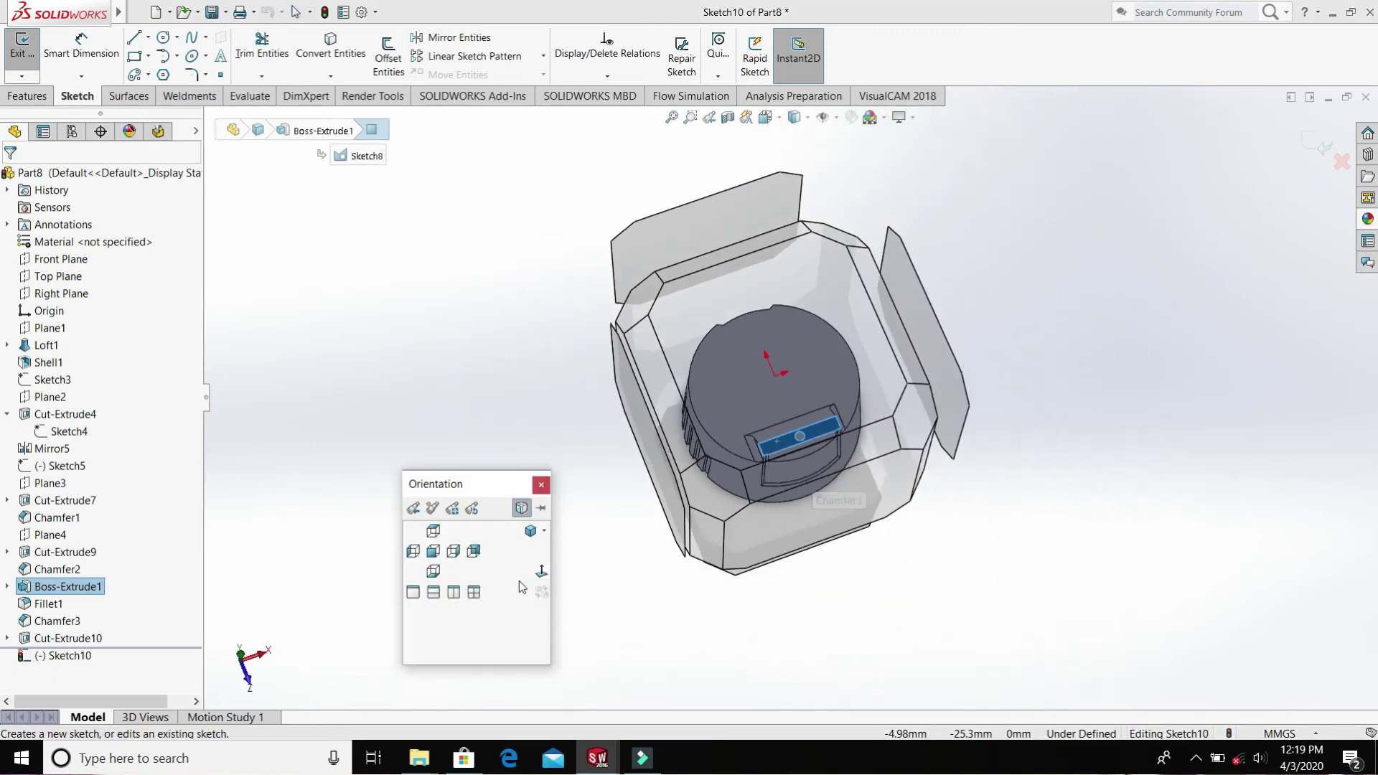
click(540, 571)
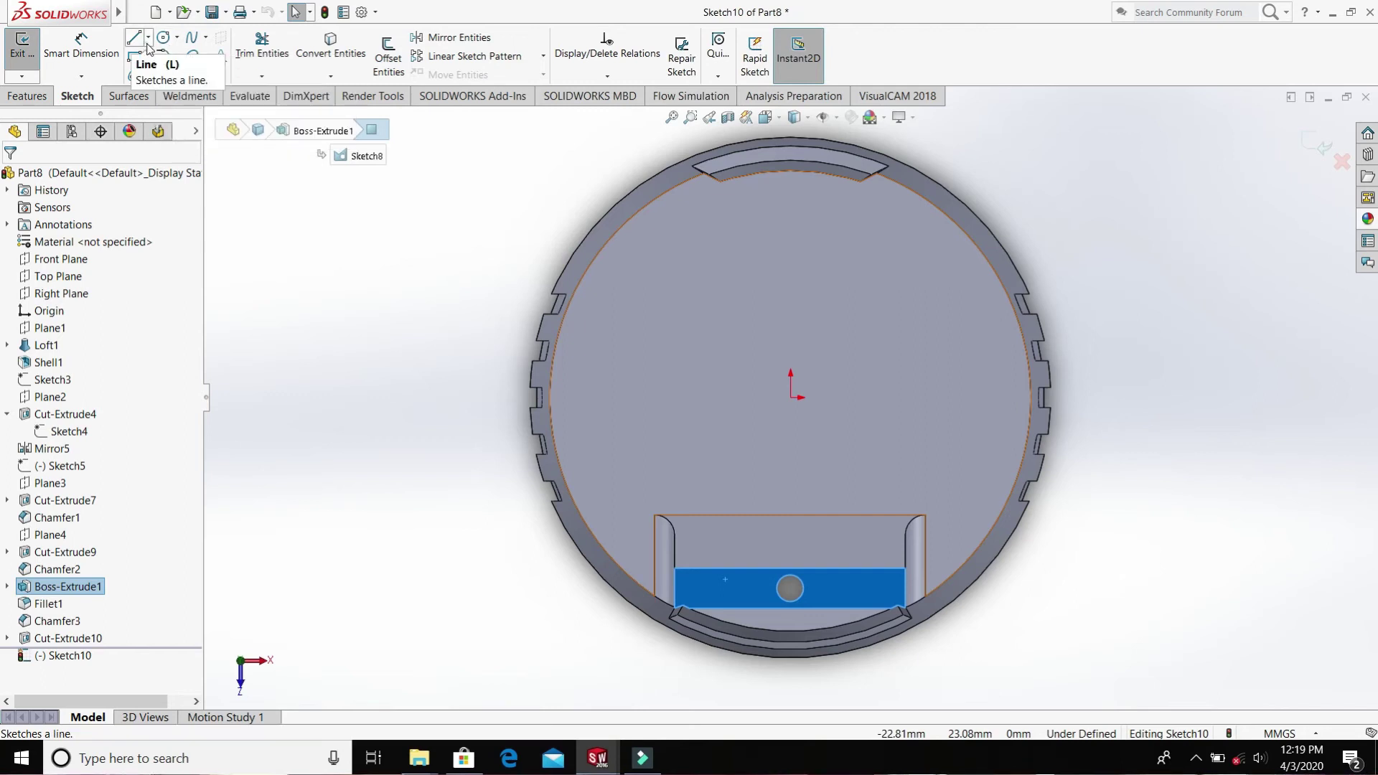
- Draw a short vertical line near the slot's left end
click(147, 37)
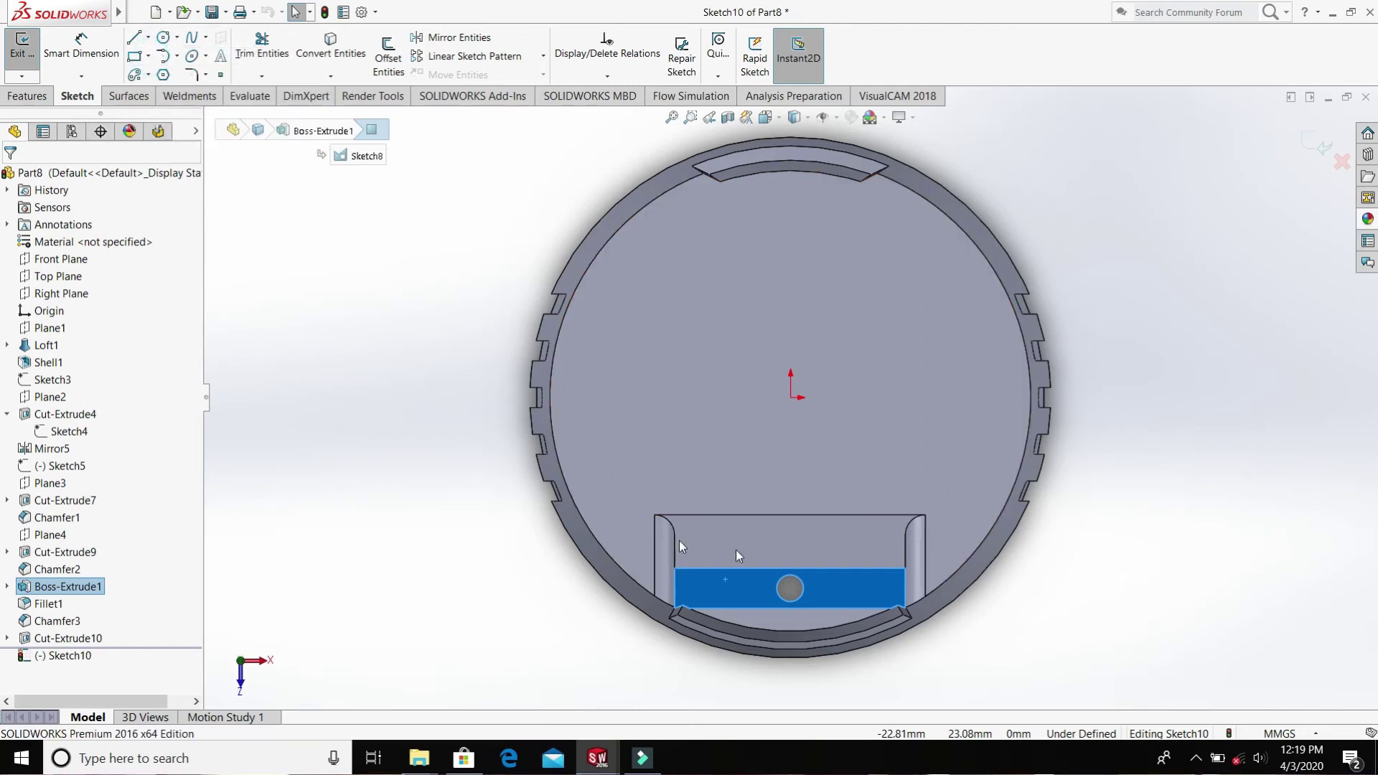
click(698, 609)
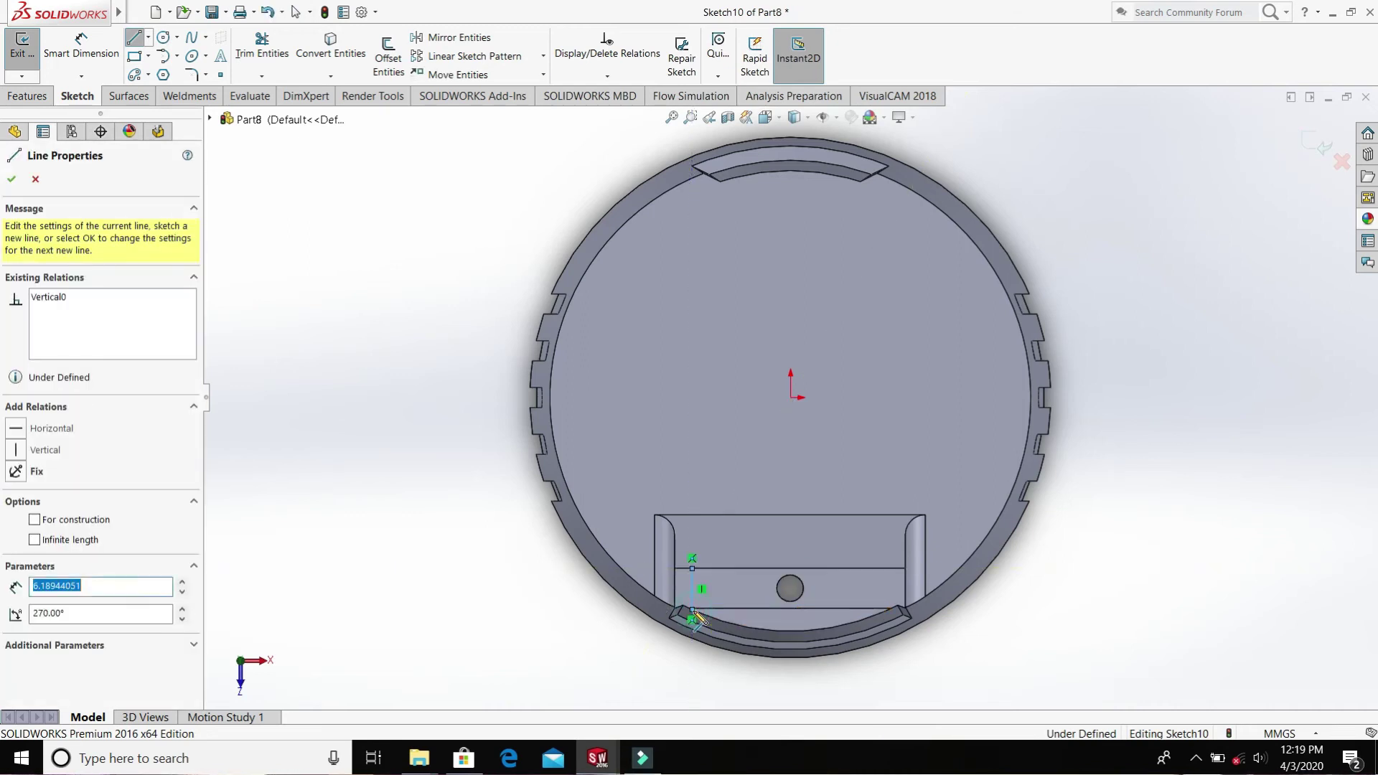
click(692, 589)
key(Escape)
key(Escape)
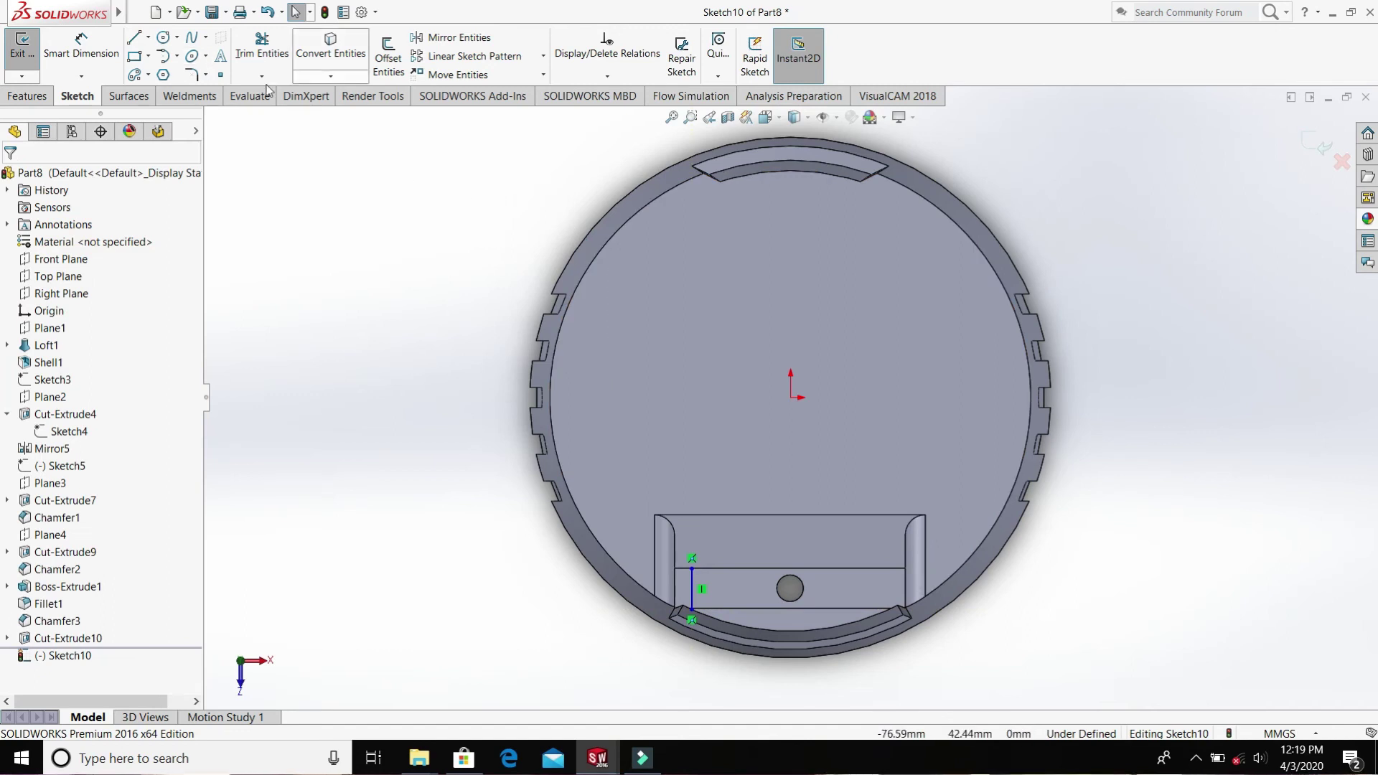
- Offset the vertical line 0.25 mm bi-directionally with capped line ends
click(388, 54)
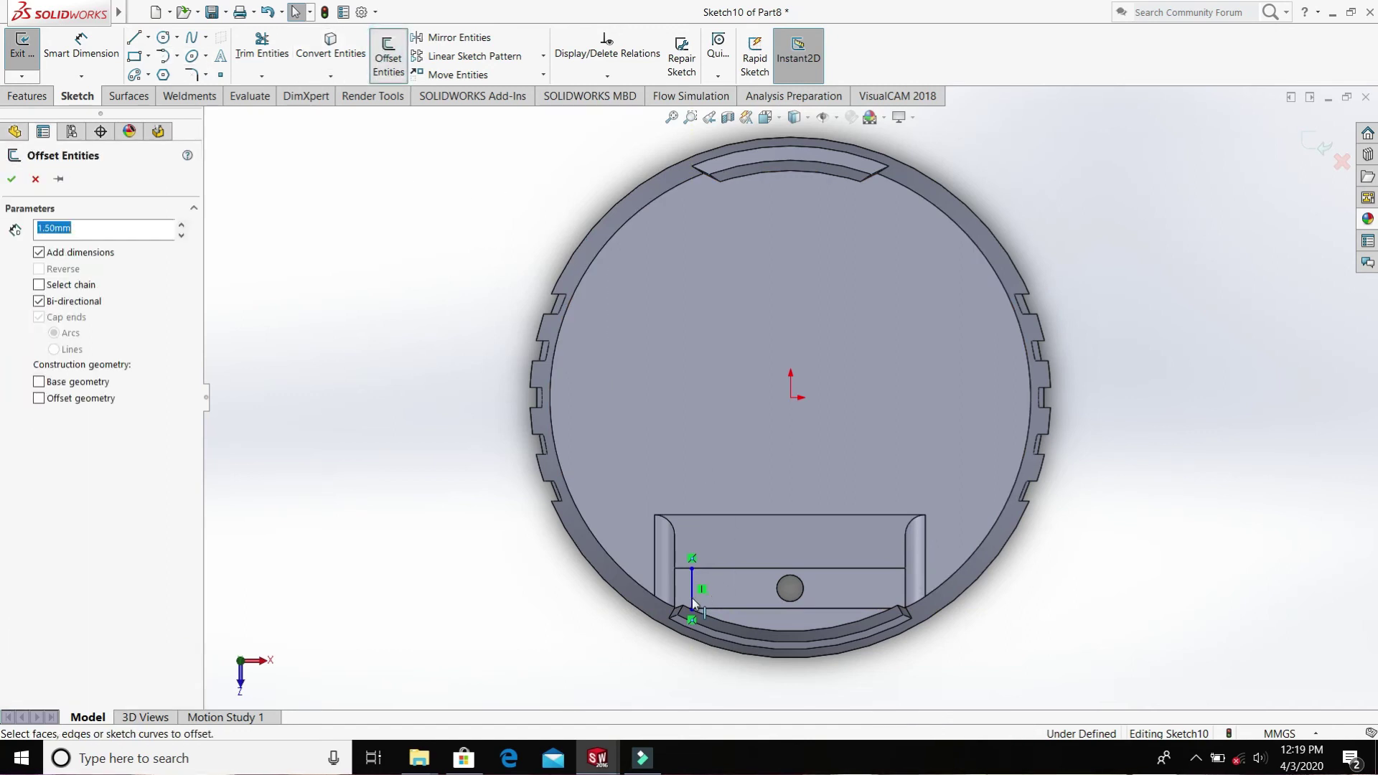
click(692, 597)
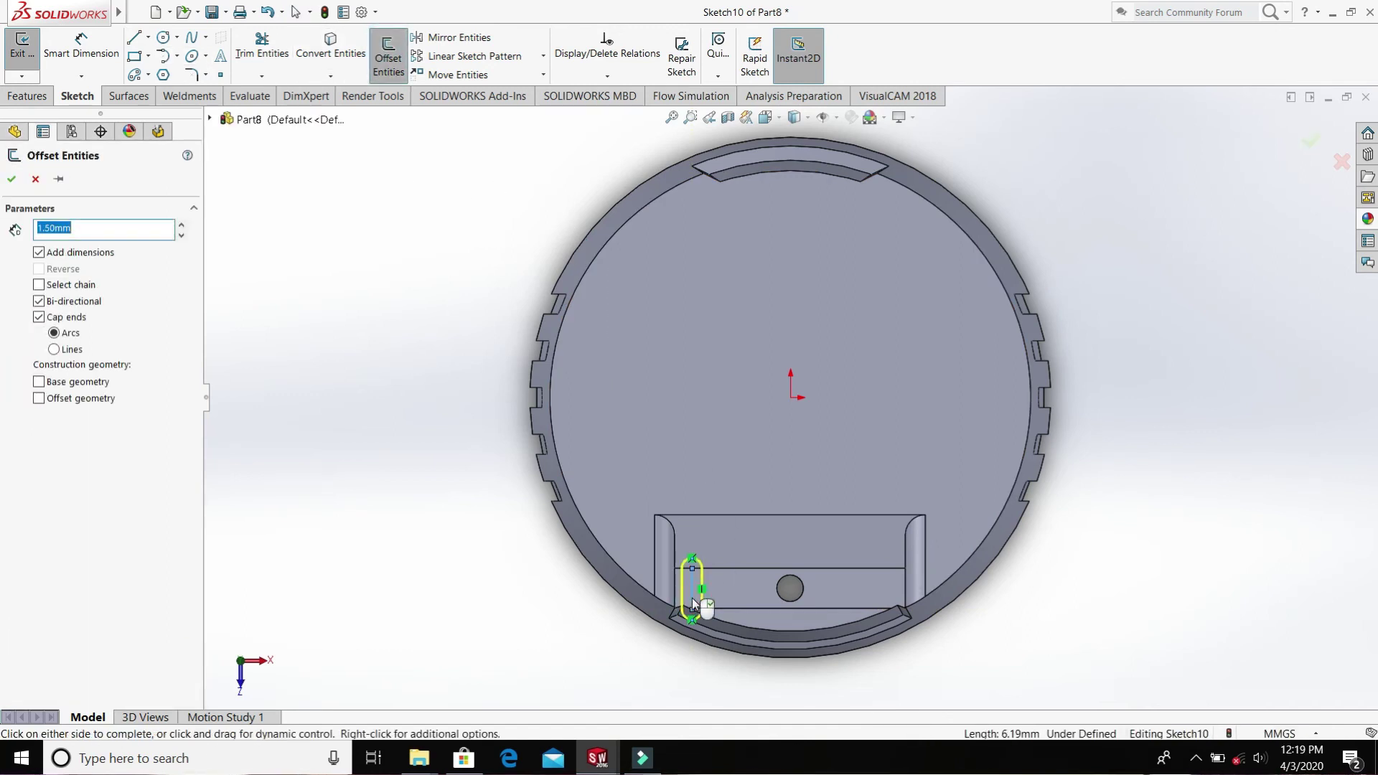
click(55, 349)
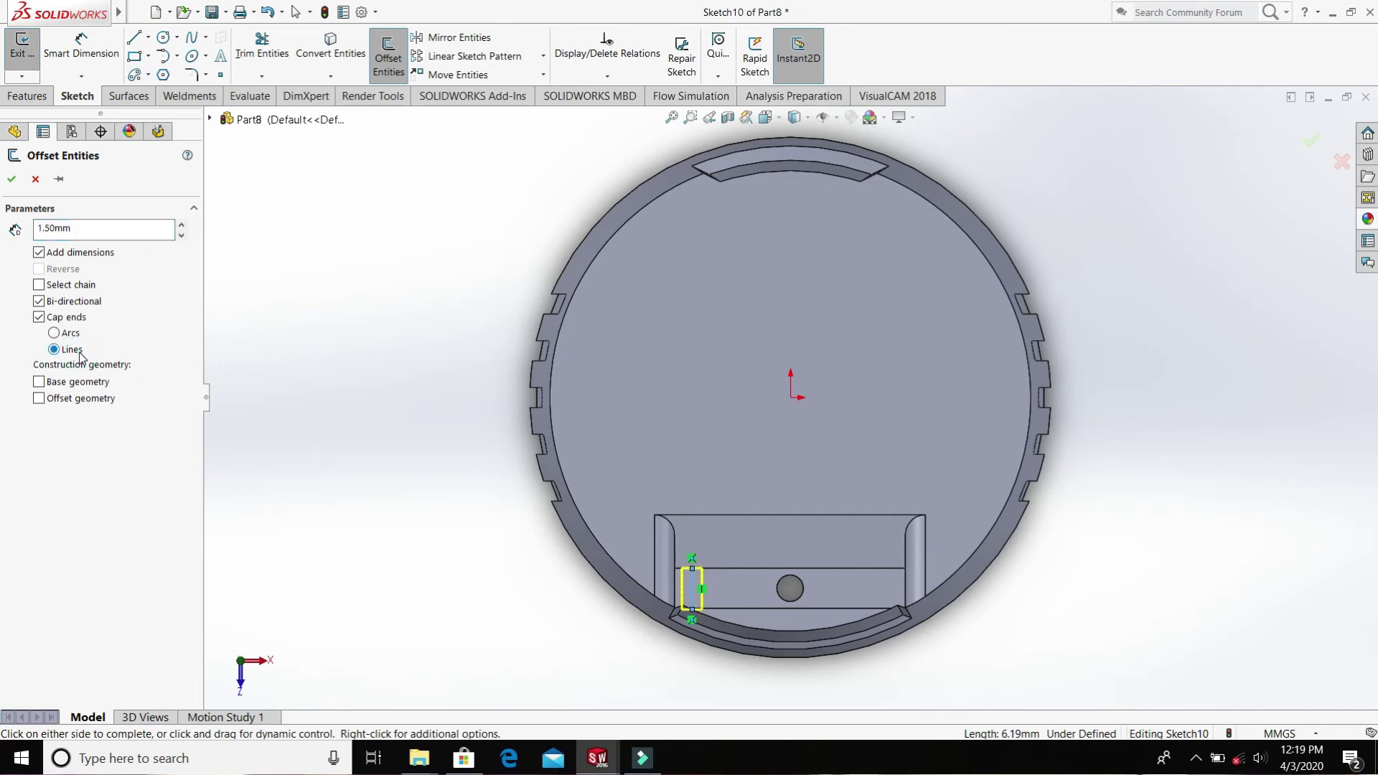
double_click(79, 228)
key(BackSpace)
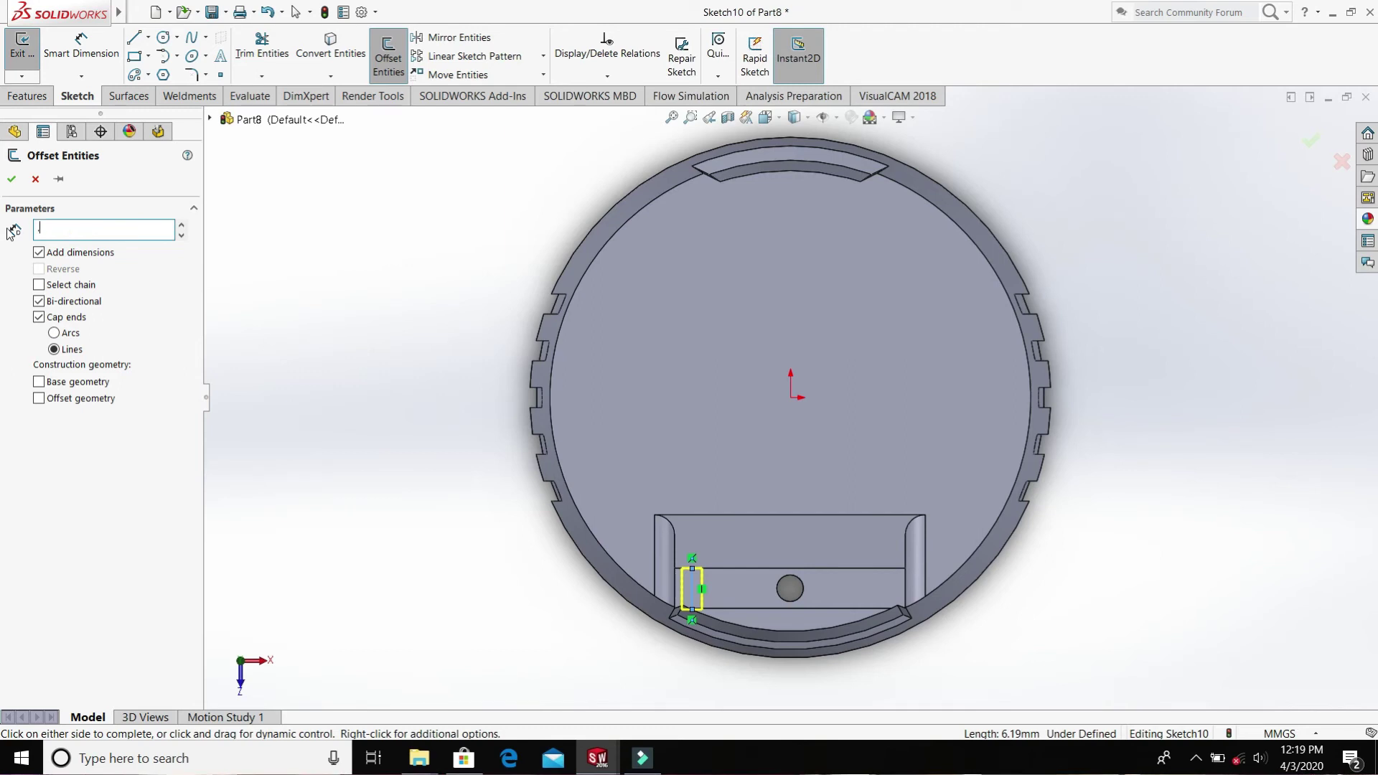
text(.25)
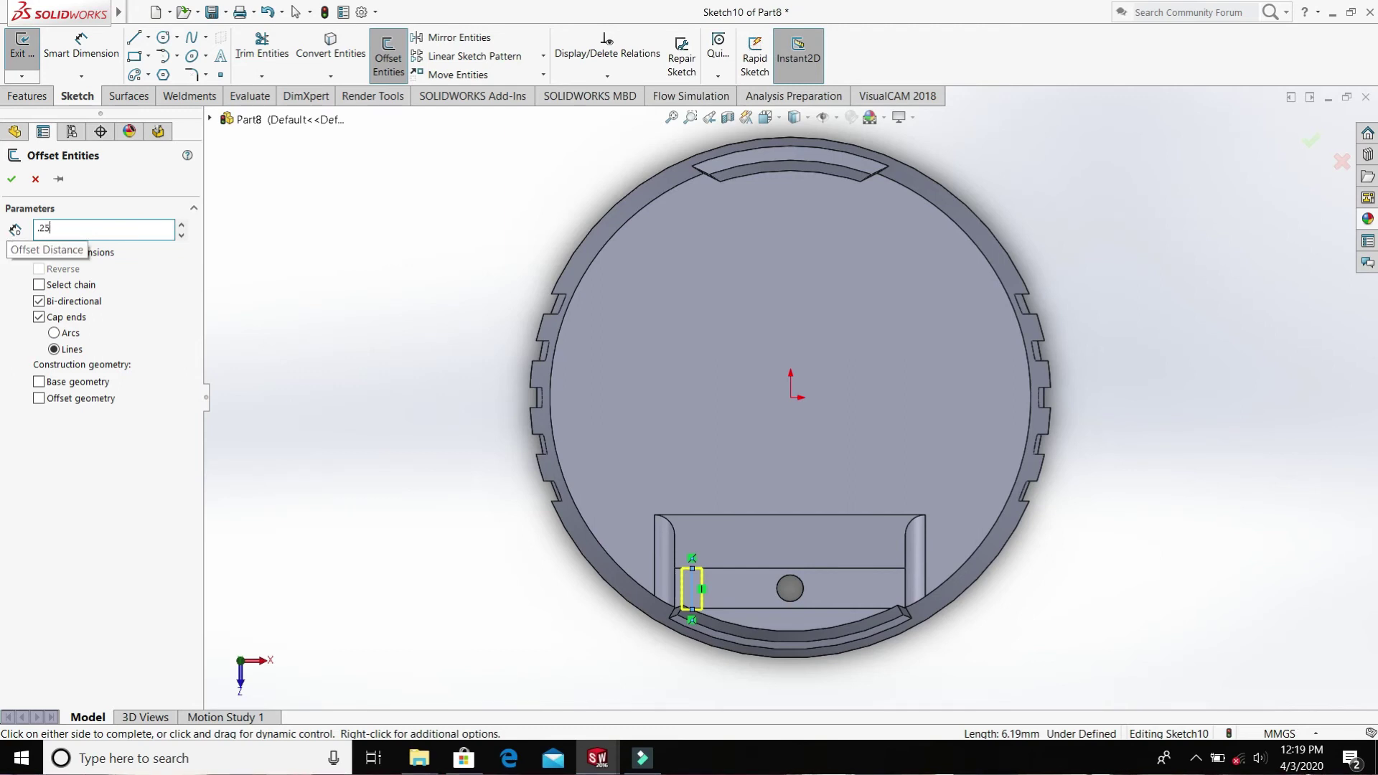
key(Return)
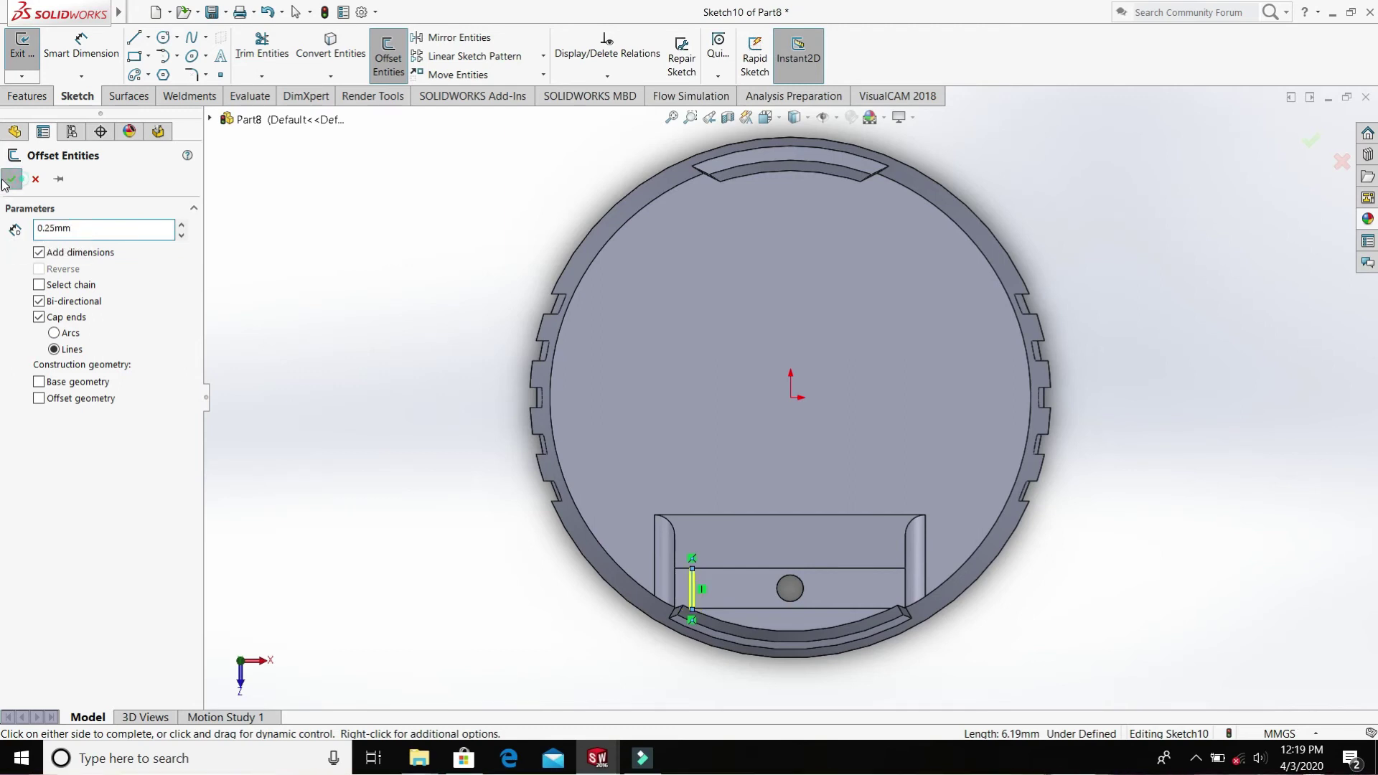
click(12, 179)
- Reposition the outline's bottom sketch point onto the rim edge
scroll(707, 567, down, 4)
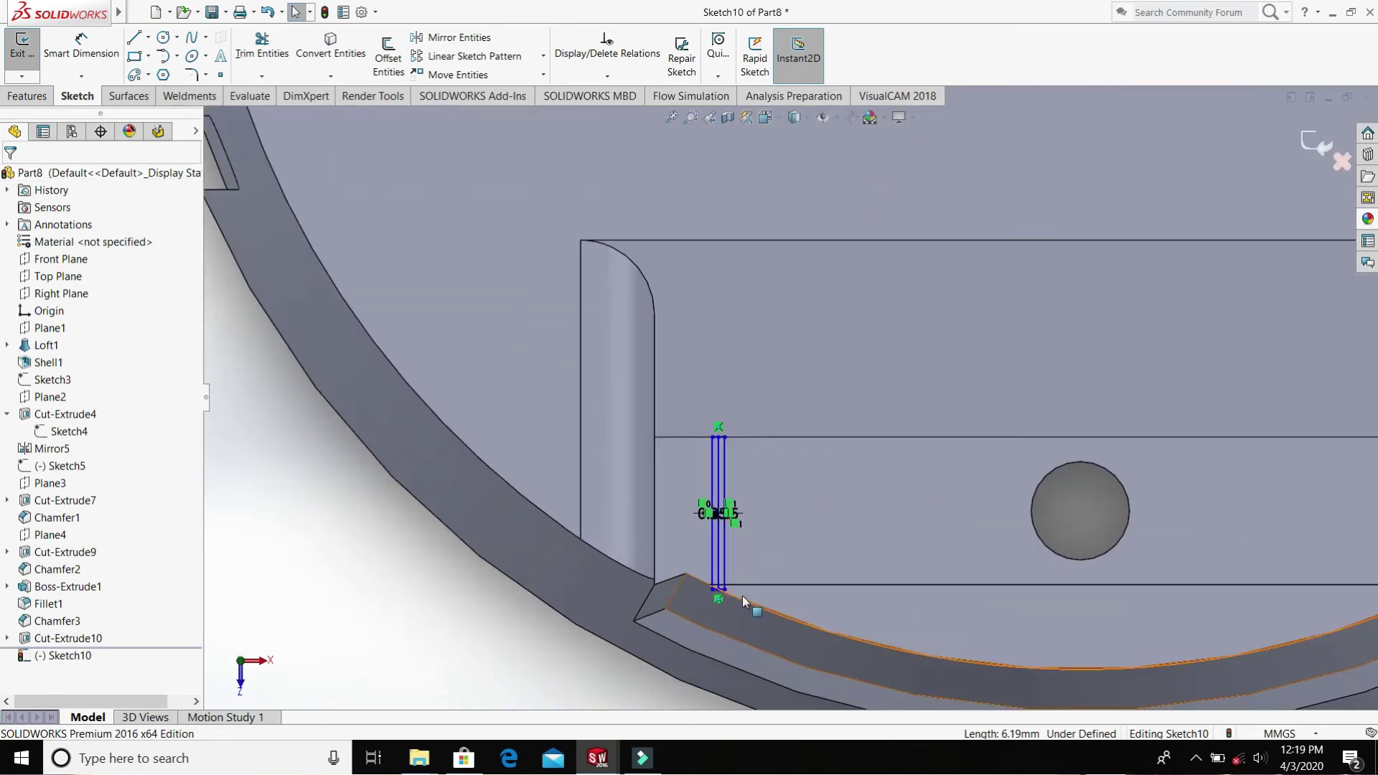
scroll(735, 618, down, 2)
scroll(743, 567, up, 1)
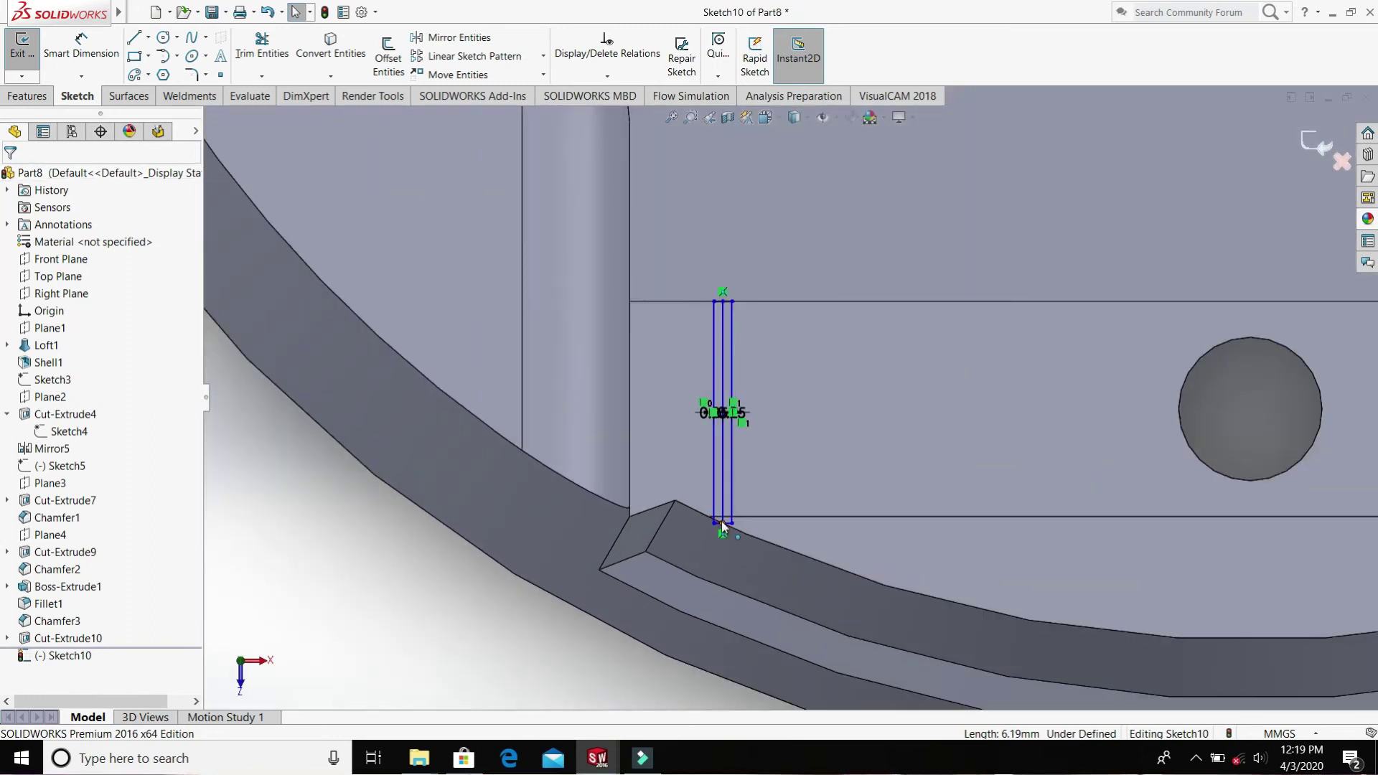
click(722, 522)
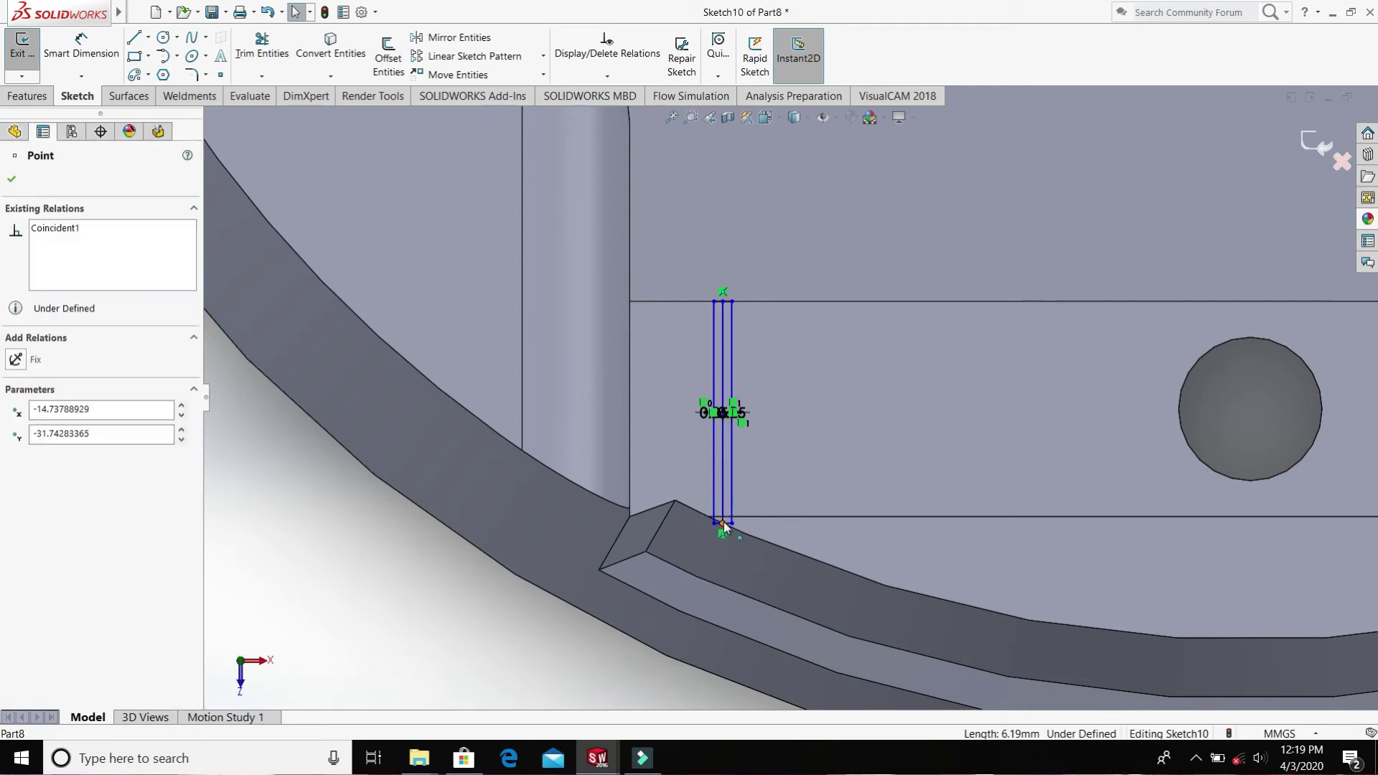
click(723, 524)
drag(722, 511, 747, 403)
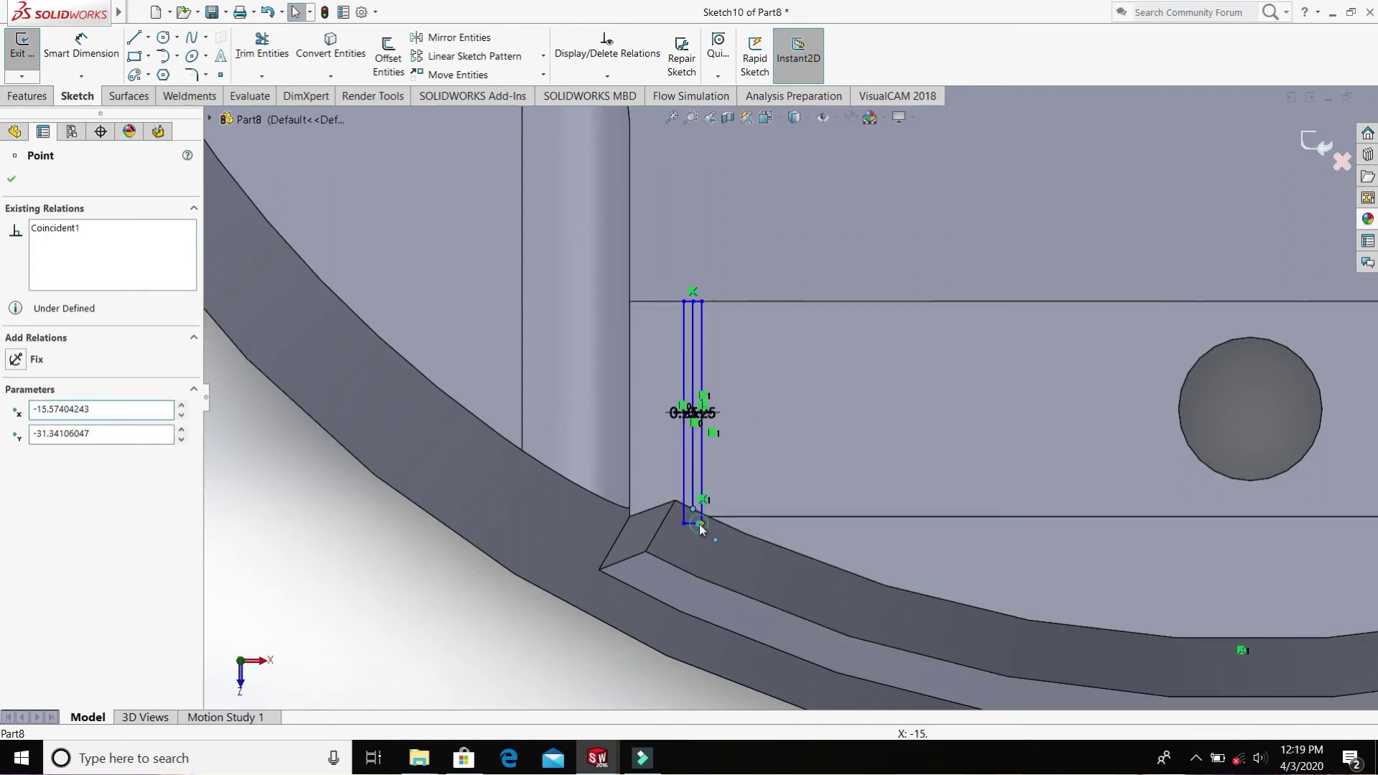
mouse_move(701, 529)
mouse_down()
mouse_move(707, 495)
mouse_move(720, 518)
mouse_up()
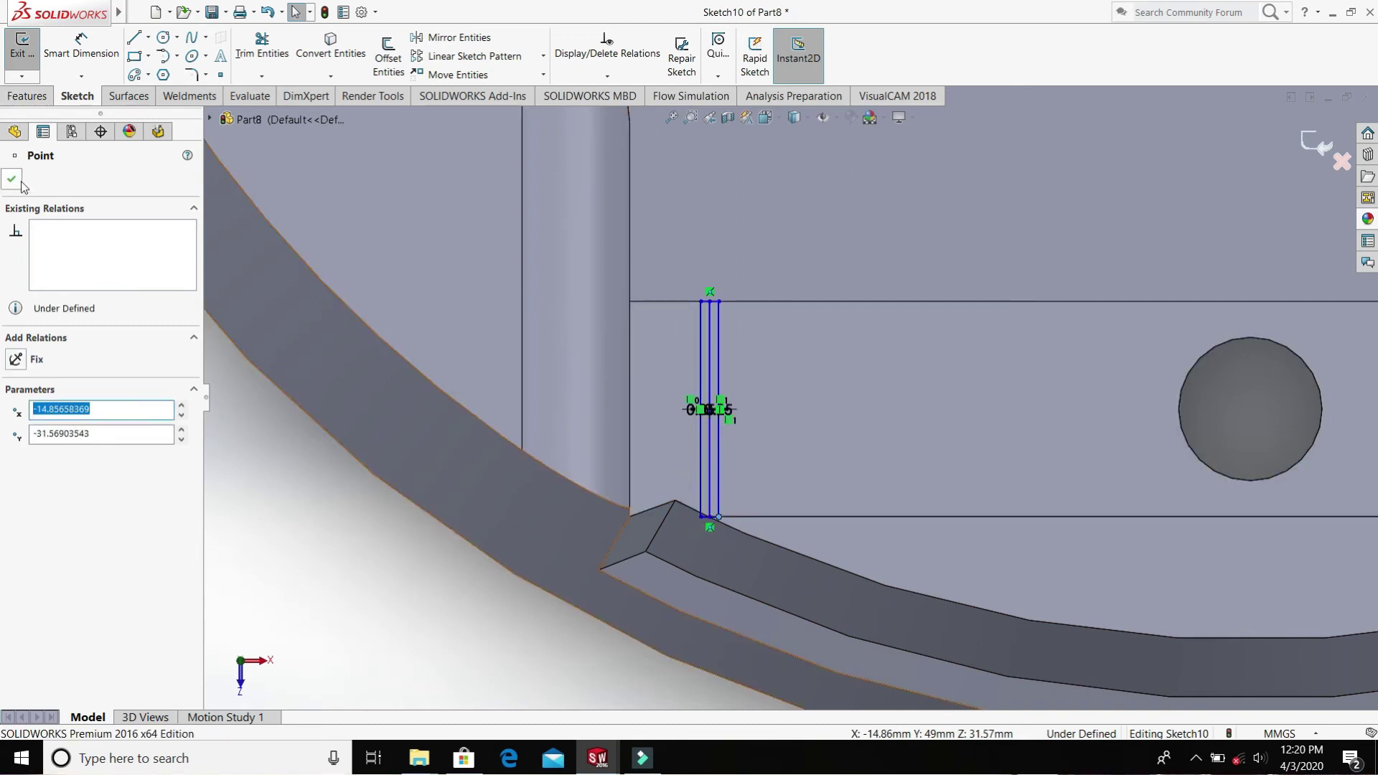
click(12, 180)
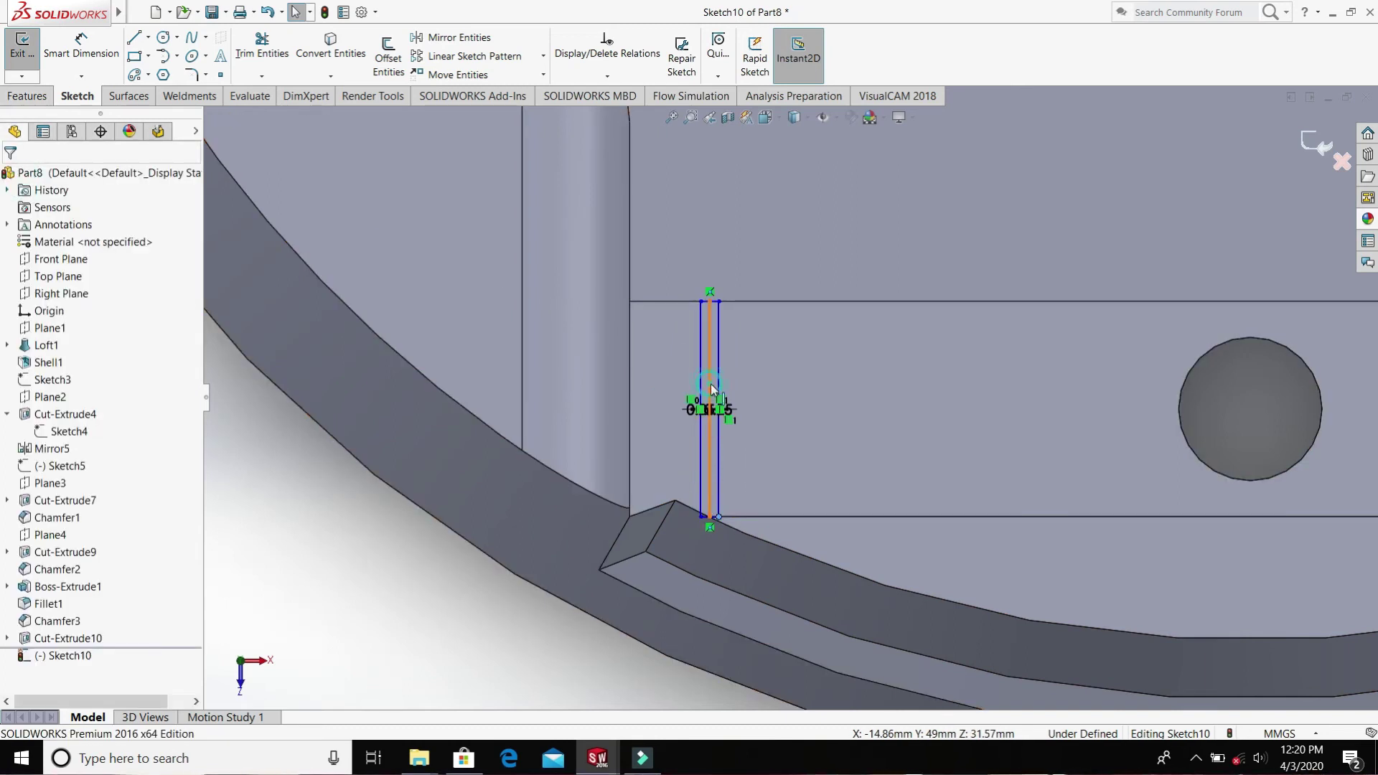
- Make the original centre line construction geometry
click(709, 452)
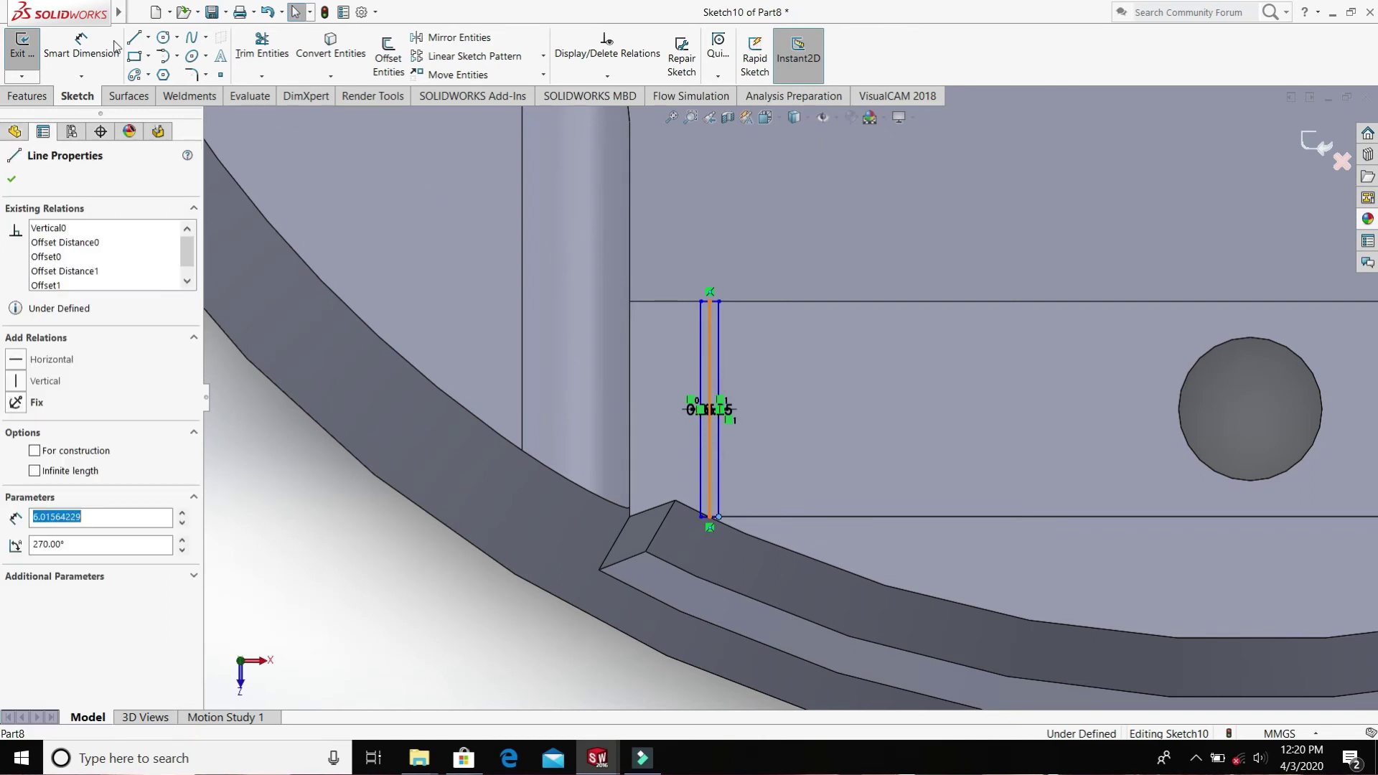
click(36, 451)
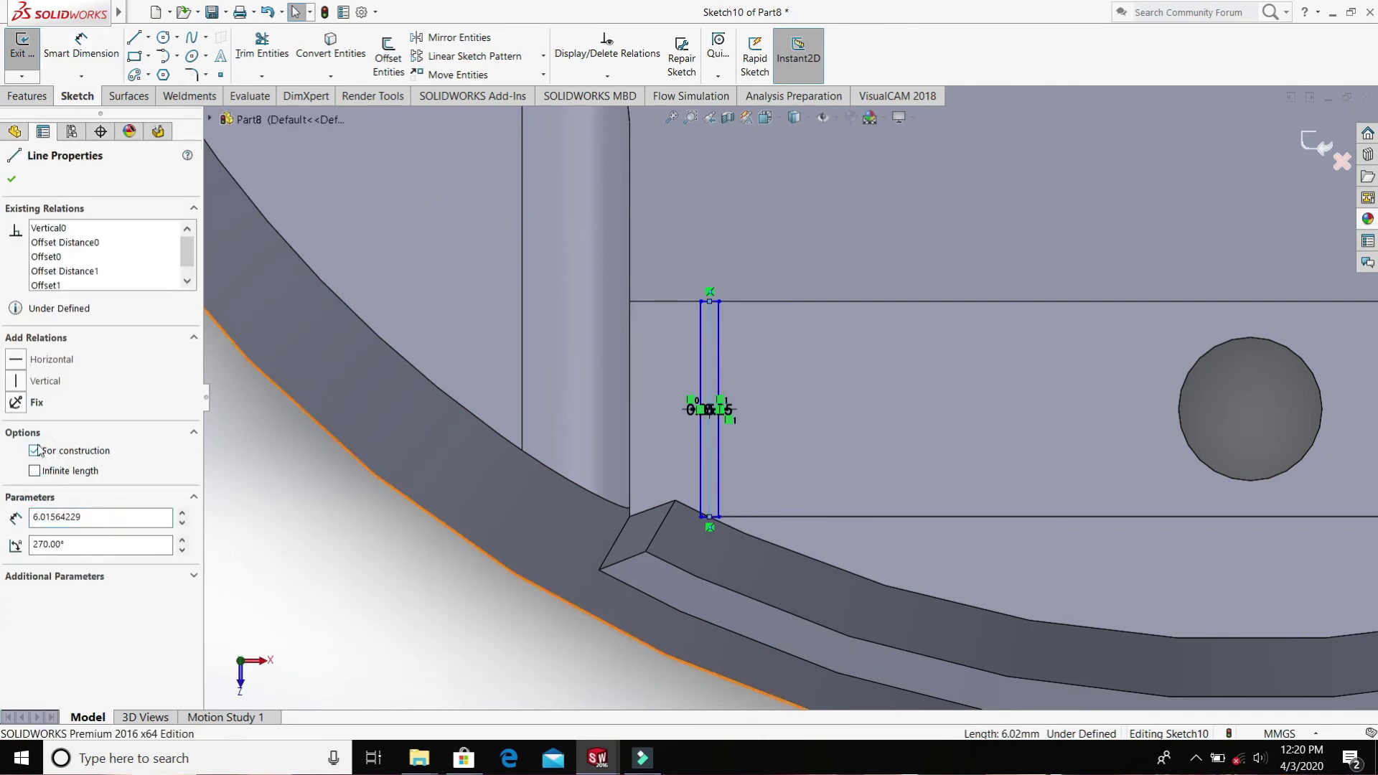
click(10, 180)
scroll(984, 571, up, 2)
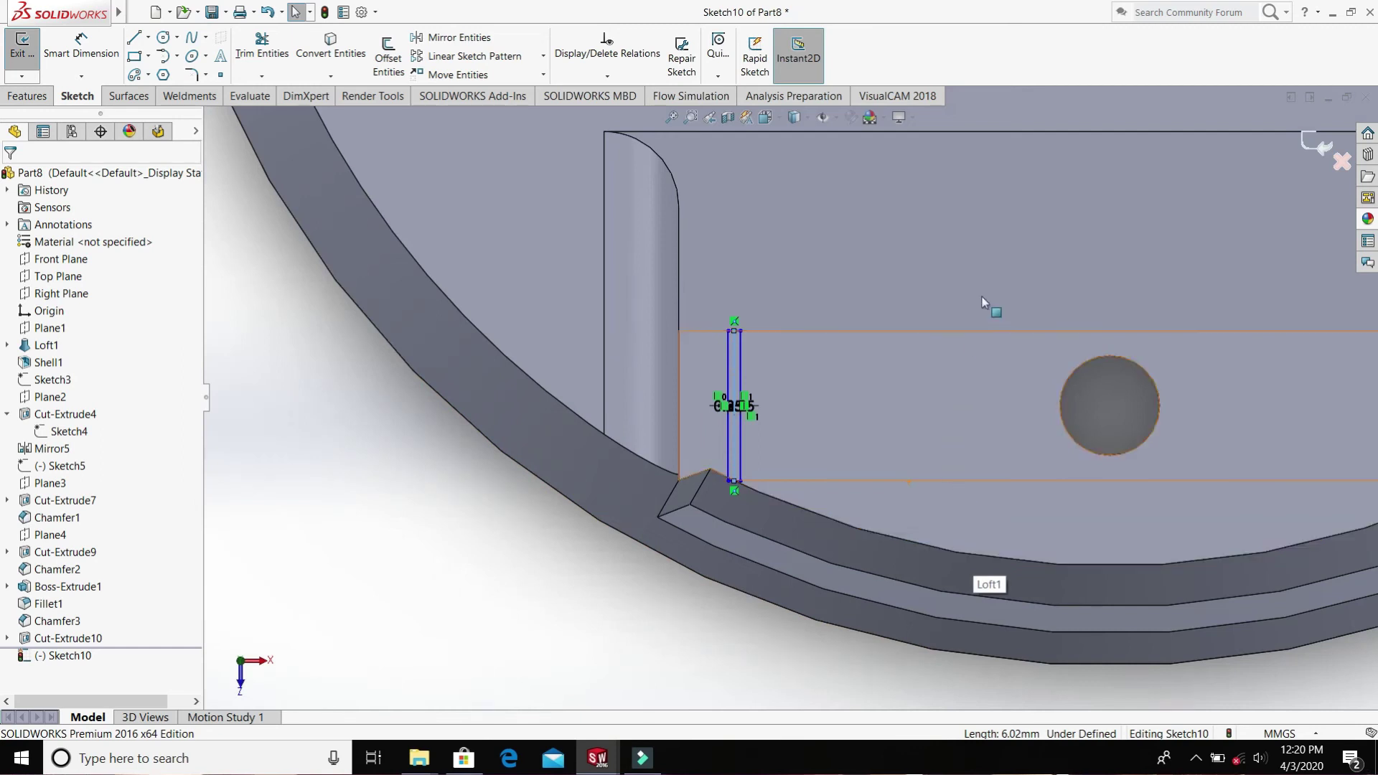
scroll(791, 188, up, 3)
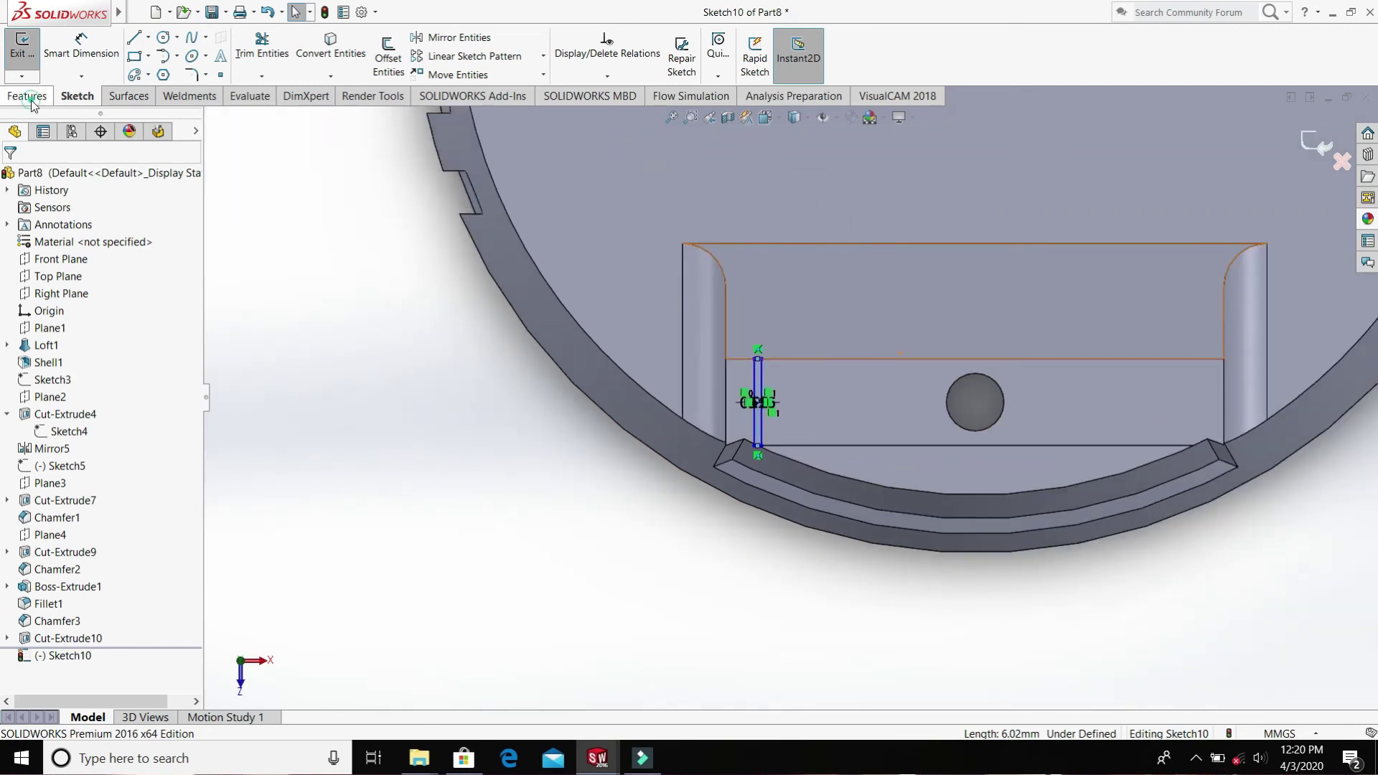
- Extrude the narrow Sketch10 outline 1 mm as Boss-Extrude2
click(31, 102)
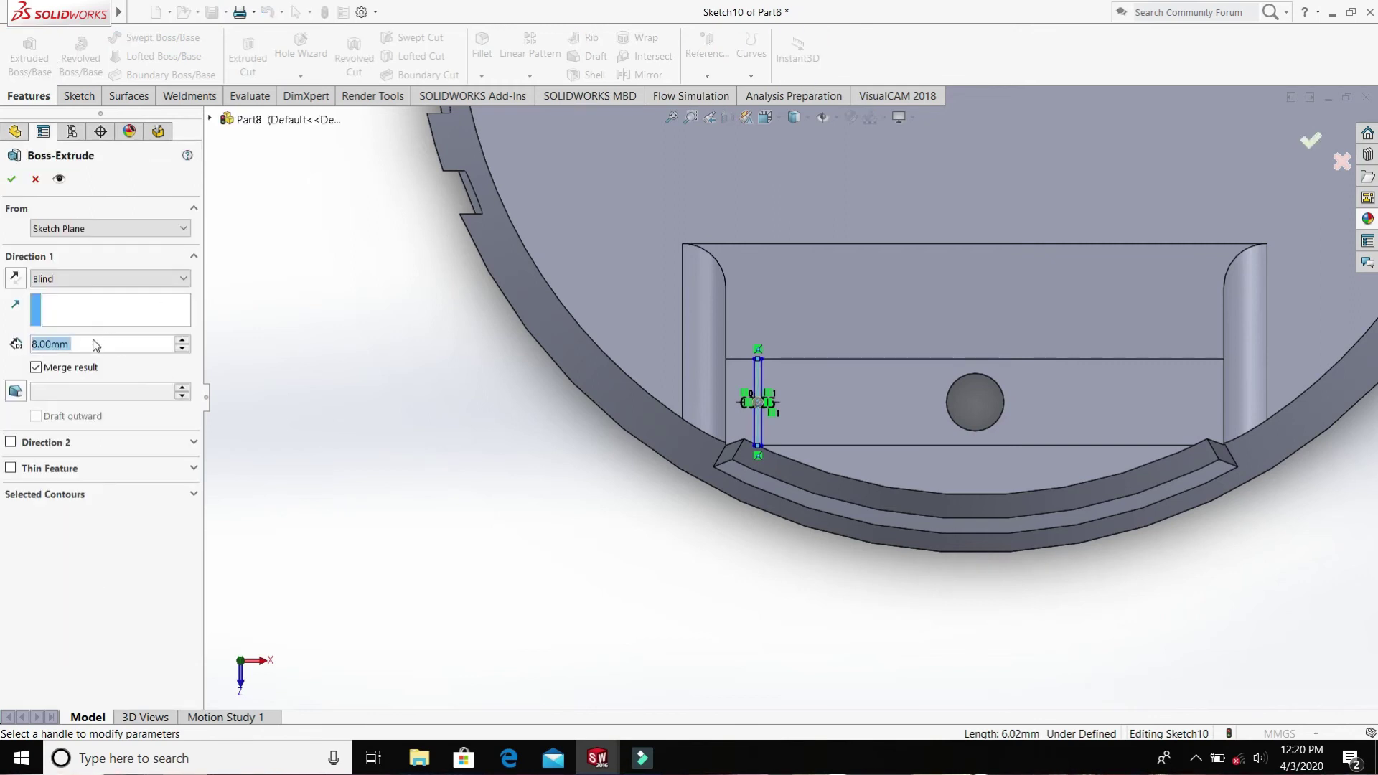
text(1)
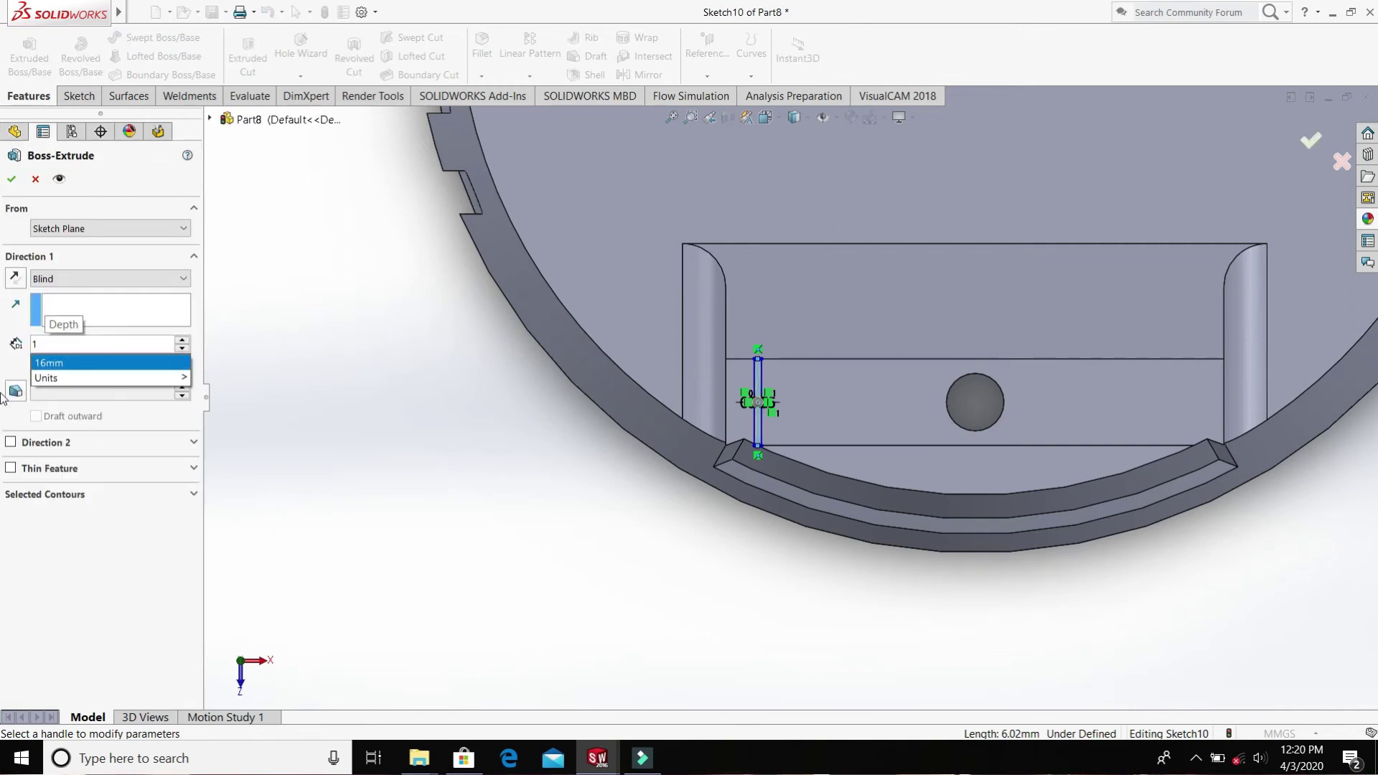
key(Return)
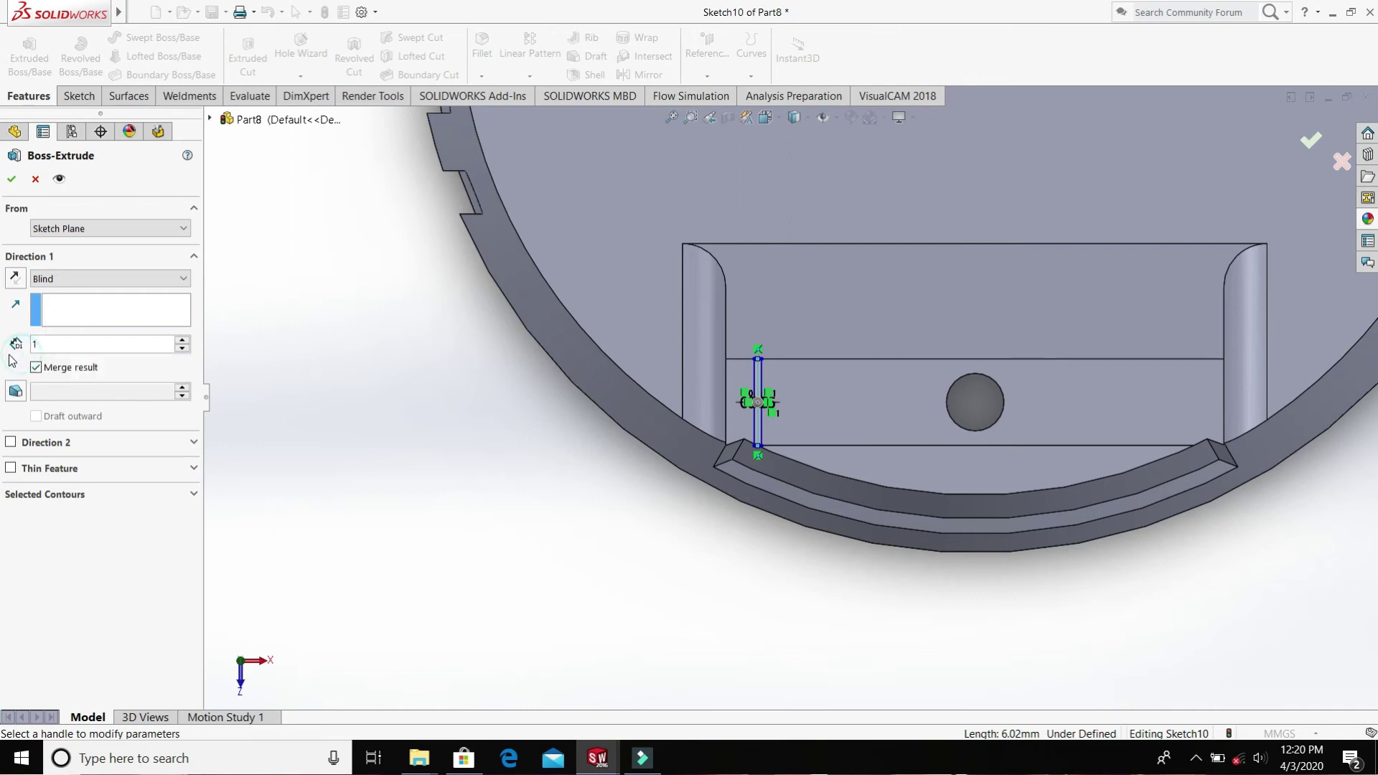
click(11, 179)
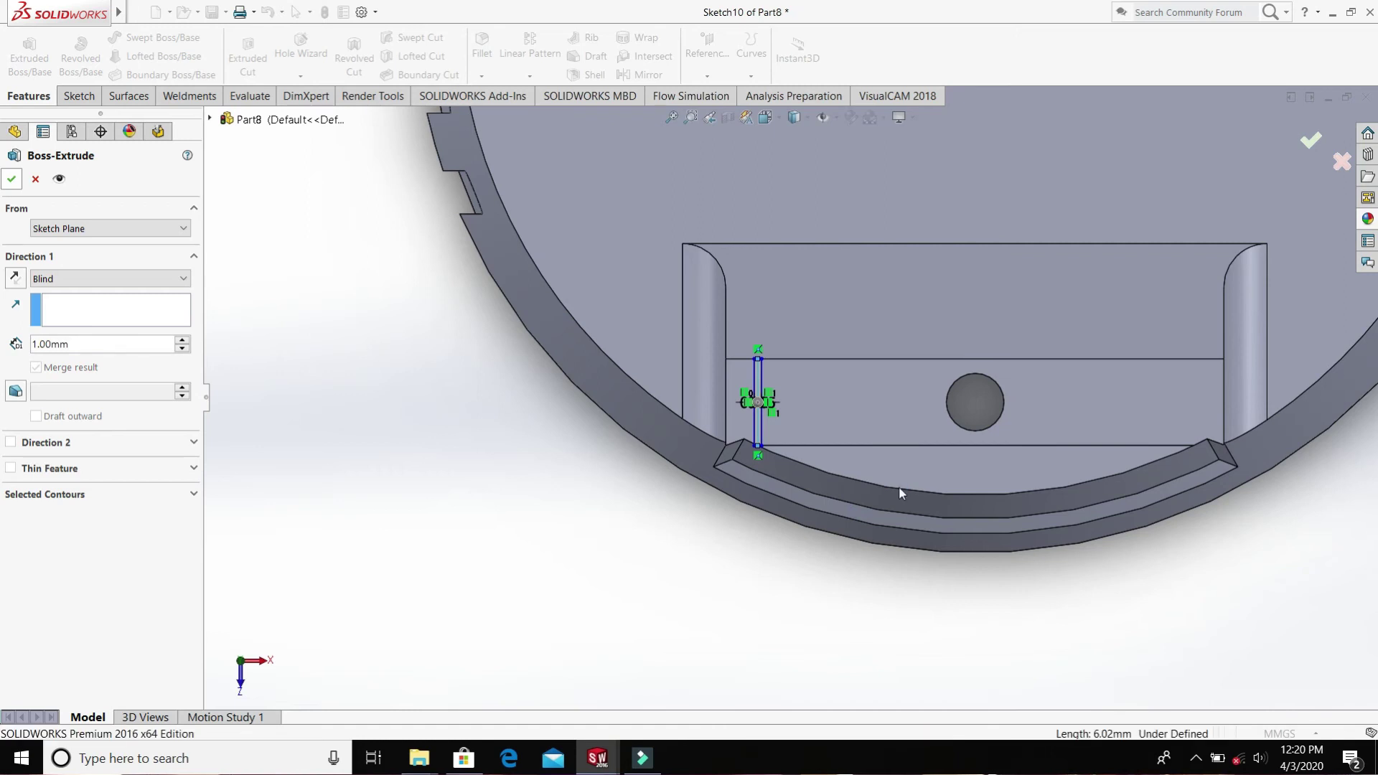
scroll(791, 420, down, 5)
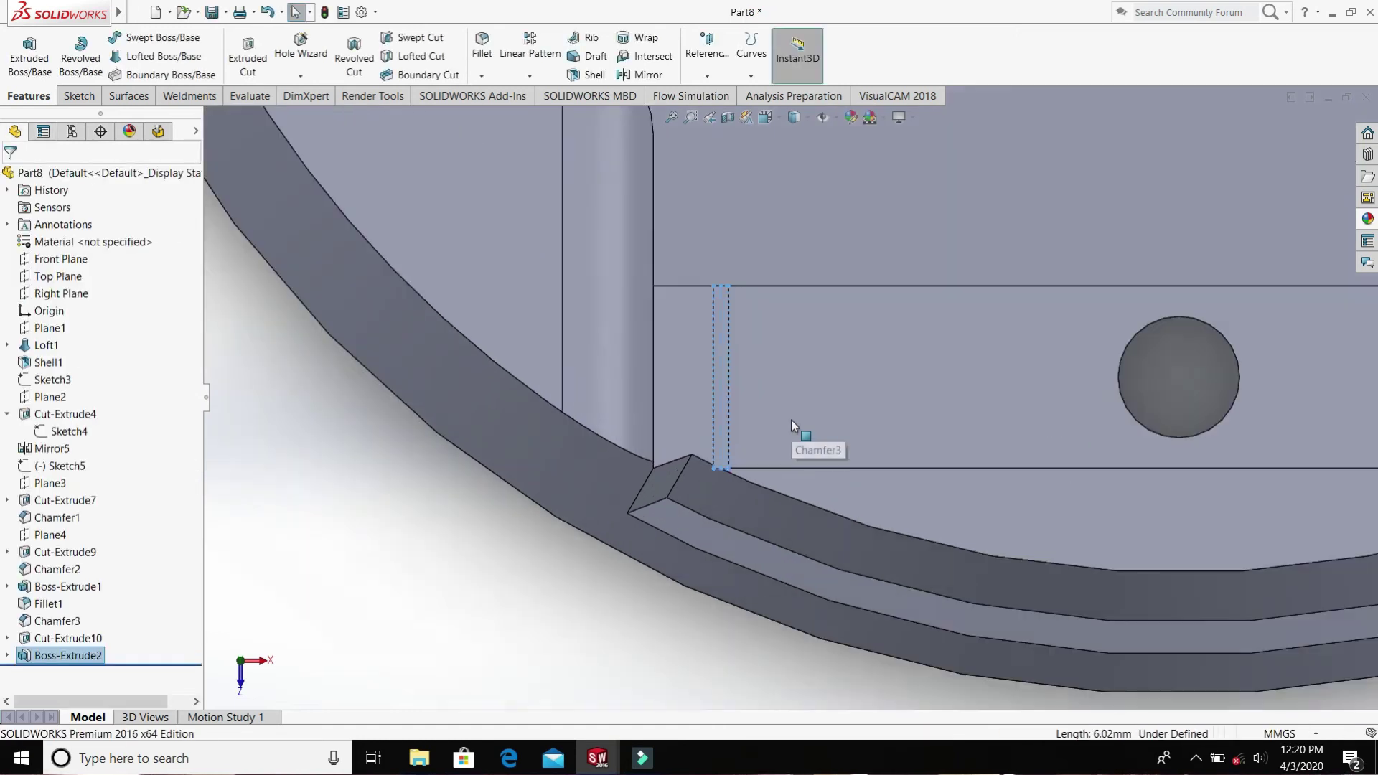
middle_drag(793, 438, 689, 431)
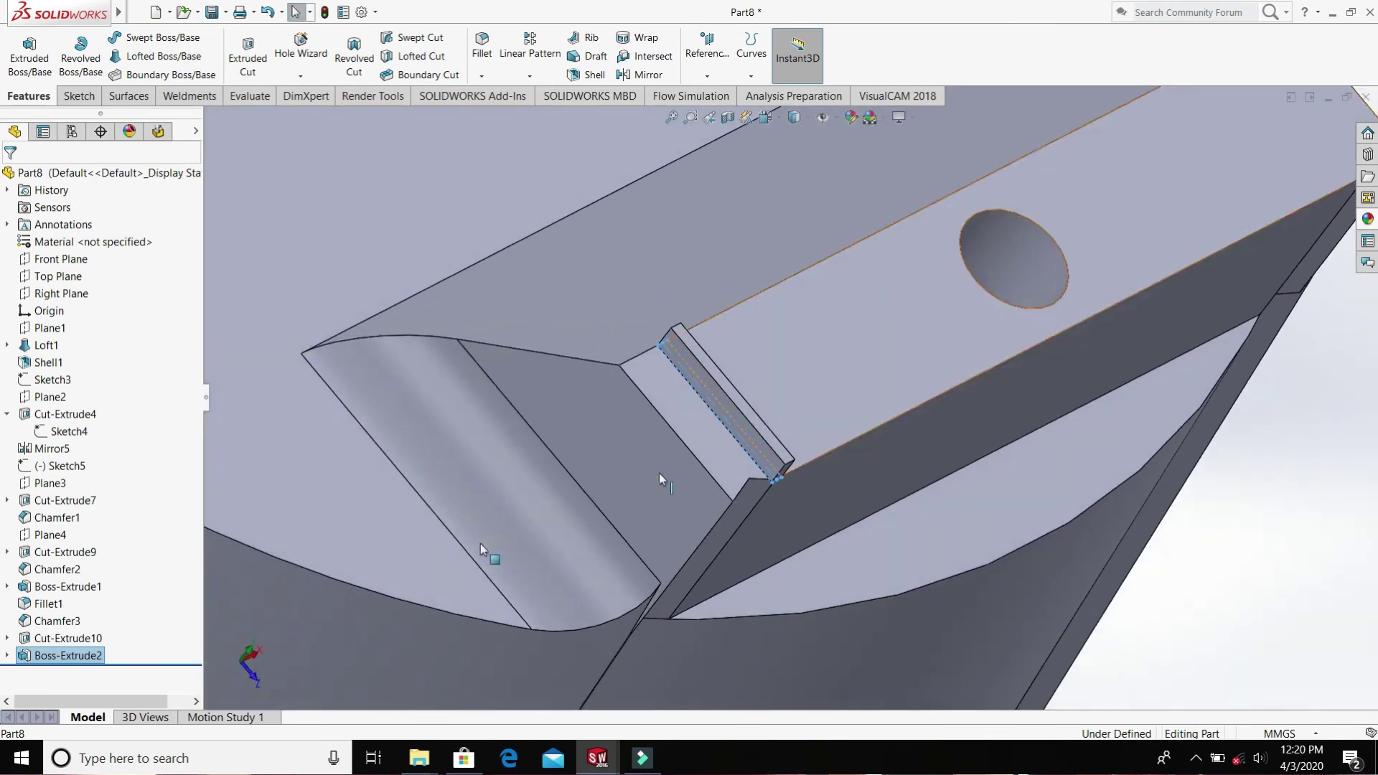
- Edit Boss-Extrude2 to reduce its depth to 0.50 mm
right_click(66, 663)
click(75, 431)
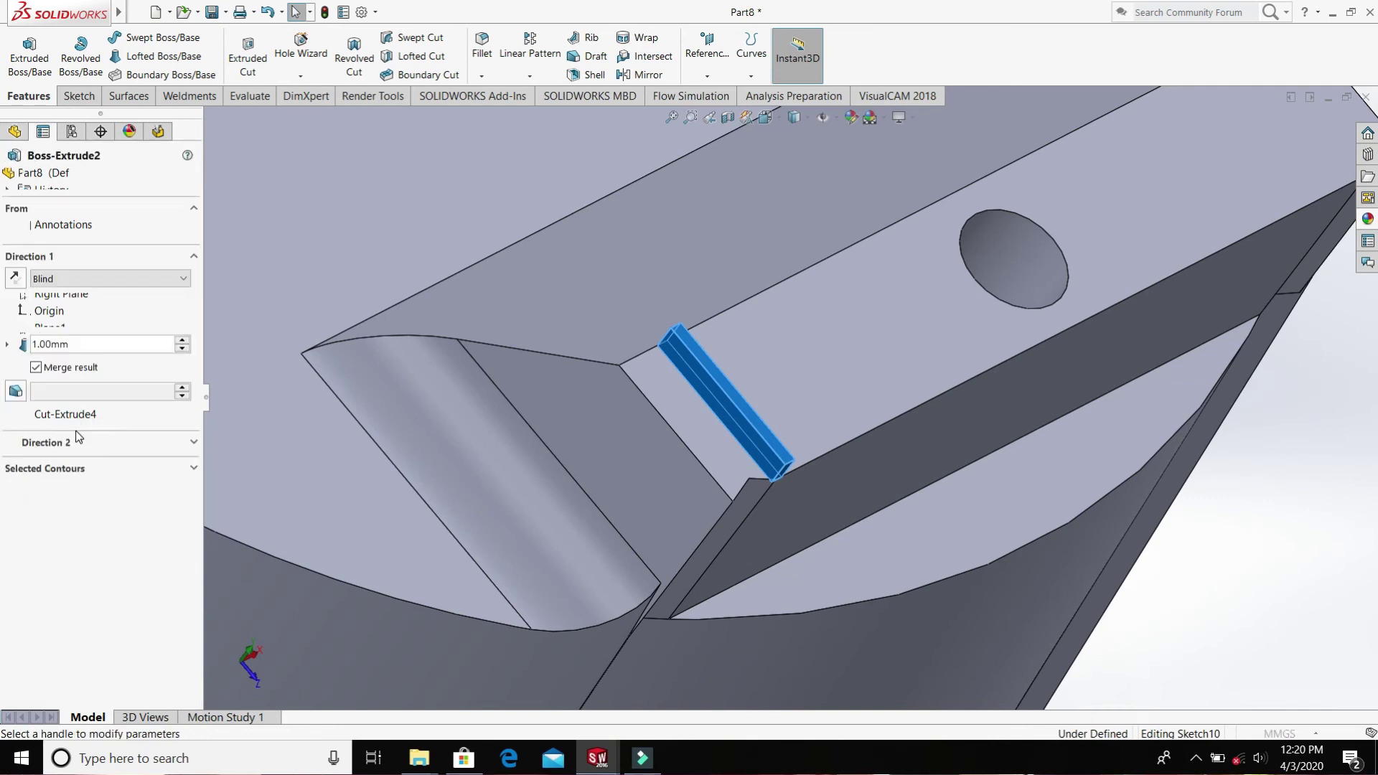
click(74, 344)
text(.)
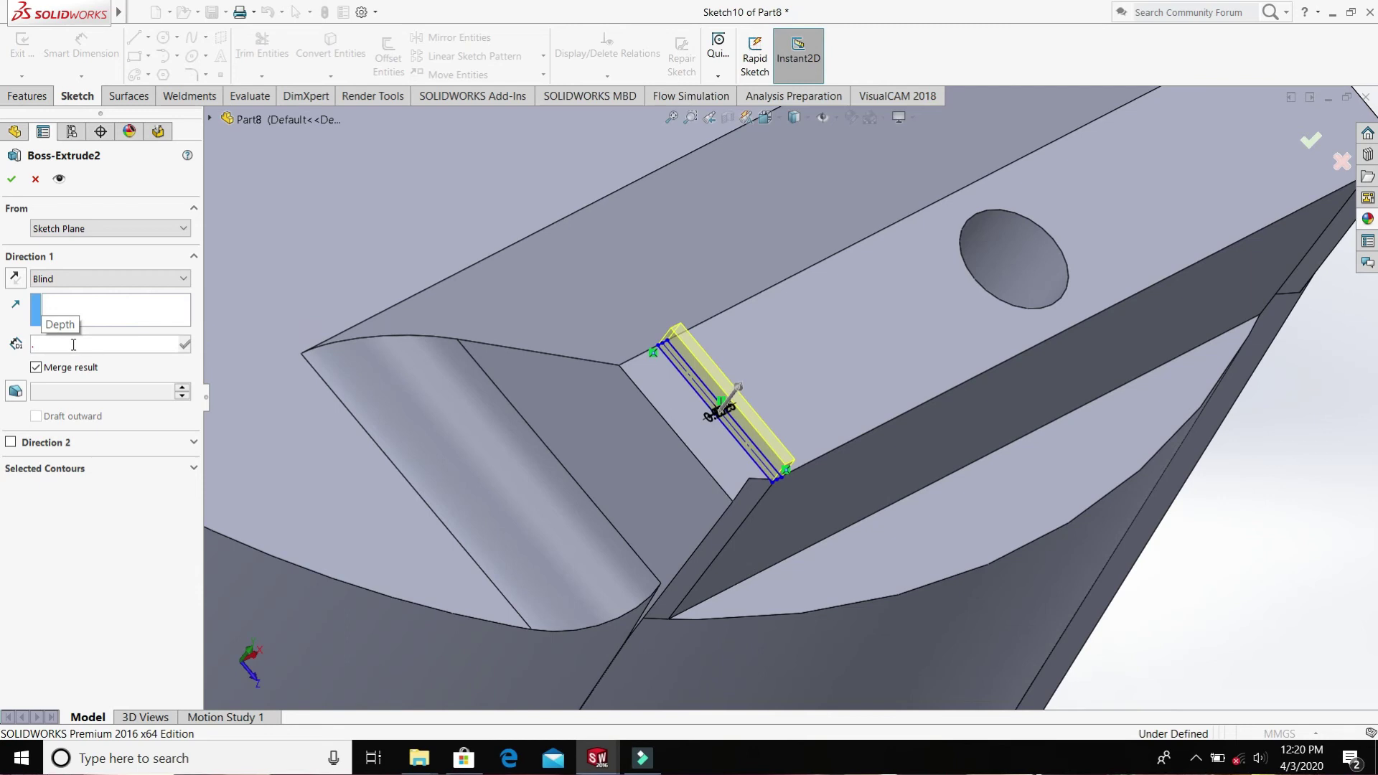
text(5)
key(Return)
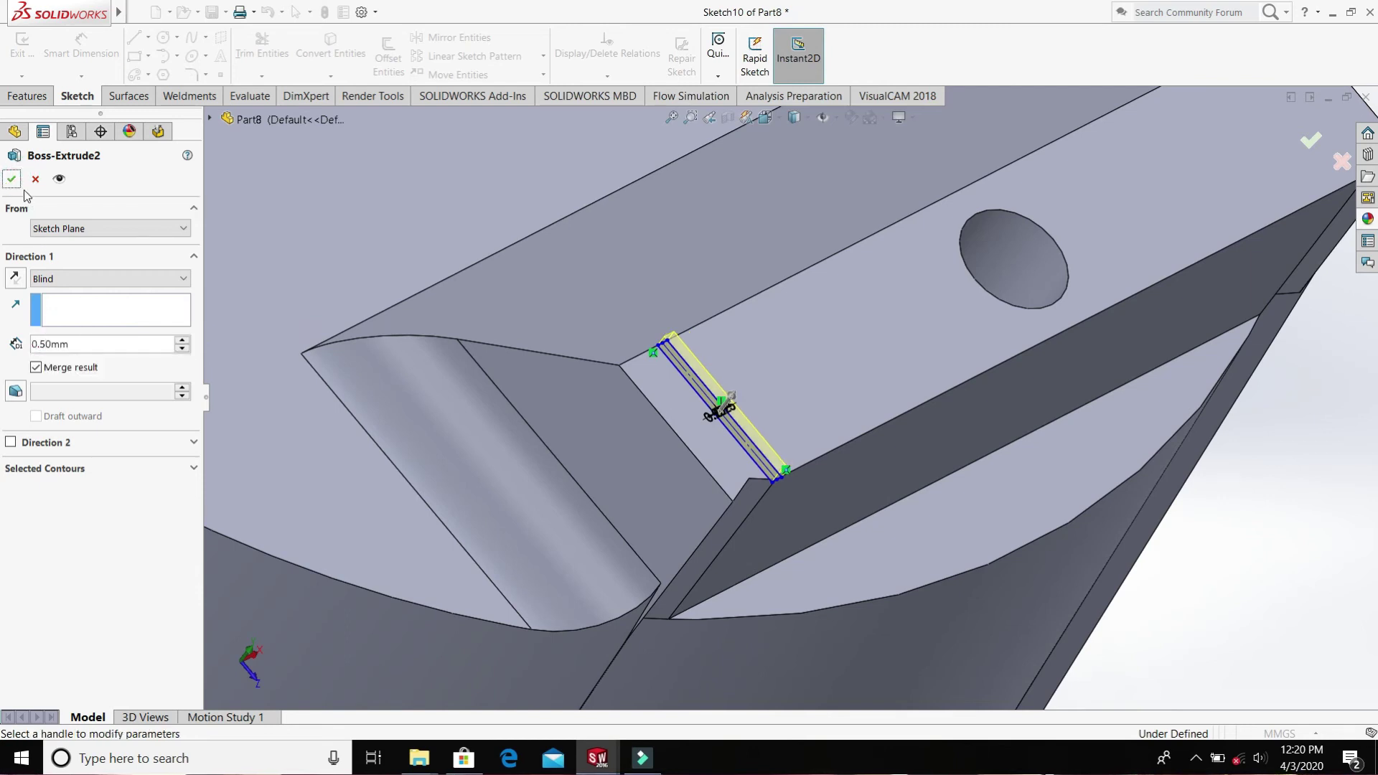
click(17, 185)
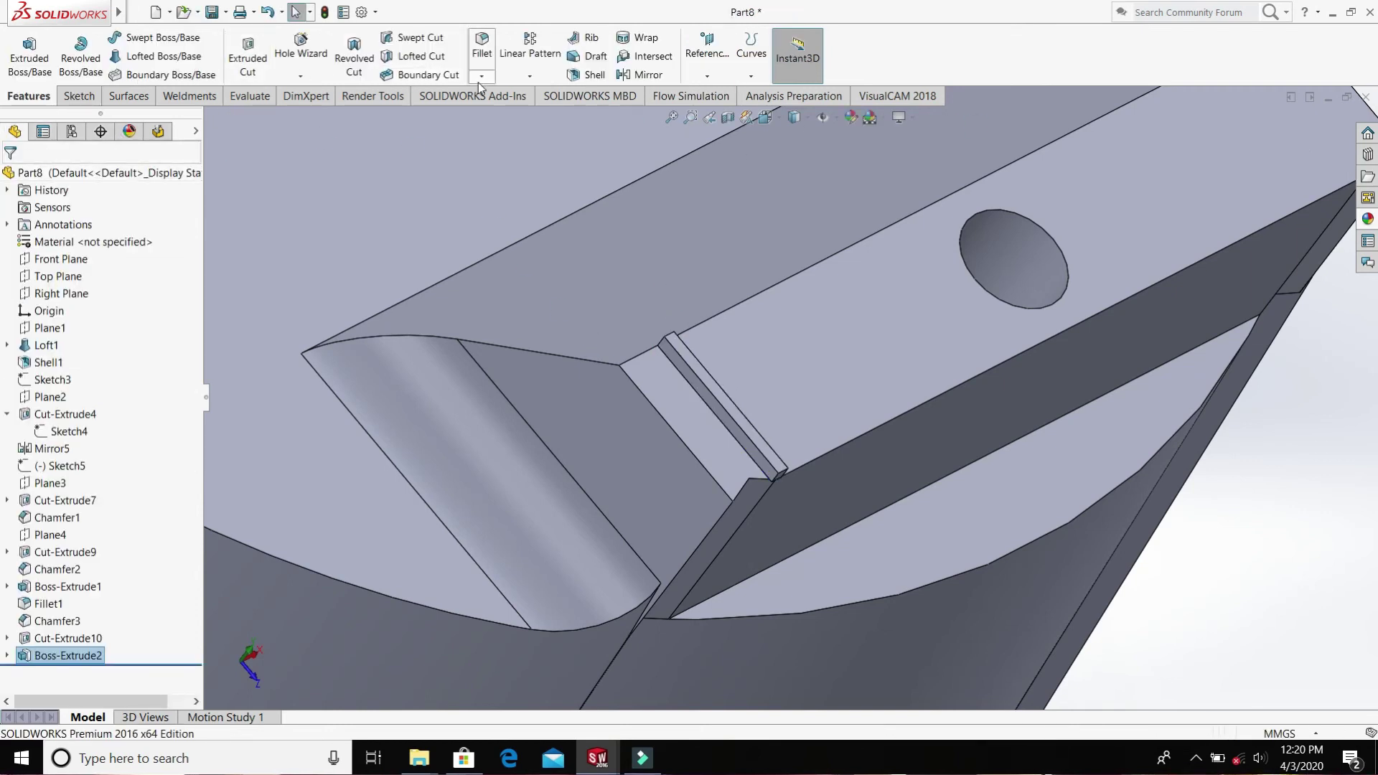
- Start a linear pattern of the strip along the long top edge, trying an up-to-reference end offset
click(530, 43)
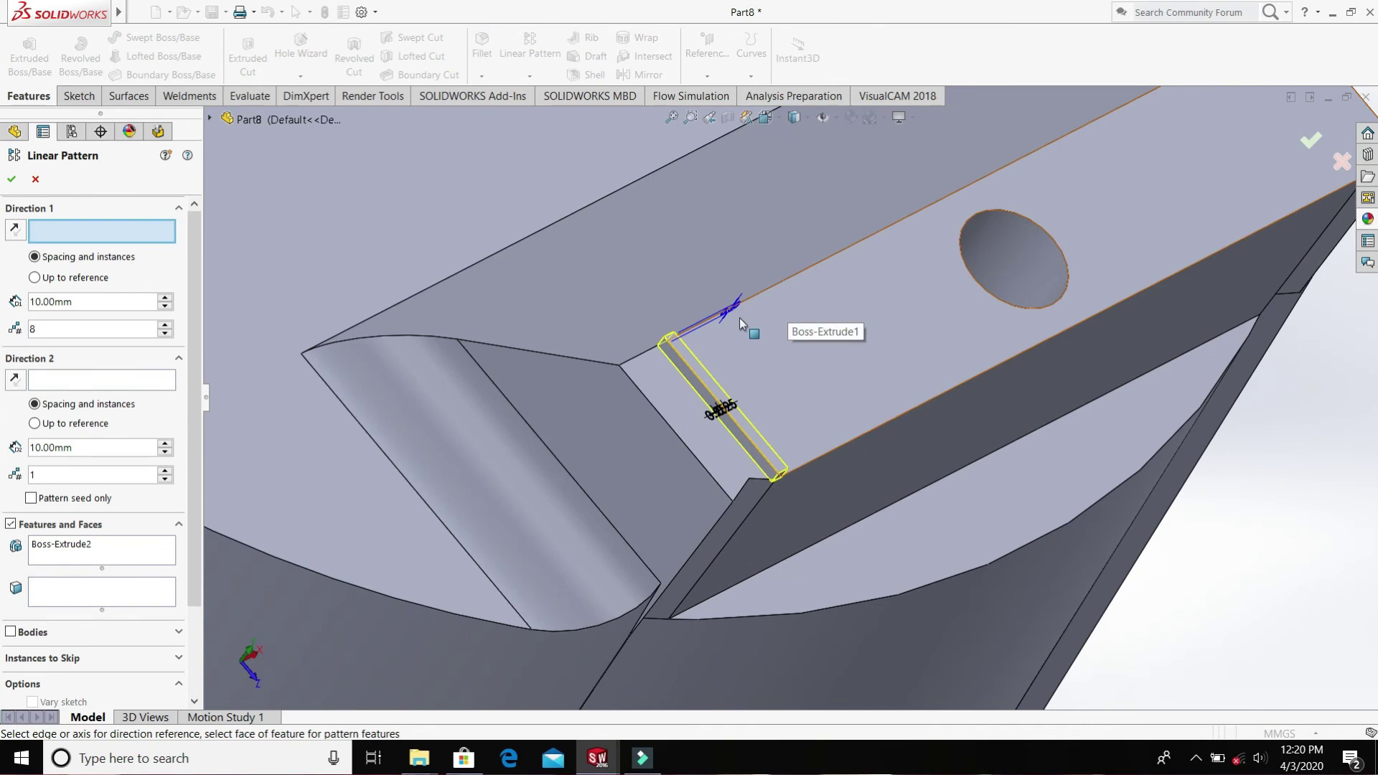
click(755, 294)
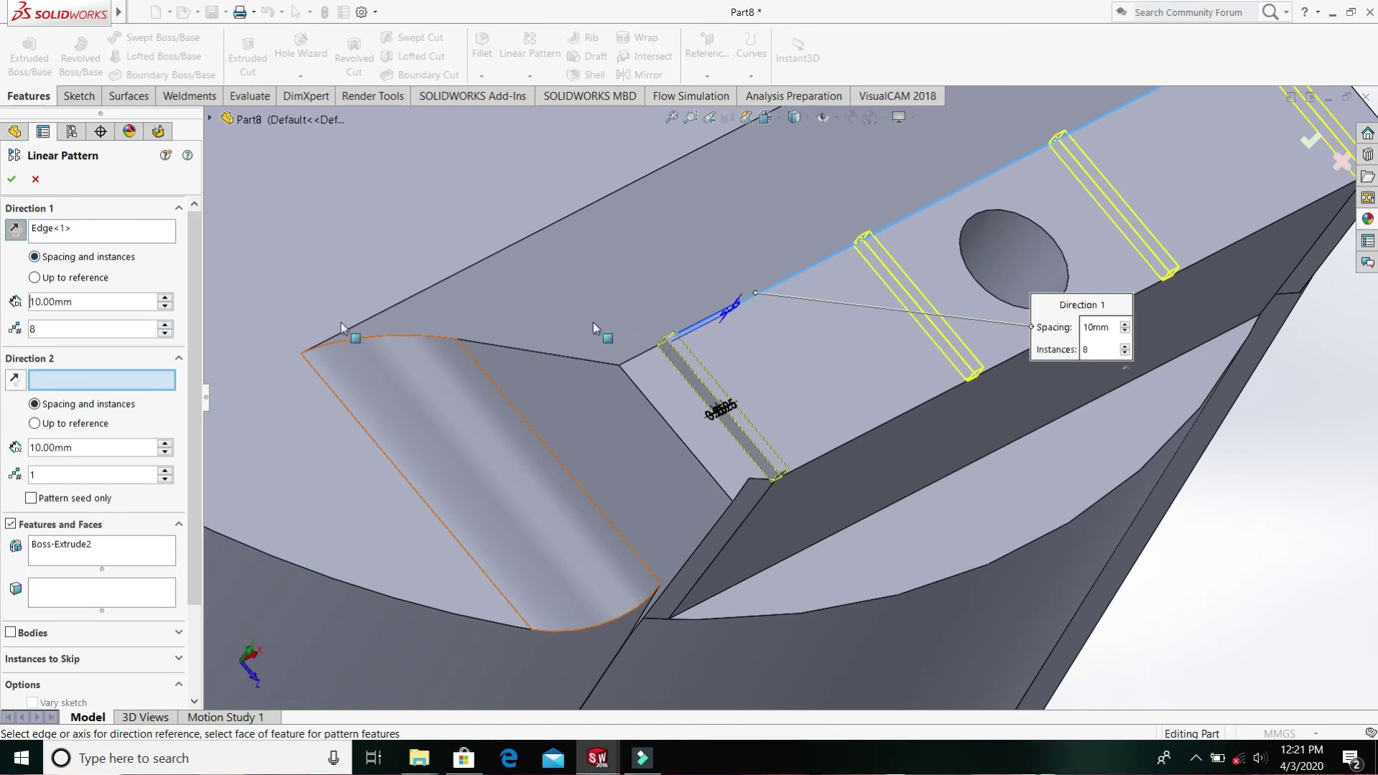
scroll(685, 311, up, 3)
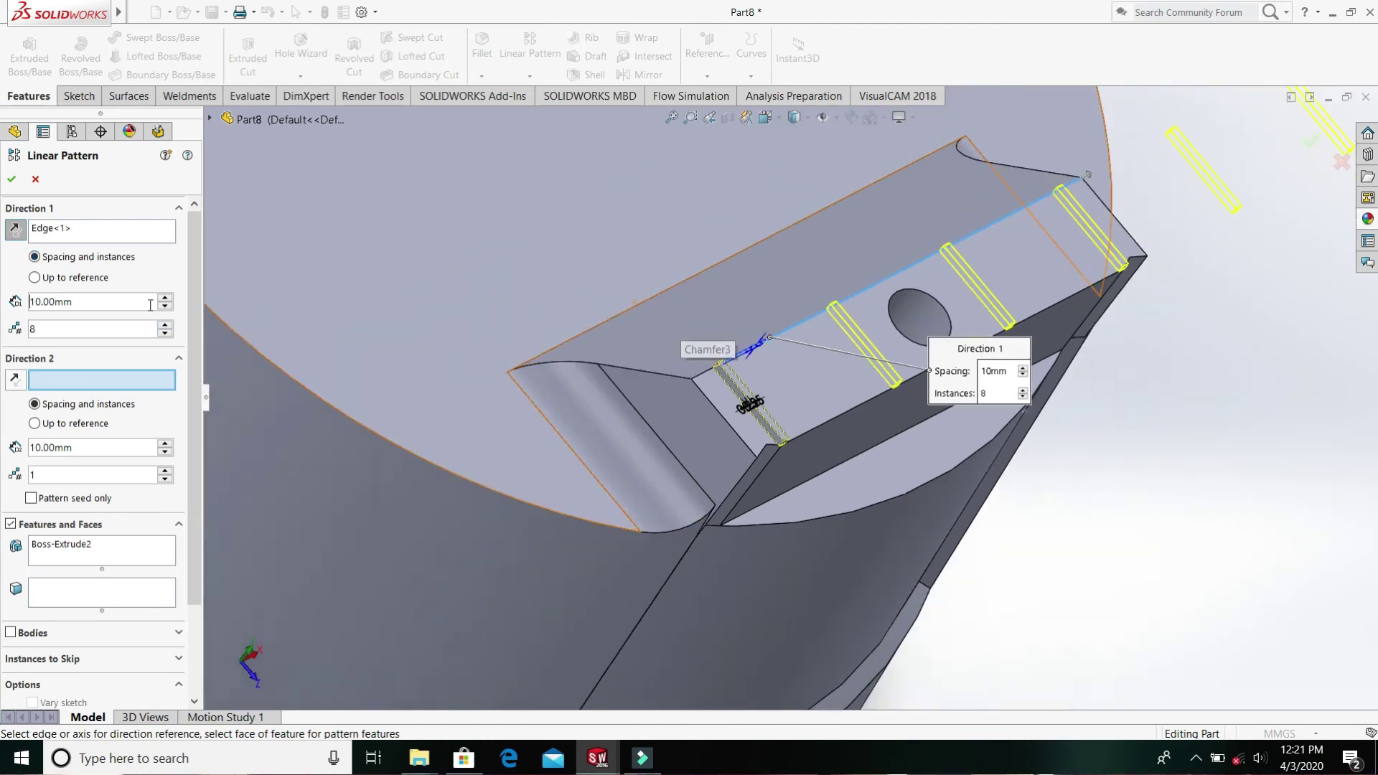
click(35, 277)
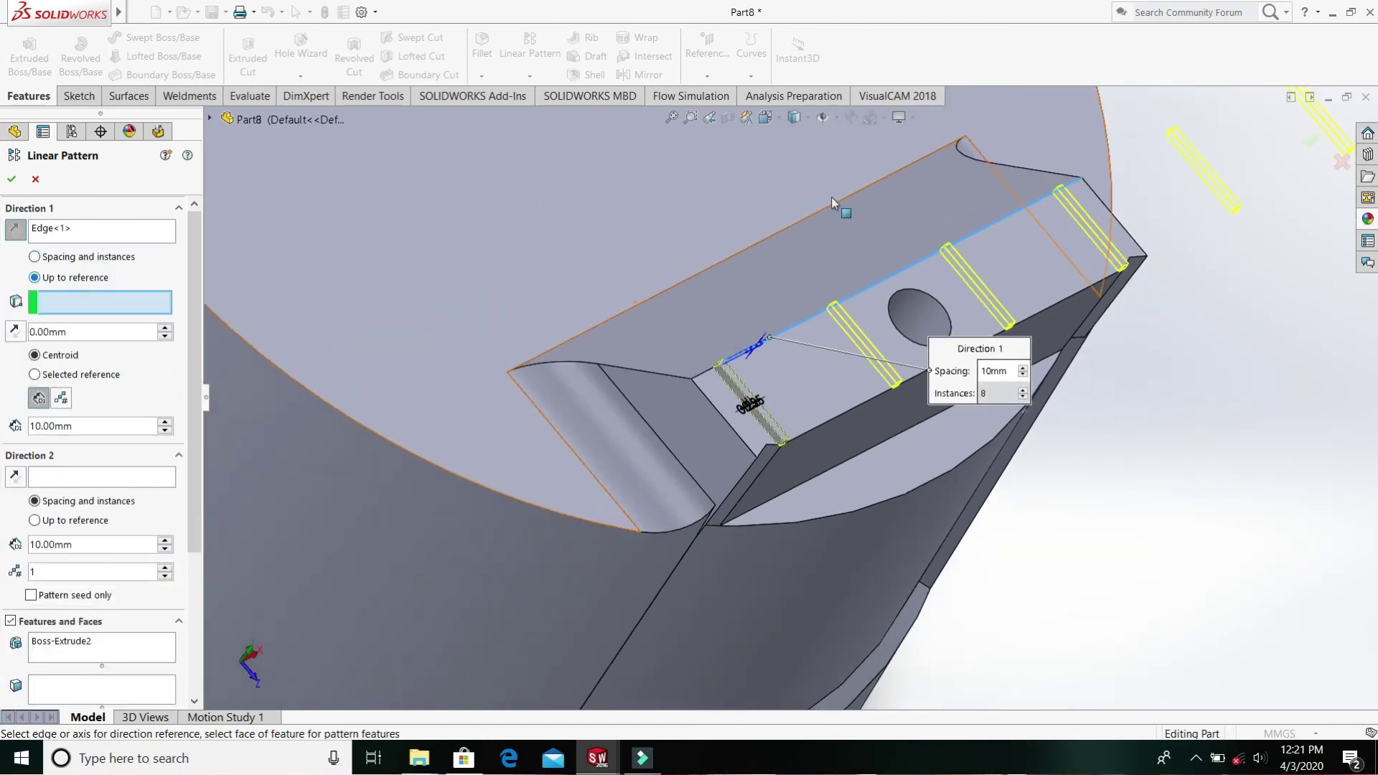
click(1117, 224)
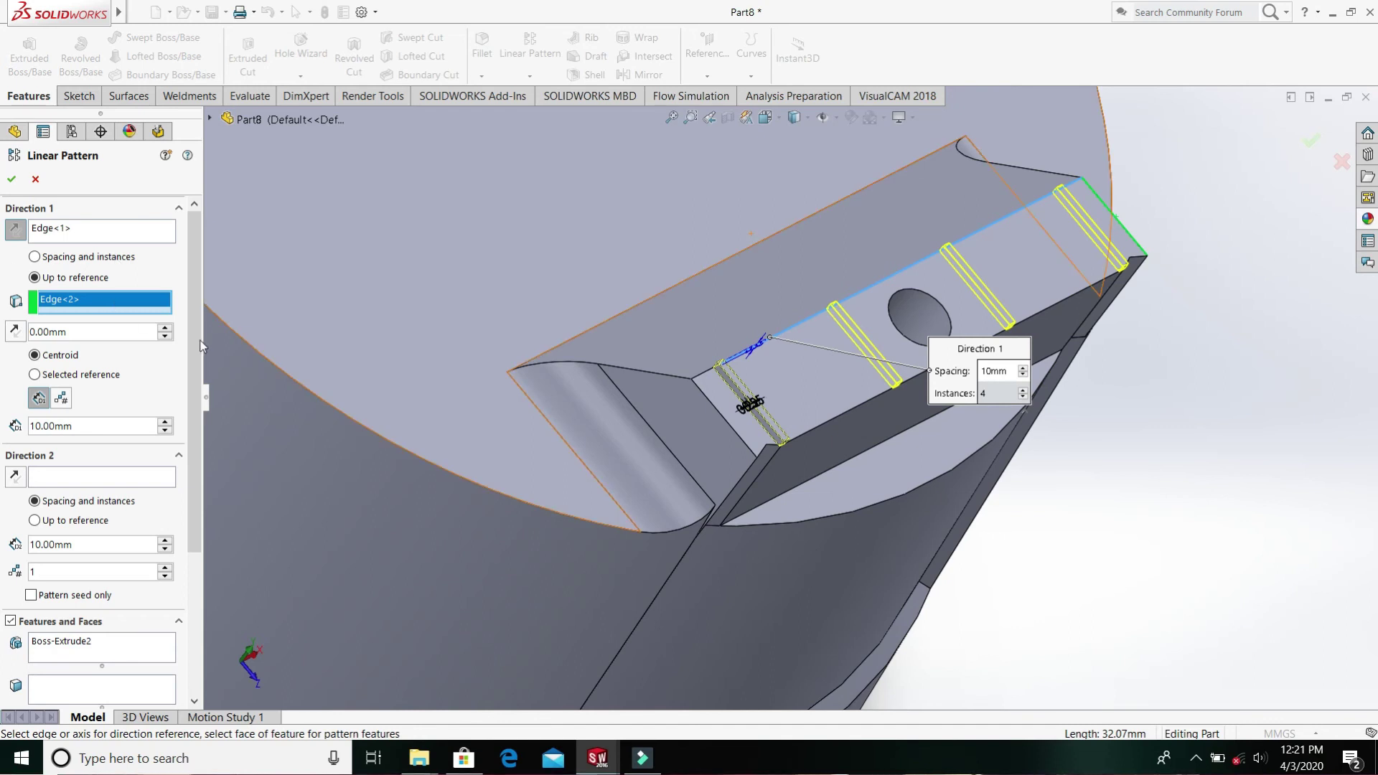
click(166, 328)
click(166, 327)
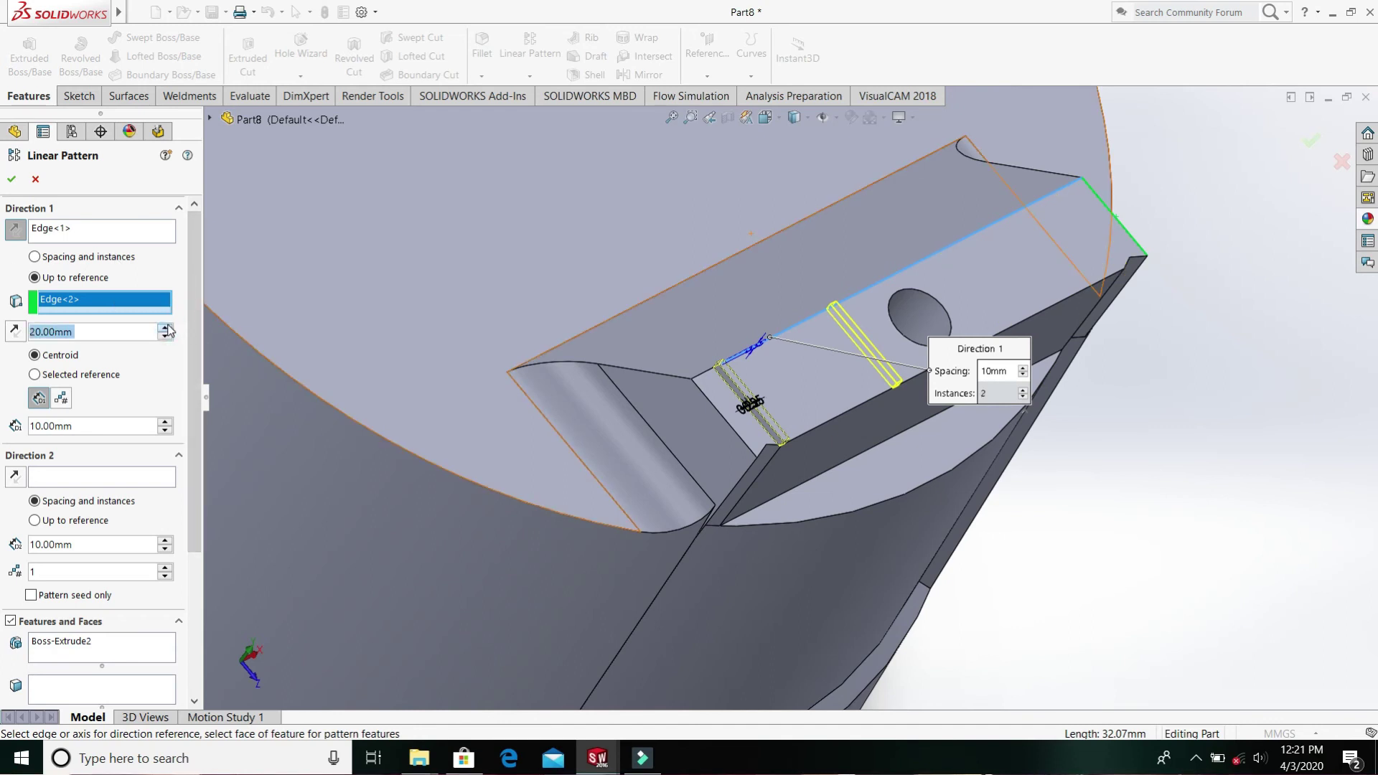
click(166, 327)
click(166, 327)
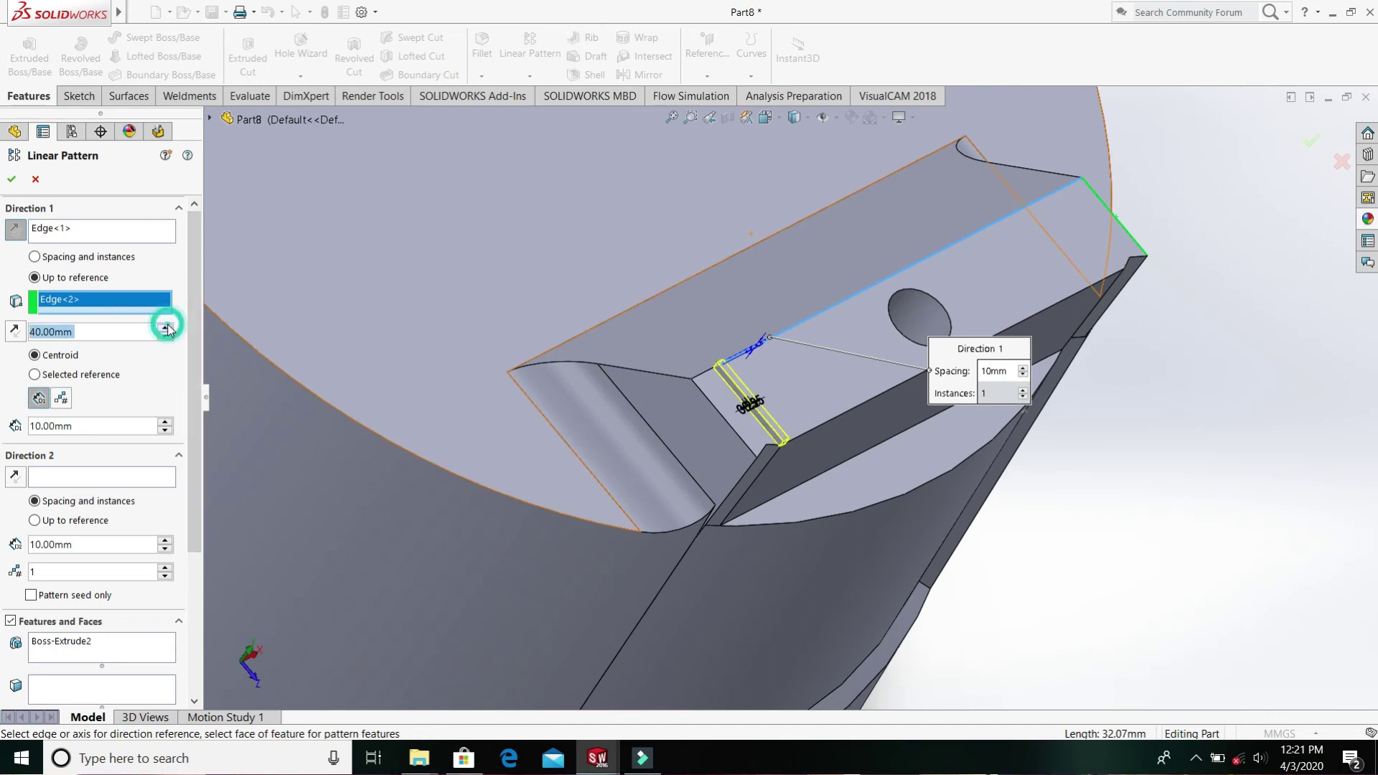
- Switch back to fixed spacing, trying 0.5 mm then 1 mm spacing while raising the instance count
click(33, 258)
double_click(82, 302)
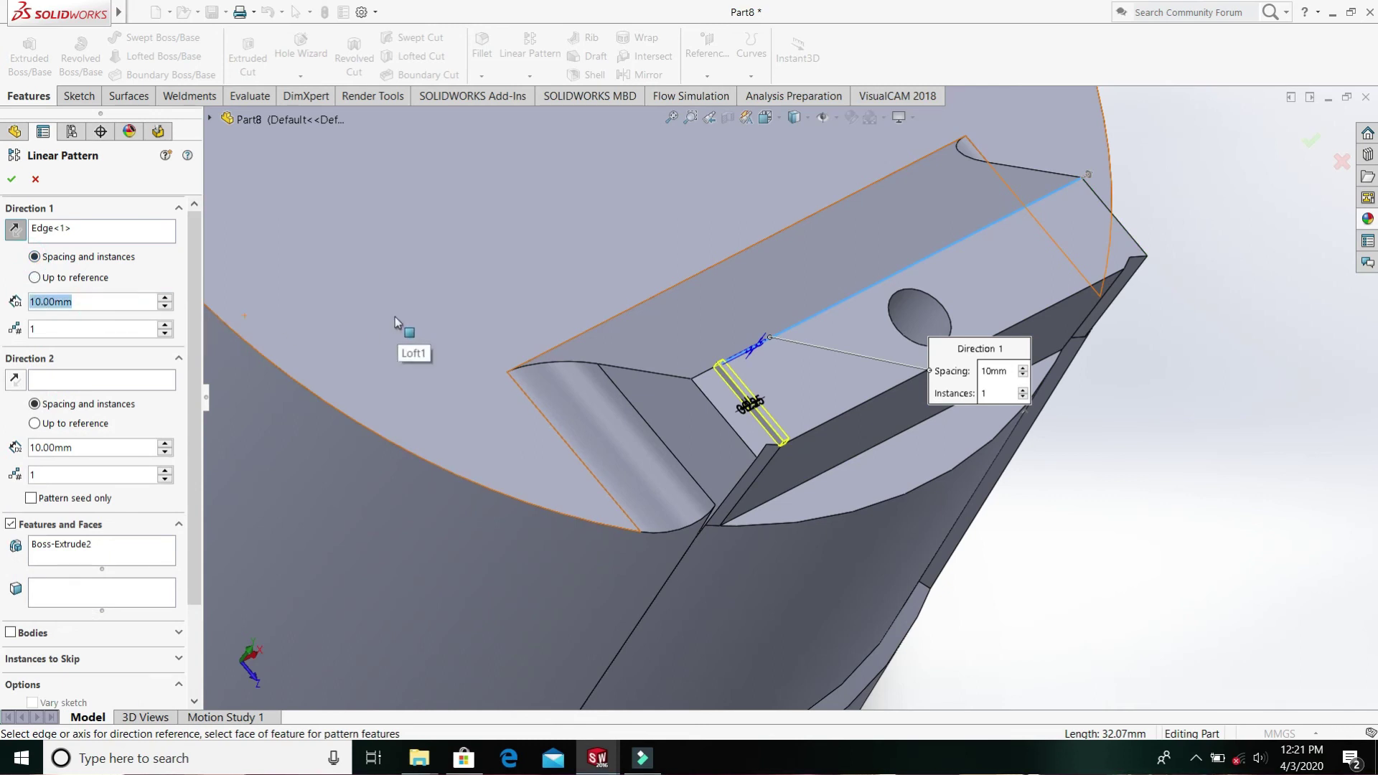
text(.5)
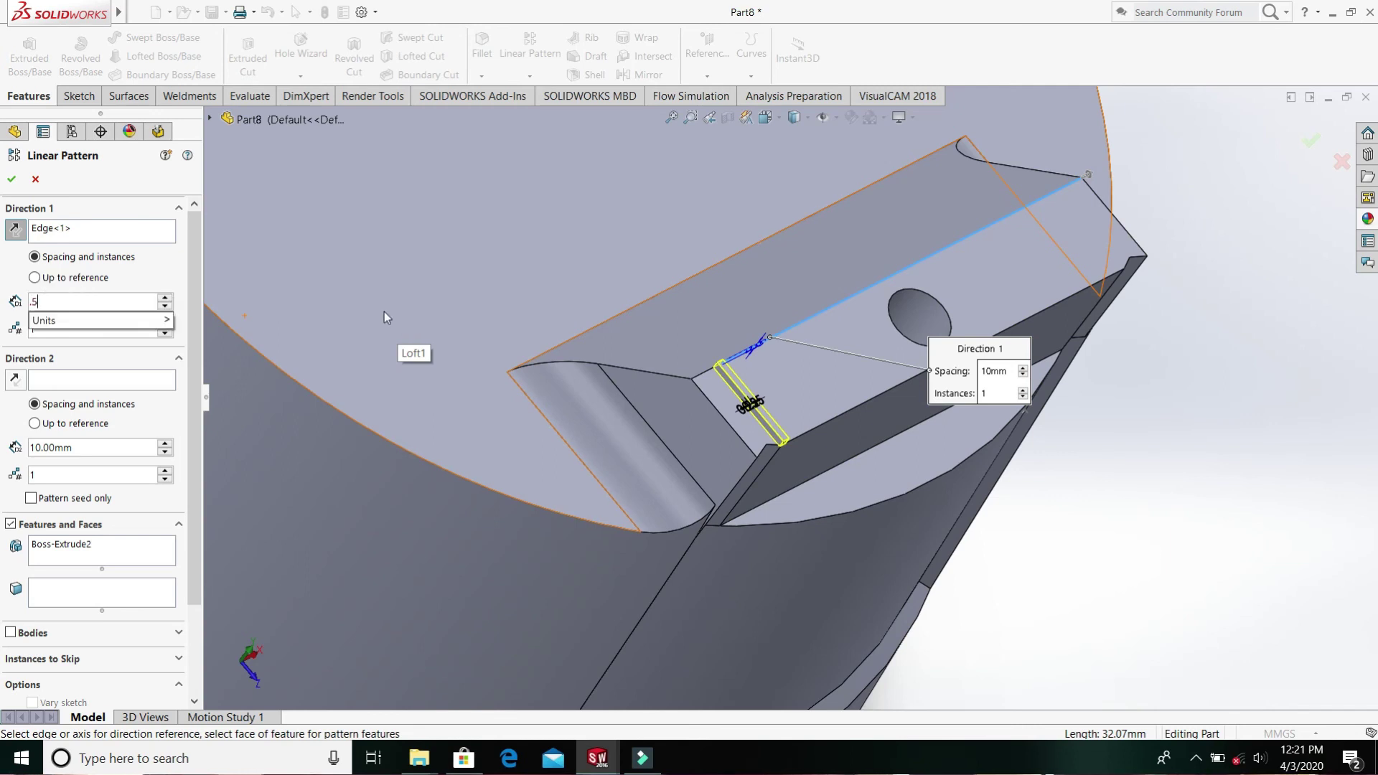
key(Return)
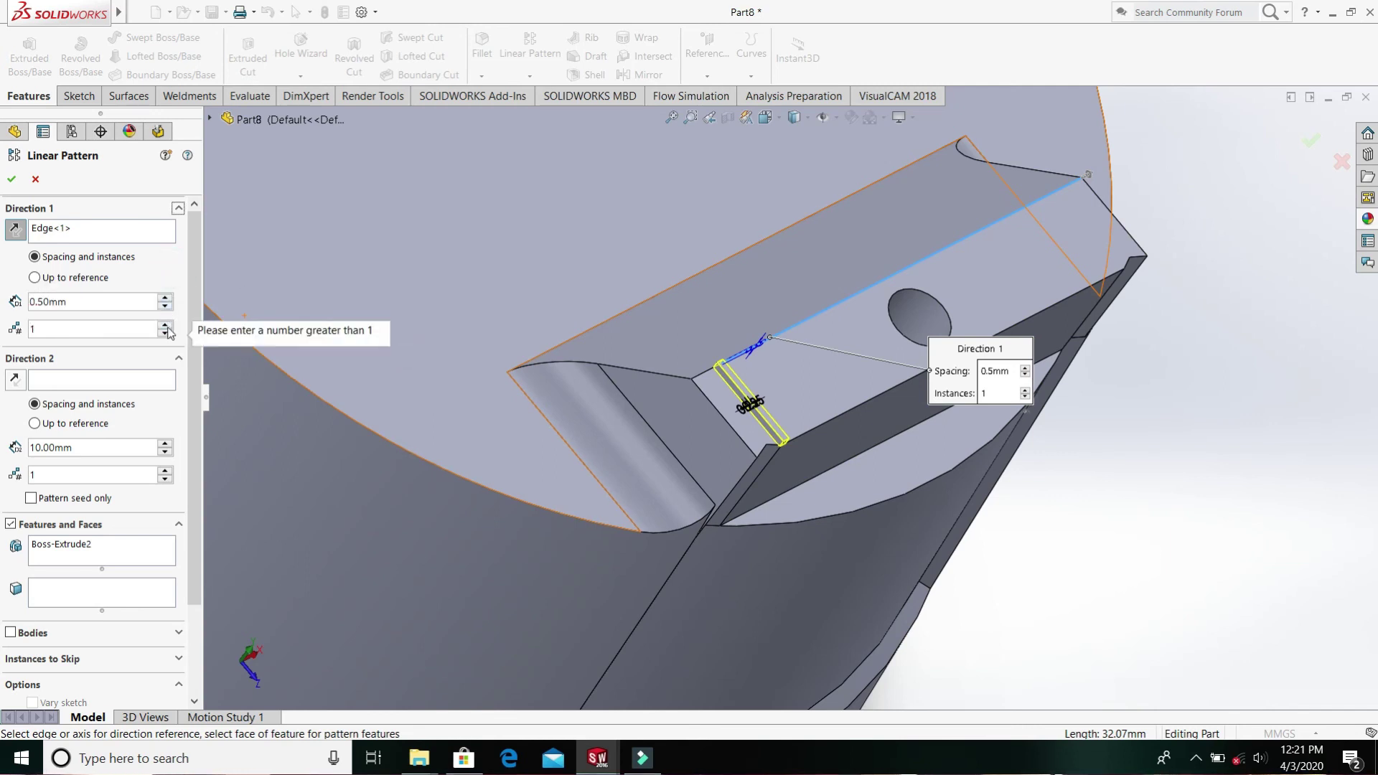
click(165, 326)
click(165, 325)
click(165, 325)
click(165, 325)
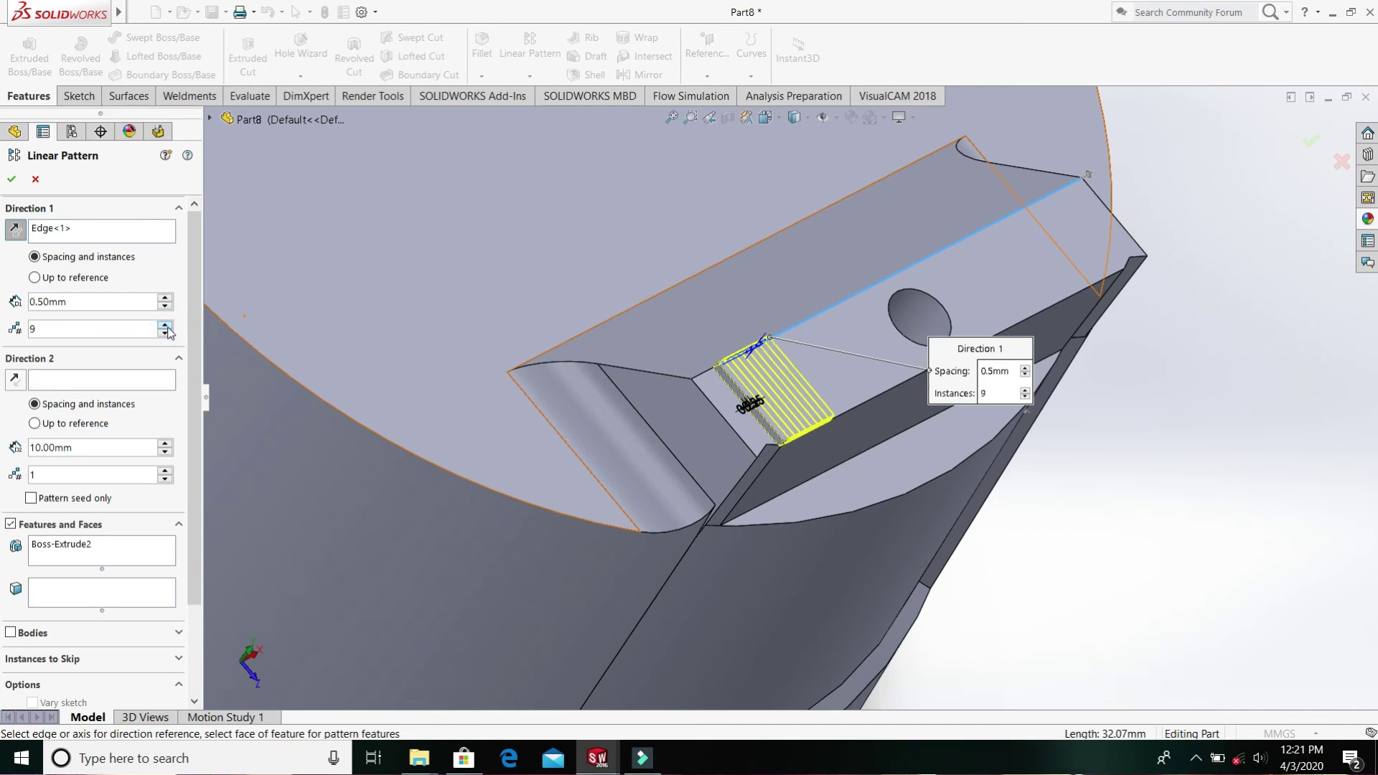
drag(167, 330, 166, 328)
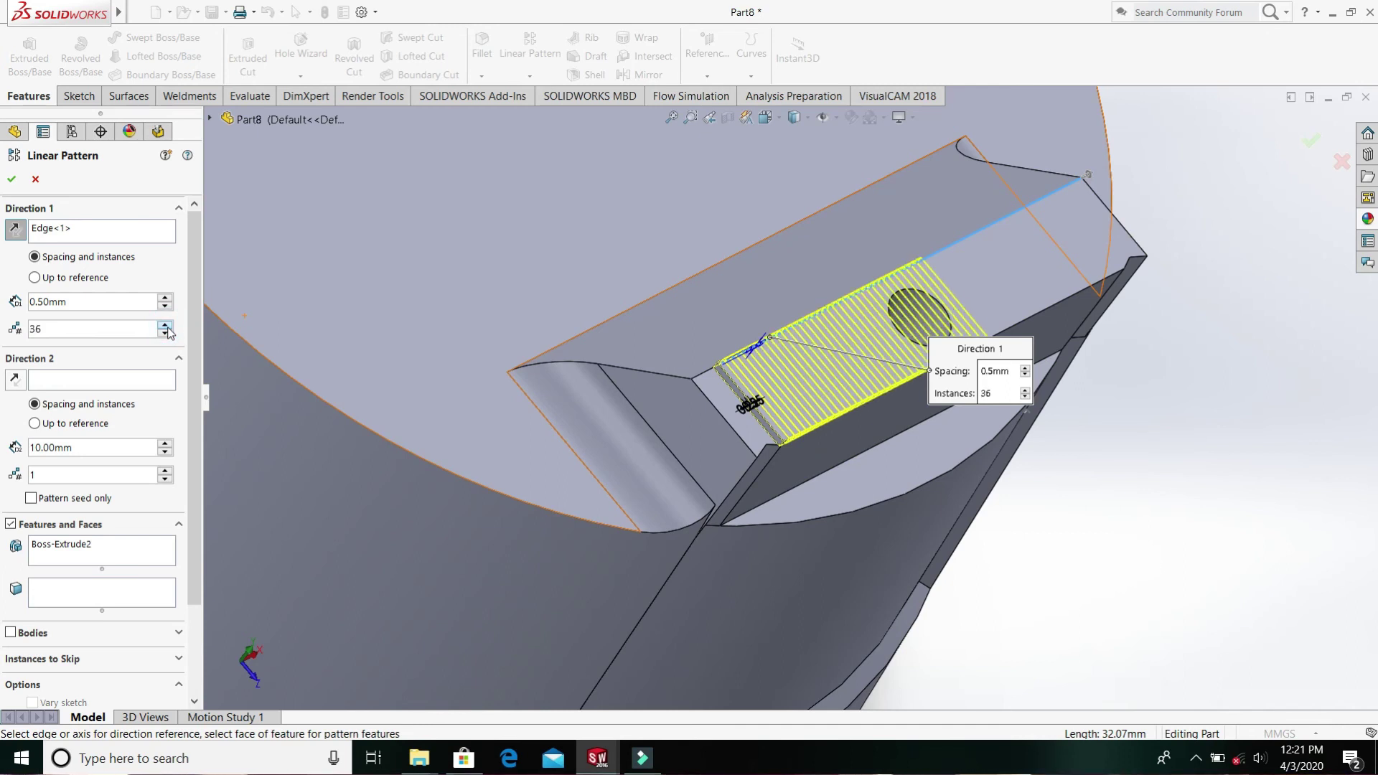
click(84, 301)
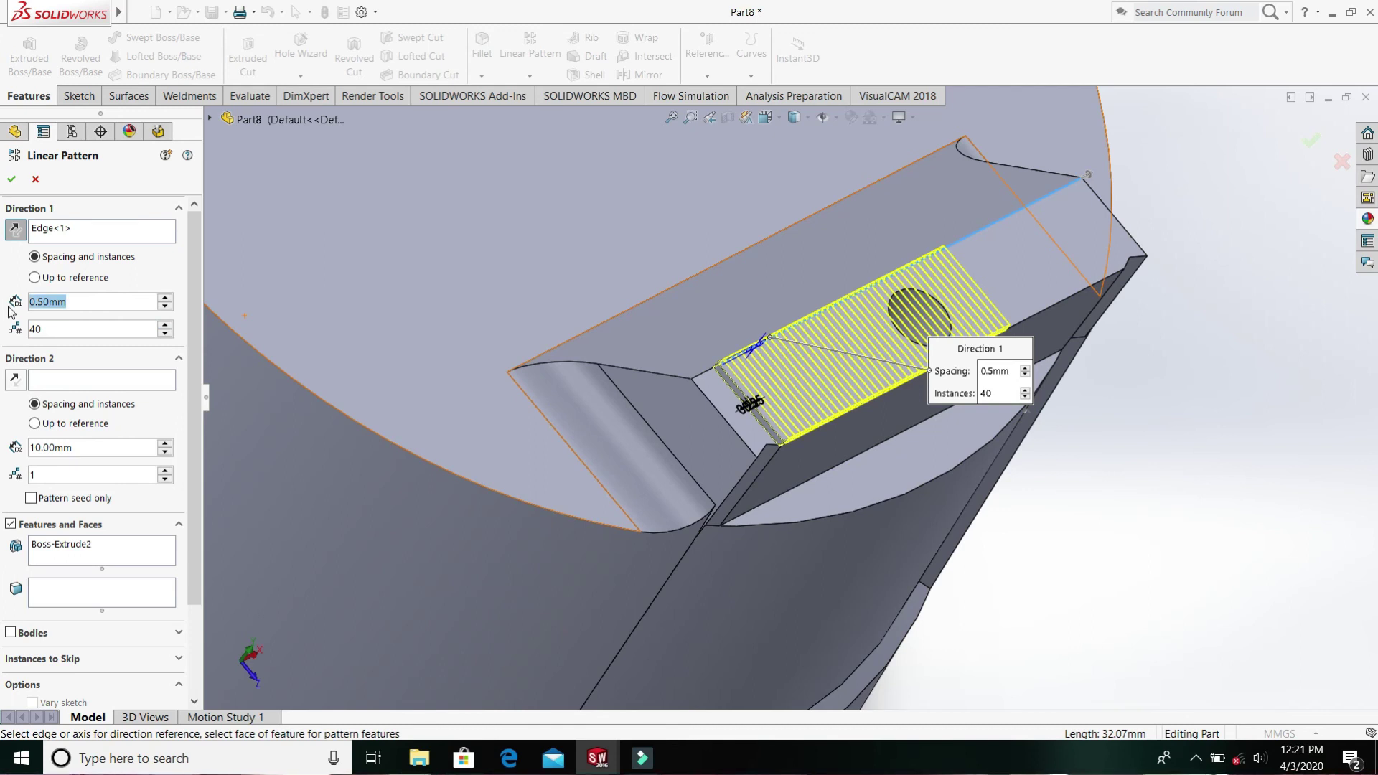
text(1.)
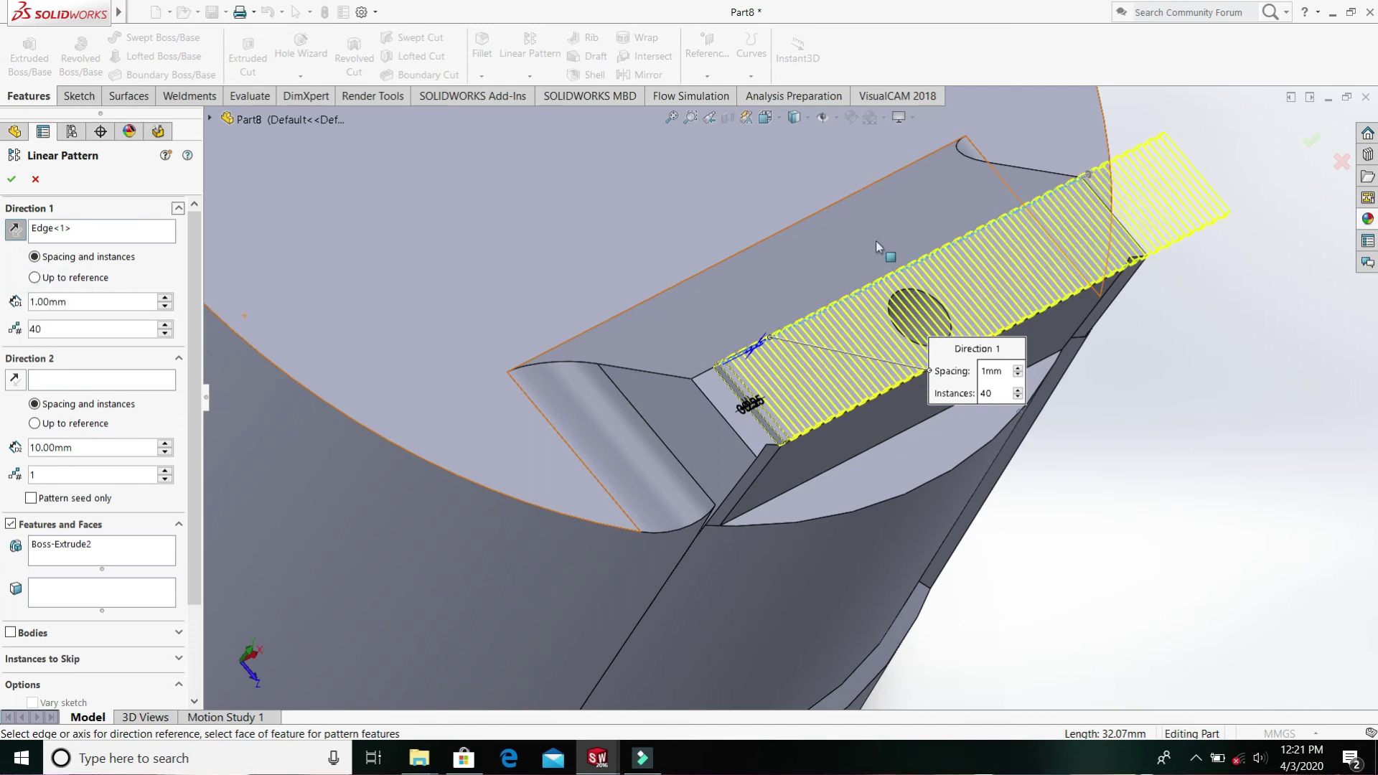
- Set the pattern to 33 instances and create LPattern1
middle_drag(919, 399, 823, 393)
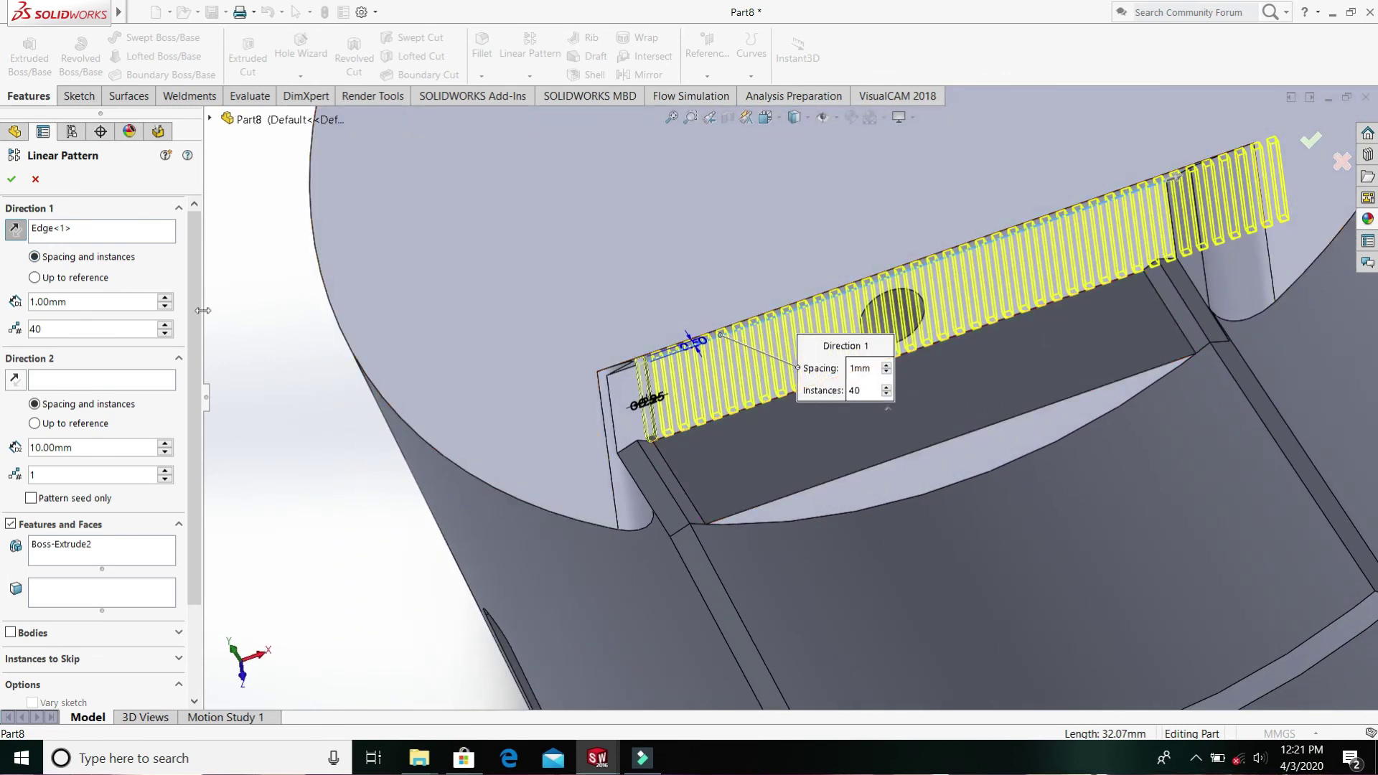
click(169, 334)
click(170, 334)
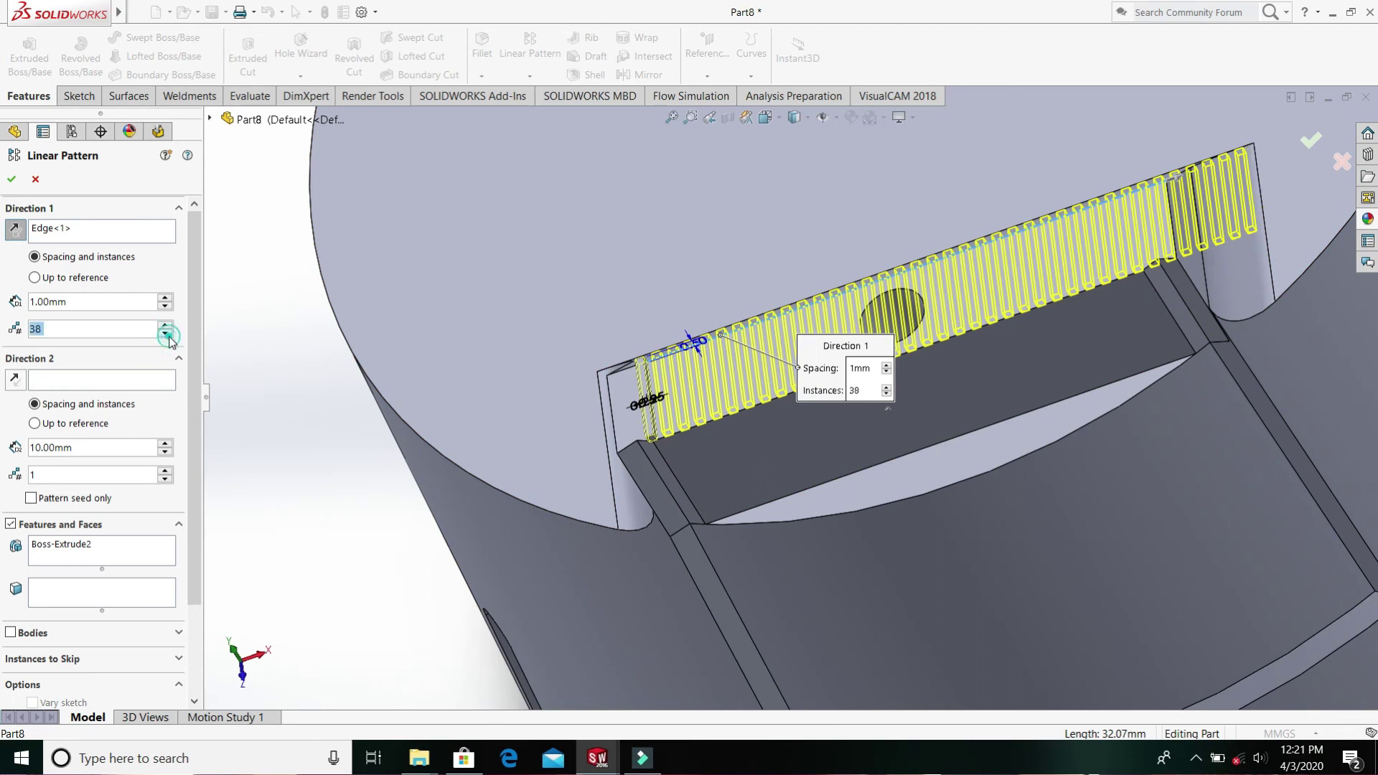
click(169, 334)
click(169, 334)
click(169, 335)
click(169, 335)
click(169, 334)
click(169, 335)
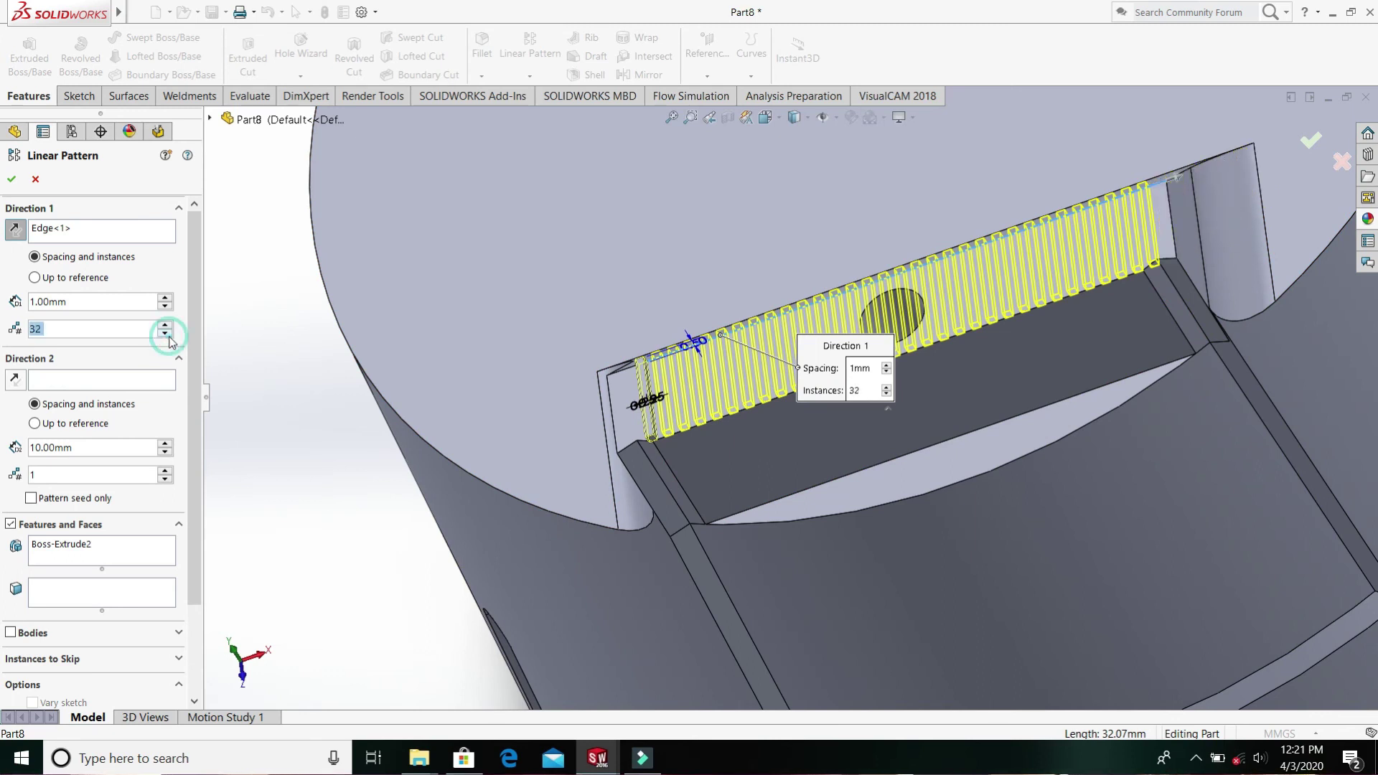
click(166, 325)
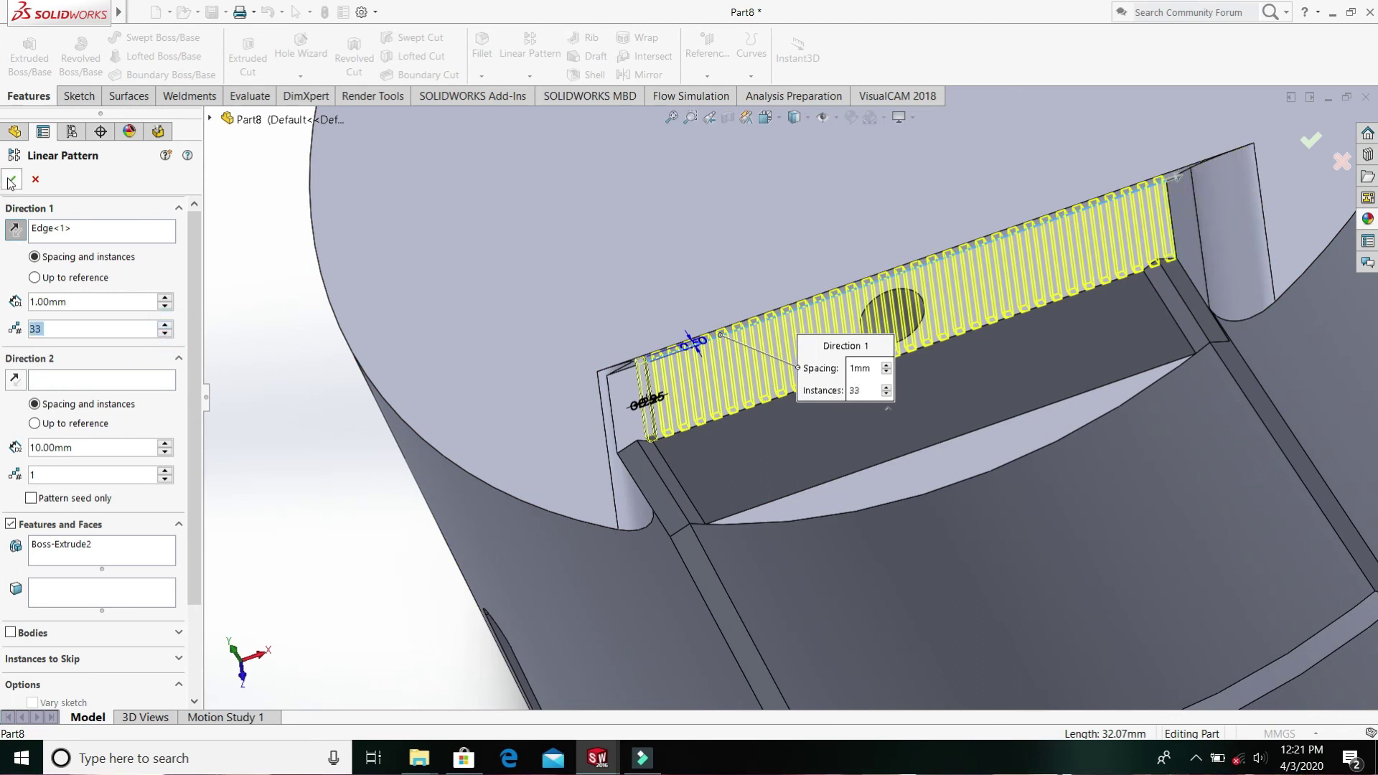
click(12, 179)
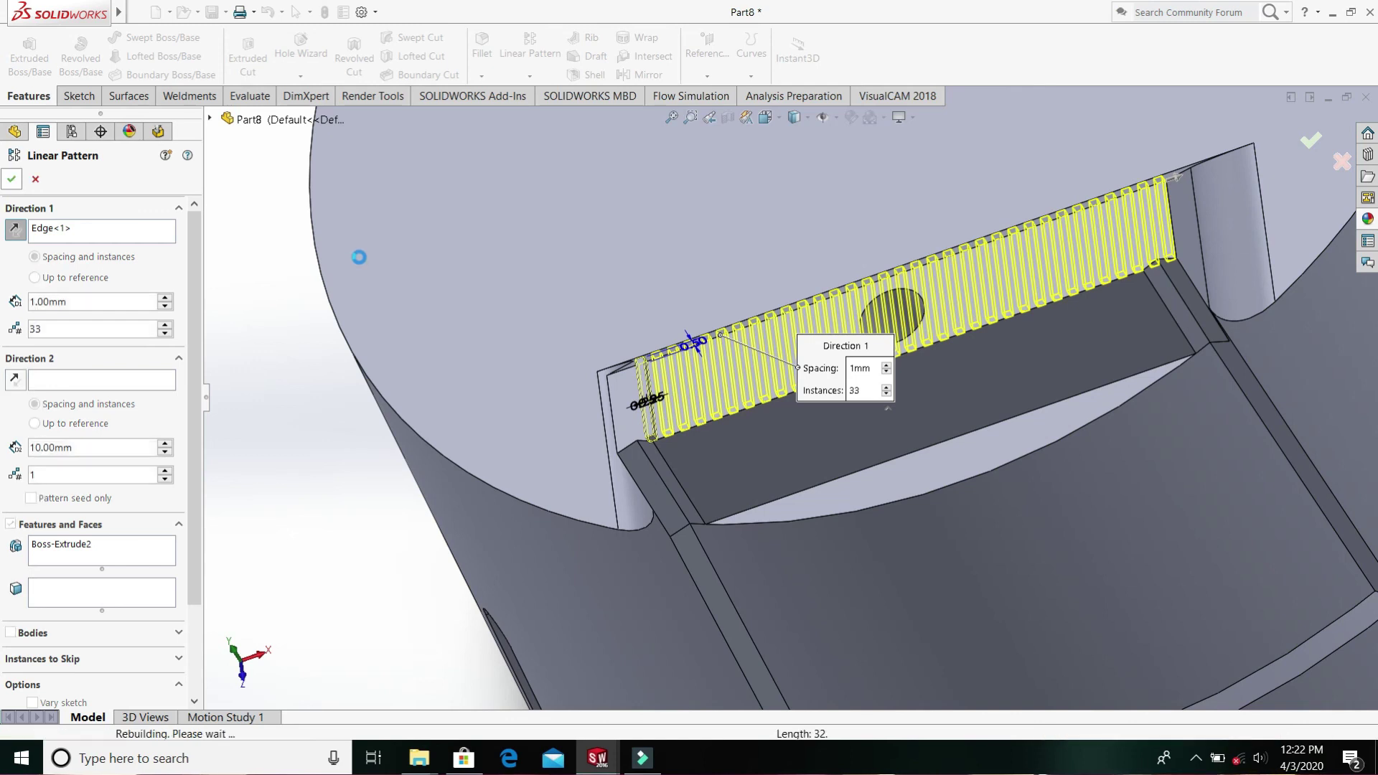
key(Return)
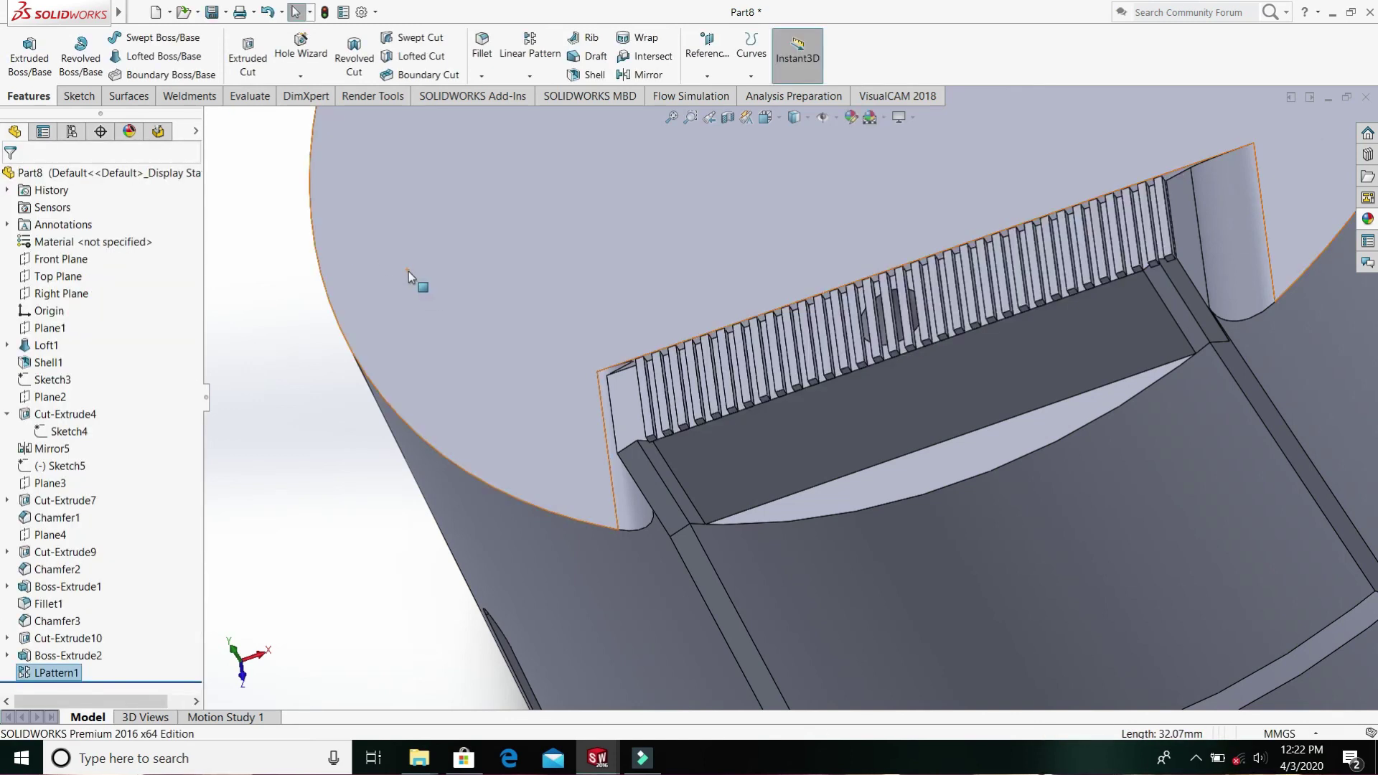
- Orbit and zoom to fit to inspect the whole cover with its comb-like ribs
middle_drag(605, 352, 739, 468)
key(f)
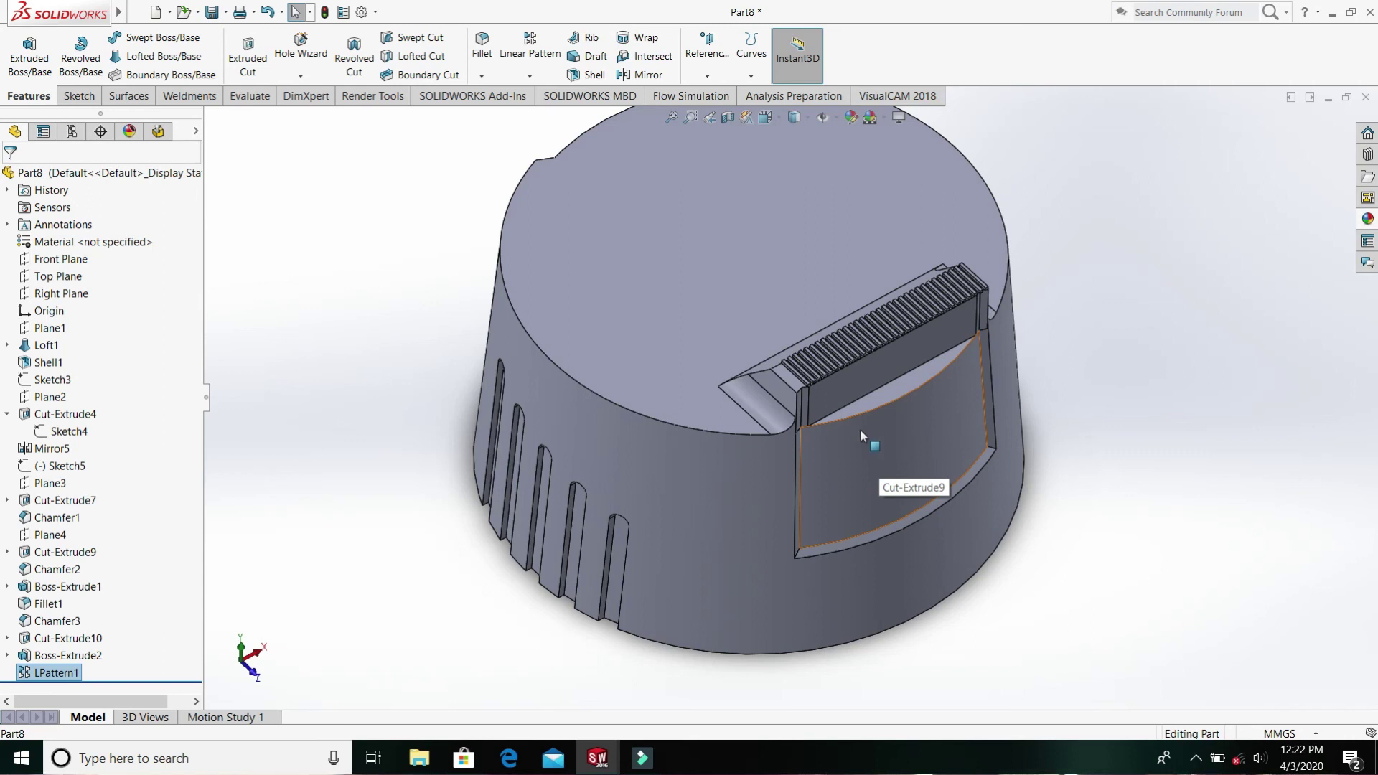
scroll(901, 342, up, 2)
middle_drag(902, 342, 1003, 366)
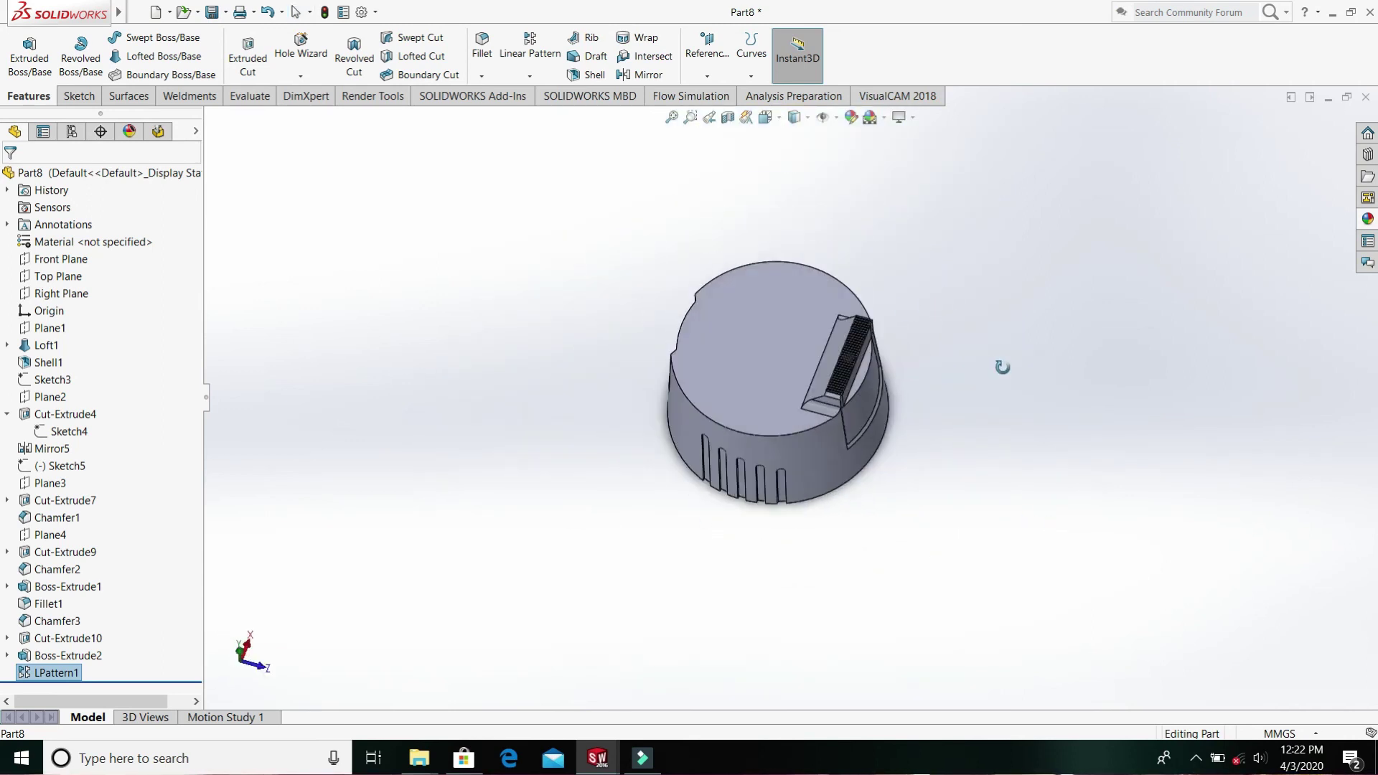
- Apply the red soft touch plastic appearance to the whole part
click(1367, 219)
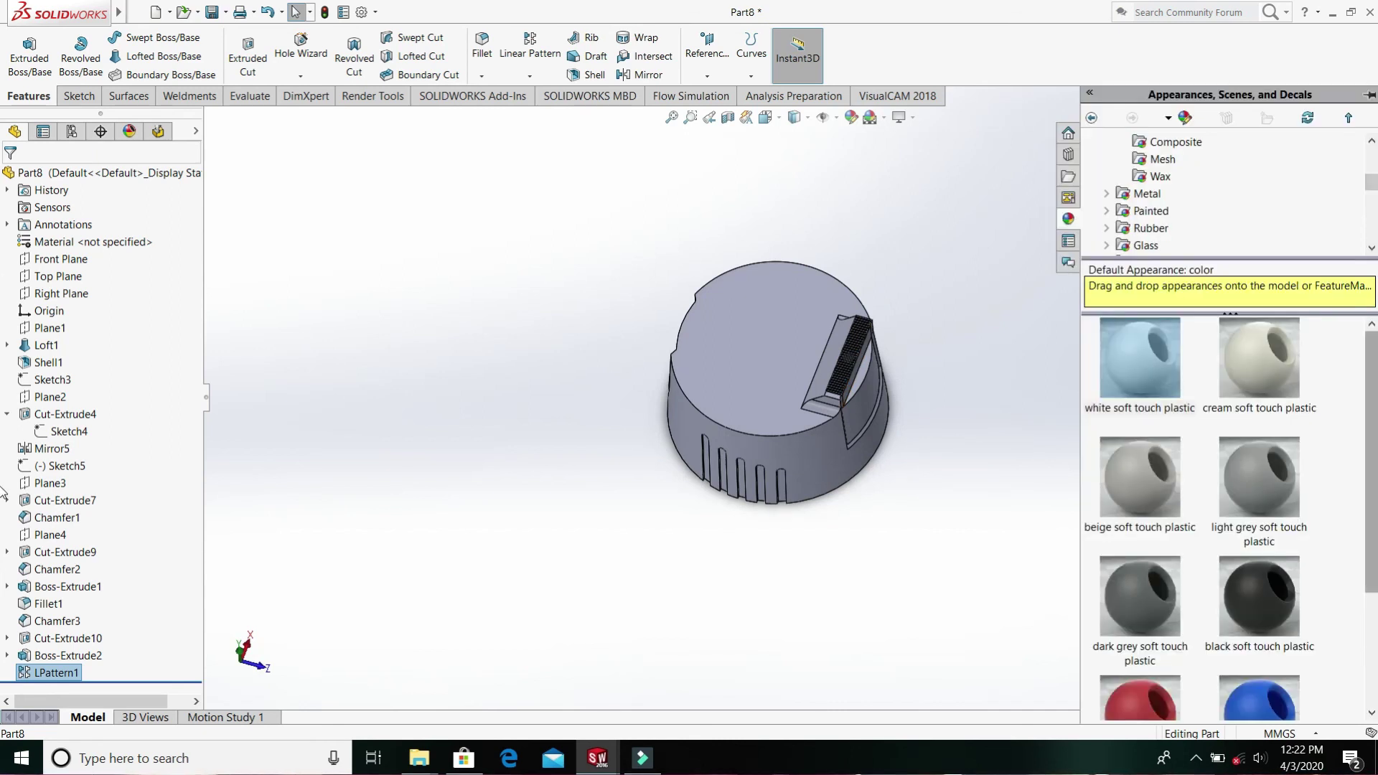
scroll(1128, 563, down, 3)
click(1126, 558)
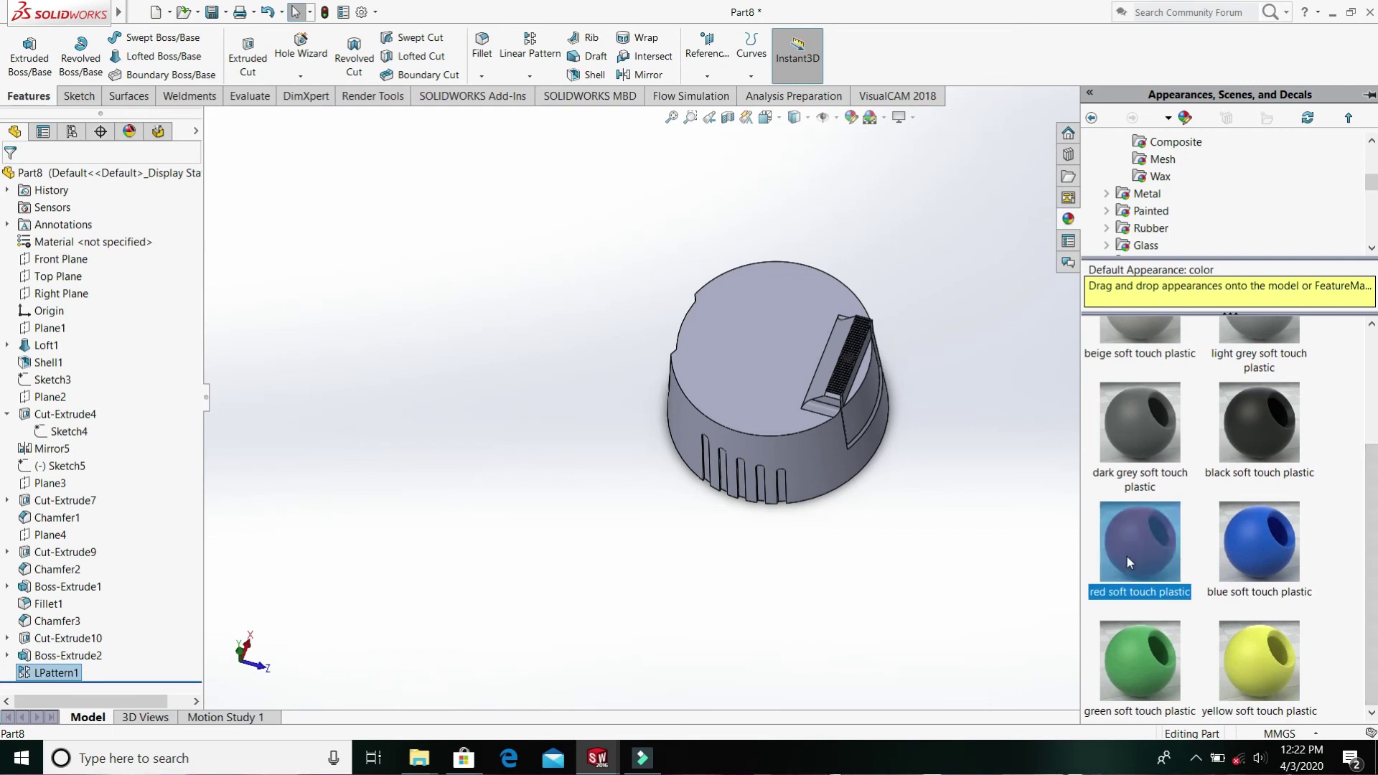
drag(1127, 549, 721, 393)
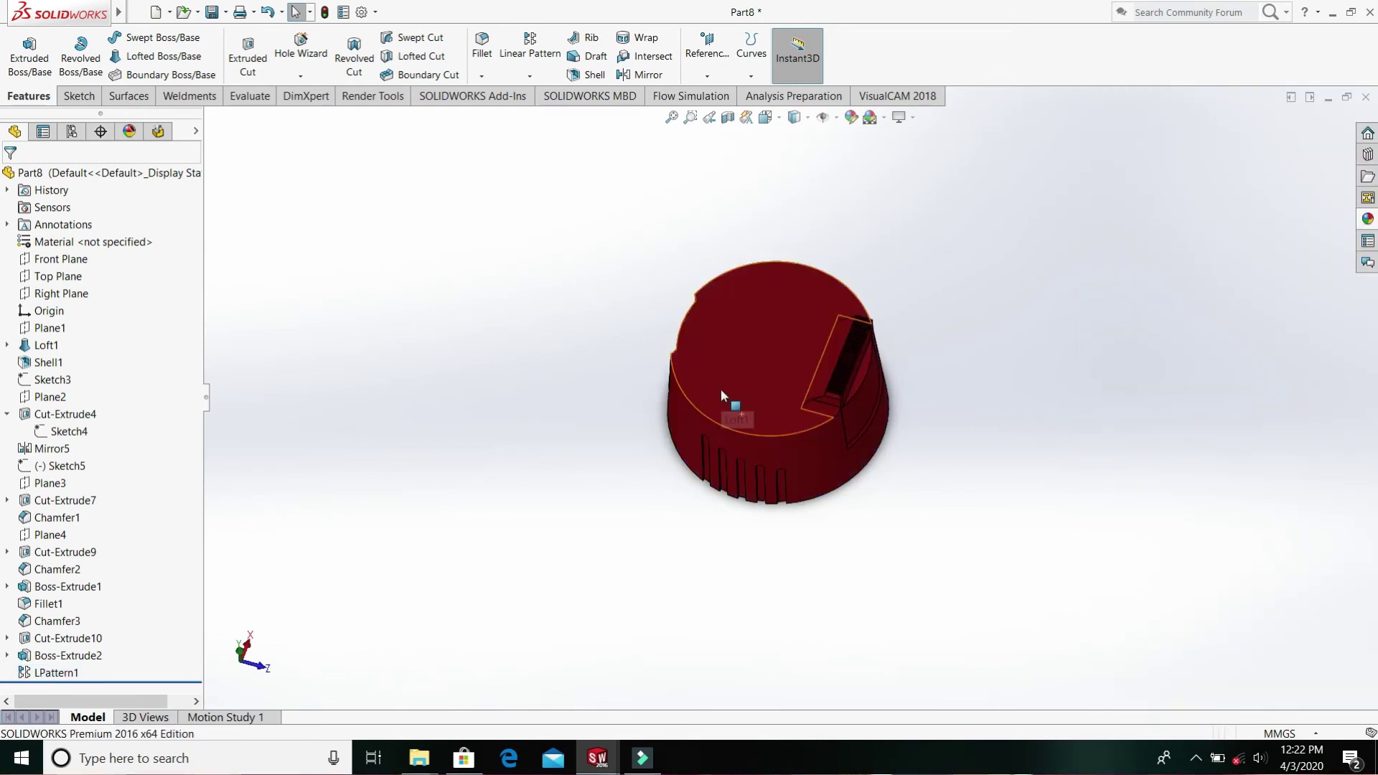
- Show the applied appearances list and open the red soft touch plastic options
click(130, 131)
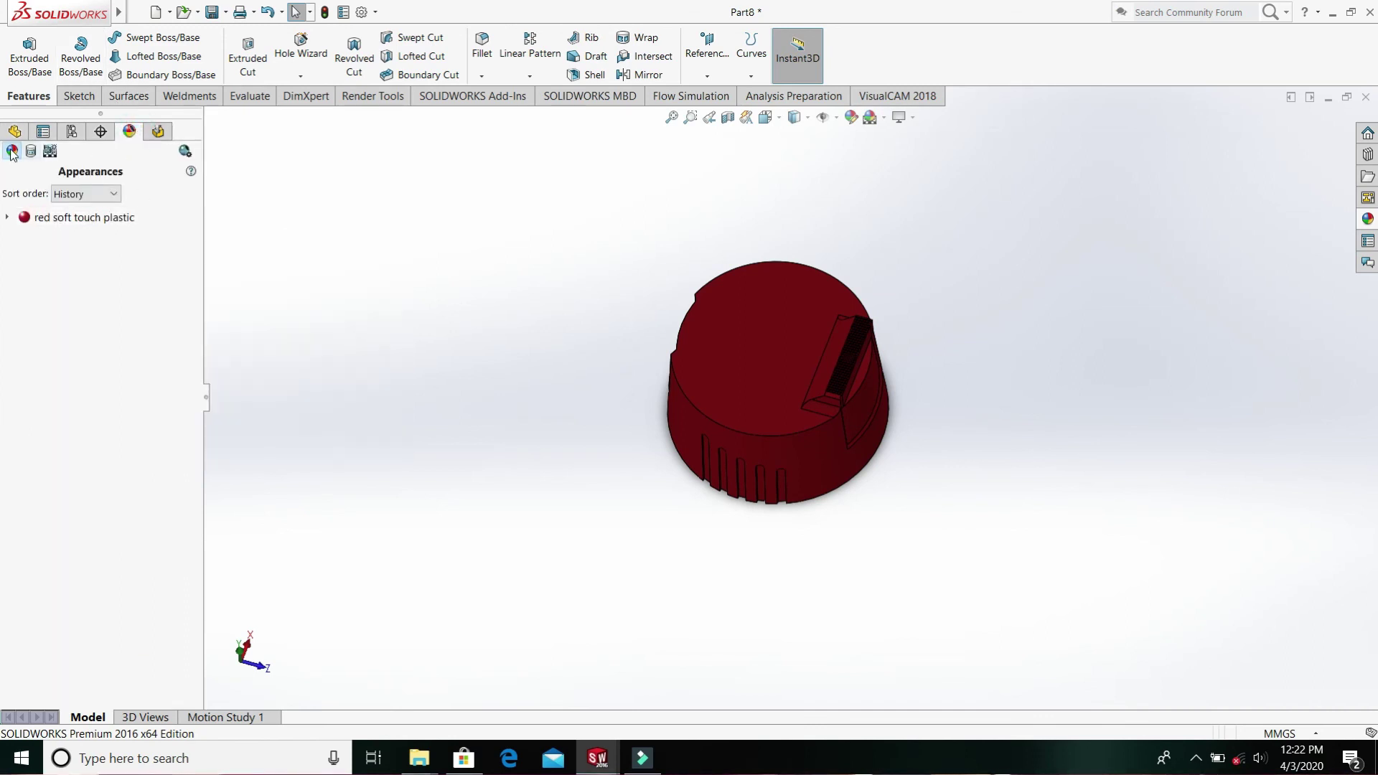
right_click(755, 377)
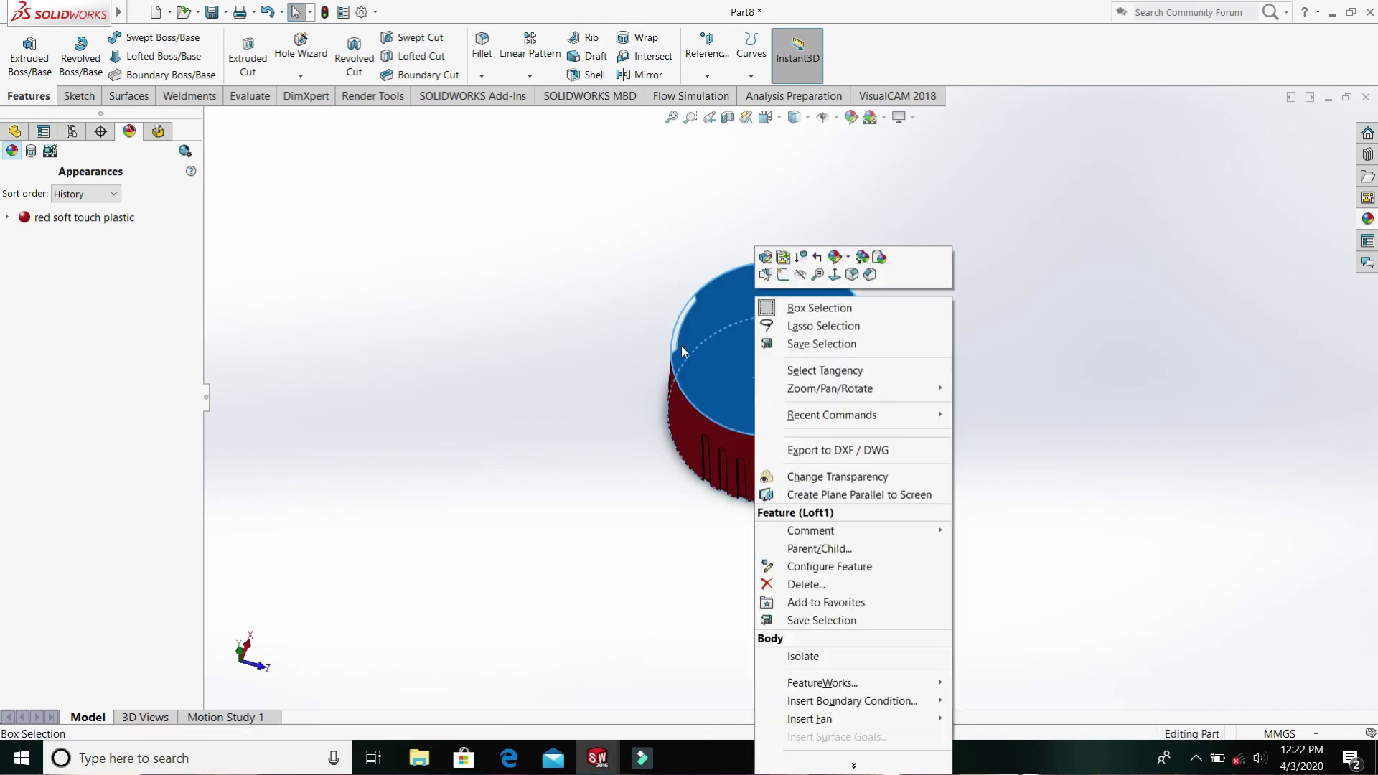
middle_drag(595, 389, 1048, 386)
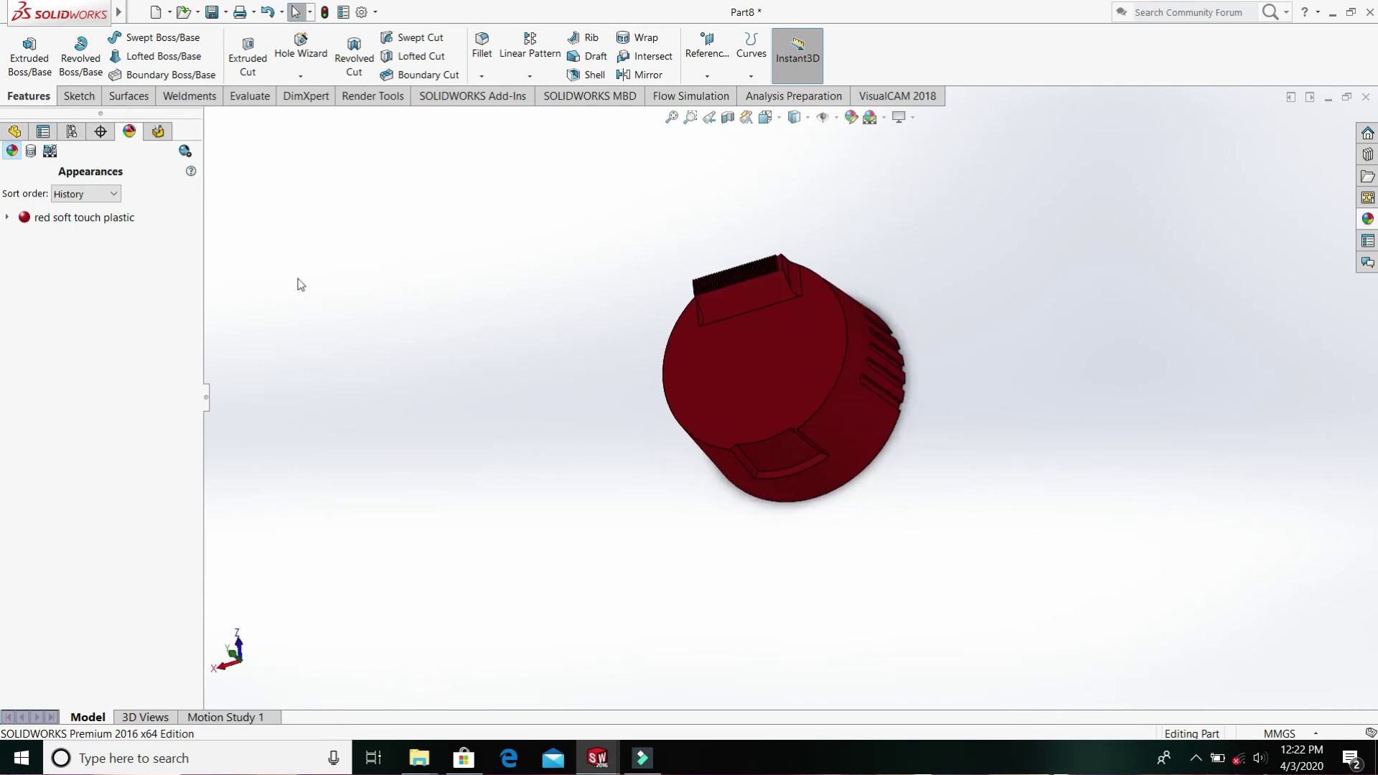
right_click(37, 219)
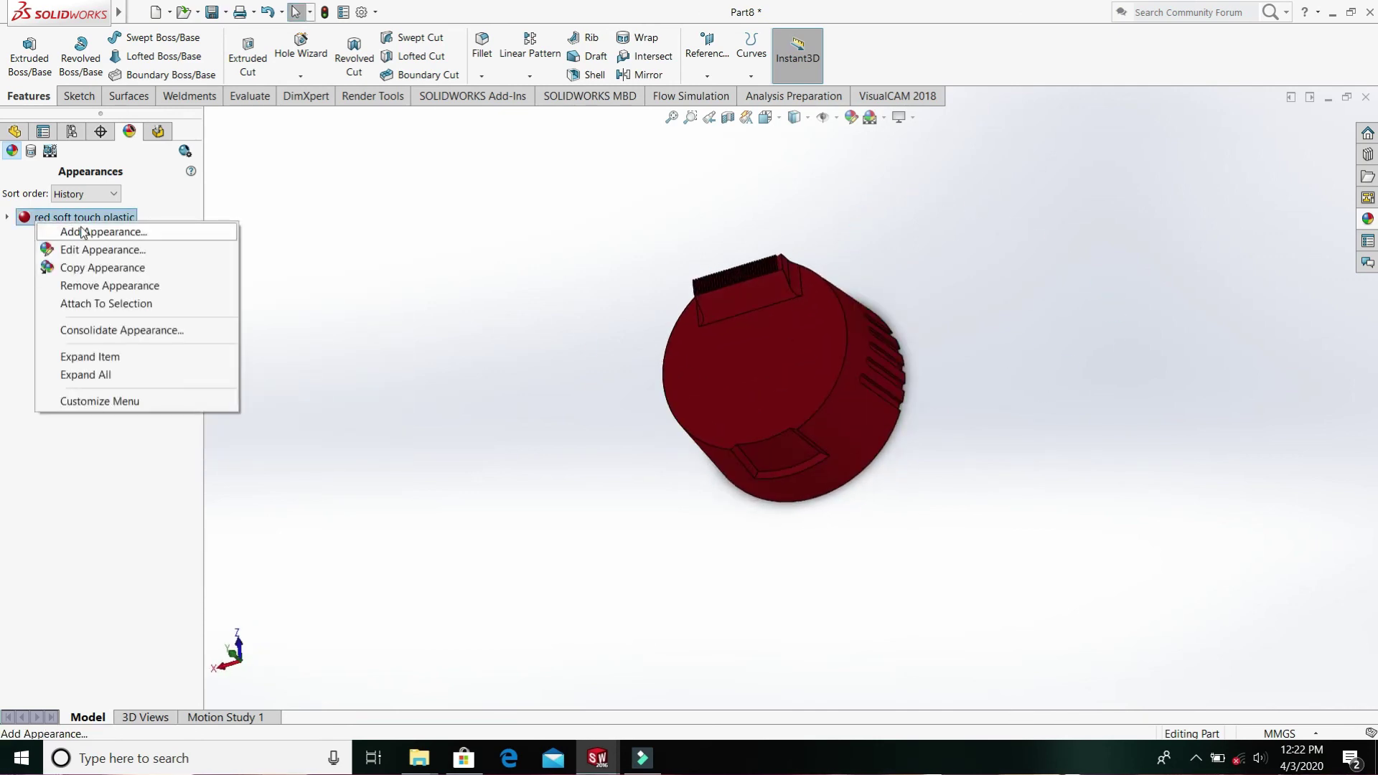
- Recolour the red soft touch plastic appearance to a light tan-orange and apply it
click(91, 250)
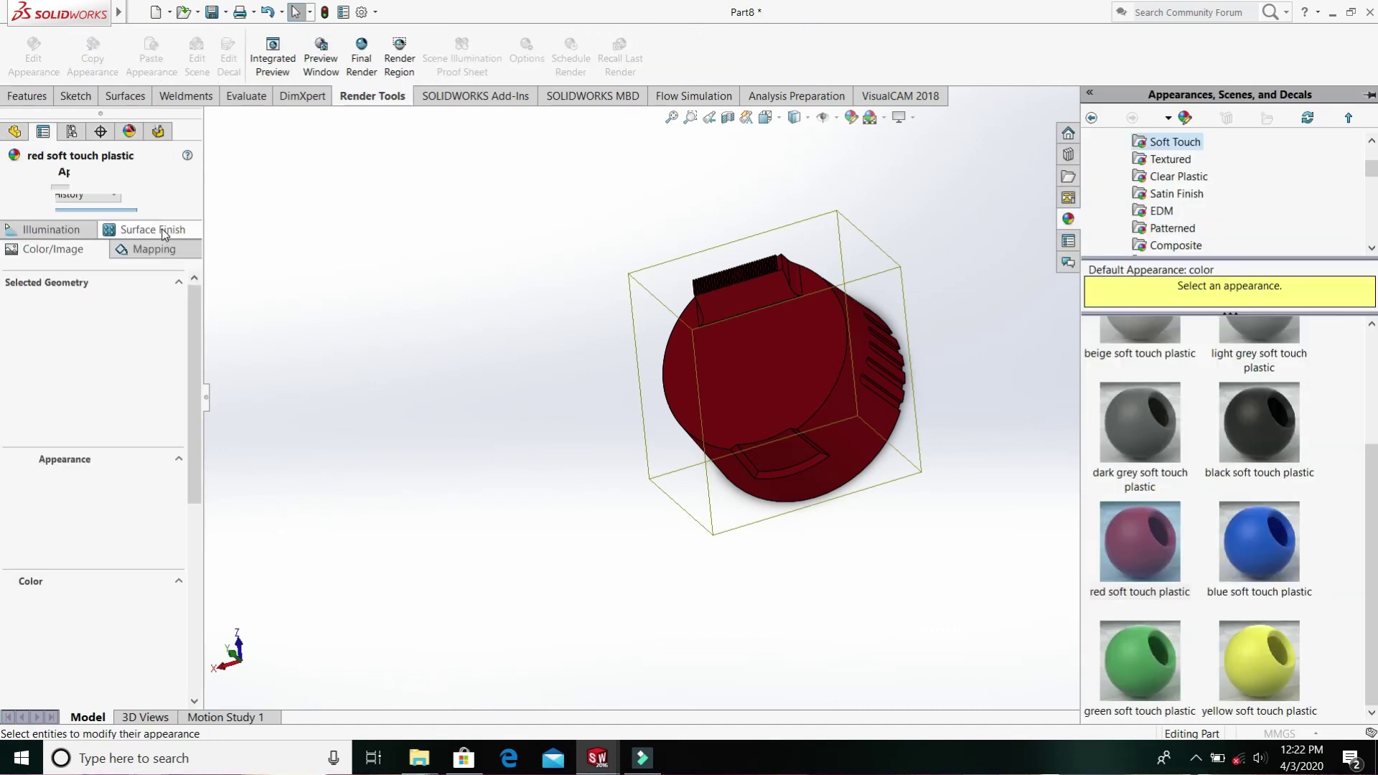
drag(190, 481, 200, 518)
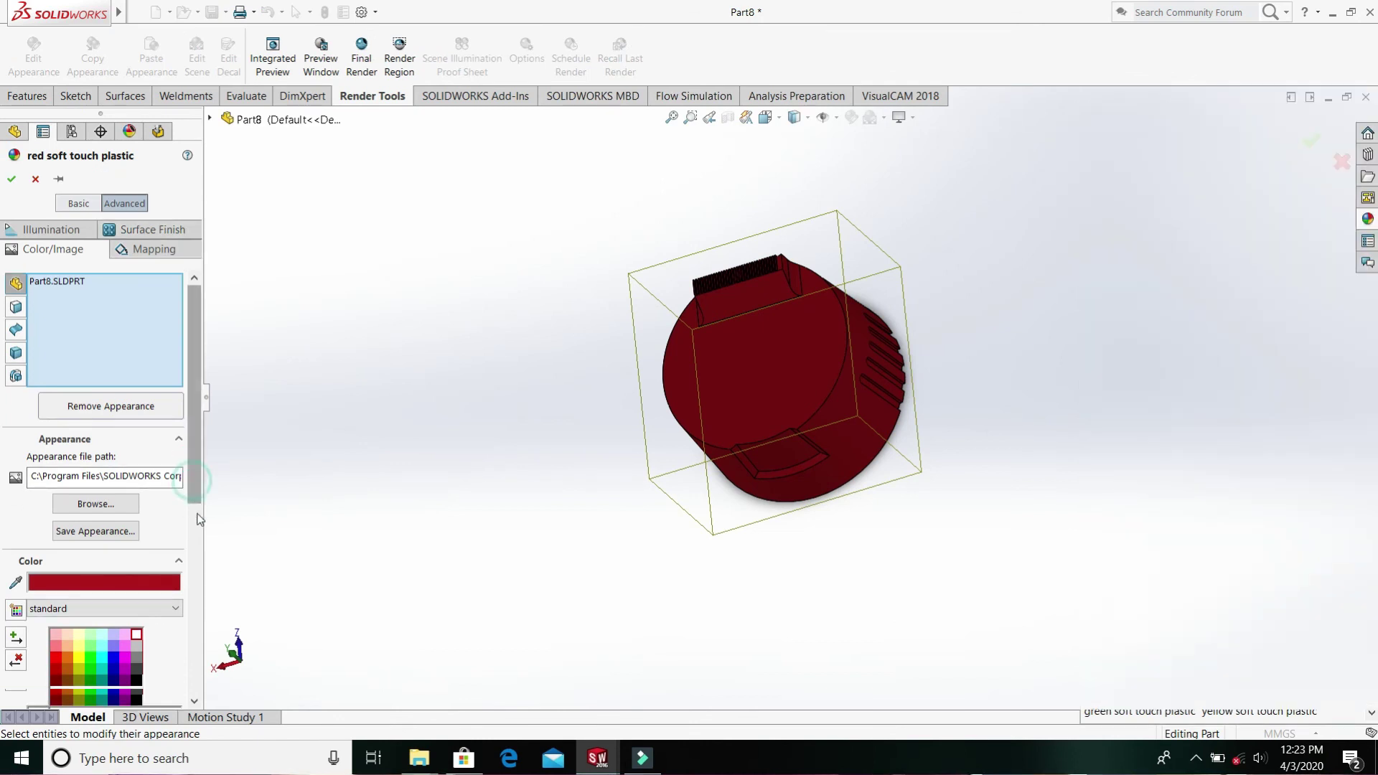
scroll(80, 652, down, 3)
click(68, 579)
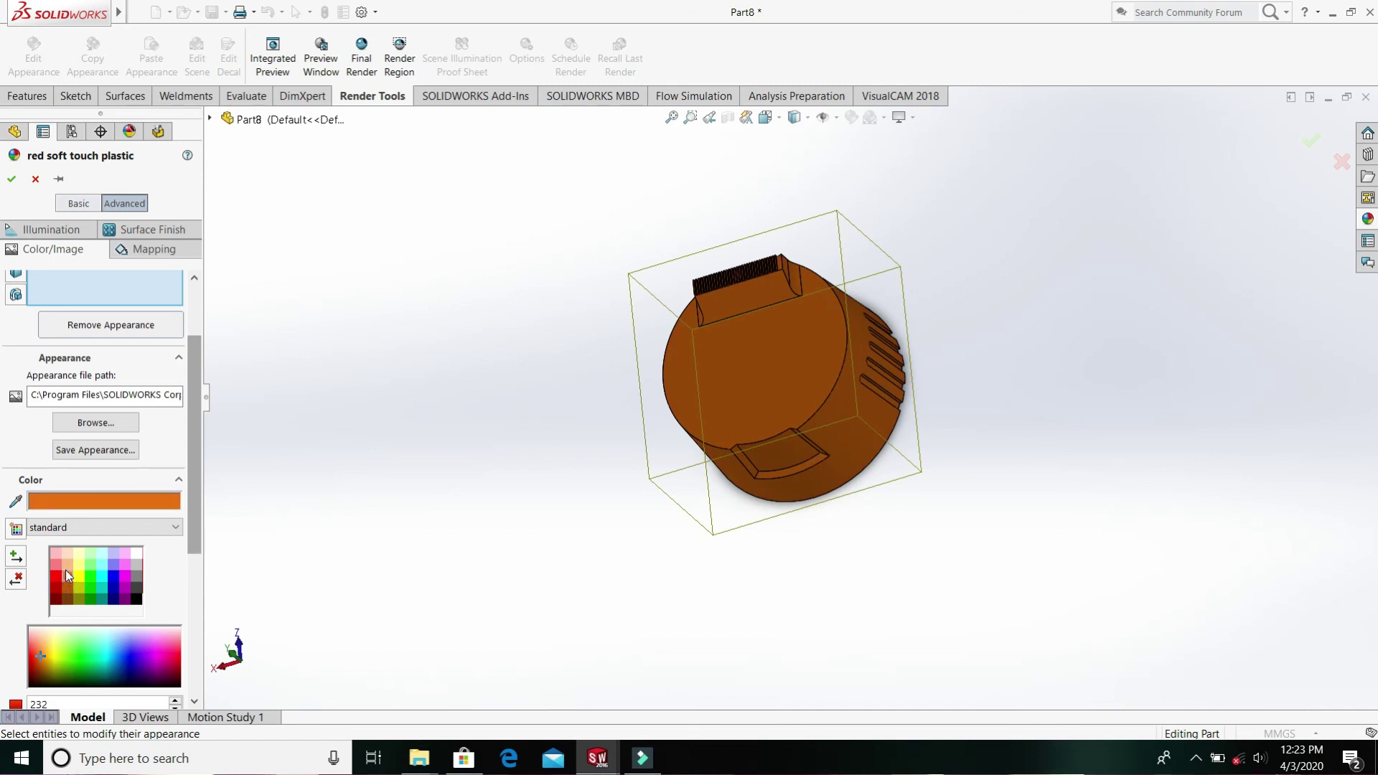
click(66, 564)
click(11, 180)
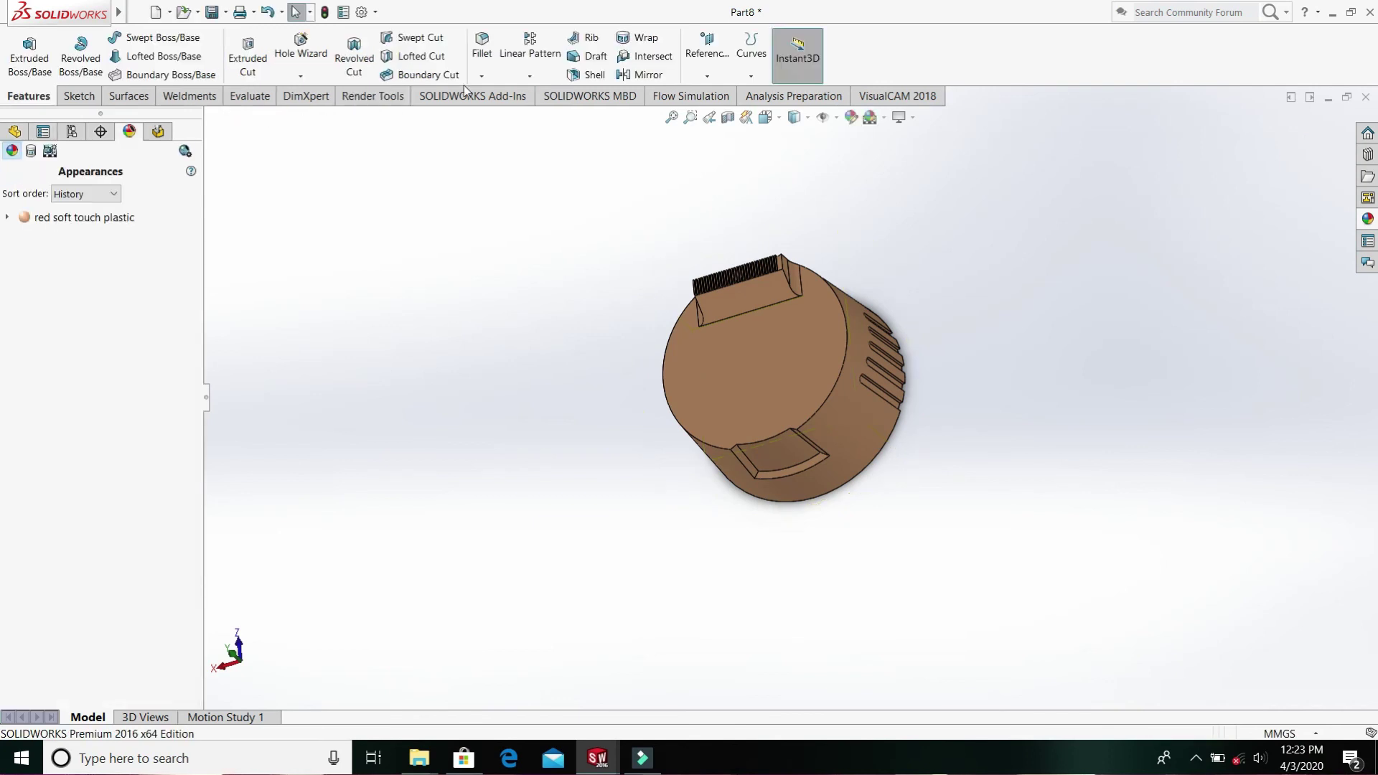
mouse_move(795, 119)
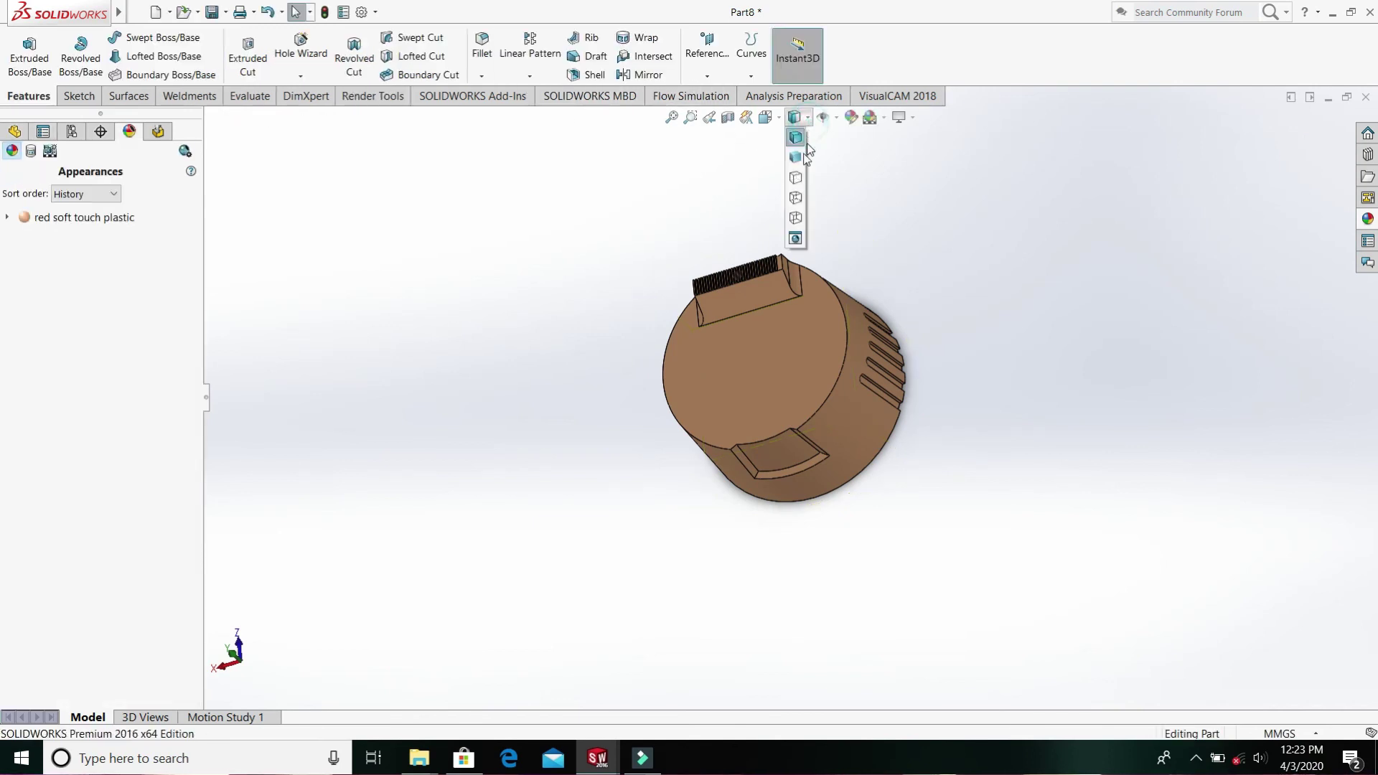
click(795, 157)
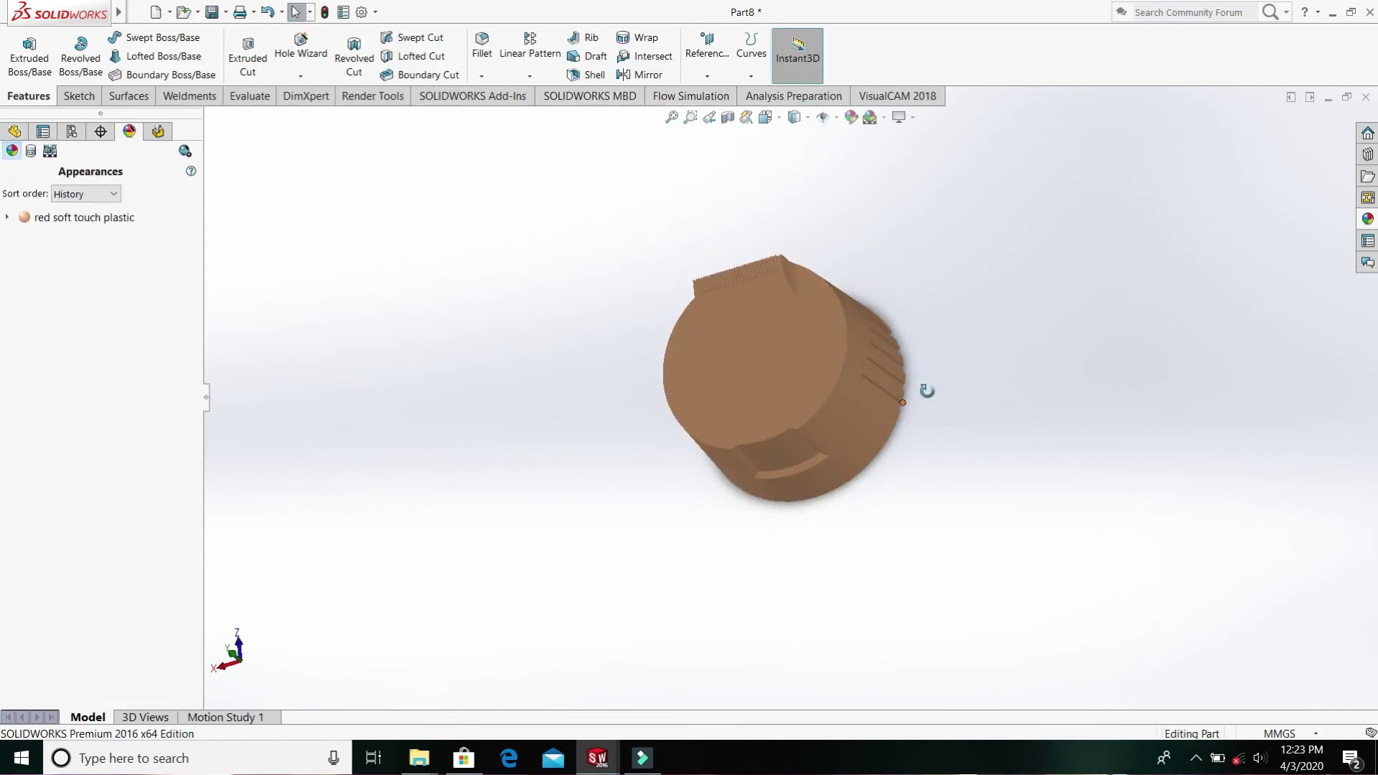
mouse_move(926, 388)
middle_down()
mouse_move(1046, 297)
mouse_move(1134, 311)
mouse_move(1178, 424)
mouse_move(1163, 437)
mouse_move(787, 422)
mouse_move(526, 142)
mouse_move(1083, 193)
mouse_move(759, 250)
mouse_move(746, 237)
mouse_move(782, 179)
middle_up()
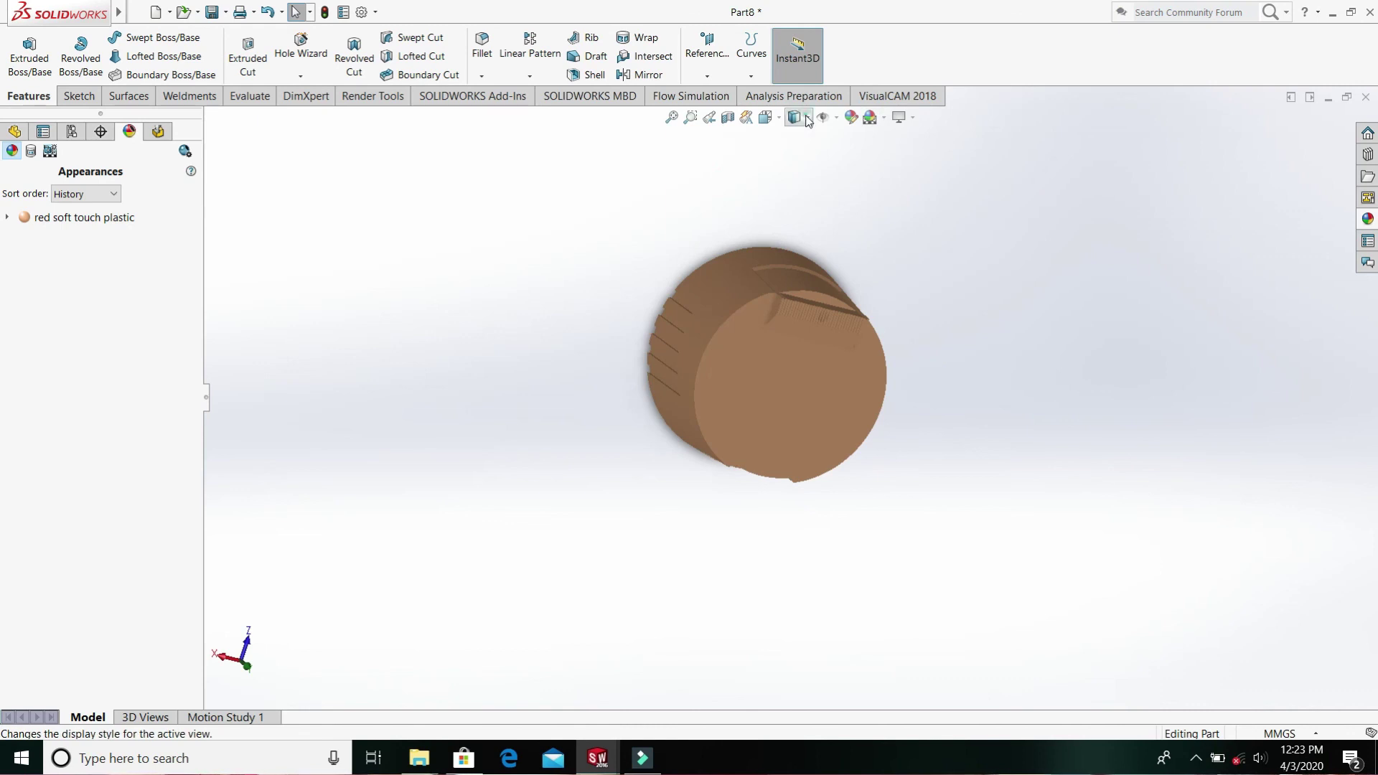
click(794, 117)
click(795, 137)
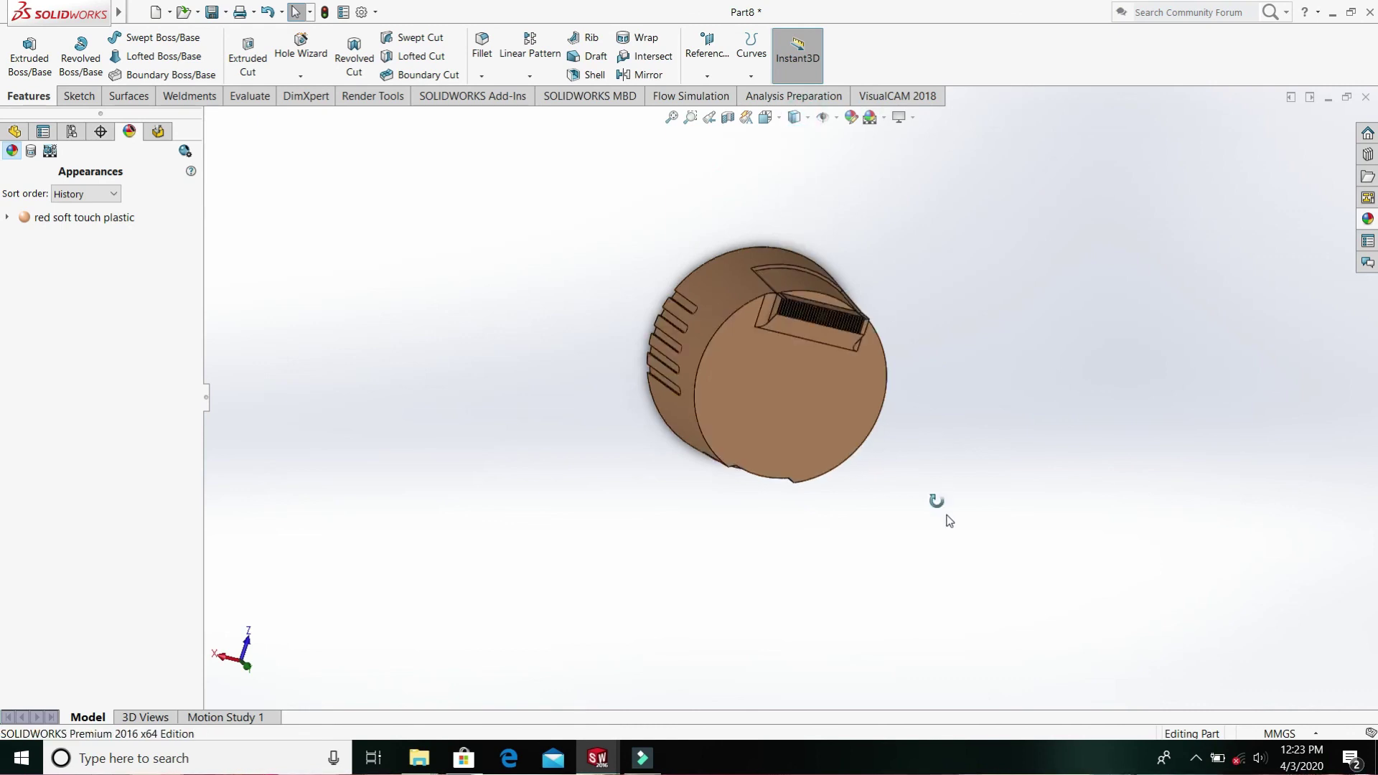
middle_drag(935, 502, 688, 269)
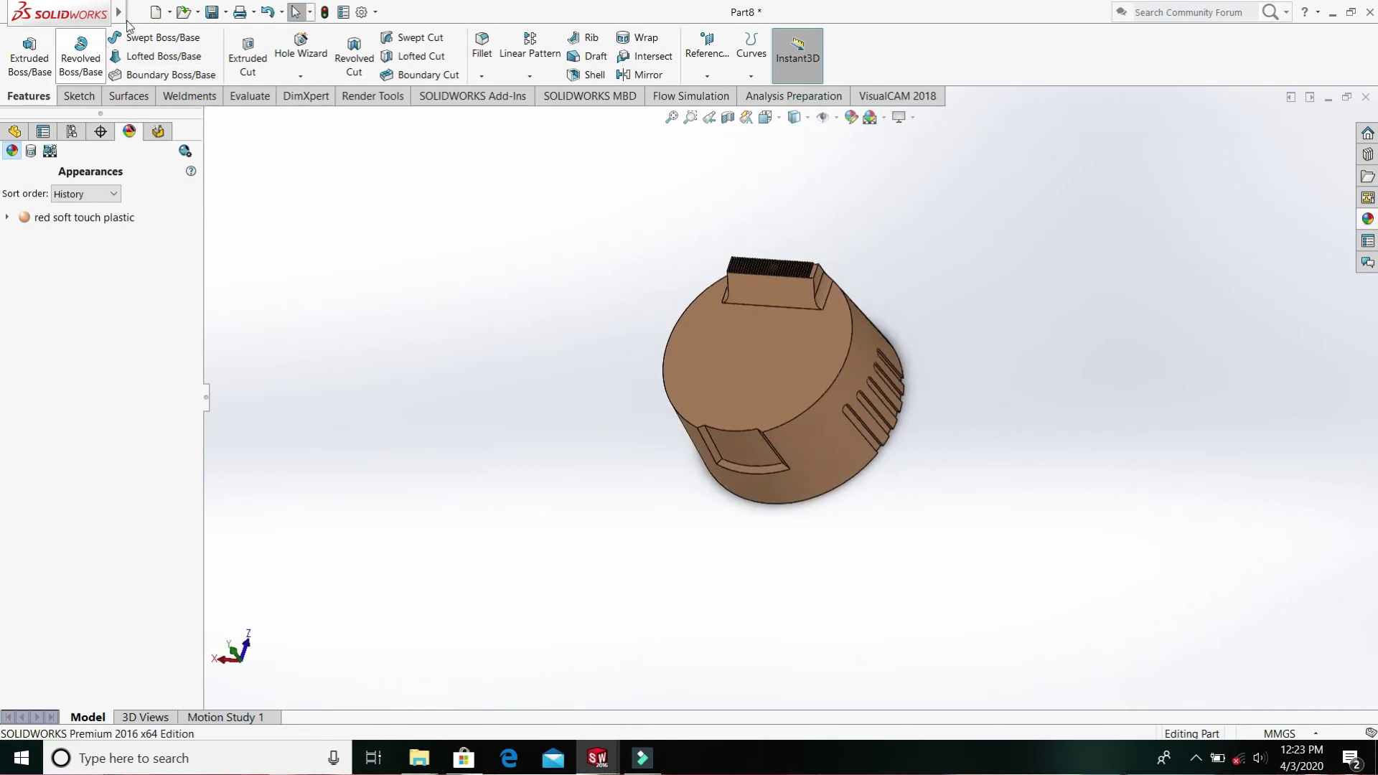
- Save the part as 'cover' in the MEGA PHONE folder
click(211, 12)
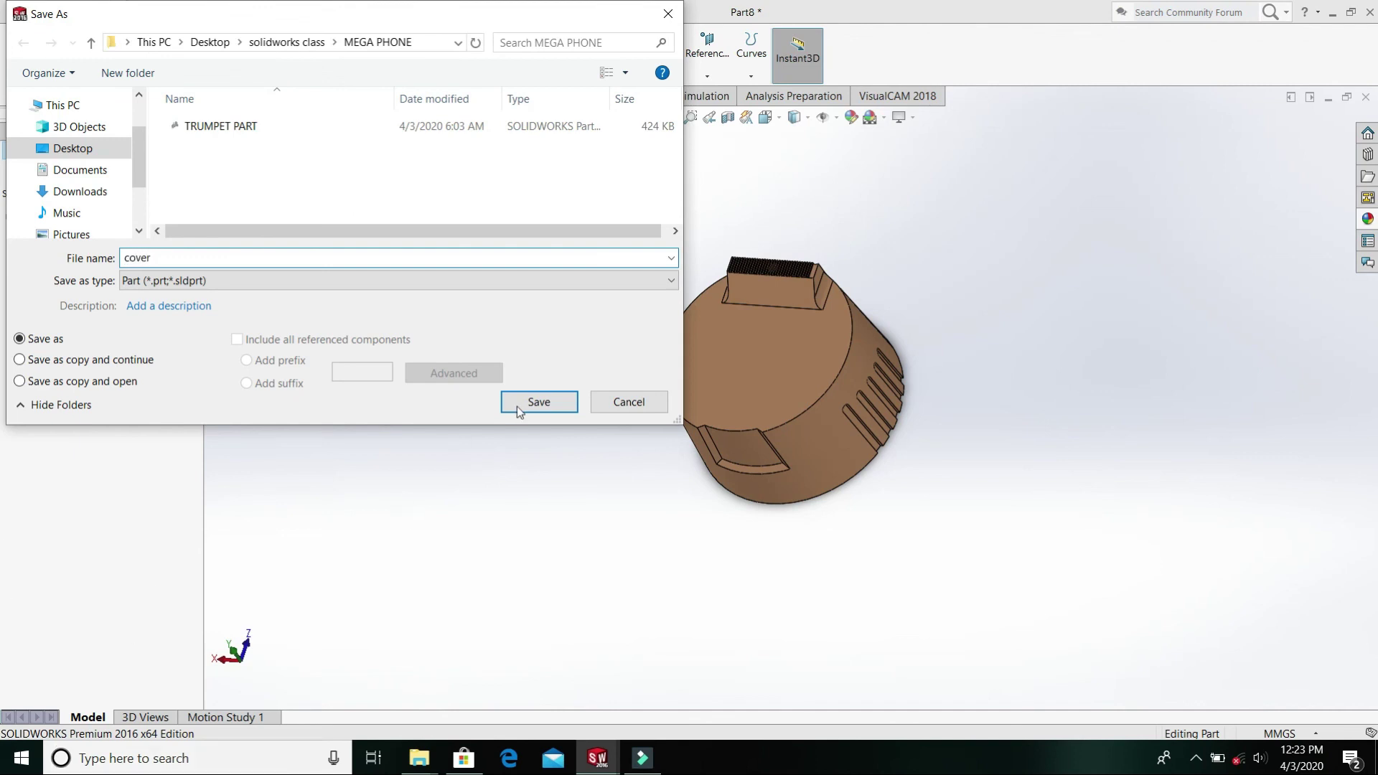
click(539, 403)
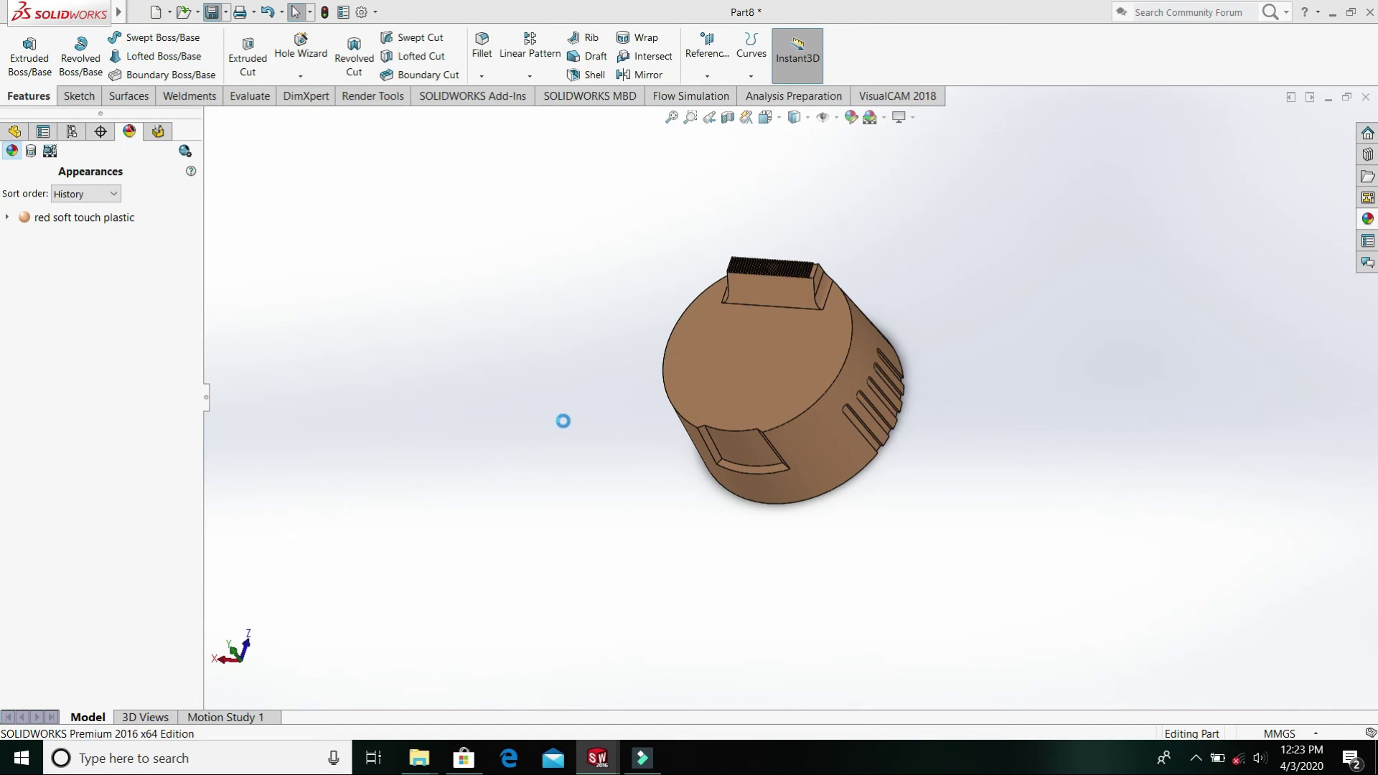